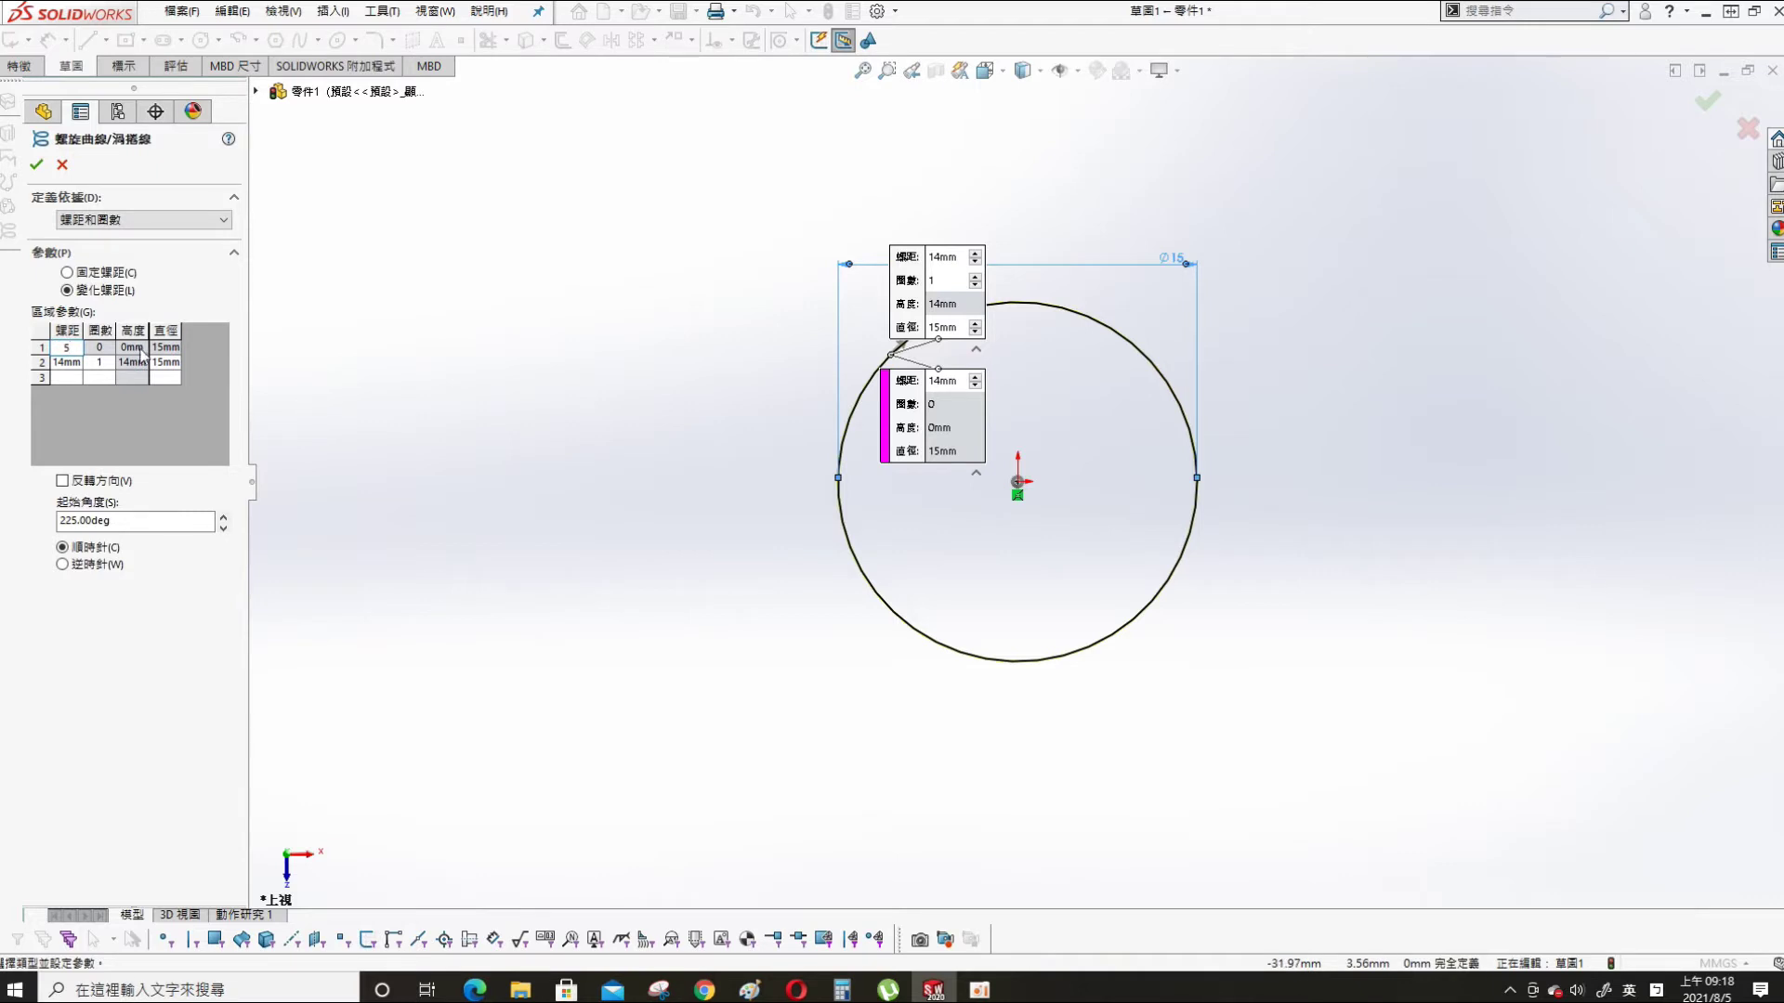
- Set the variable helix's first pitch to 5 mm and its second row to 5 mm pitch, 2 revolutions and 10 mm diameter
{"action": "left_click", "coordinate": [131, 379]}
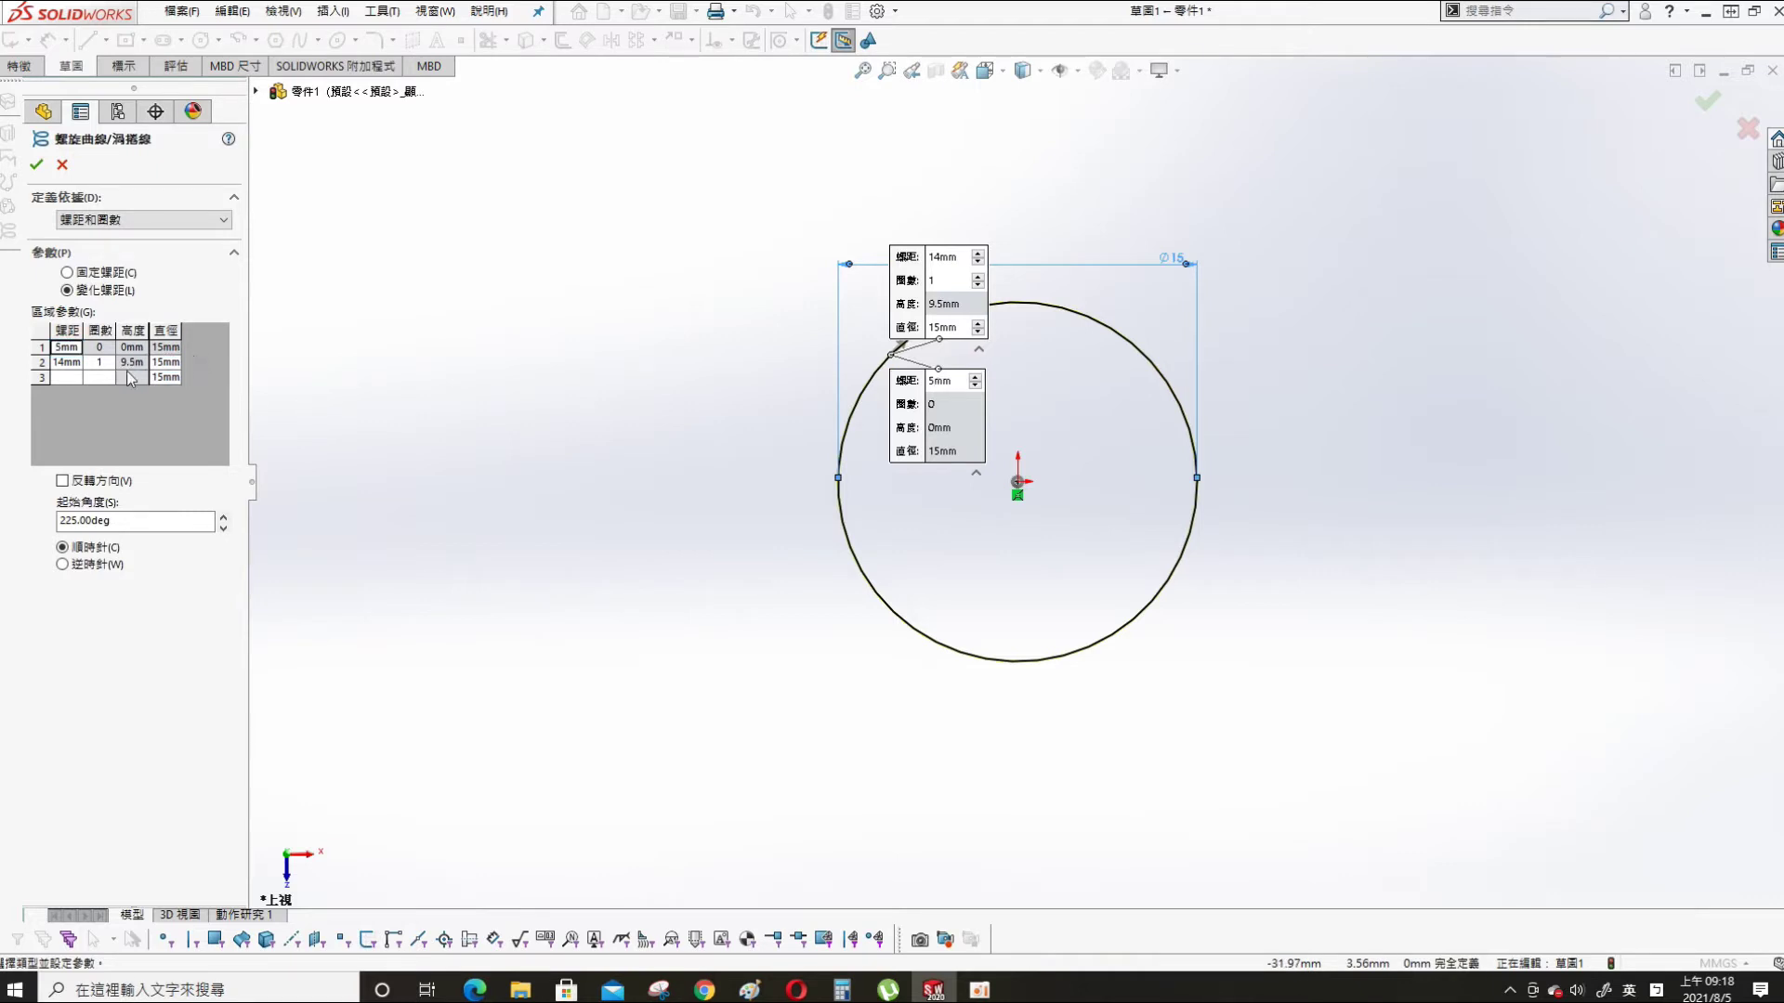
{"action": "left_click", "coordinate": [67, 361]}
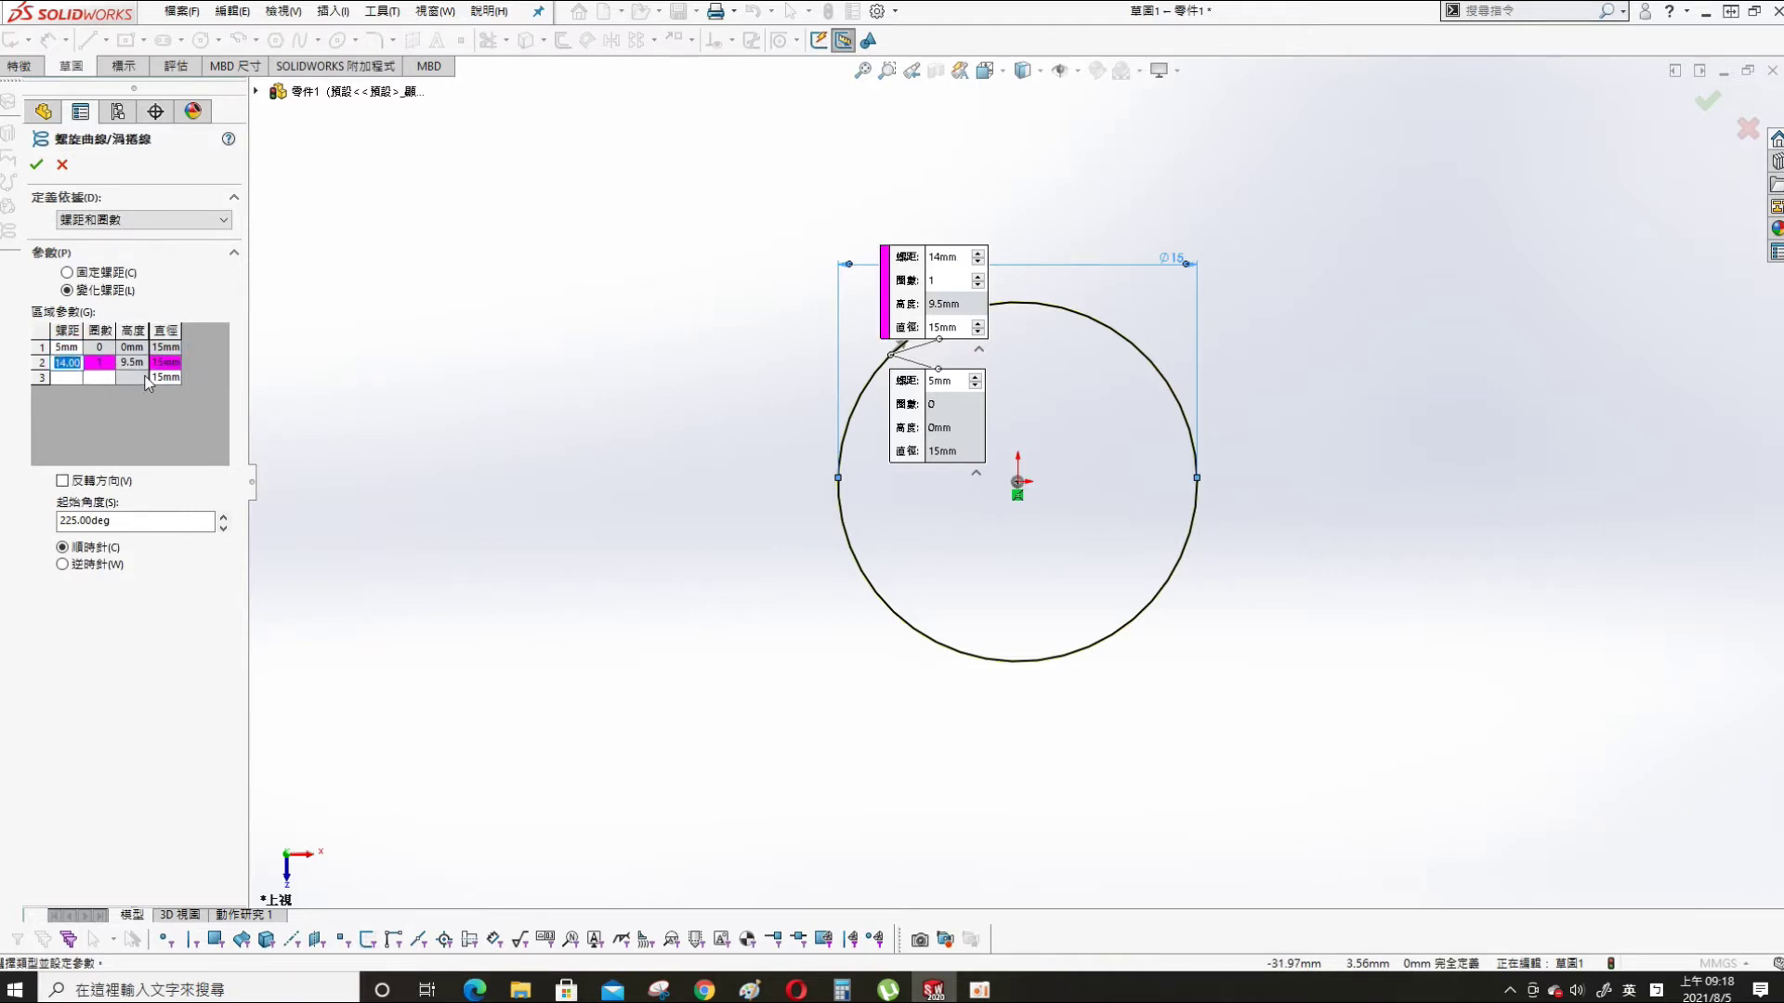
{"action": "type", "text": "5"}
{"action": "left_click", "coordinate": [102, 363]}
{"action": "key", "text": "Return"}
{"action": "left_click", "coordinate": [167, 364]}
{"action": "type", "text": "10"}
{"action": "key", "text": "Tab"}
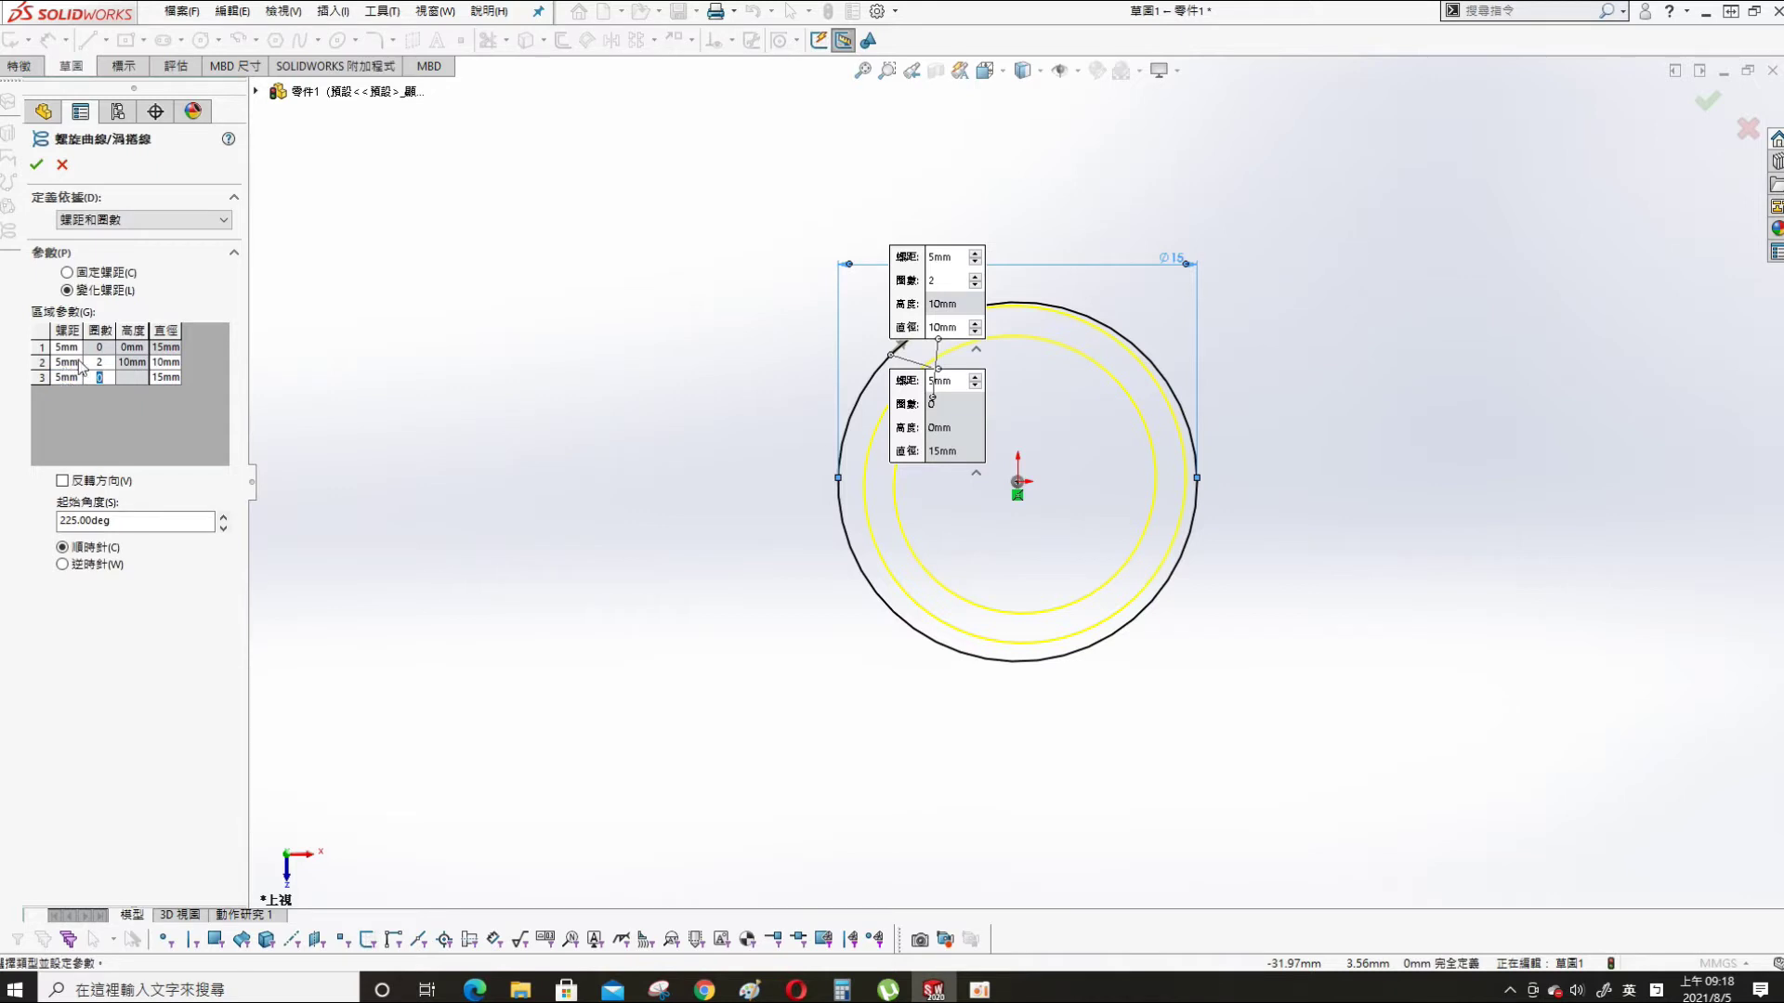
- Define the helix's third row with 5 mm pitch, 6 revolutions and 10 mm diameter
{"action": "key", "text": "Tab"}
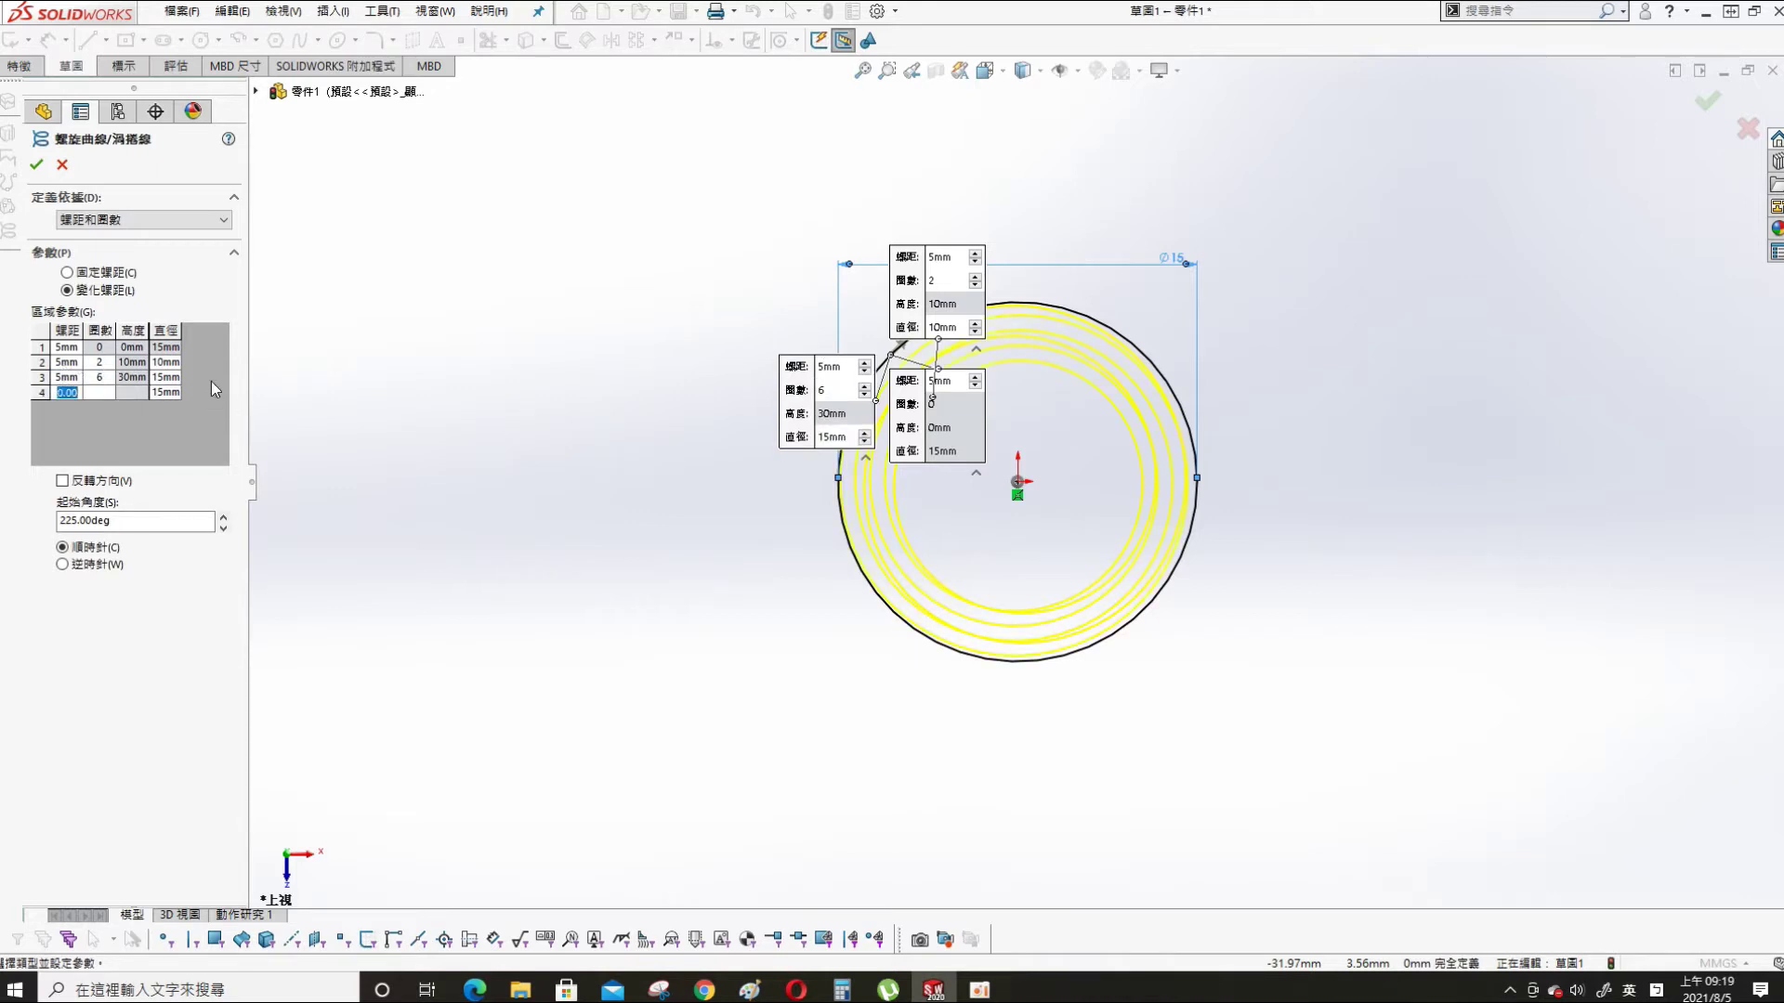
{"action": "left_click", "coordinate": [175, 378]}
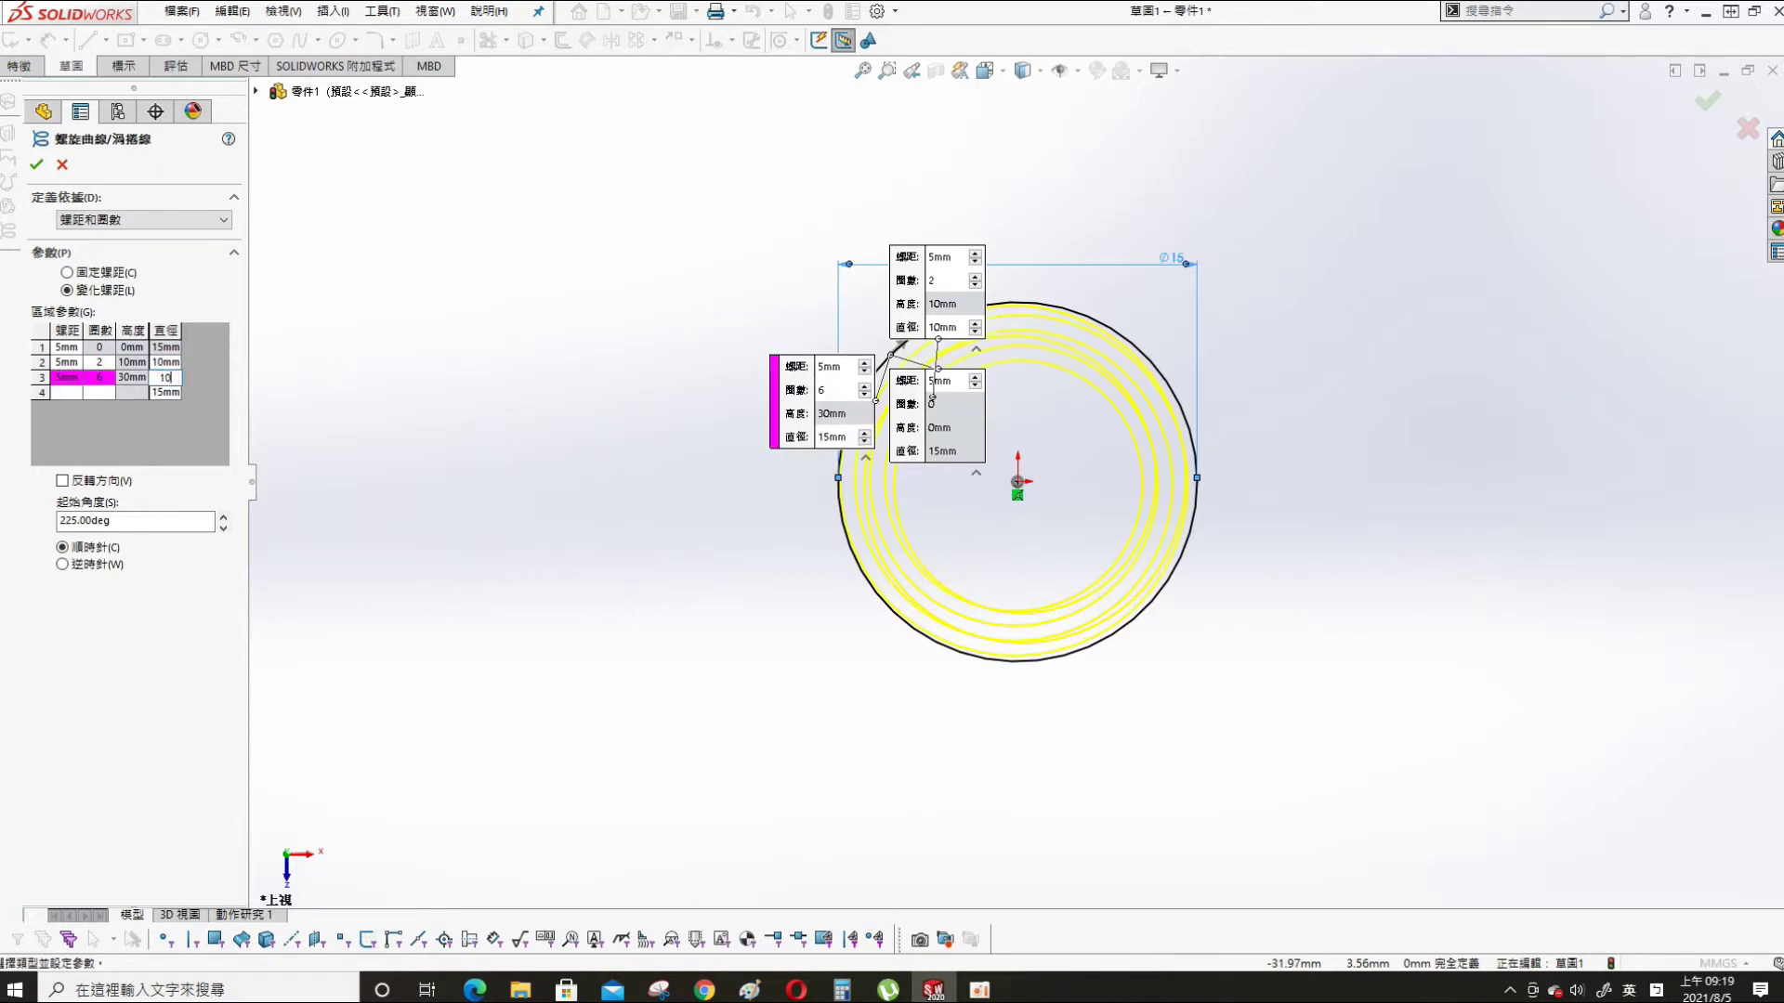
{"action": "type", "text": "10"}
{"action": "key", "text": "Tab"}
- Set the helix's start angle to 180° with counterclockwise direction and create the helix
{"action": "left_click", "coordinate": [110, 521]}
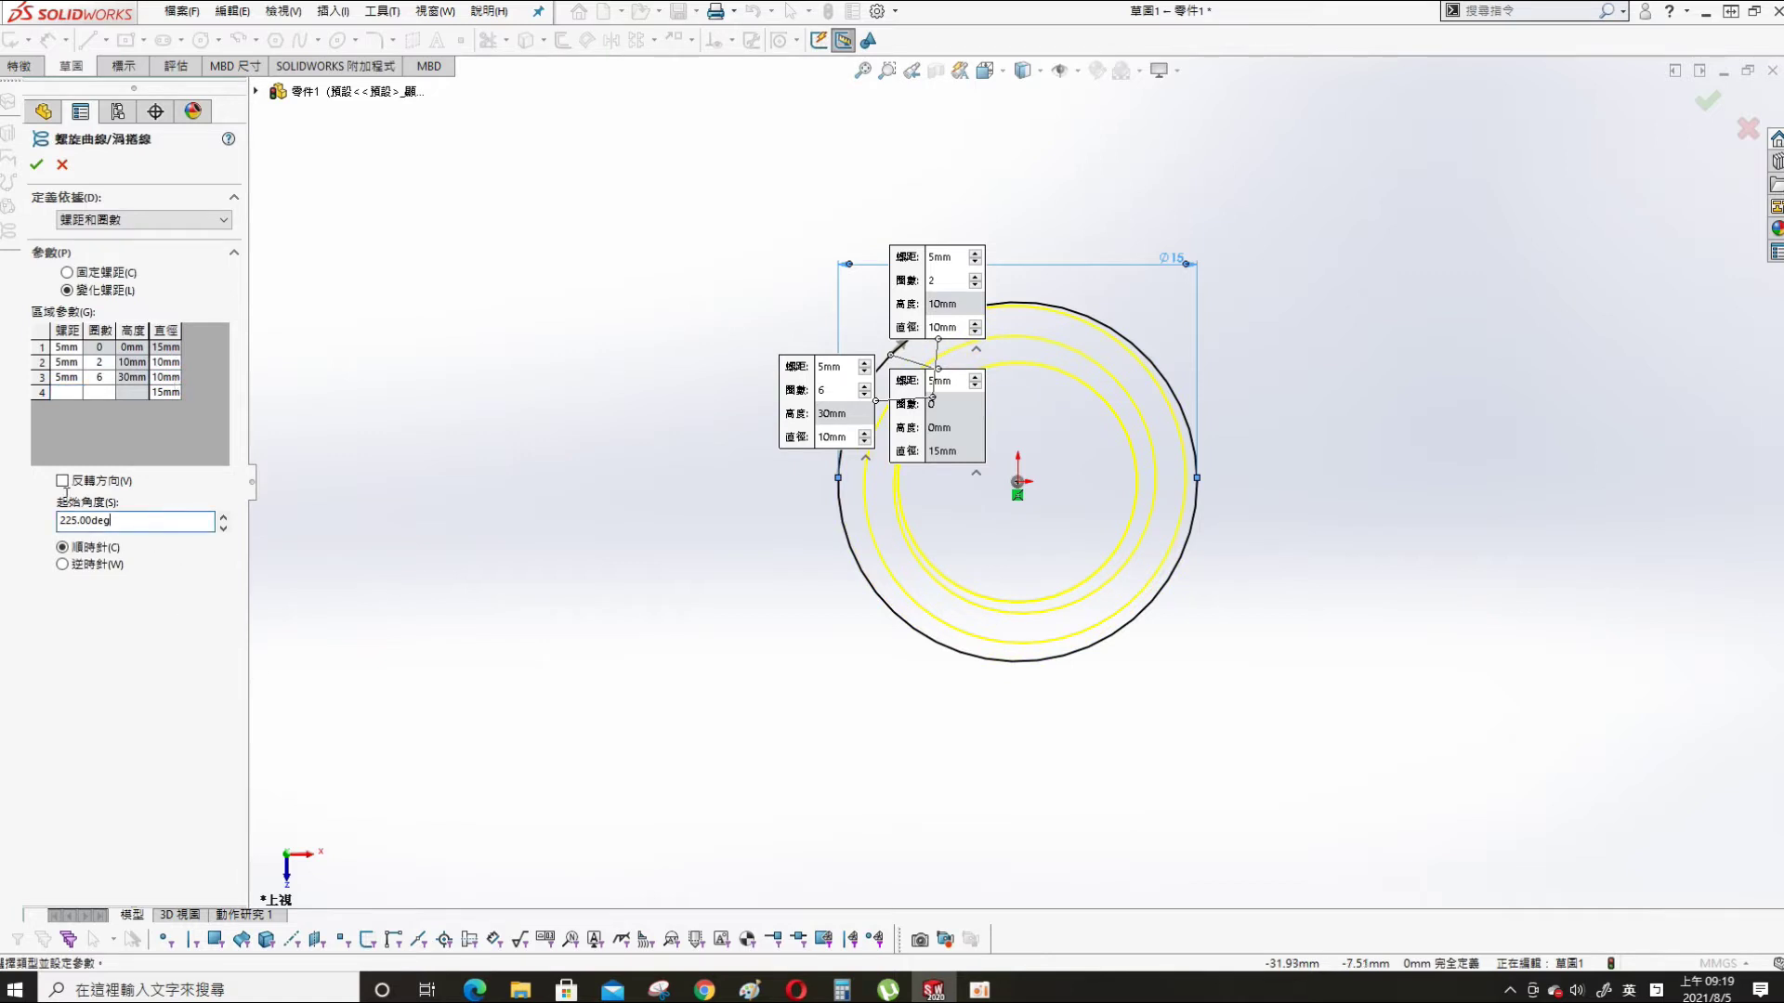
{"action": "type", "text": "180"}
{"action": "left_click", "coordinate": [165, 392]}
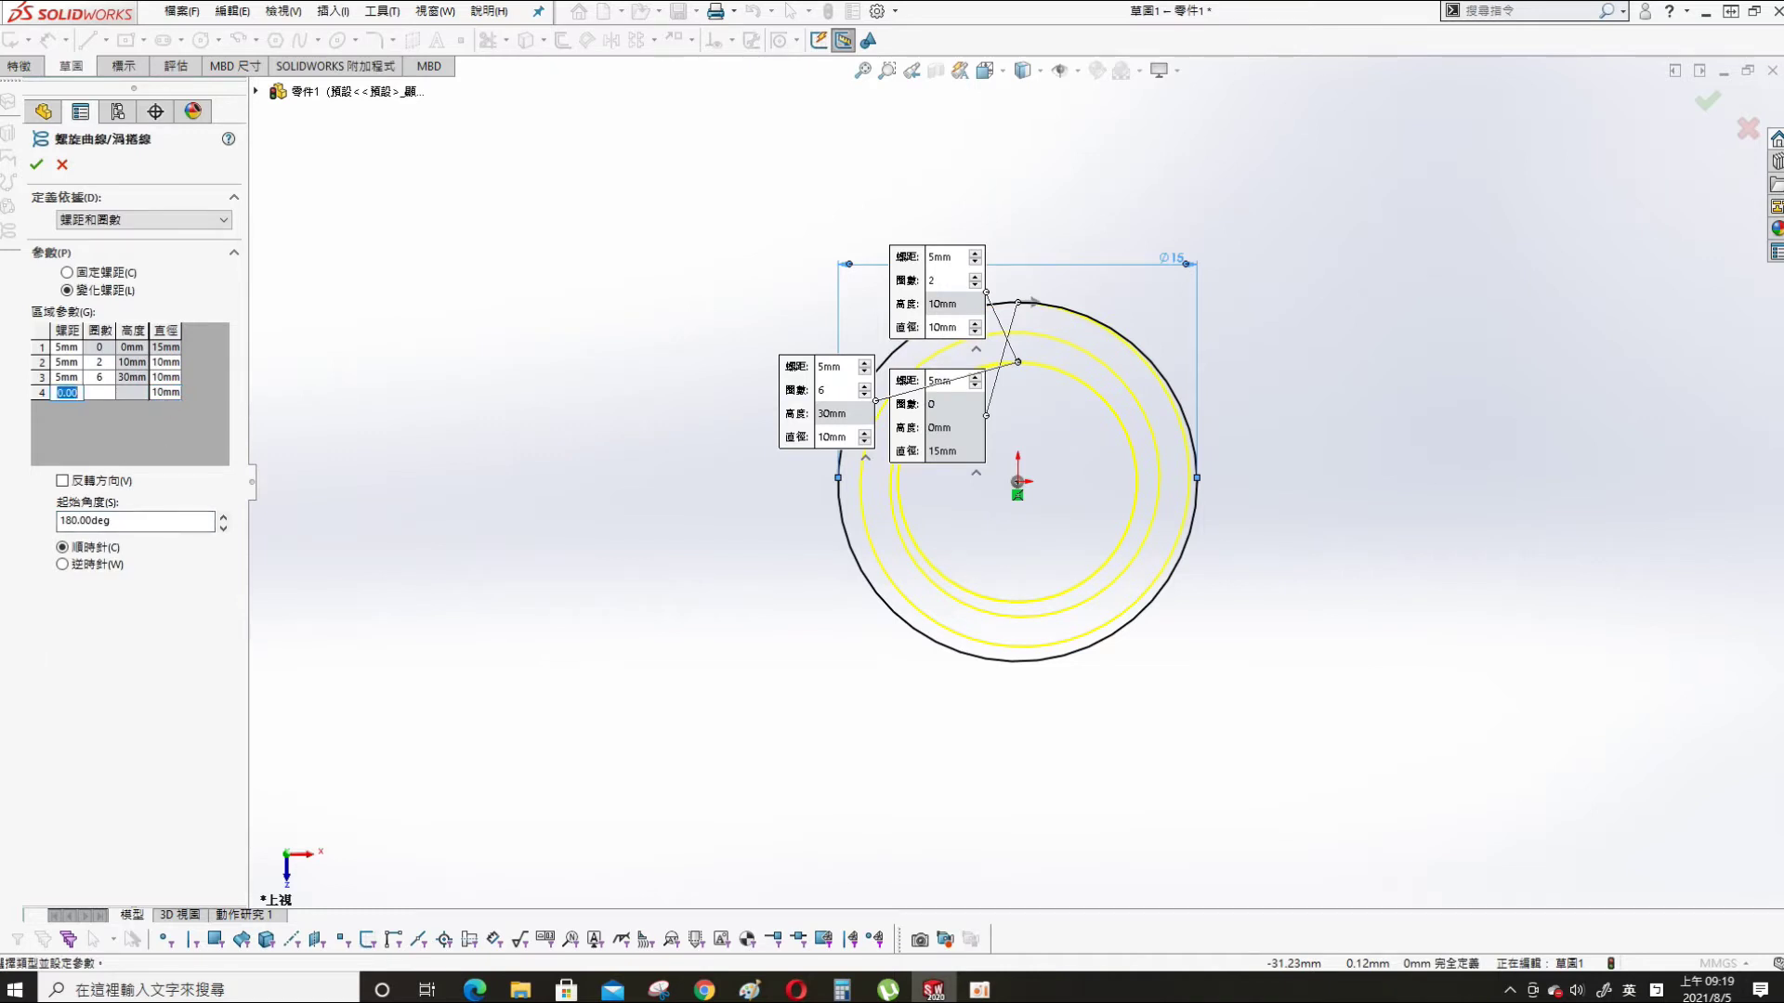
{"action": "left_click", "coordinate": [99, 565]}
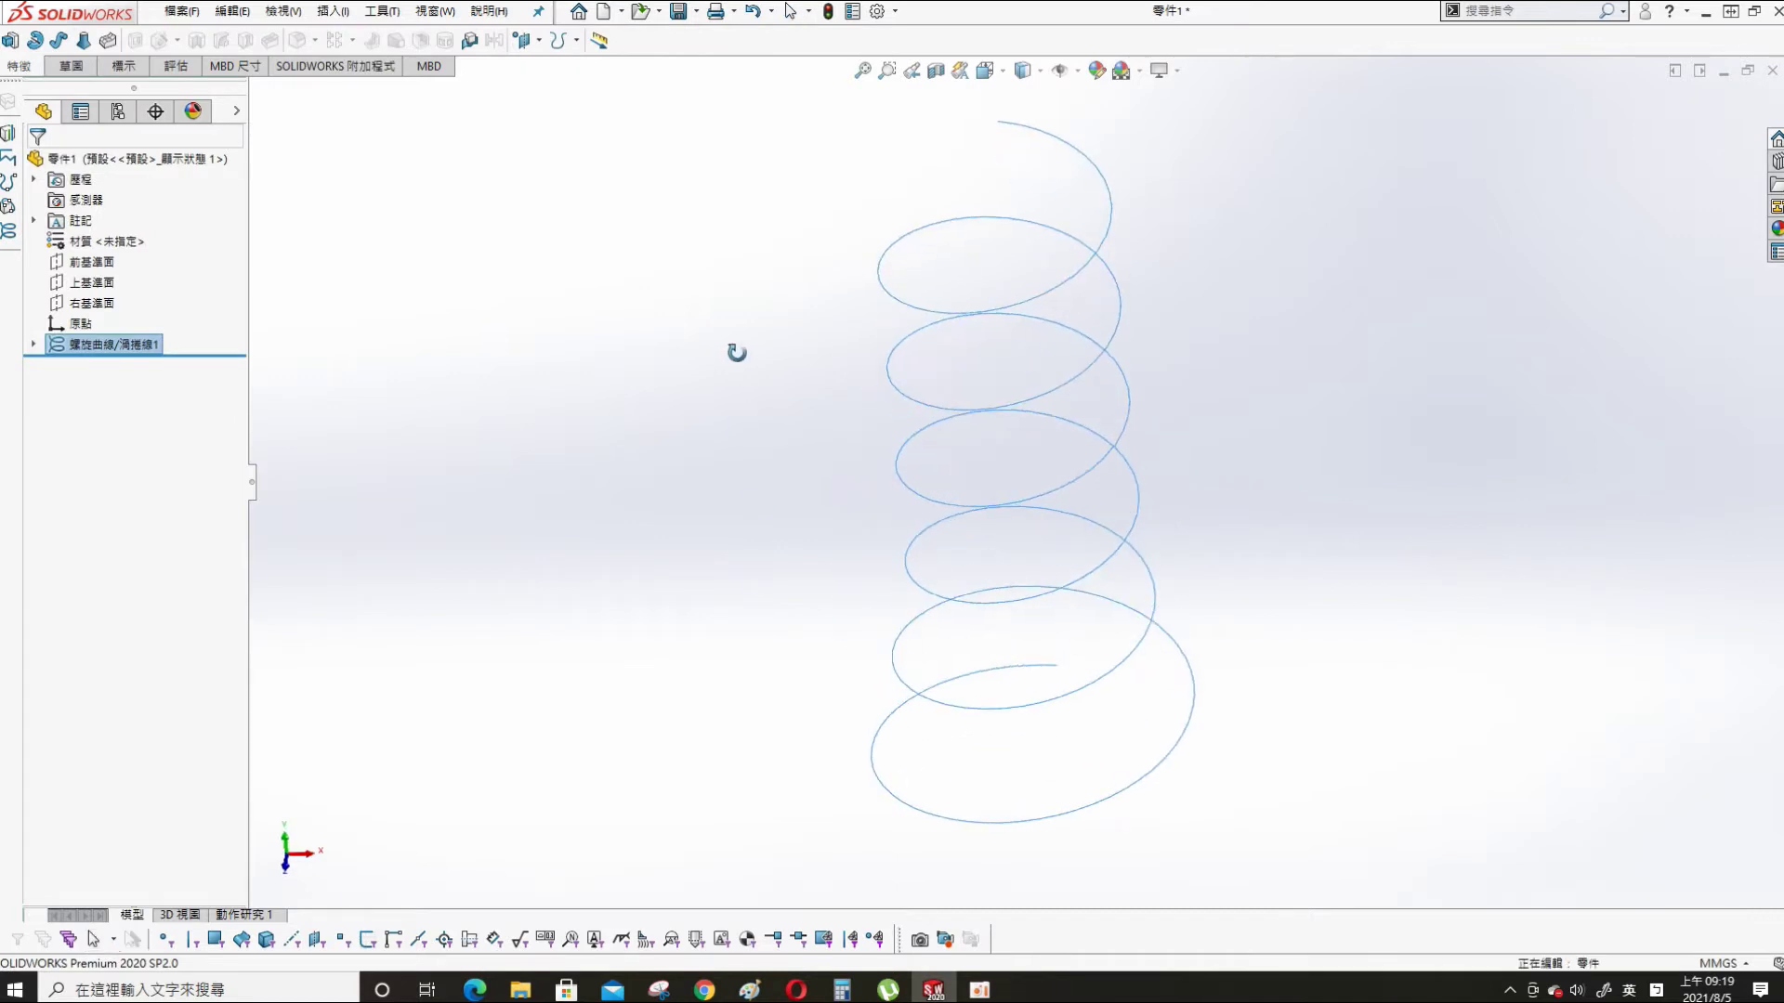
{"action": "middle_click_drag", "start_coordinate": [1072, 636], "coordinate": [1105, 566]}
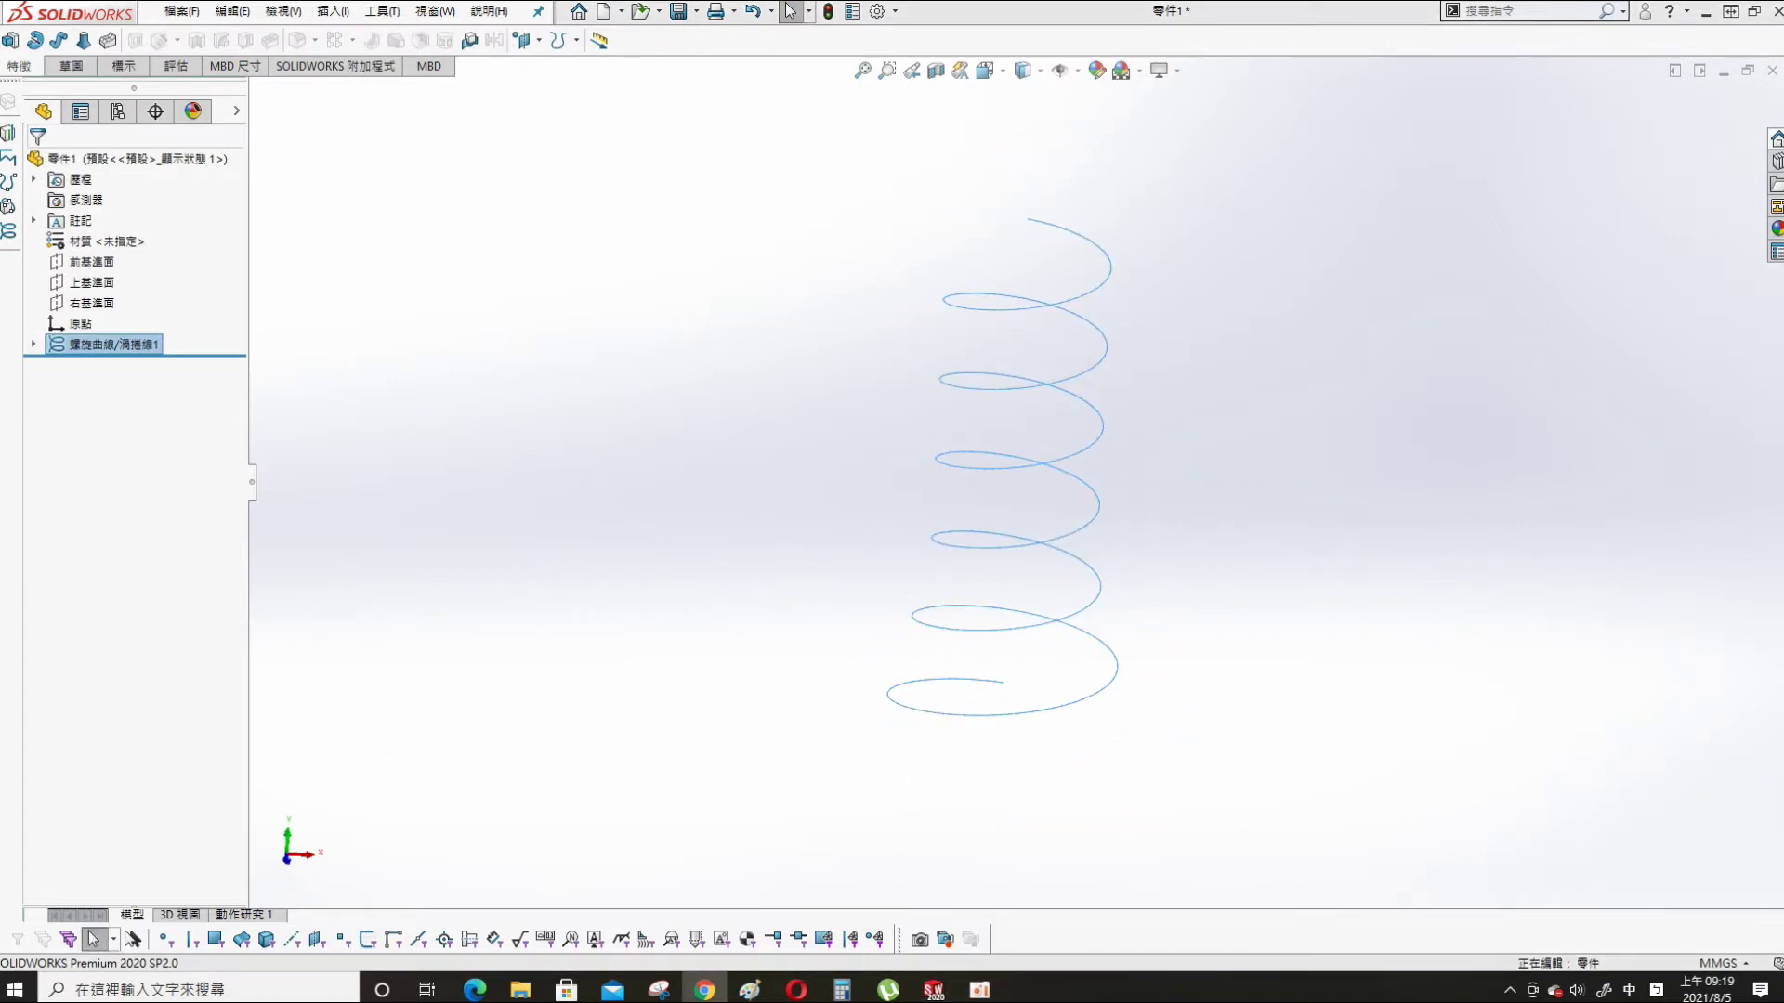
- Create a reference plane parallel to the Front Plane through the helix's top endpoint
{"action": "left_click", "coordinate": [91, 262]}
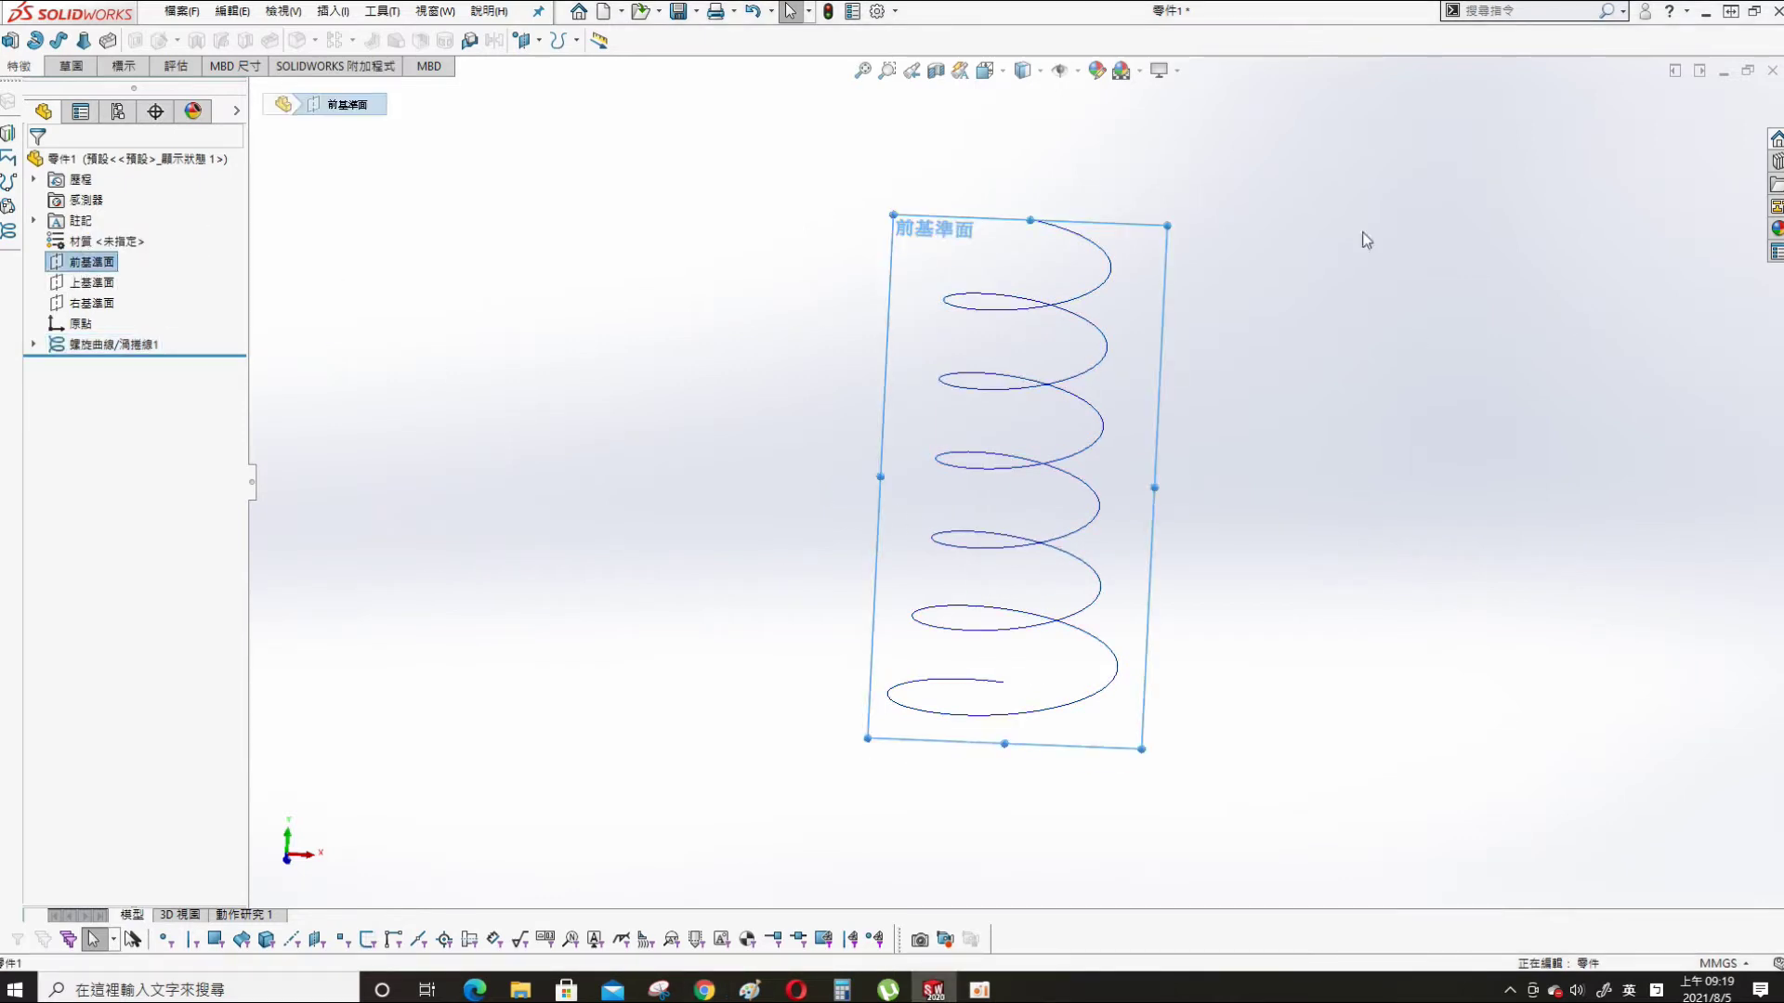
{"action": "middle_click_drag", "start_coordinate": [1070, 235], "coordinate": [1059, 343]}
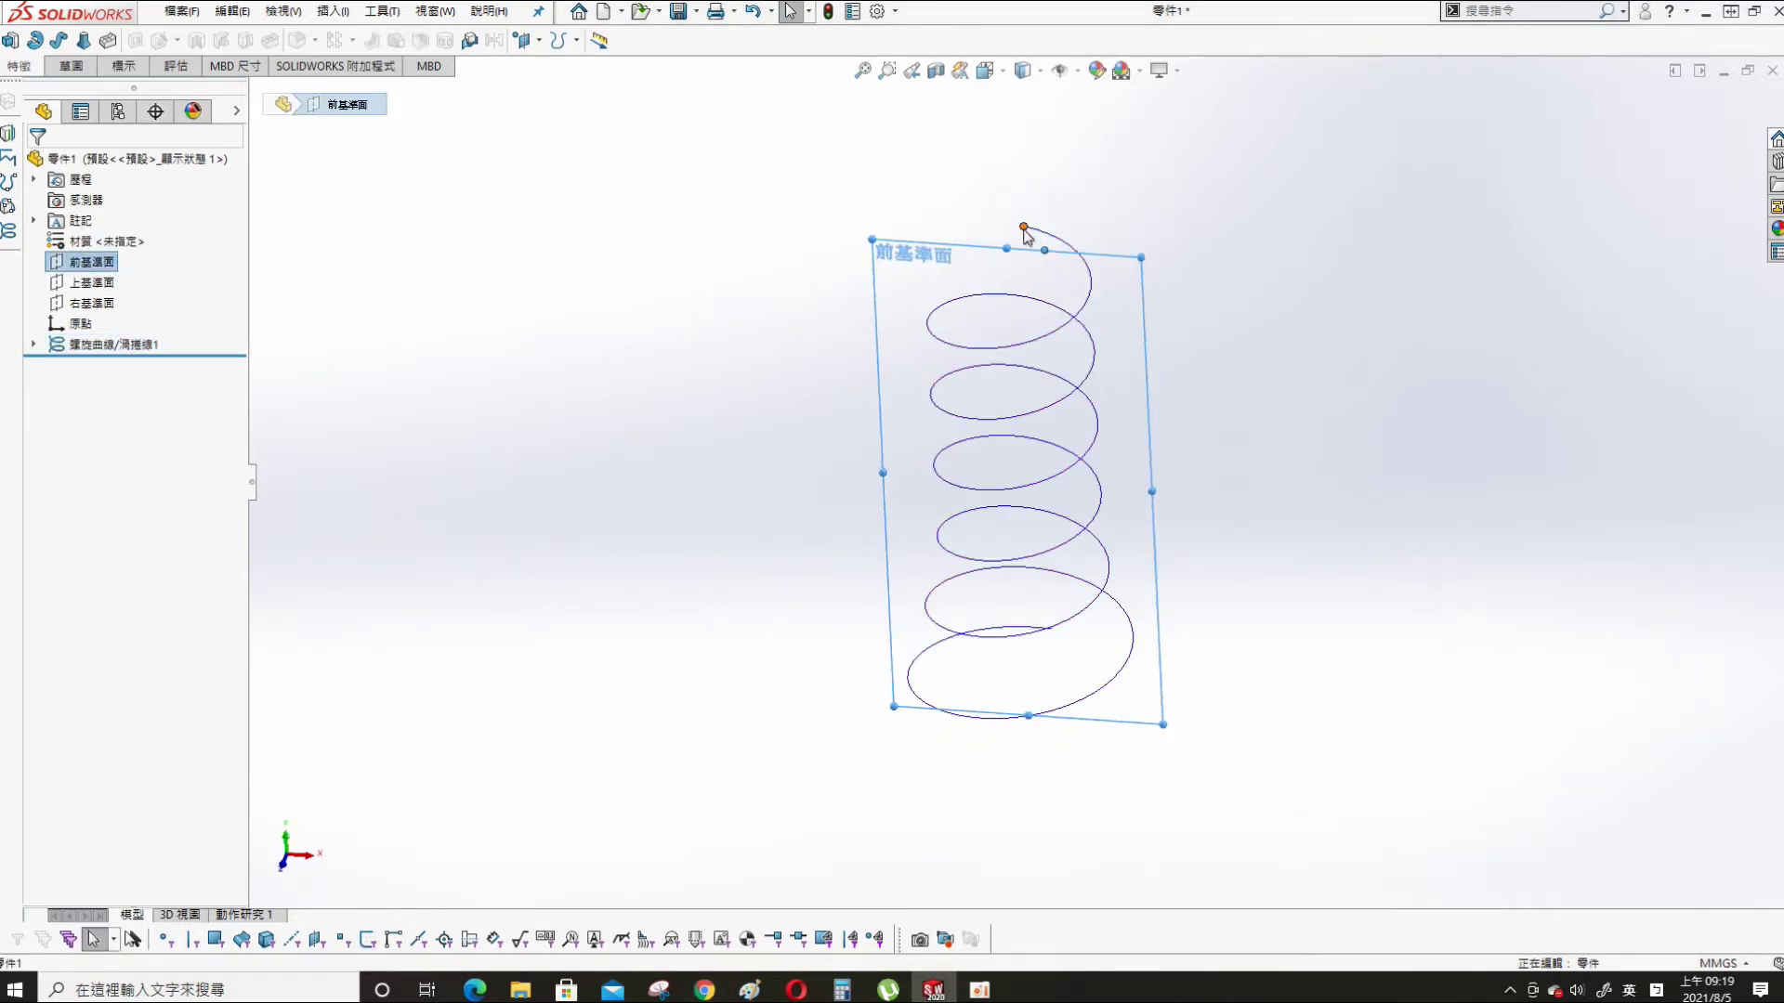
{"action": "key", "text": "s"}
{"action": "left_click", "coordinate": [713, 264]}
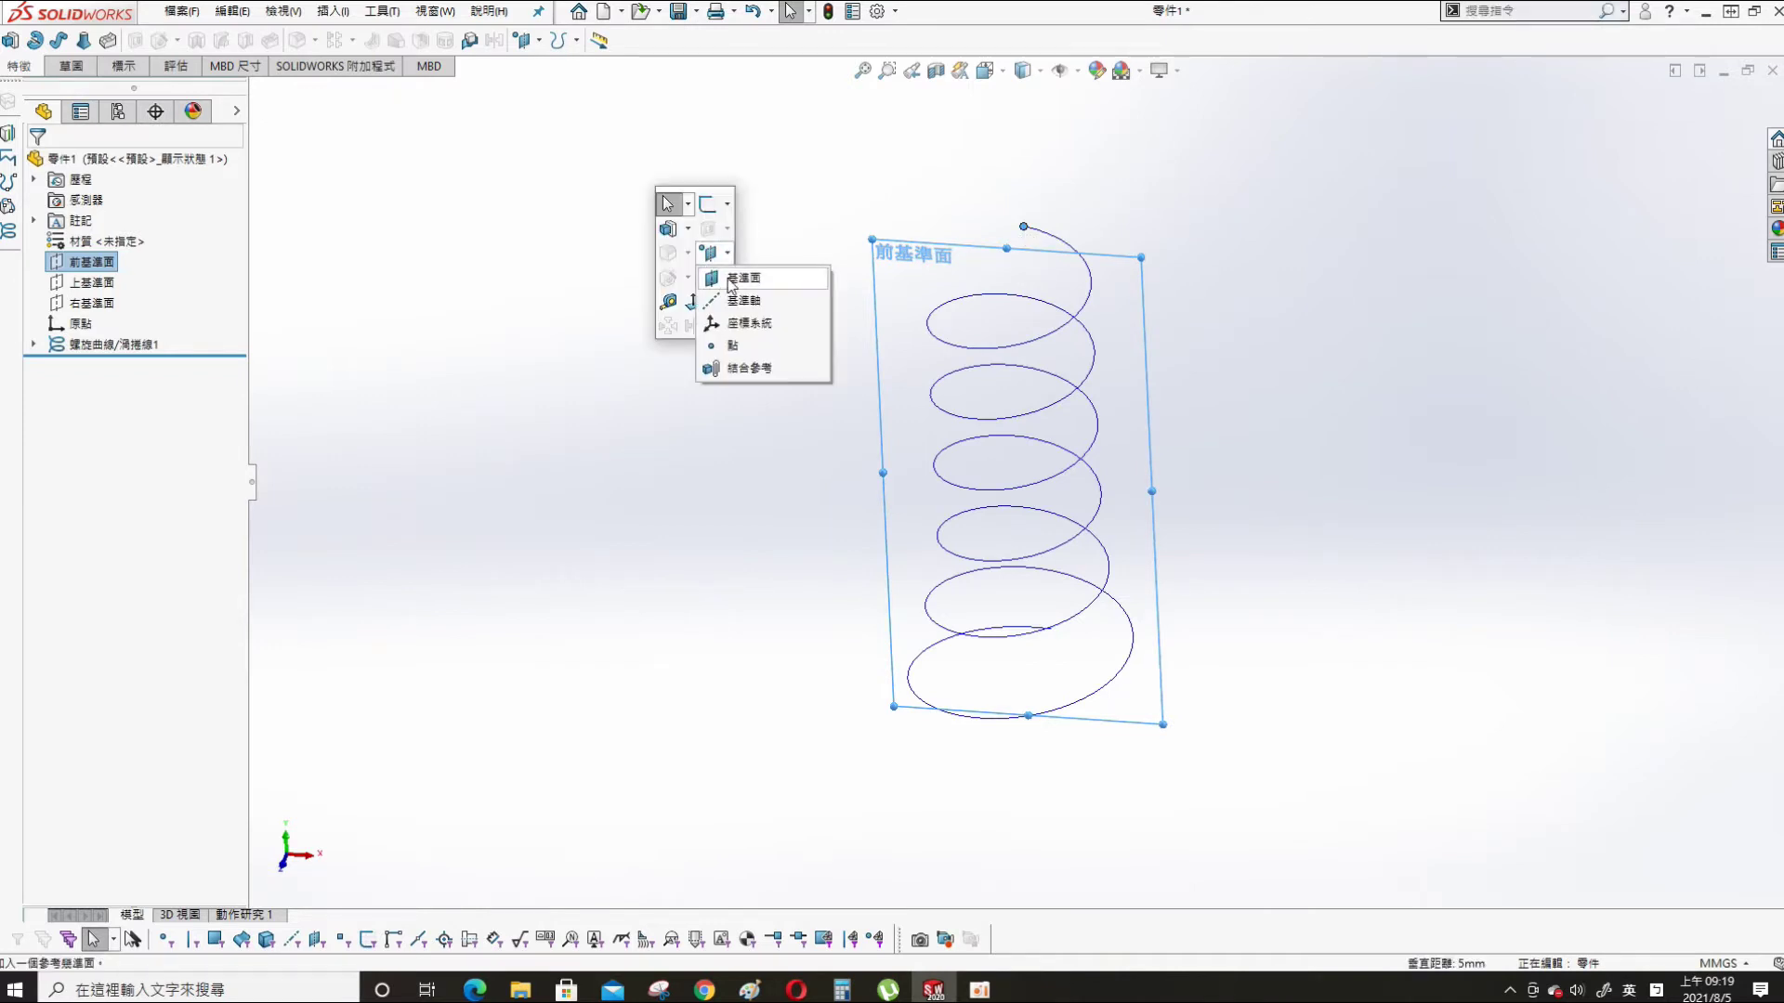
{"action": "left_click", "coordinate": [730, 281]}
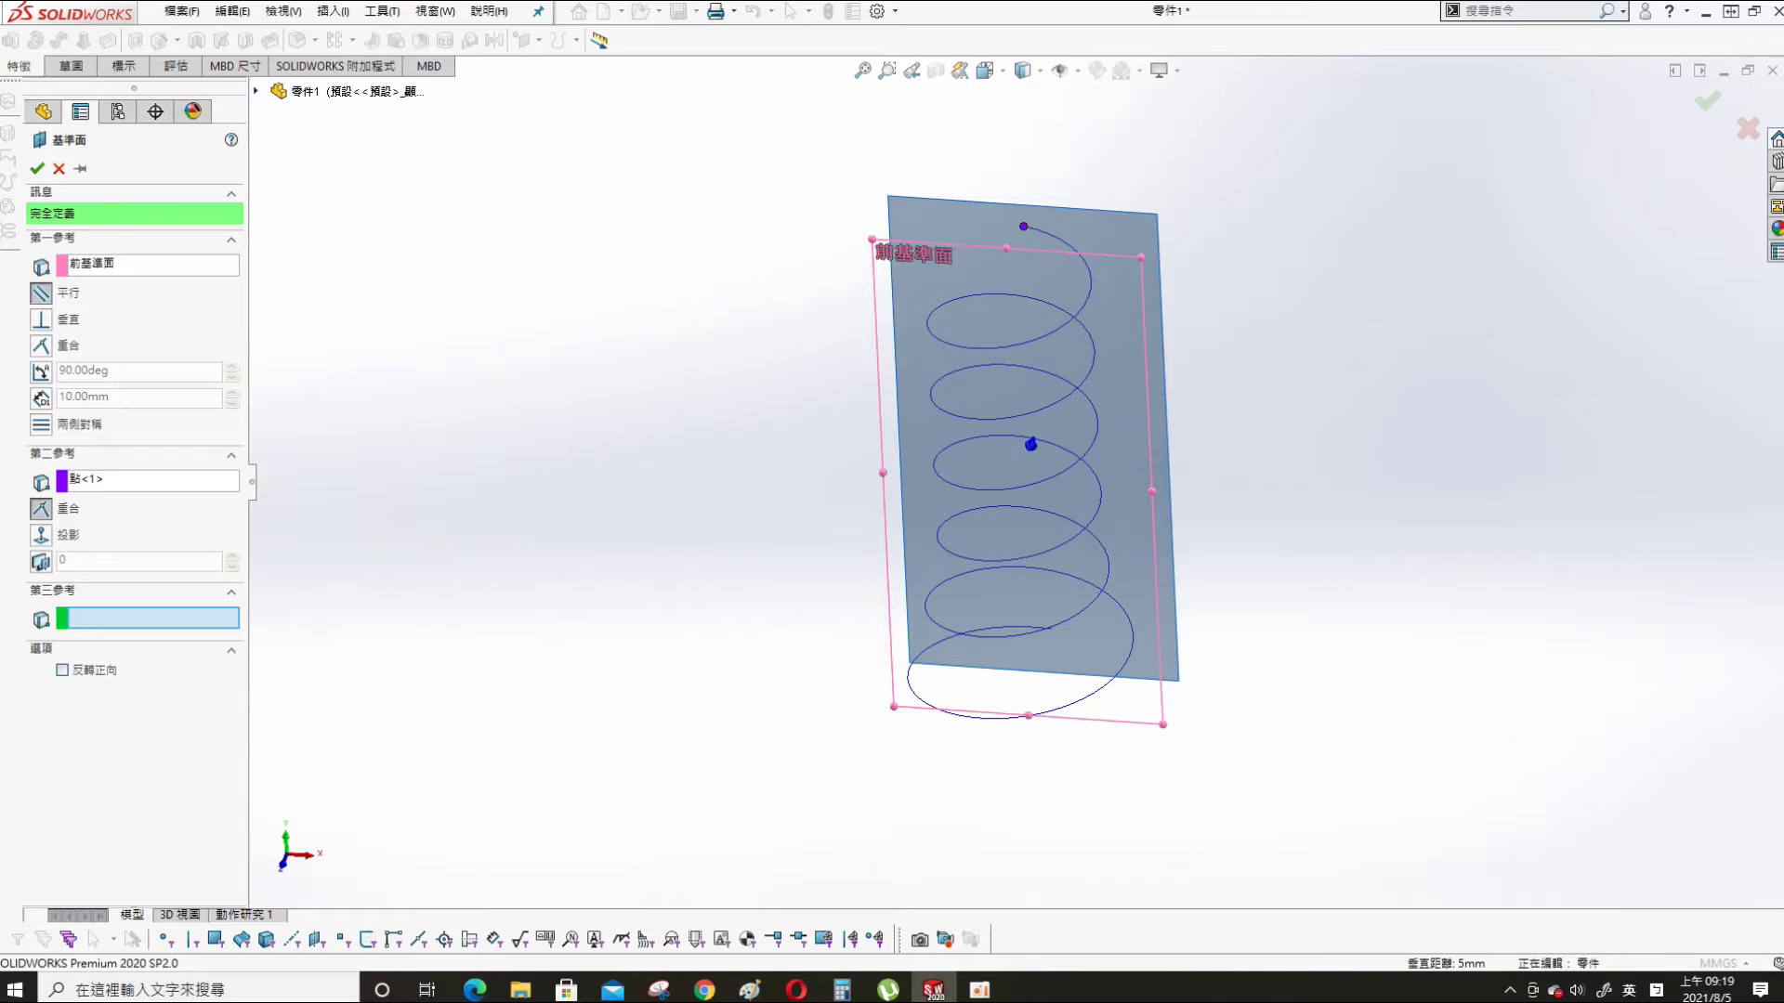
{"action": "left_click", "coordinate": [37, 168]}
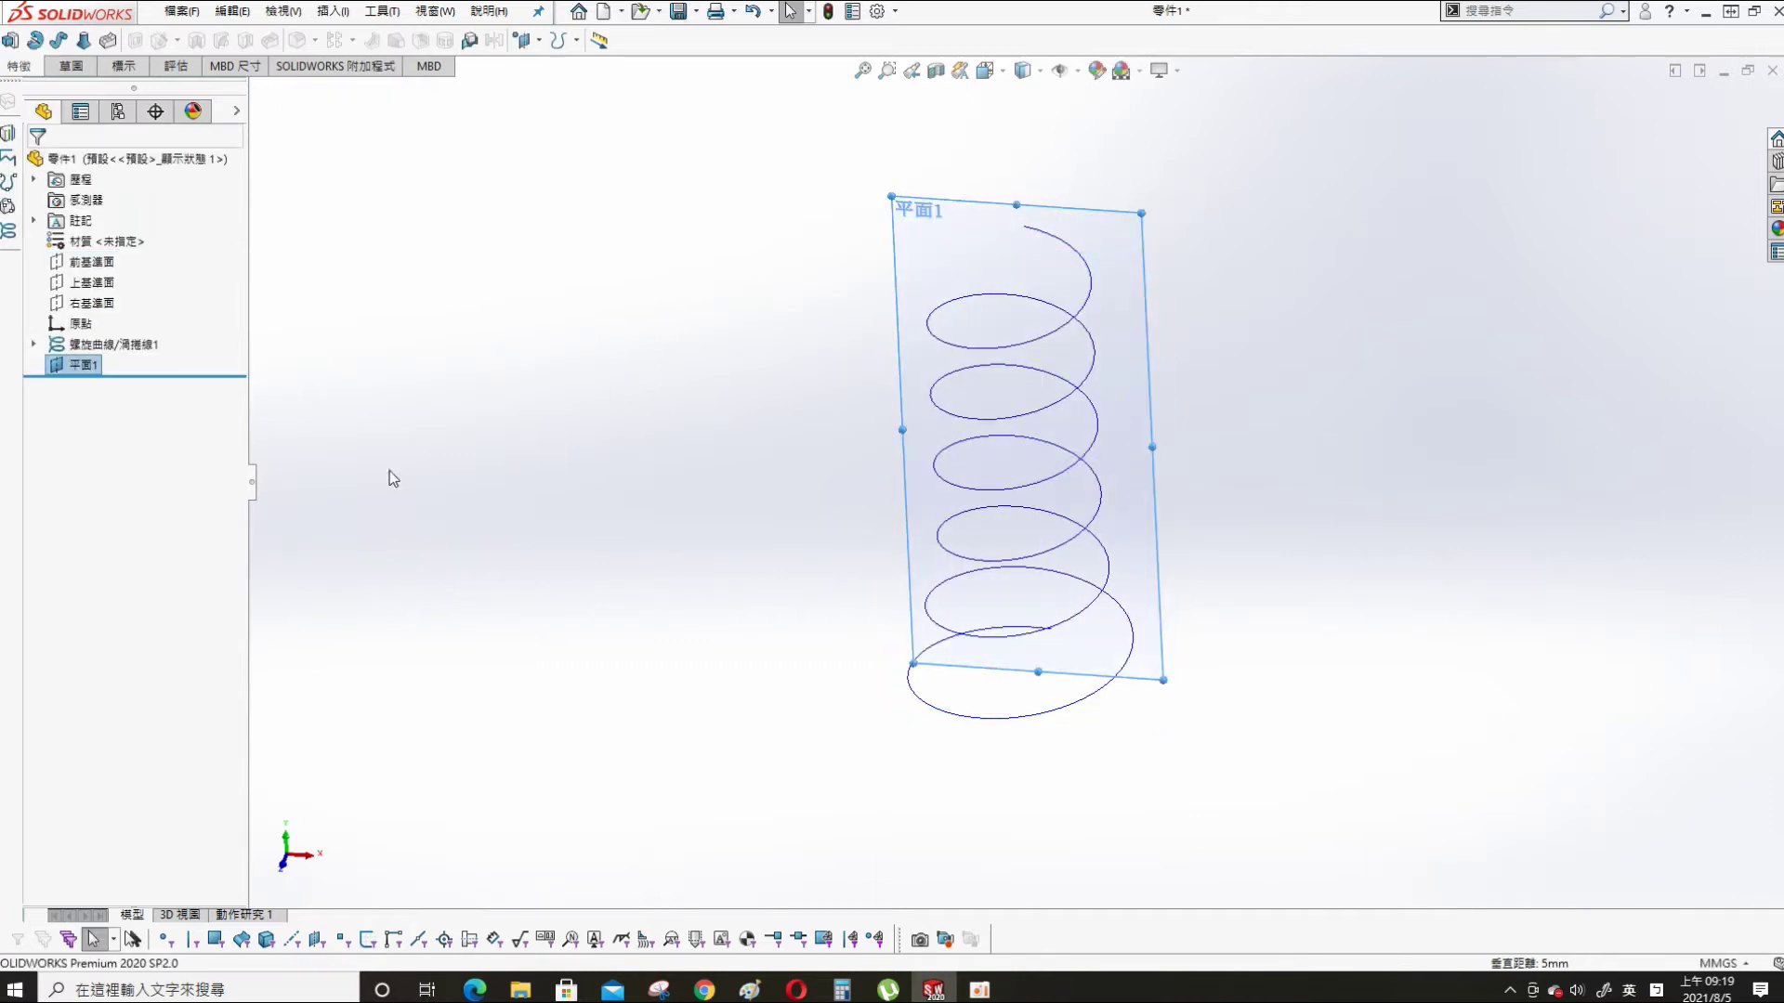
- Sketch an open centre-point arc on the new plane, just above the helix's top end
{"action": "left_click", "coordinate": [75, 367]}
{"action": "left_click", "coordinate": [95, 327]}
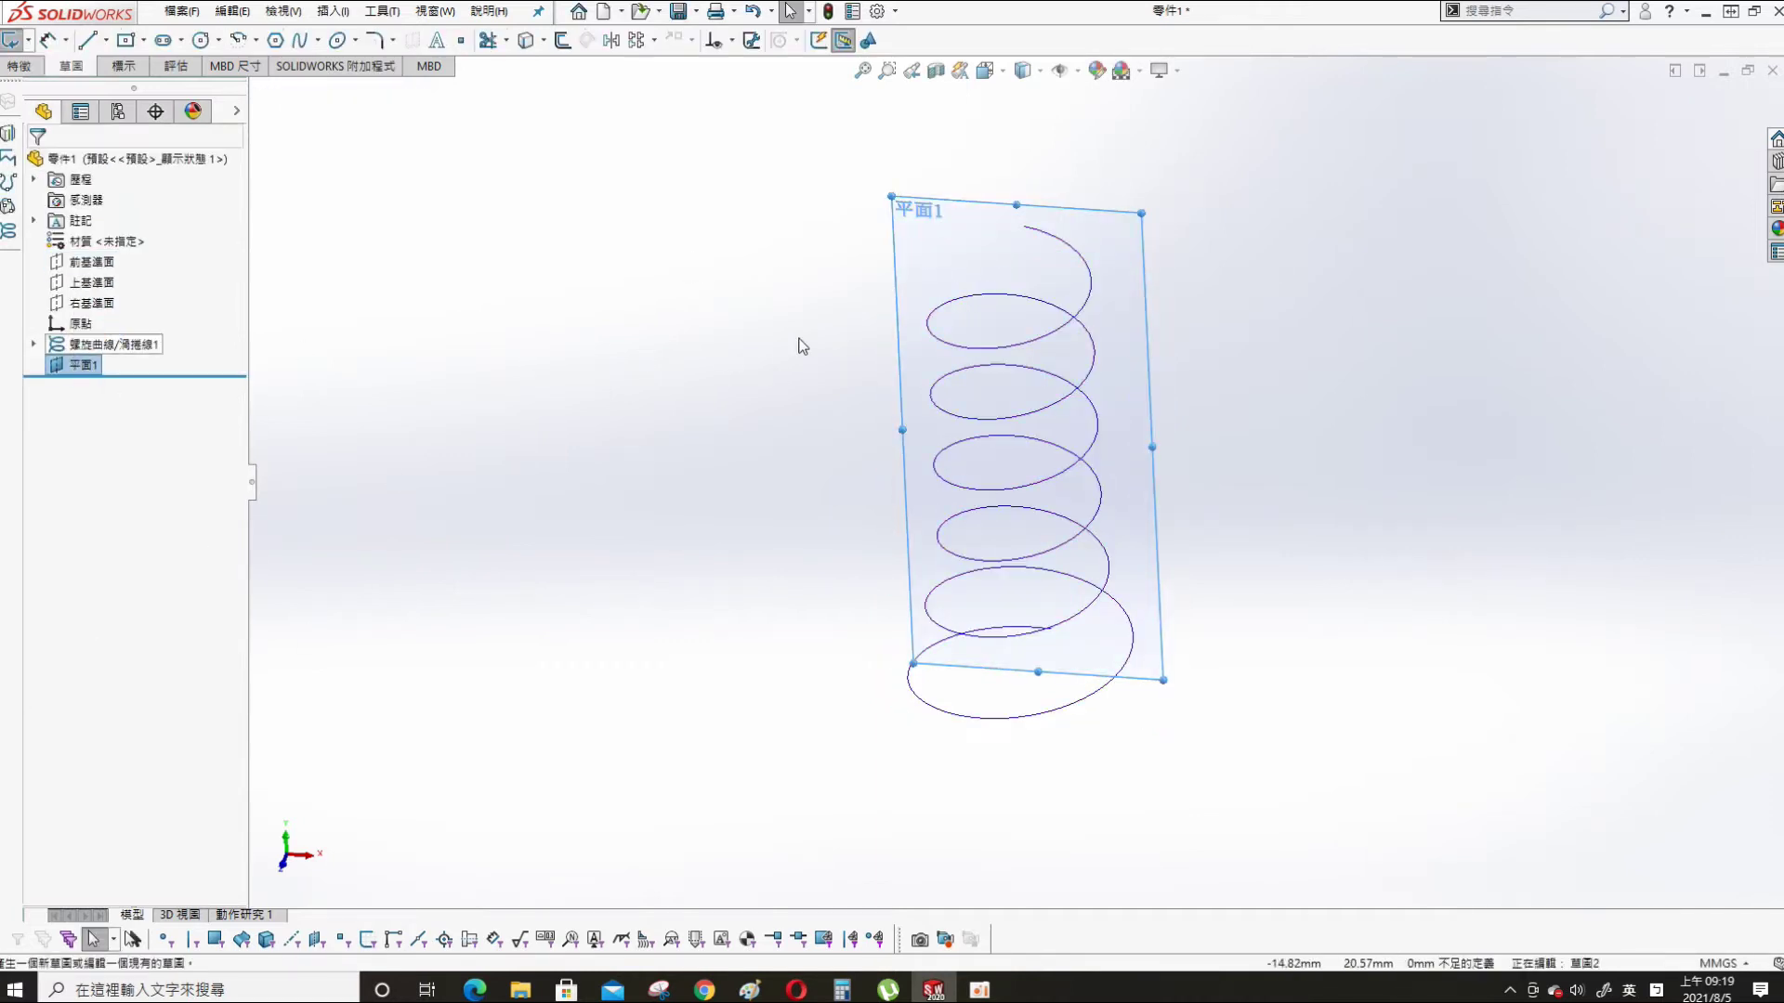
{"action": "key", "text": "s"}
{"action": "left_click", "coordinate": [843, 315]}
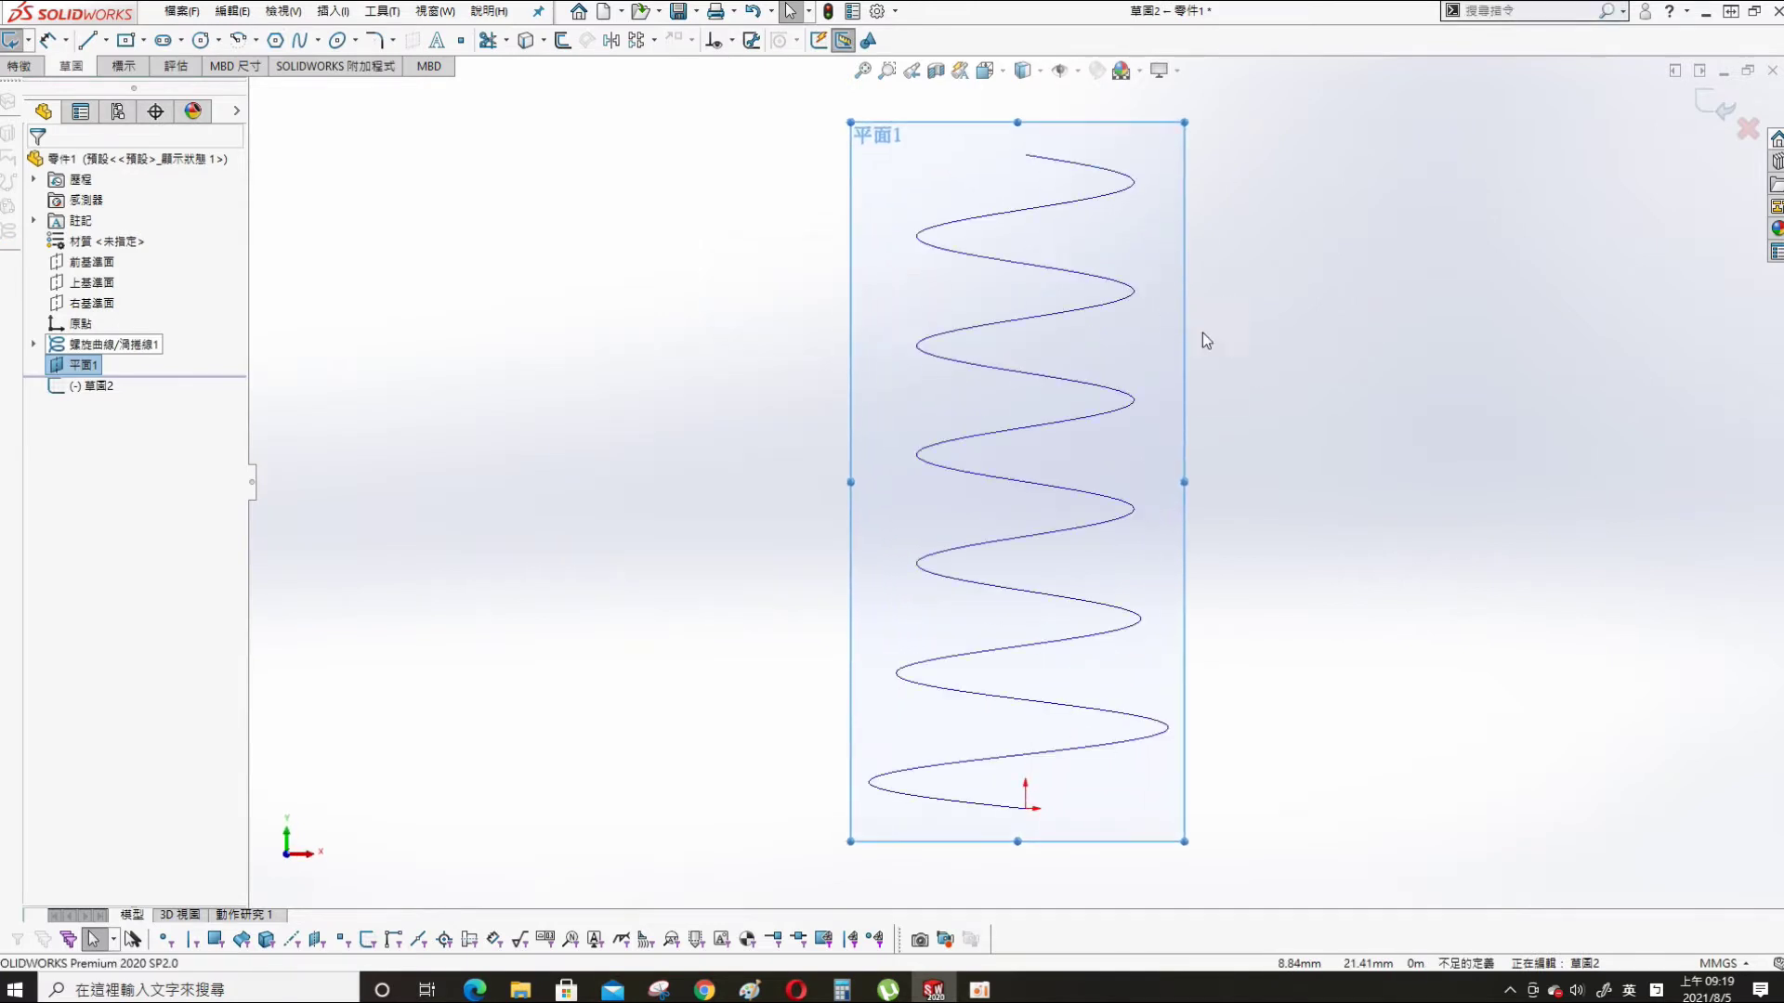
{"action": "scroll", "coordinate": [1115, 271], "scroll_direction": "down", "scroll_amount": 1}
{"action": "scroll", "coordinate": [1126, 307], "scroll_direction": "down", "scroll_amount": 2}
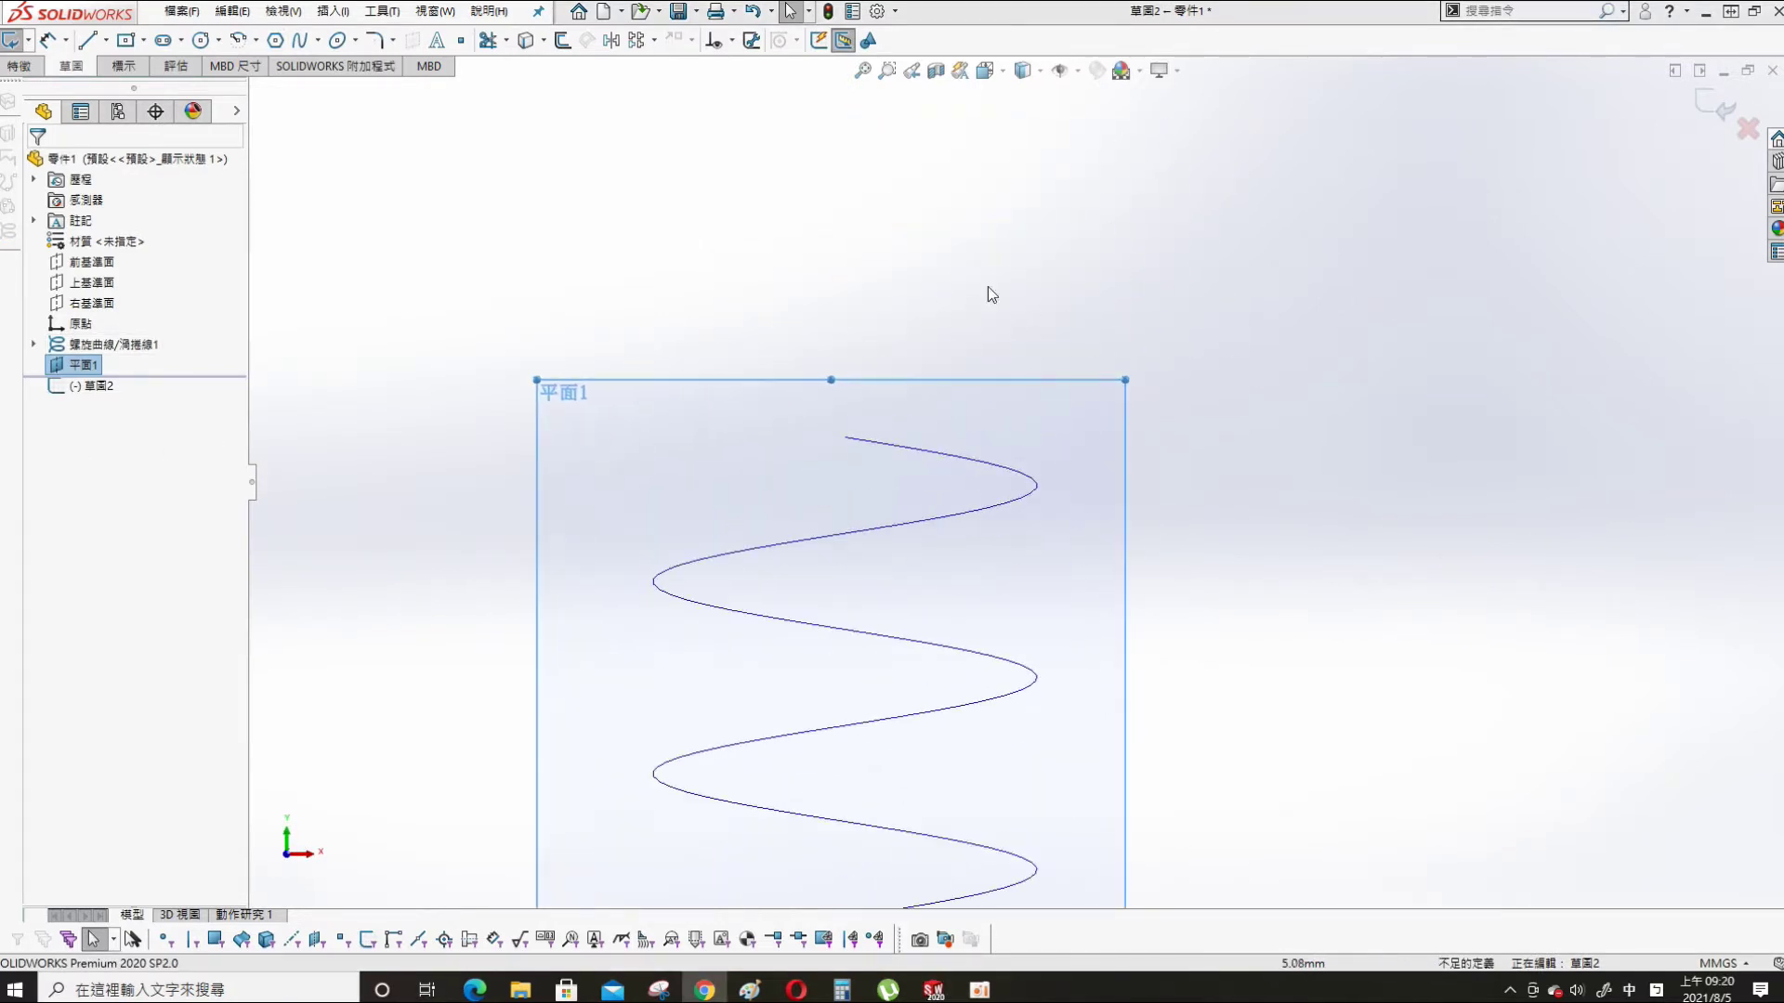
{"action": "left_click", "coordinate": [920, 242]}
{"action": "key", "text": "s"}
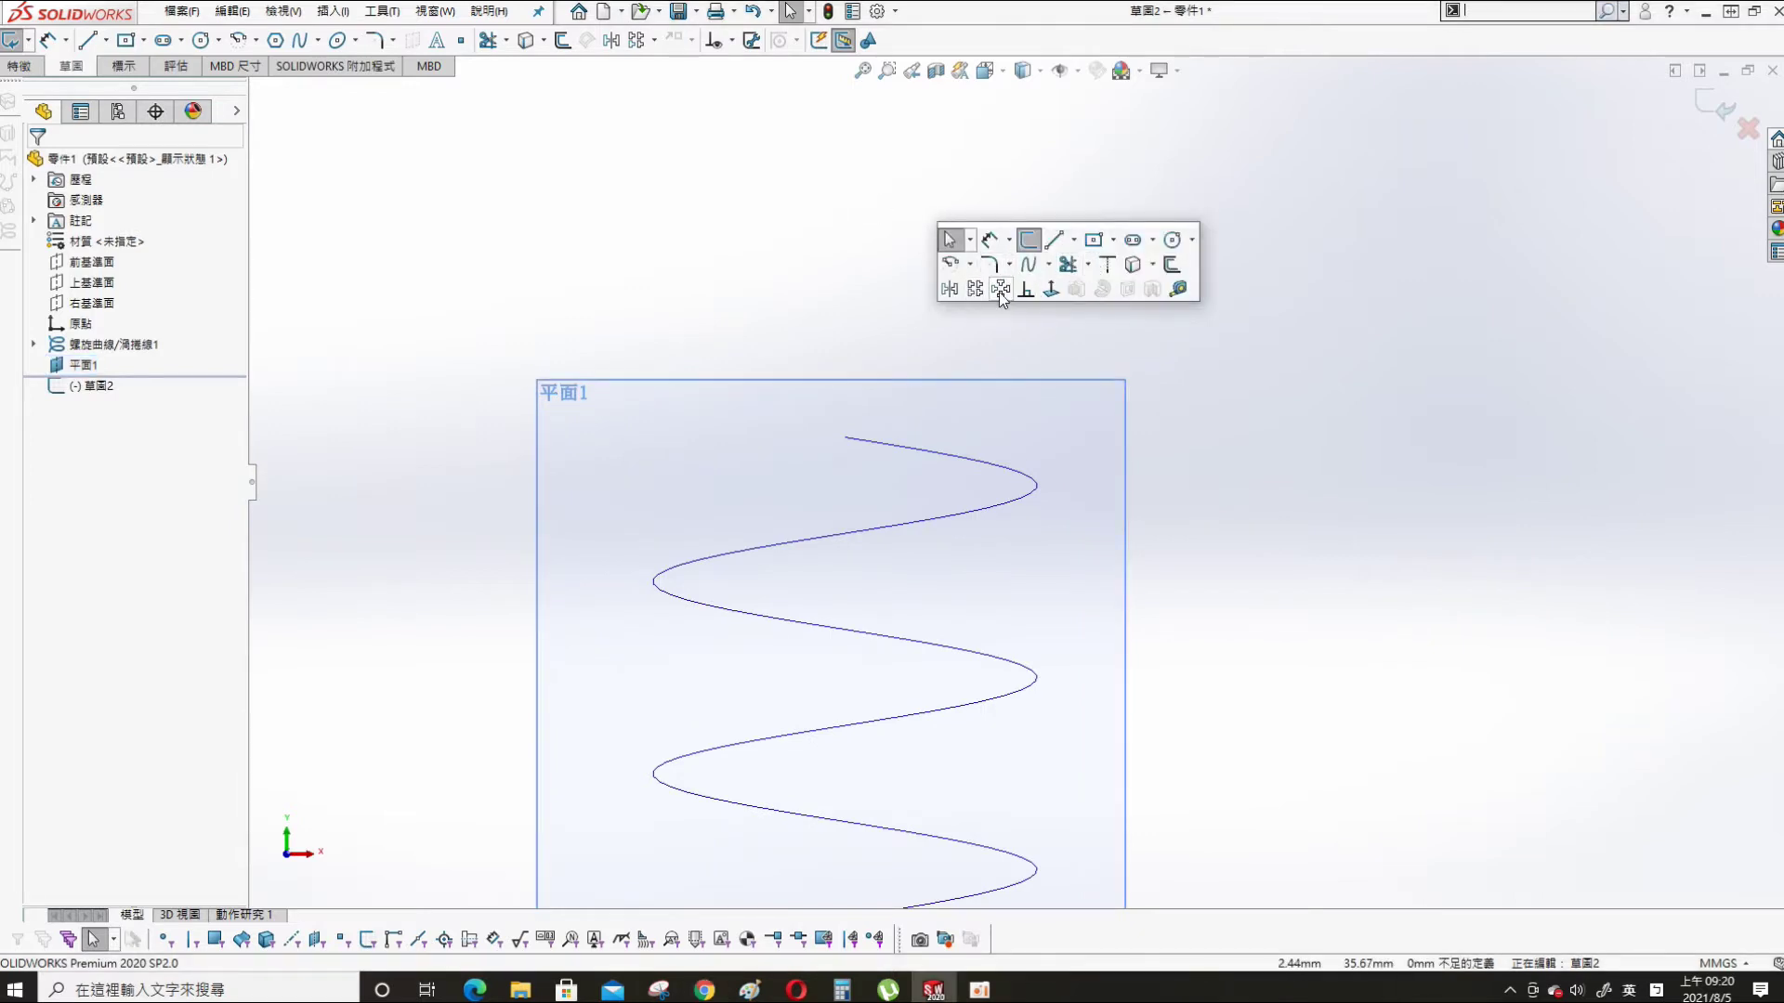
{"action": "left_click", "coordinate": [950, 264]}
{"action": "left_click", "coordinate": [920, 386]}
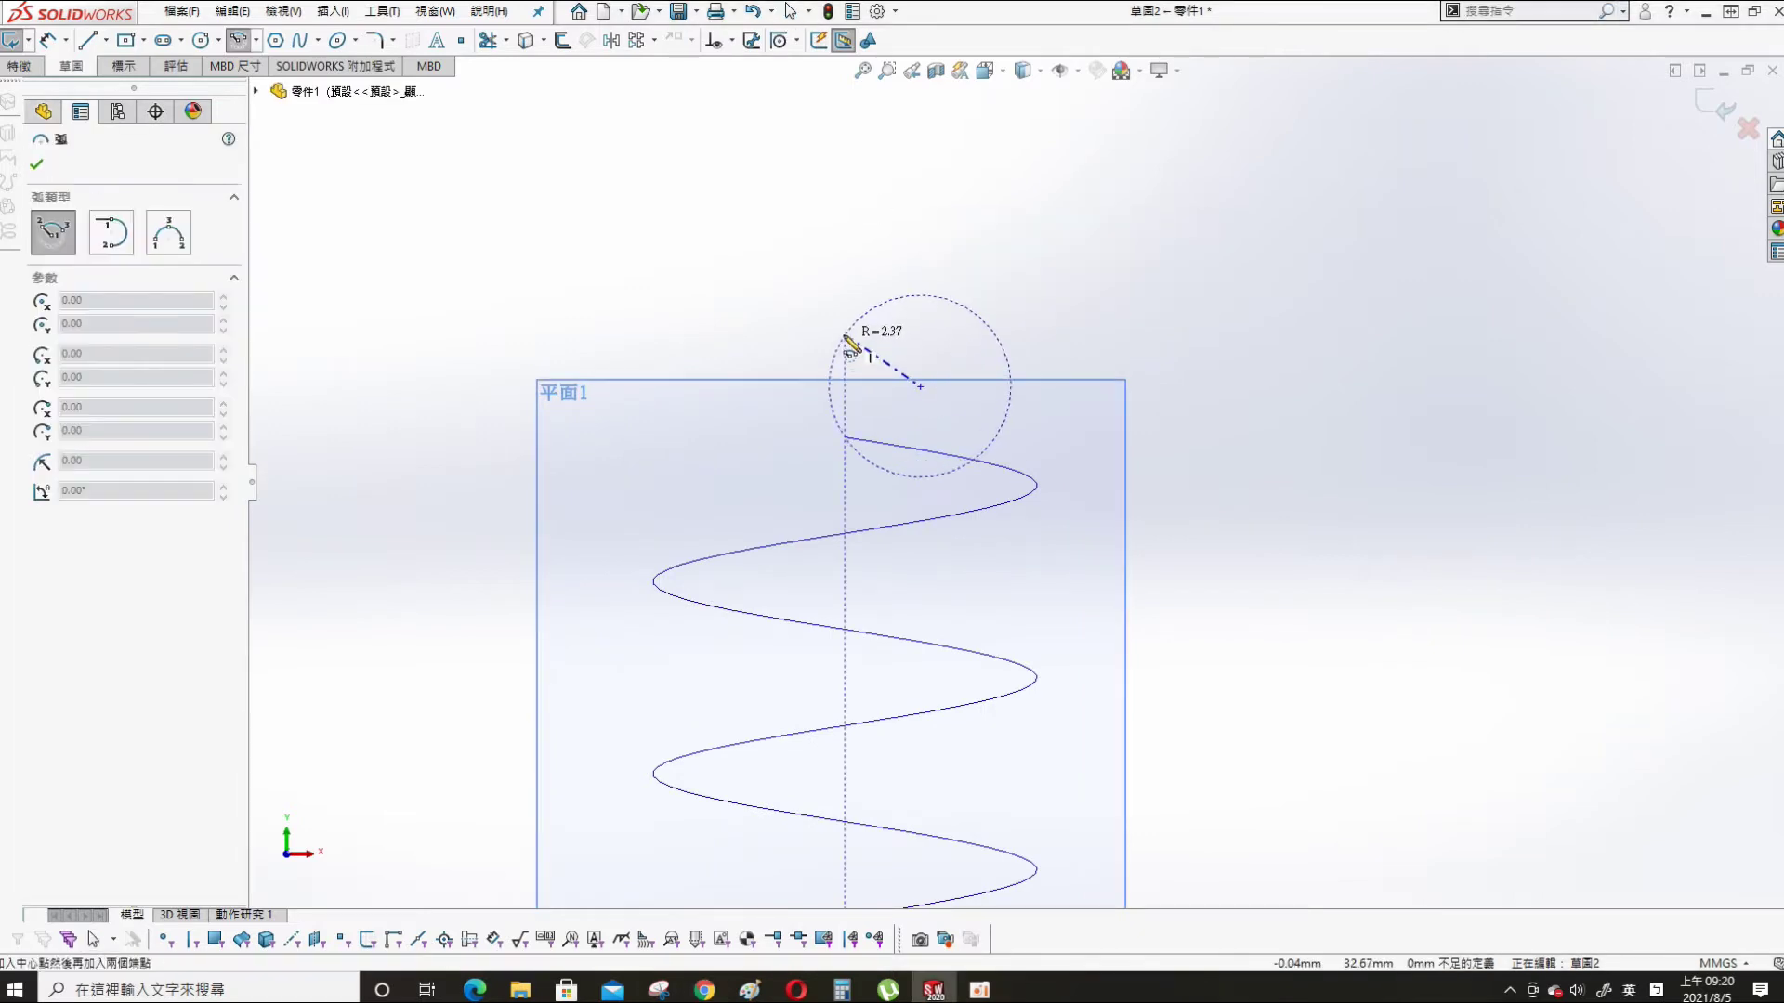
{"action": "left_click", "coordinate": [973, 352]}
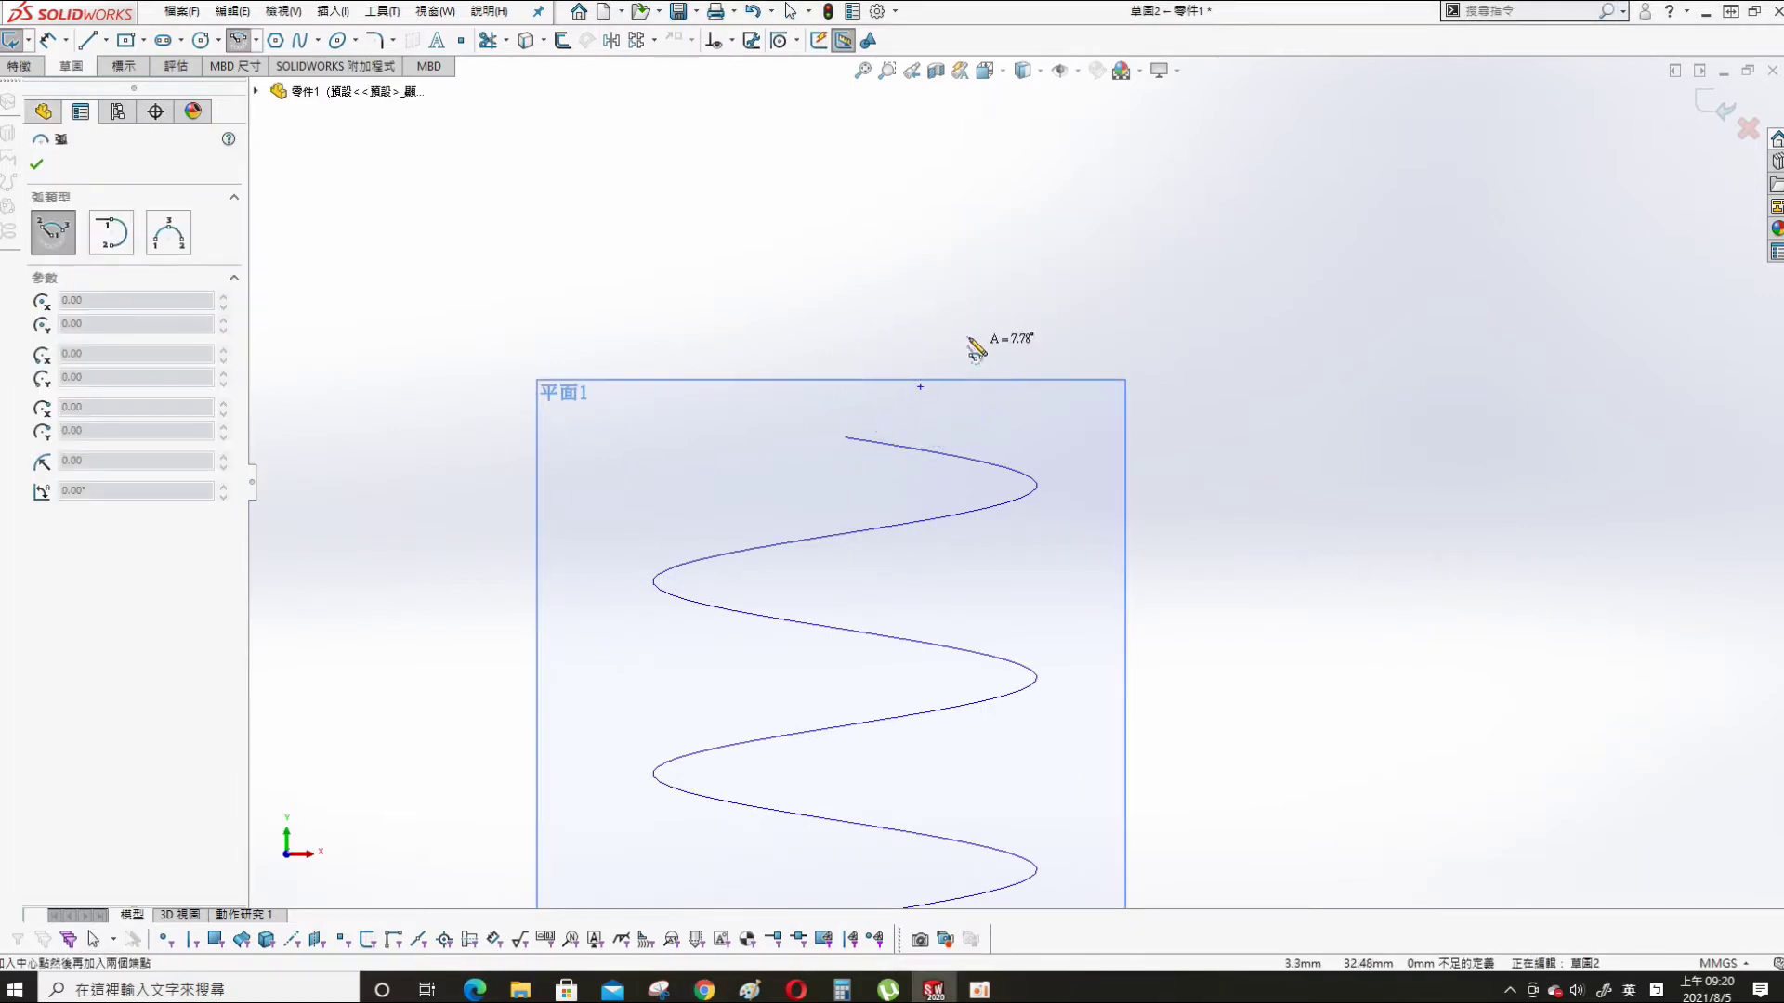
{"action": "left_click", "coordinate": [880, 434]}
{"action": "key", "text": "Escape"}
- Constrain the arc's lower endpoint to the helix so that it attaches at the helix's top end
{"action": "left_click", "coordinate": [879, 434]}
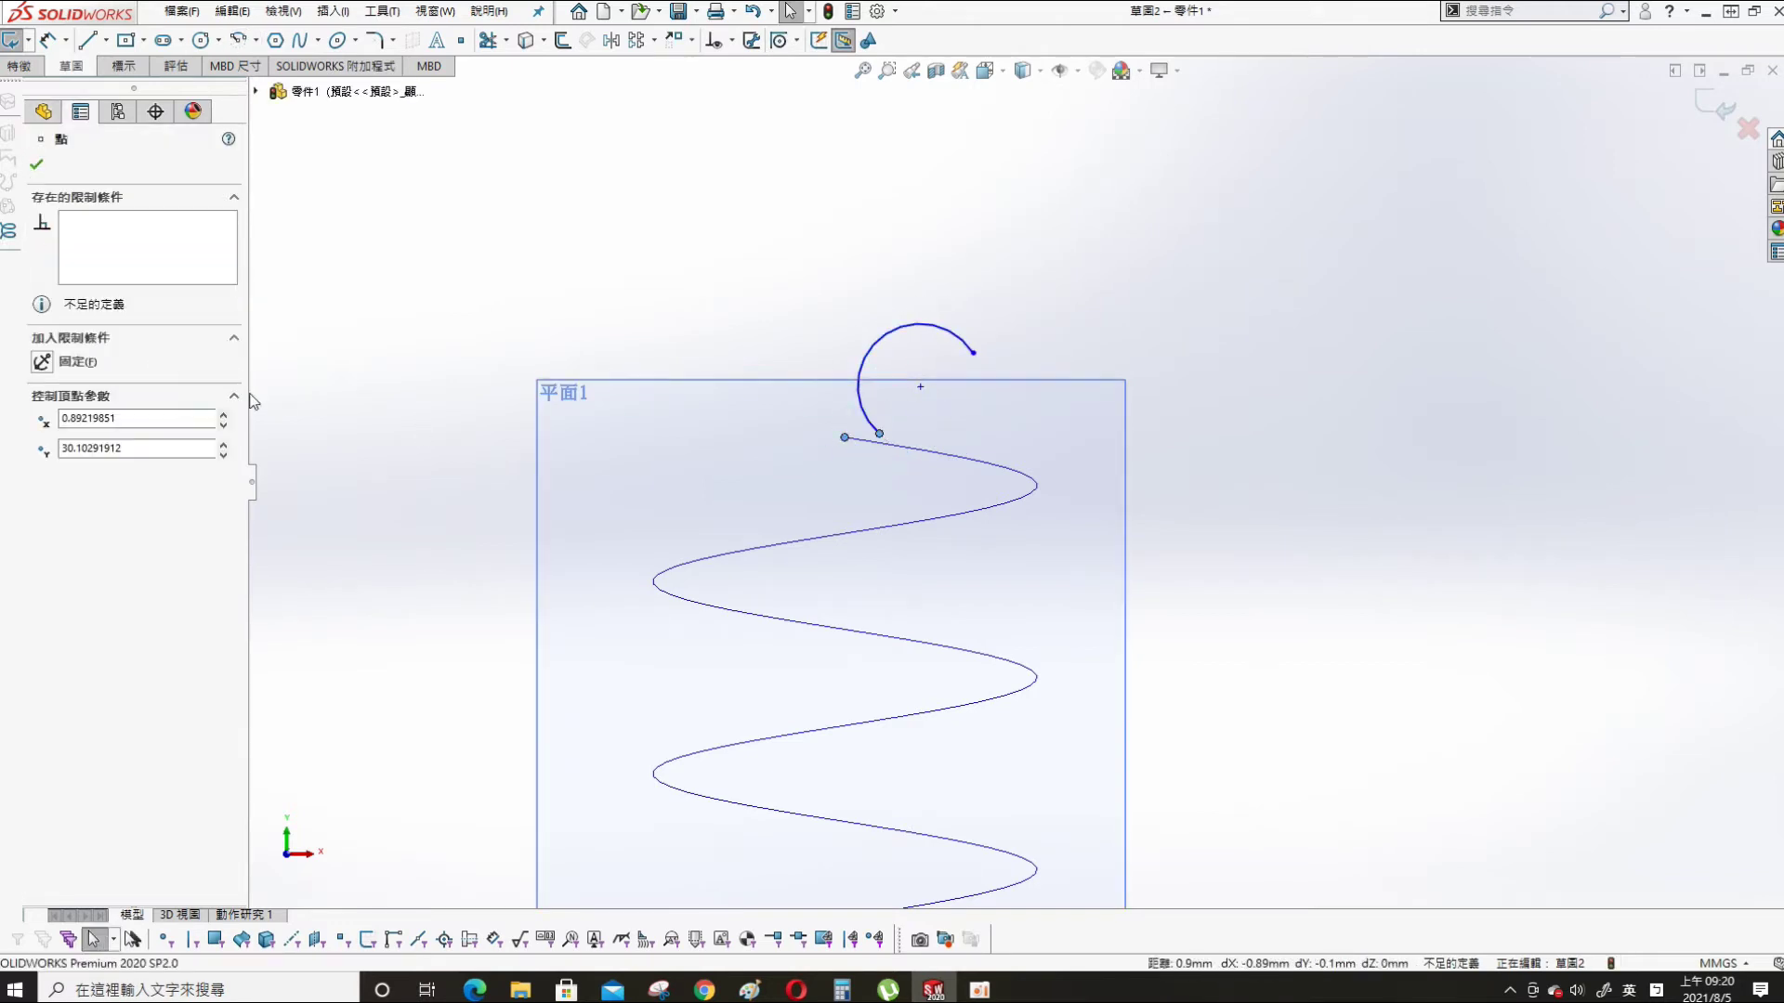
{"action": "key", "text": "Escape"}
{"action": "middle_click_drag", "start_coordinate": [981, 360], "coordinate": [1003, 378]}
{"action": "scroll", "coordinate": [1093, 399], "scroll_direction": "up", "scroll_amount": 5}
{"action": "middle_click_drag", "start_coordinate": [1270, 307], "coordinate": [1194, 160]}
{"action": "scroll", "coordinate": [1189, 214], "scroll_direction": "down", "scroll_amount": 6}
{"action": "scroll", "coordinate": [1106, 390], "scroll_direction": "down", "scroll_amount": 3}
{"action": "left_click", "coordinate": [993, 384]}
{"action": "left_click", "coordinate": [1007, 410], "text": "ctrl"}
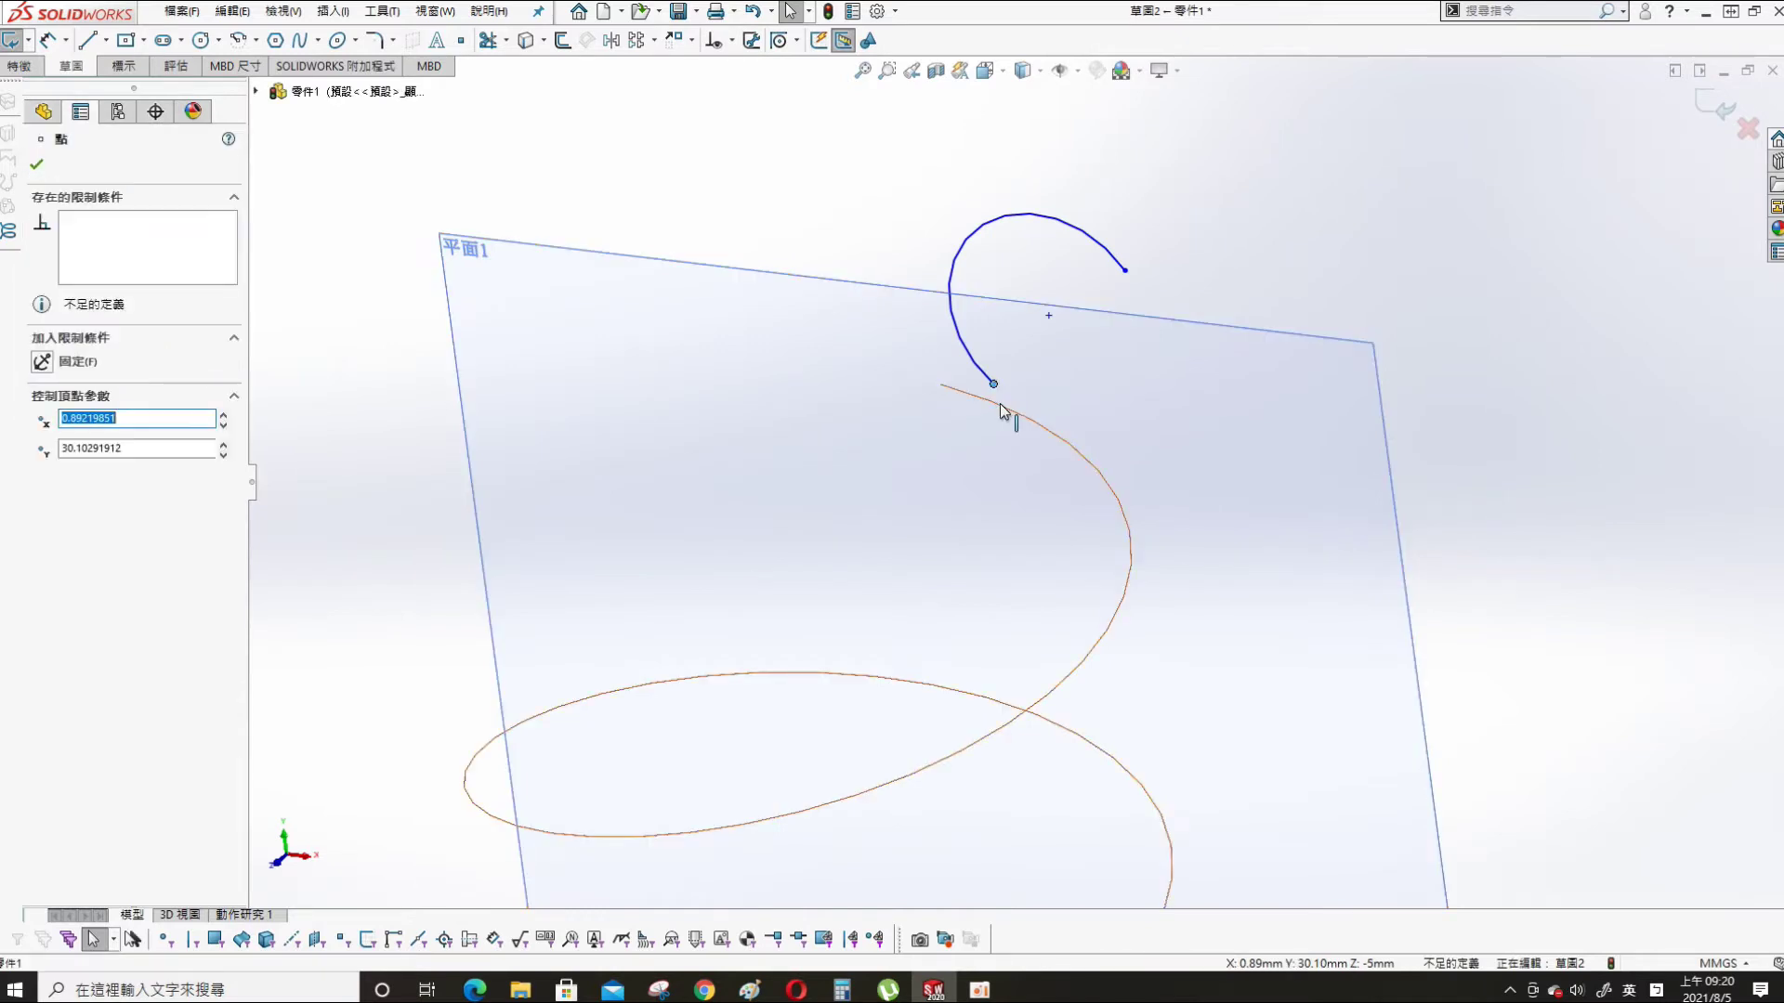
{"action": "left_click", "coordinate": [42, 490]}
{"action": "left_click", "coordinate": [1251, 183]}
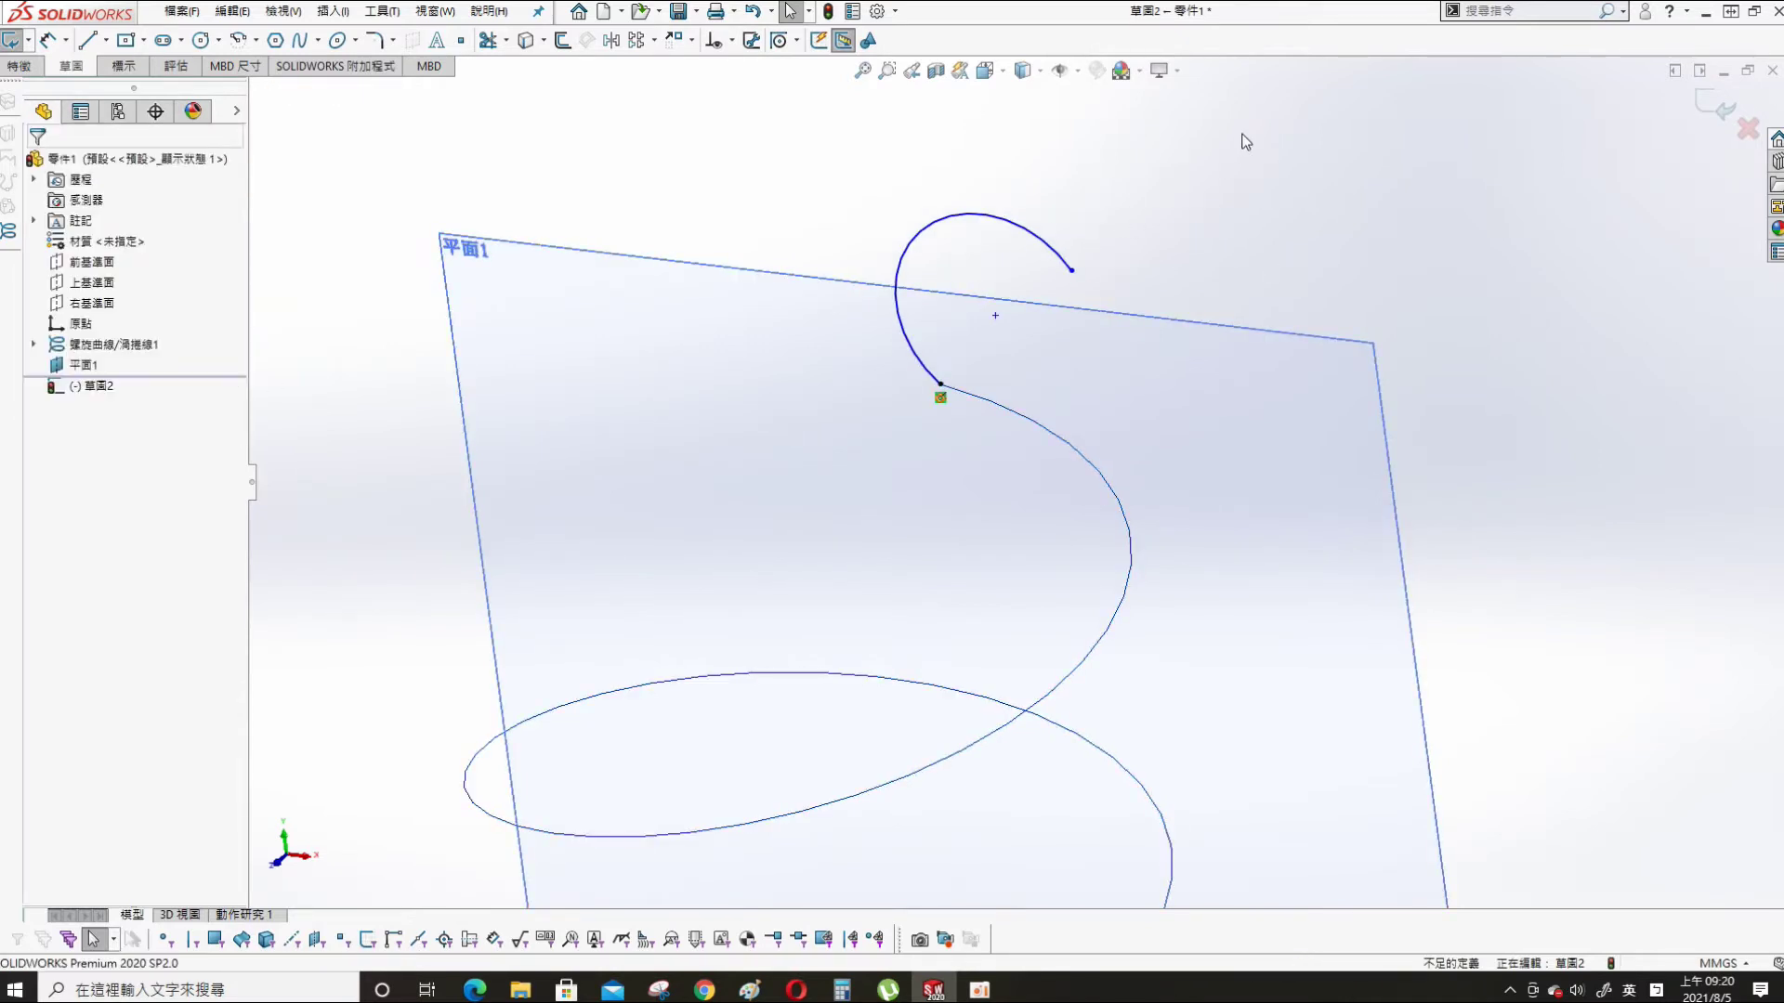
- Dimension the arc's radius at 1.5 mm
{"action": "key", "text": "s"}
{"action": "left_click", "coordinate": [1142, 189]}
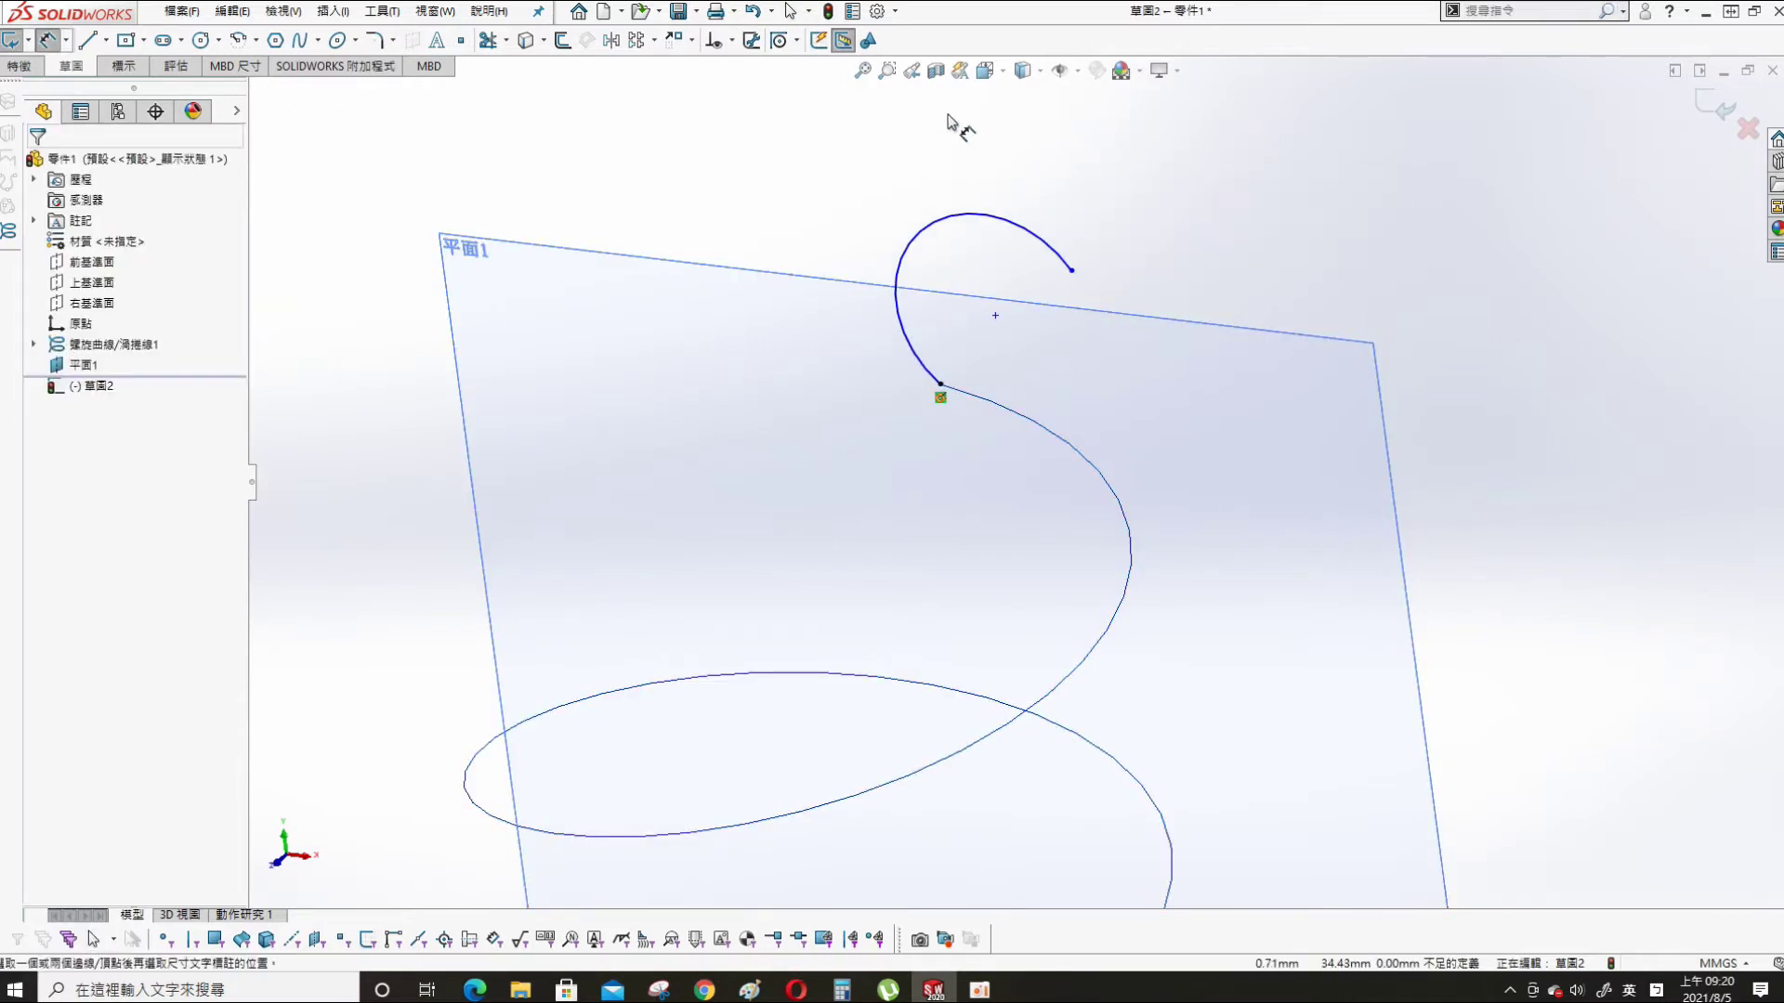
{"action": "left_click", "coordinate": [1028, 232]}
{"action": "left_click", "coordinate": [1068, 163]}
{"action": "type", "text": "1.5"}
{"action": "key", "text": "Return"}
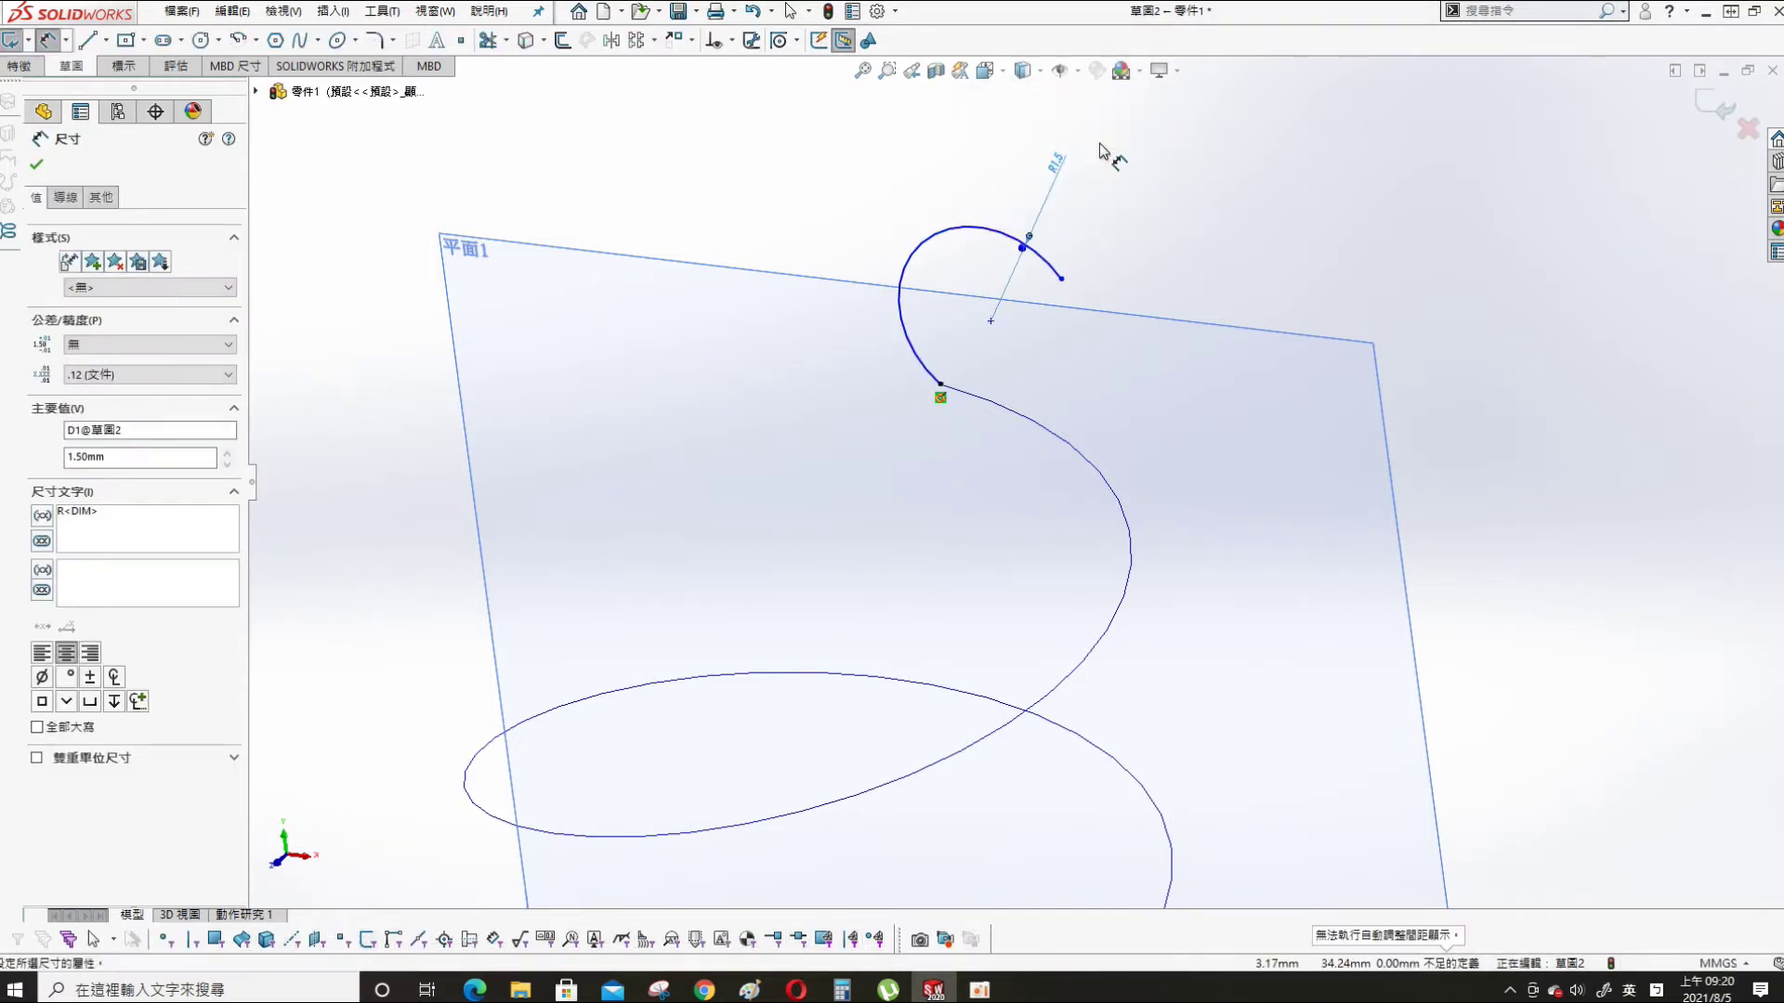
{"action": "key", "text": "s"}
{"action": "left_click", "coordinate": [1224, 255]}
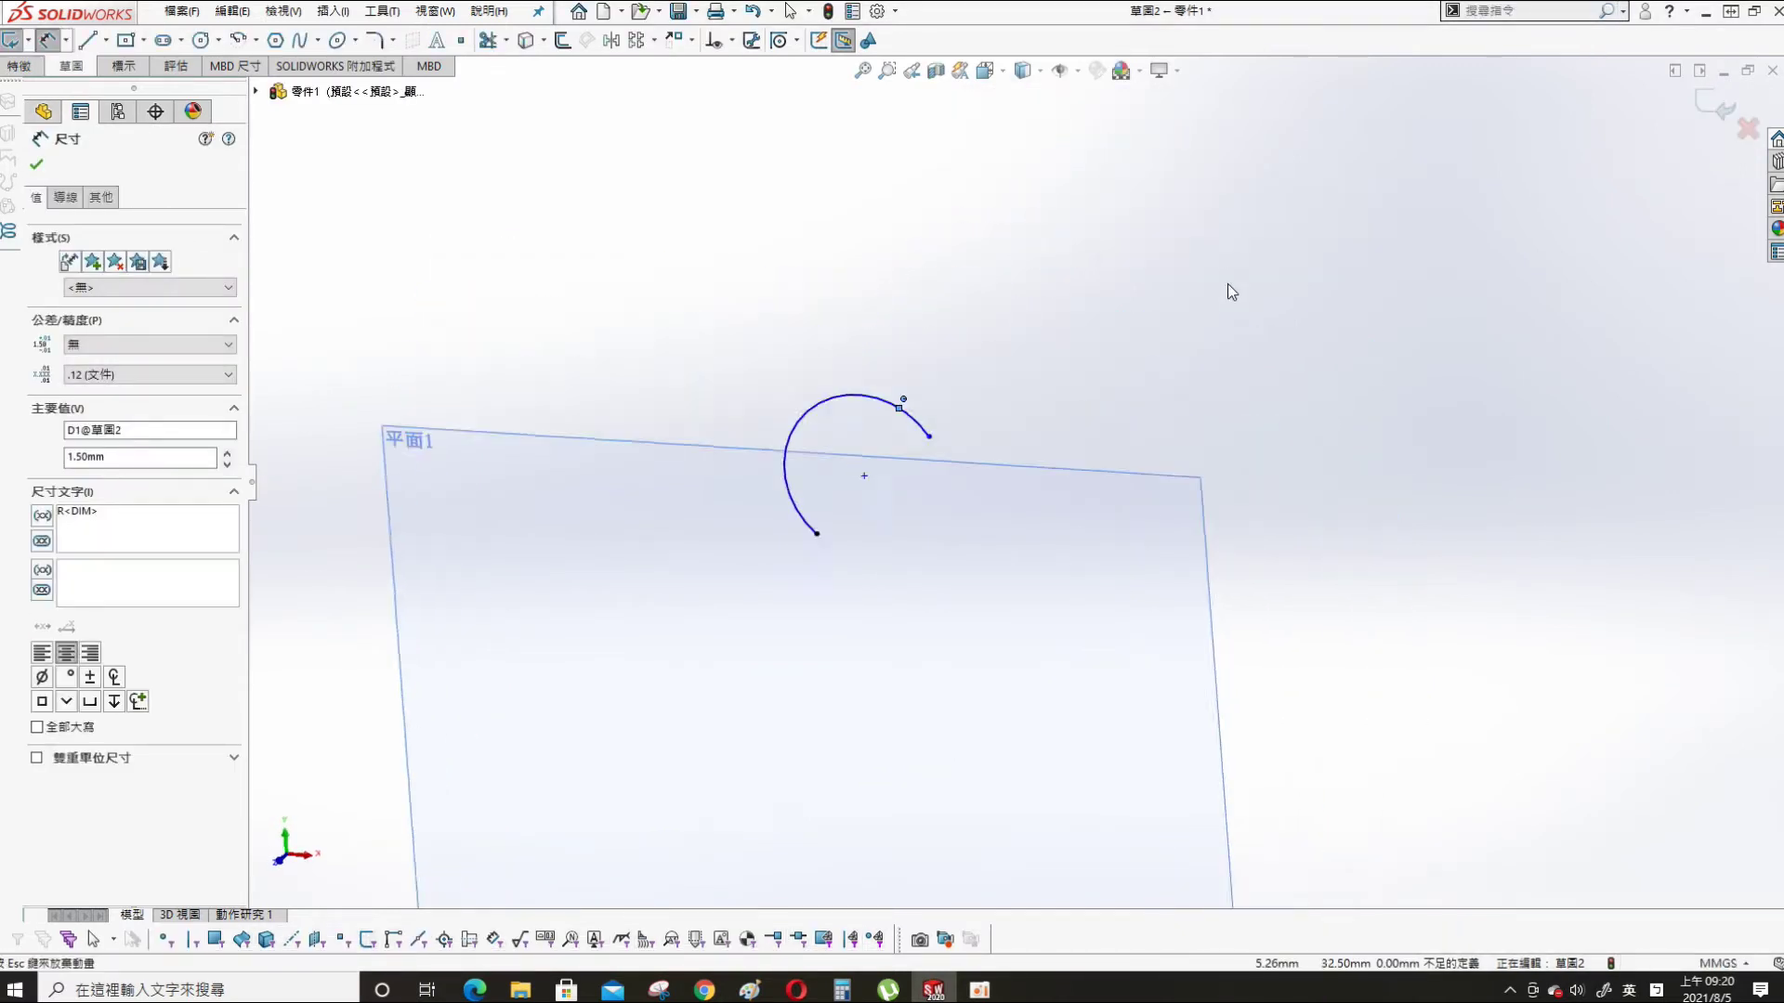
{"action": "scroll", "coordinate": [1375, 270], "scroll_direction": "down", "scroll_amount": 4}
{"action": "key", "text": "Escape"}
{"action": "scroll", "coordinate": [841, 269], "scroll_direction": "down", "scroll_amount": 3}
{"action": "scroll", "coordinate": [734, 186], "scroll_direction": "down", "scroll_amount": 1}
{"action": "left_click", "coordinate": [856, 199]}
{"action": "left_click", "coordinate": [783, 285], "text": "ctrl"}
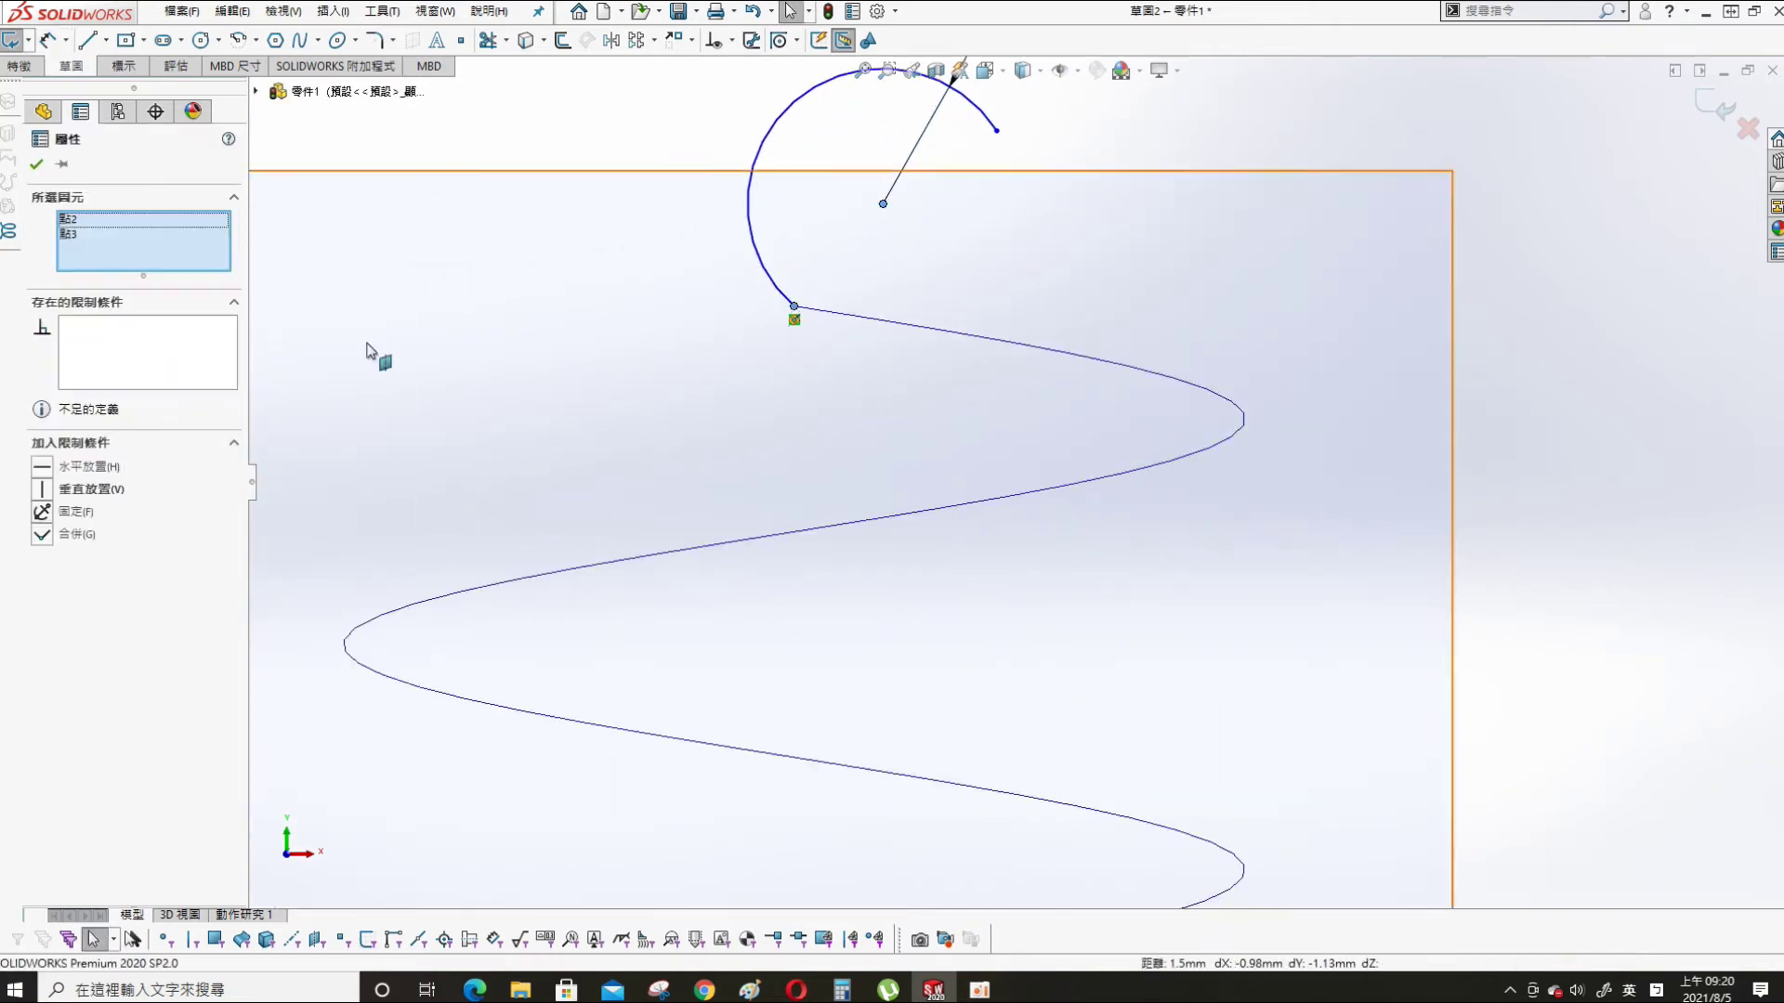
{"action": "left_click", "coordinate": [574, 334]}
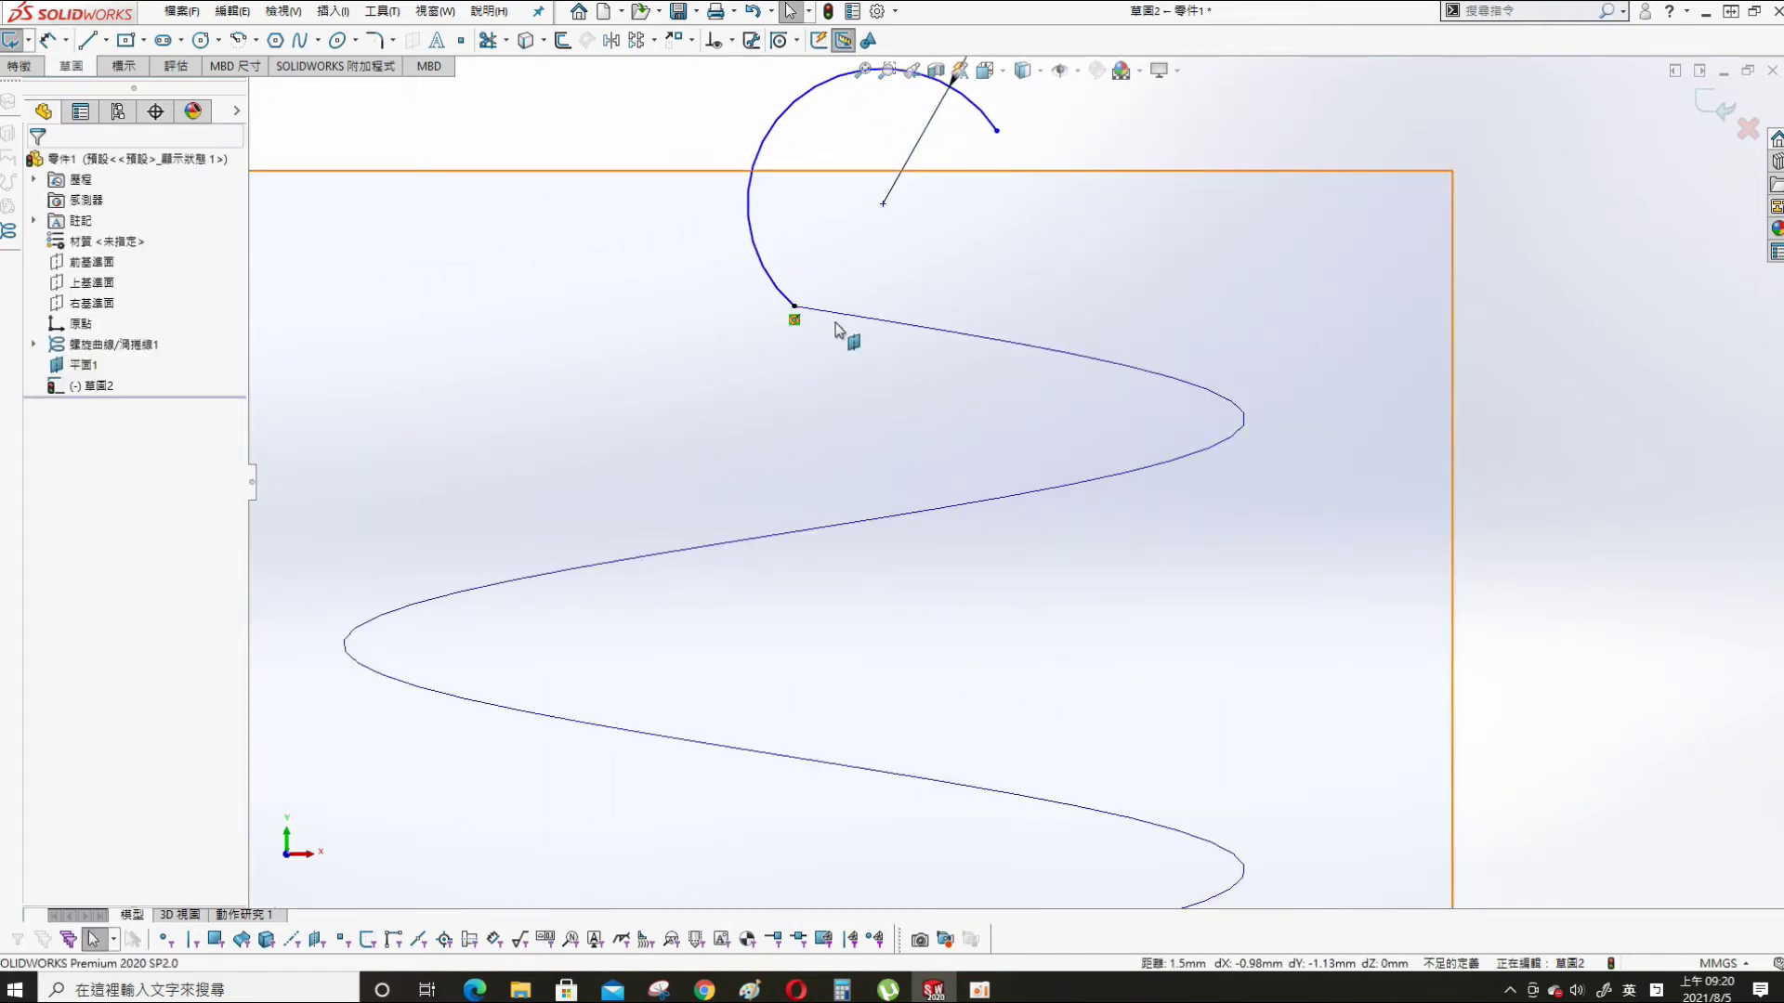
- Add a tangent relation between the arc and the helix
{"action": "left_click", "coordinate": [789, 299]}
{"action": "left_click", "coordinate": [807, 309], "text": "ctrl"}
{"action": "left_click", "coordinate": [40, 469]}
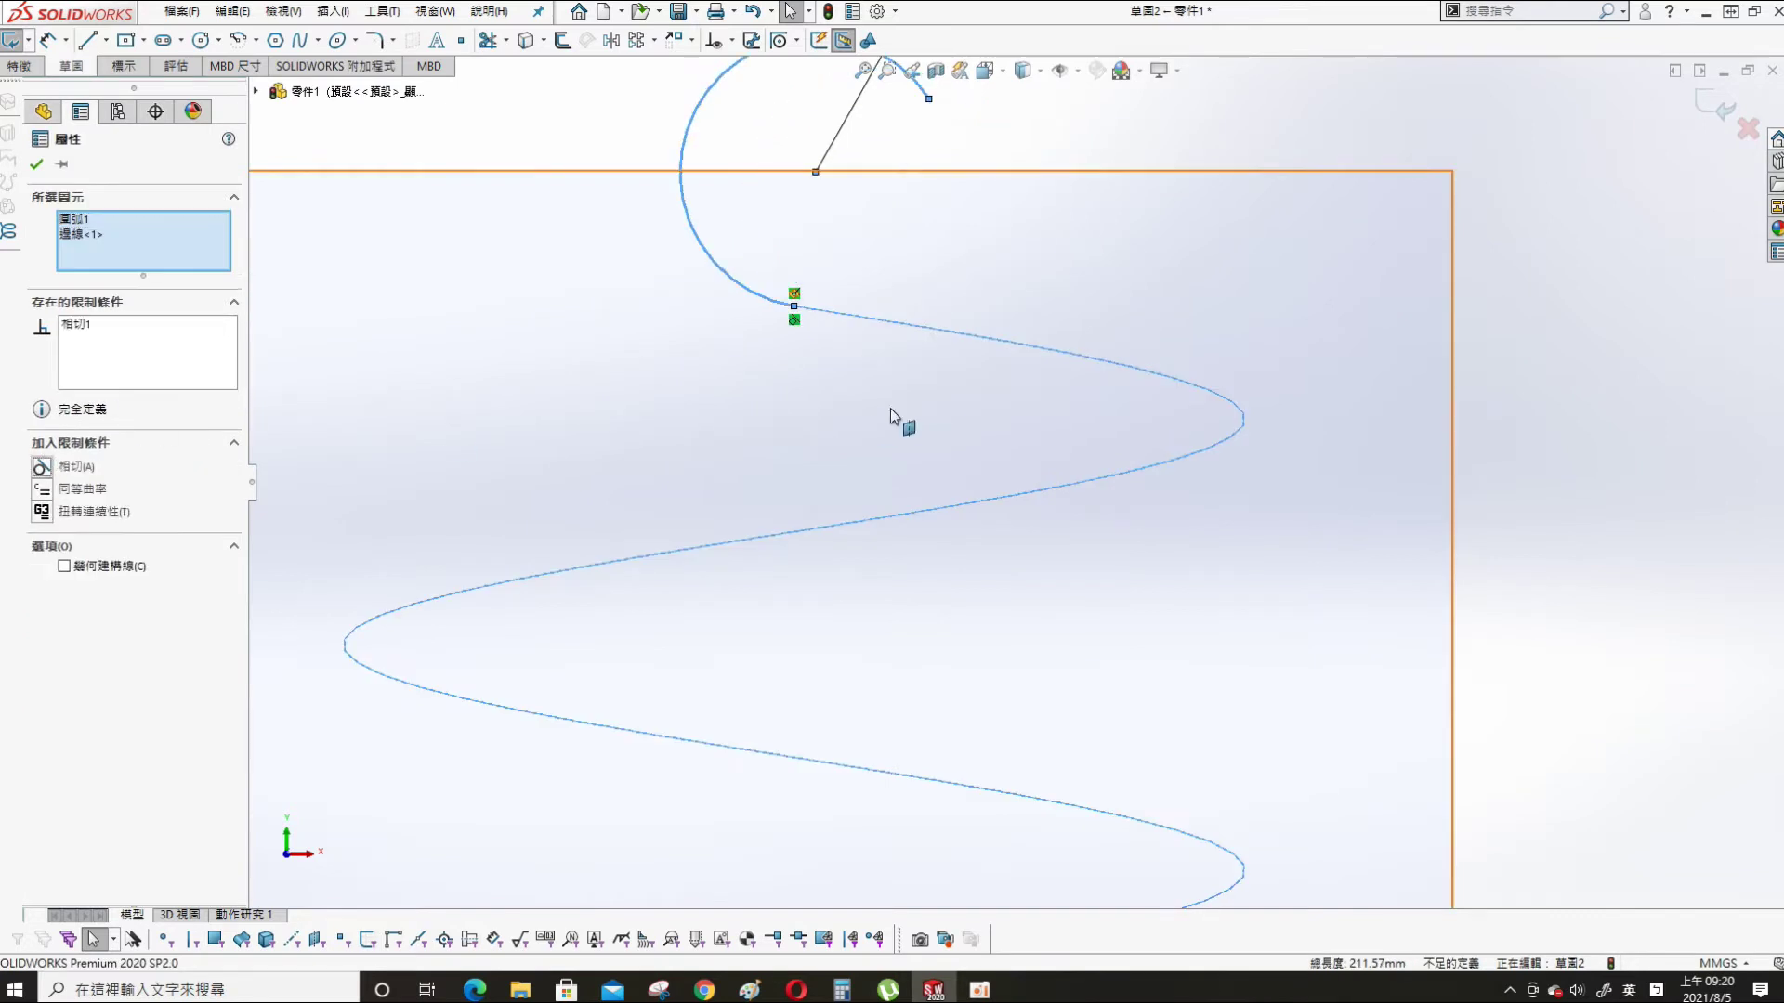
{"action": "left_click", "coordinate": [1624, 414]}
- Extend the arc's free end around into a nearly closed hook loop and exit the sketch
{"action": "scroll", "coordinate": [1015, 481], "scroll_direction": "up", "scroll_amount": 2}
{"action": "left_click_drag", "start_coordinate": [956, 219], "coordinate": [956, 318]}
{"action": "left_click", "coordinate": [1370, 549]}
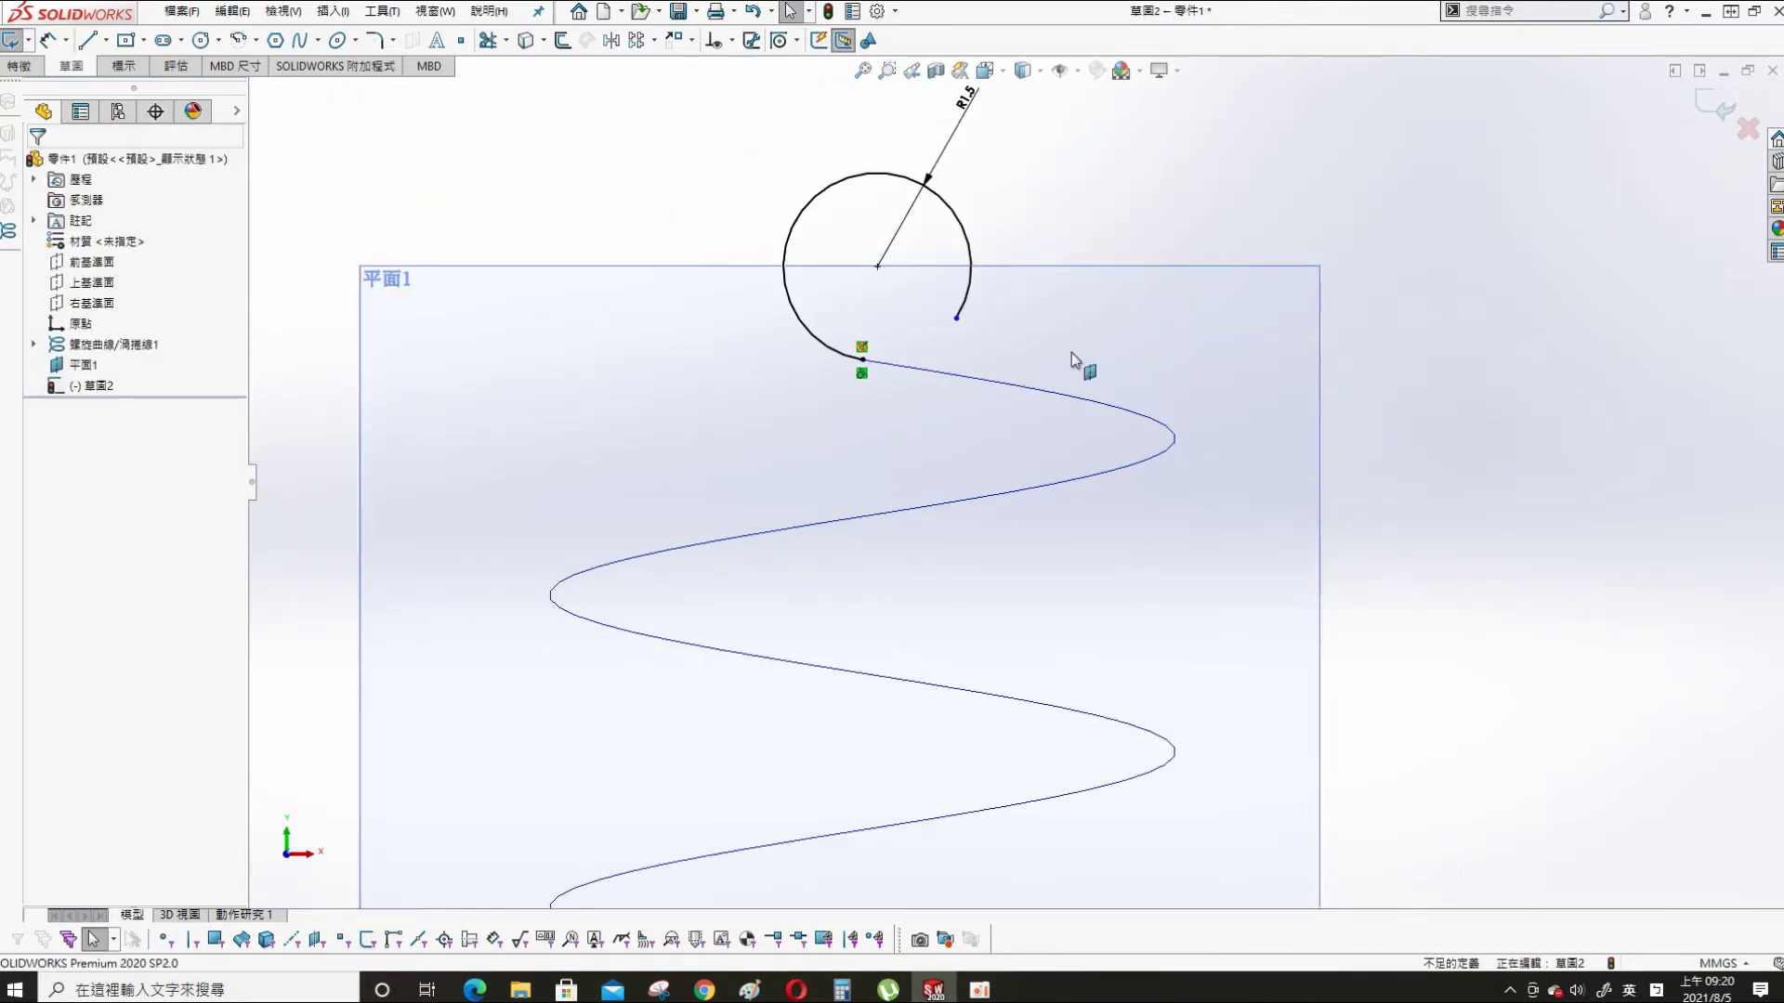
{"action": "left_click", "coordinate": [1714, 105]}
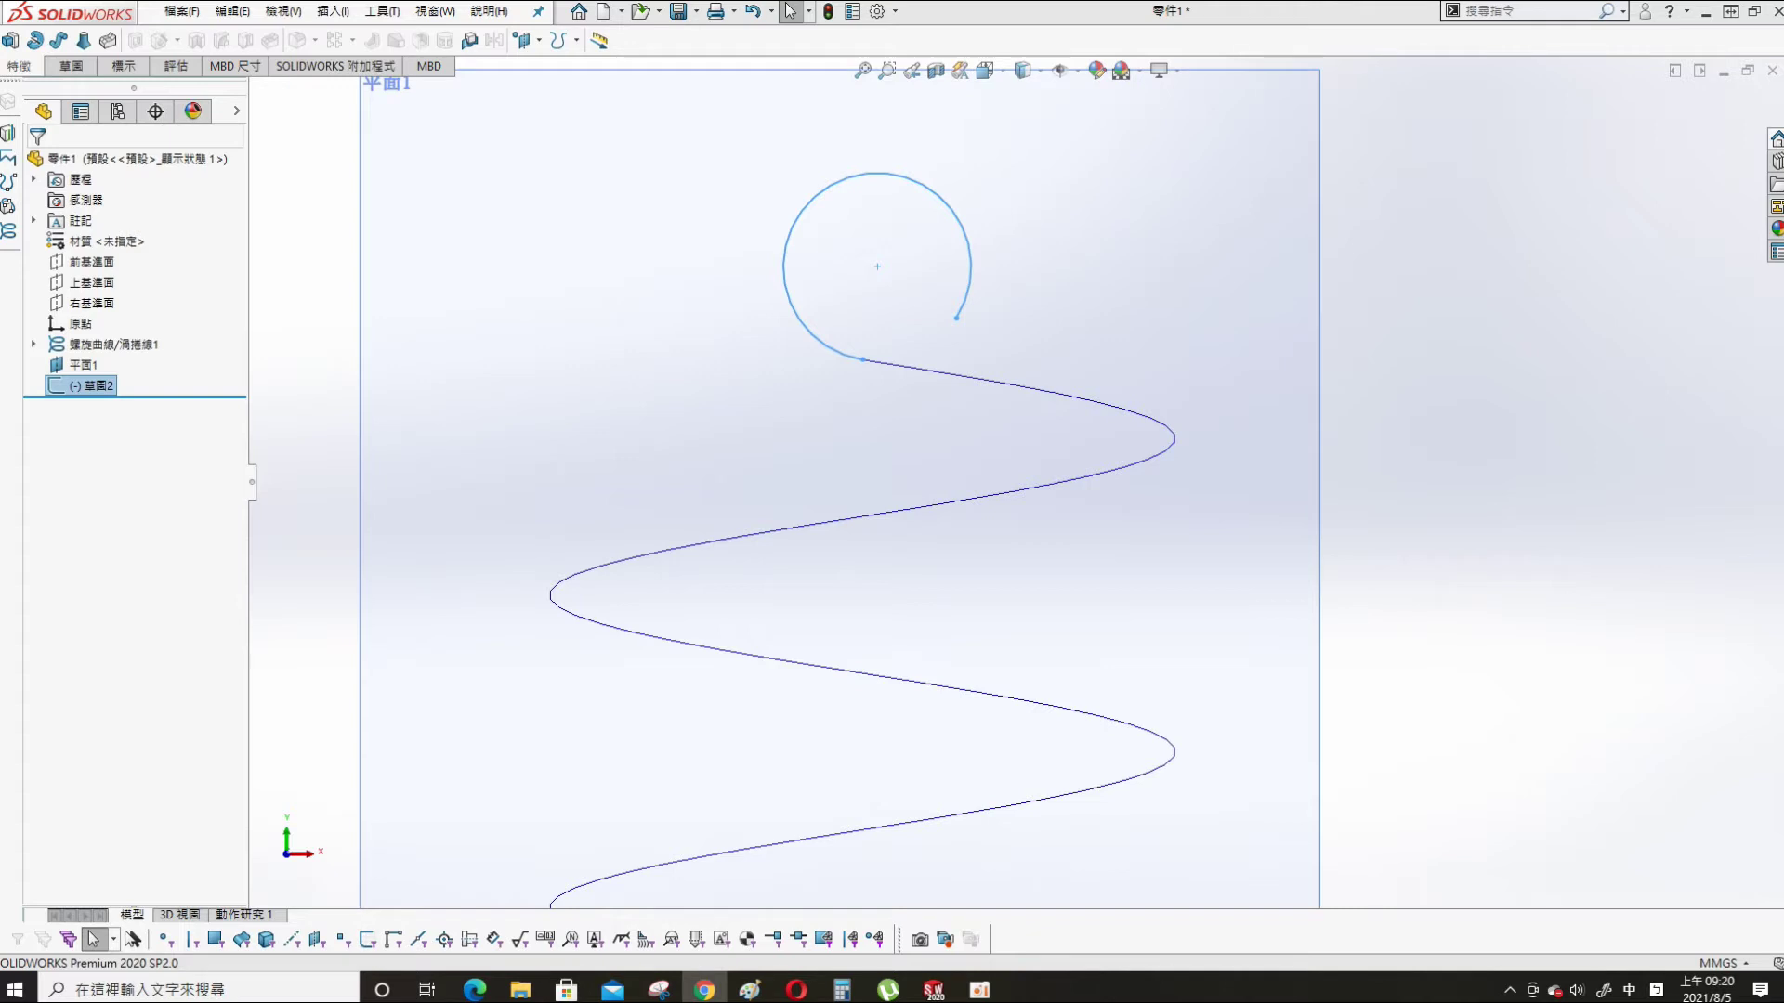
- Create a composite curve joining the hook arc sketch and the helix
{"action": "scroll", "coordinate": [1394, 554], "scroll_direction": "up", "scroll_amount": 5}
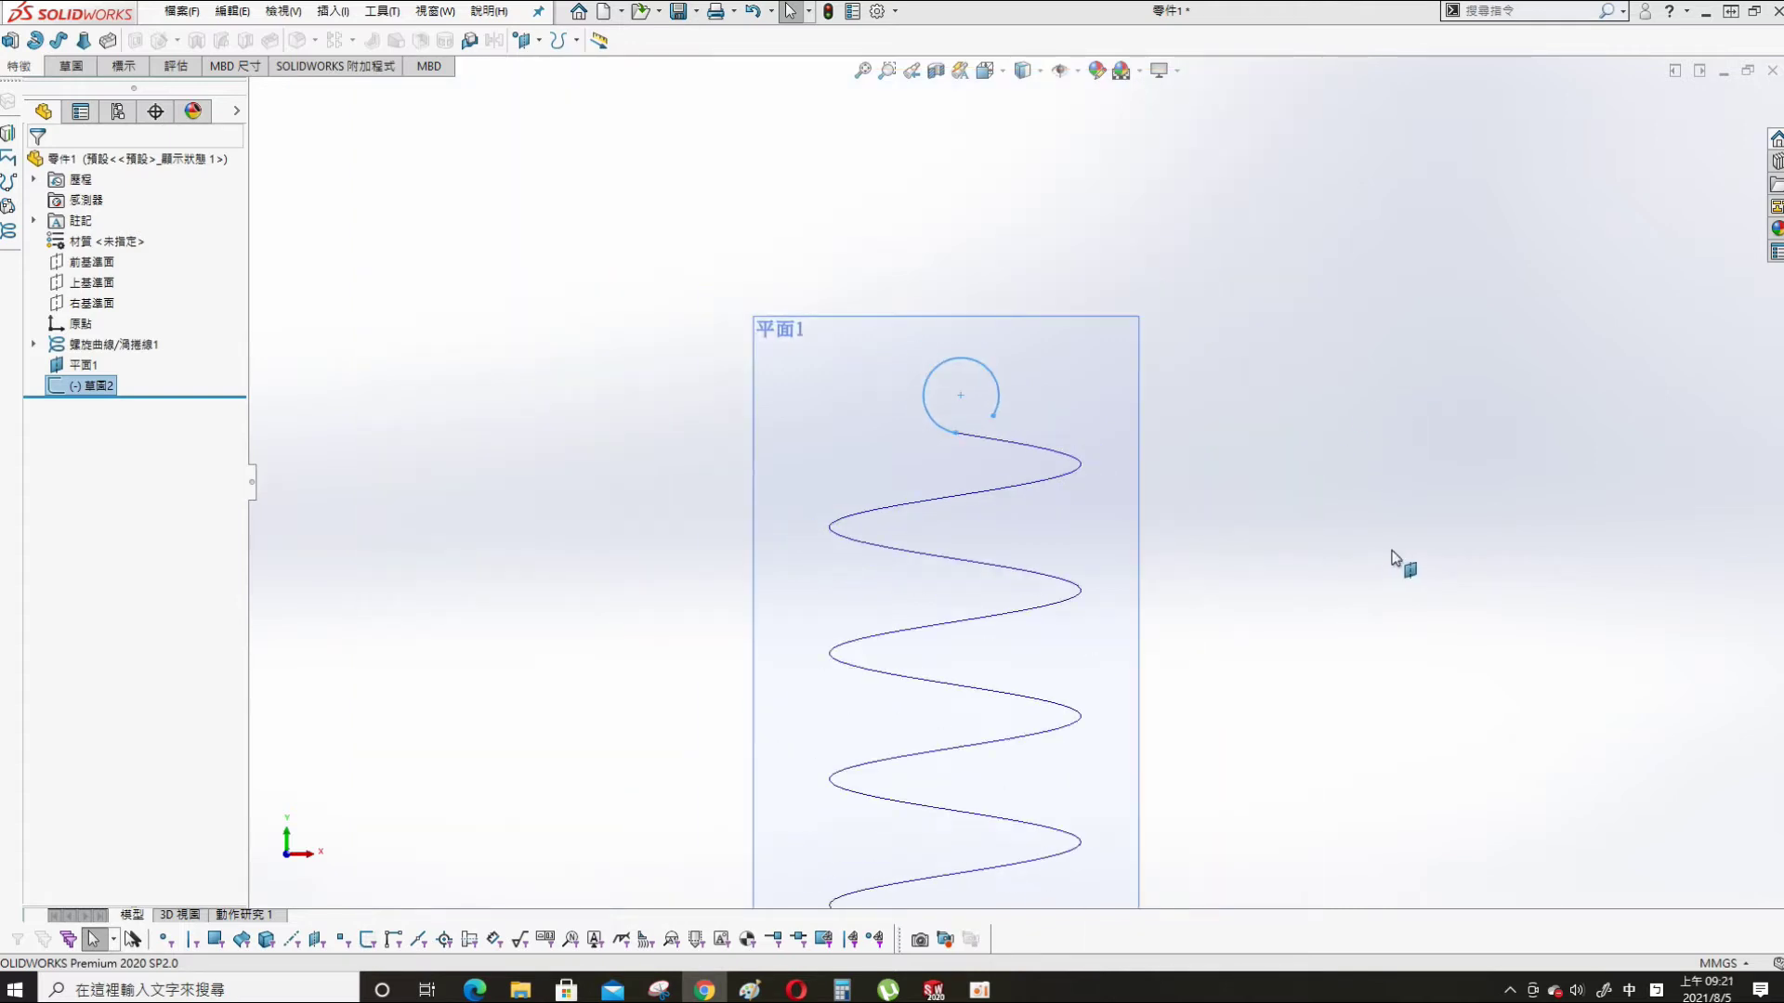
{"action": "left_click", "coordinate": [1392, 553]}
{"action": "middle_click_drag", "start_coordinate": [1392, 548], "coordinate": [1295, 527]}
{"action": "scroll", "coordinate": [1687, 465], "scroll_direction": "up", "scroll_amount": 5}
{"action": "middle_click_drag", "start_coordinate": [1690, 463], "coordinate": [1546, 351]}
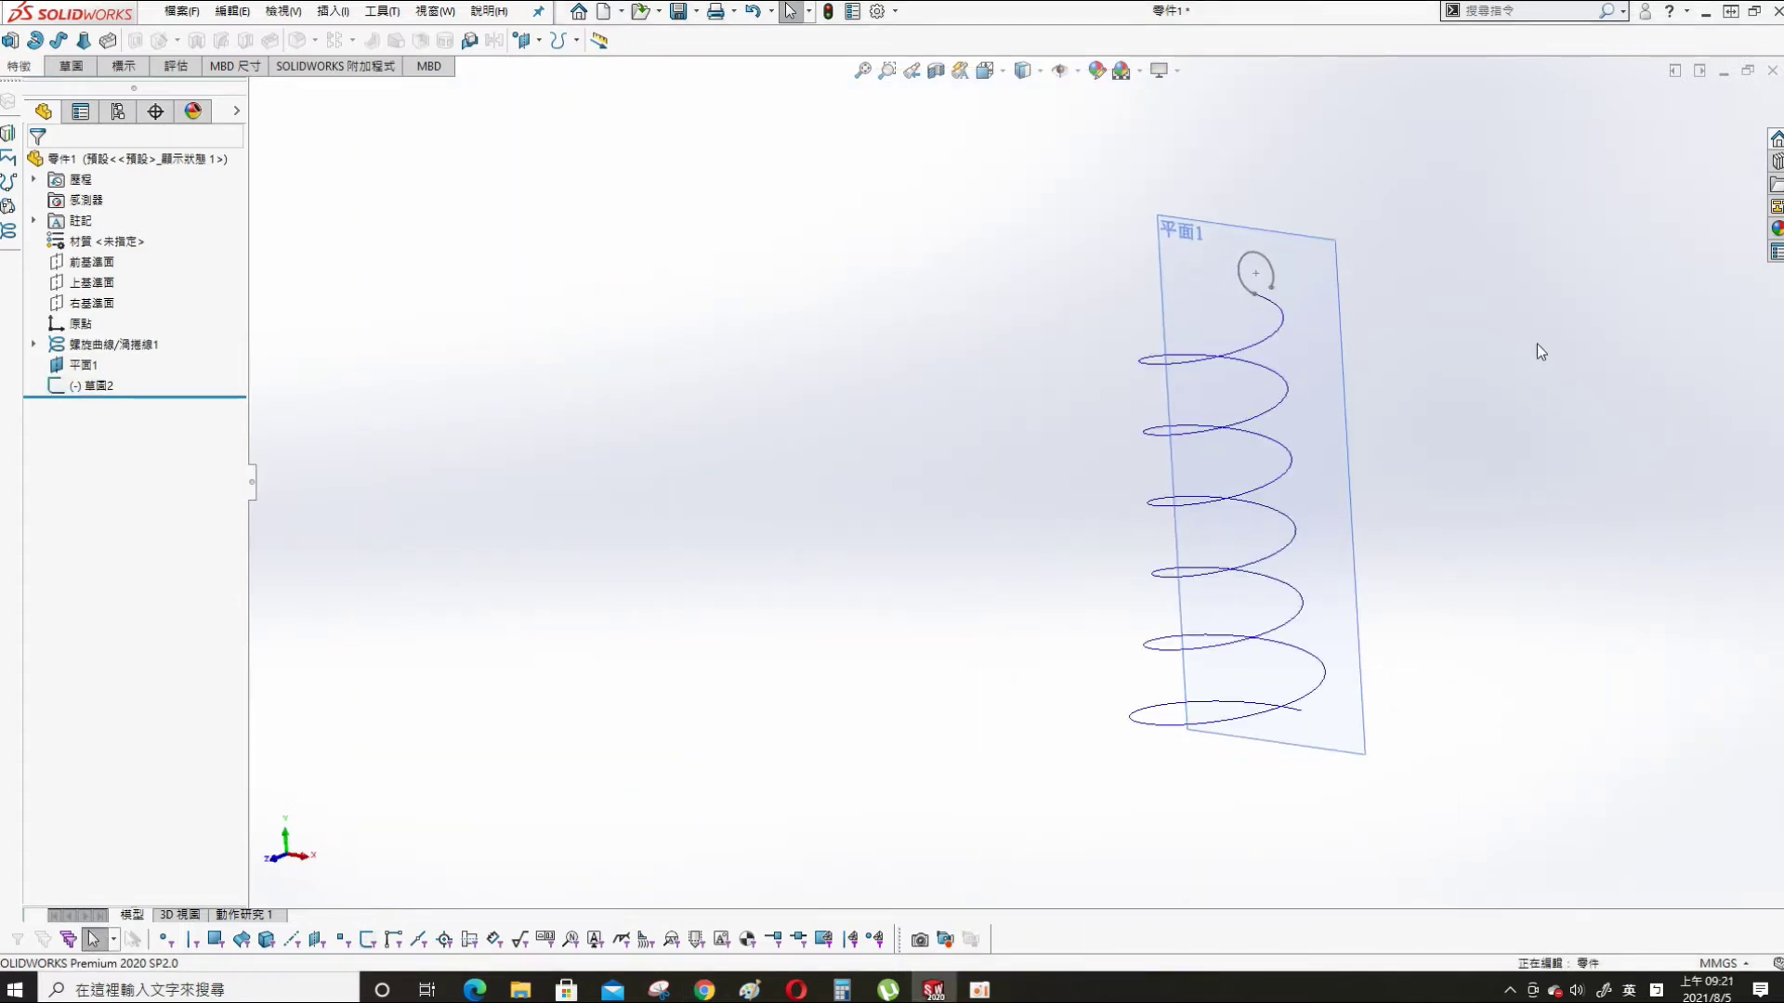
{"action": "left_click", "coordinate": [333, 10]}
{"action": "mouse_move", "coordinate": [409, 229]}
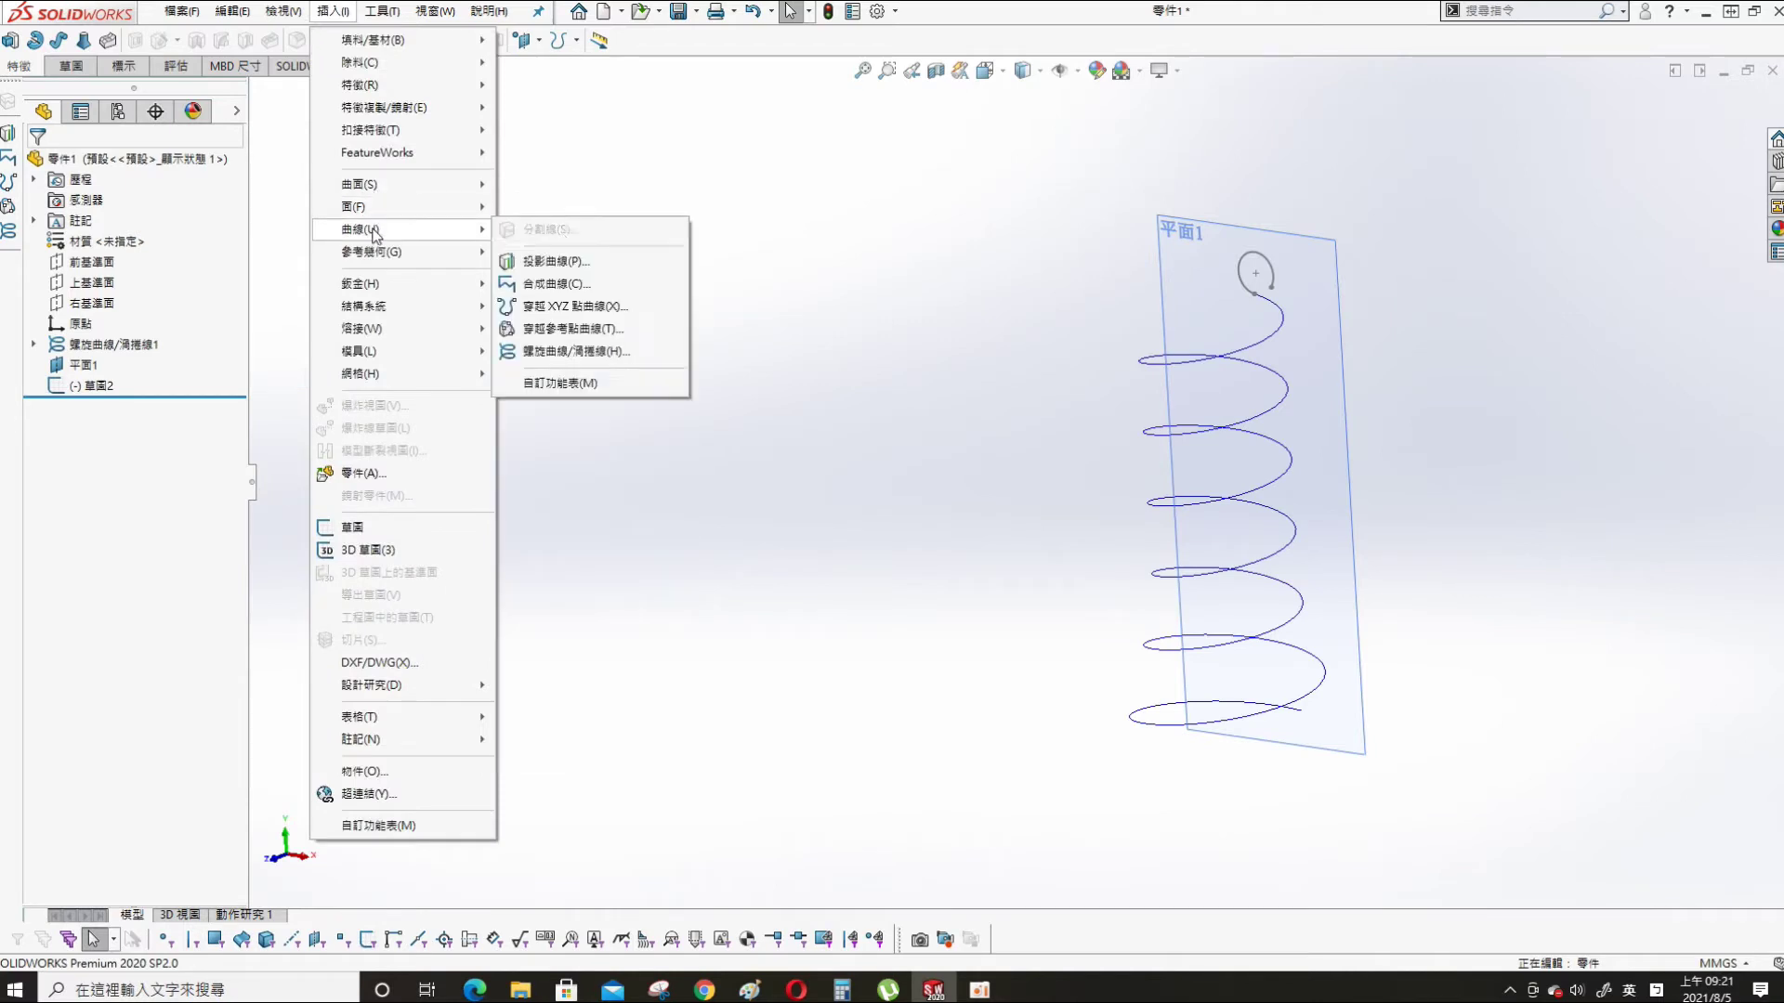
{"action": "left_click", "coordinate": [555, 284]}
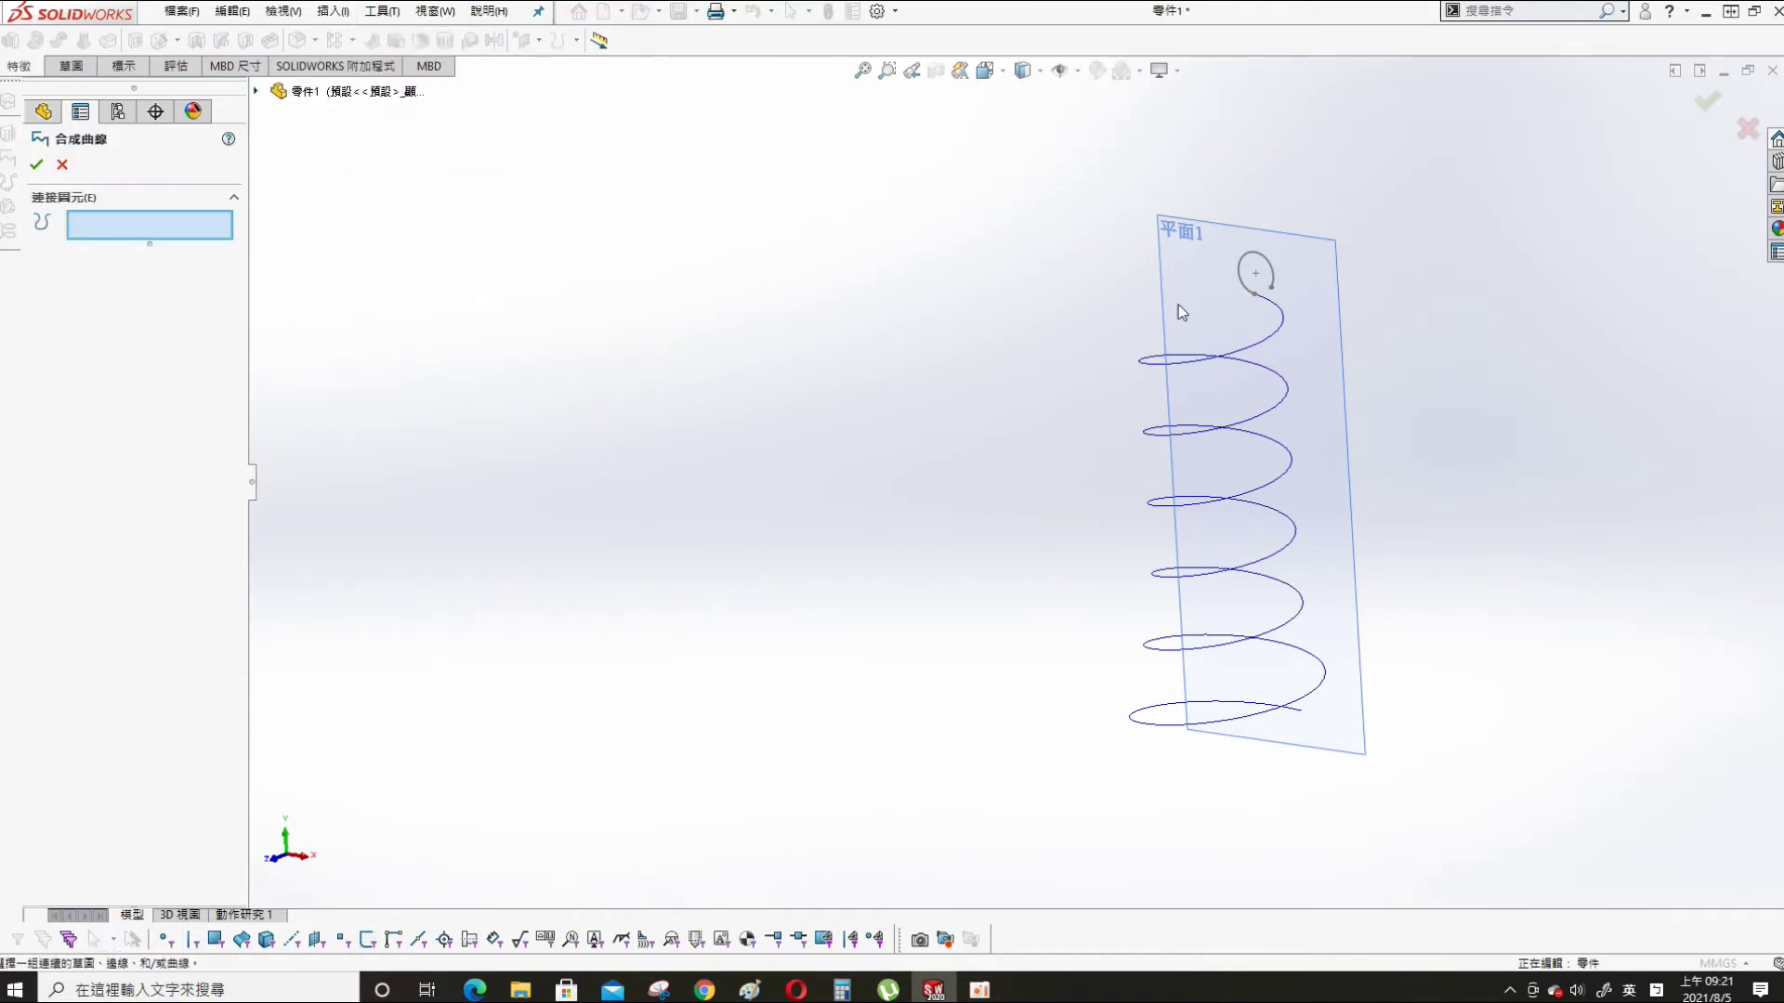
{"action": "left_click", "coordinate": [1263, 267]}
{"action": "left_click", "coordinate": [1284, 325]}
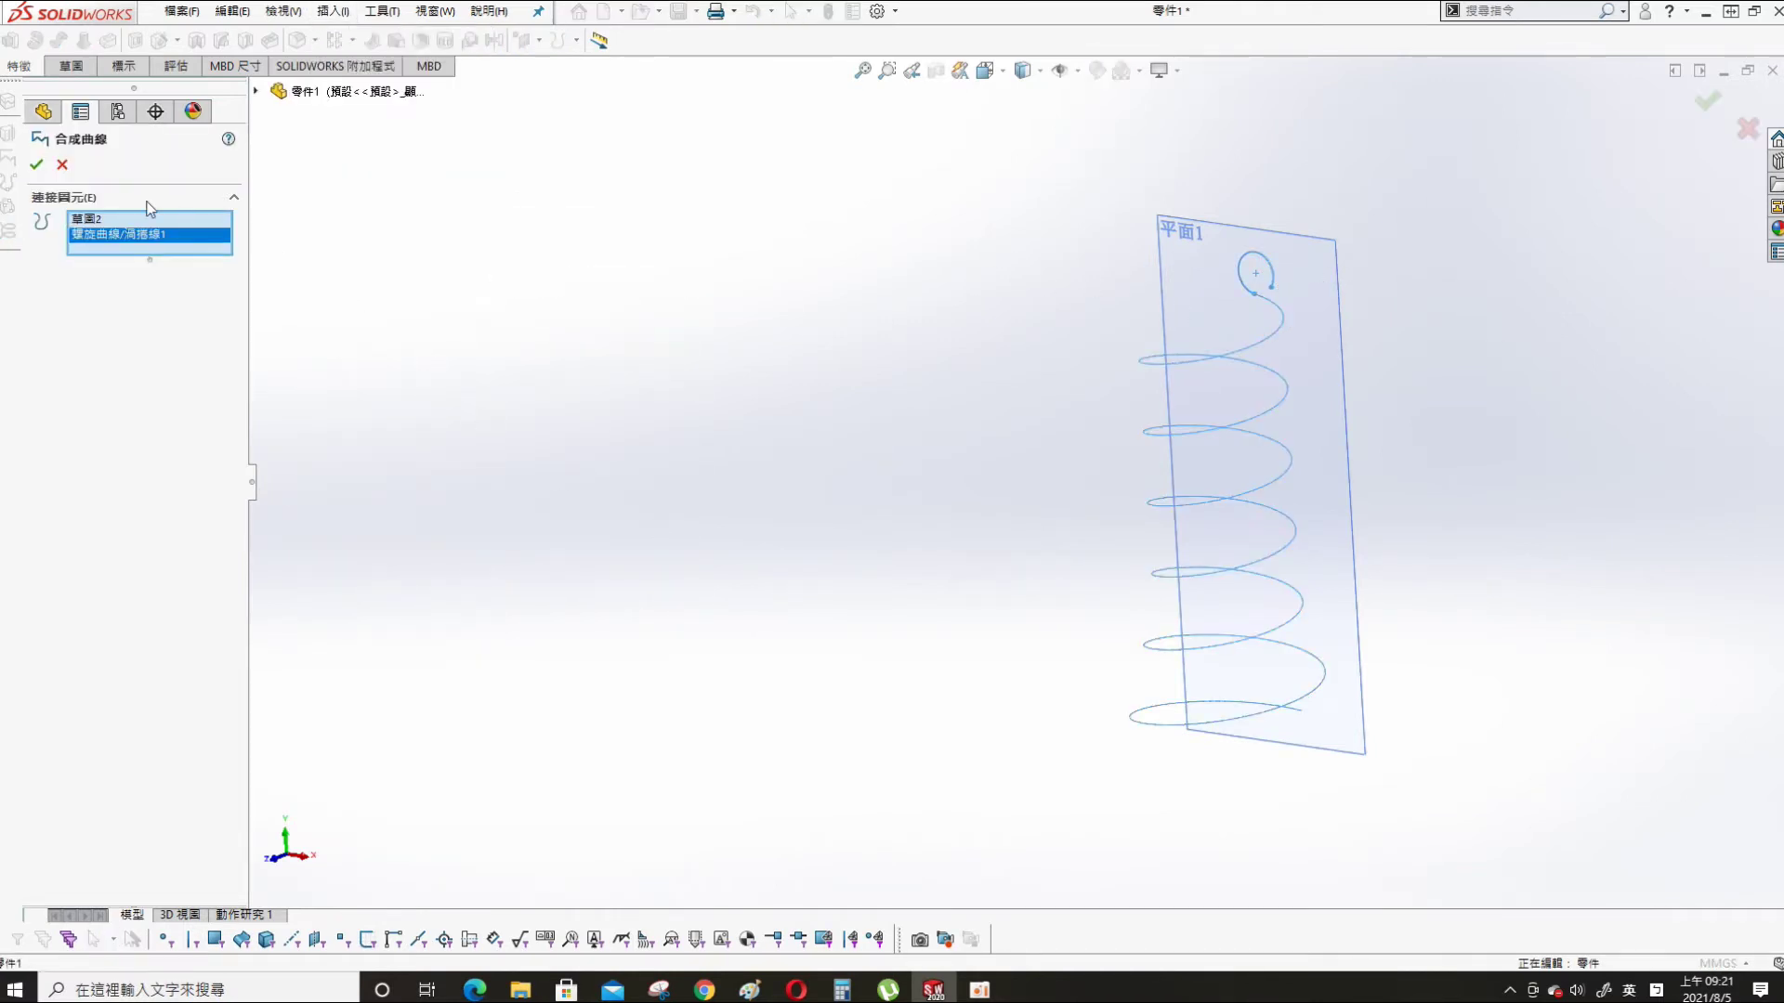
{"action": "left_click", "coordinate": [38, 167]}
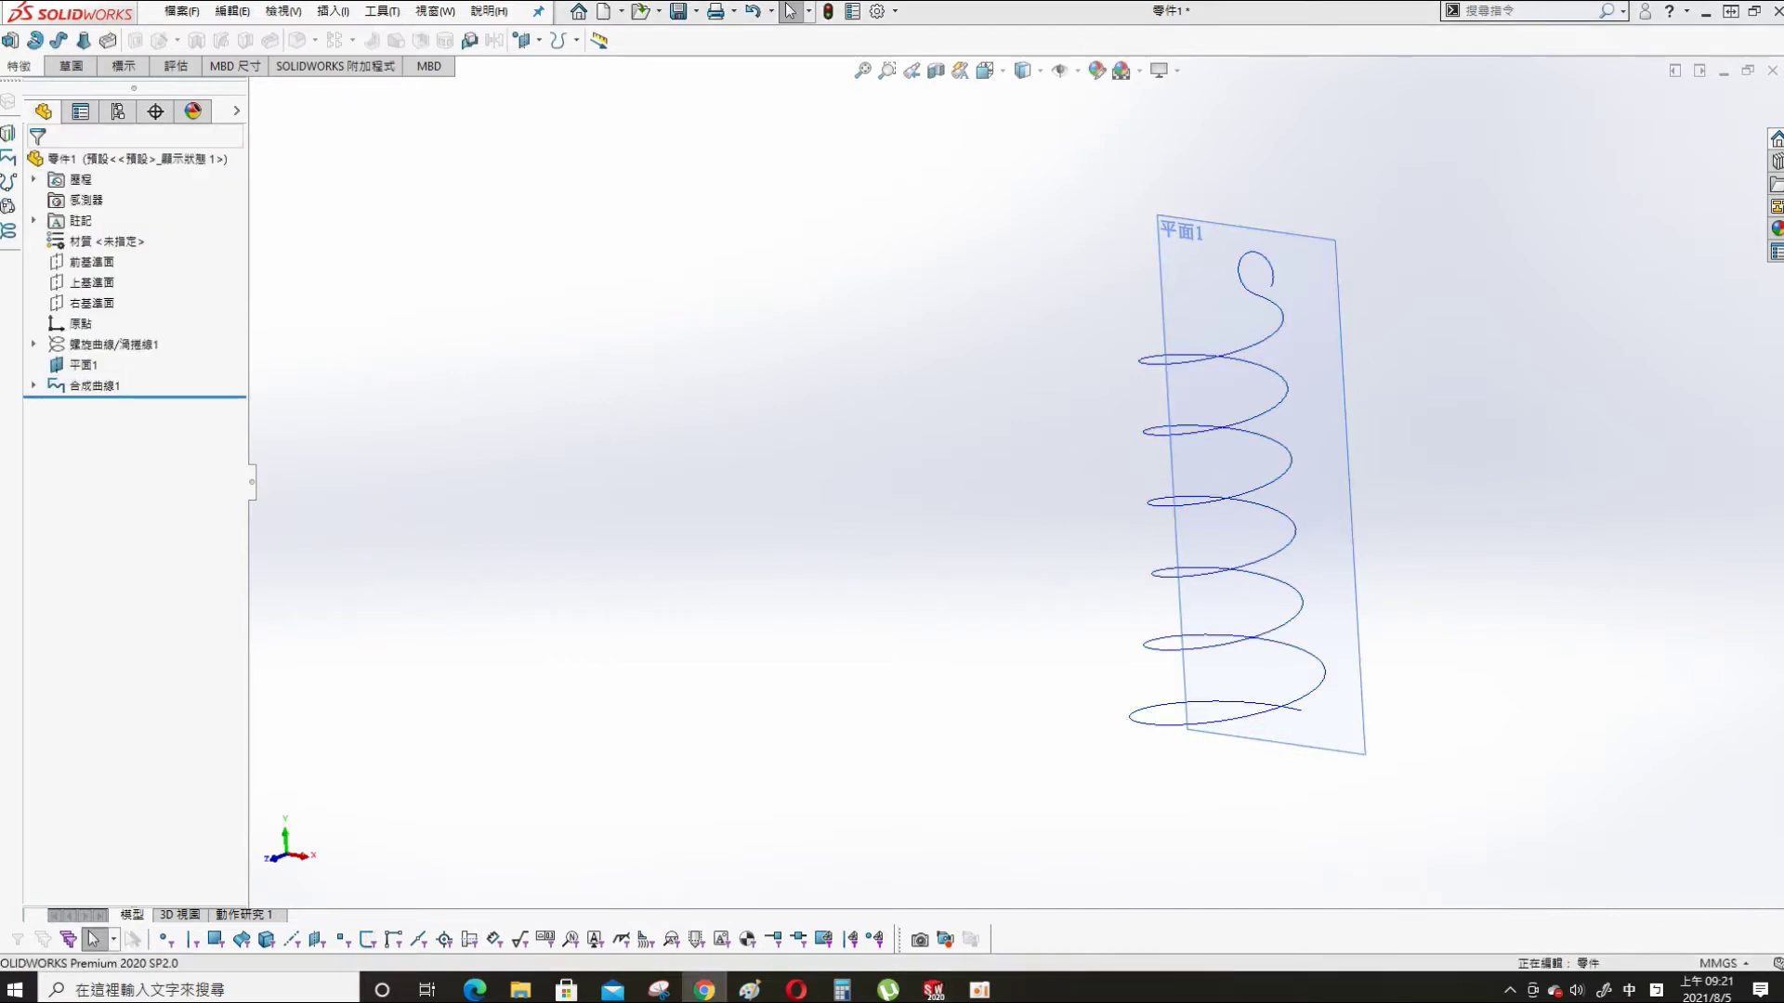
- Sketch a small circle on the Right Plane beside the helix's lower end
{"action": "scroll", "coordinate": [1296, 709], "scroll_direction": "down", "scroll_amount": 3}
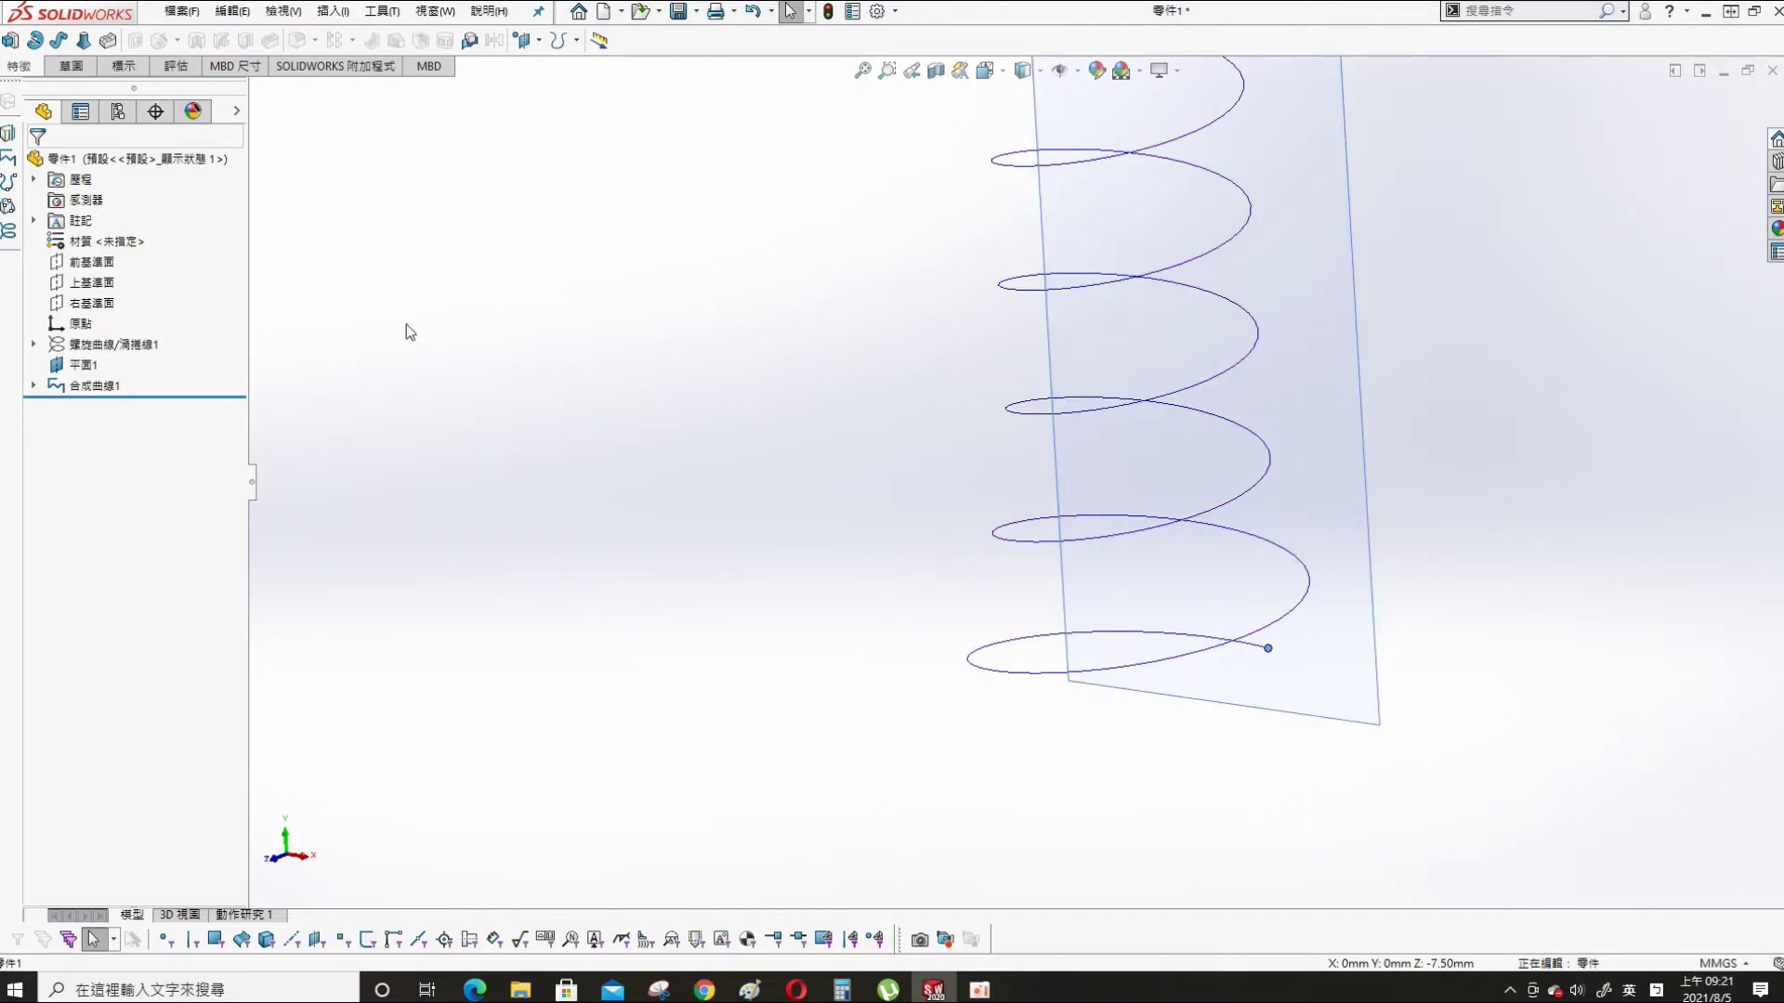
{"action": "left_click", "coordinate": [93, 303]}
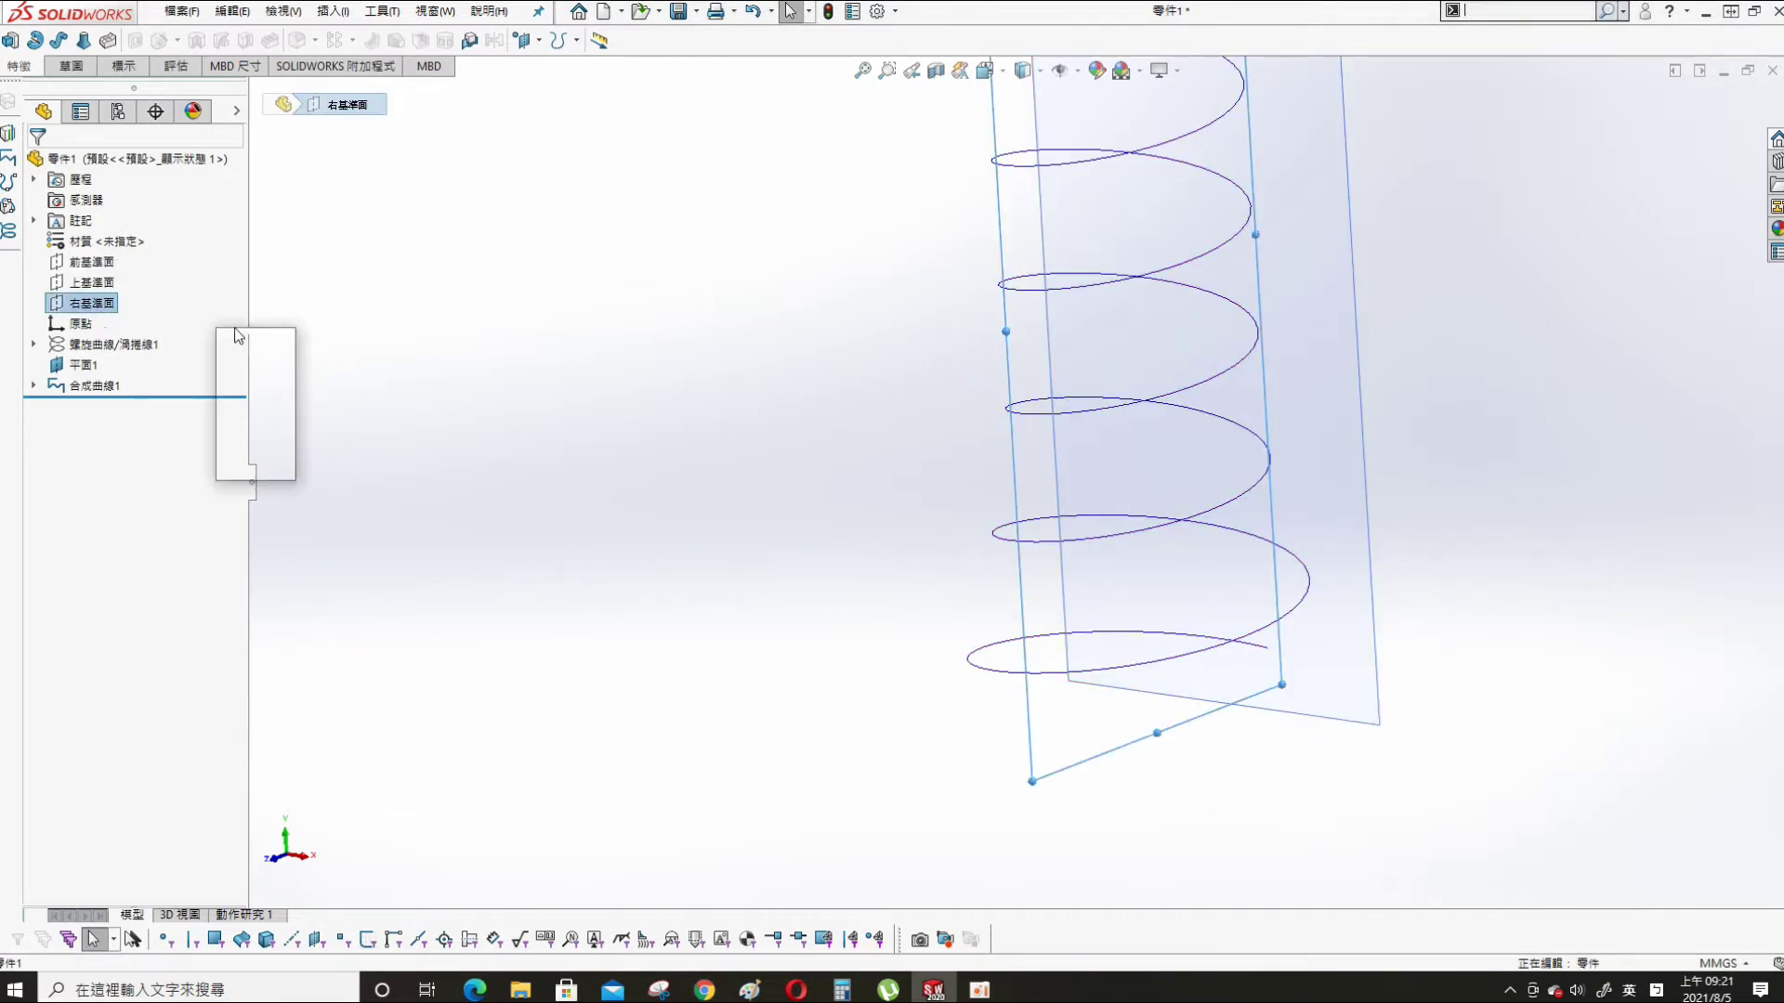
{"action": "left_click", "coordinate": [276, 351]}
{"action": "key", "text": "s"}
{"action": "left_click", "coordinate": [1390, 694]}
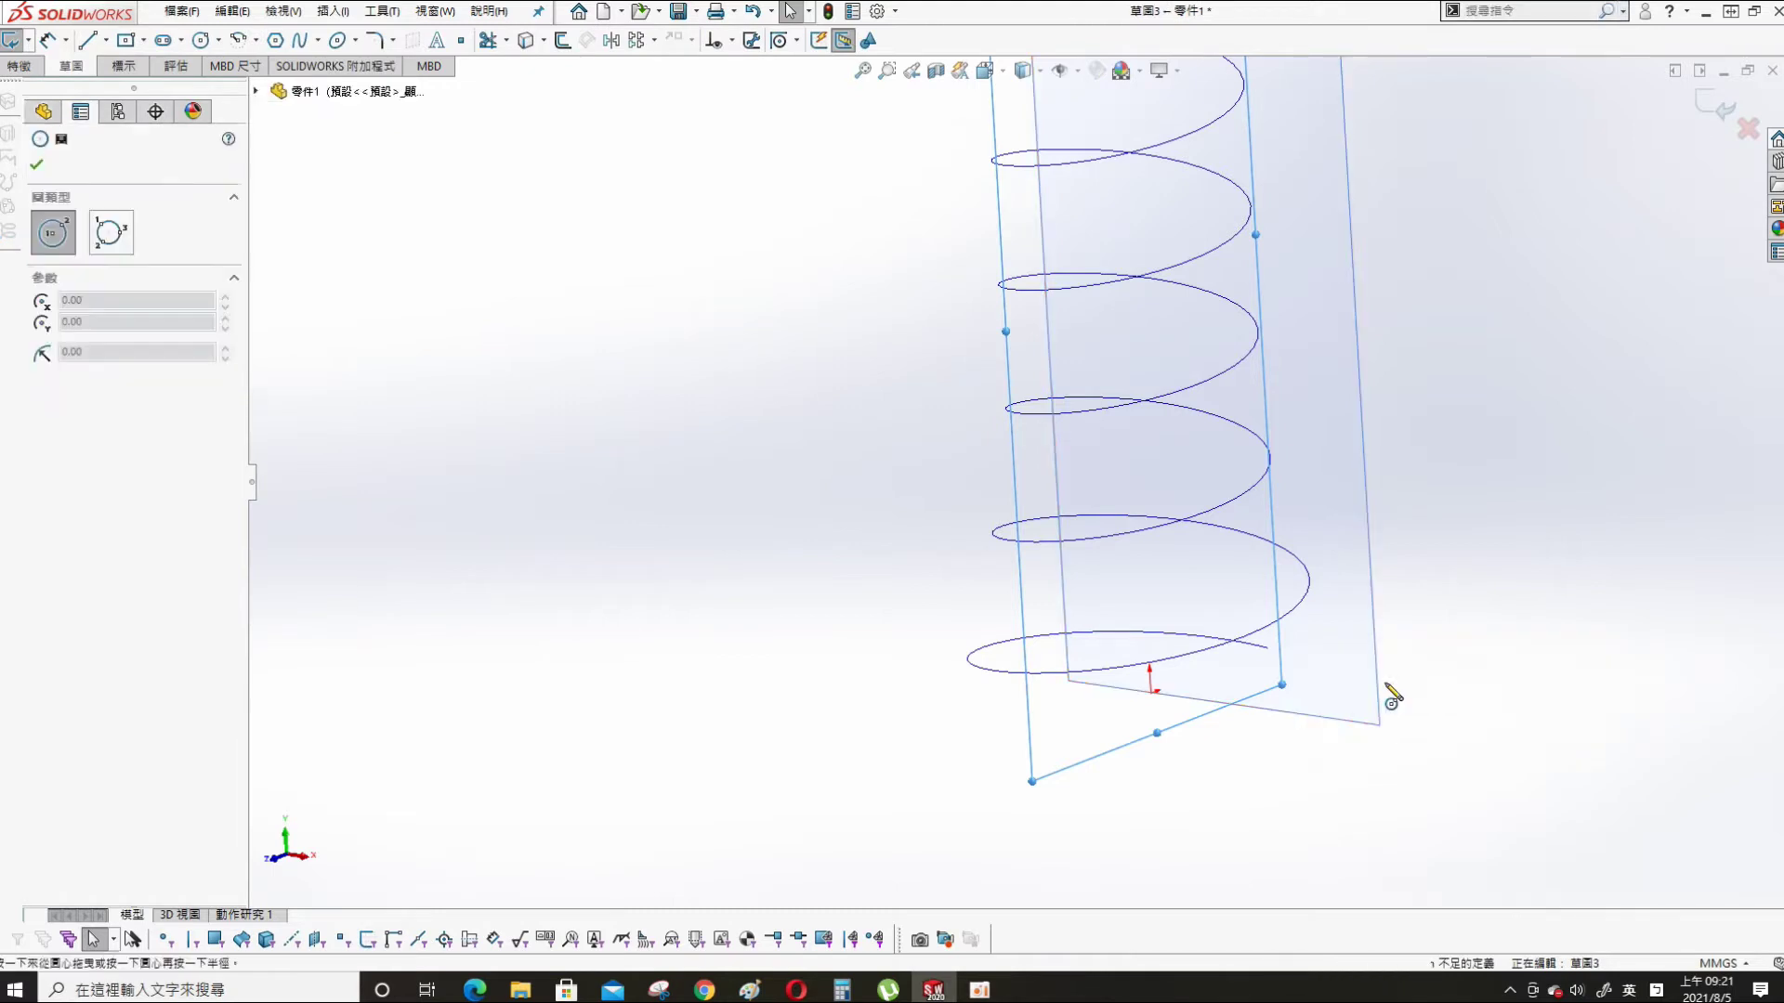
{"action": "left_click", "coordinate": [1337, 662]}
{"action": "left_click", "coordinate": [1350, 686]}
- Dimension the circle's diameter at 1 mm
{"action": "key", "text": "s"}
{"action": "left_click", "coordinate": [1541, 625]}
{"action": "left_click", "coordinate": [1351, 638]}
{"action": "left_click", "coordinate": [1413, 576]}
{"action": "type", "text": "1"}
{"action": "key", "text": "Return"}
{"action": "scroll", "coordinate": [1078, 743], "scroll_direction": "up", "scroll_amount": 10}
{"action": "key", "text": "Escape"}
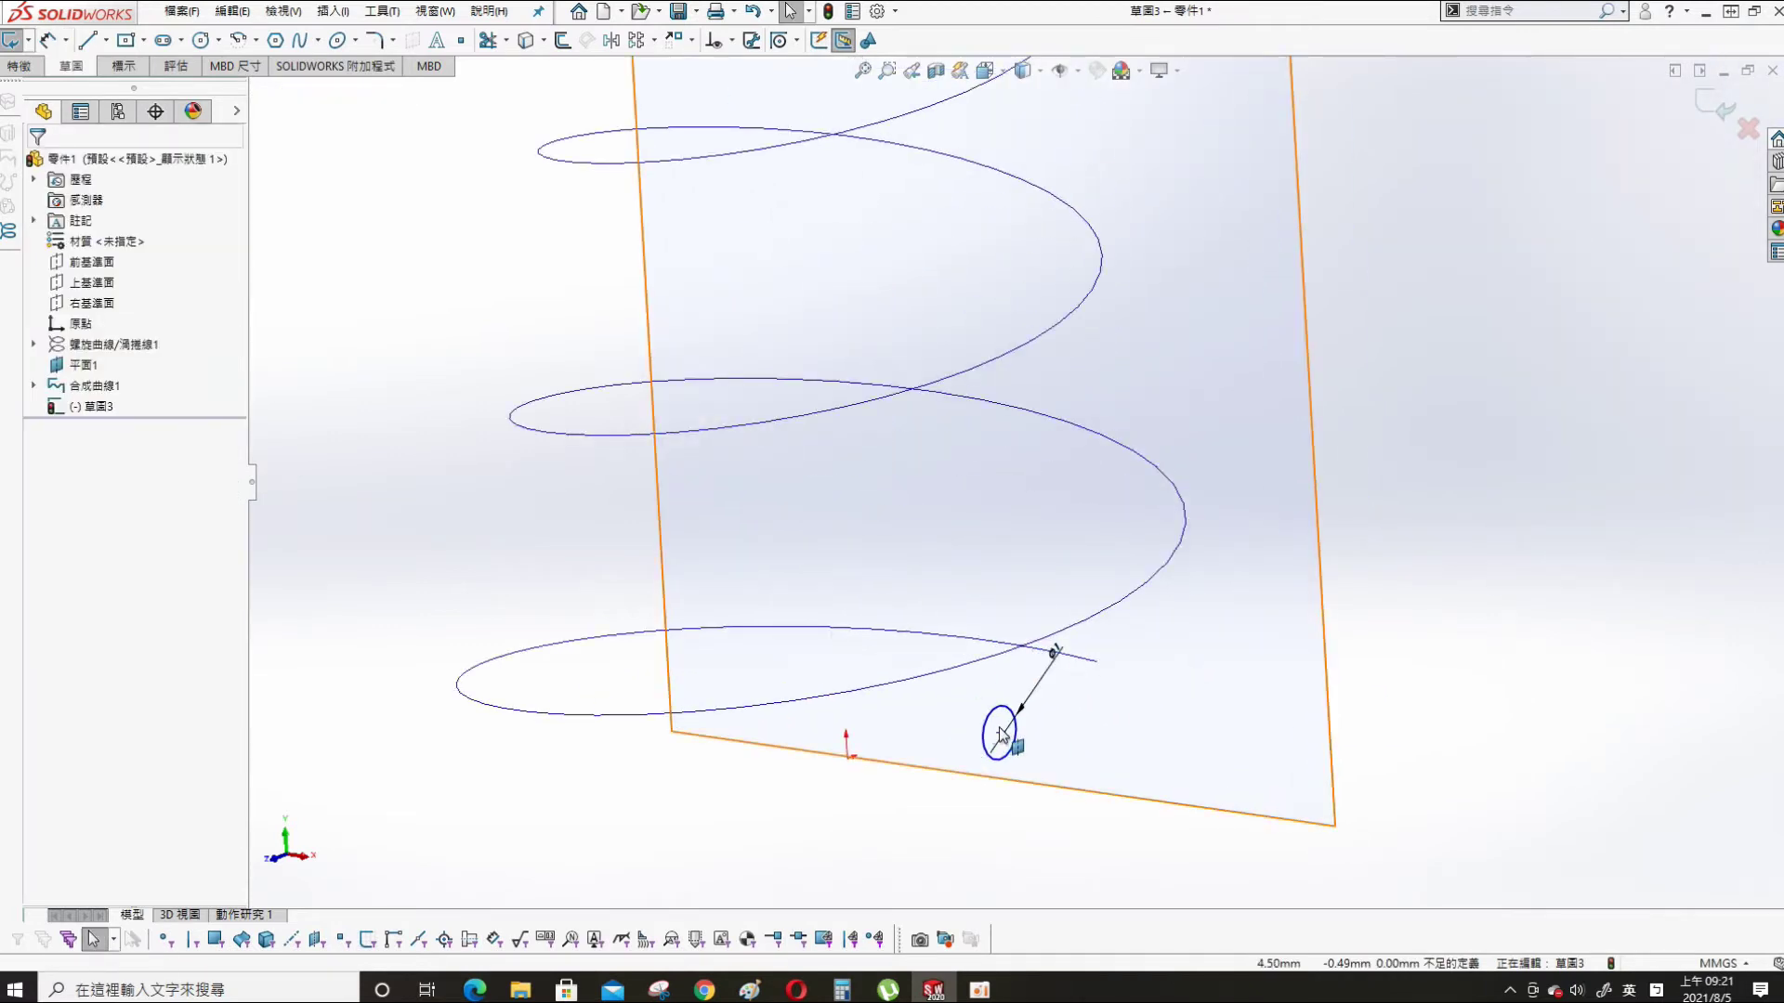
- Add a pierce relation between the circle's centre and the lower end of the composite curve
{"action": "left_click", "coordinate": [999, 733]}
{"action": "left_click", "coordinate": [1094, 663], "text": "ctrl"}
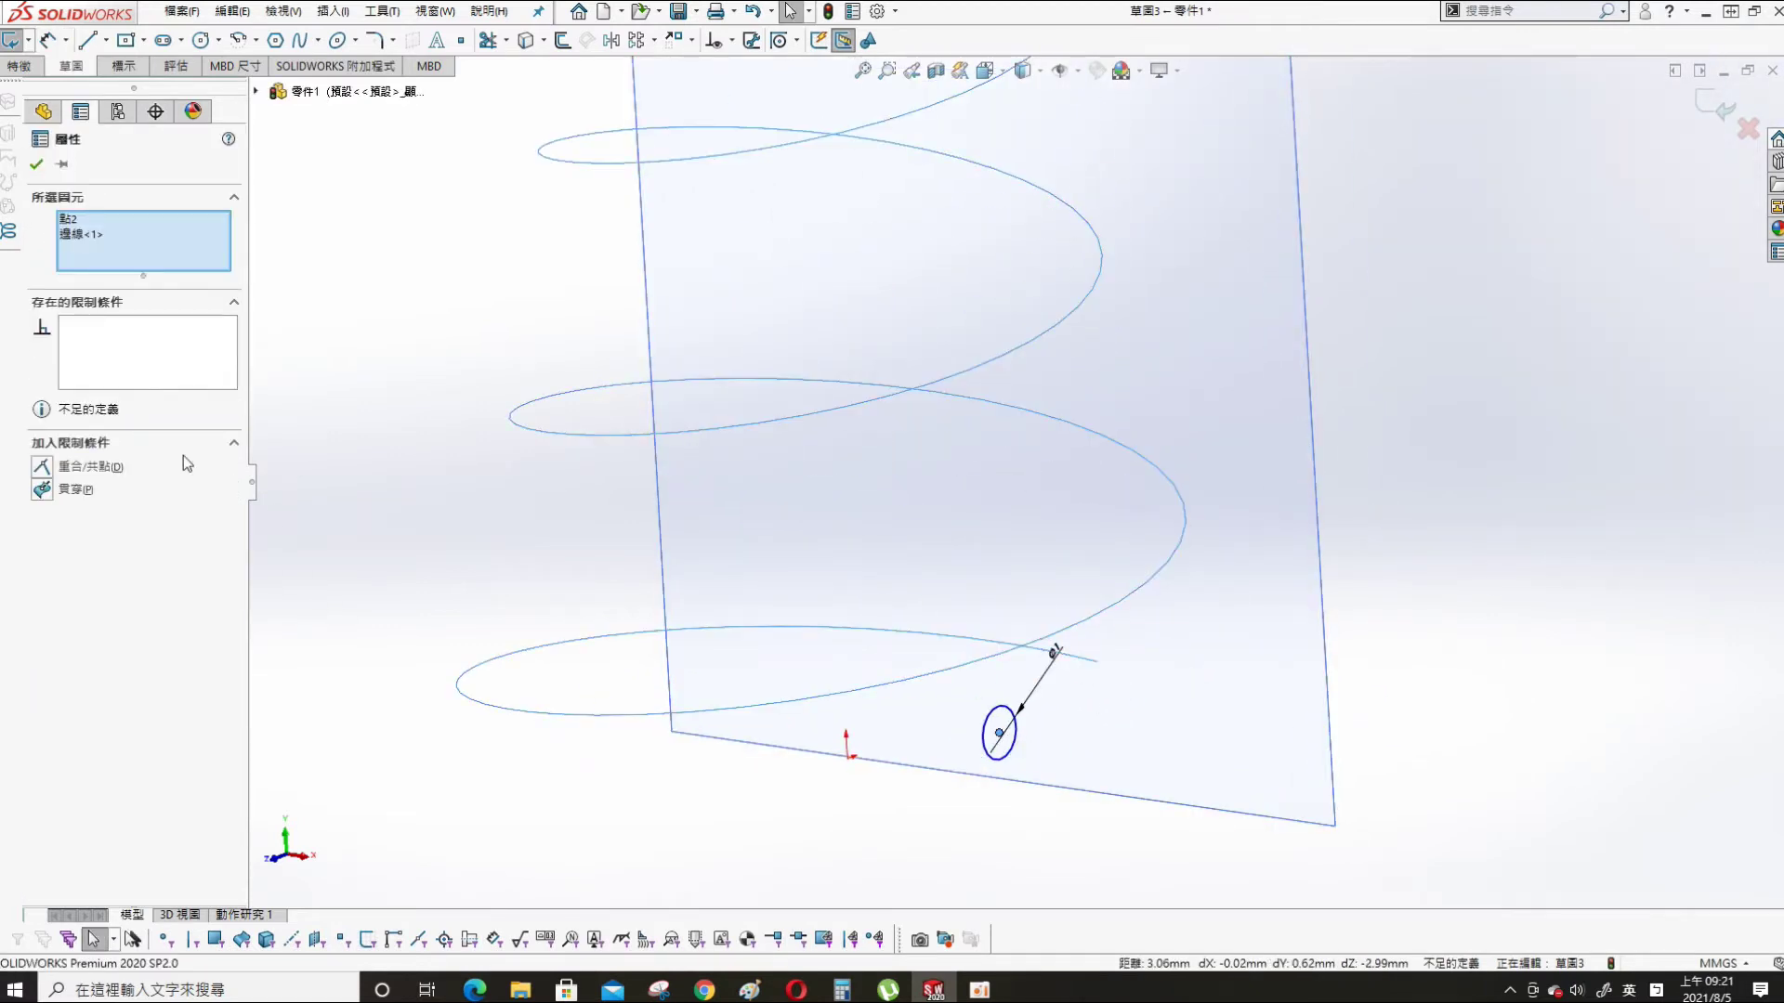
{"action": "left_click", "coordinate": [42, 489]}
{"action": "key", "text": "Escape"}
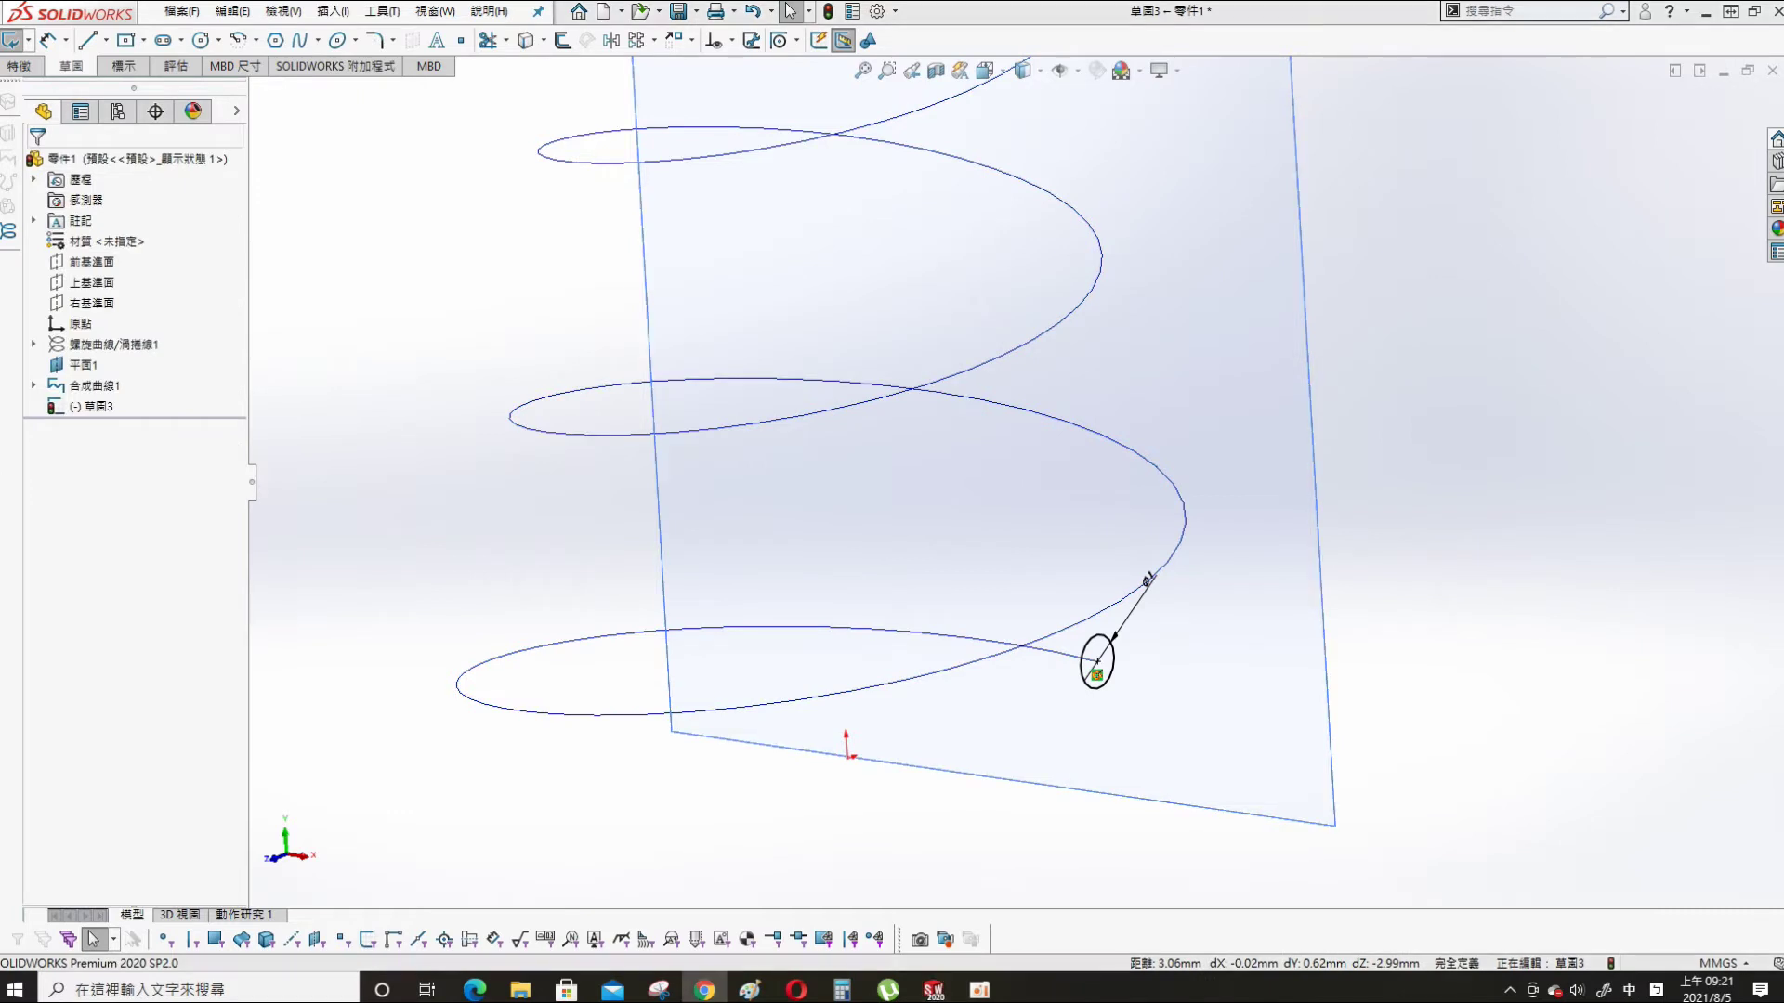
- Exit the sketch and sweep the circle profile along the composite curve to form the solid spring wire
{"action": "left_click", "coordinate": [10, 41]}
{"action": "key", "text": "s"}
{"action": "left_click", "coordinate": [414, 292]}
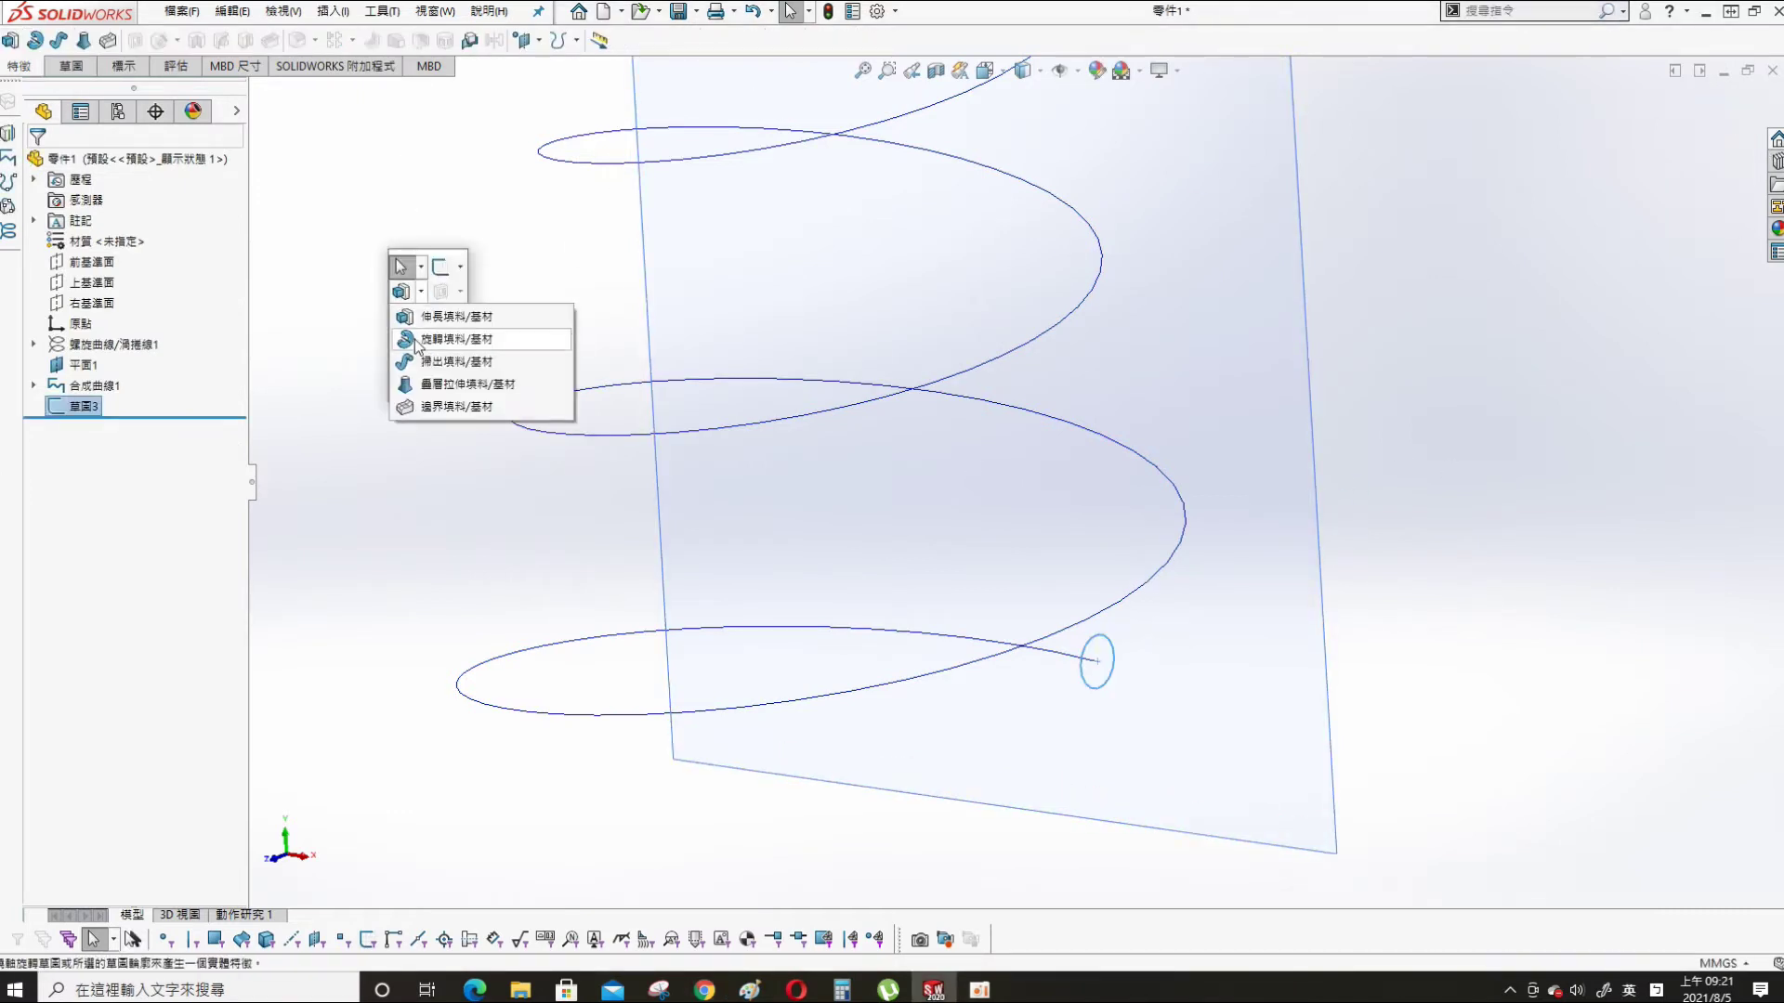
{"action": "left_click", "coordinate": [417, 366]}
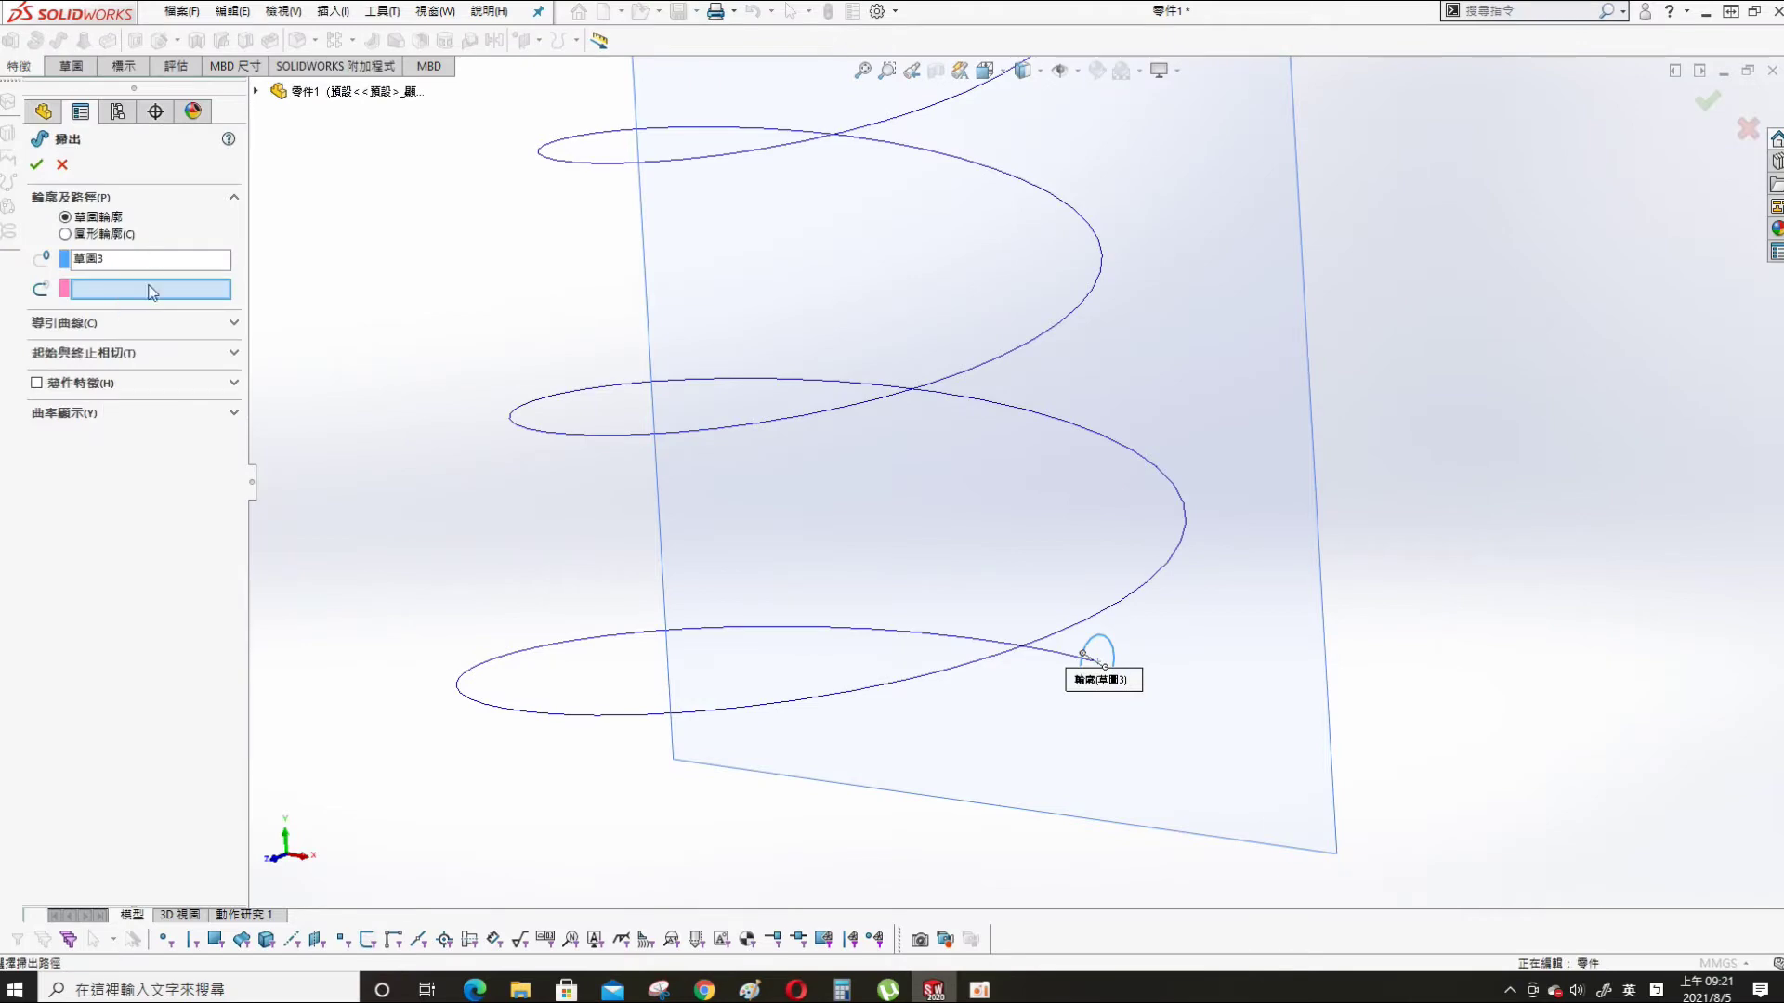
{"action": "left_click", "coordinate": [570, 432]}
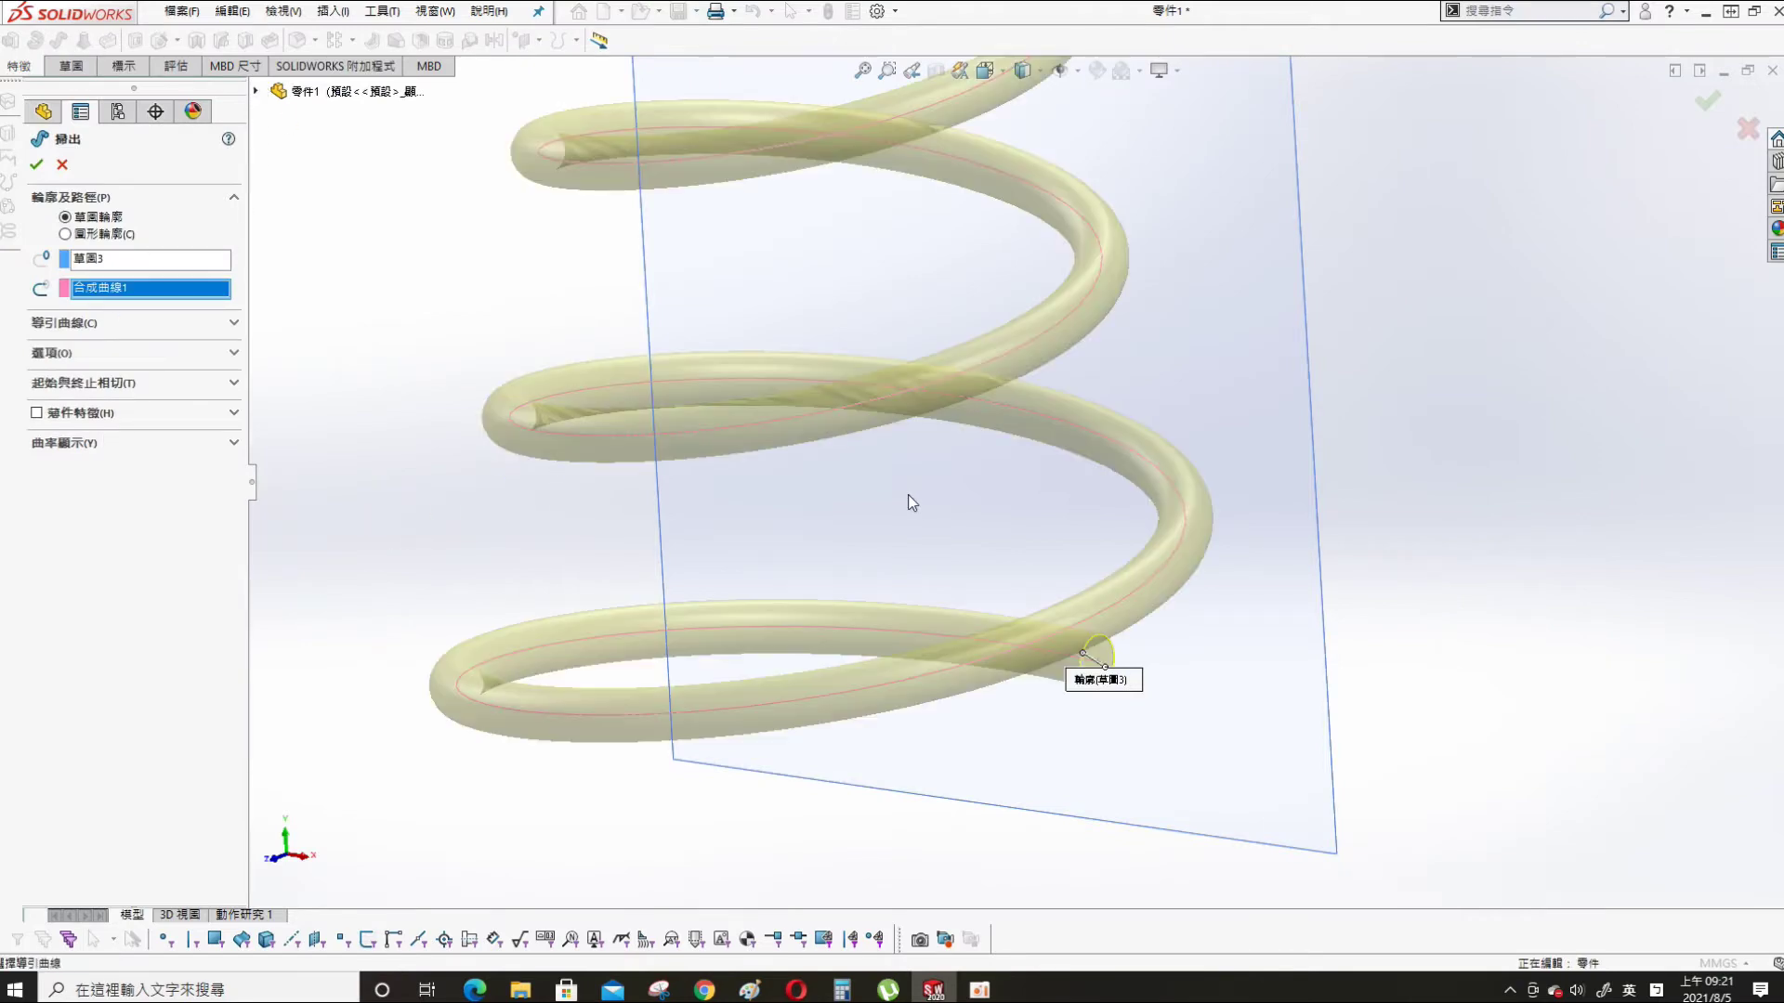
{"action": "left_click", "coordinate": [37, 165]}
{"action": "middle_click_drag", "start_coordinate": [850, 549], "coordinate": [1073, 587]}
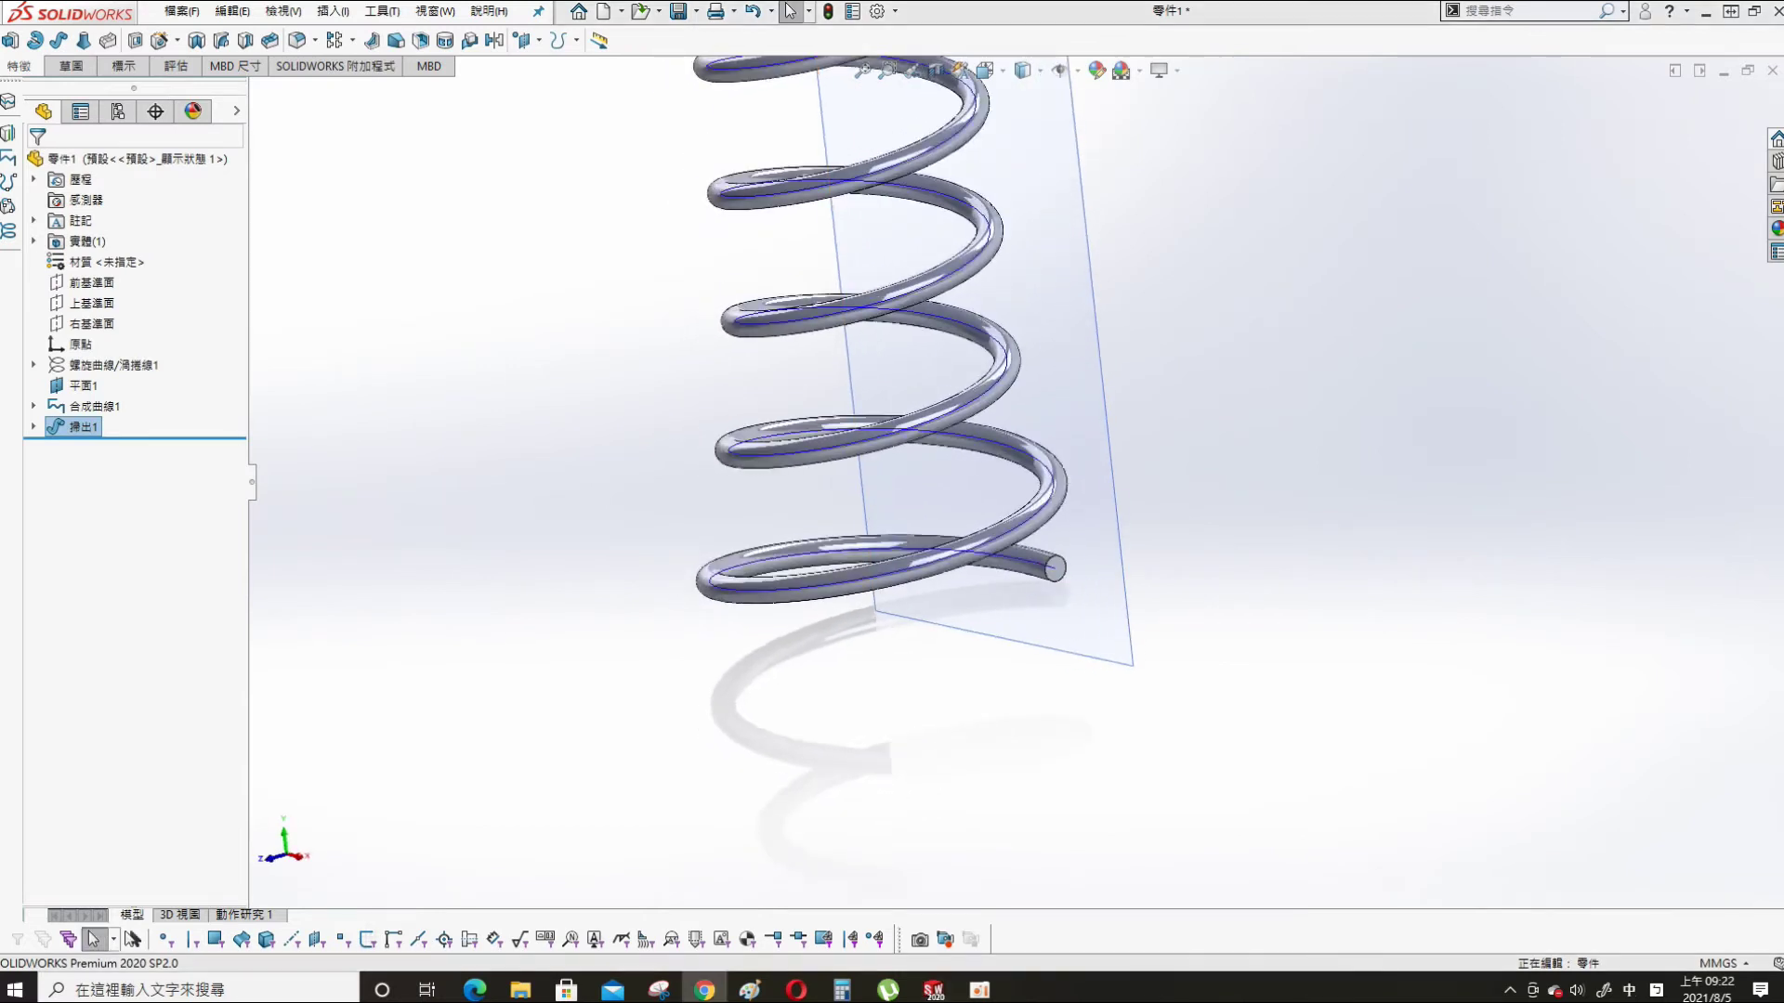
- Open a new sketch on the Top Plane, viewed face-on, and hide the reference plane 平面1
{"action": "left_click", "coordinate": [93, 303]}
{"action": "key", "text": "s"}
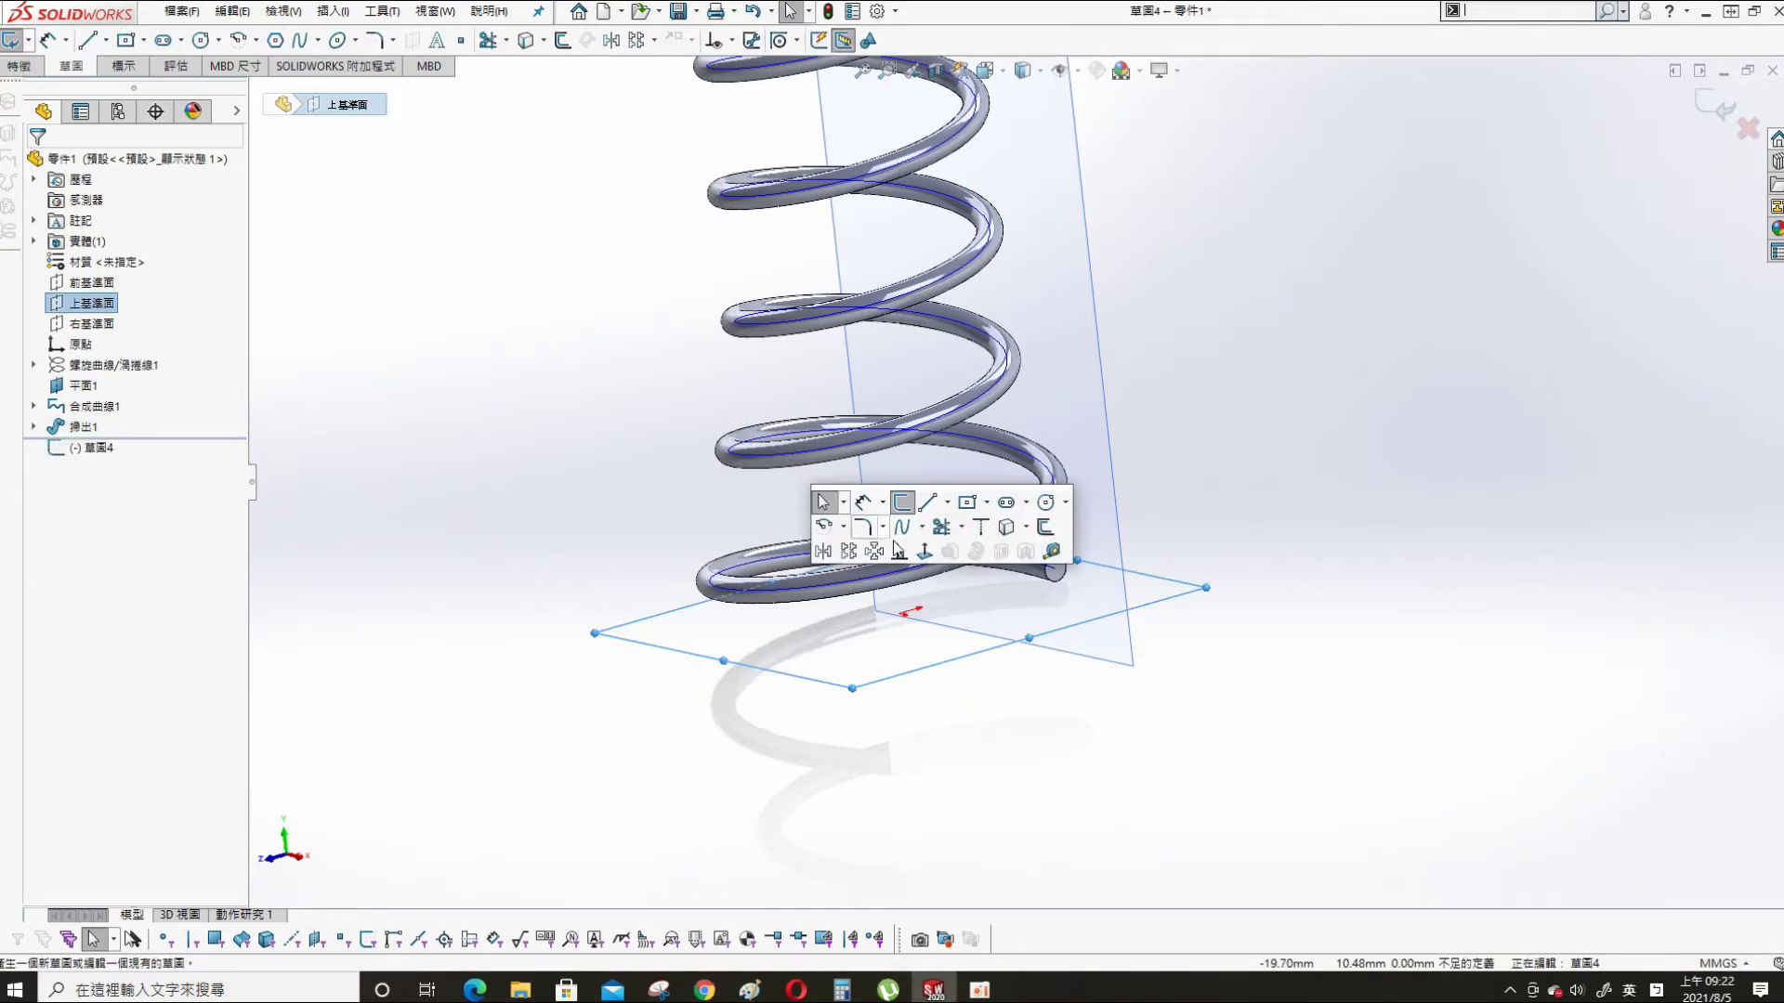
{"action": "left_click", "coordinate": [924, 551]}
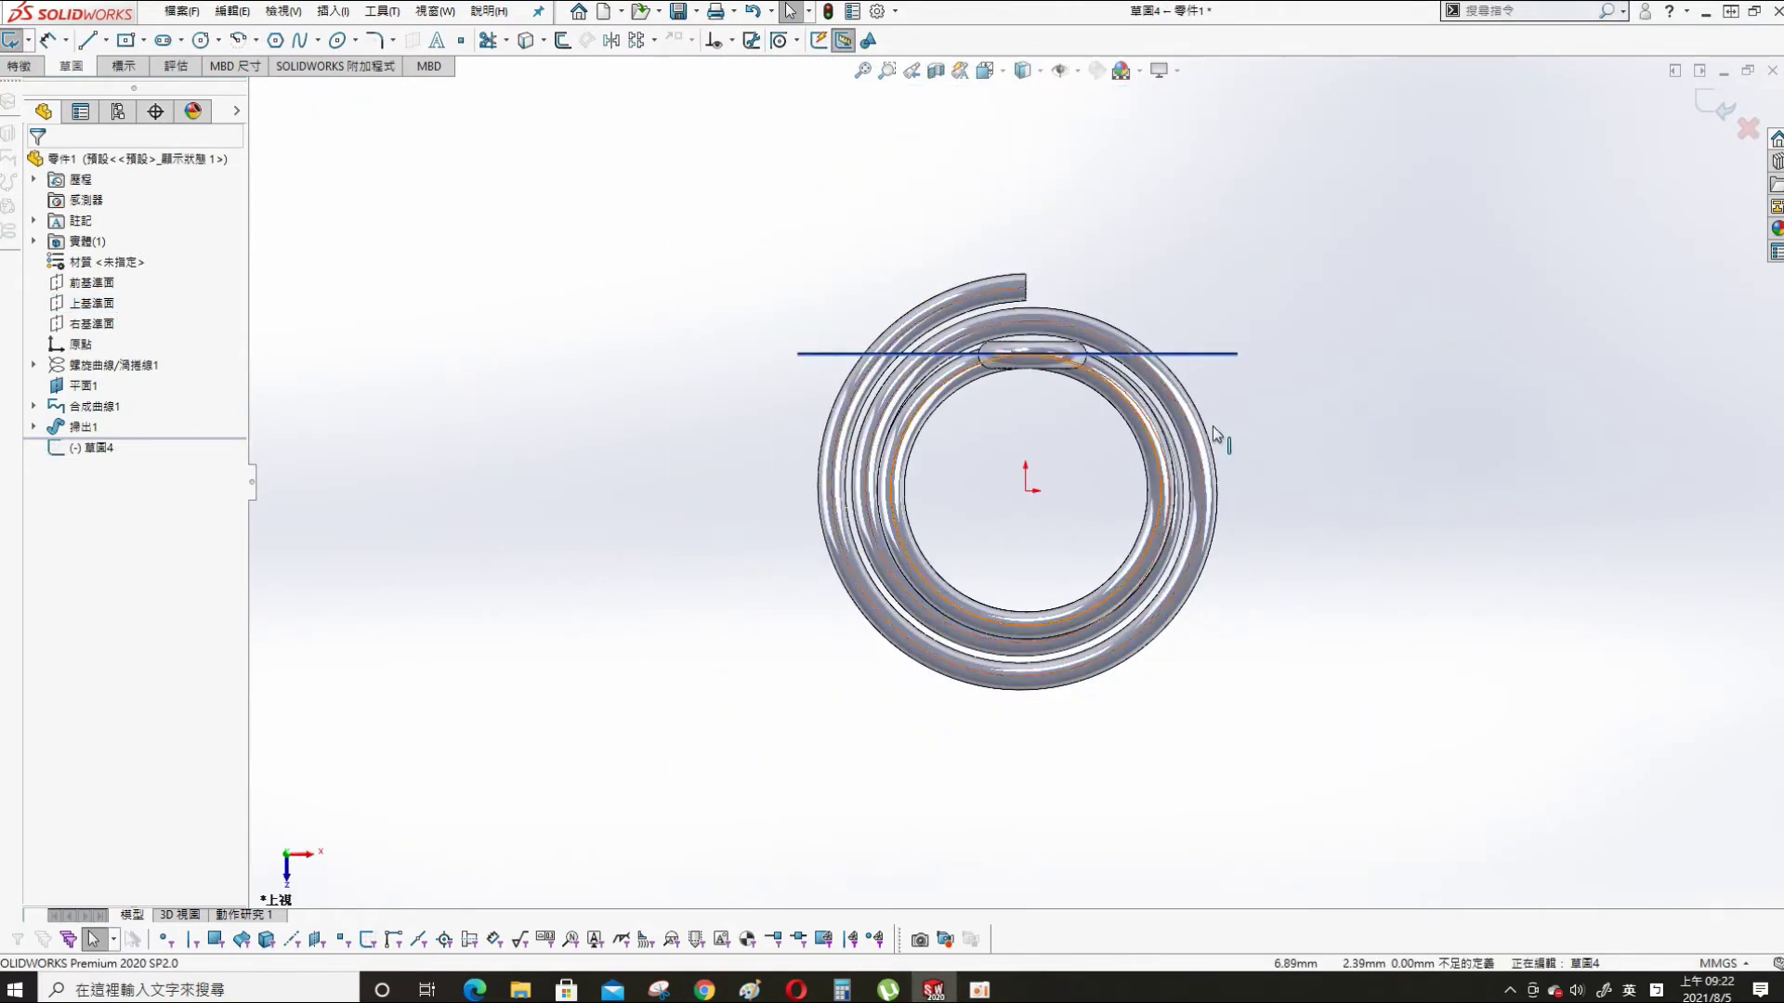
{"action": "left_click", "coordinate": [90, 392]}
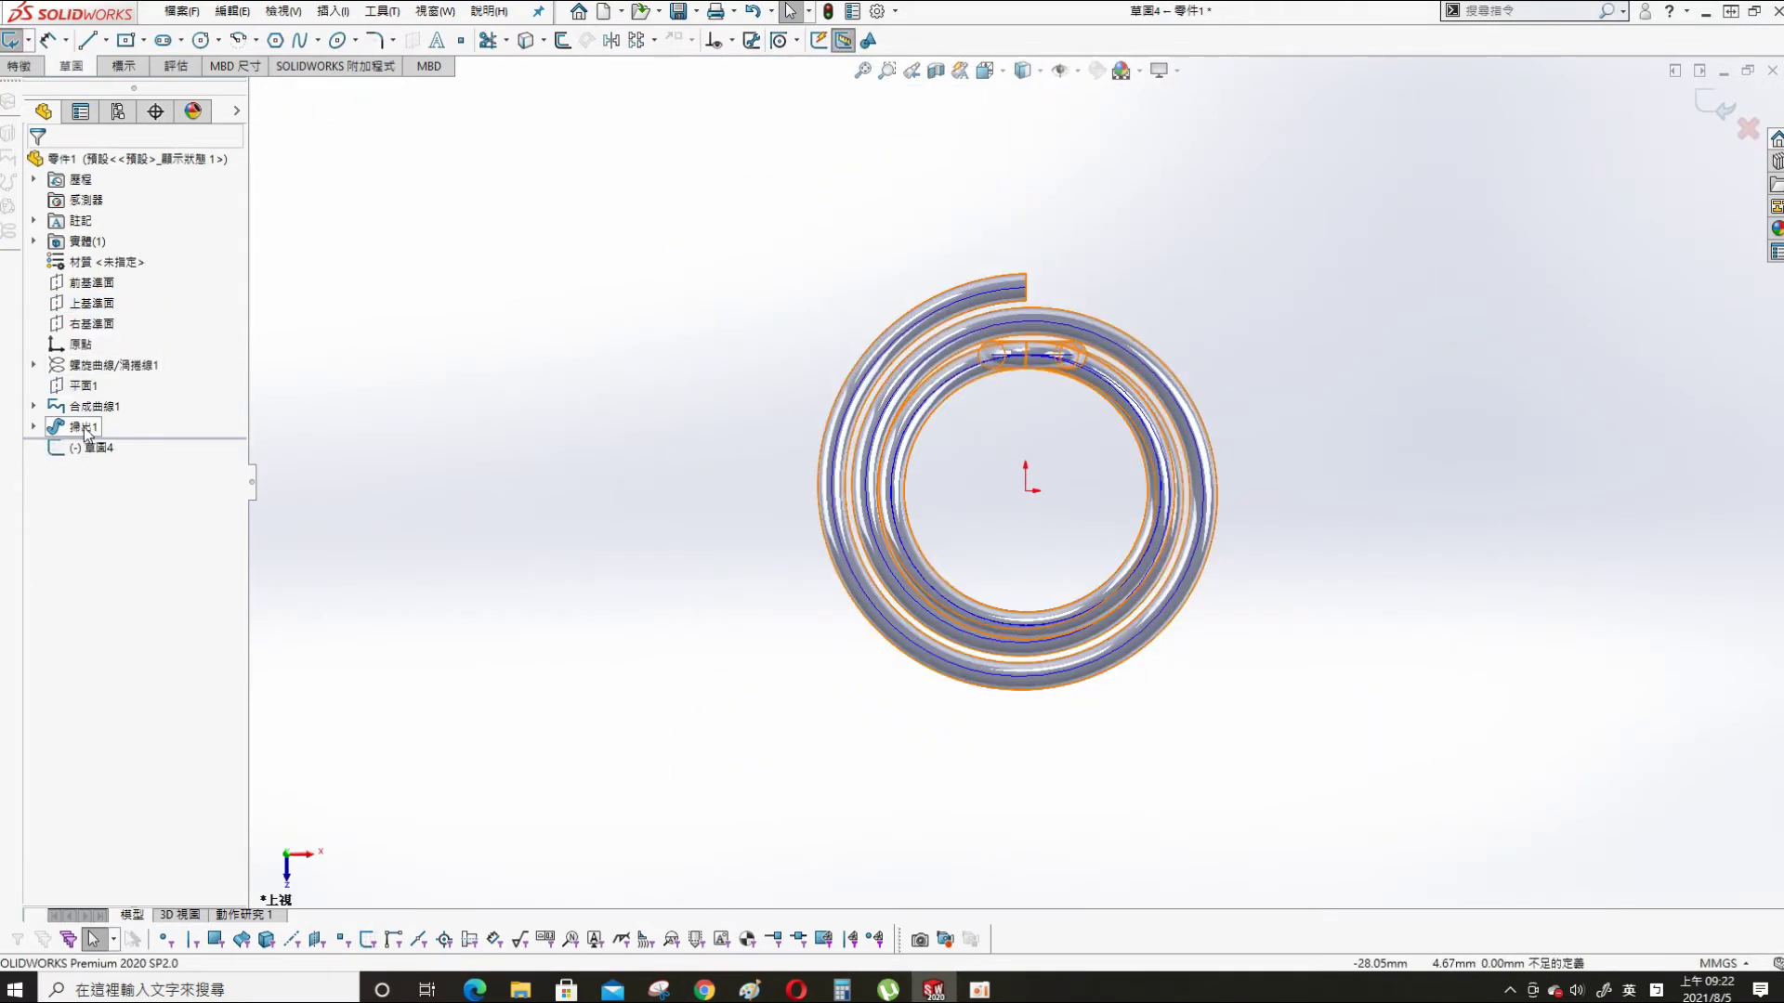
{"action": "left_click", "coordinate": [107, 404]}
{"action": "left_click", "coordinate": [85, 369]}
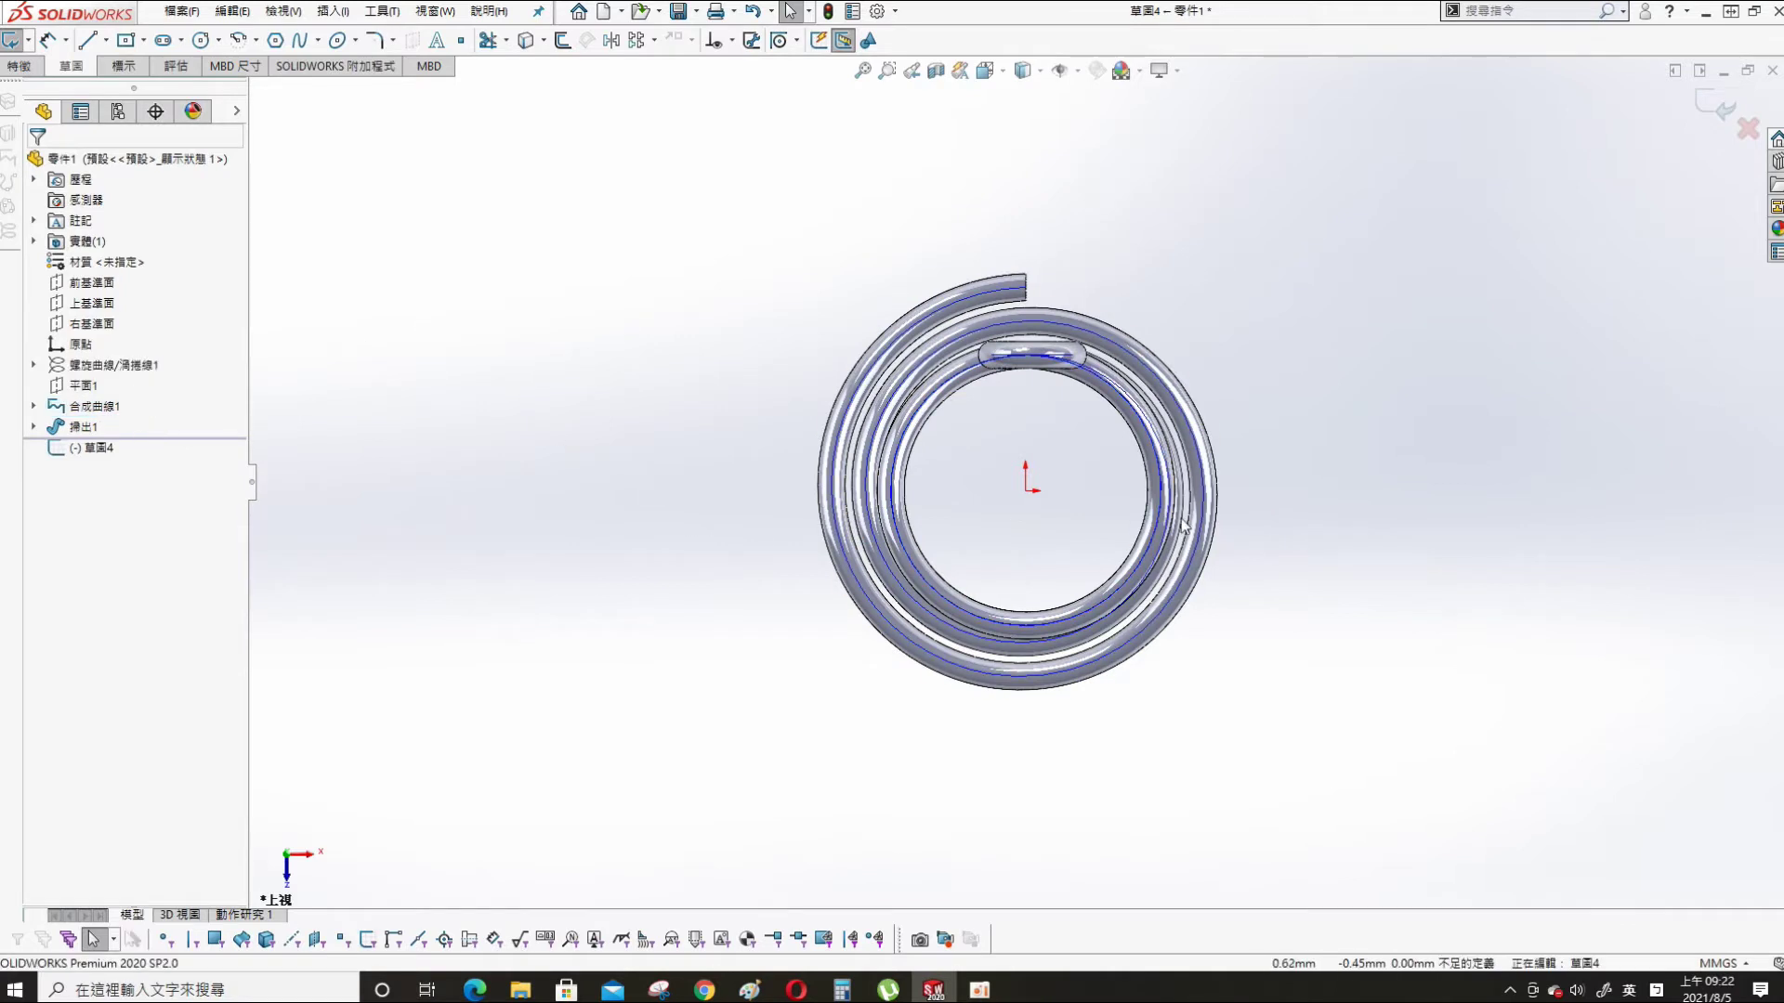
{"action": "scroll", "coordinate": [1497, 576], "scroll_direction": "up", "scroll_amount": 1}
{"action": "scroll", "coordinate": [1500, 580], "scroll_direction": "down", "scroll_amount": 1}
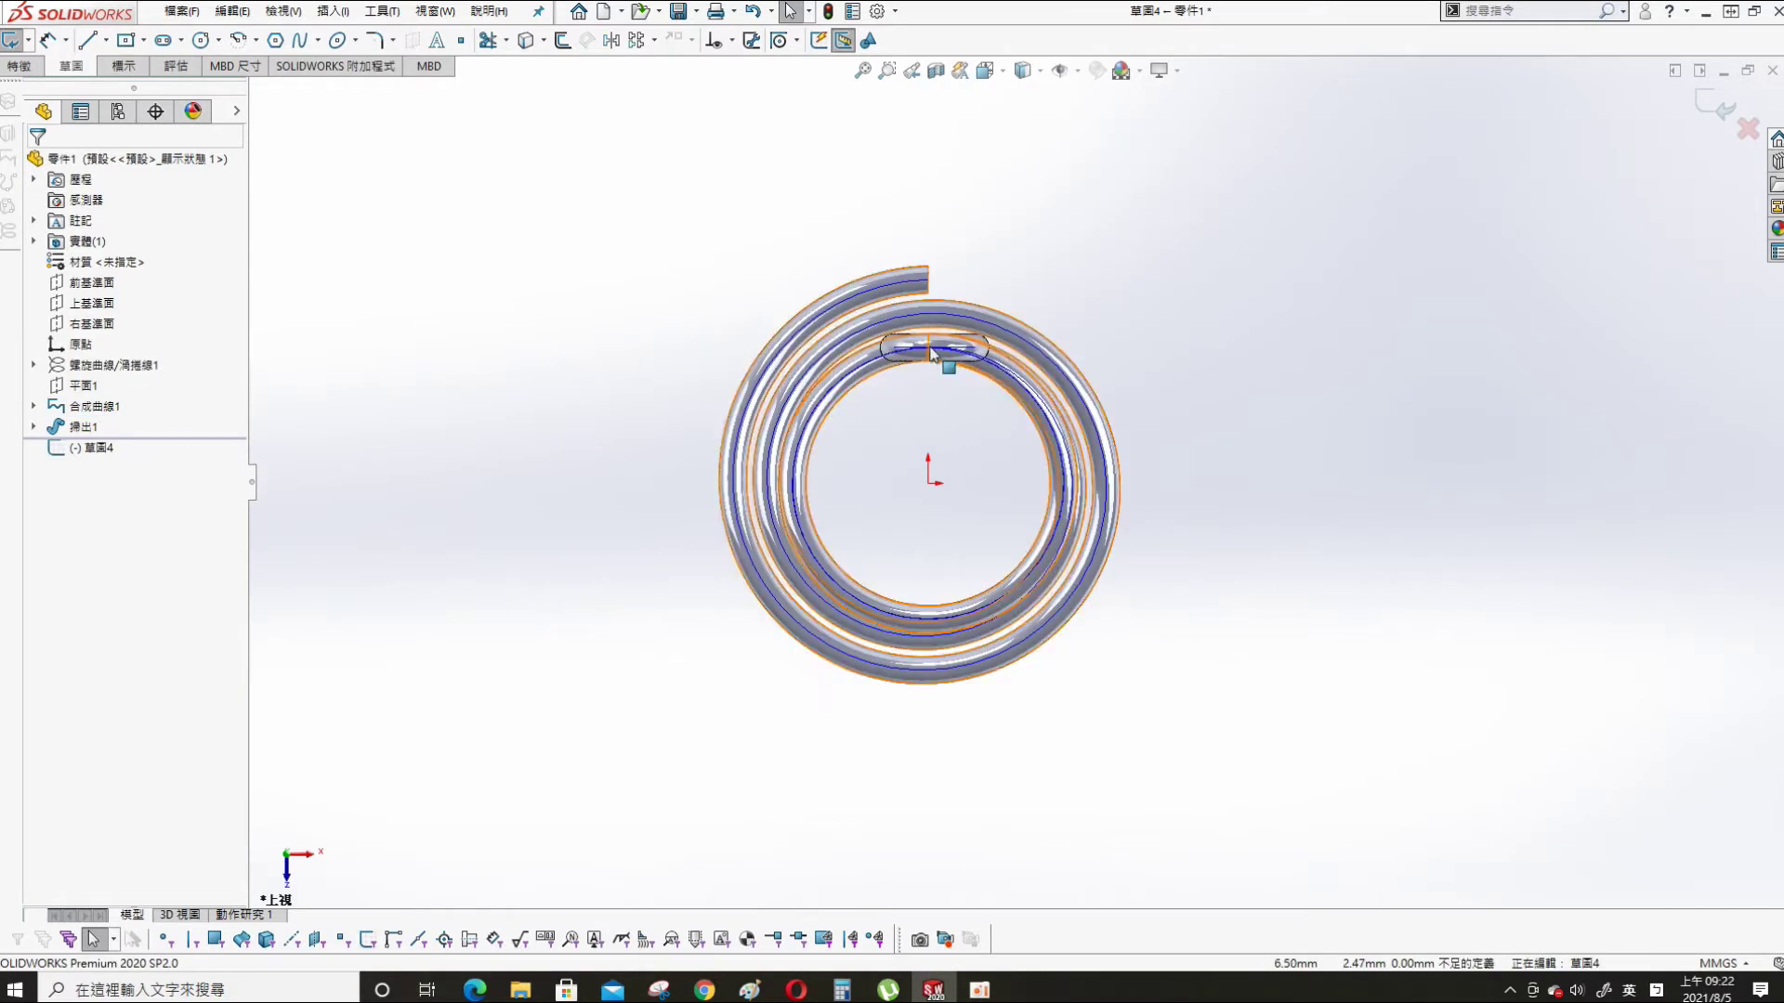
- Draw a five-point spline from the centre of the wire's lower end, looping clockwise around the outside of the coil
{"action": "left_click", "coordinate": [317, 41]}
{"action": "left_click", "coordinate": [343, 64]}
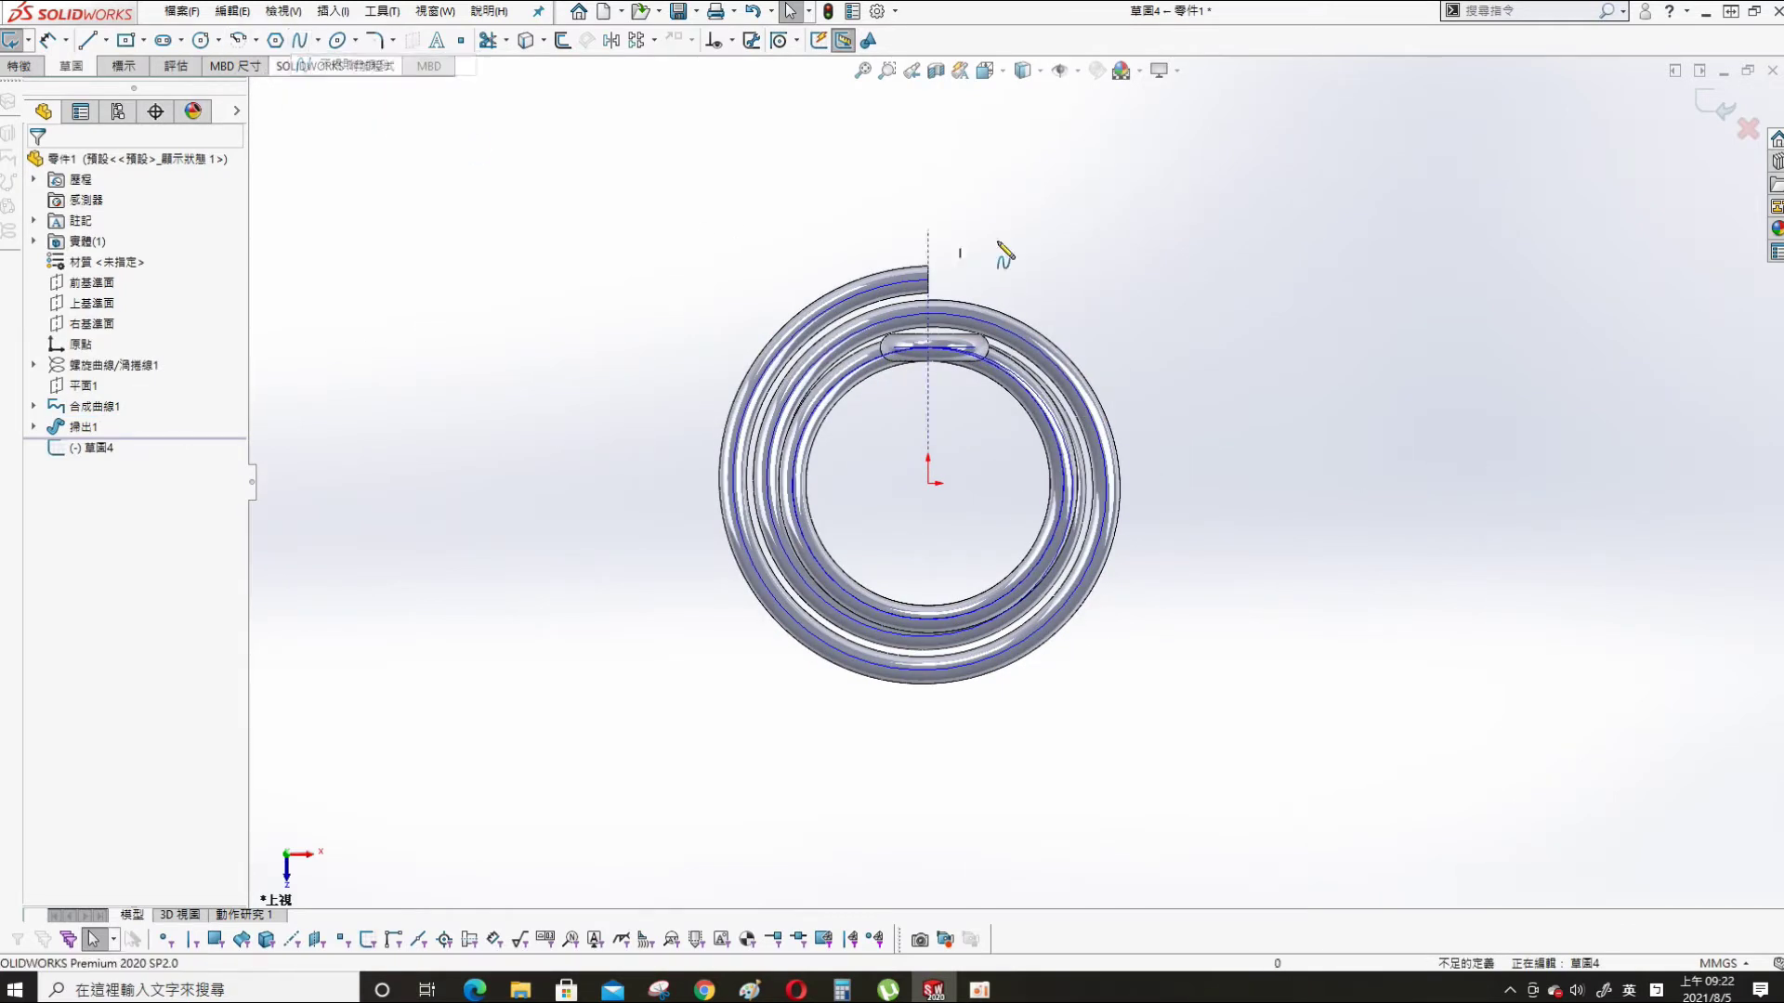
{"action": "left_click", "coordinate": [926, 277]}
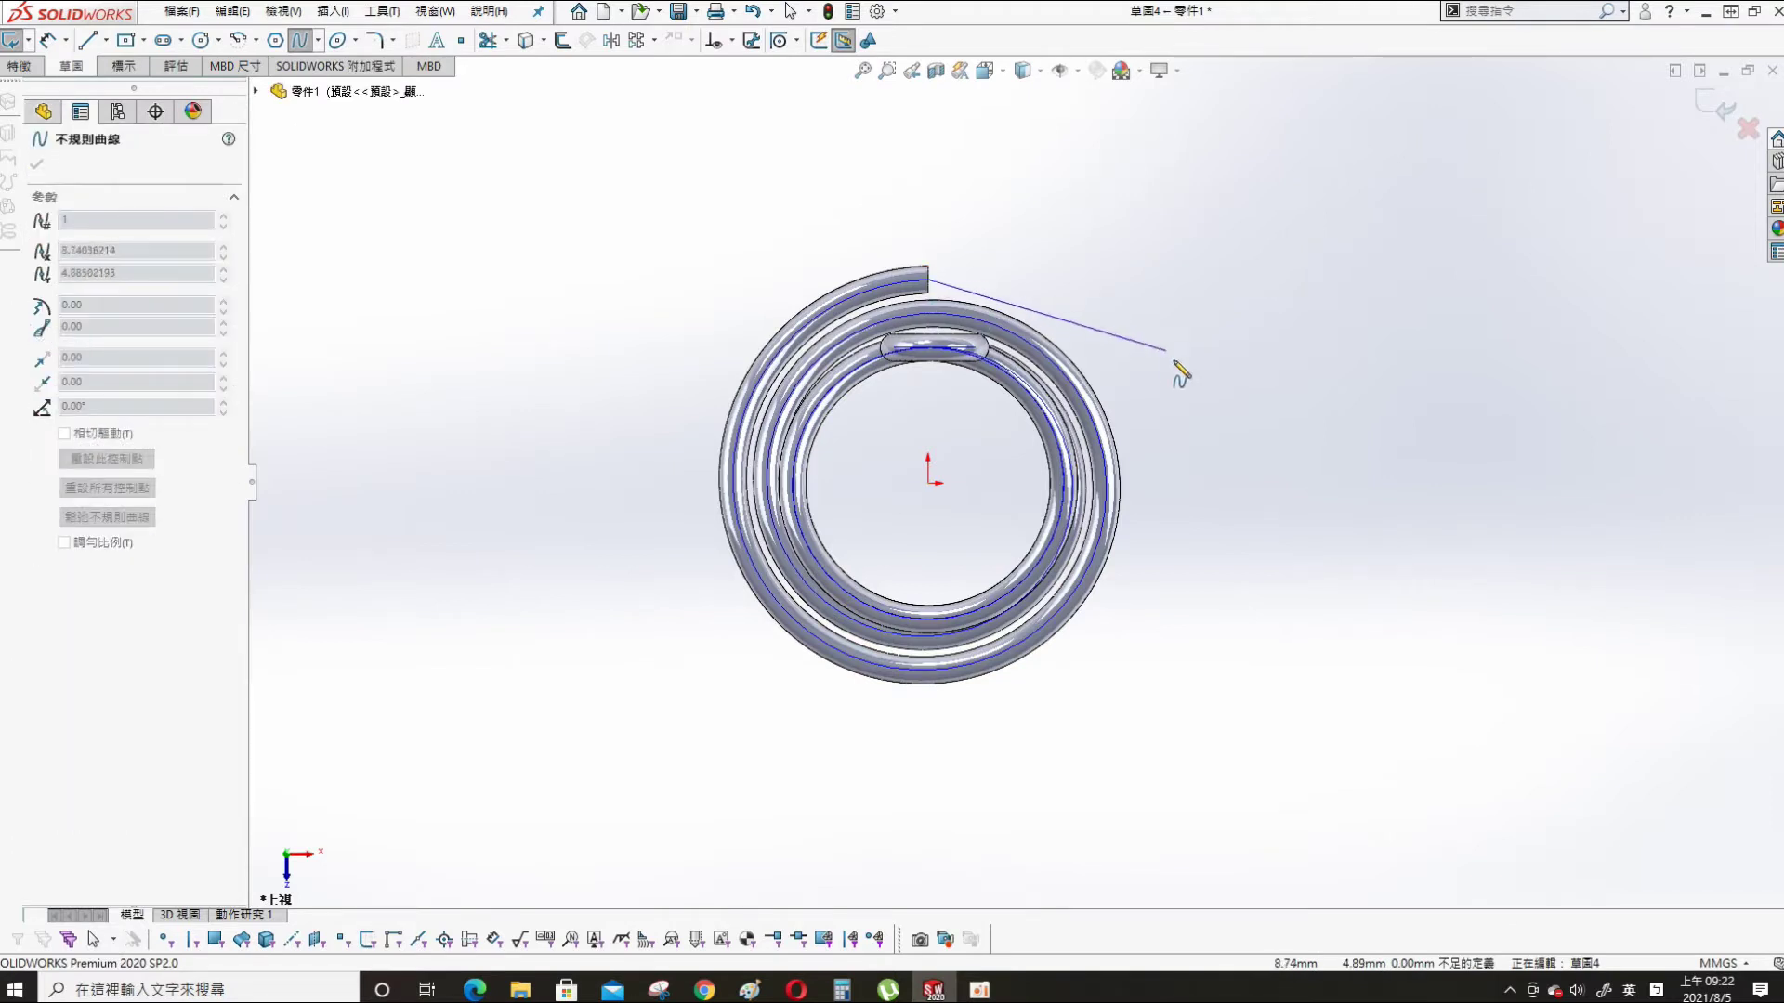
{"action": "left_click", "coordinate": [1240, 439]}
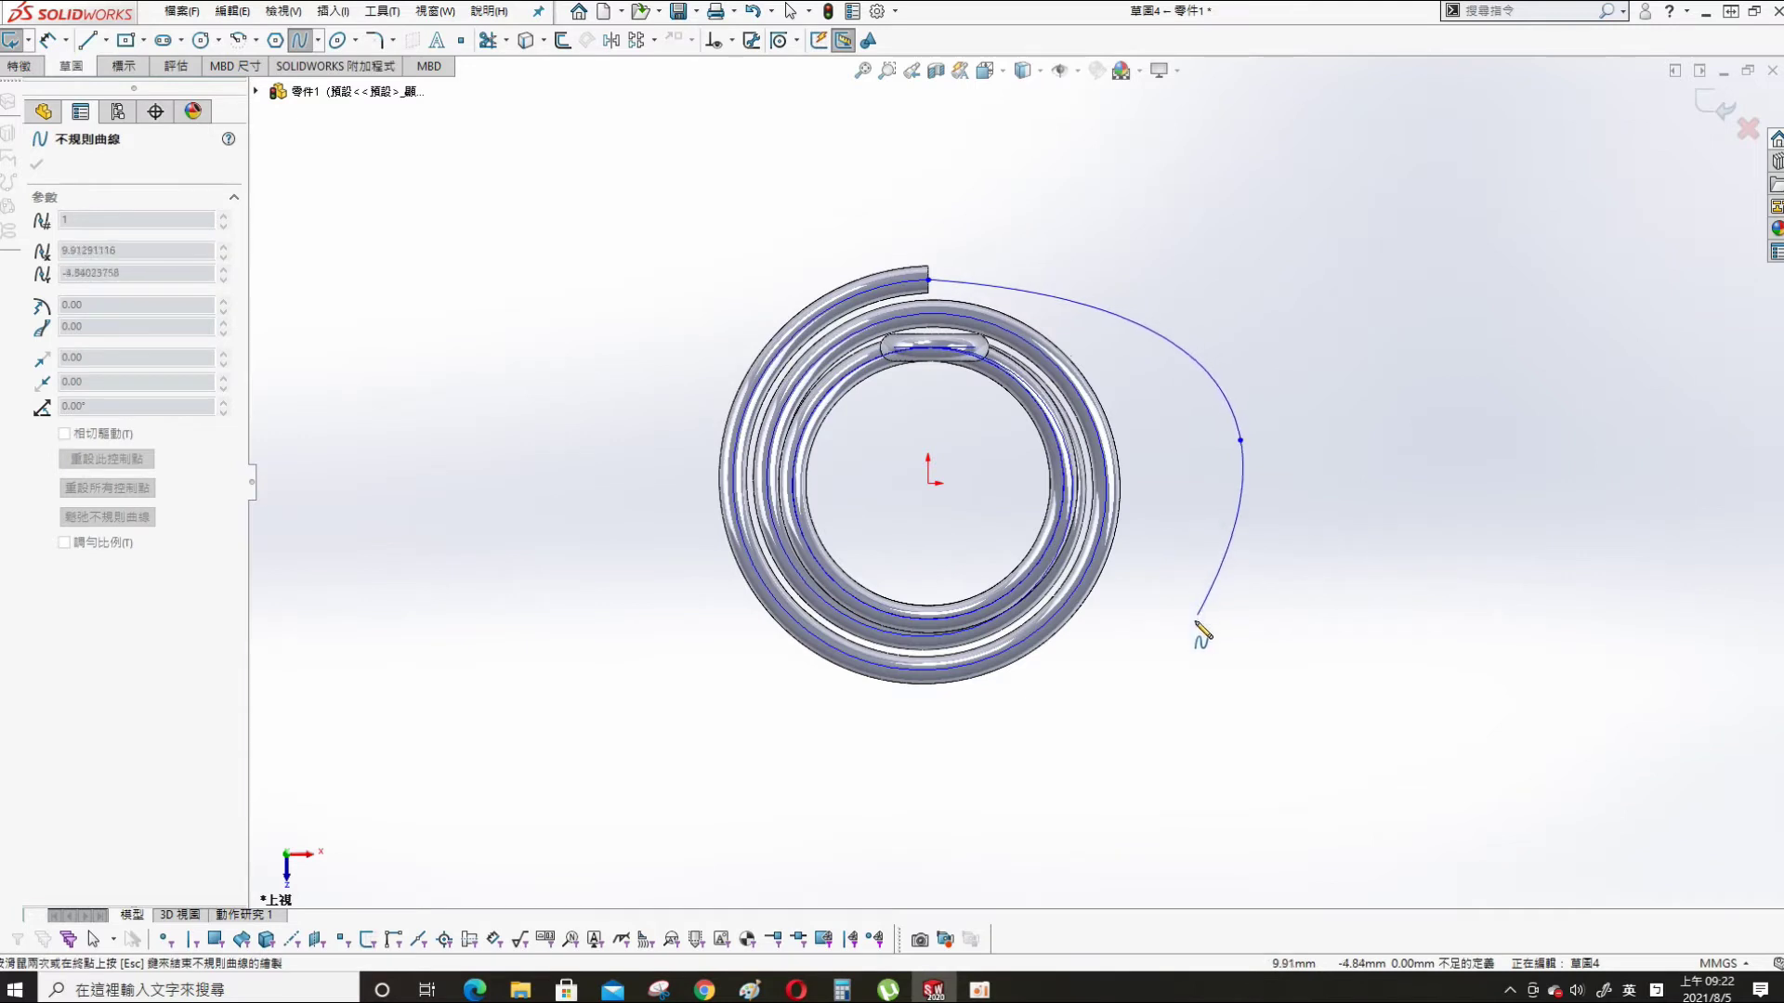
{"action": "left_click", "coordinate": [928, 757]}
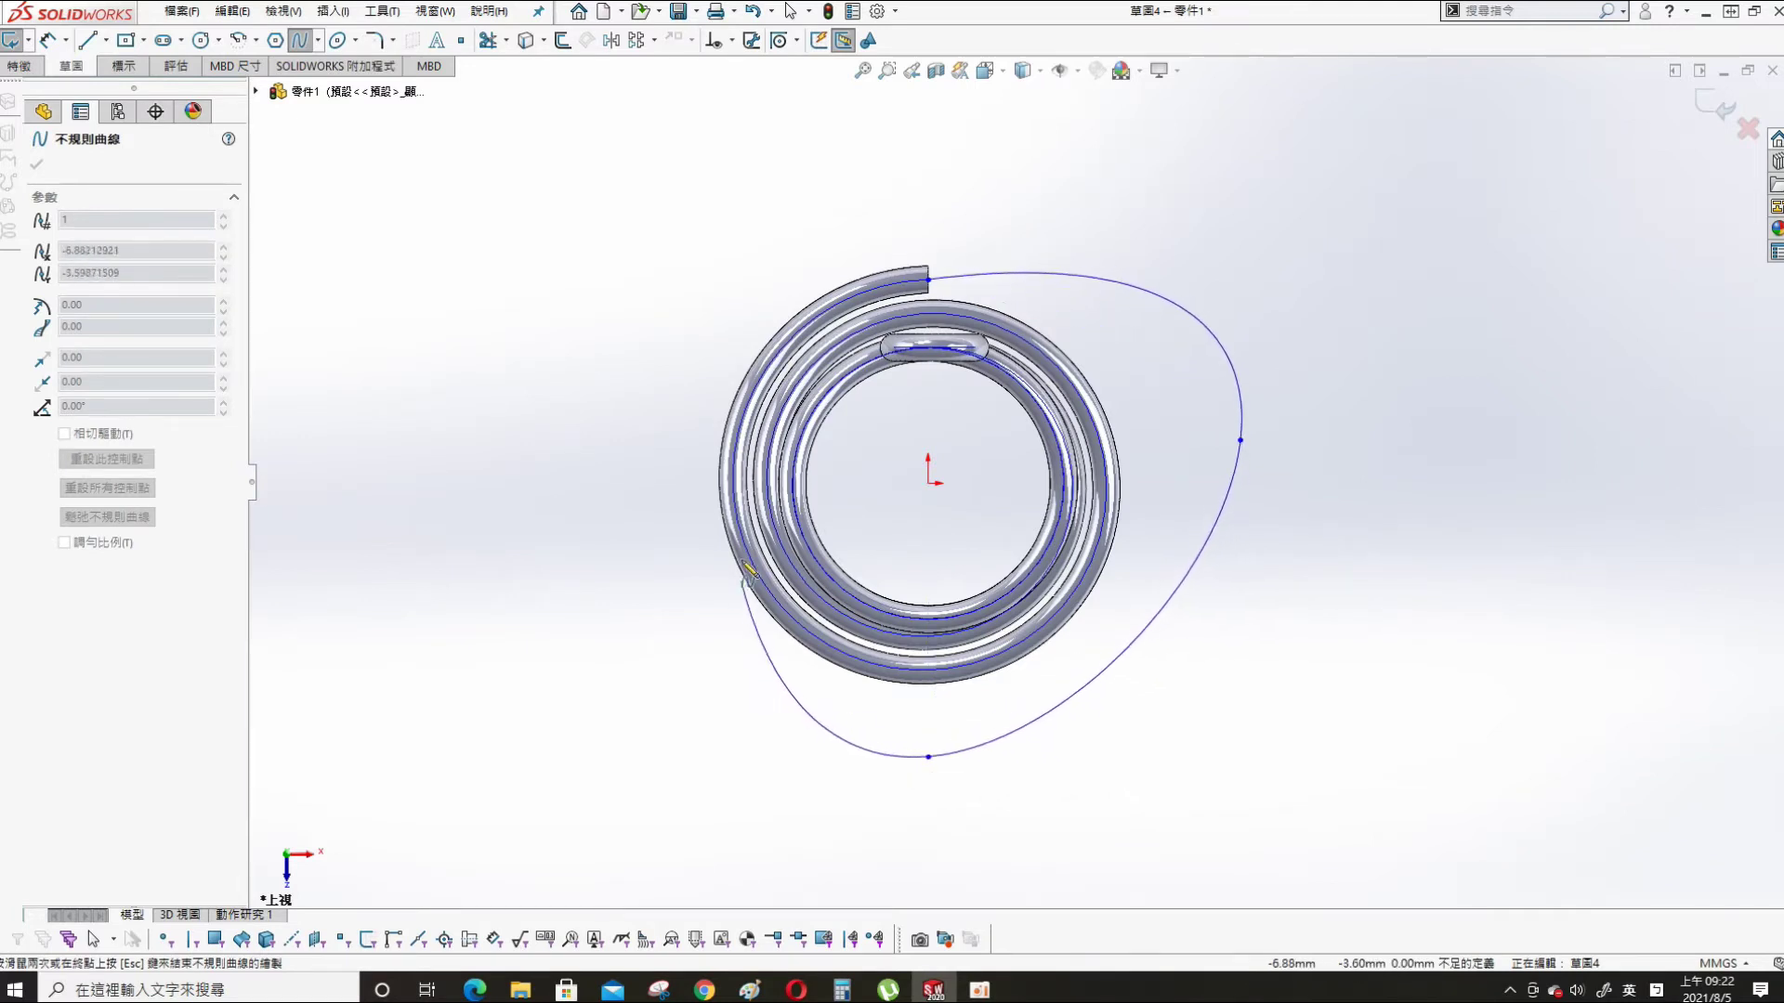
{"action": "left_click", "coordinate": [619, 409]}
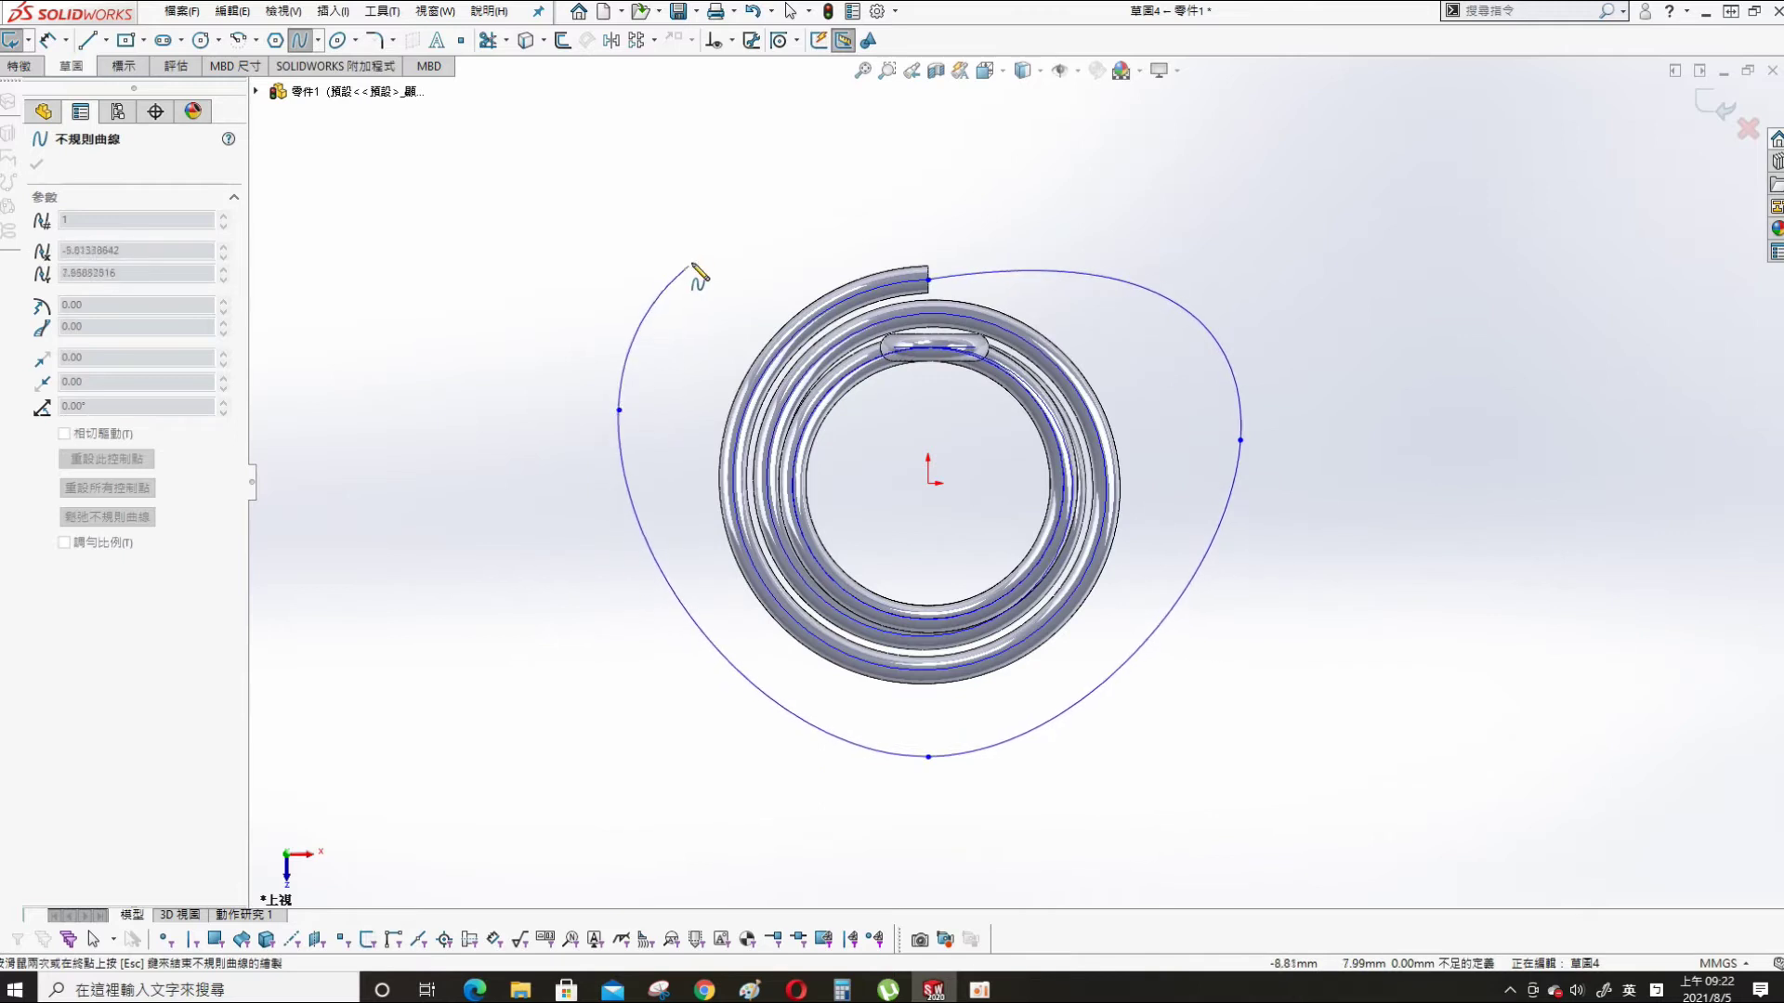
{"action": "double_click", "coordinate": [876, 183]}
- Draw a vertical centerline through the origin, extending above and below the spline loop
{"action": "key", "text": "s"}
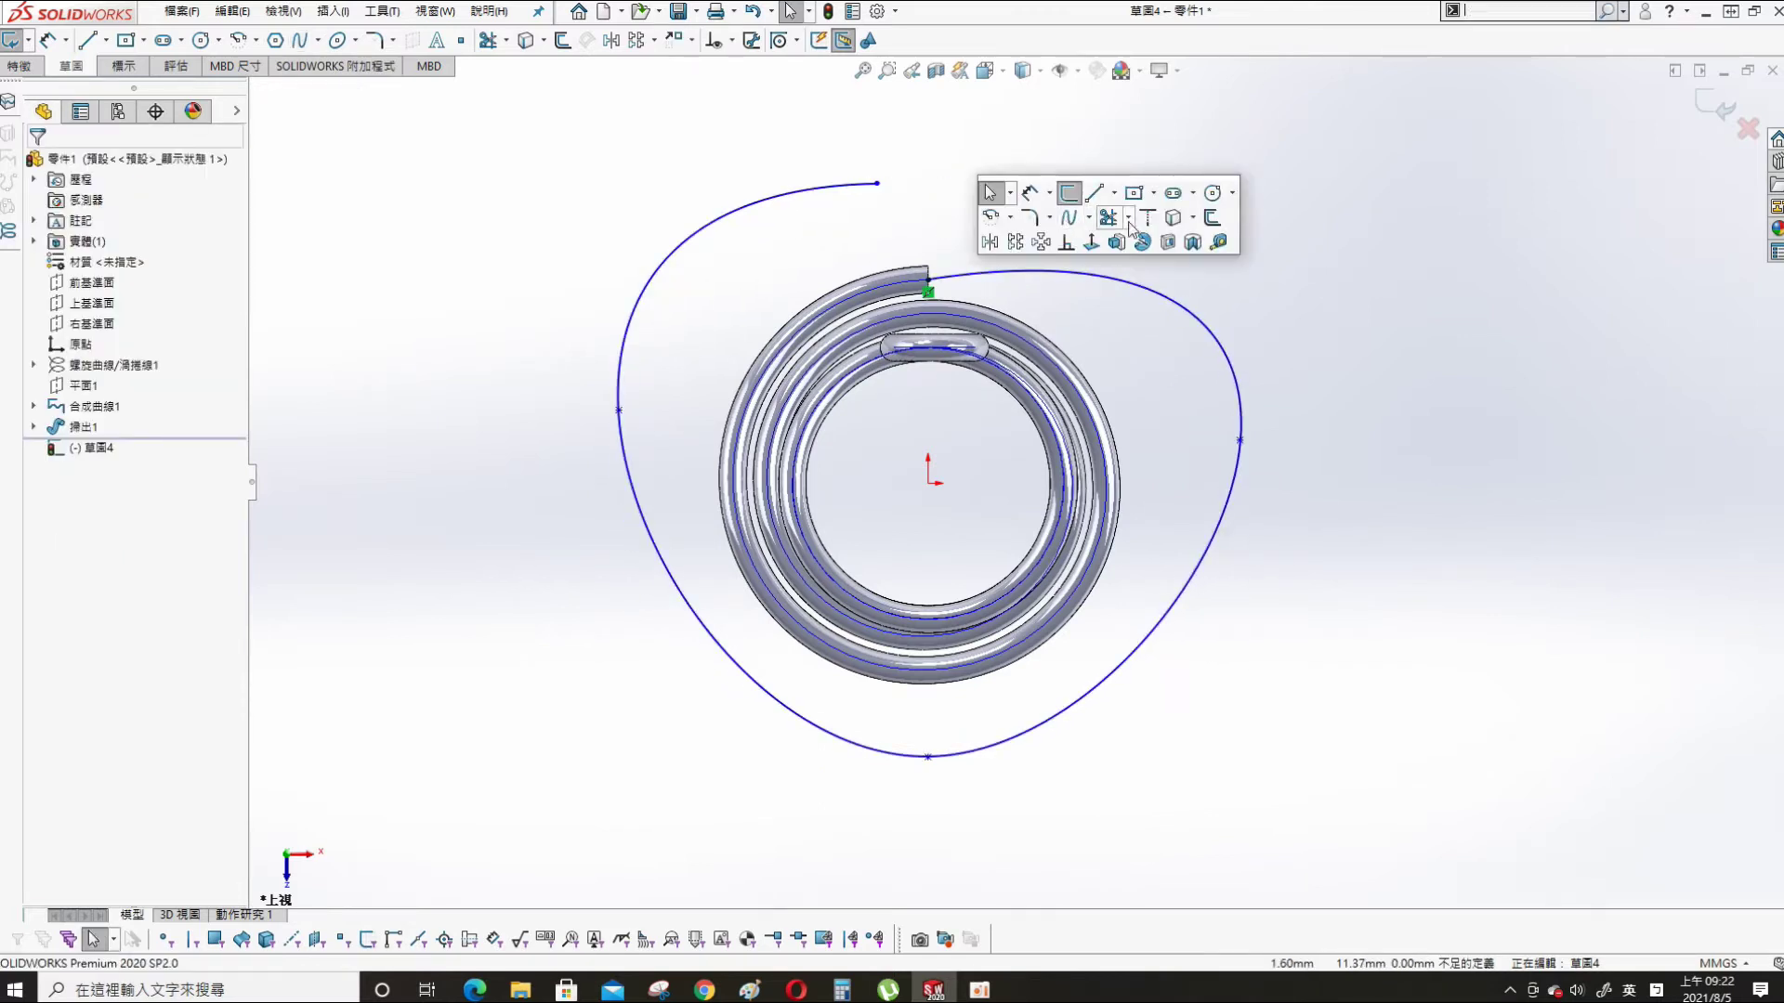
{"action": "left_click", "coordinate": [1116, 193]}
{"action": "left_click", "coordinate": [1120, 242]}
{"action": "left_click", "coordinate": [928, 123]}
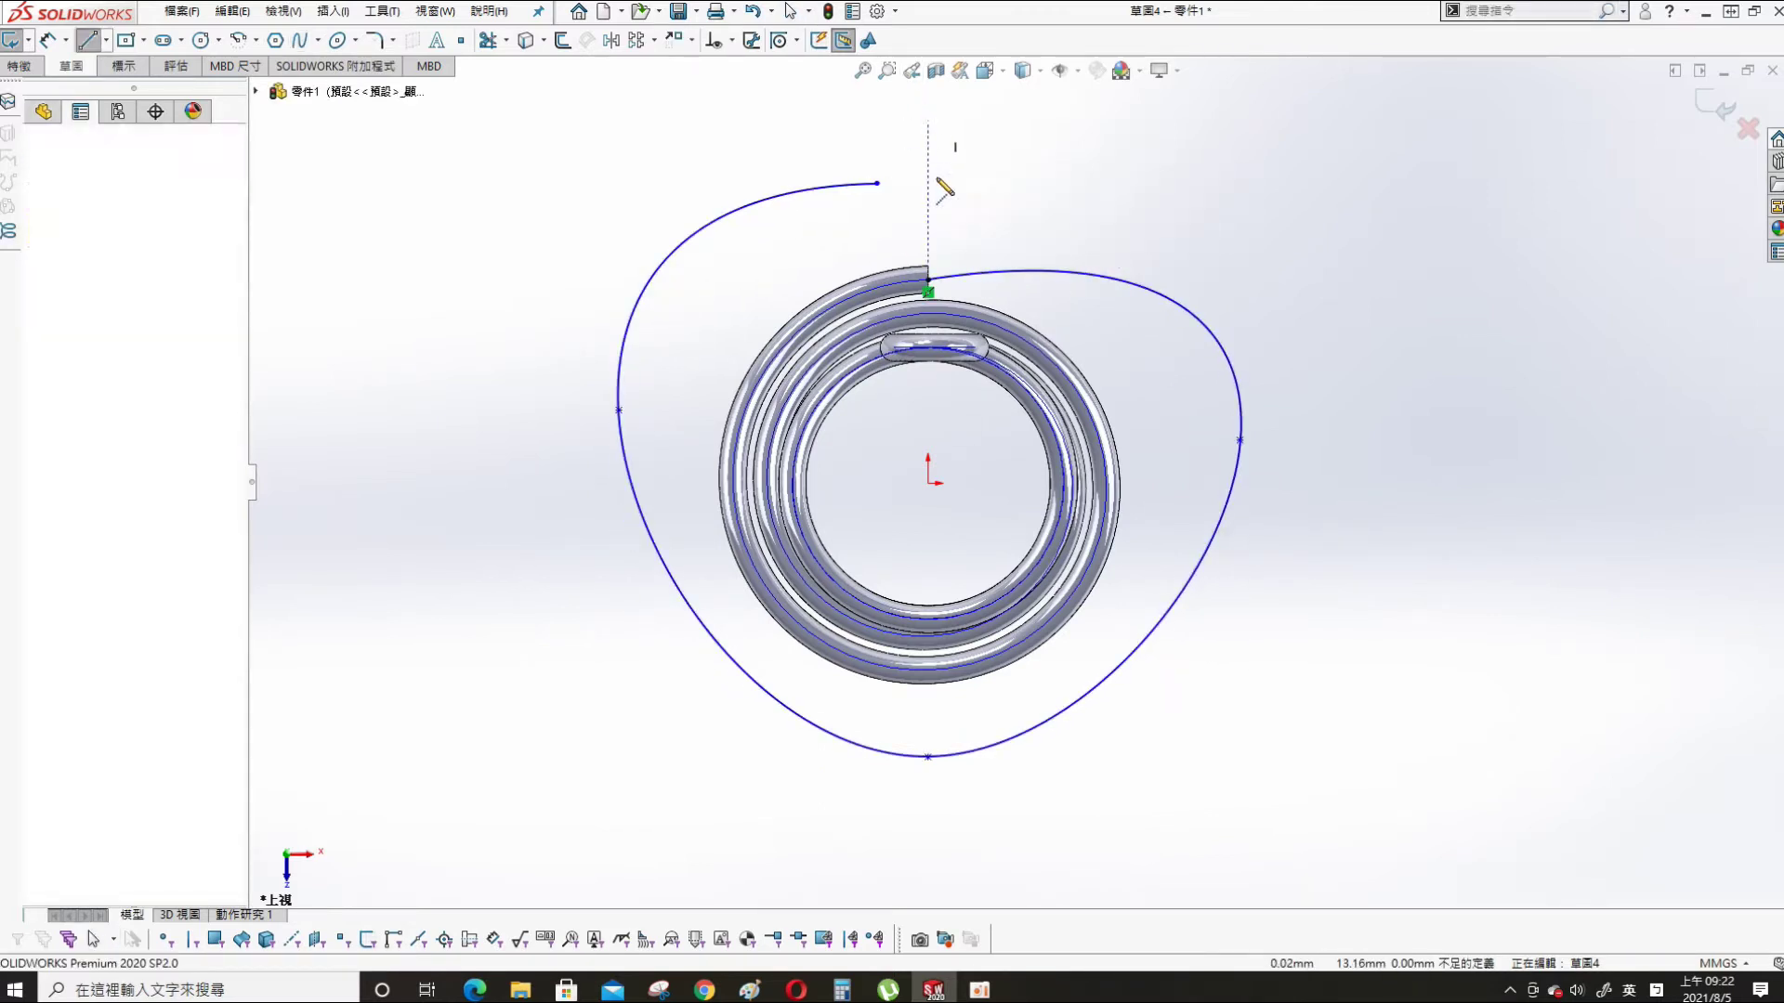
{"action": "left_click", "coordinate": [929, 869]}
{"action": "key", "text": "Escape"}
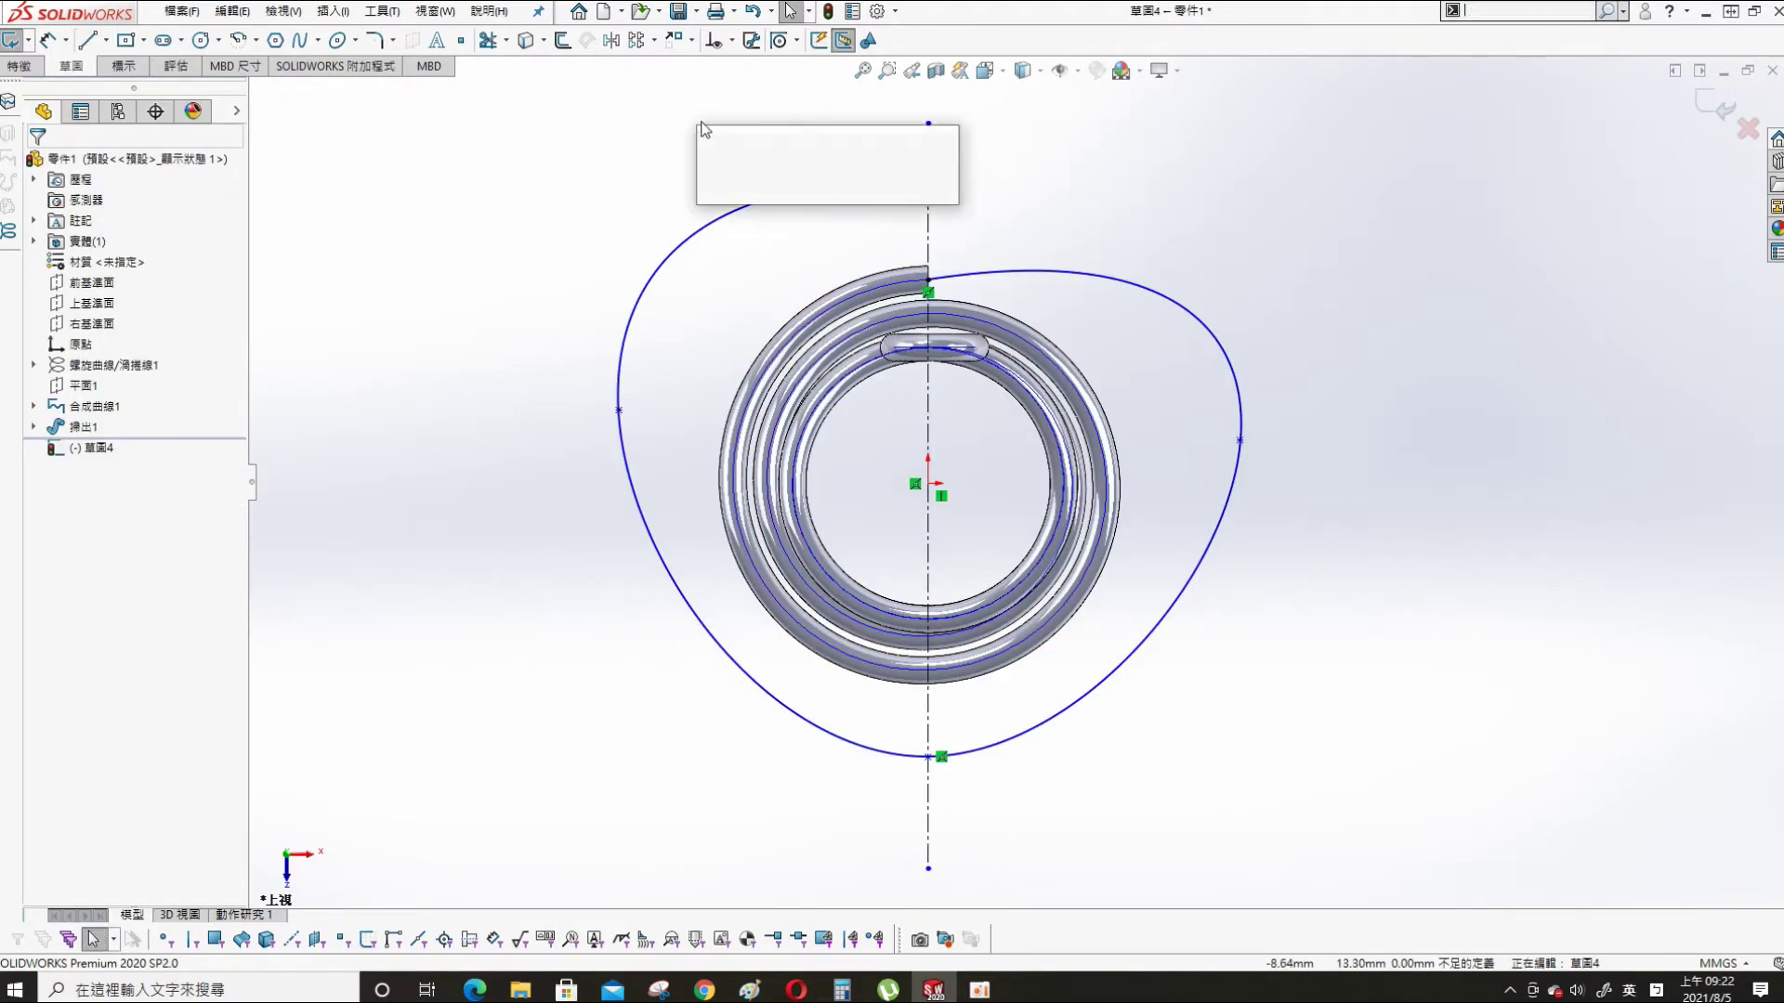
- Dimension the spline's free end 2 mm from the vertical centerline
{"action": "left_click", "coordinate": [877, 183]}
{"action": "left_click", "coordinate": [927, 162]}
{"action": "left_click", "coordinate": [919, 142]}
{"action": "type", "text": "2"}
{"action": "key", "text": "Return"}
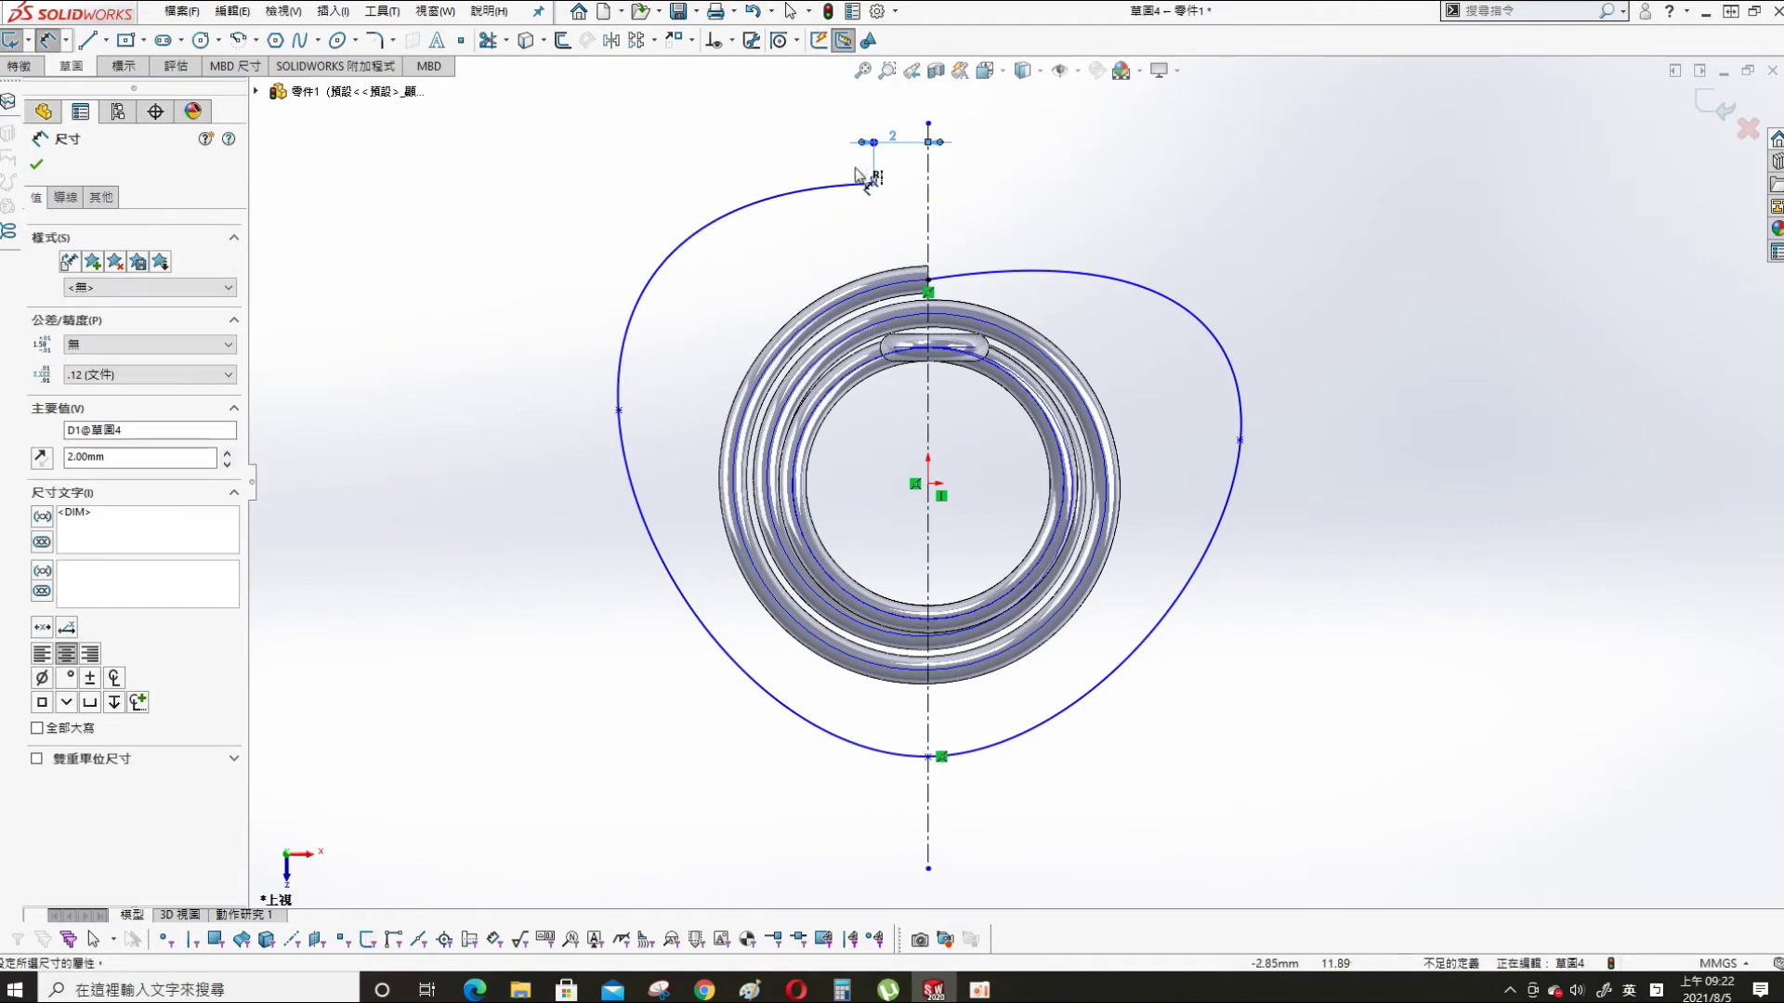
- Draw a horizontal centerline about 35 mm long through the origin
{"action": "key", "text": "s"}
{"action": "left_click", "coordinate": [503, 432]}
{"action": "left_click", "coordinate": [520, 477]}
{"action": "left_click", "coordinate": [481, 484]}
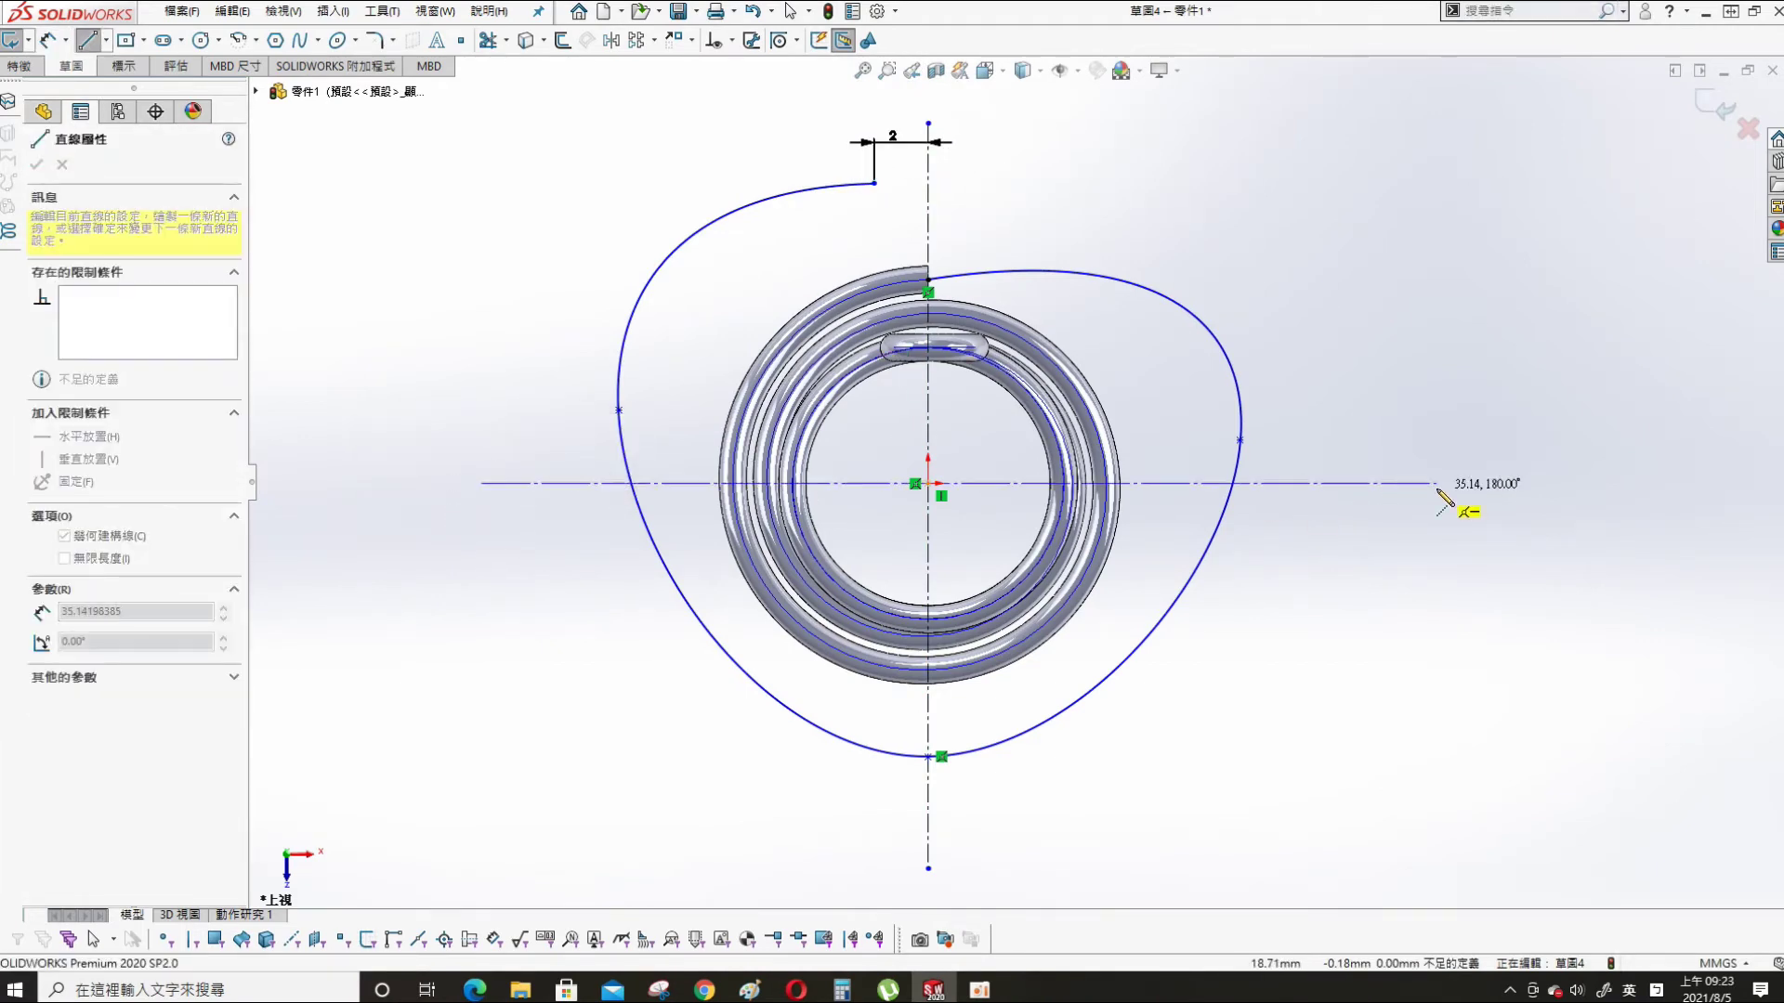
{"action": "left_click", "coordinate": [1437, 513]}
{"action": "key", "text": "Escape"}
- Dimension the spline's free end 15 mm above the horizontal centerline
{"action": "key", "text": "s"}
{"action": "left_click", "coordinate": [1202, 190]}
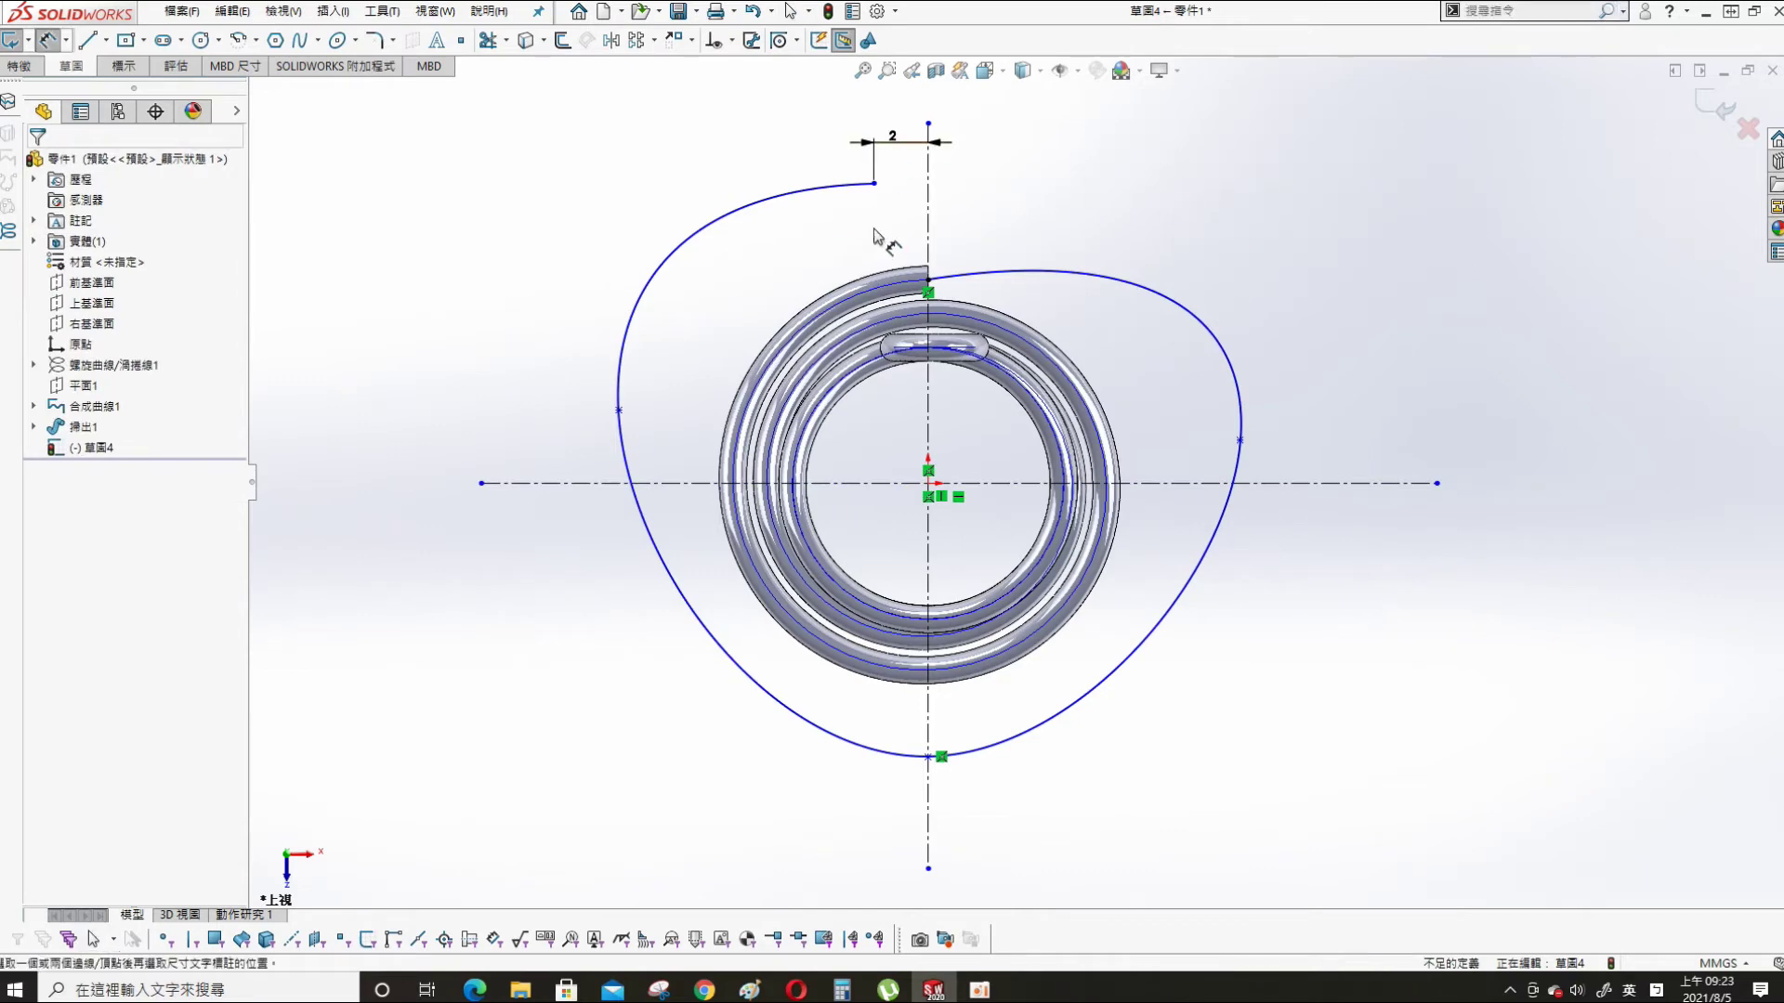
{"action": "left_click", "coordinate": [873, 184]}
{"action": "left_click", "coordinate": [572, 483]}
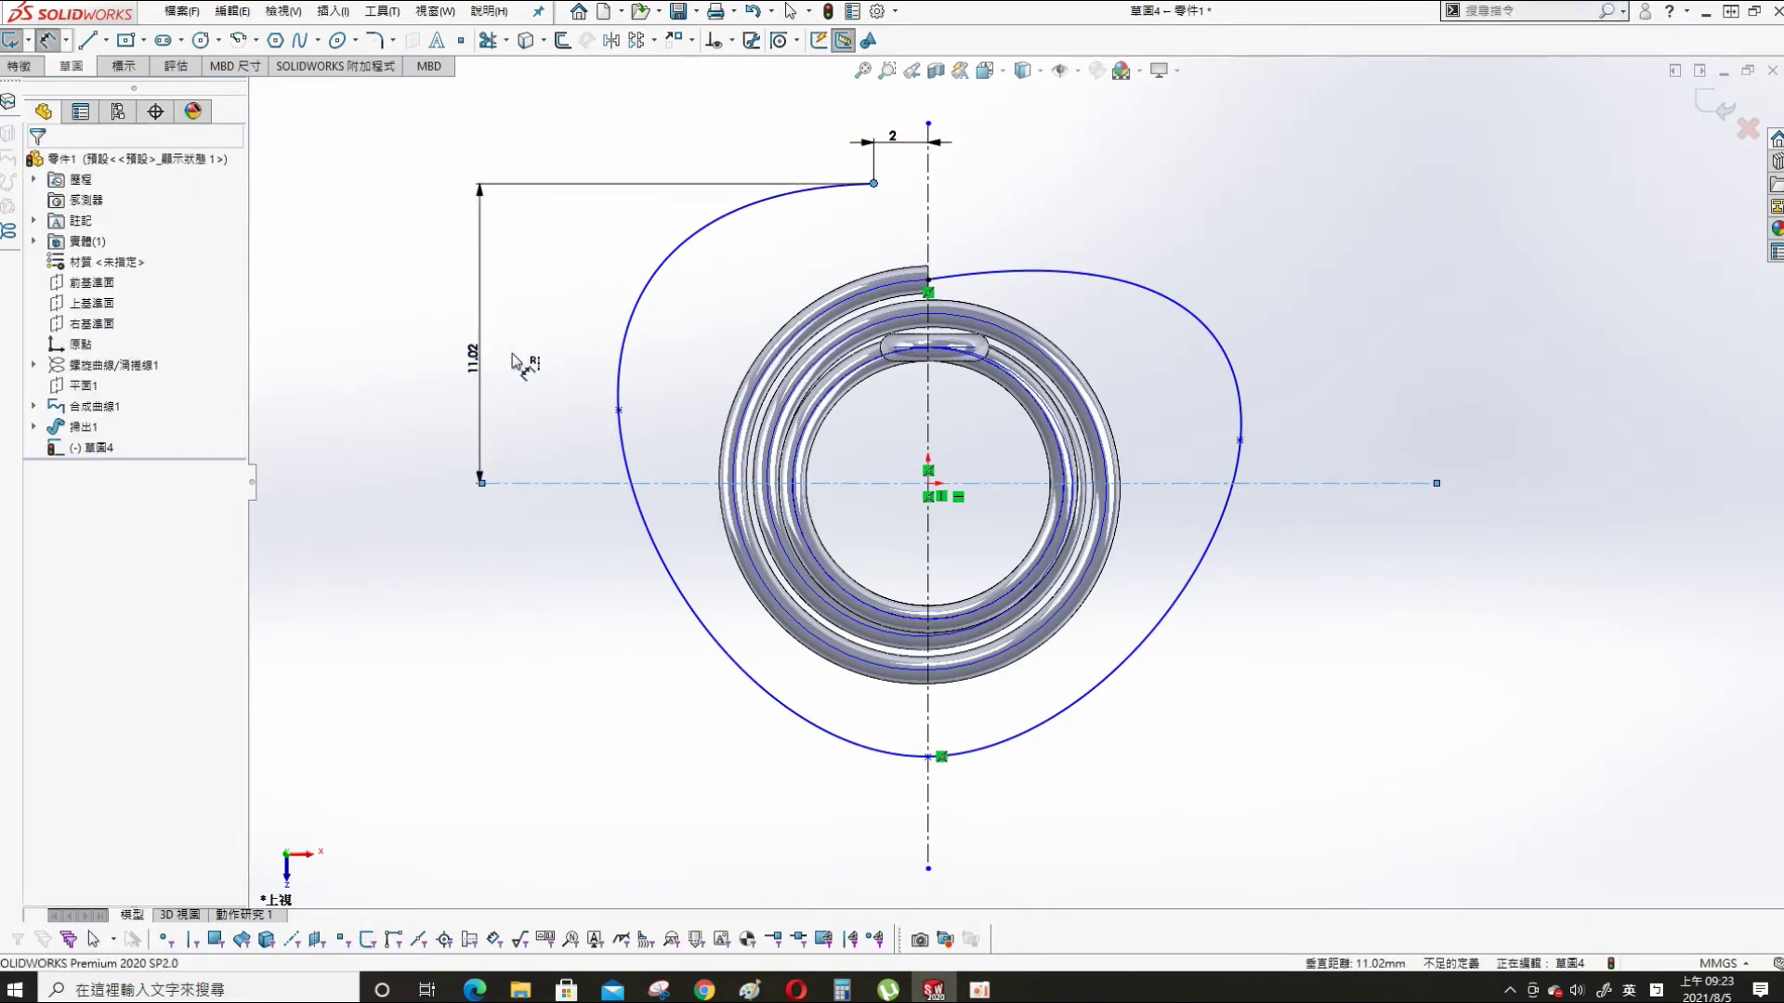
{"action": "left_click", "coordinate": [481, 363]}
{"action": "type", "text": "15"}
{"action": "key", "text": "Return"}
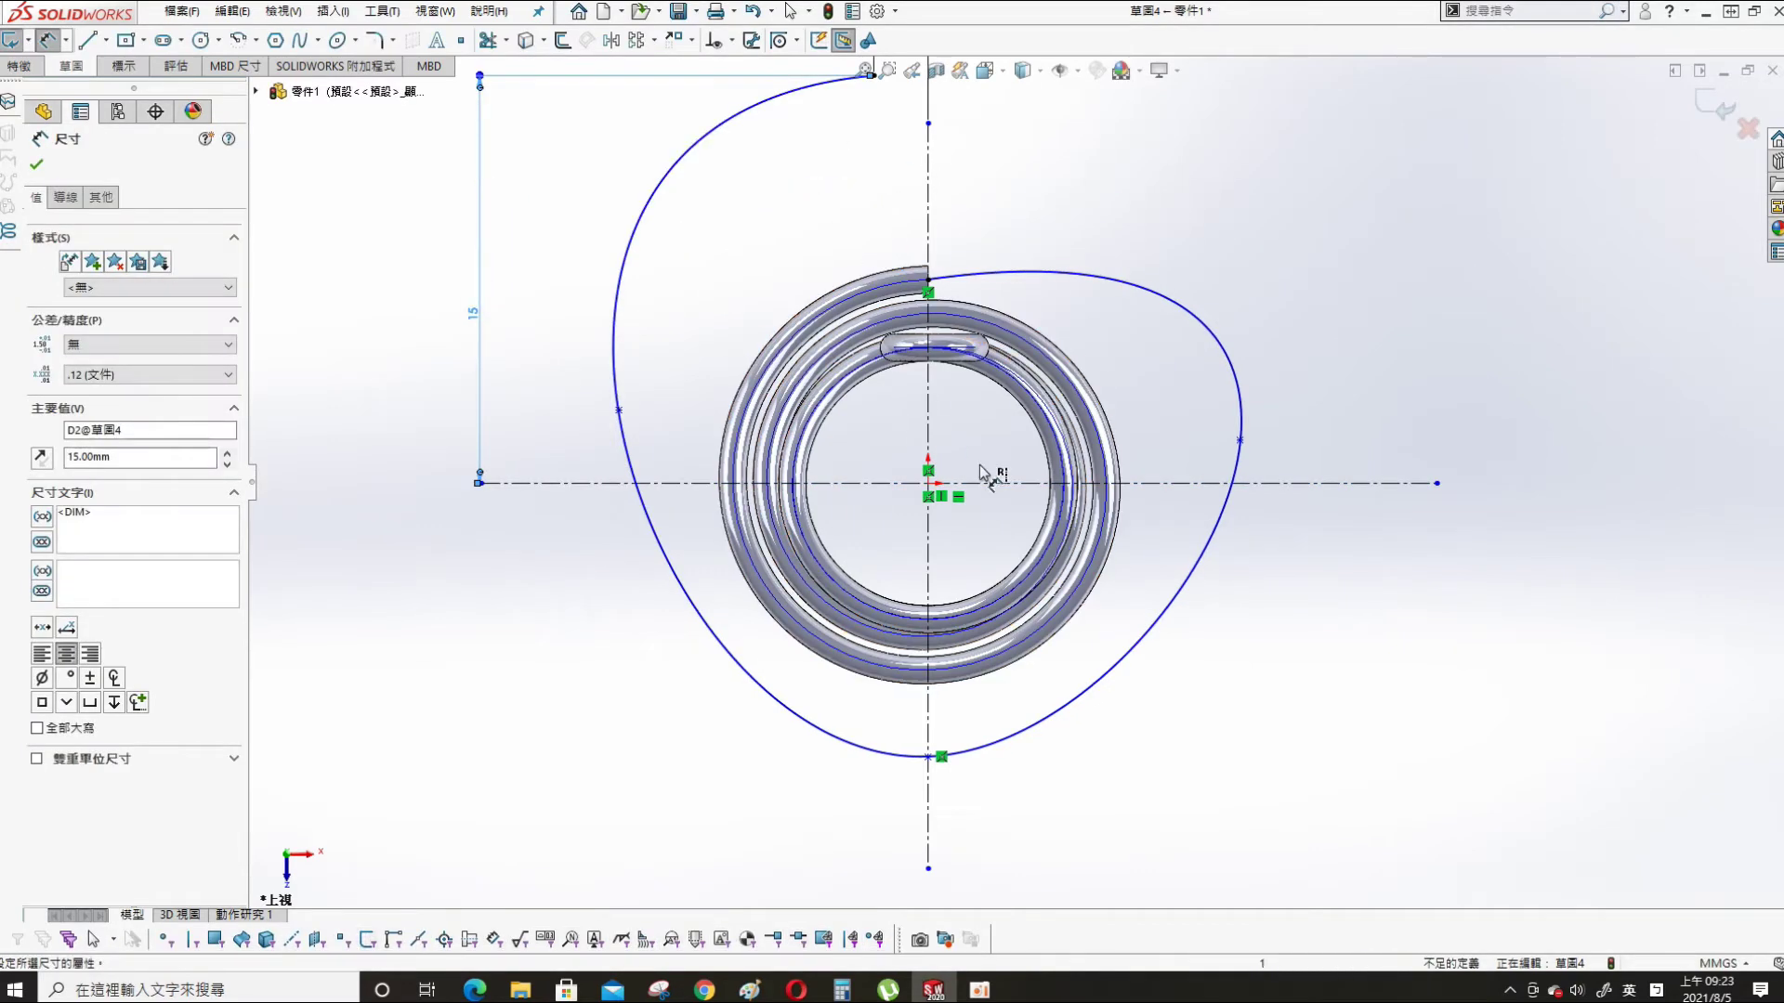
{"action": "scroll", "coordinate": [1027, 288], "scroll_direction": "down", "scroll_amount": 3}
{"action": "key", "text": "Escape"}
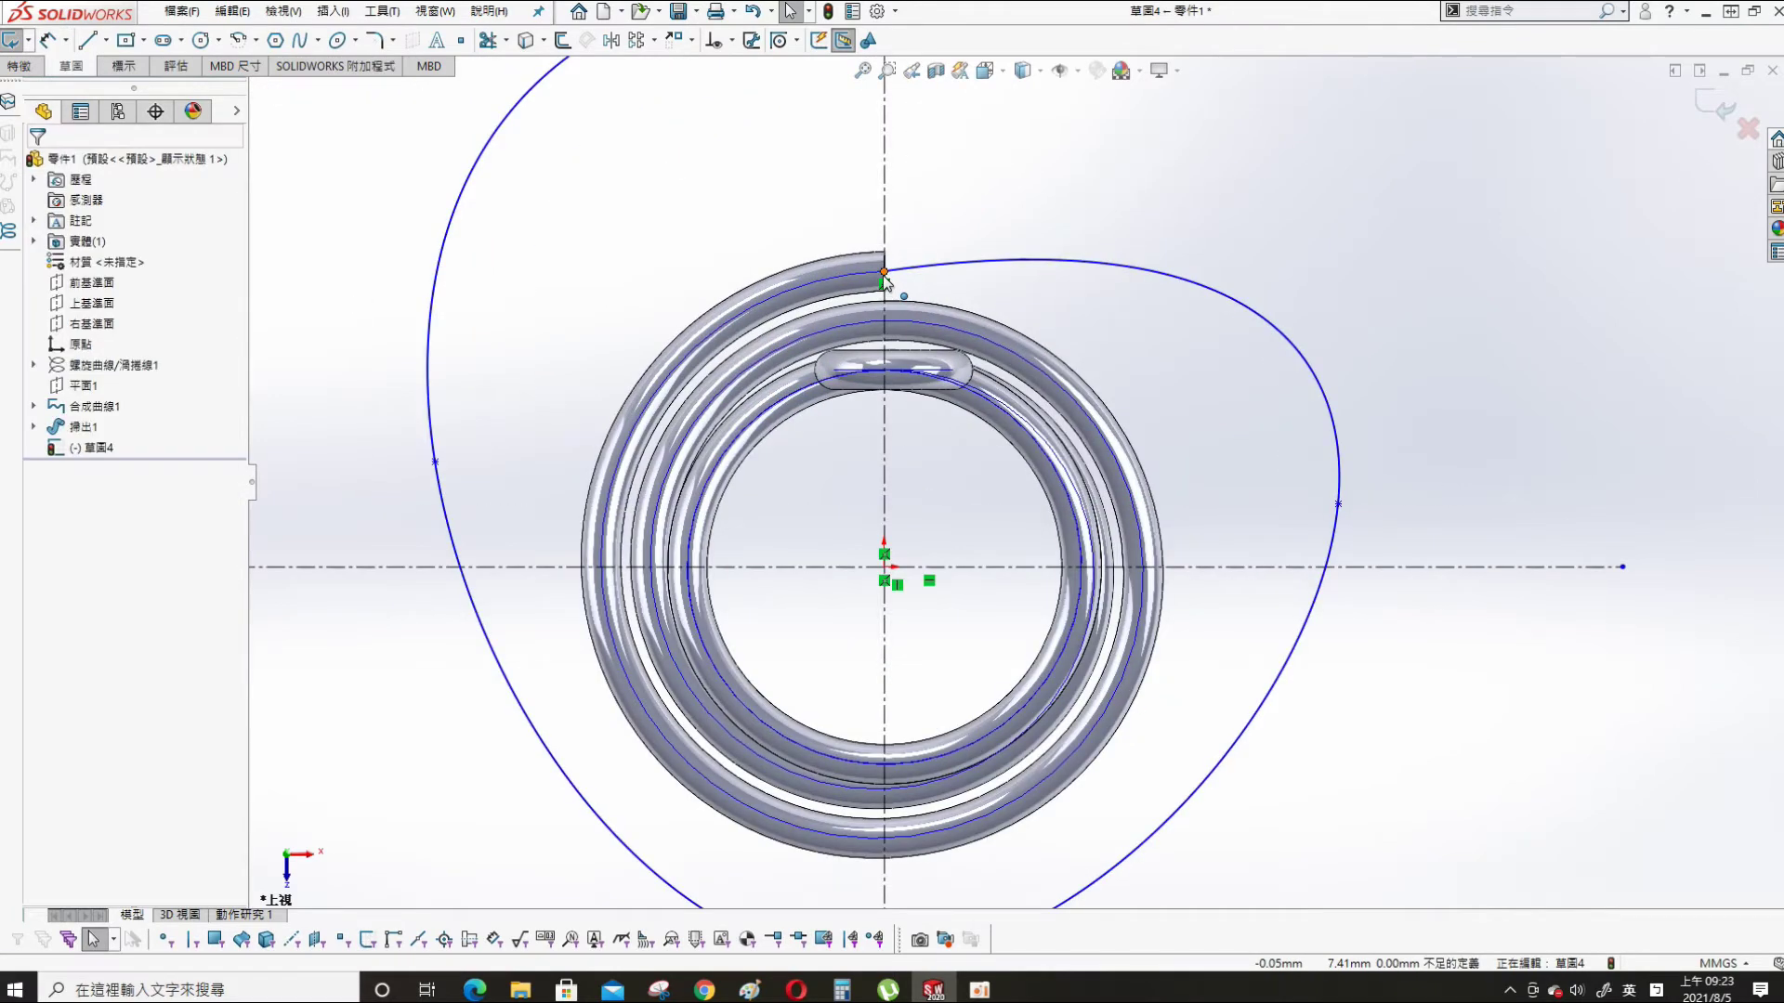
- Adjust the tangent handle at the spline's start on the wire end until it is nearly horizontal
{"action": "left_click", "coordinate": [885, 277]}
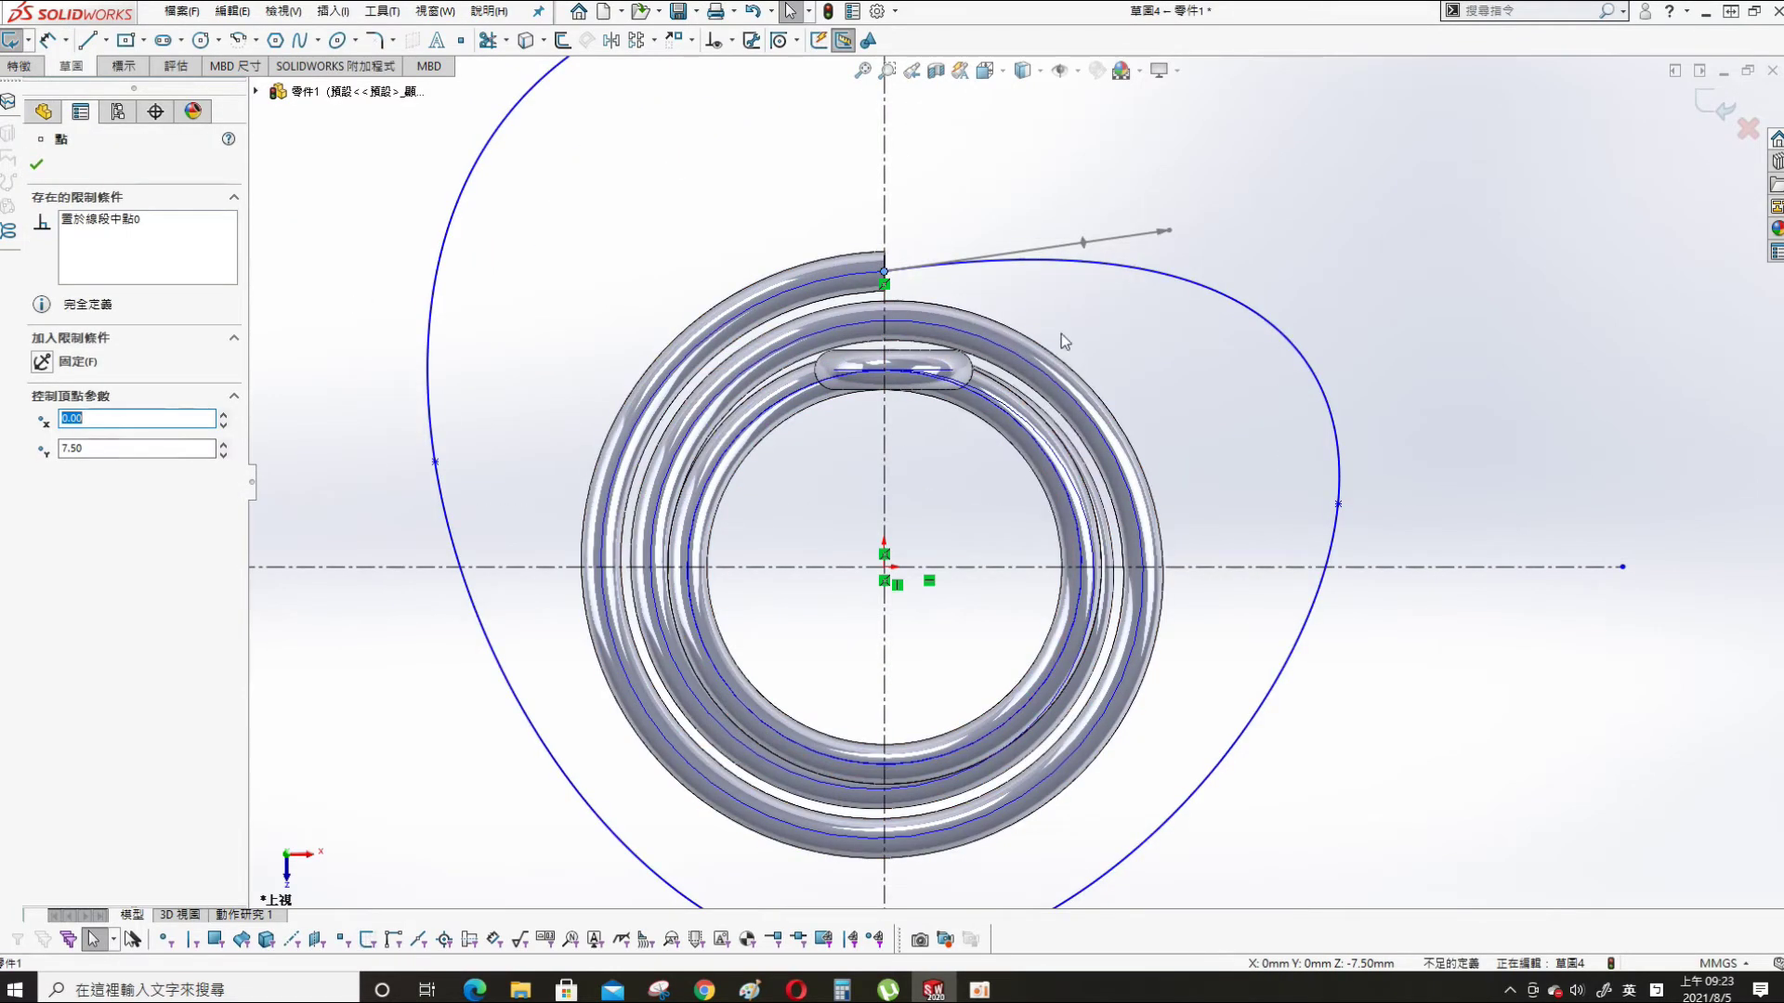
{"action": "left_click", "coordinate": [1083, 242]}
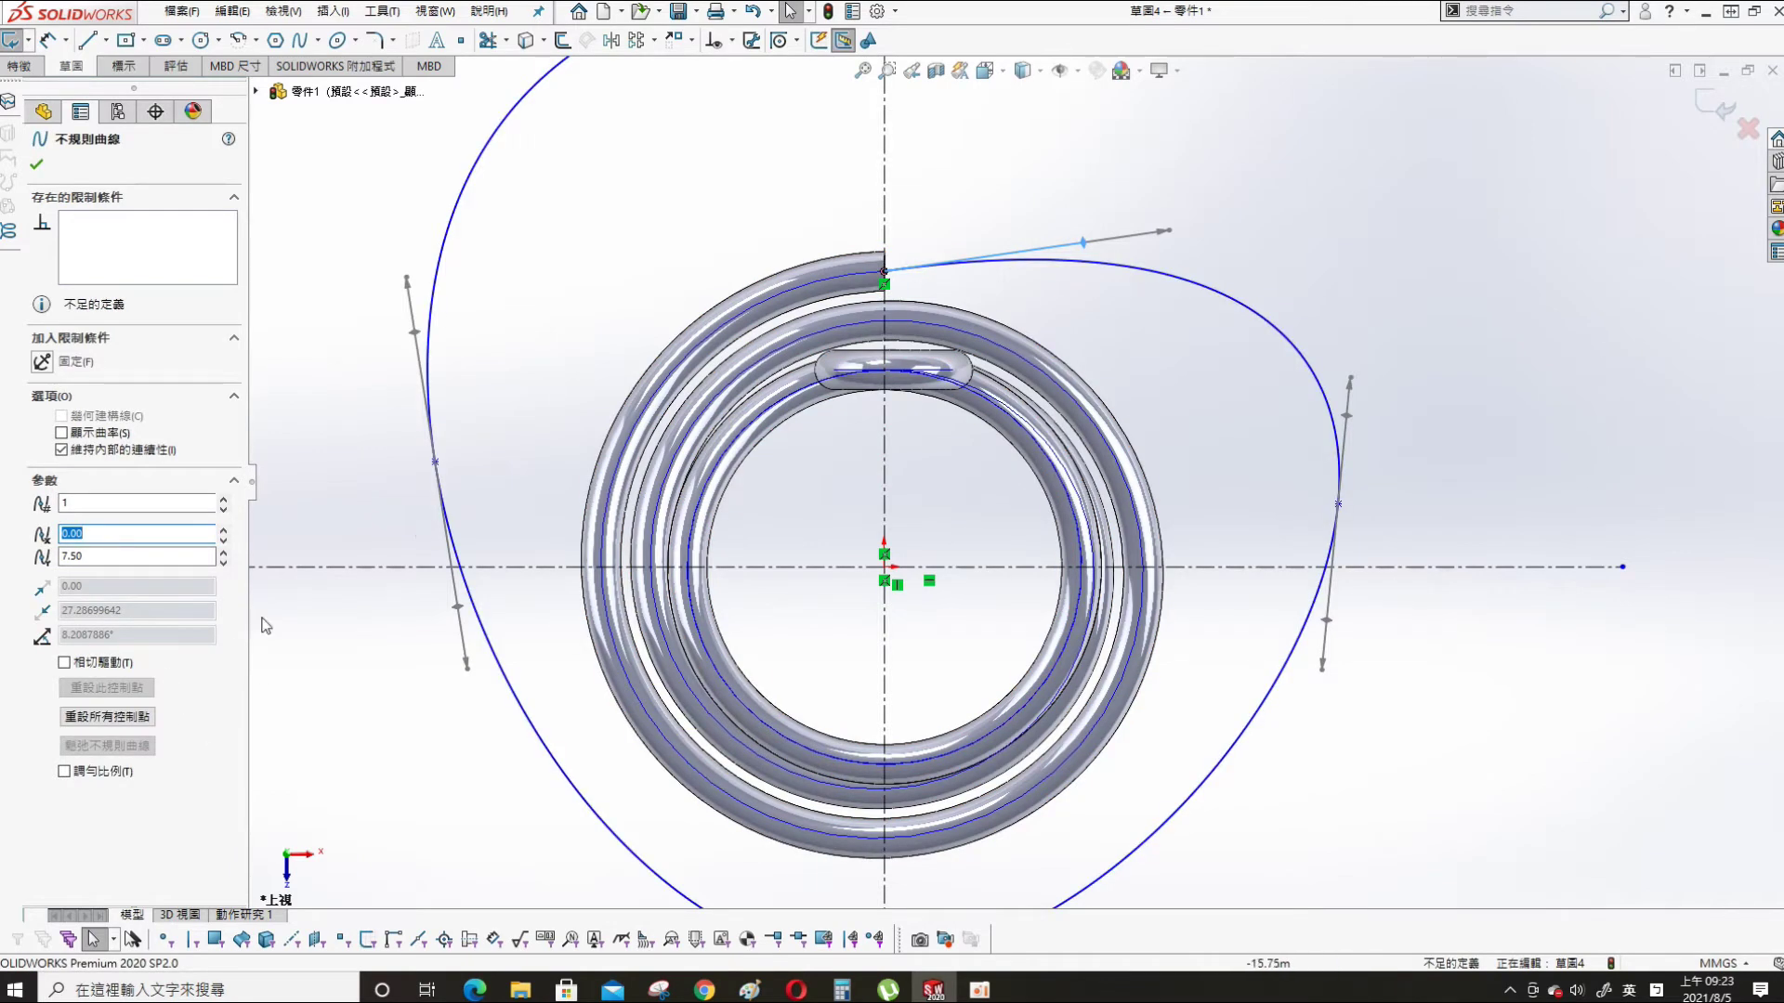
{"action": "left_click", "coordinate": [1135, 247]}
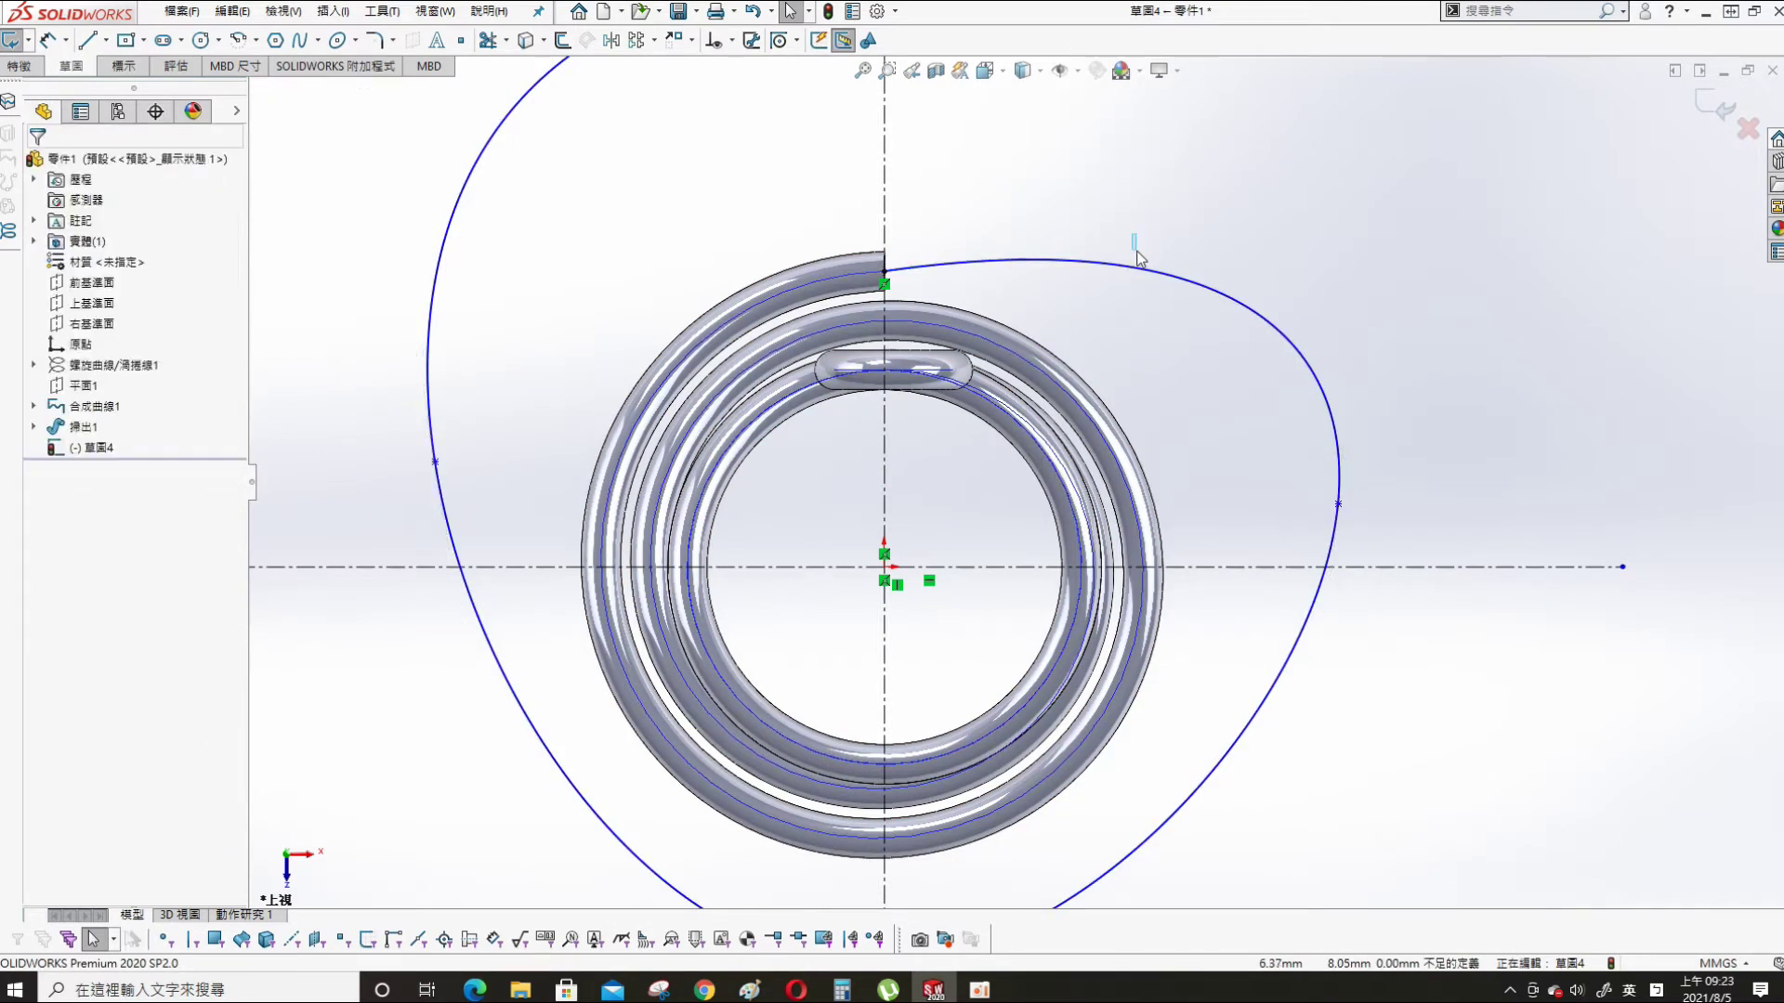
{"action": "left_click", "coordinate": [1044, 264]}
{"action": "left_click_drag", "start_coordinate": [1083, 243], "coordinate": [1085, 271]}
{"action": "scroll", "coordinate": [916, 298], "scroll_direction": "down", "scroll_amount": 5}
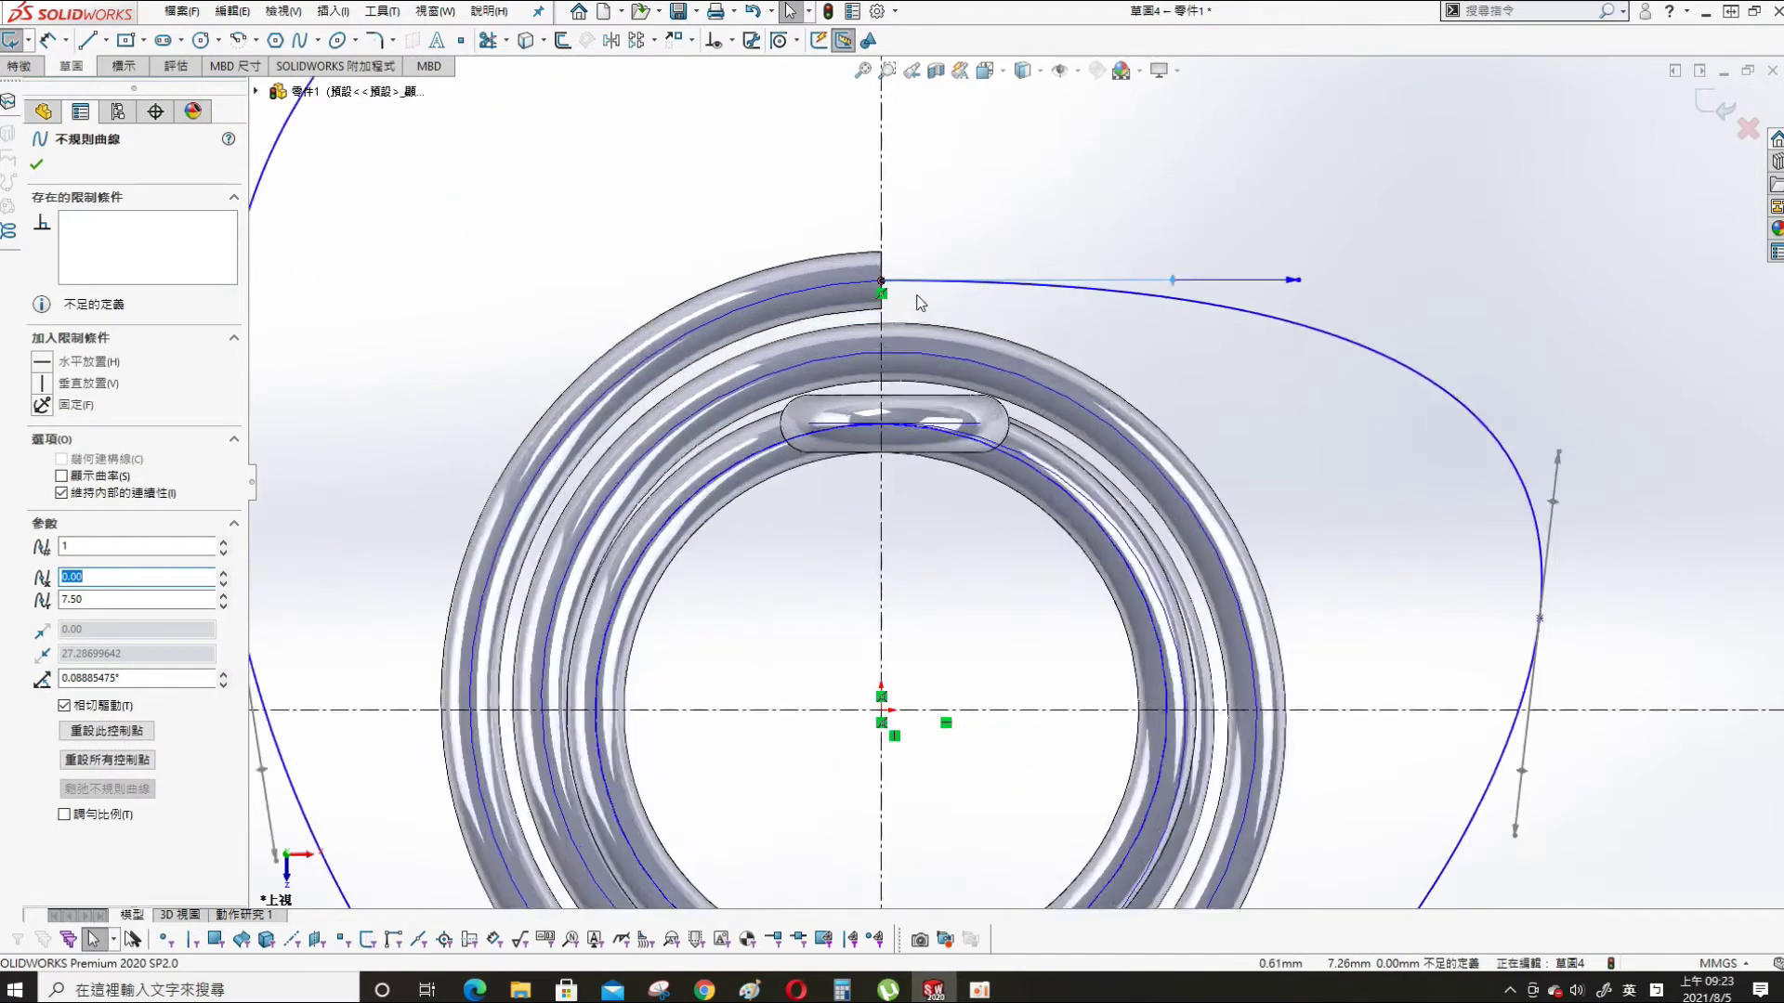
{"action": "key", "text": "Escape"}
{"action": "left_click", "coordinate": [1212, 329]}
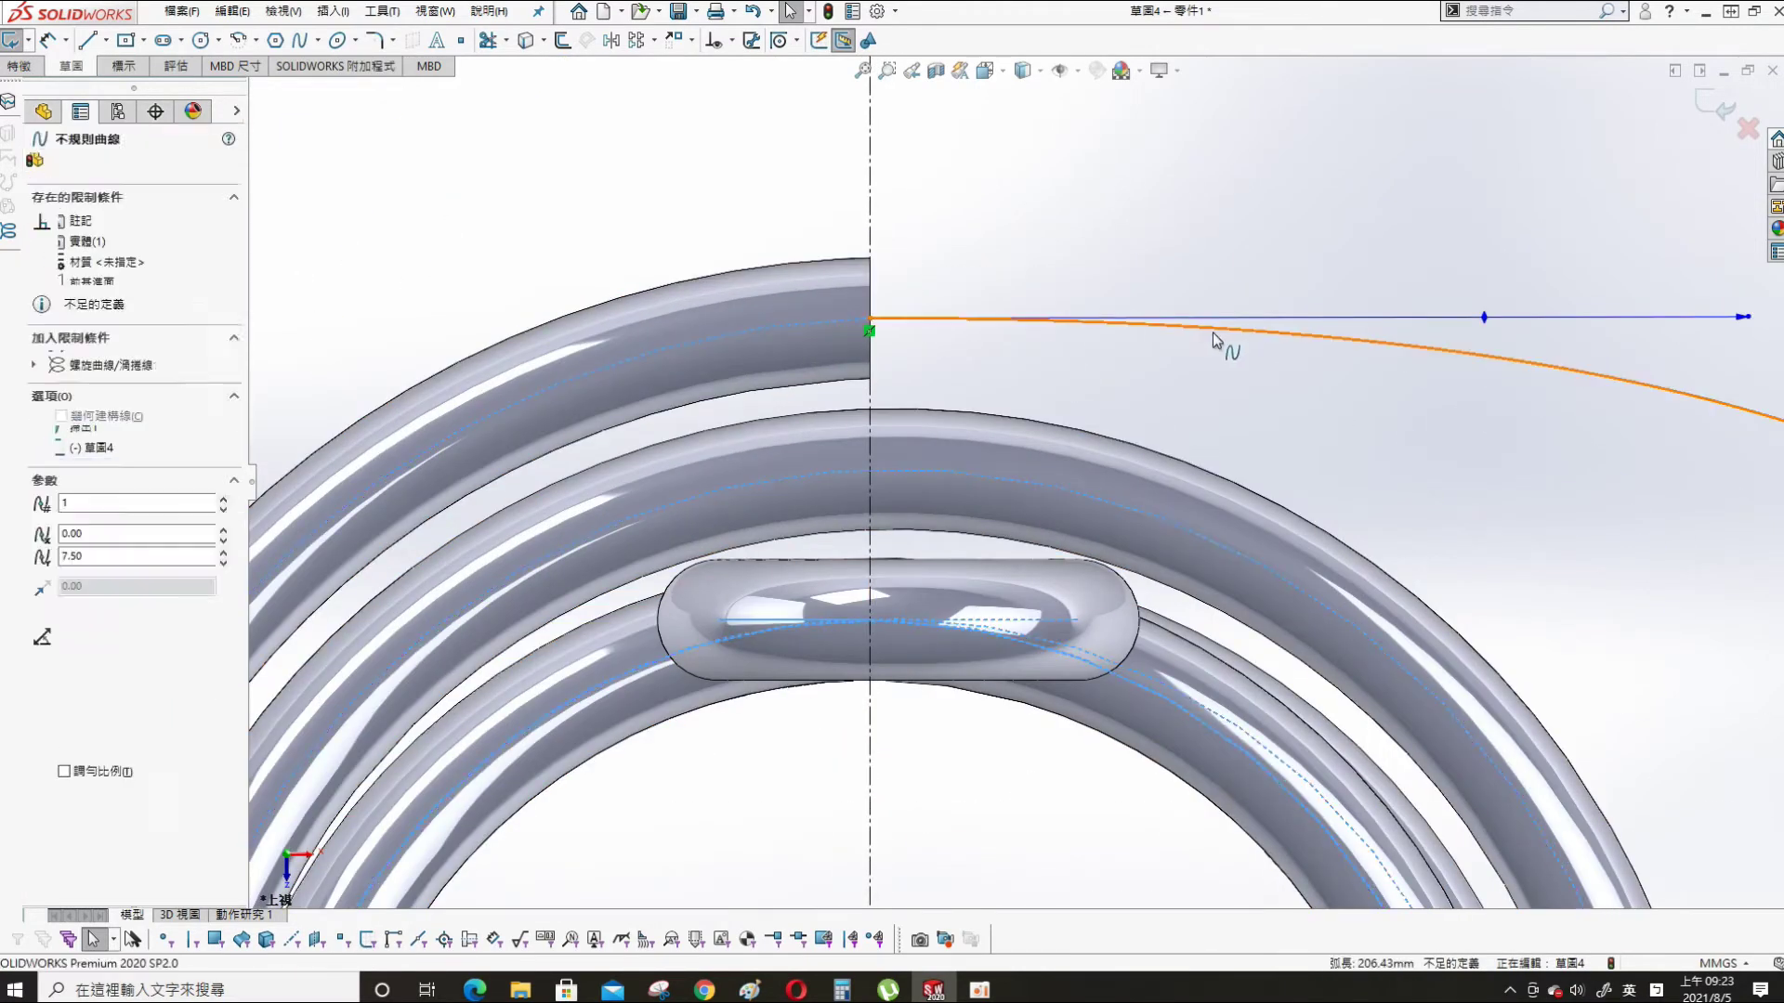
{"action": "key", "text": "Escape"}
{"action": "left_click", "coordinate": [855, 328]}
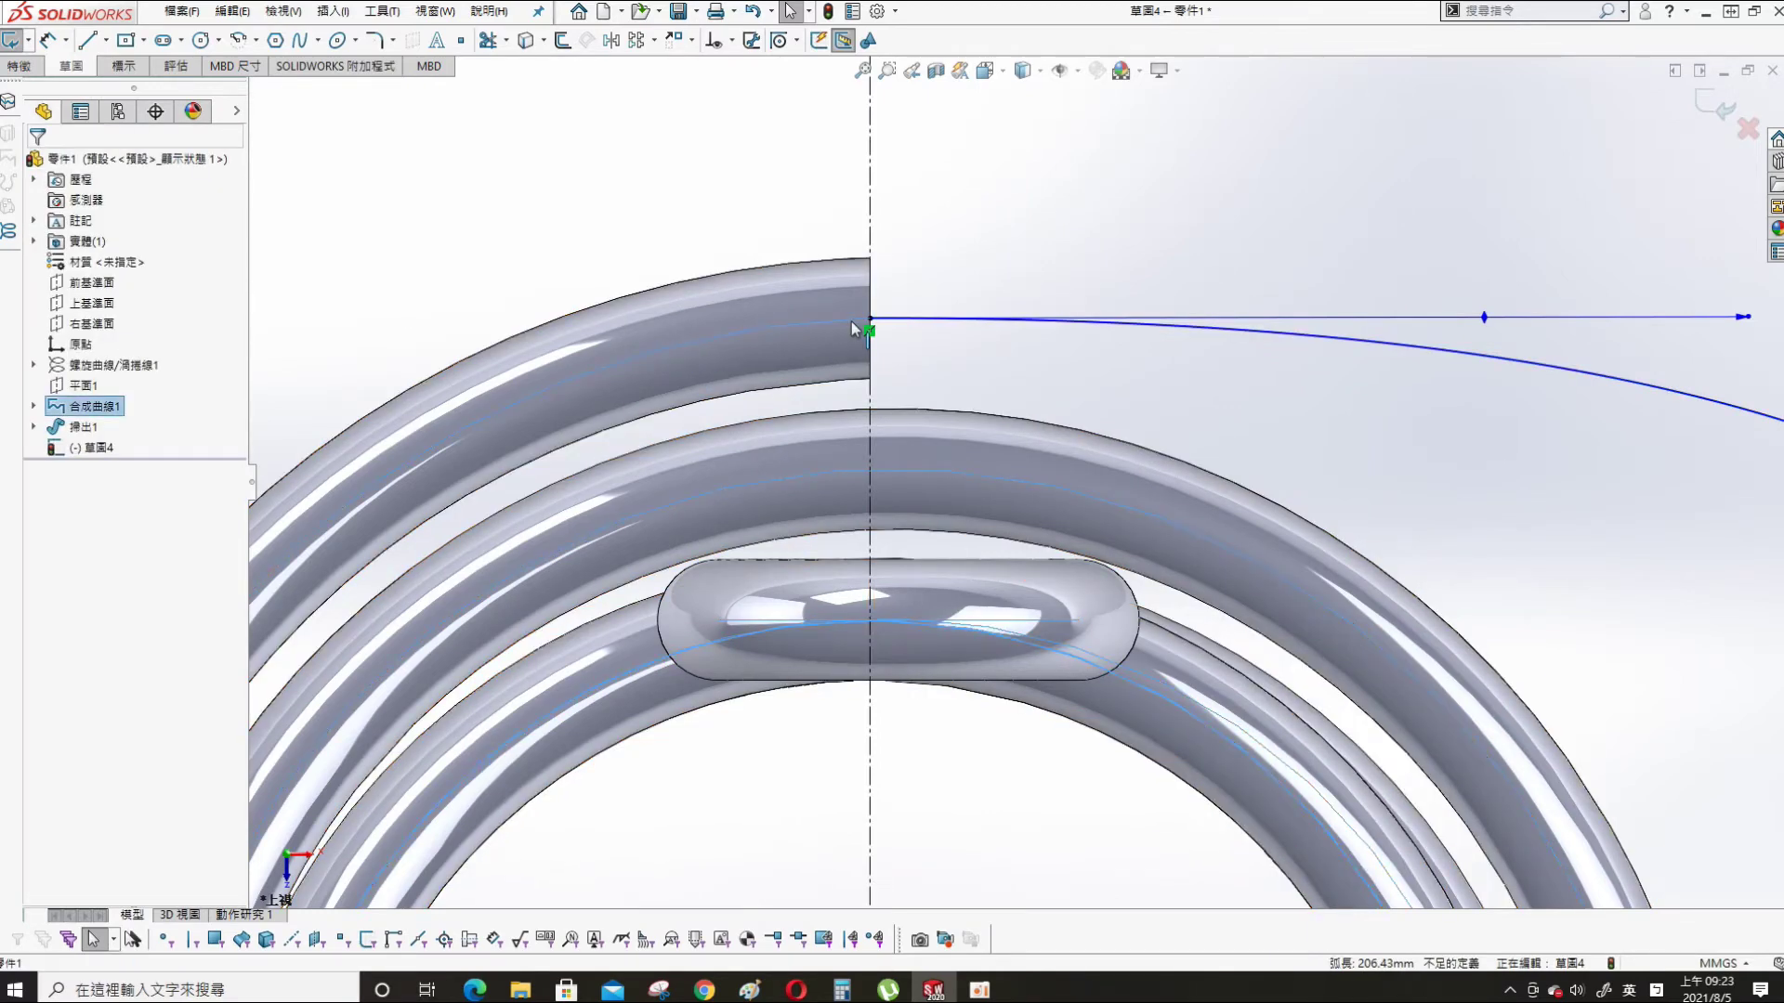
{"action": "left_click", "coordinate": [1380, 351], "text": "ctrl"}
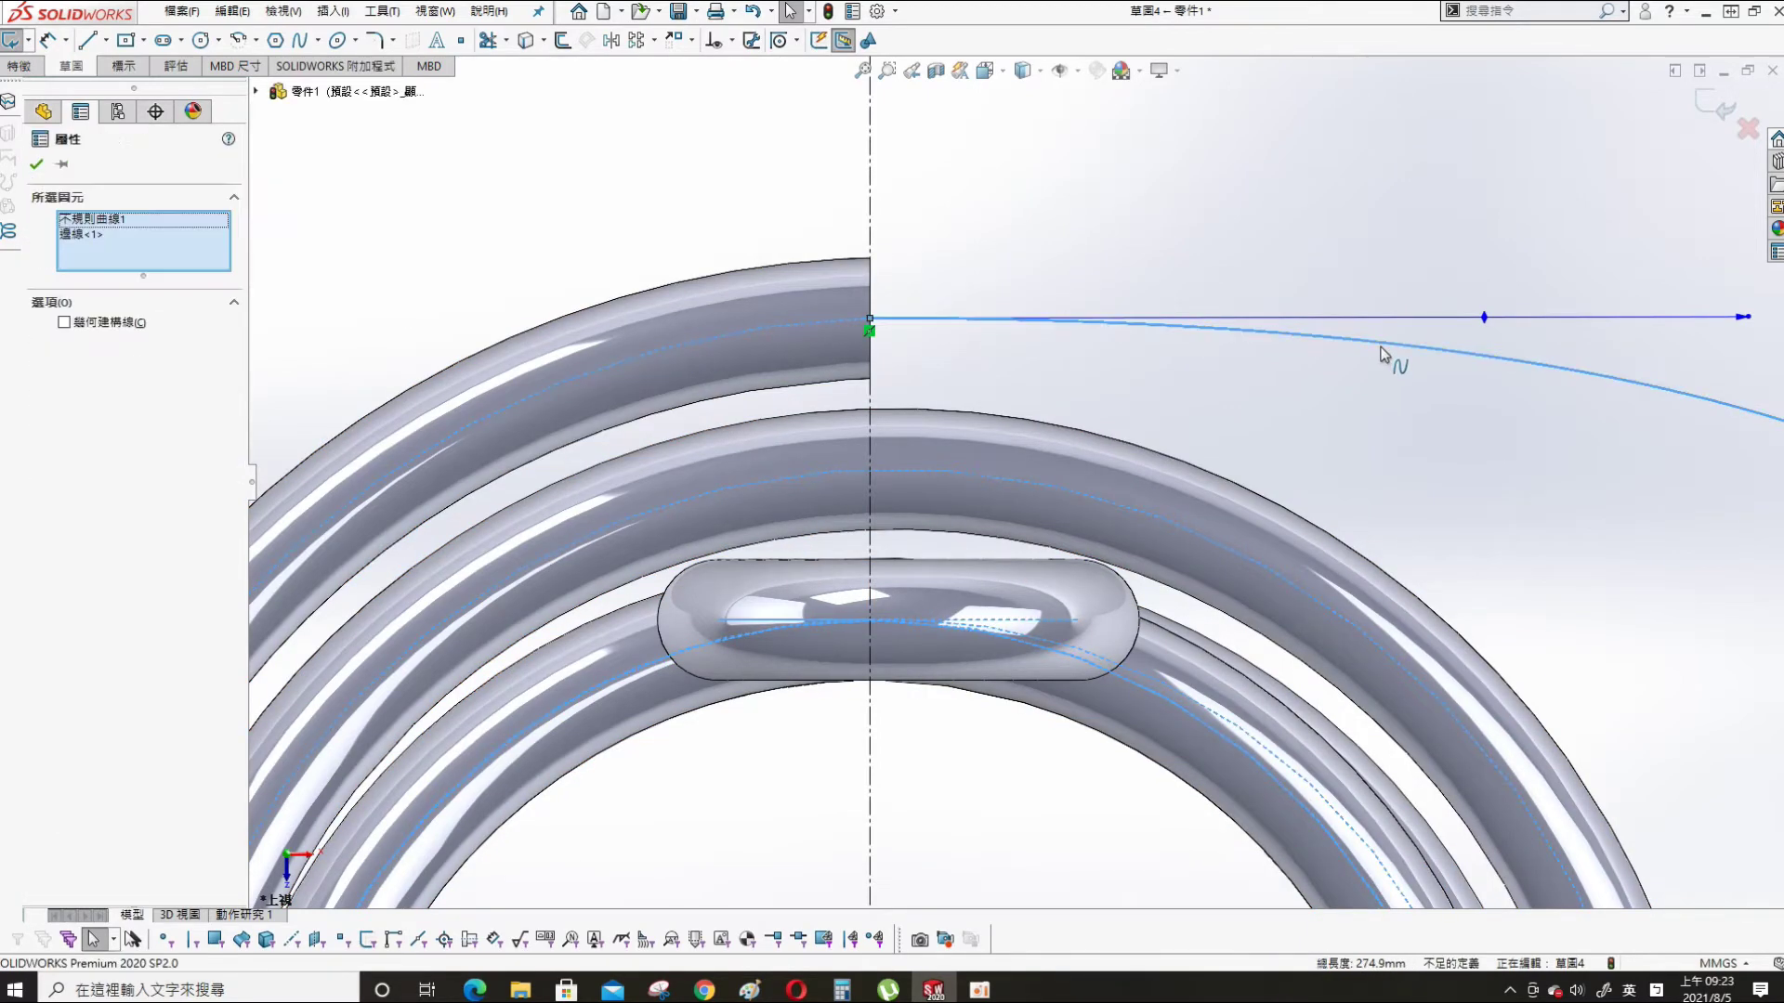
{"action": "key", "text": "Escape"}
- Set the tangent angle at the spline's start point to 0°
{"action": "left_click", "coordinate": [1484, 319]}
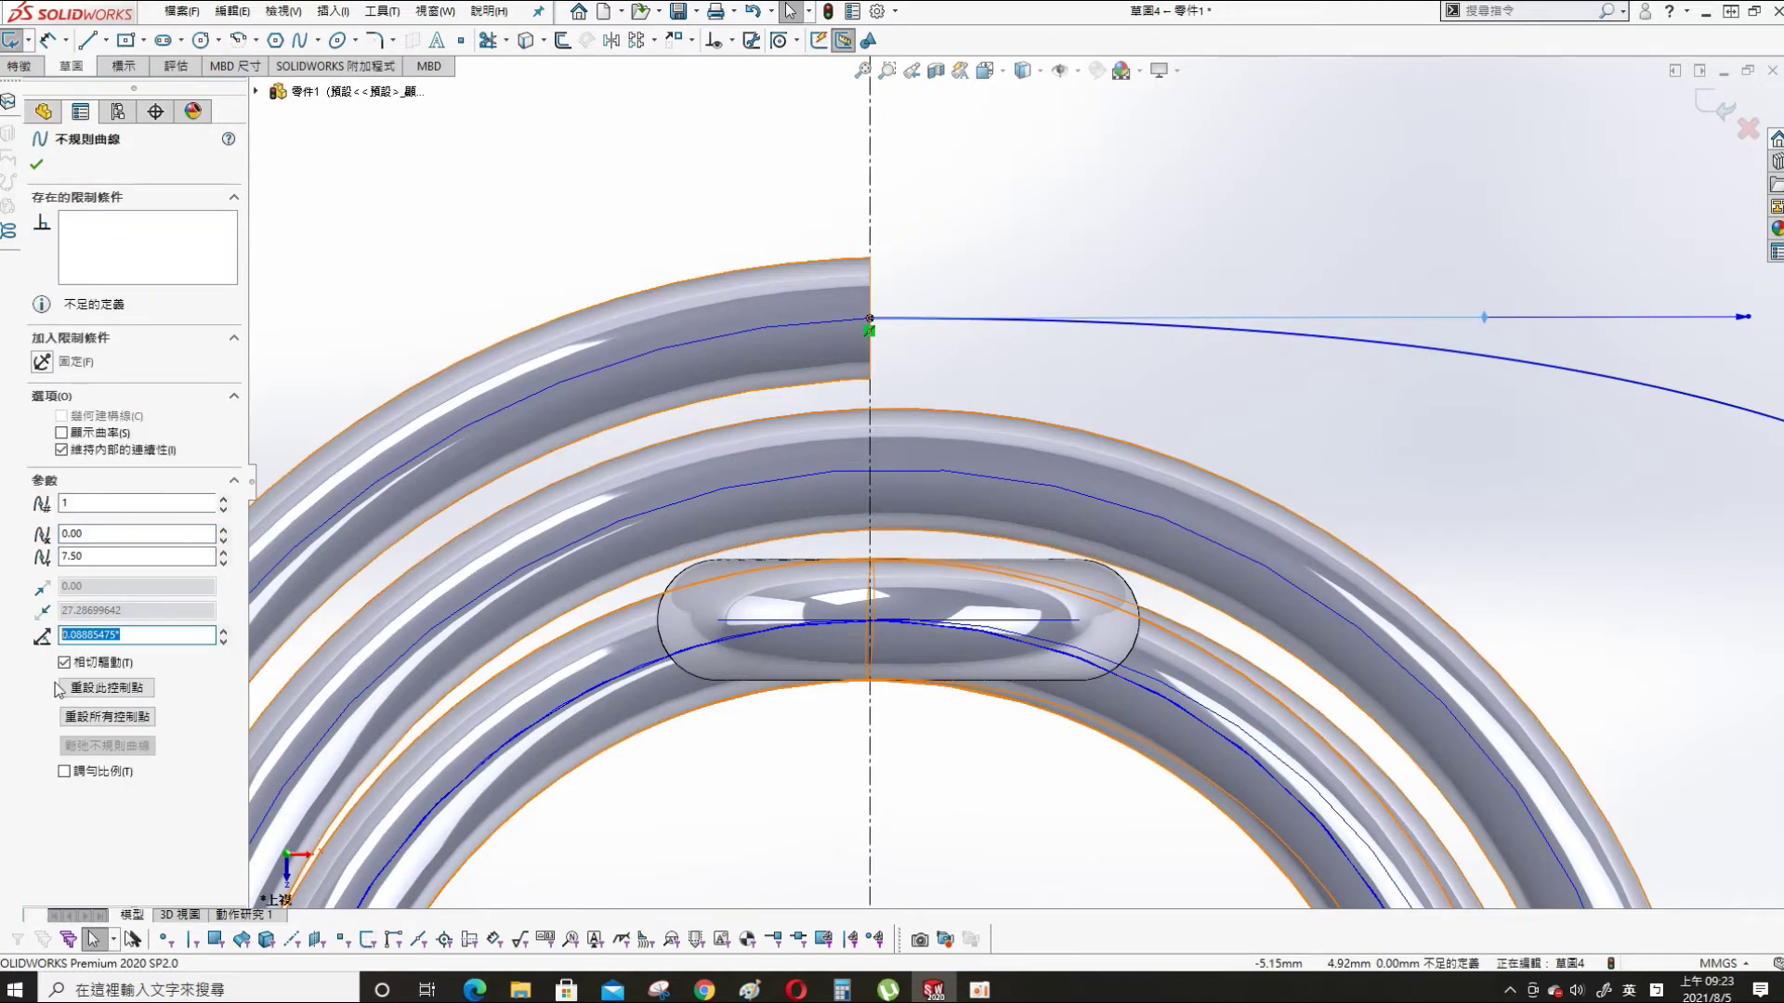
{"action": "type", "text": "0"}
{"action": "key", "text": "Return"}
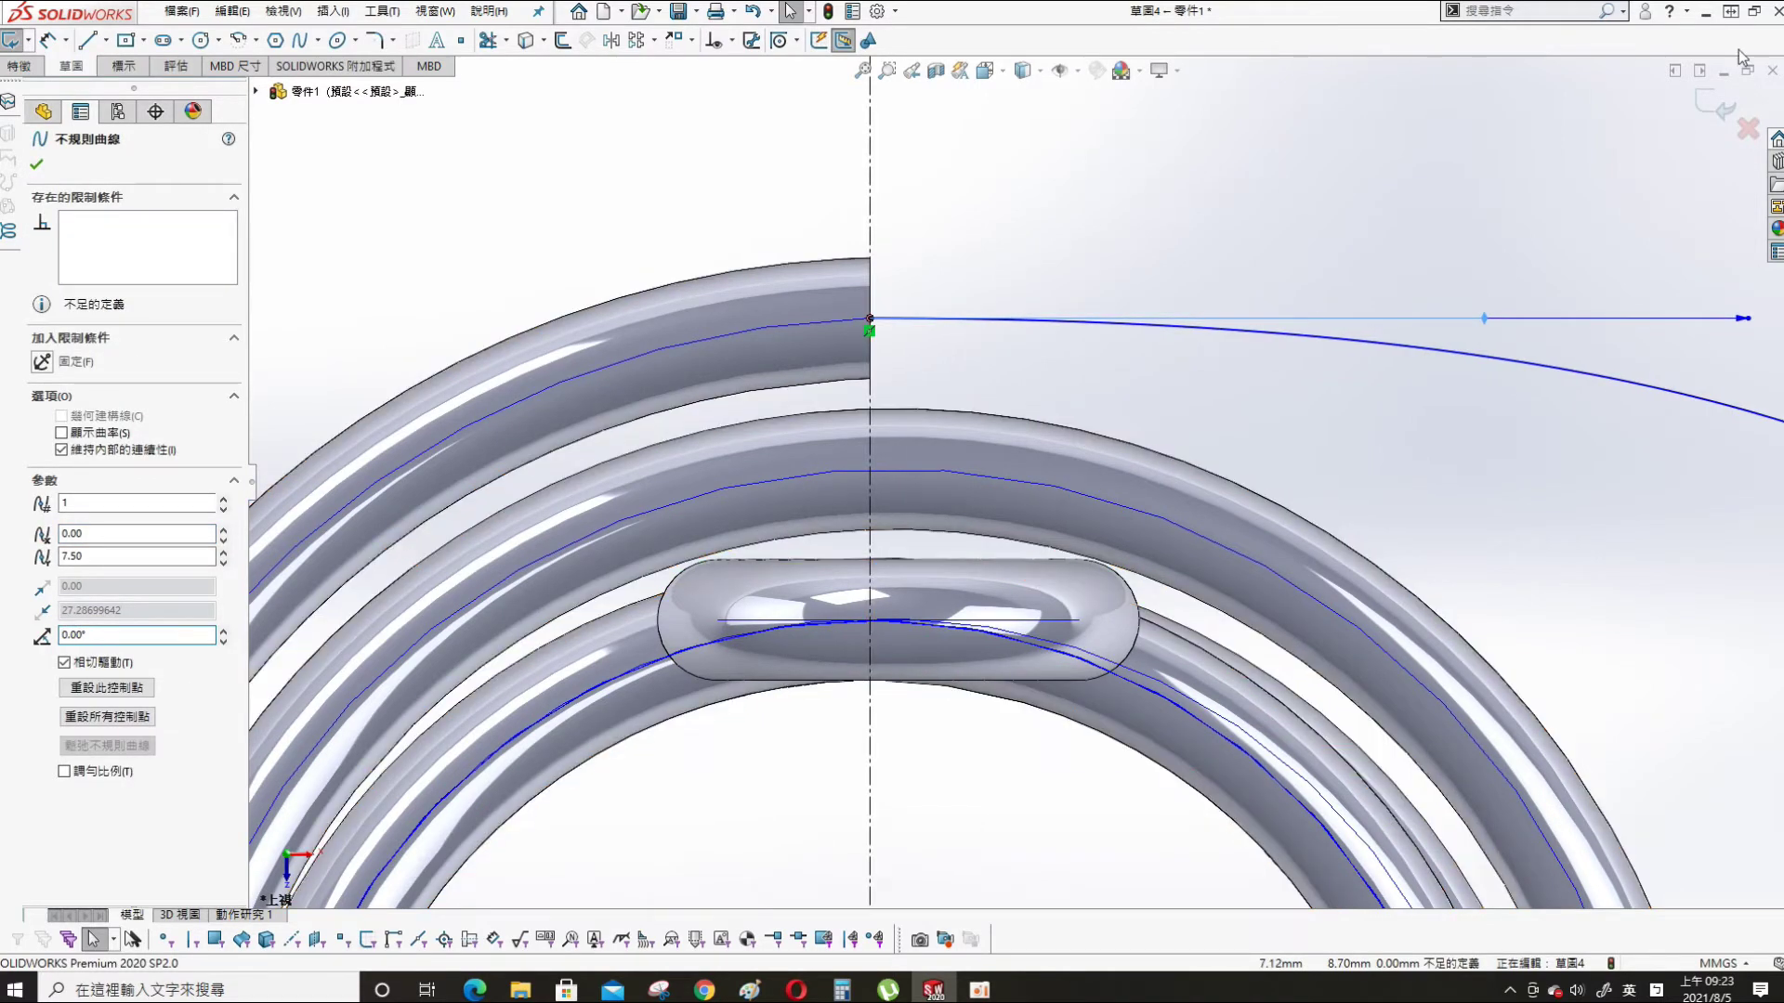
{"action": "scroll", "coordinate": [1040, 474], "scroll_direction": "up", "scroll_amount": 2}
{"action": "scroll", "coordinate": [1179, 464], "scroll_direction": "up", "scroll_amount": 3}
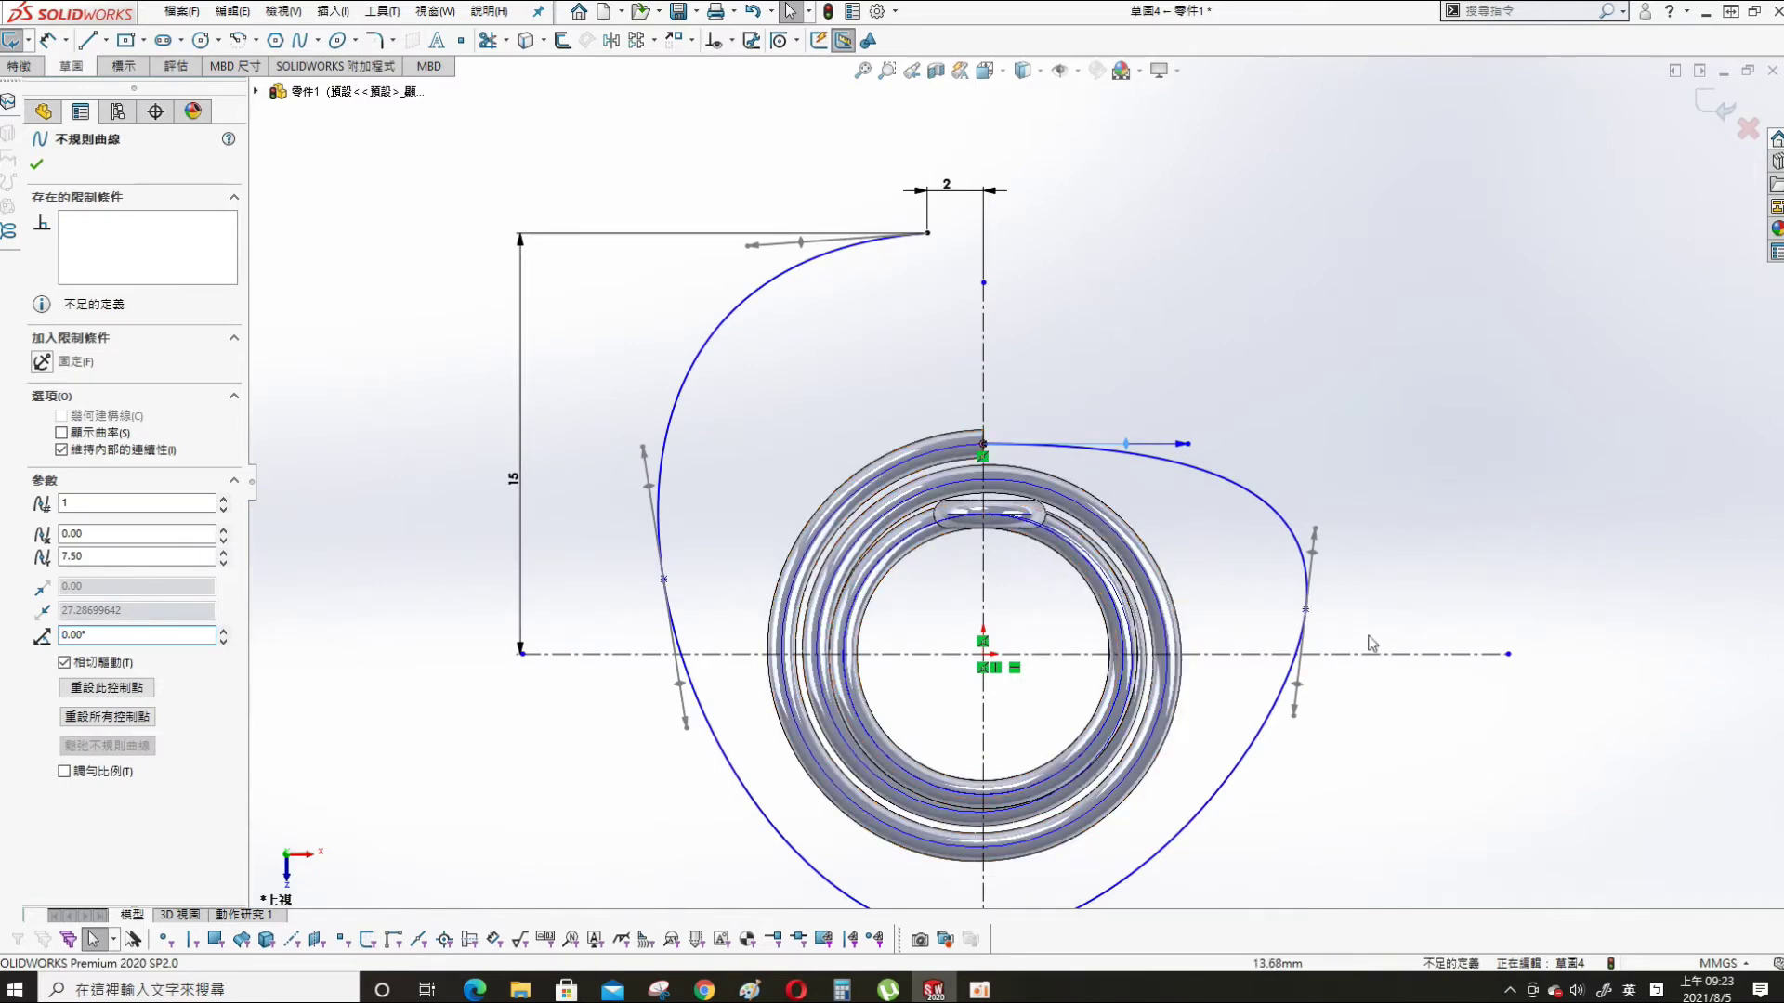
- Tilt the spline's start tangent handle slightly and set its angle back to 0°
{"action": "scroll", "coordinate": [1259, 482], "scroll_direction": "down", "scroll_amount": 2}
{"action": "left_click_drag", "start_coordinate": [1040, 423], "coordinate": [964, 423]}
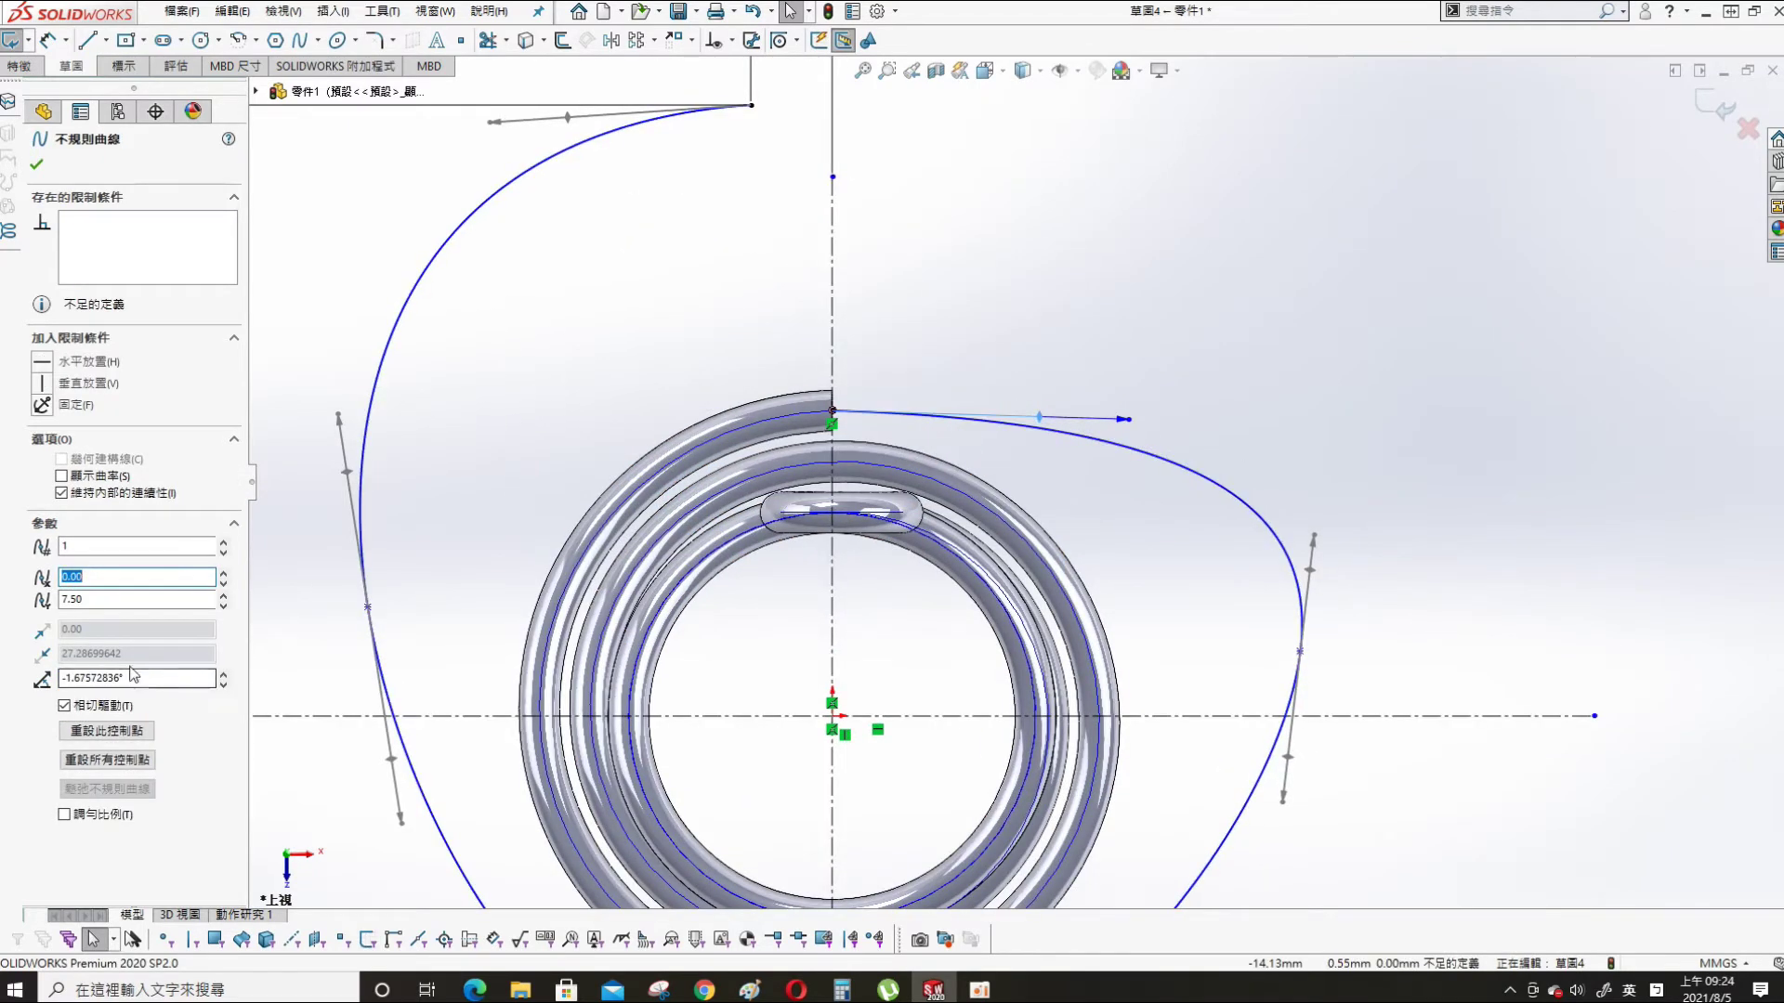
{"action": "type", "text": "0"}
{"action": "key", "text": "Return"}
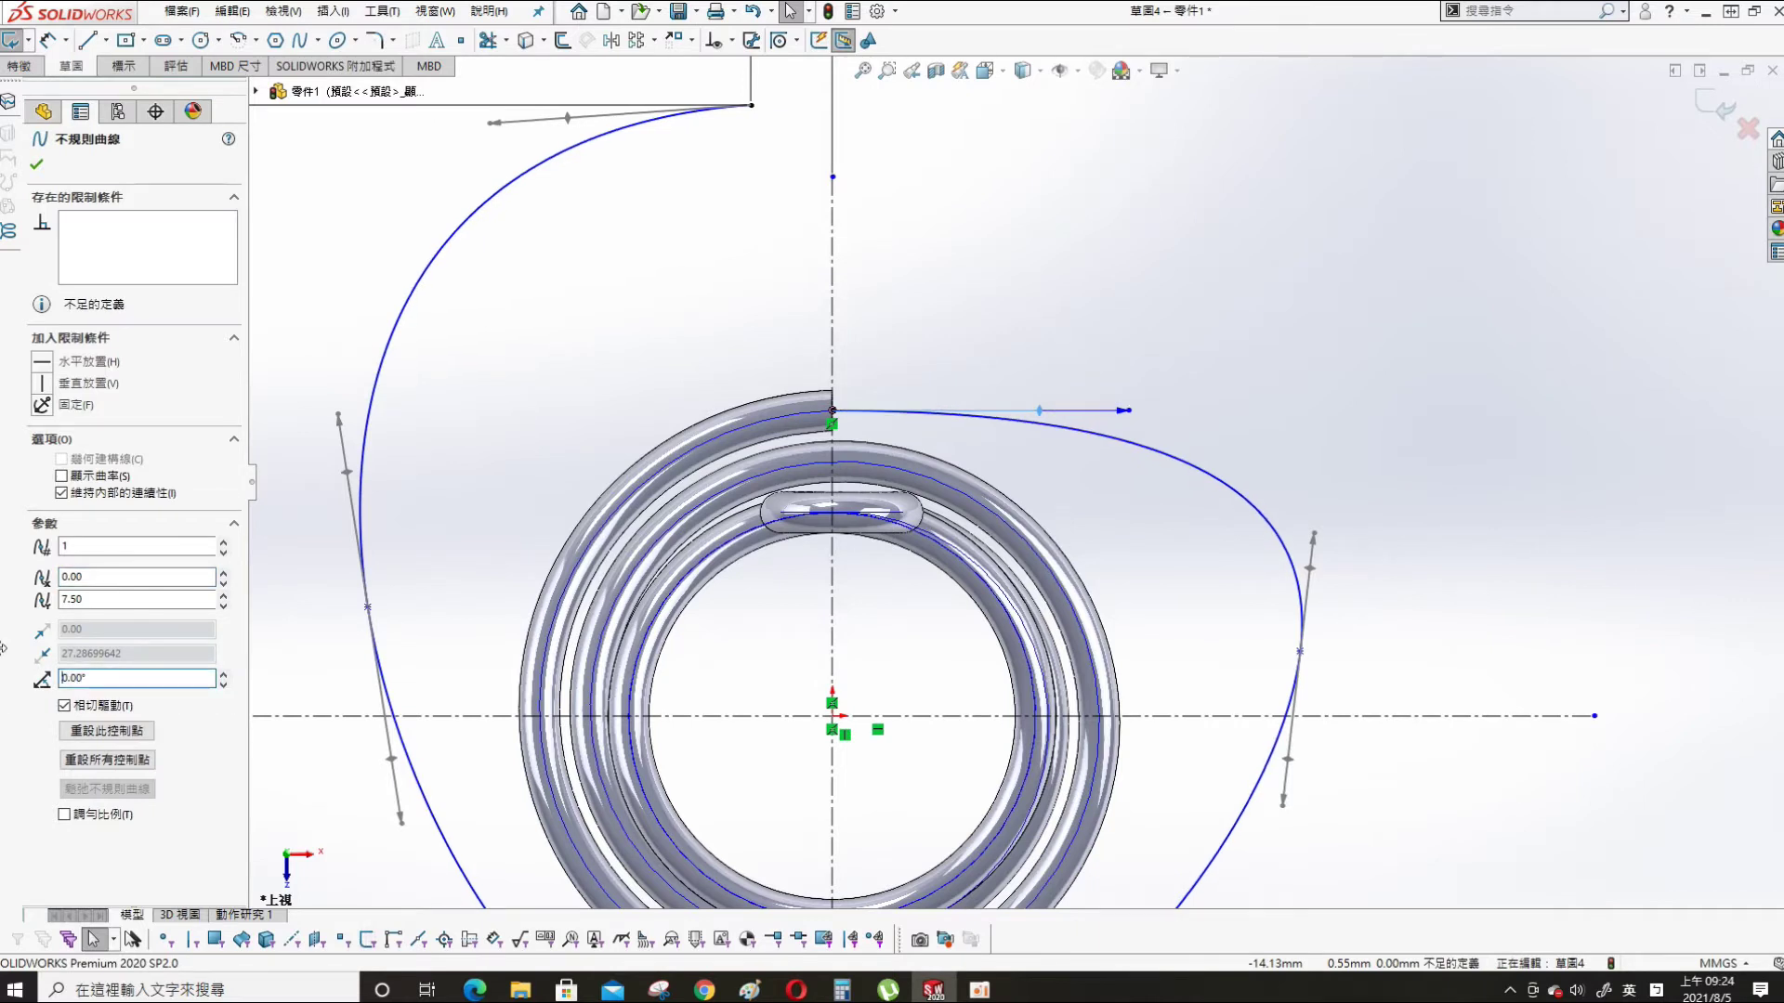
{"action": "left_click", "coordinate": [1245, 263]}
{"action": "key", "text": "s"}
{"action": "left_click", "coordinate": [1264, 299]}
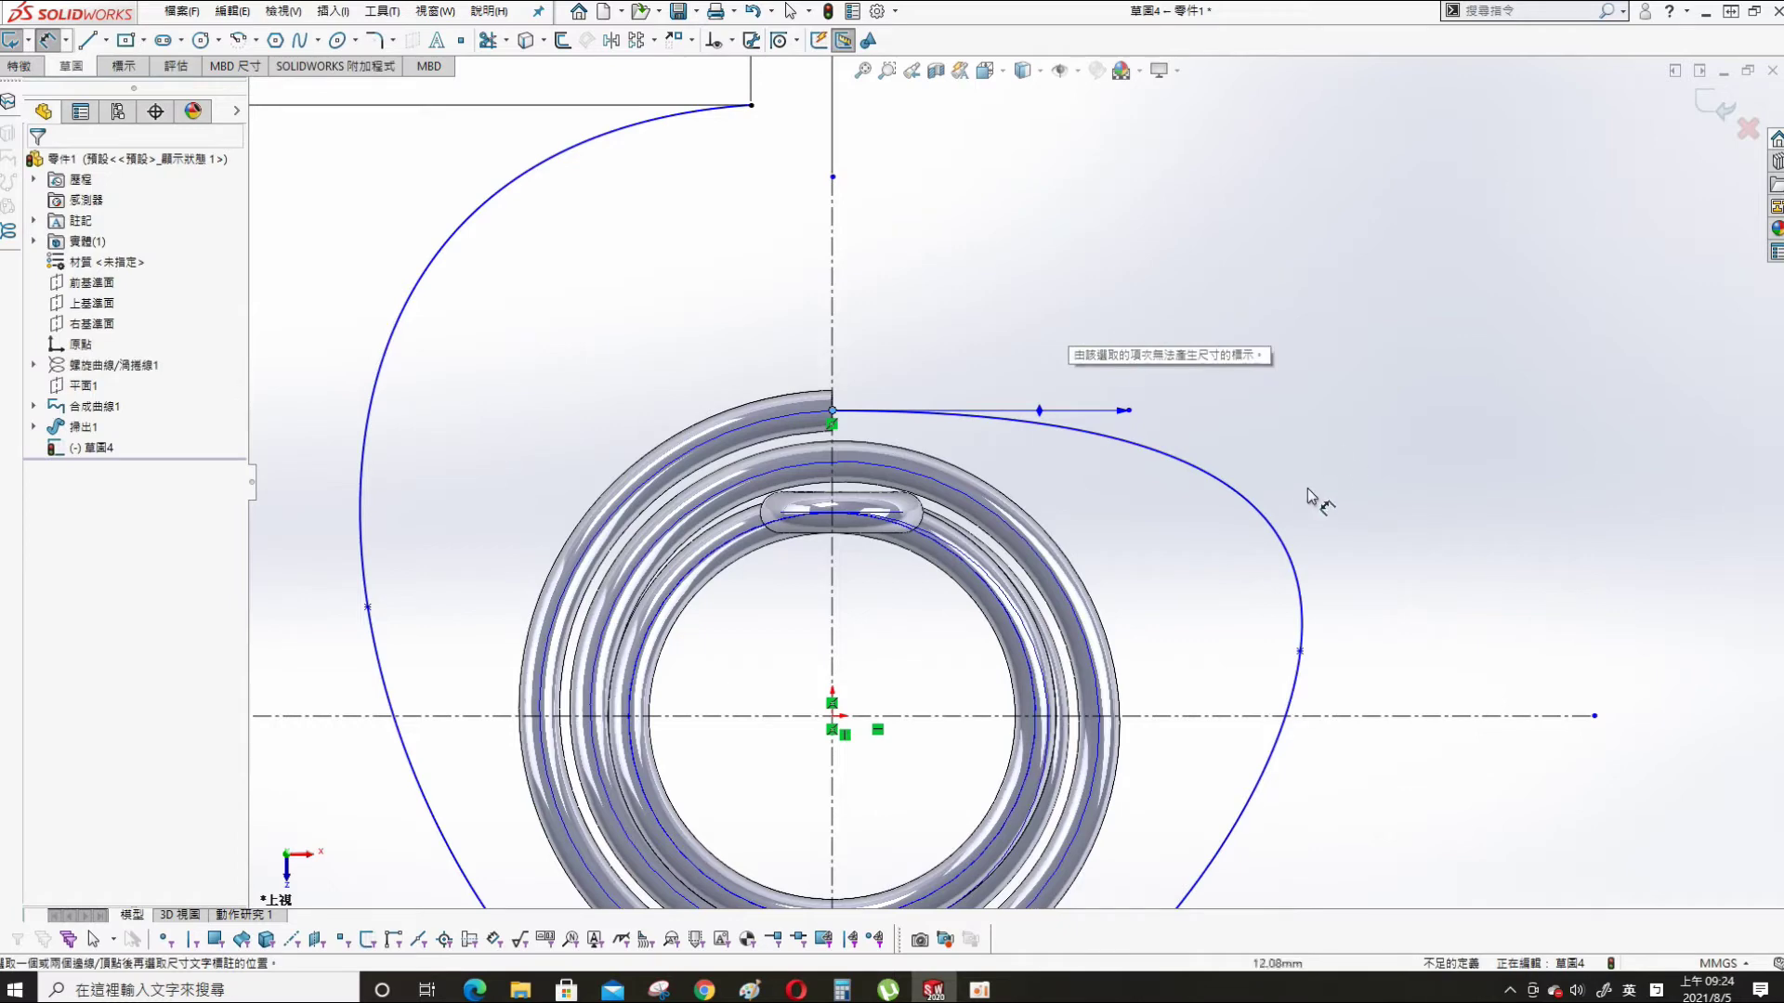
{"action": "left_click", "coordinate": [1302, 656]}
{"action": "left_click", "coordinate": [1304, 657]}
{"action": "left_click", "coordinate": [1303, 655]}
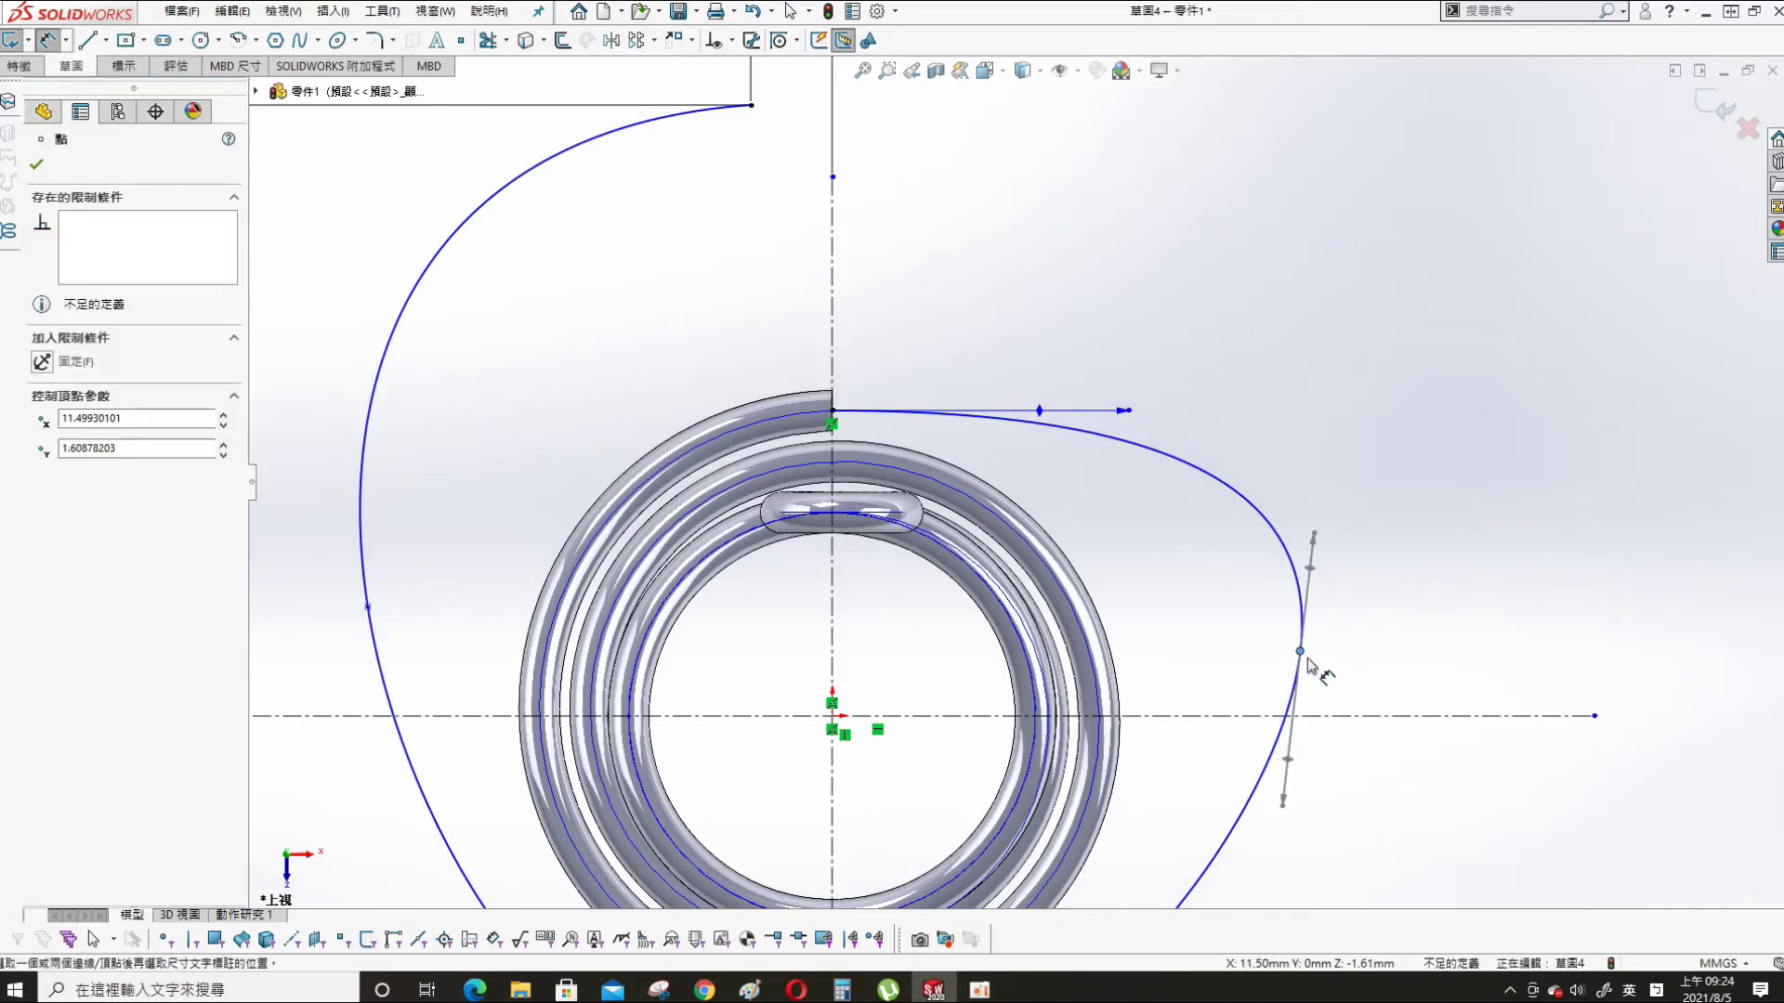
{"action": "left_click", "coordinate": [1349, 670]}
{"action": "key", "text": "f"}
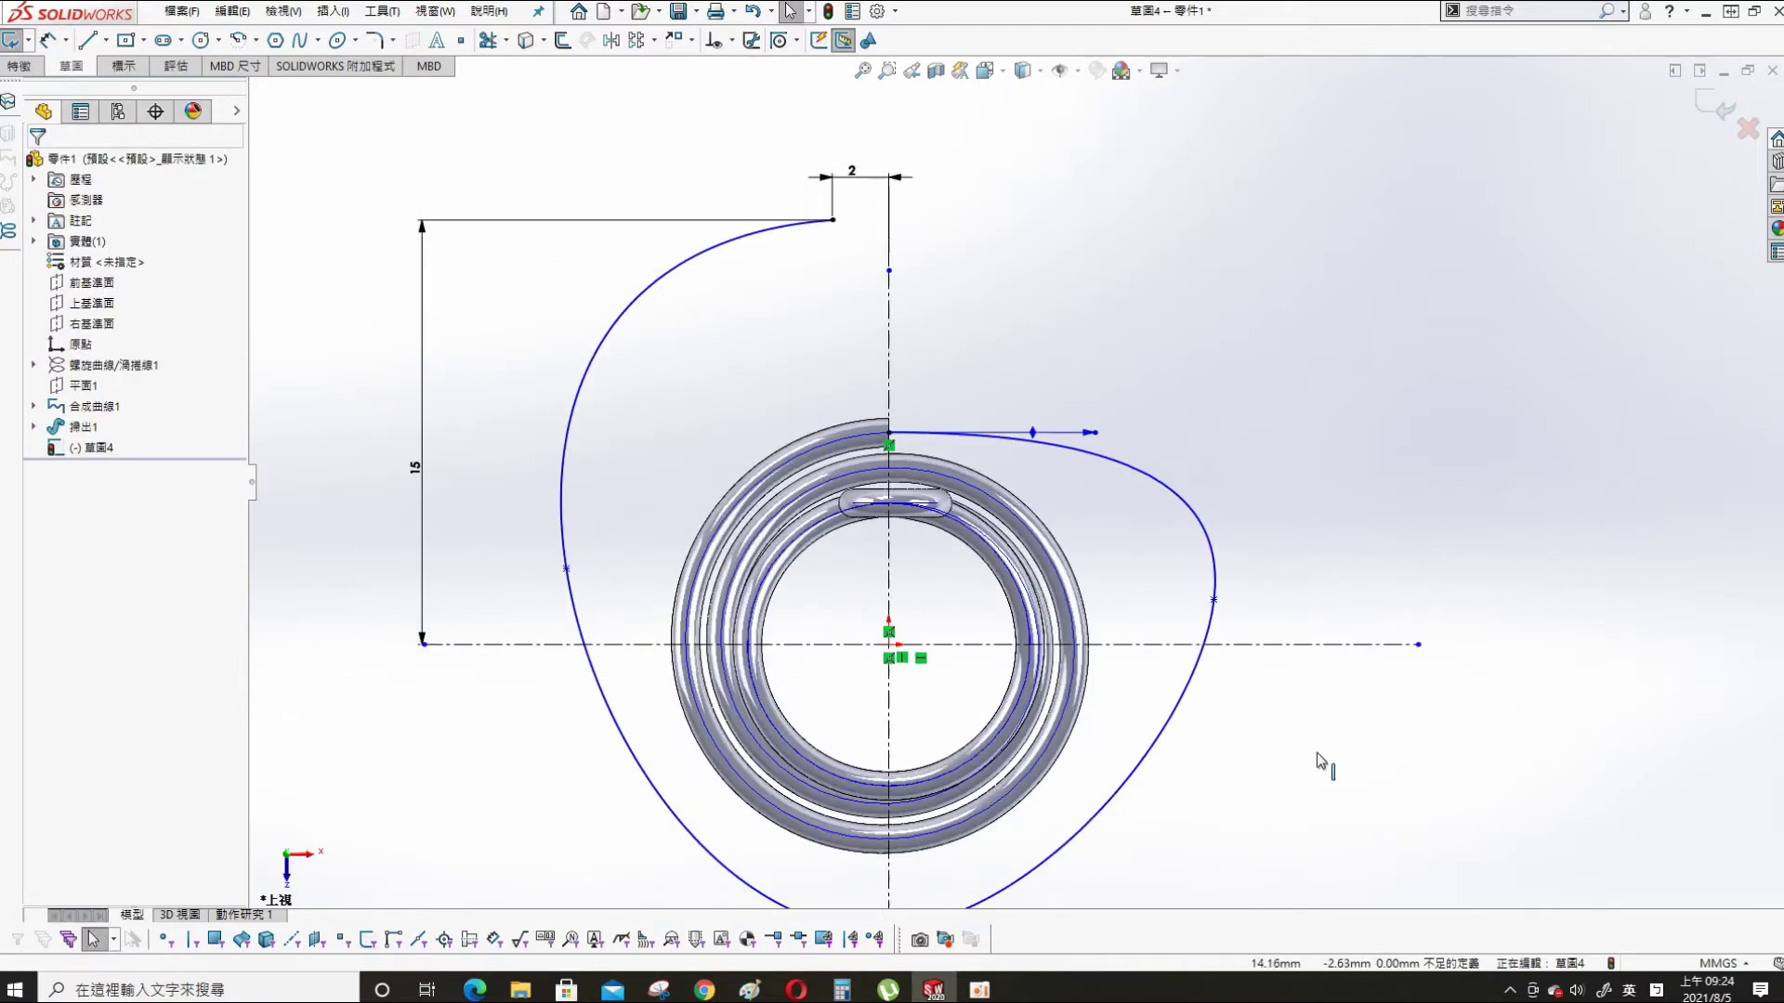
- Move the spline's right-hand point below the horizontal centerline and dimension it 6 mm from that line
{"action": "scroll", "coordinate": [1135, 551], "scroll_direction": "down", "scroll_amount": 3}
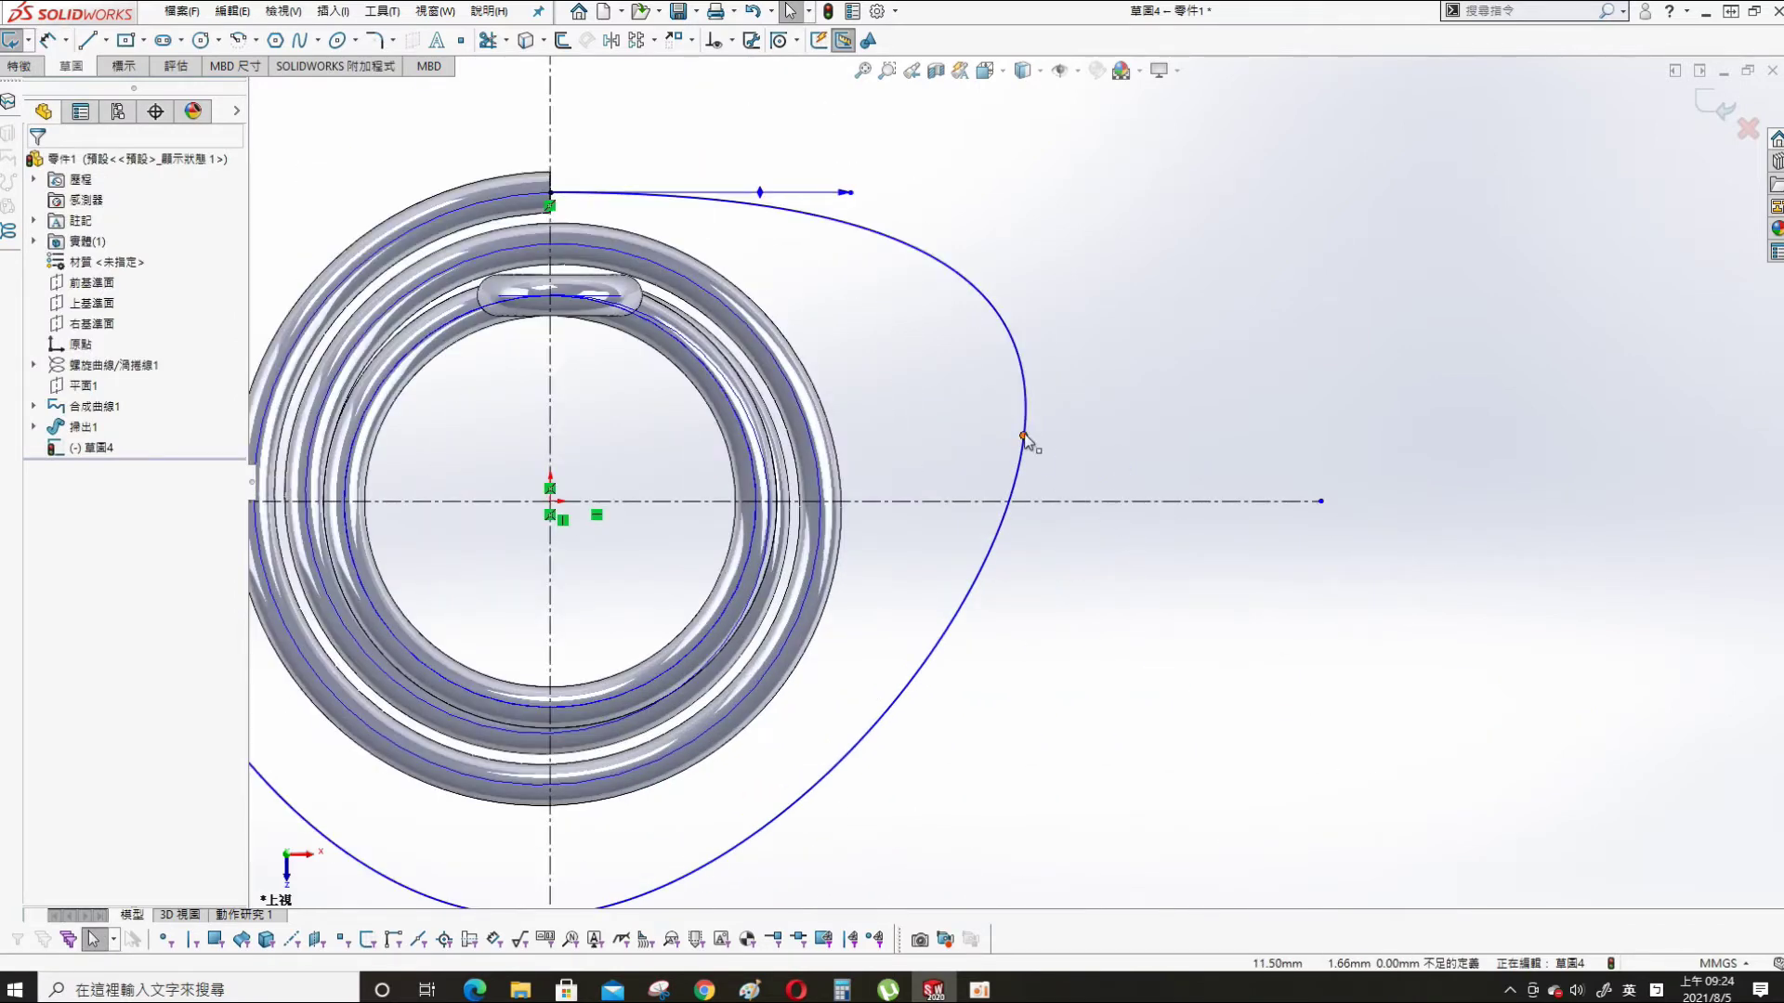
{"action": "mouse_move", "coordinate": [1023, 435]}
{"action": "left_mouse_down"}
{"action": "mouse_move", "coordinate": [1015, 557]}
{"action": "mouse_move", "coordinate": [962, 595]}
{"action": "left_mouse_up"}
{"action": "key", "text": "s"}
{"action": "left_click", "coordinate": [1306, 683]}
{"action": "left_click", "coordinate": [962, 596]}
{"action": "left_click", "coordinate": [1087, 501]}
{"action": "left_click", "coordinate": [1103, 554]}
{"action": "type", "text": "6"}
{"action": "key", "text": "Return"}
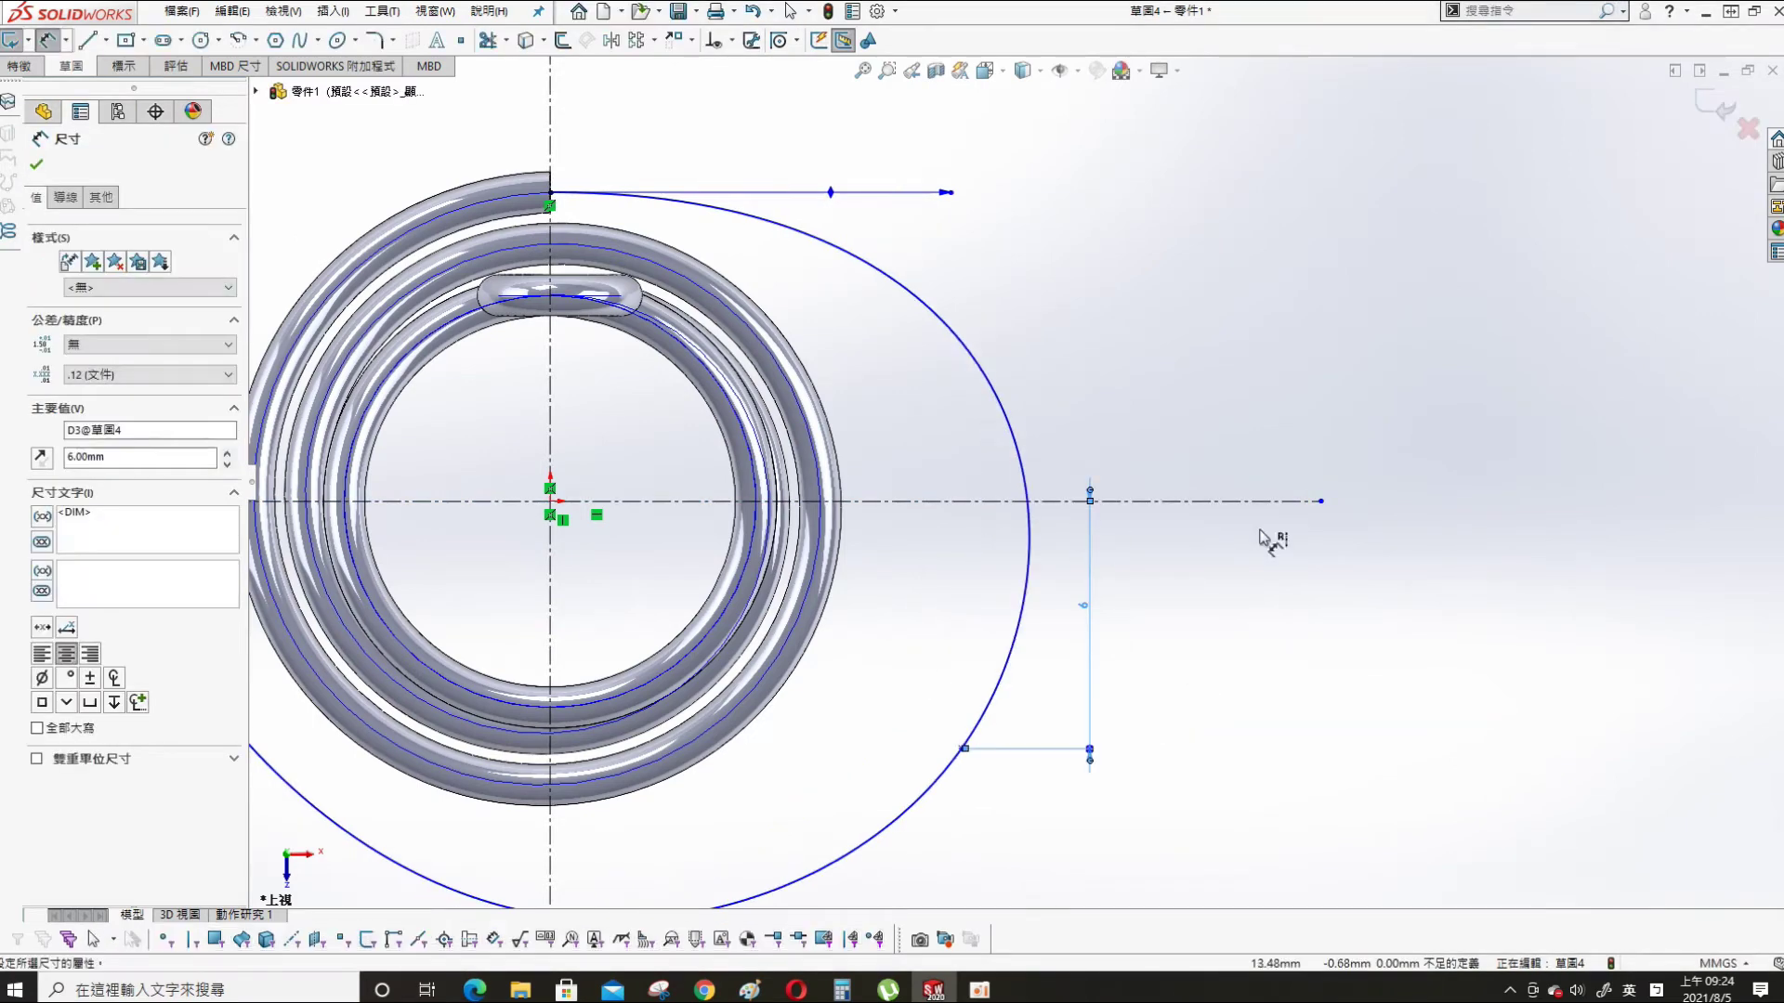
- Dimension the spline's lower-right point 10 mm from the vertical centerline
{"action": "left_click", "coordinate": [963, 751]}
{"action": "left_click", "coordinate": [551, 842]}
{"action": "left_click", "coordinate": [685, 821]}
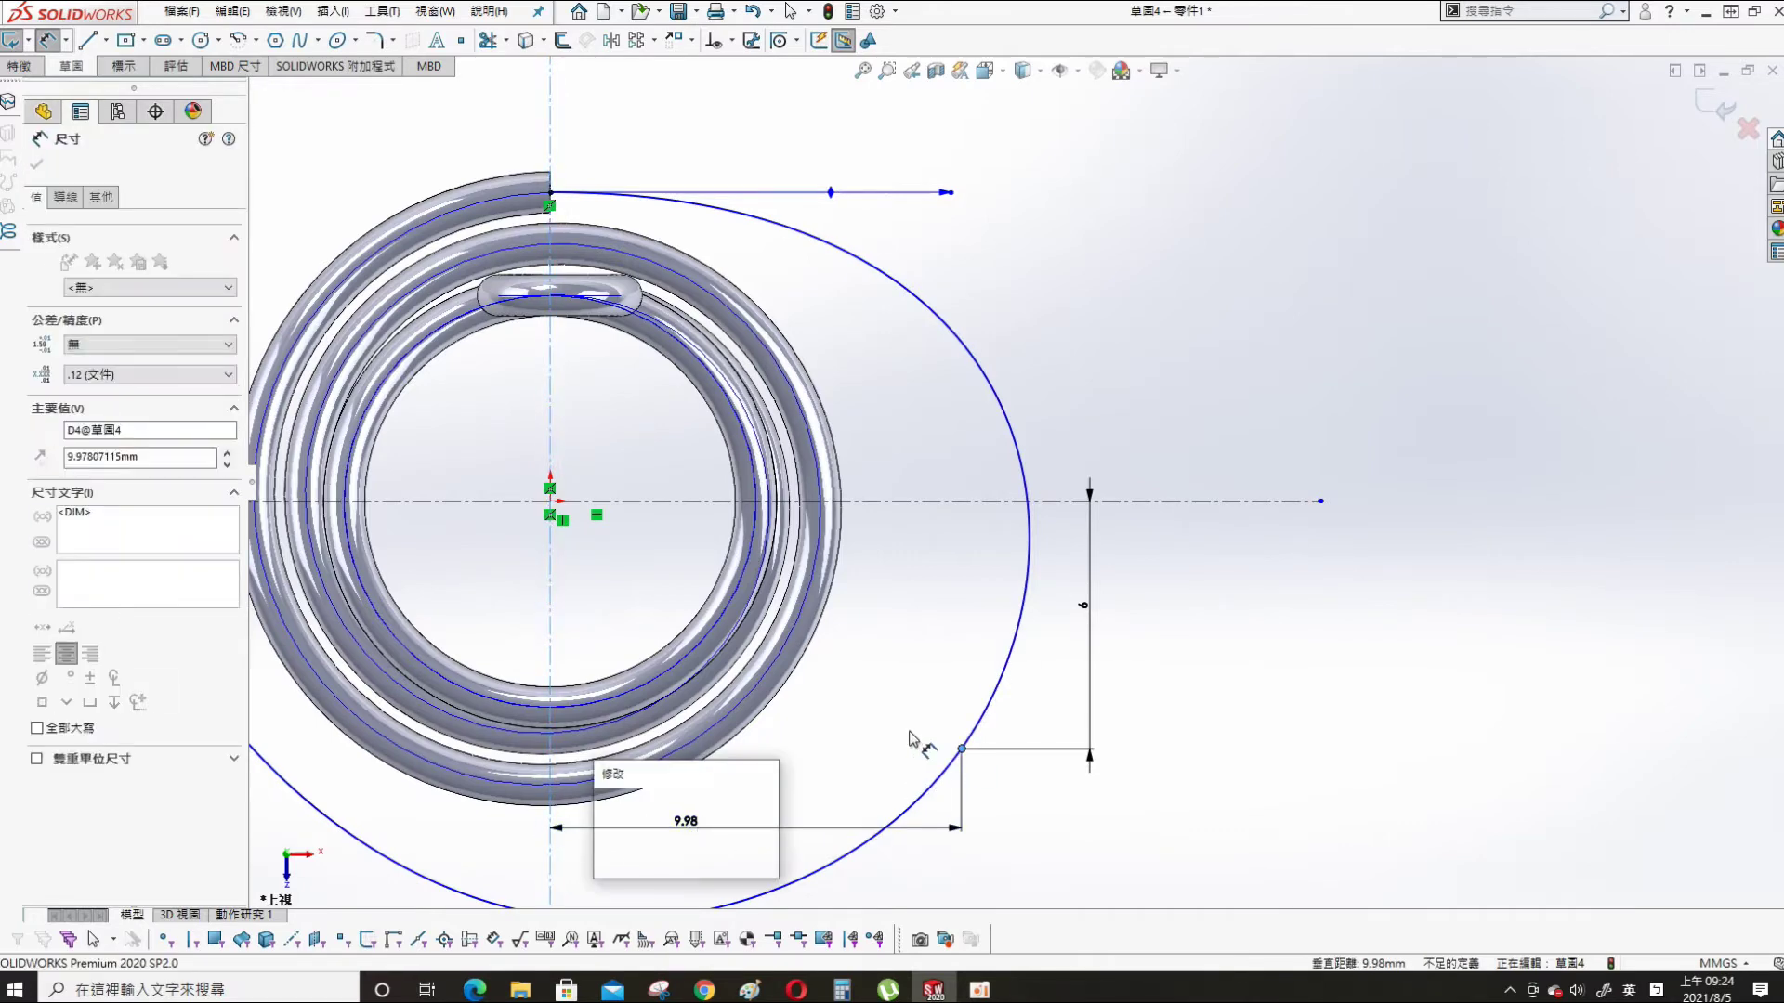
{"action": "type", "text": "10"}
{"action": "key", "text": "Return"}
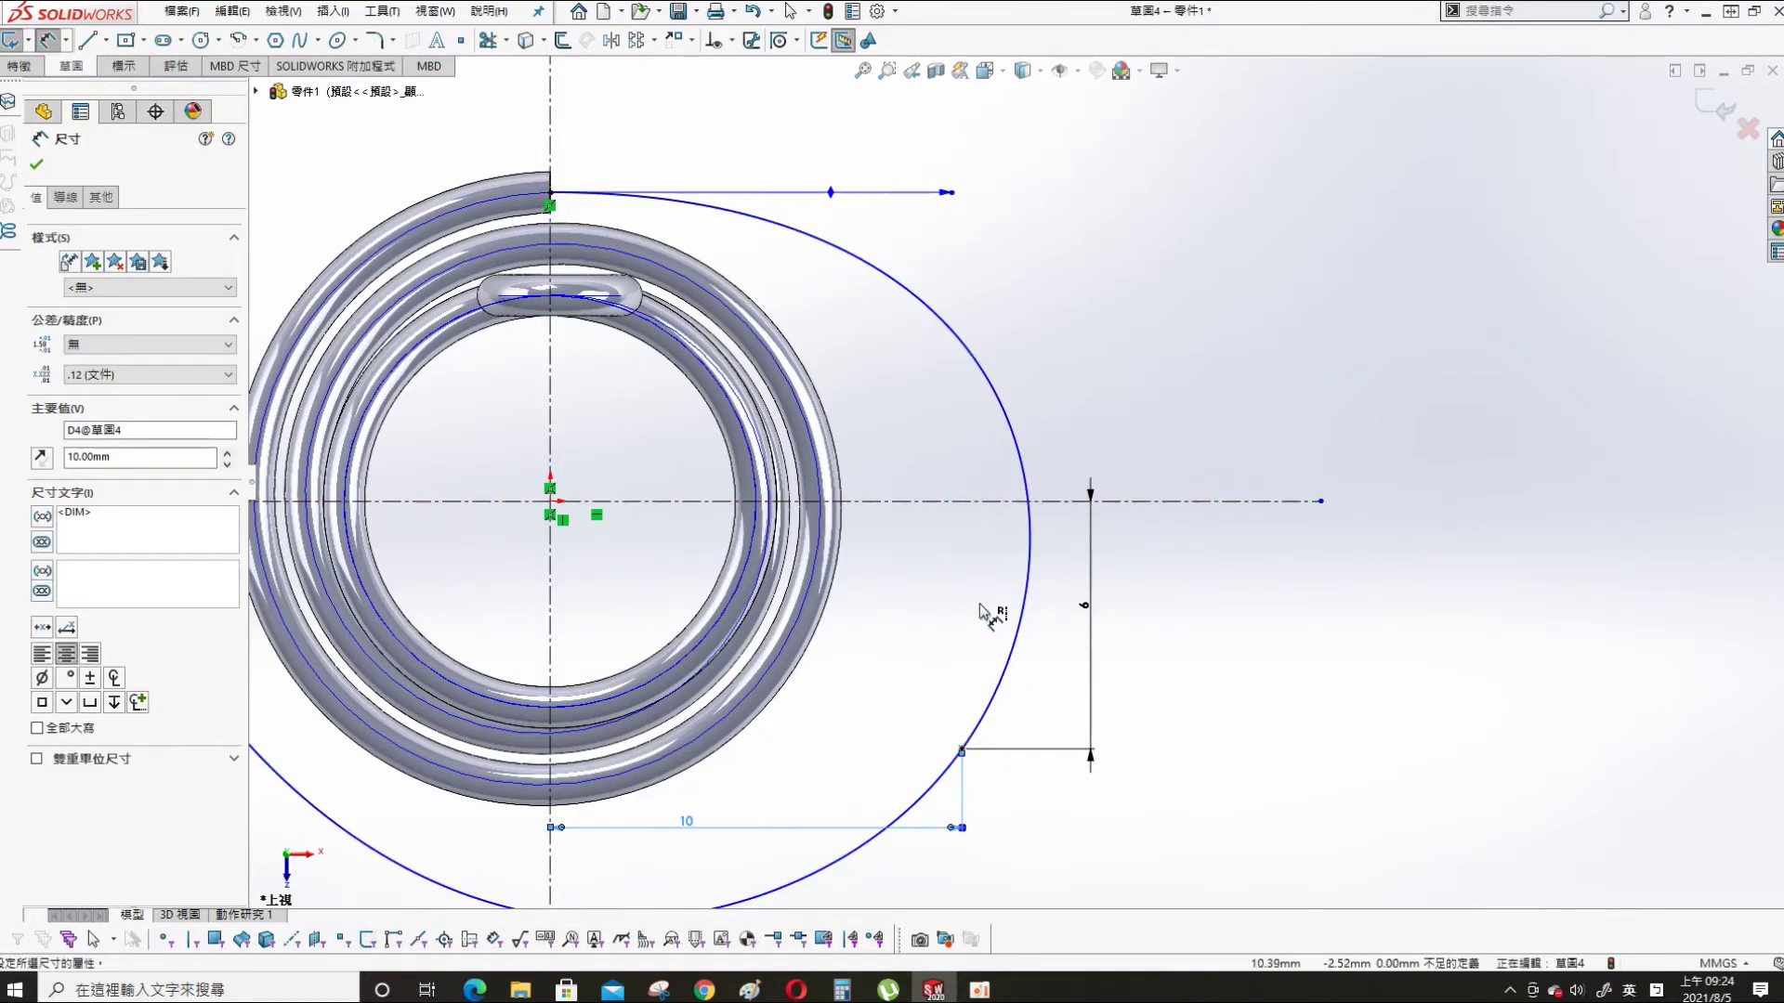
- Detach the spline's bottom point from the vertical centerline and move it about 3.4 mm to the left
{"action": "scroll", "coordinate": [1083, 696], "scroll_direction": "up", "scroll_amount": 2}
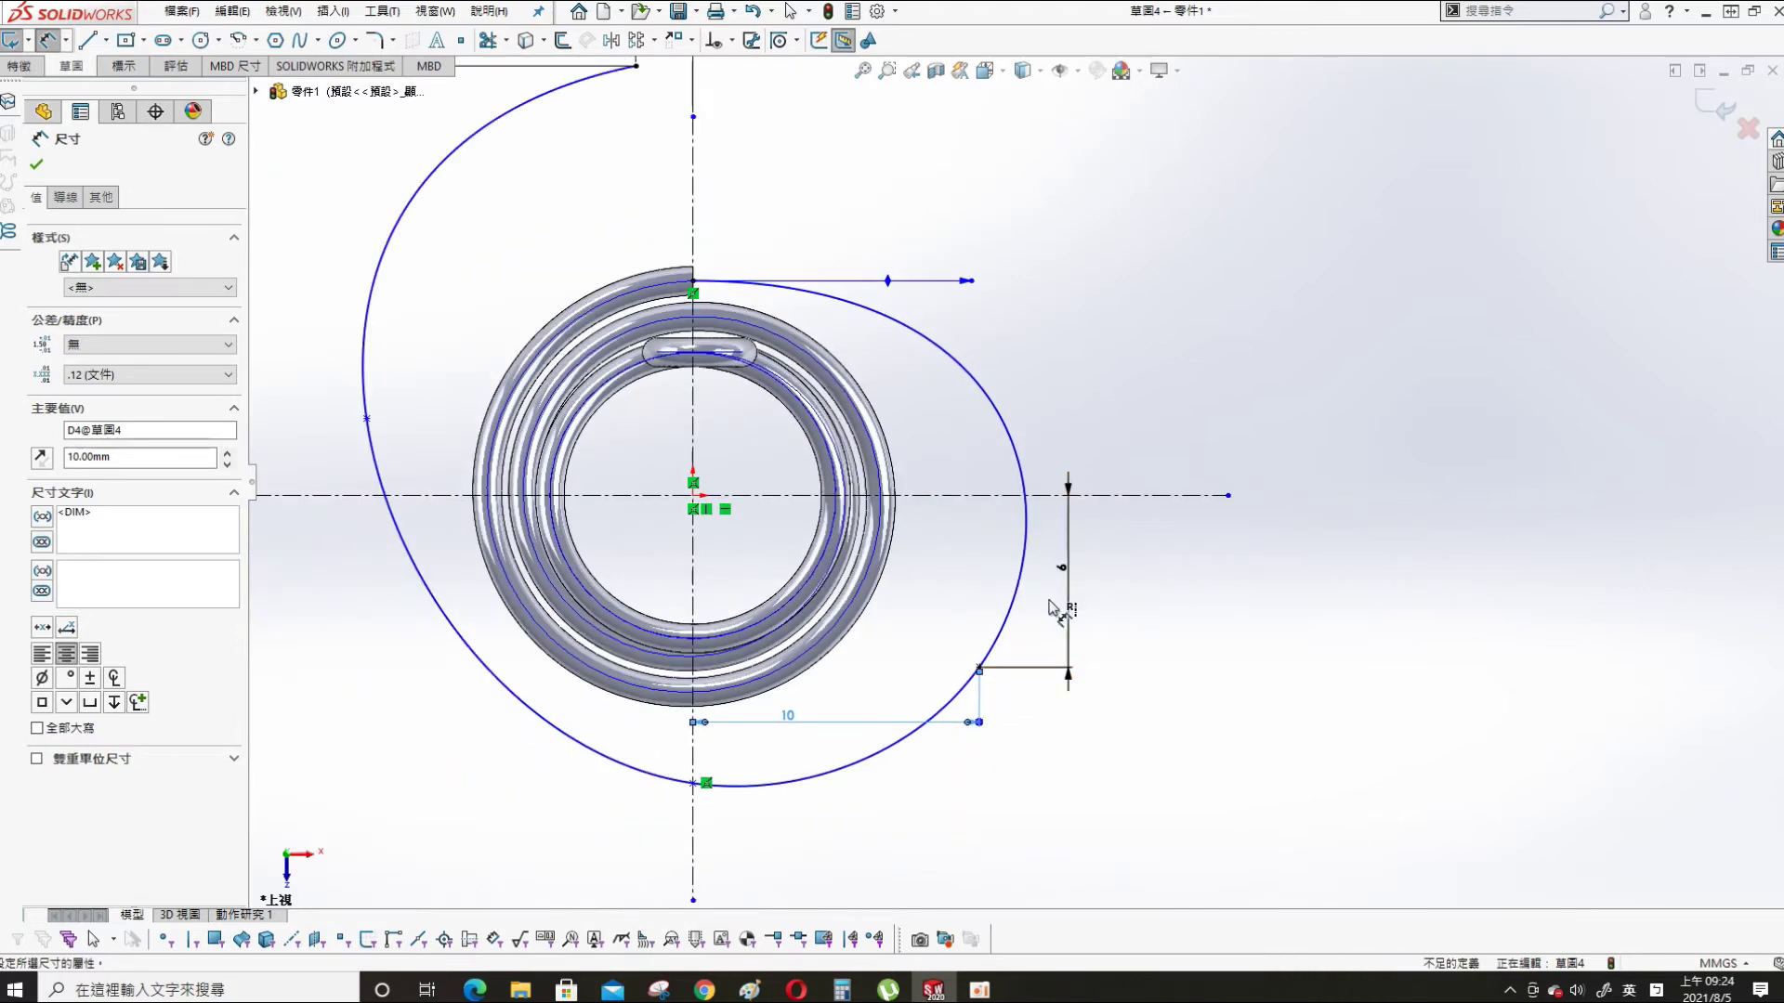
{"action": "scroll", "coordinate": [955, 745], "scroll_direction": "down", "scroll_amount": 2}
{"action": "key", "text": "Escape"}
{"action": "key", "text": "Escape"}
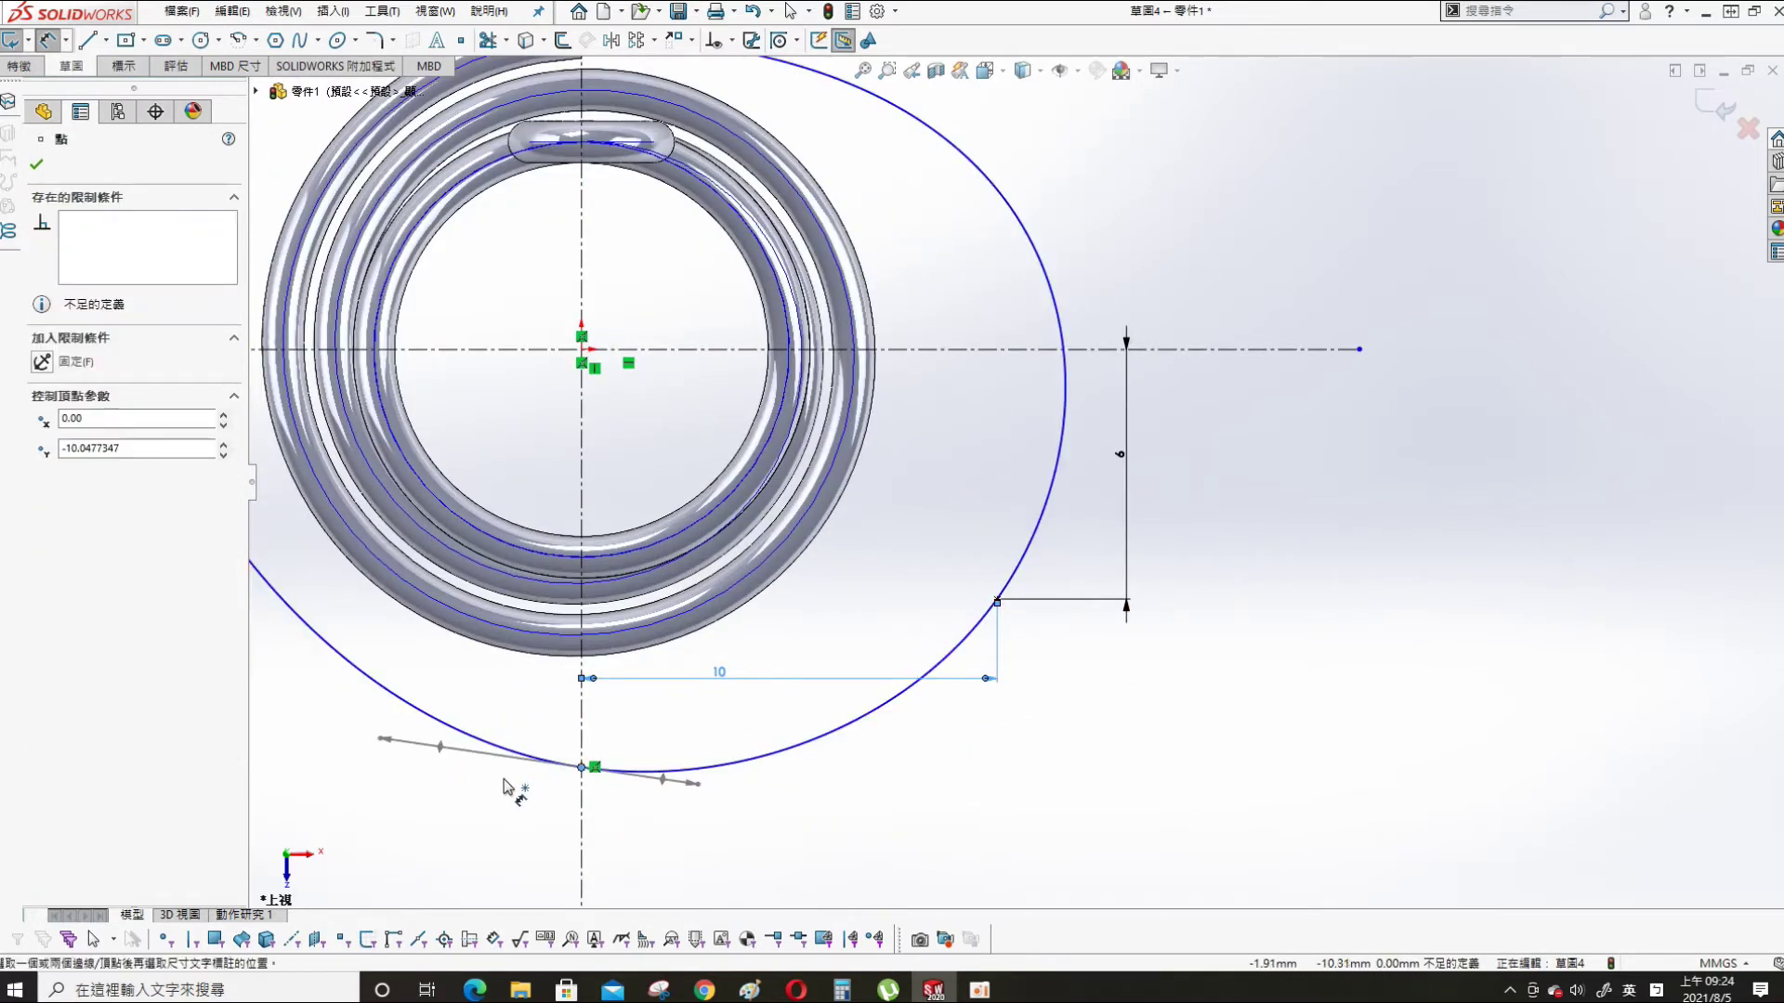
{"action": "left_click", "coordinate": [582, 768]}
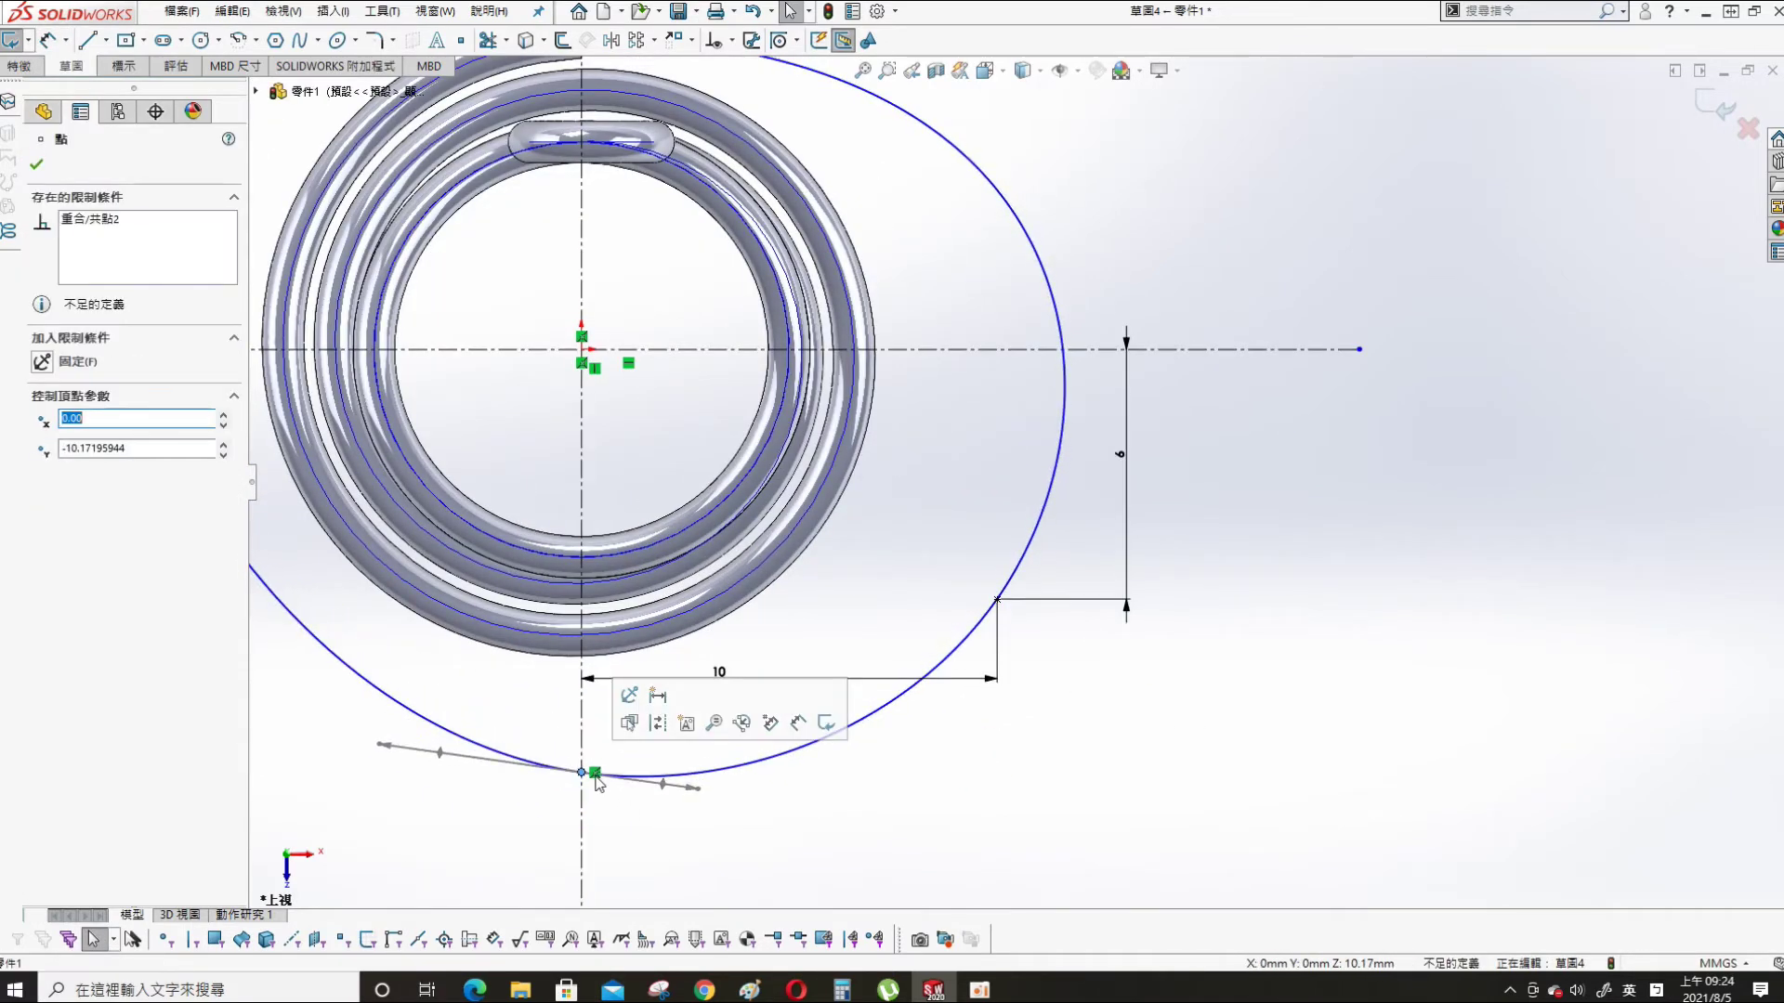
{"action": "left_click_drag", "start_coordinate": [583, 771], "coordinate": [439, 807]}
{"action": "scroll", "coordinate": [780, 834], "scroll_direction": "up", "scroll_amount": 3}
{"action": "scroll", "coordinate": [781, 835], "scroll_direction": "down", "scroll_amount": 2}
- Dimension the spline's bottom point 16 mm below the horizontal centerline
{"action": "key", "text": "s"}
{"action": "left_click", "coordinate": [670, 743]}
{"action": "left_click", "coordinate": [525, 307]}
{"action": "left_click", "coordinate": [668, 625]}
{"action": "left_click", "coordinate": [418, 473]}
{"action": "type", "text": "16"}
{"action": "key", "text": "Return"}
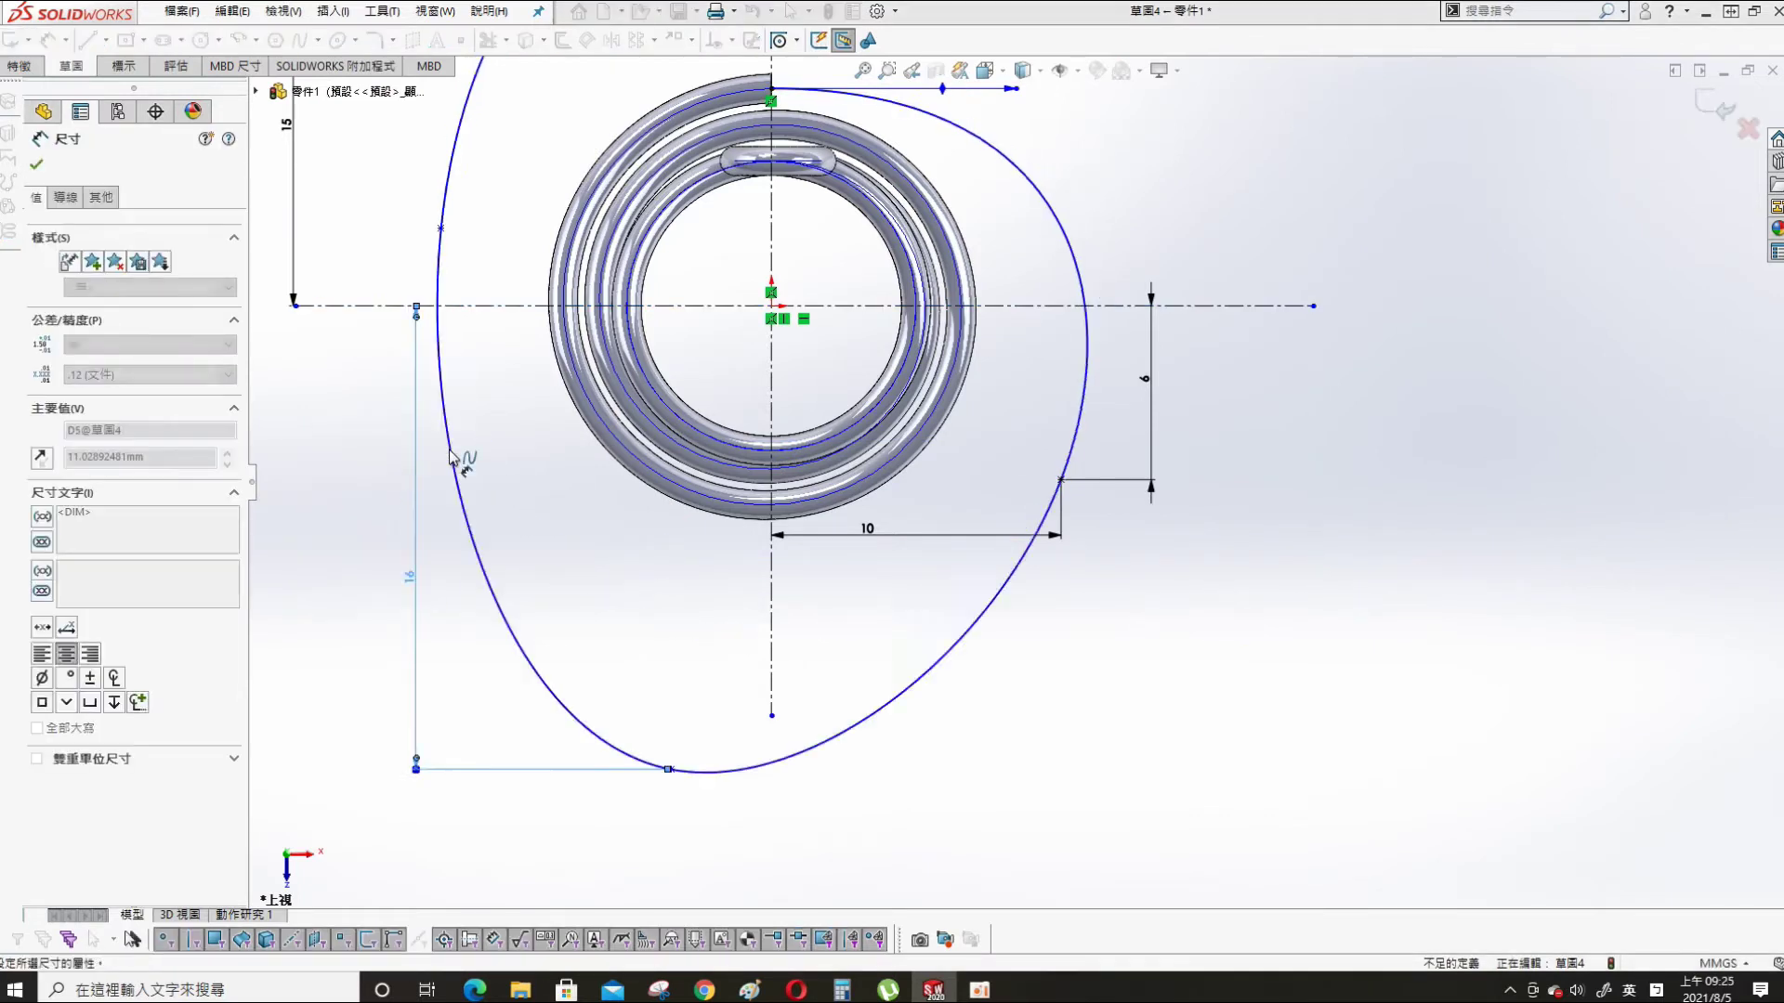
- Dimension the spline's bottom point 10 mm to the left of the vertical centerline
{"action": "left_click", "coordinate": [671, 769]}
{"action": "left_click", "coordinate": [771, 738]}
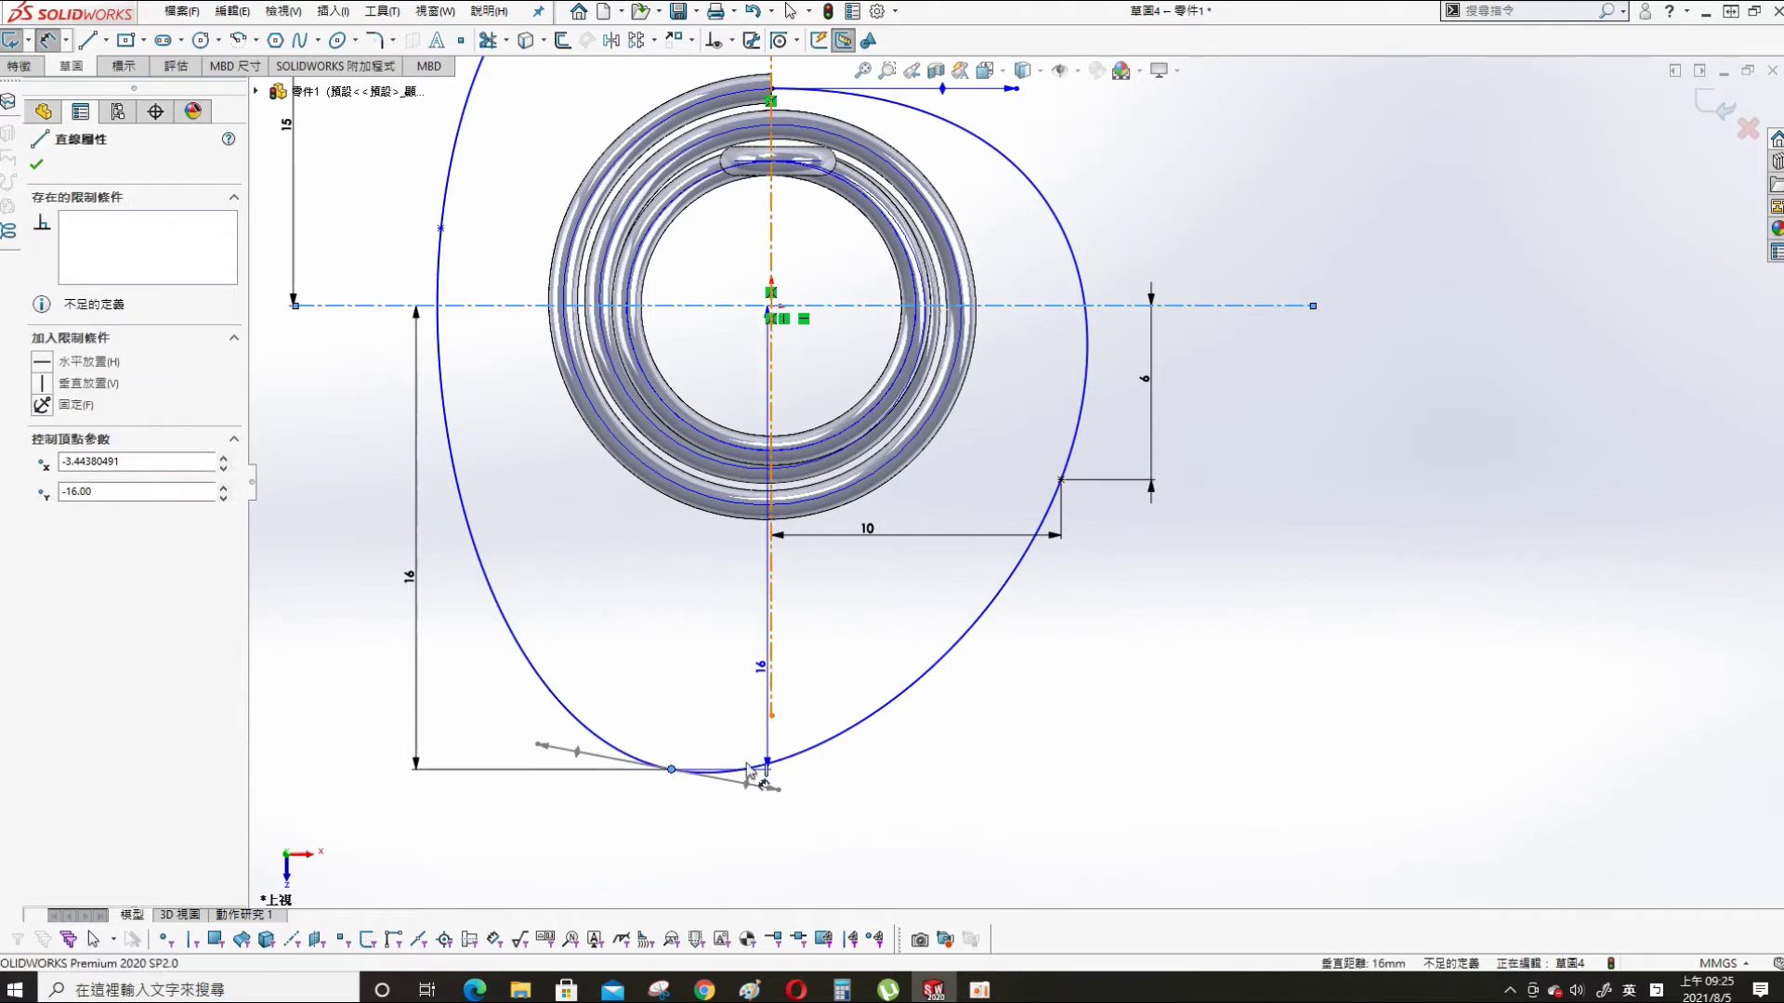
{"action": "left_click", "coordinate": [721, 815]}
{"action": "type", "text": "10"}
{"action": "key", "text": "Return"}
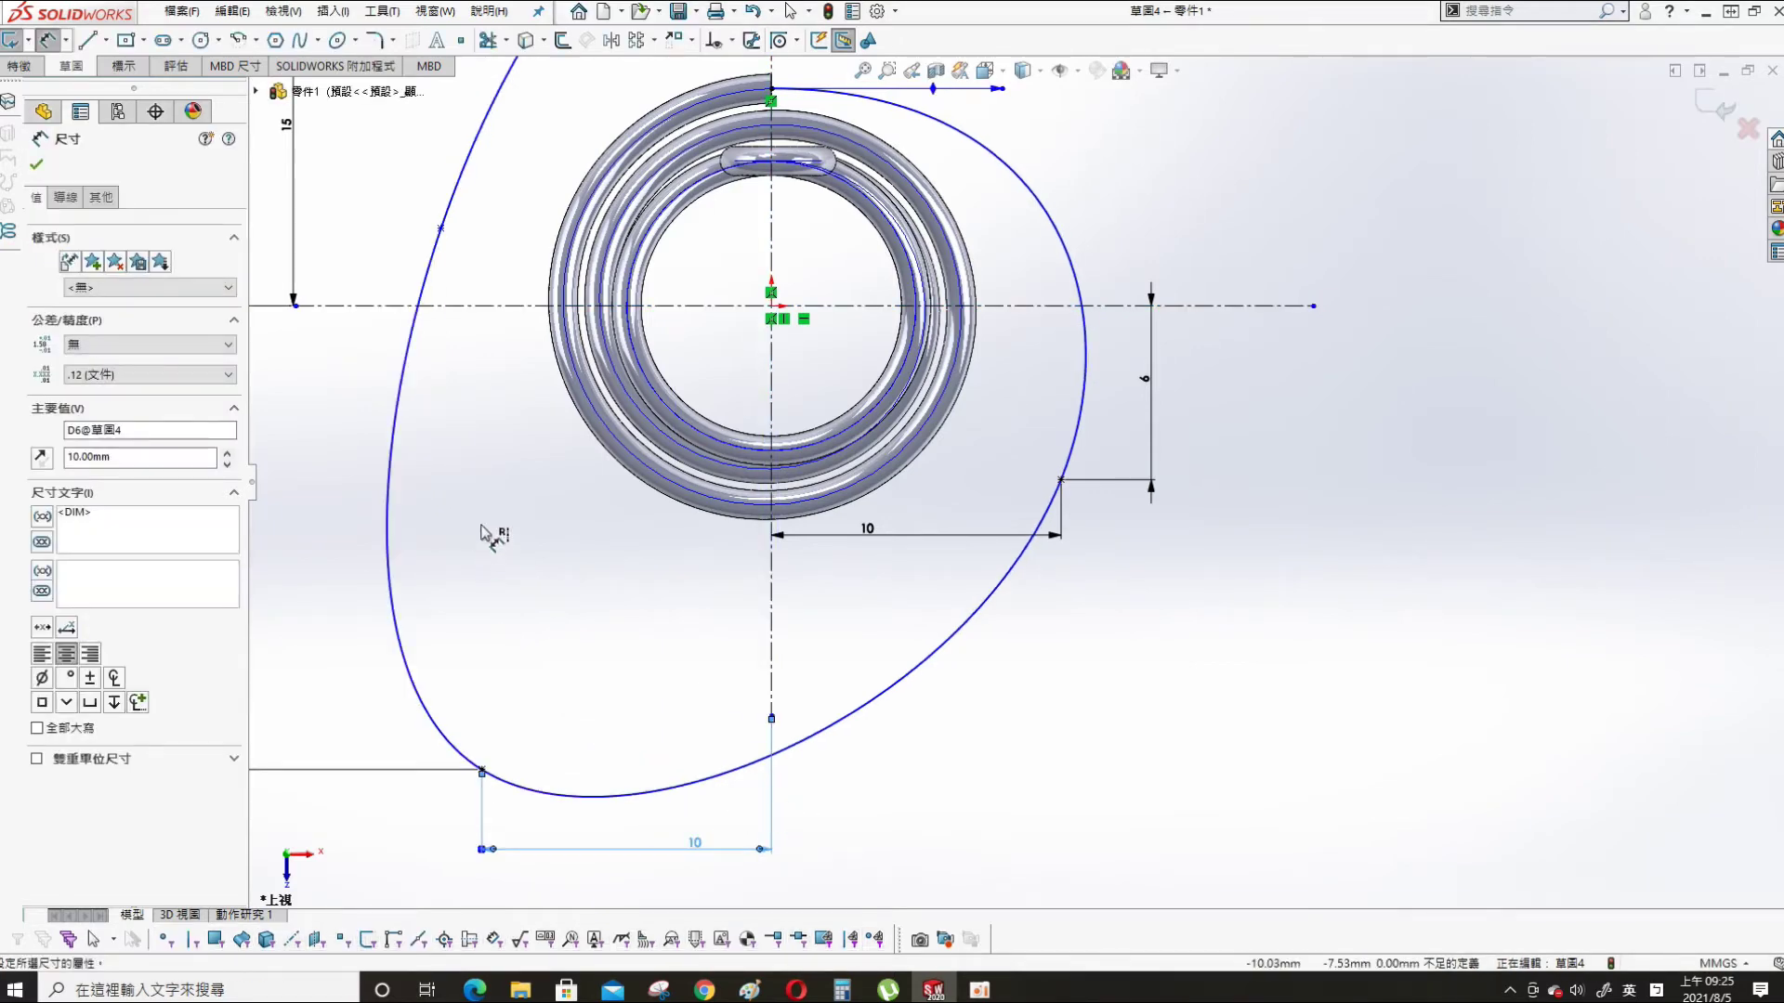
- Dimension the spline's left-hand point 3.5 mm above the horizontal centerline
{"action": "scroll", "coordinate": [654, 483], "scroll_direction": "up", "scroll_amount": 3}
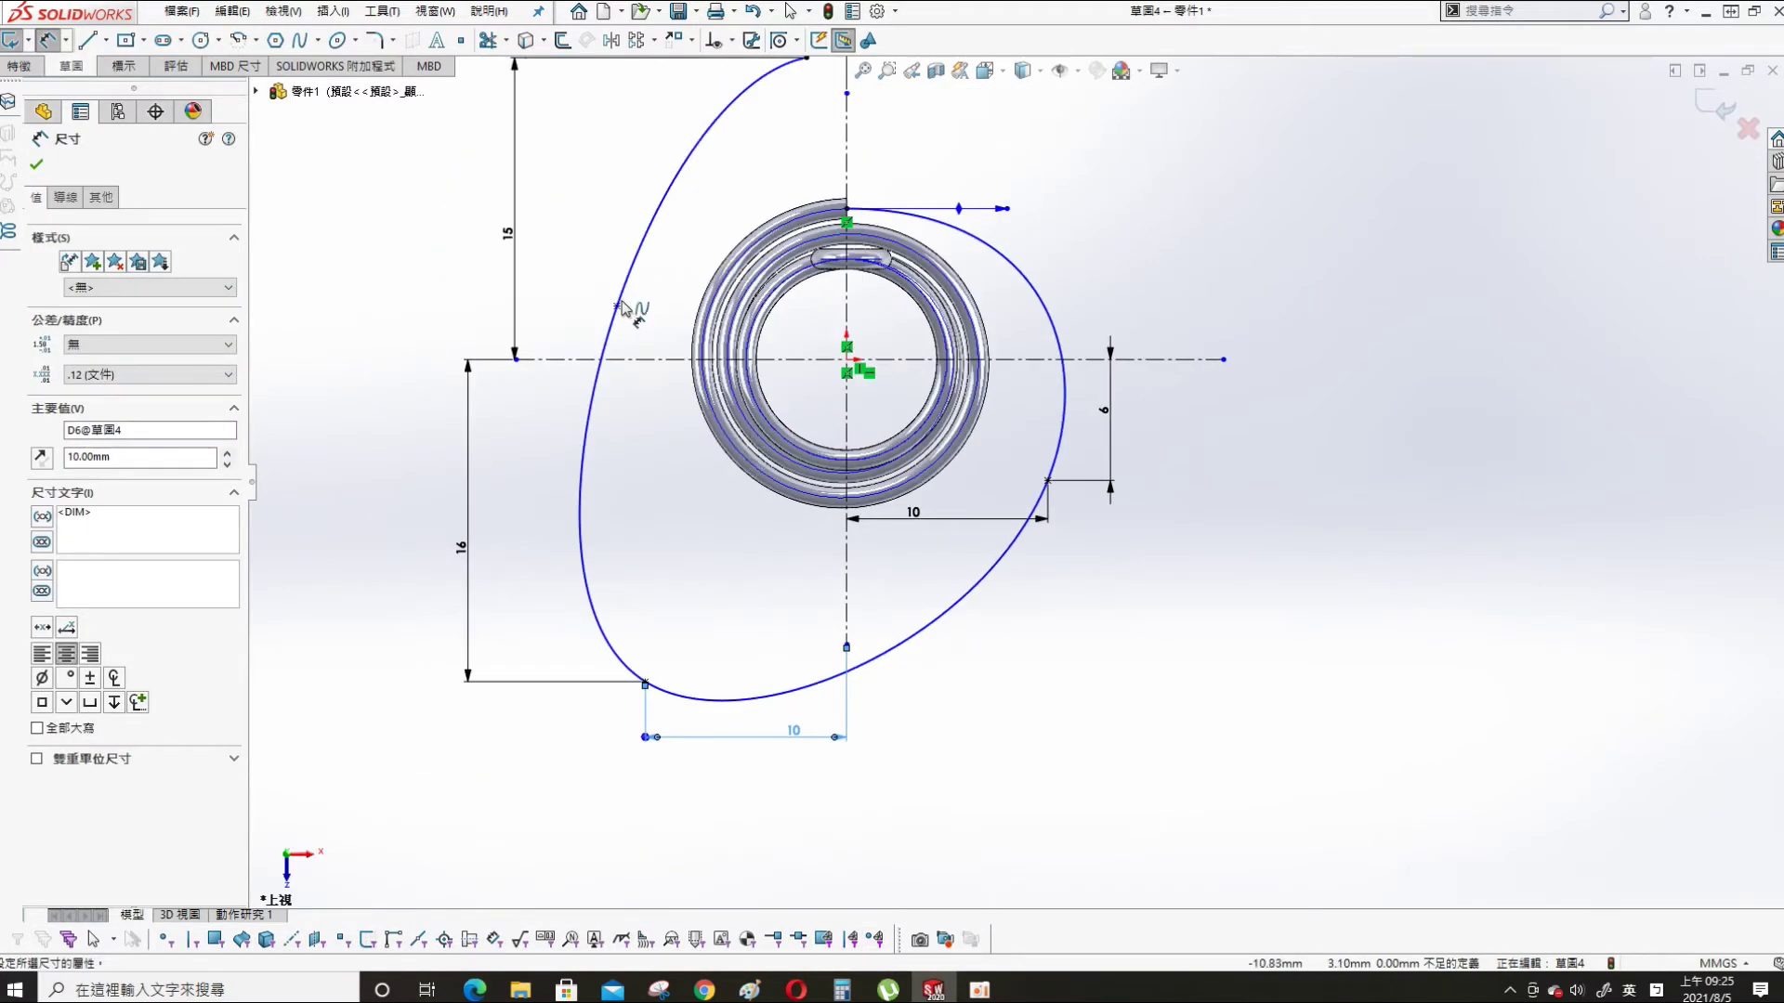
{"action": "left_click", "coordinate": [616, 306]}
{"action": "left_click", "coordinate": [591, 362]}
{"action": "left_click", "coordinate": [395, 318]}
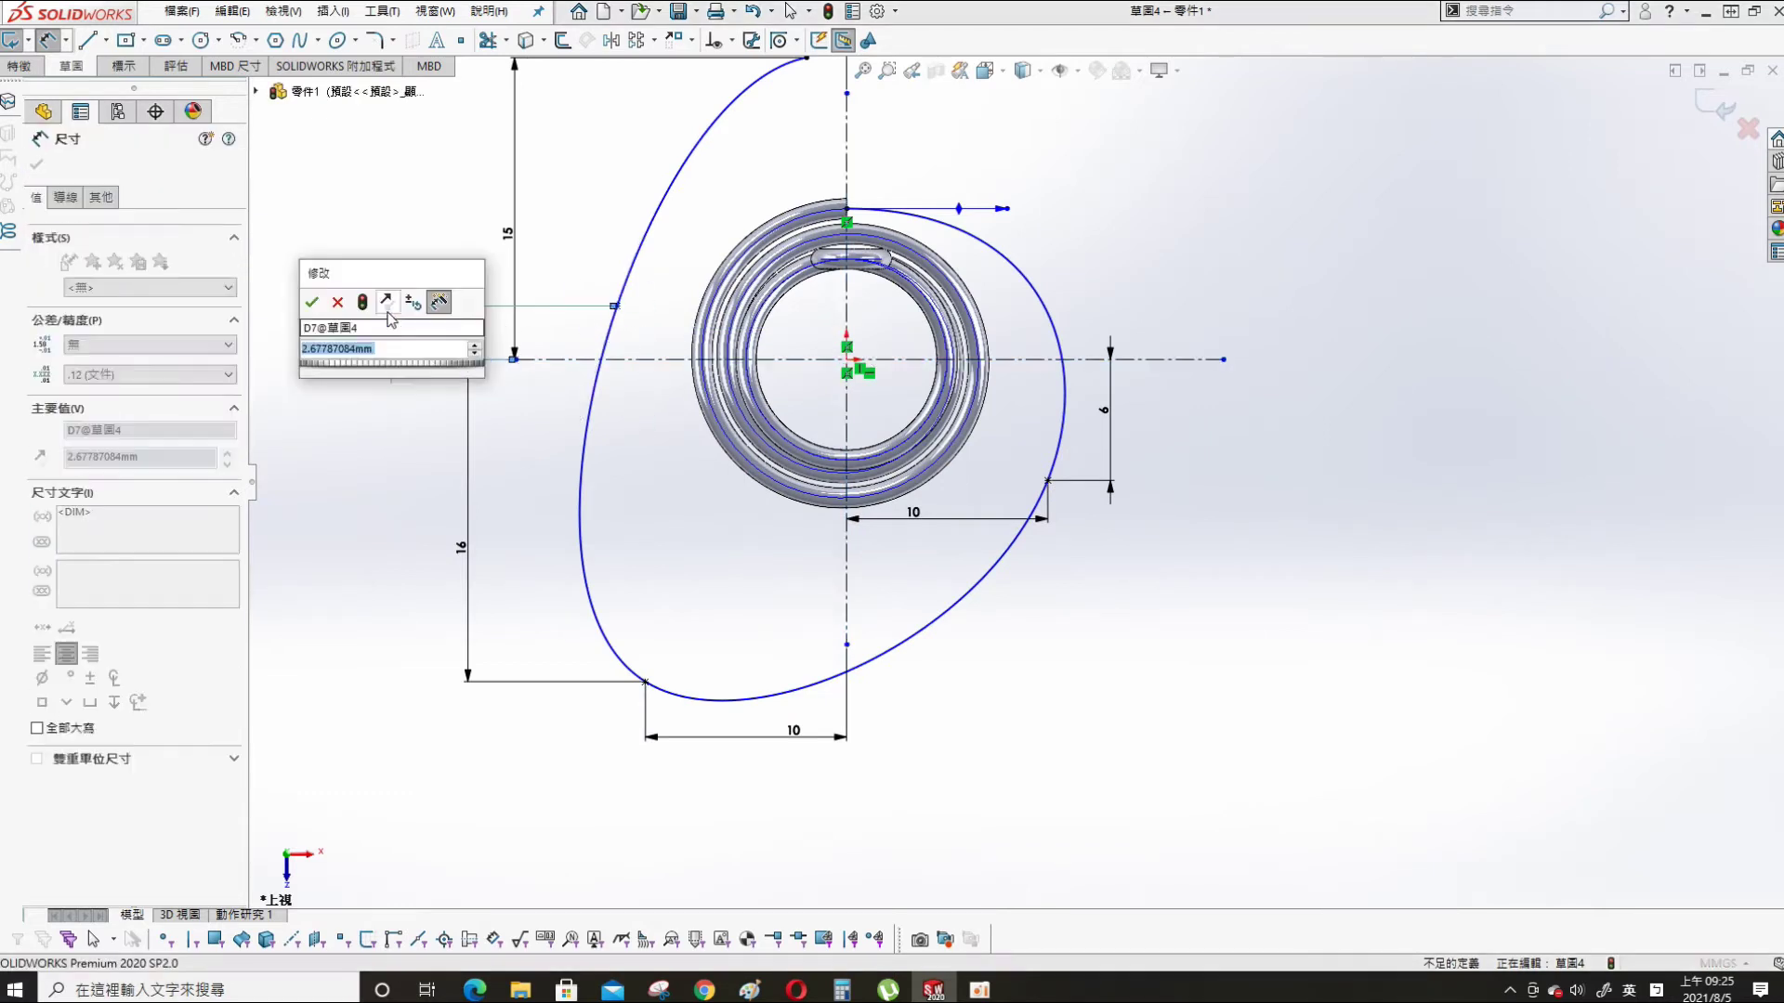
{"action": "type", "text": "3.5"}
{"action": "key", "text": "Return"}
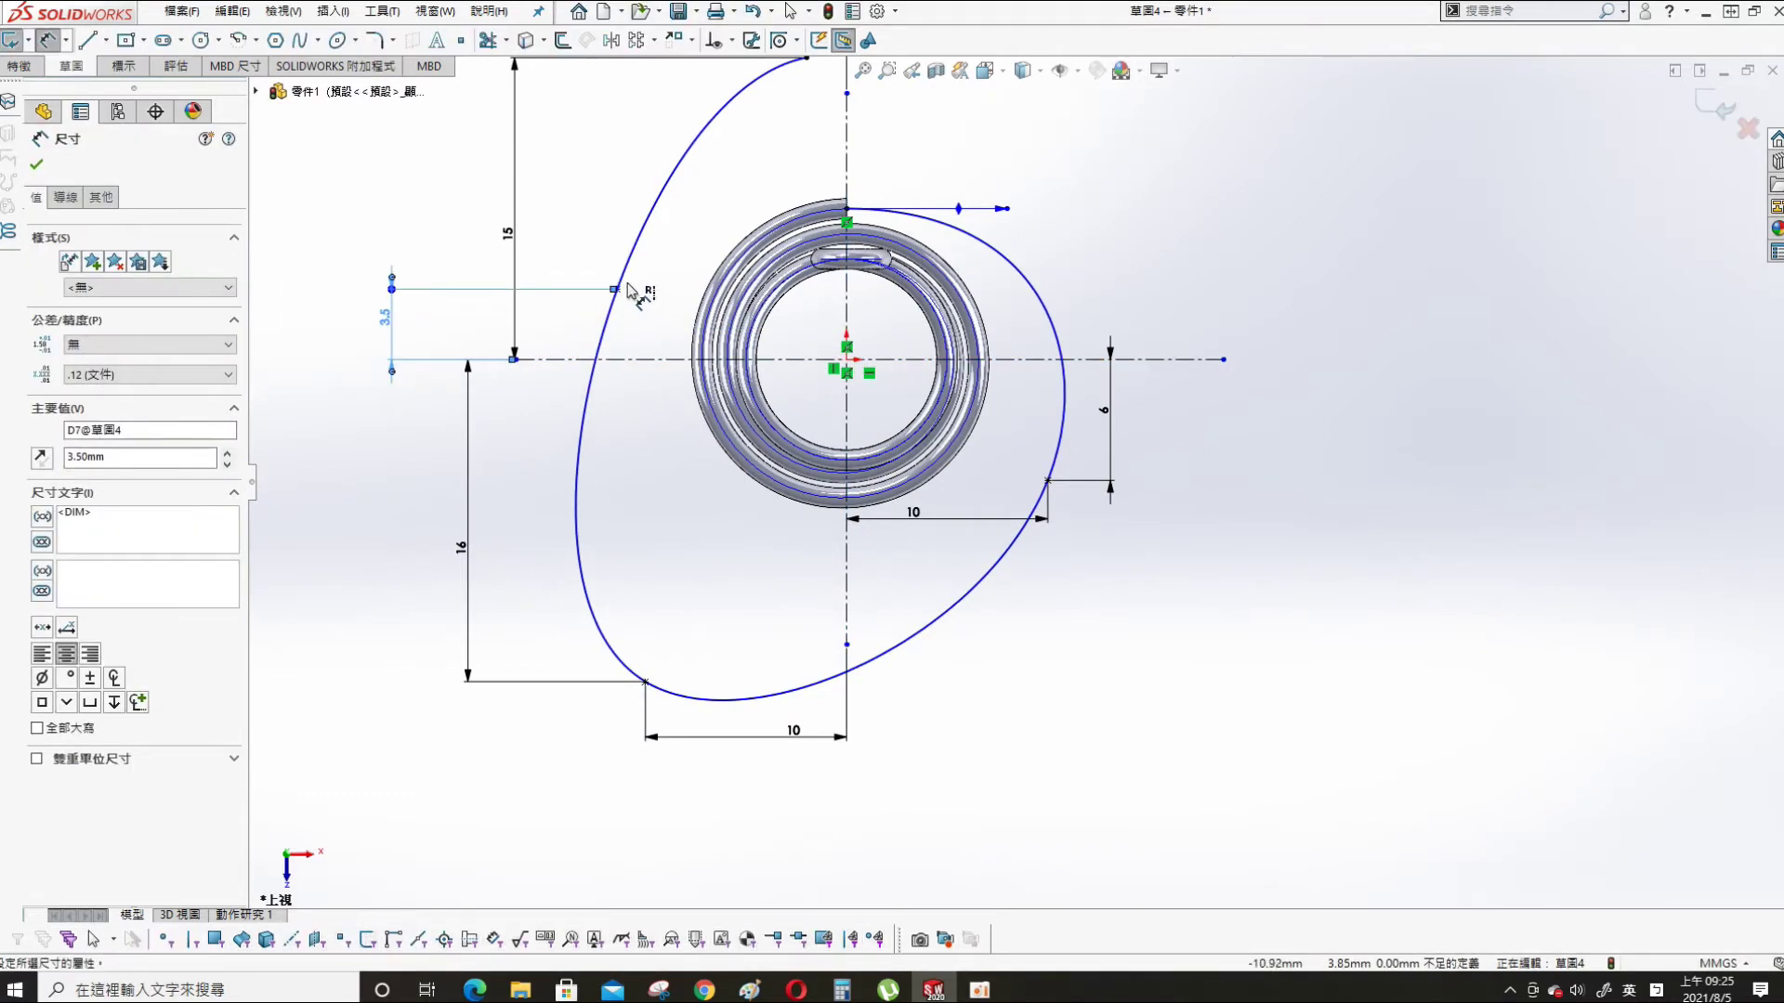
- Dimension the spline's left-hand point 20 mm from the vertical centerline
{"action": "left_click", "coordinate": [616, 289]}
{"action": "left_click", "coordinate": [844, 176]}
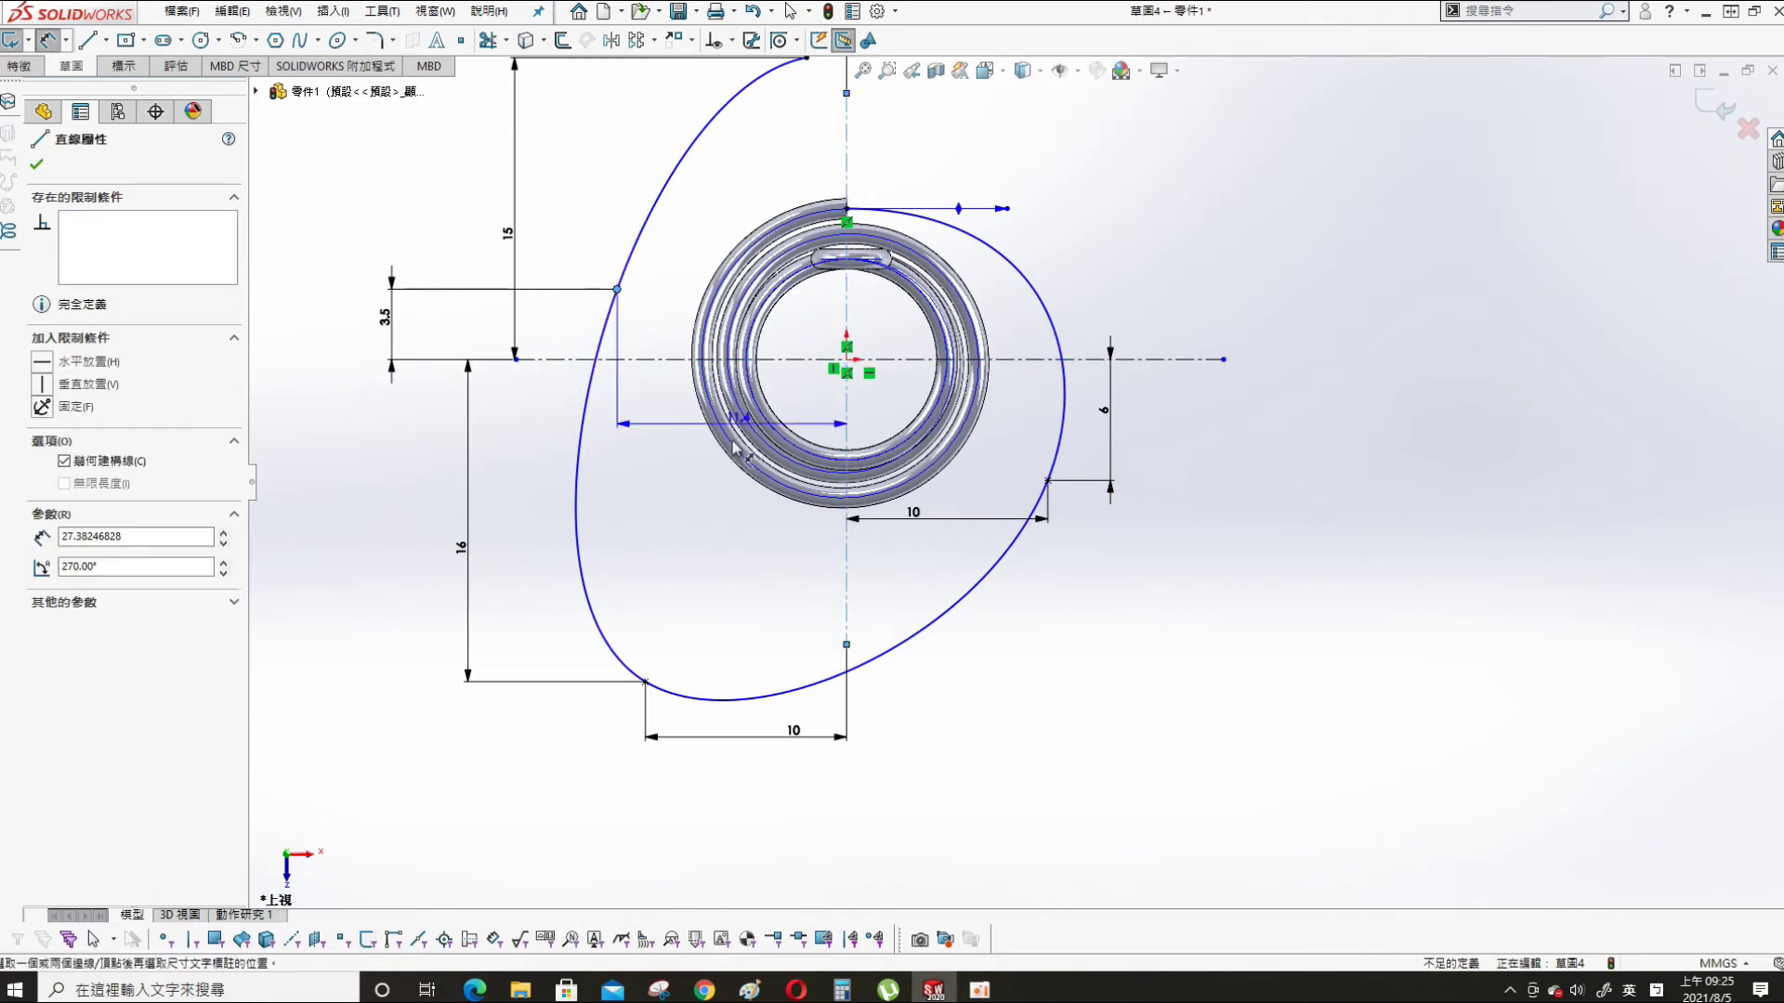
{"action": "left_click", "coordinate": [716, 525]}
{"action": "type", "text": "20"}
{"action": "key", "text": "Return"}
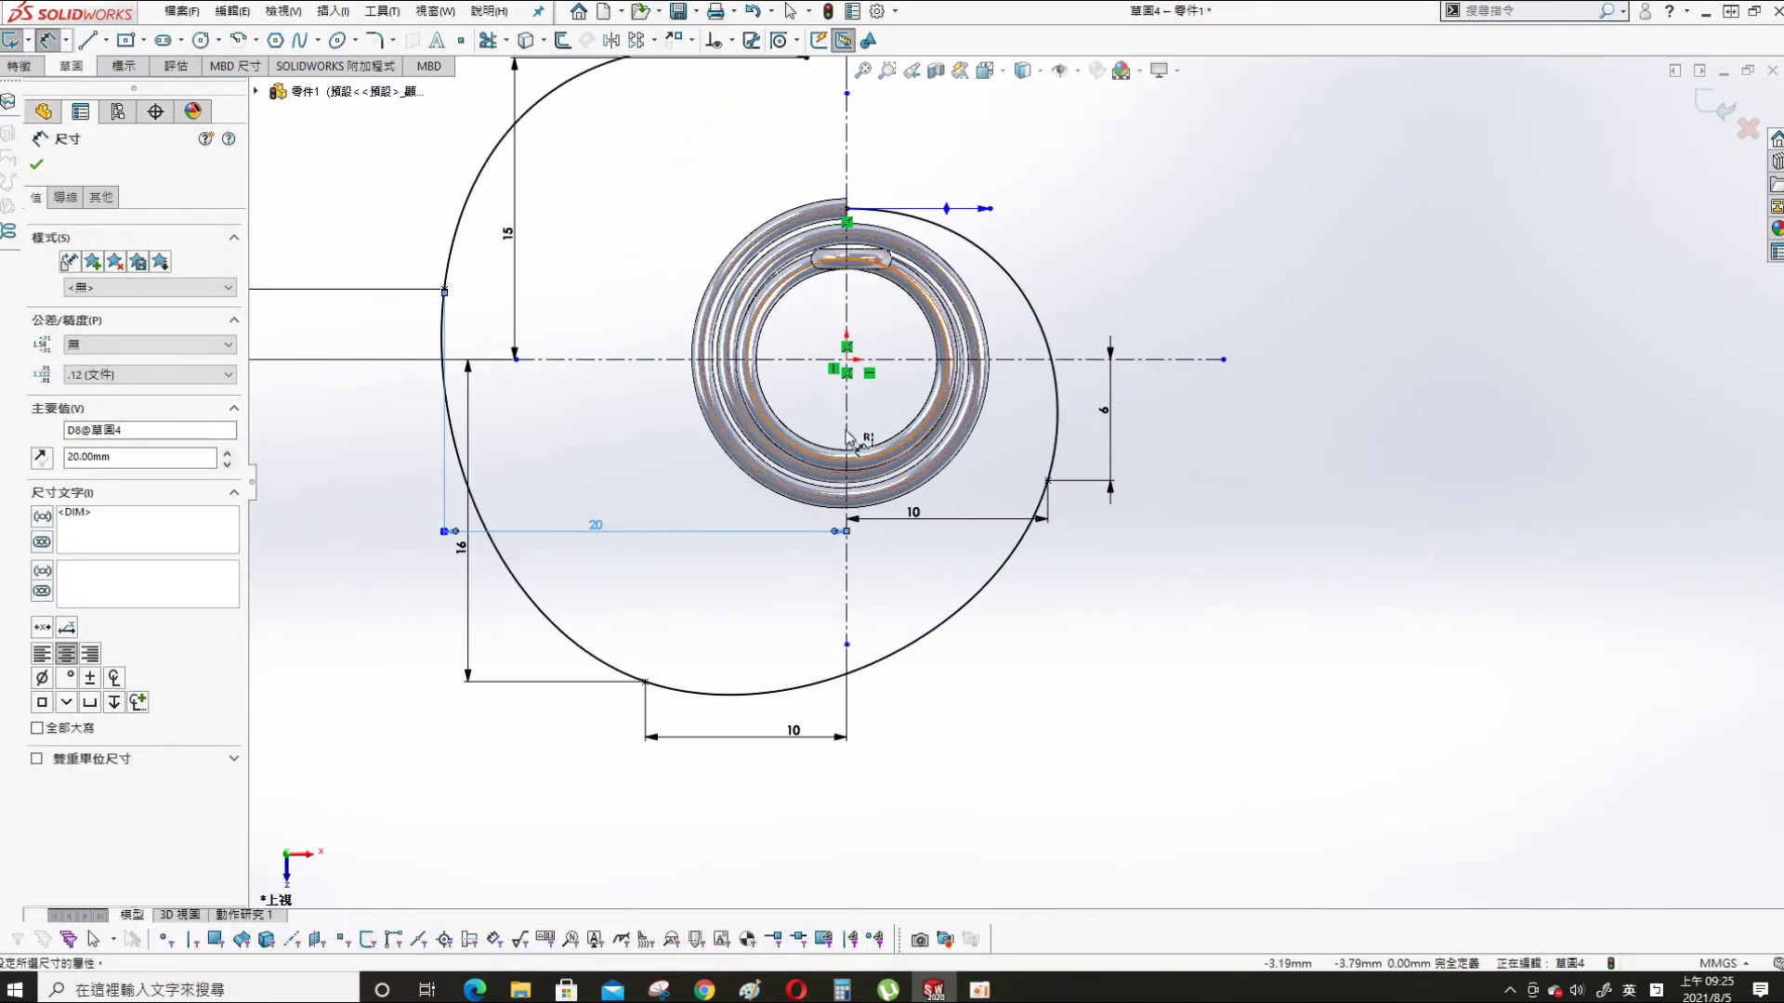
{"action": "left_click", "coordinate": [1067, 597]}
{"action": "scroll", "coordinate": [1066, 597], "scroll_direction": "up", "scroll_amount": 2}
{"action": "scroll", "coordinate": [998, 618], "scroll_direction": "down", "scroll_amount": 2}
{"action": "key", "text": "Escape"}
{"action": "left_click", "coordinate": [651, 650]}
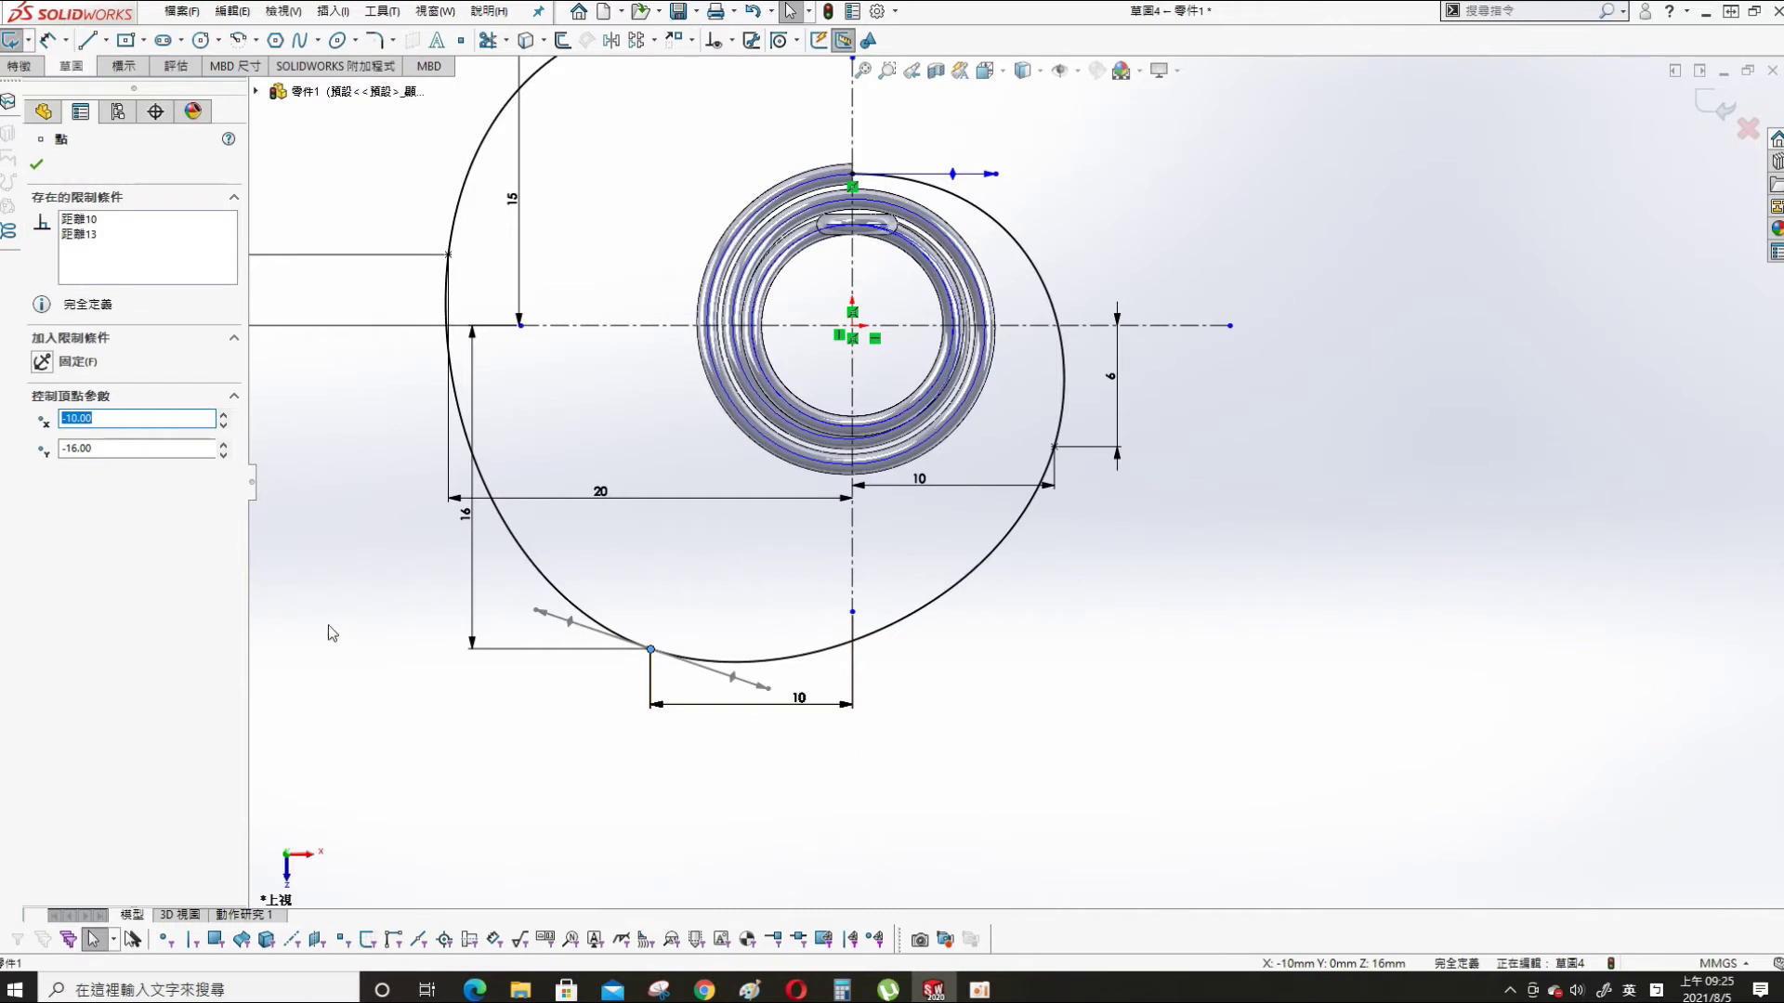
{"action": "key", "text": "s"}
{"action": "left_click", "coordinate": [558, 748]}
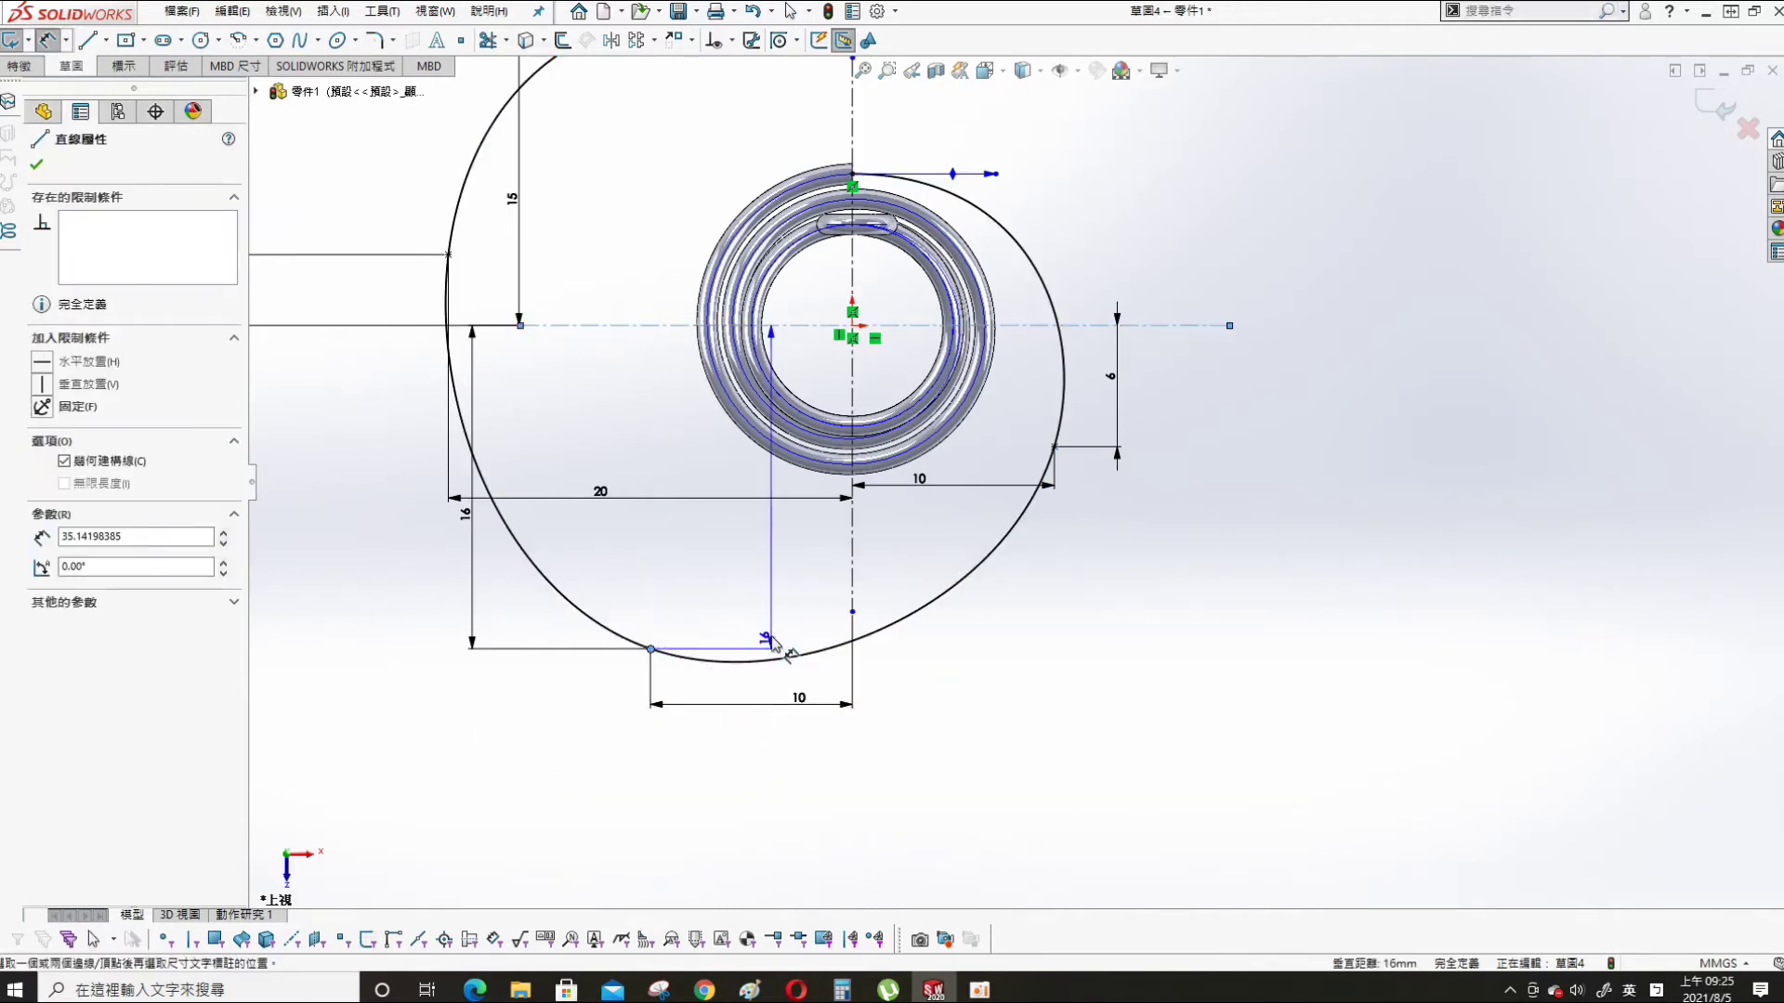
{"action": "key", "text": "Escape"}
- Dimension the angle between the tangent handle at the spline's bottom point and the horizontal centerline as 16.5°
{"action": "key", "text": "s"}
{"action": "left_click", "coordinate": [650, 649]}
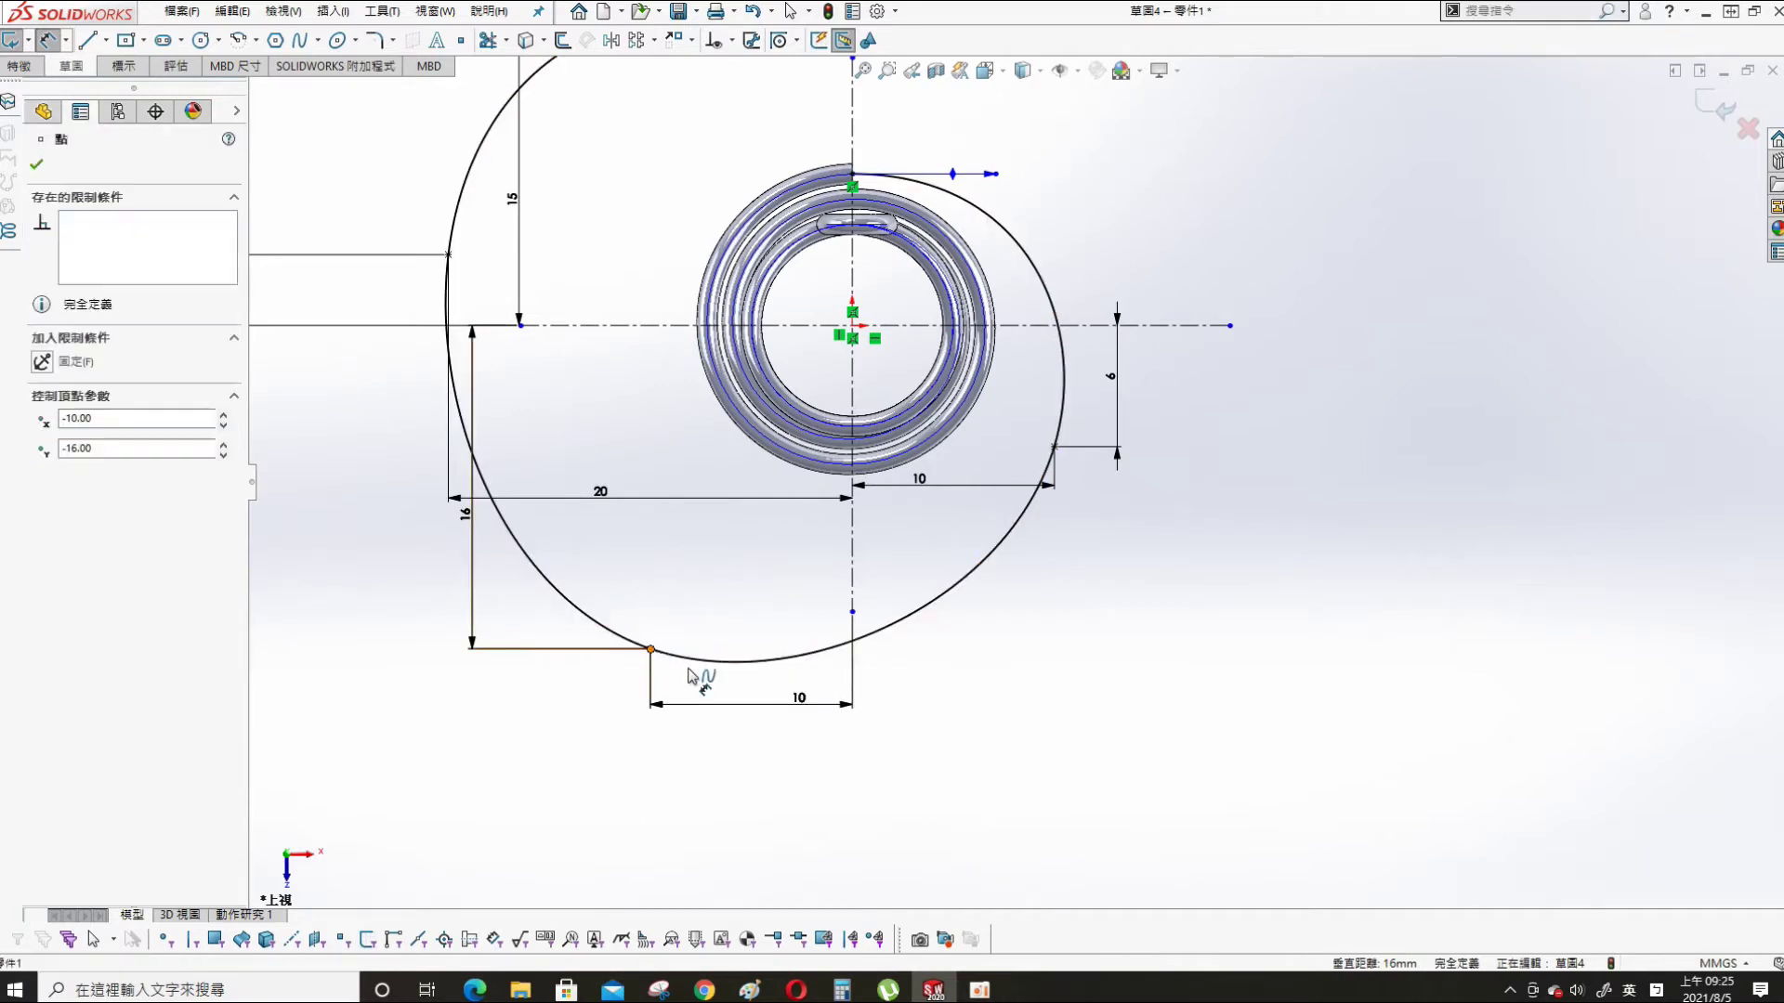
{"action": "left_click", "coordinate": [753, 689]}
{"action": "left_click", "coordinate": [1108, 327]}
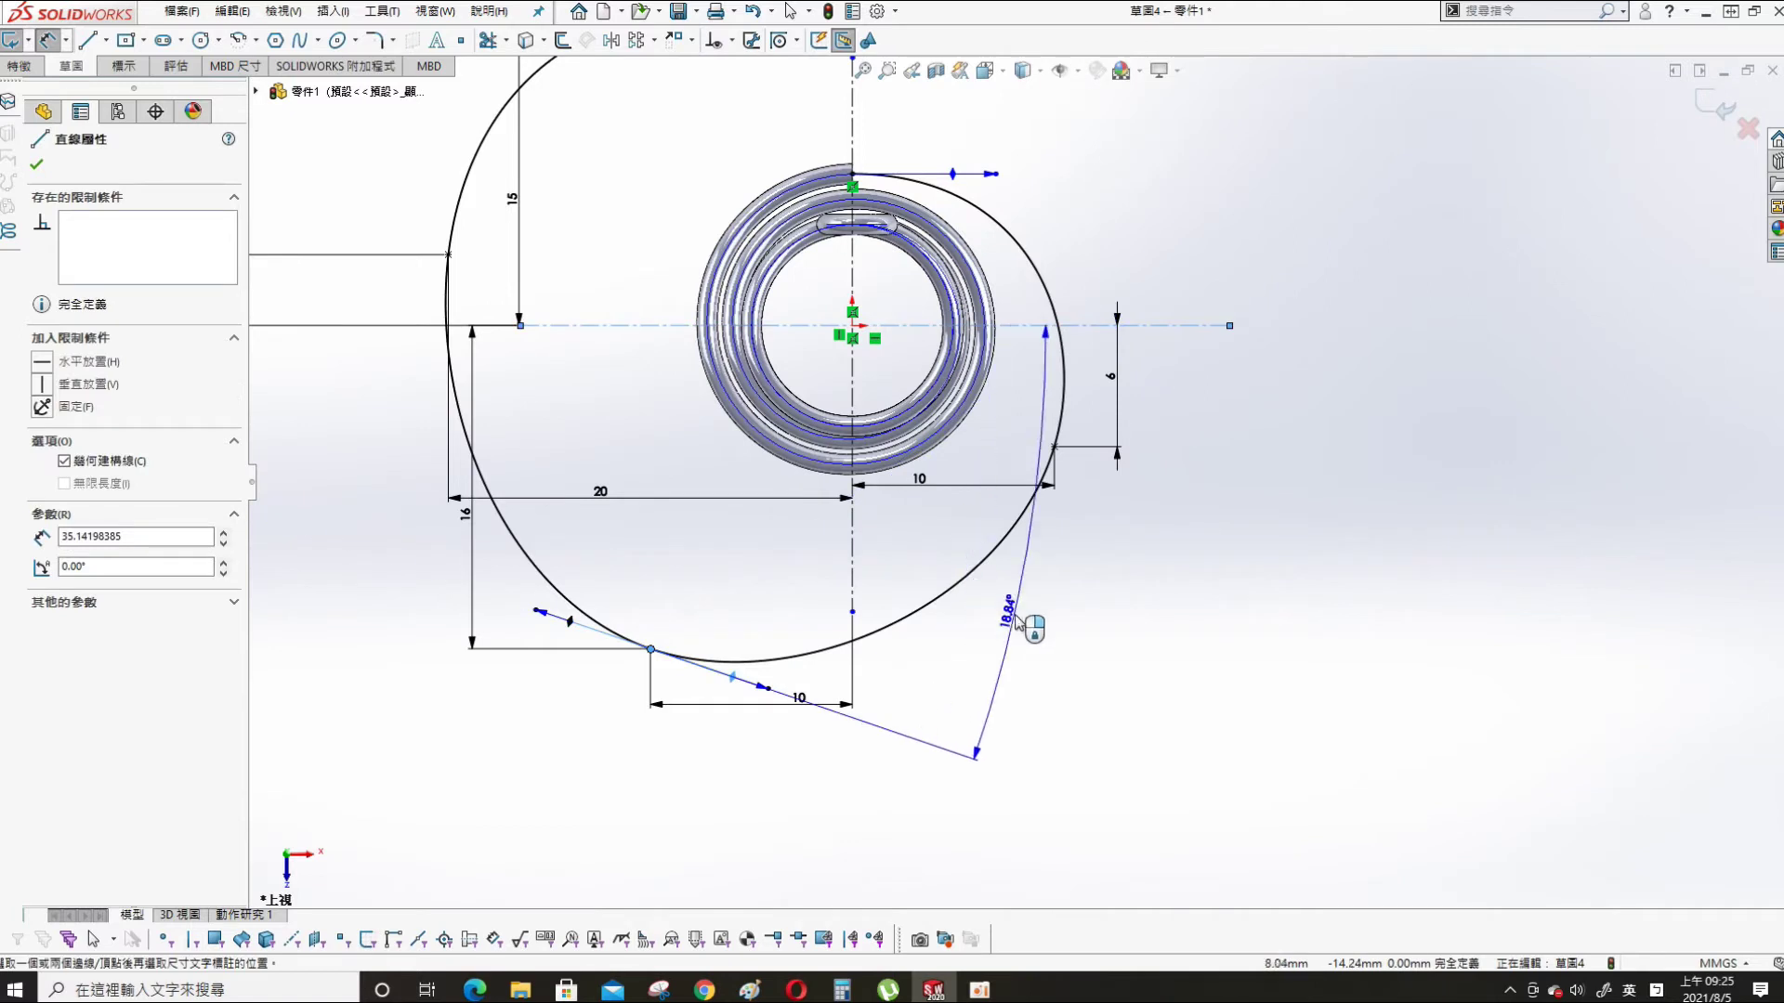
{"action": "left_click", "coordinate": [1142, 632]}
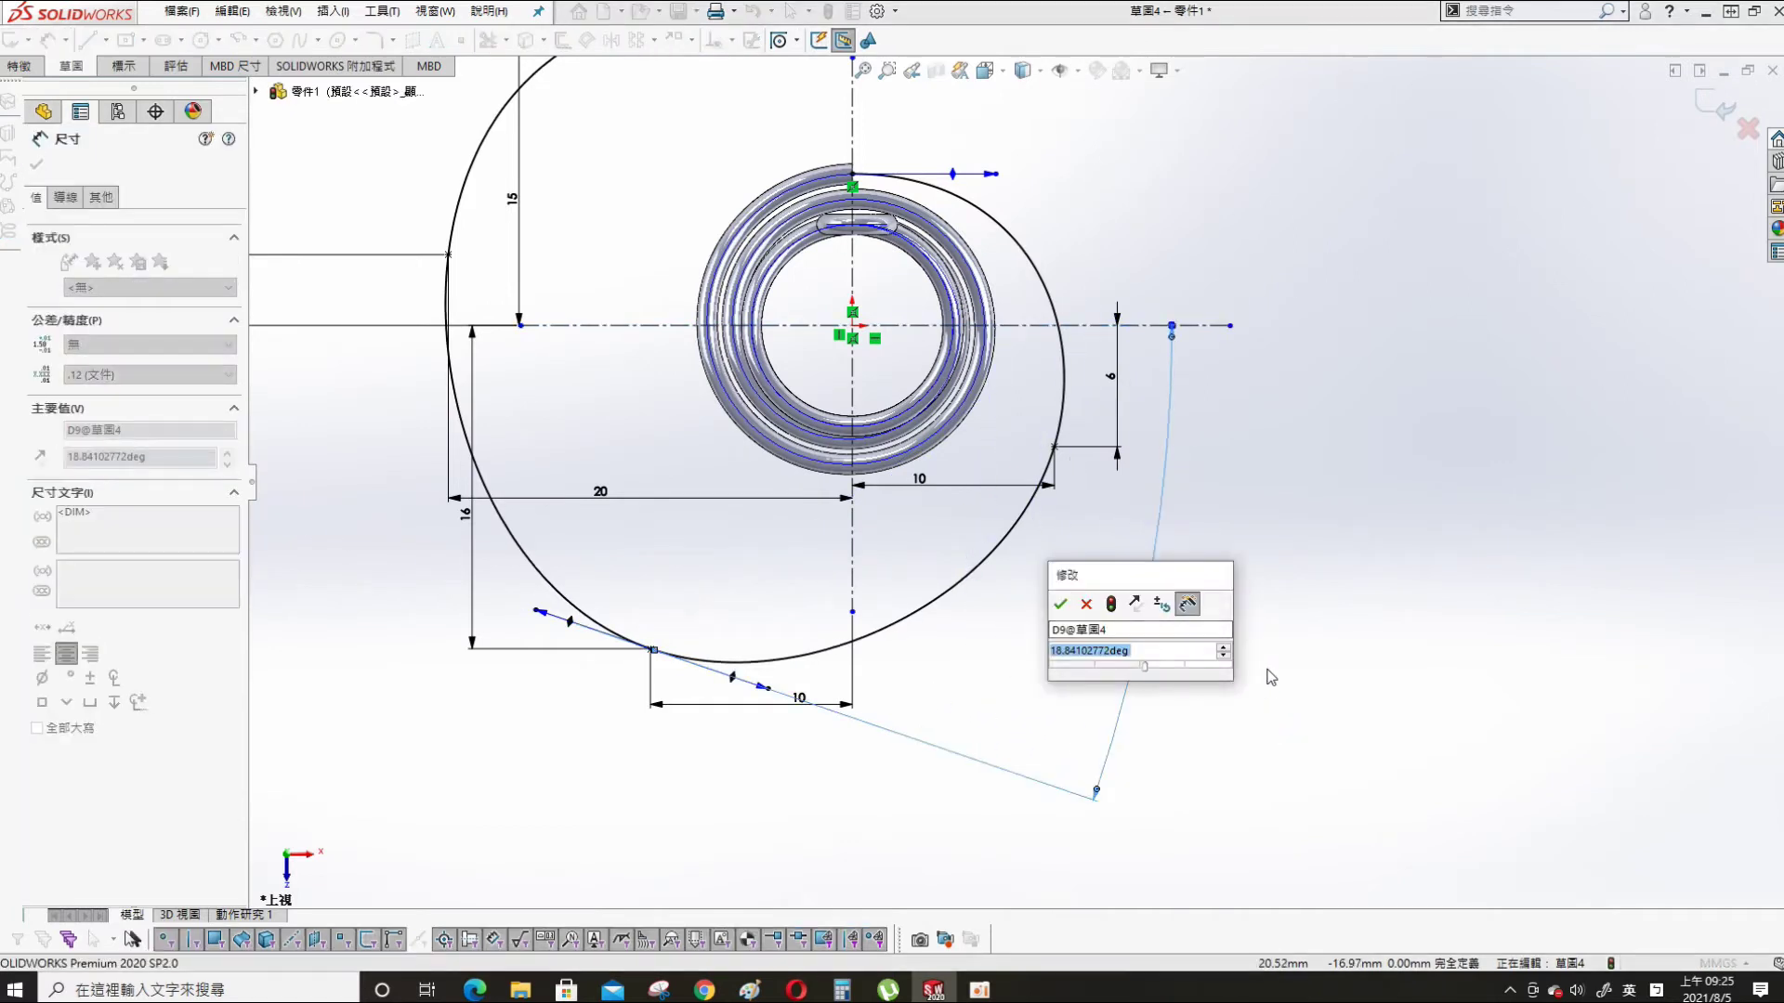
{"action": "type", "text": "16.5"}
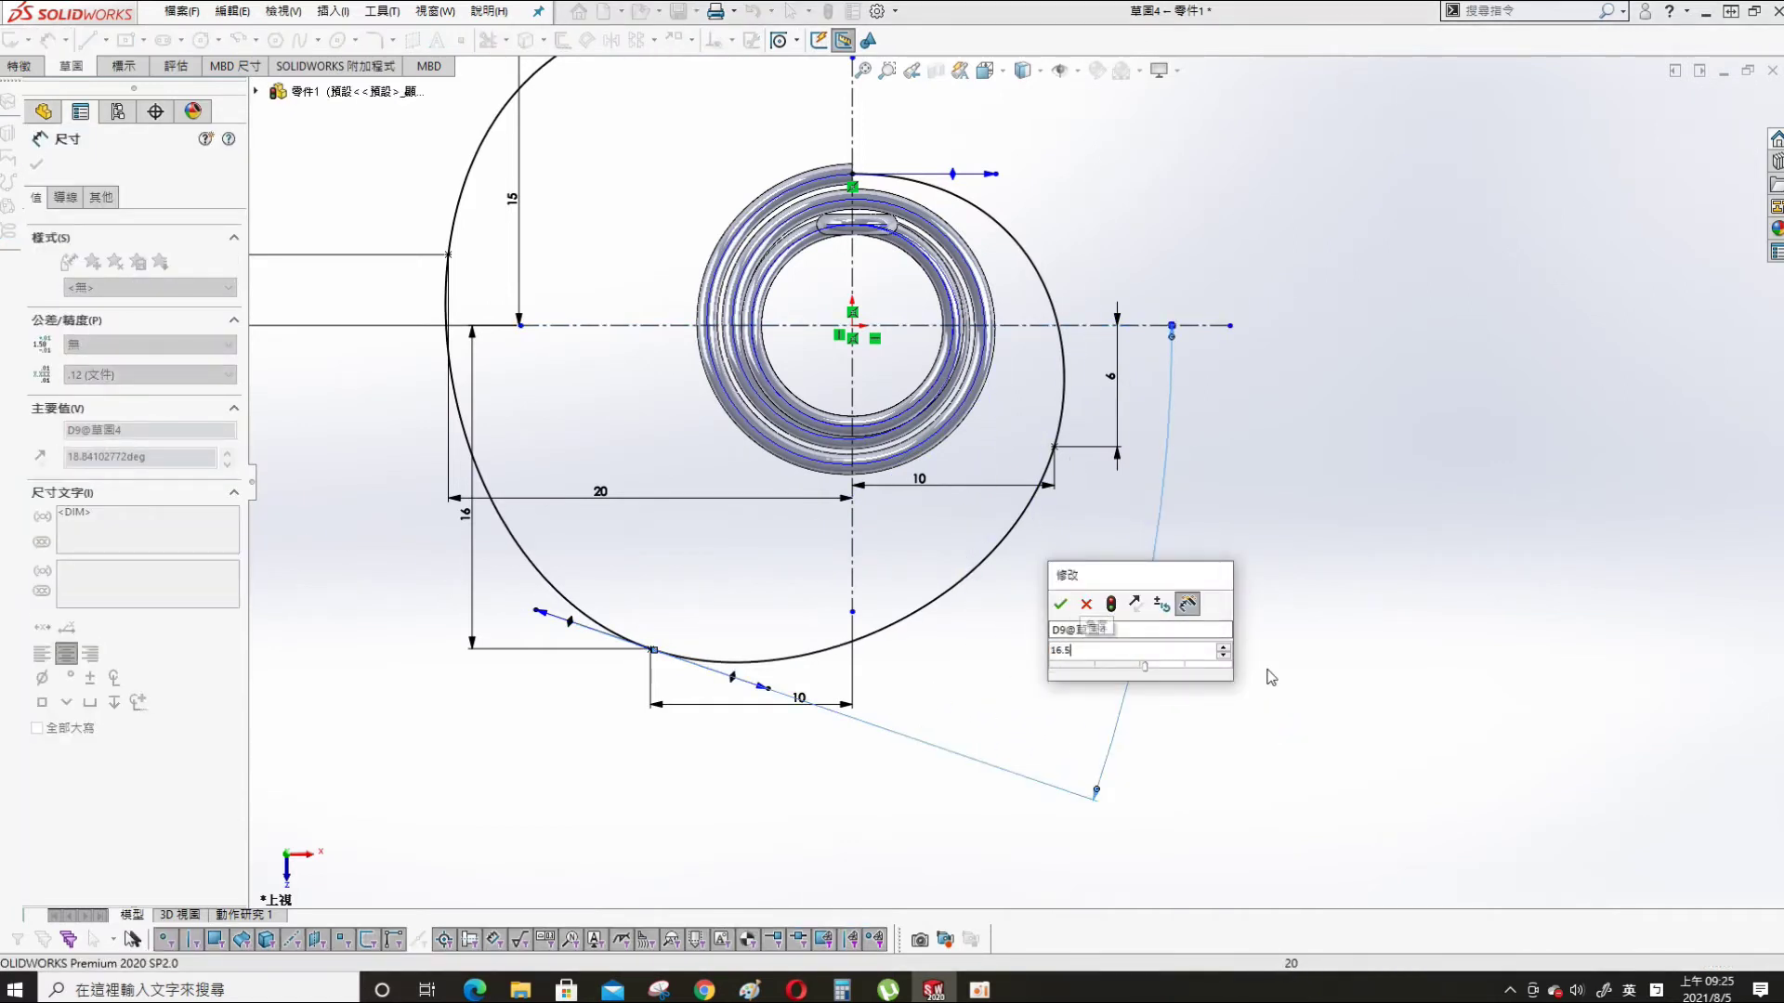
{"action": "key", "text": "Return"}
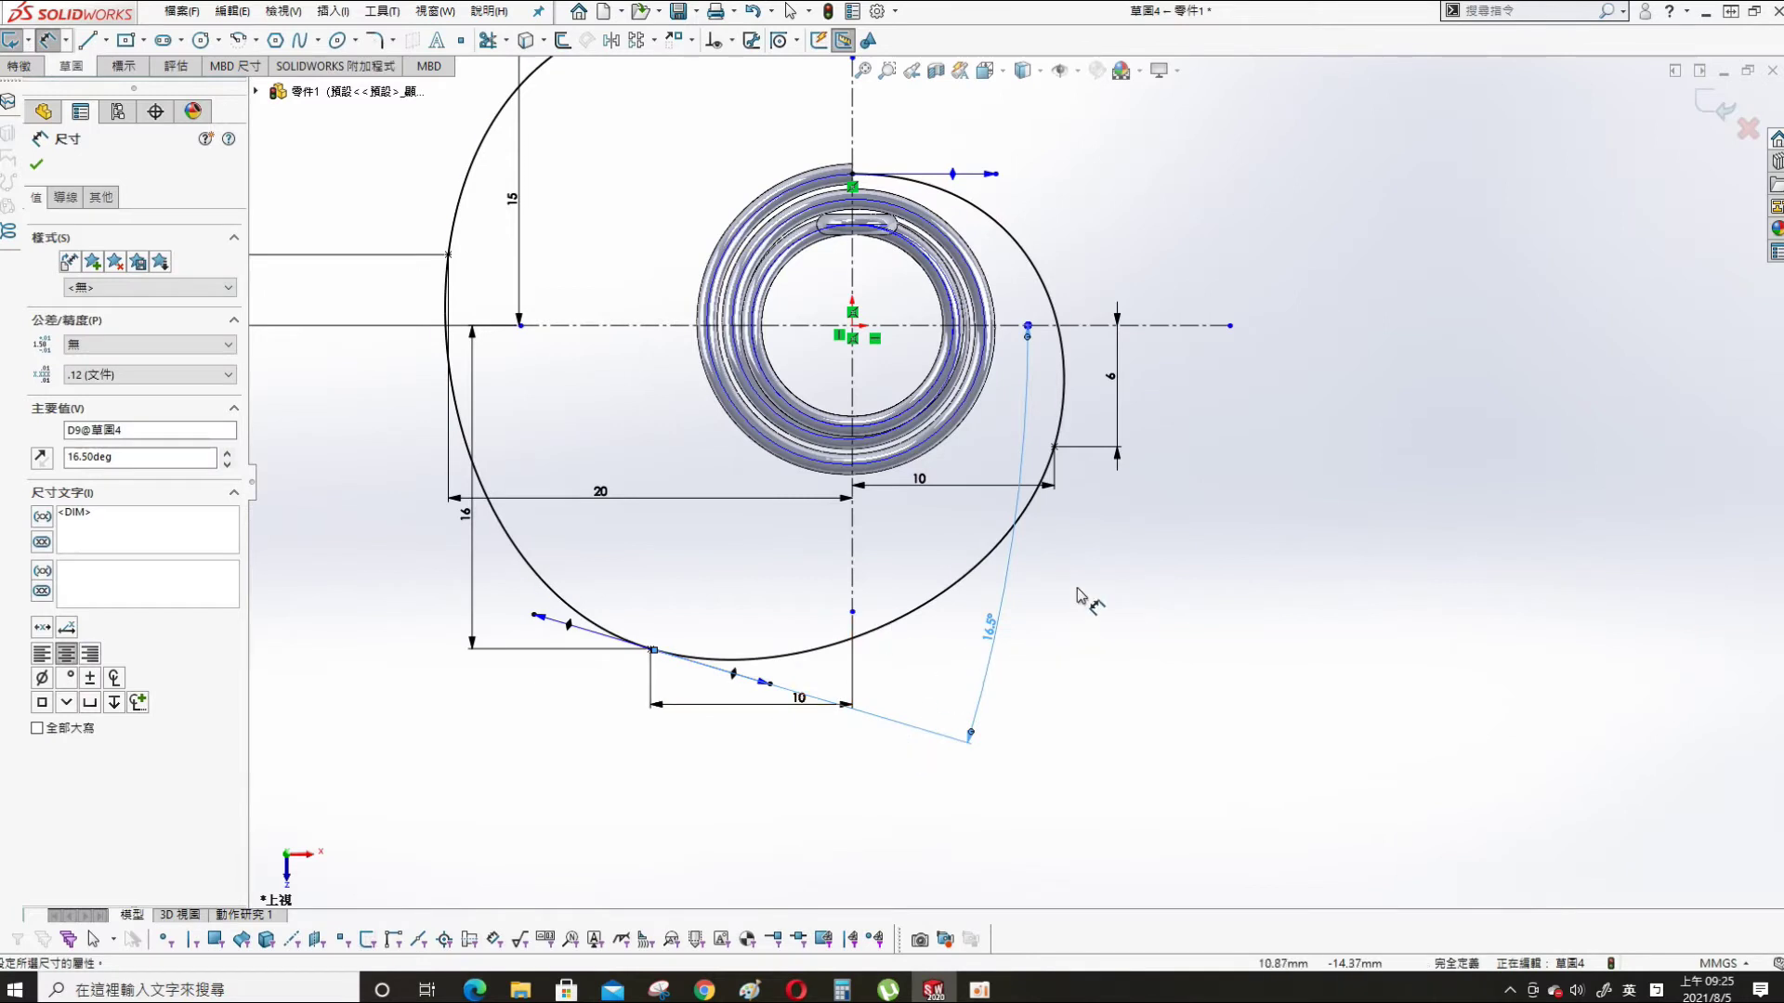
{"action": "left_click", "coordinate": [851, 174]}
{"action": "left_click", "coordinate": [1099, 325]}
{"action": "key", "text": "Escape"}
{"action": "left_click", "coordinate": [853, 173]}
{"action": "key", "text": "Escape"}
{"action": "left_click", "coordinate": [1056, 448]}
{"action": "key", "text": "Escape"}
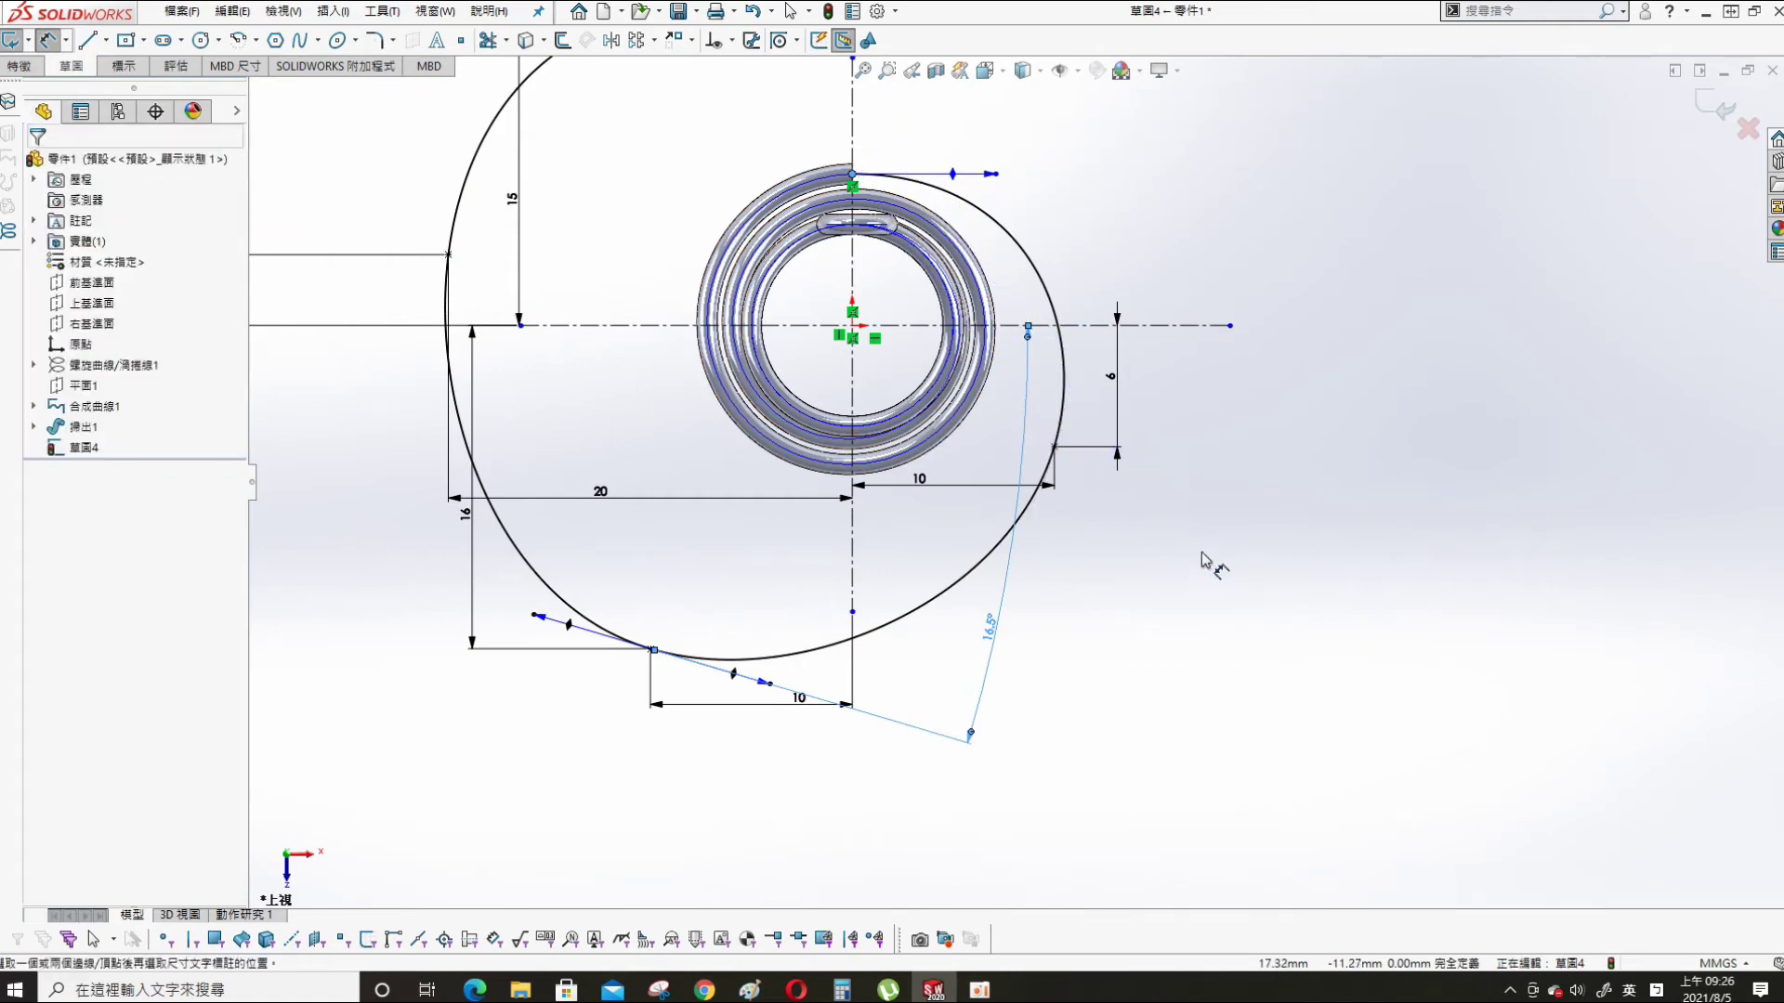
{"action": "left_click", "coordinate": [1059, 447]}
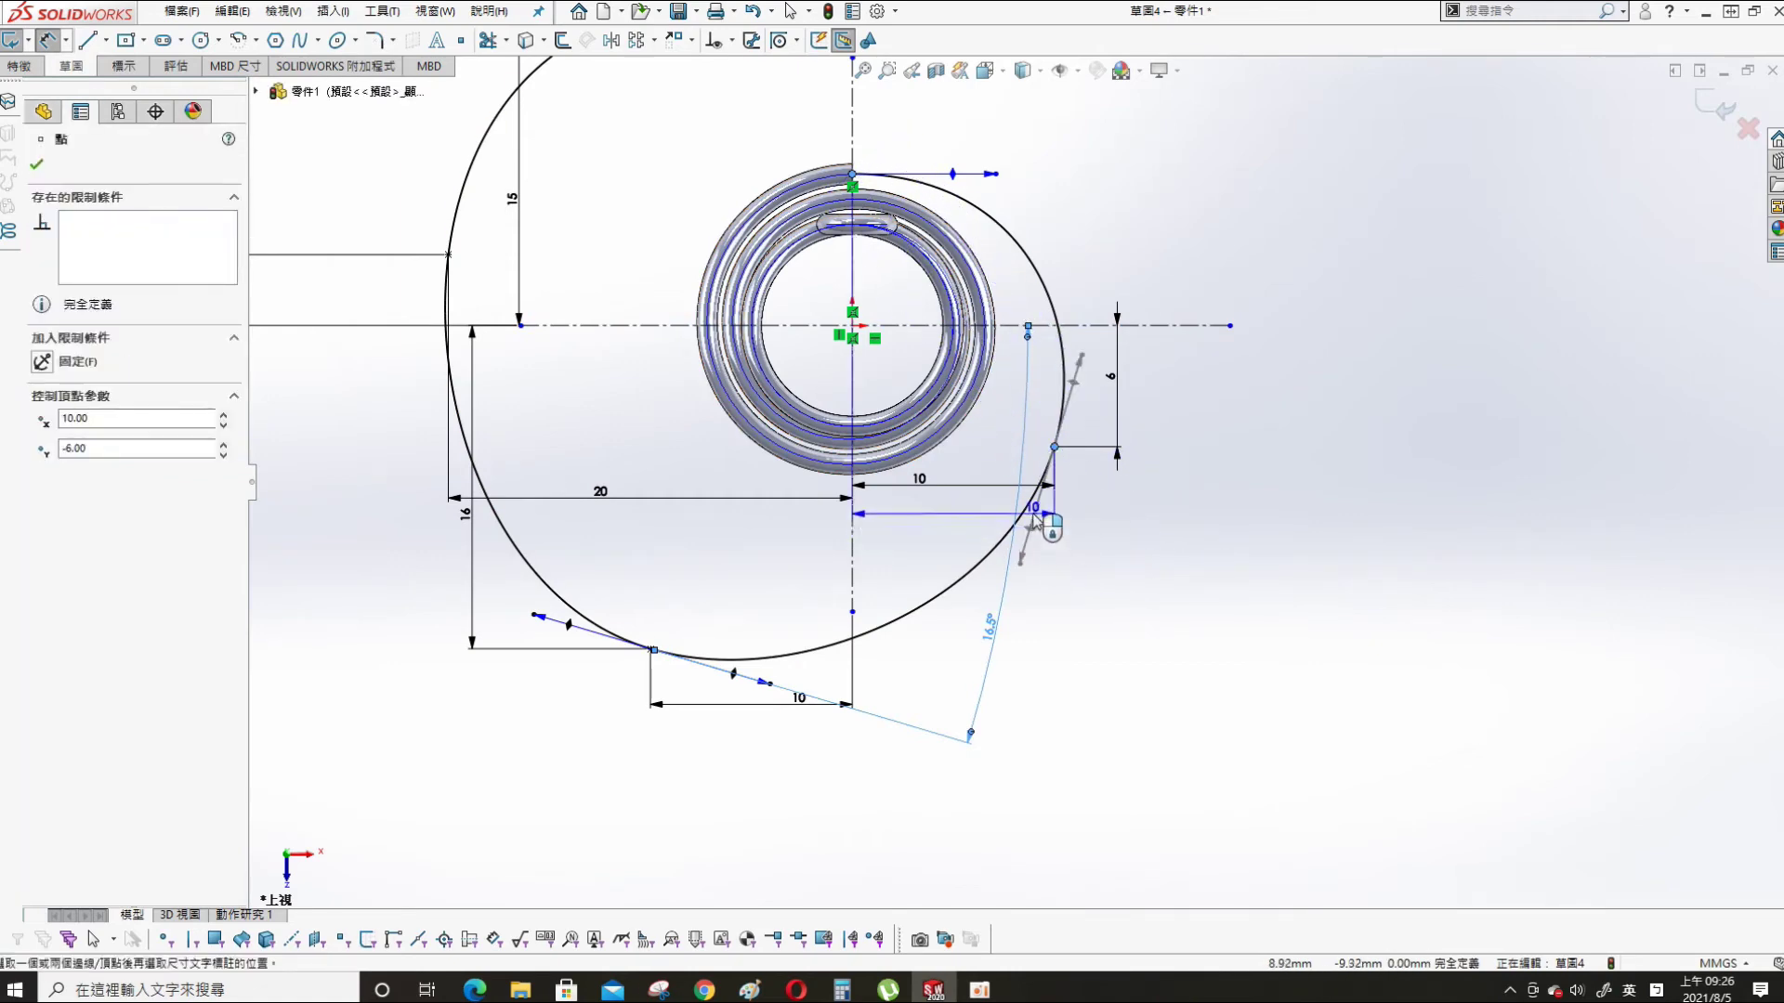
{"action": "key", "text": "Escape"}
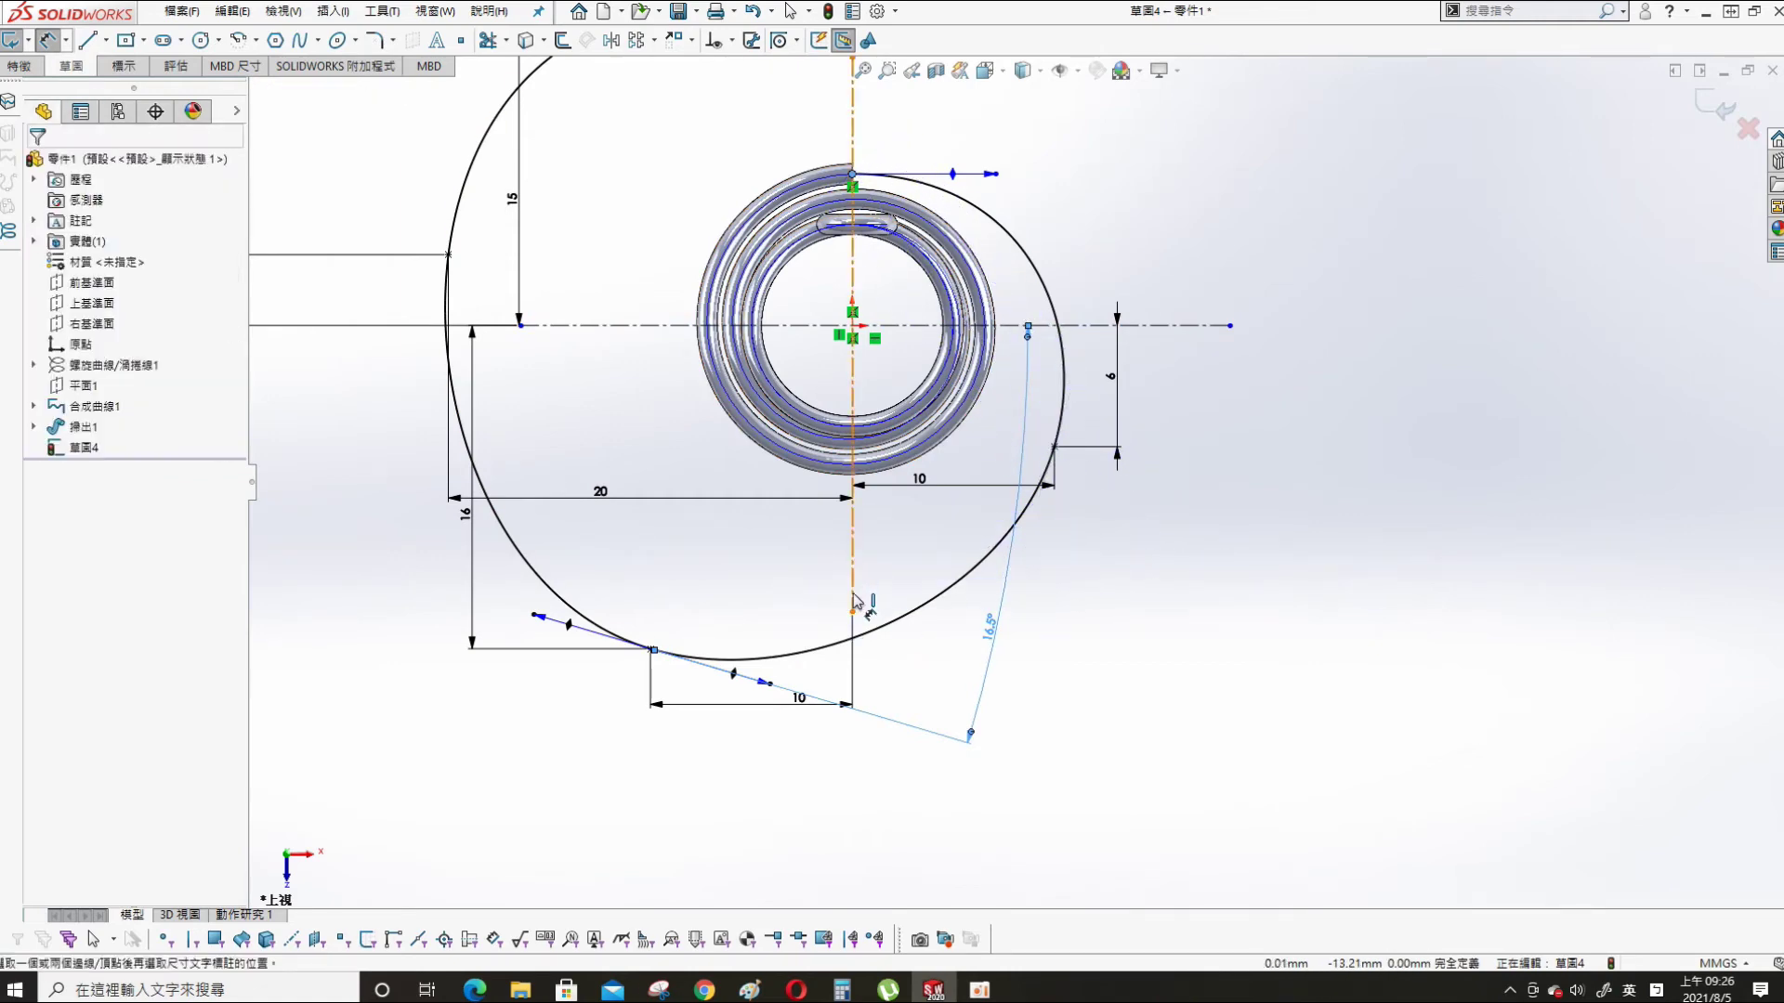
{"action": "left_click", "coordinate": [1056, 448]}
{"action": "key", "text": "Escape"}
{"action": "left_click", "coordinate": [1056, 449]}
{"action": "key", "text": "Escape"}
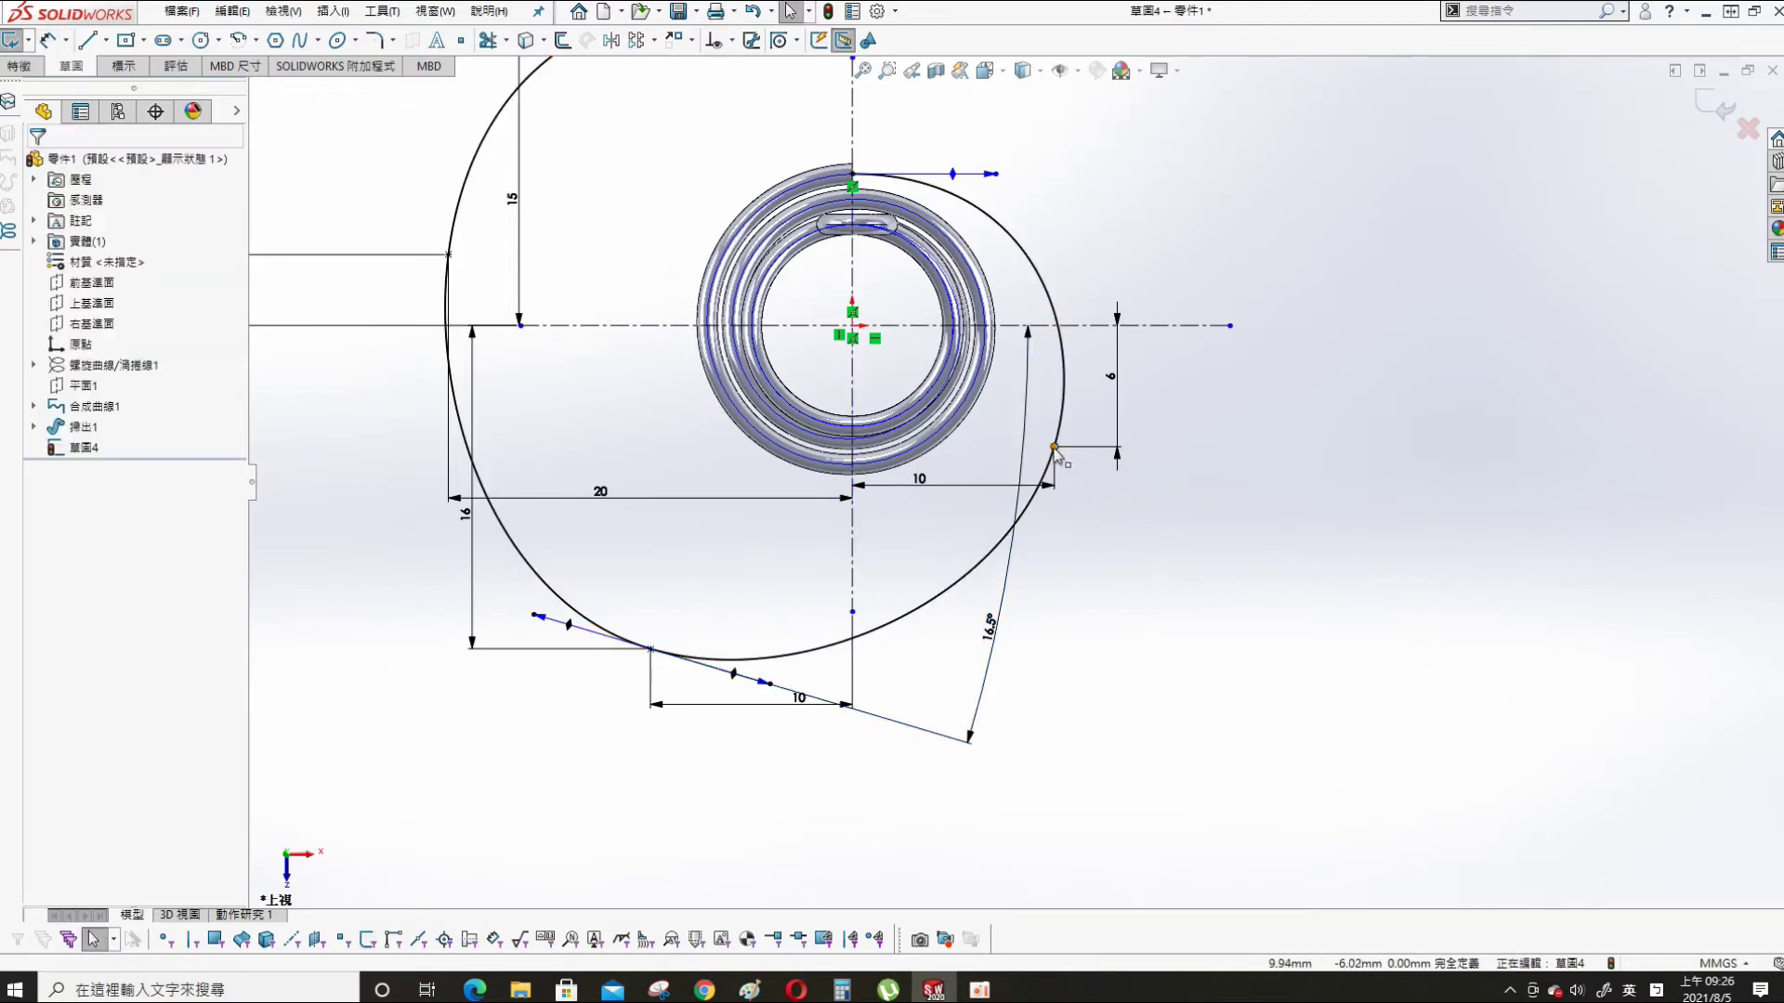
{"action": "left_click", "coordinate": [1055, 448]}
{"action": "left_click", "coordinate": [1034, 536]}
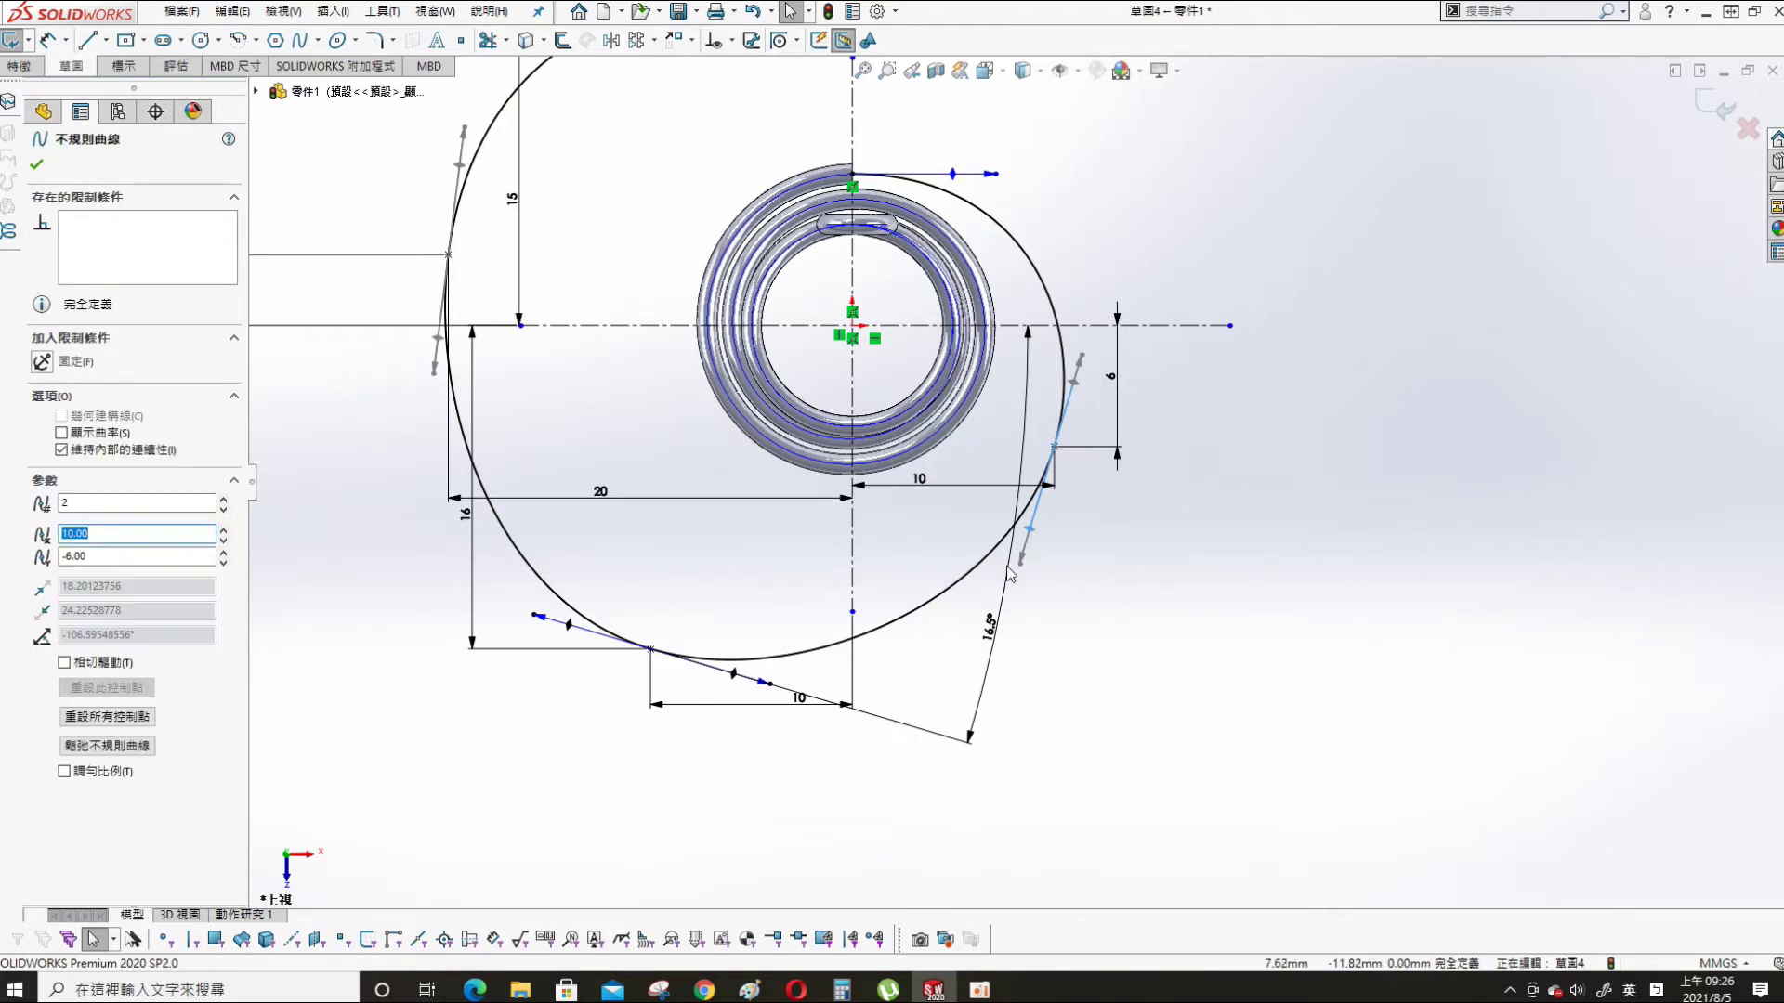
{"action": "key", "text": "s"}
{"action": "left_click", "coordinate": [1152, 583]}
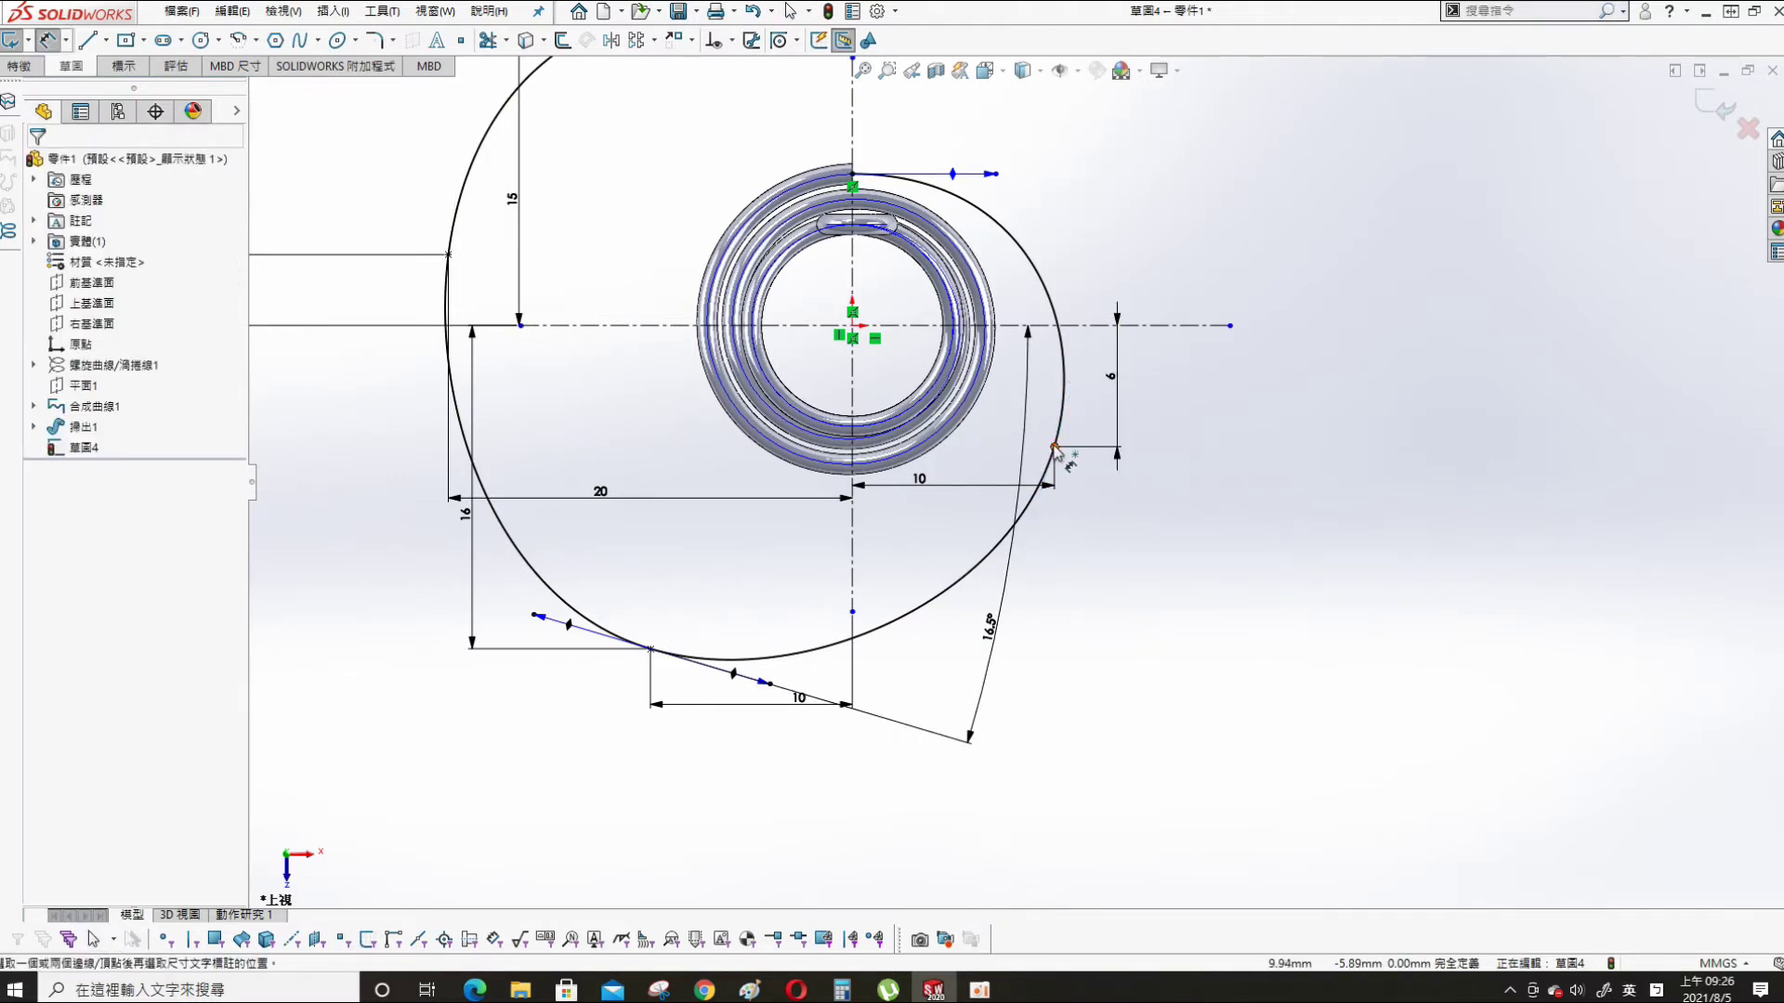
{"action": "left_click", "coordinate": [1055, 447]}
{"action": "left_click", "coordinate": [855, 537]}
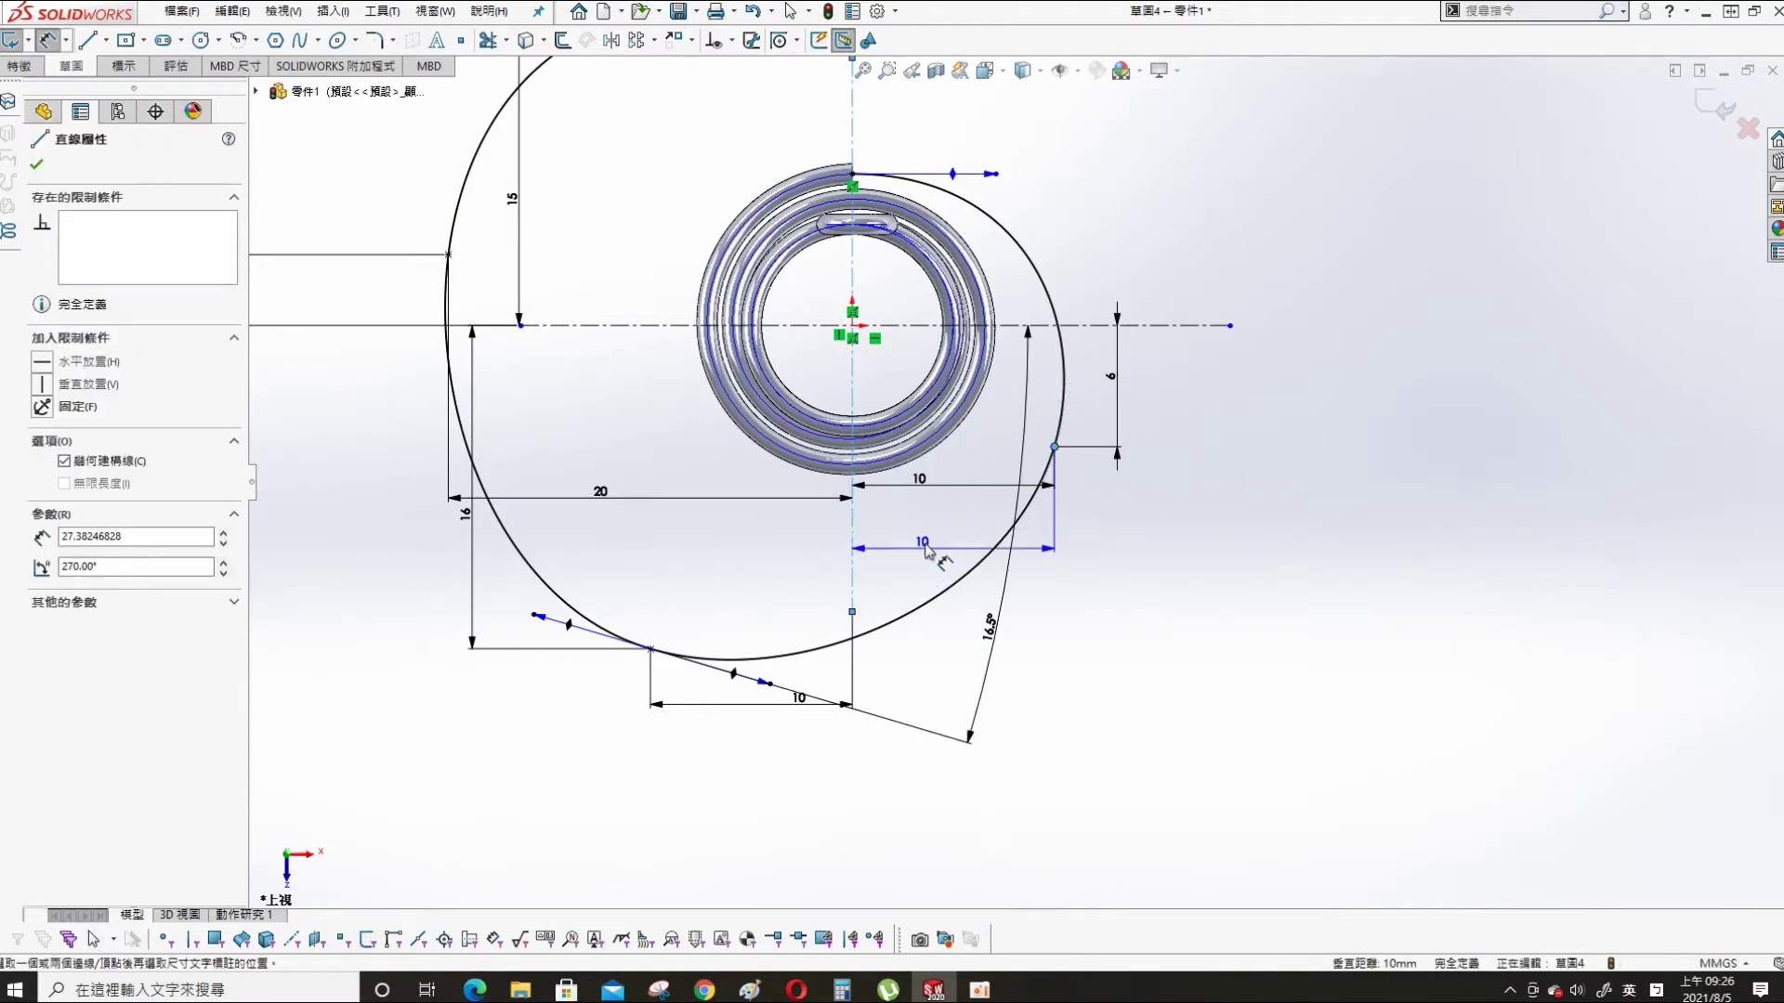
{"action": "left_click", "coordinate": [1059, 453]}
{"action": "left_click", "coordinate": [1316, 680]}
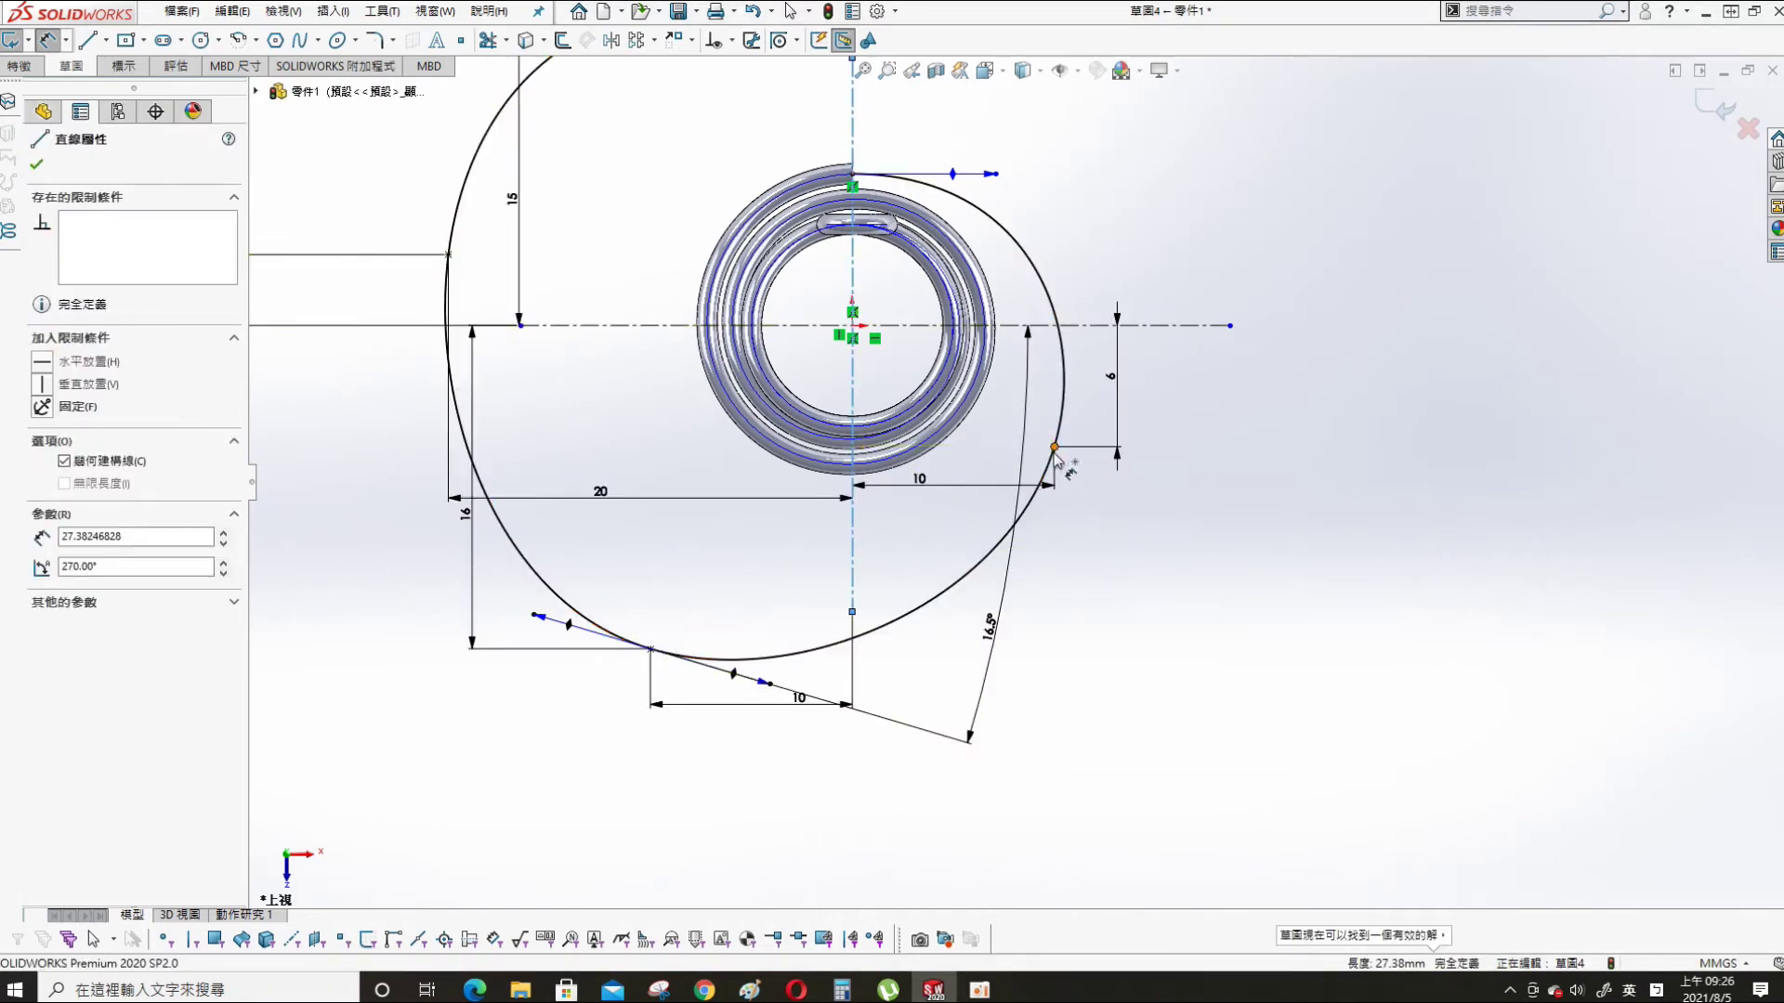
{"action": "key", "text": "Escape"}
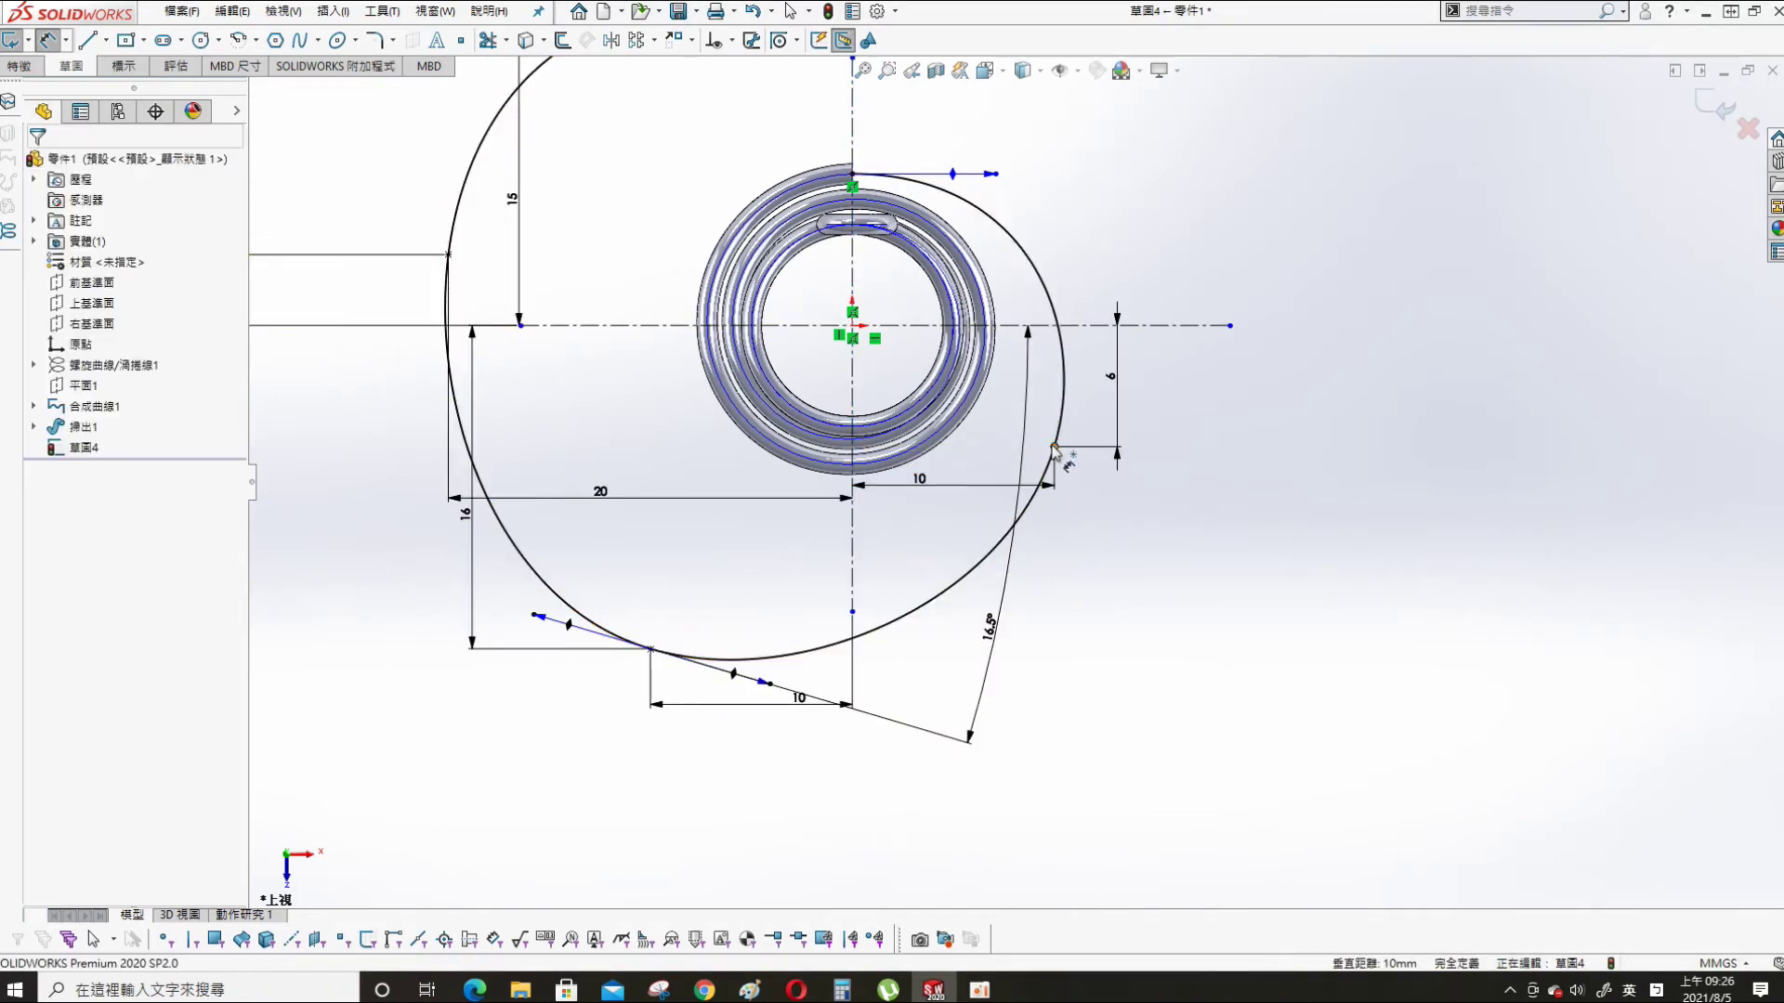
- Activate the tangent handle at the spline's right-hand point, keeping it close to the curve's existing direction
{"action": "left_click", "coordinate": [1056, 449]}
{"action": "left_click_drag", "start_coordinate": [1042, 557], "coordinate": [1092, 563]}
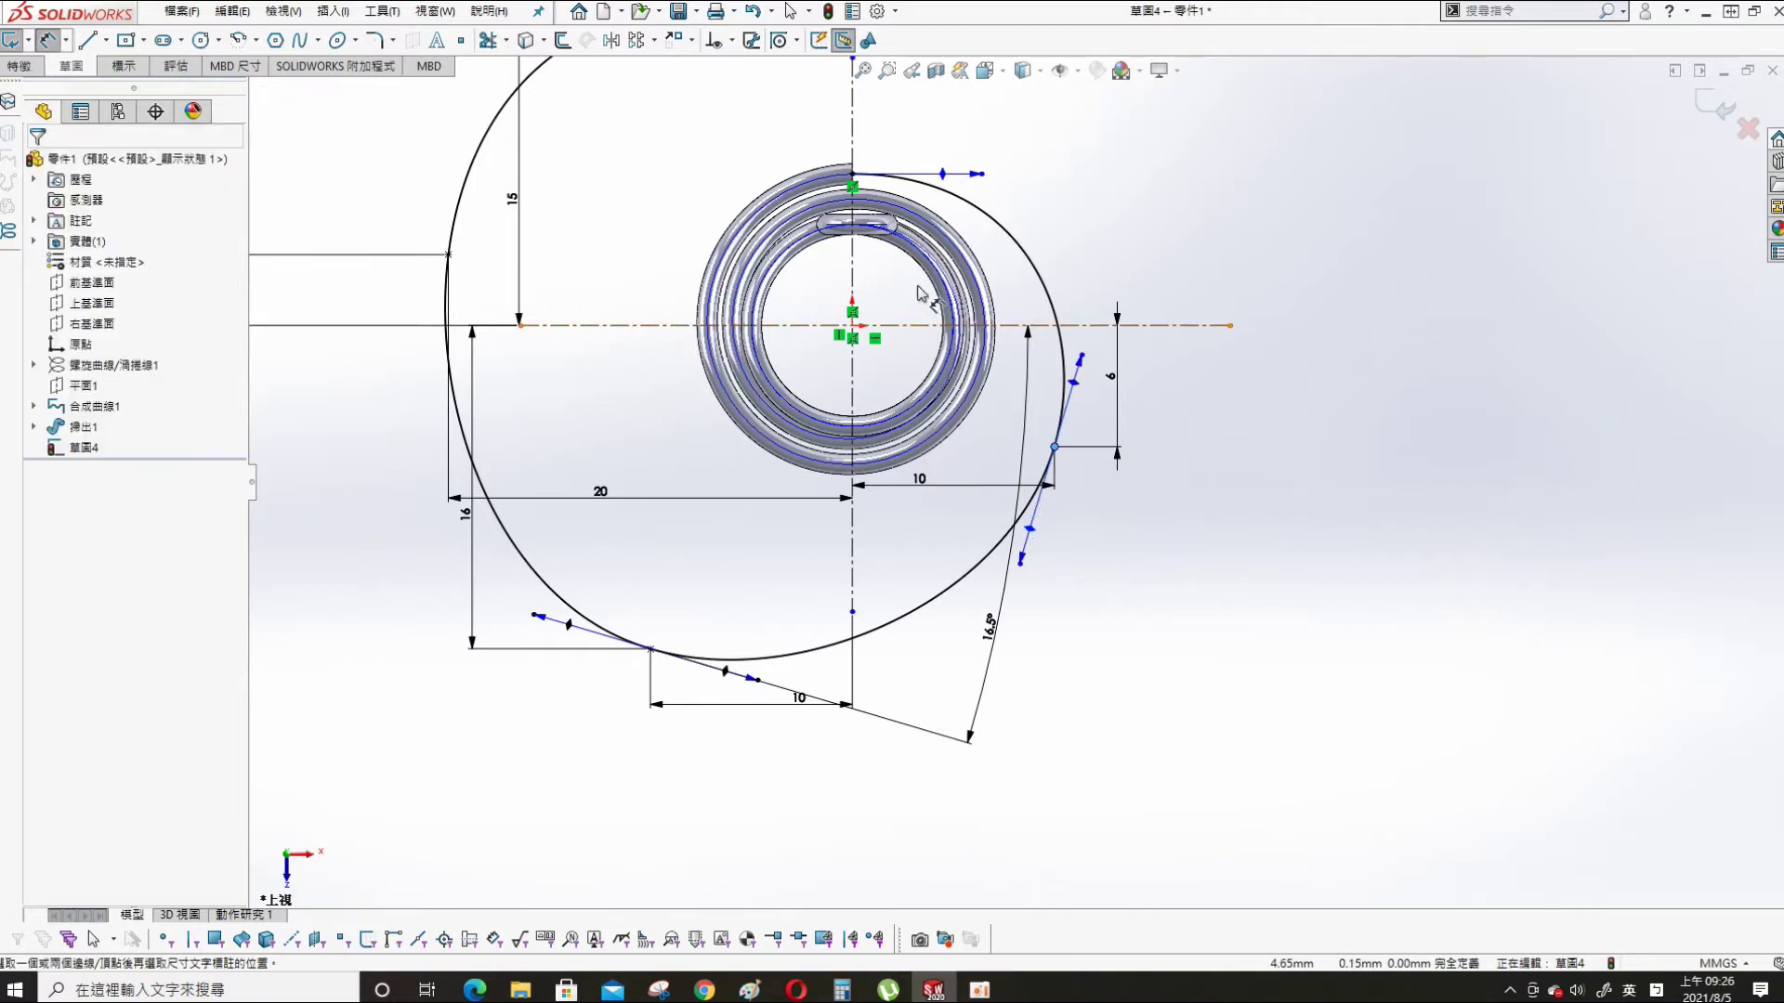
{"action": "left_click", "coordinate": [853, 175]}
{"action": "left_click", "coordinate": [976, 215]}
{"action": "left_click", "coordinate": [1316, 710]}
{"action": "right_click", "coordinate": [1163, 243]}
{"action": "left_click", "coordinate": [1052, 169]}
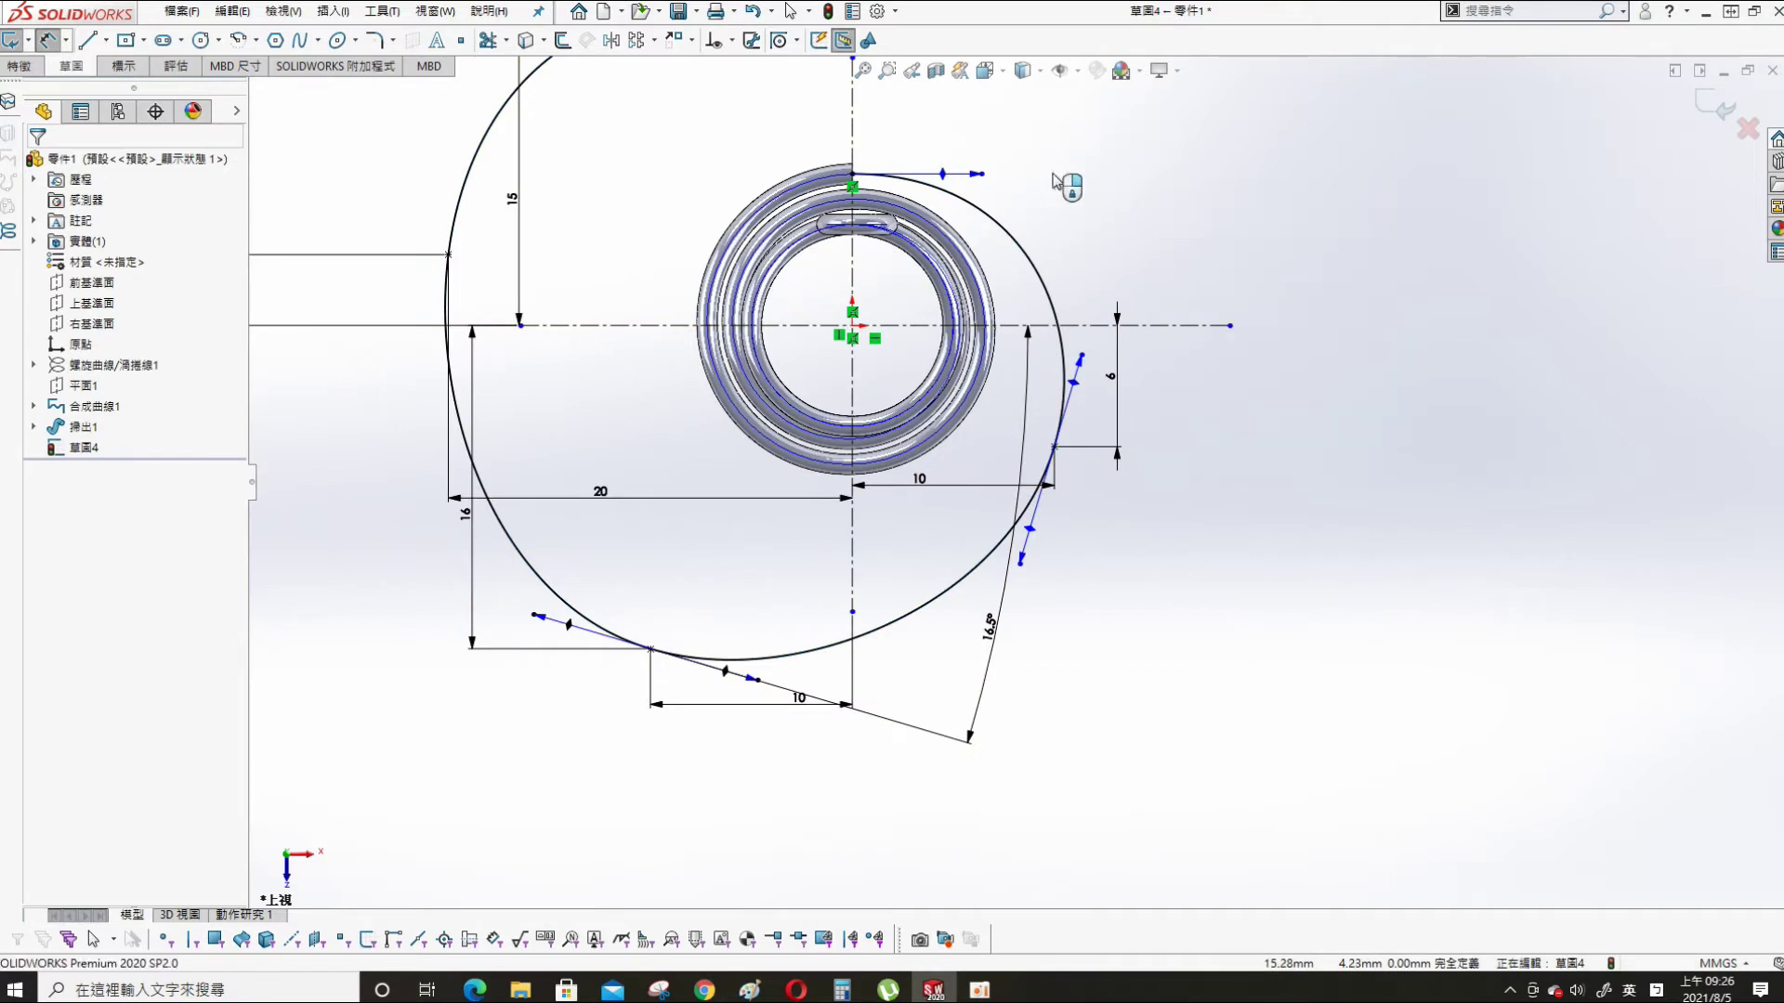
{"action": "key", "text": "s"}
{"action": "left_click", "coordinate": [1075, 216]}
{"action": "key", "text": "s"}
{"action": "left_click", "coordinate": [1177, 216]}
{"action": "left_click", "coordinate": [853, 176]}
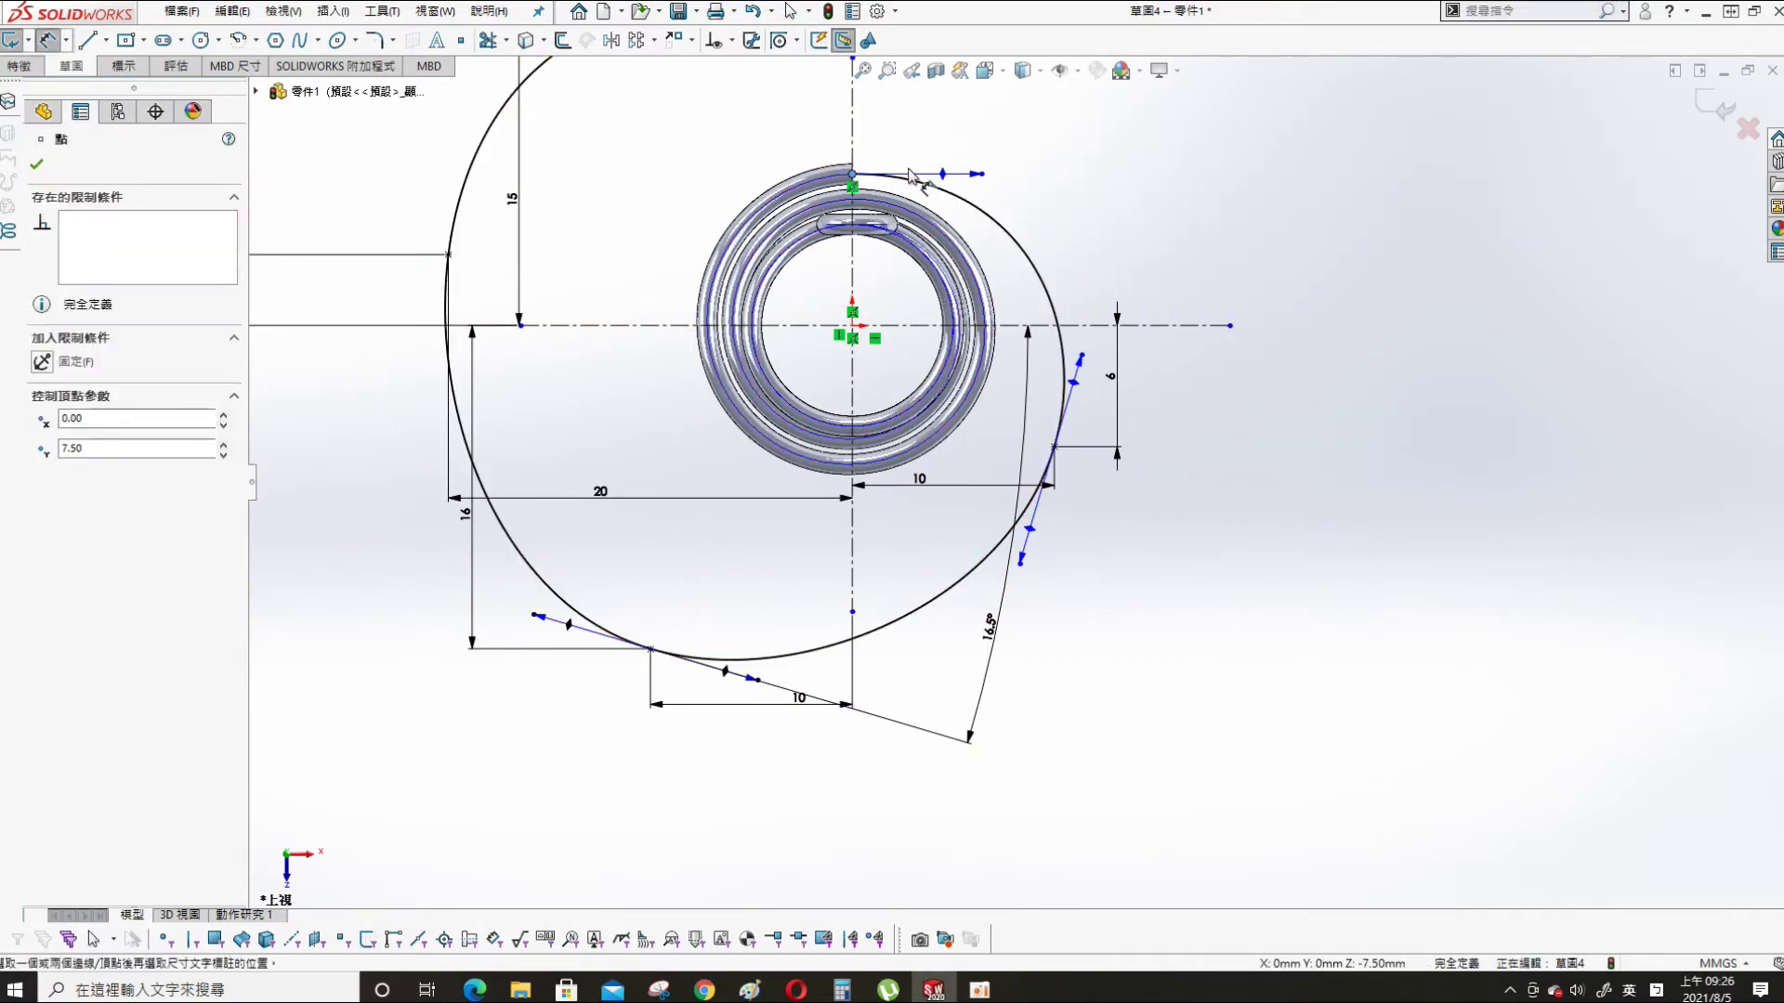
{"action": "key", "text": "Escape"}
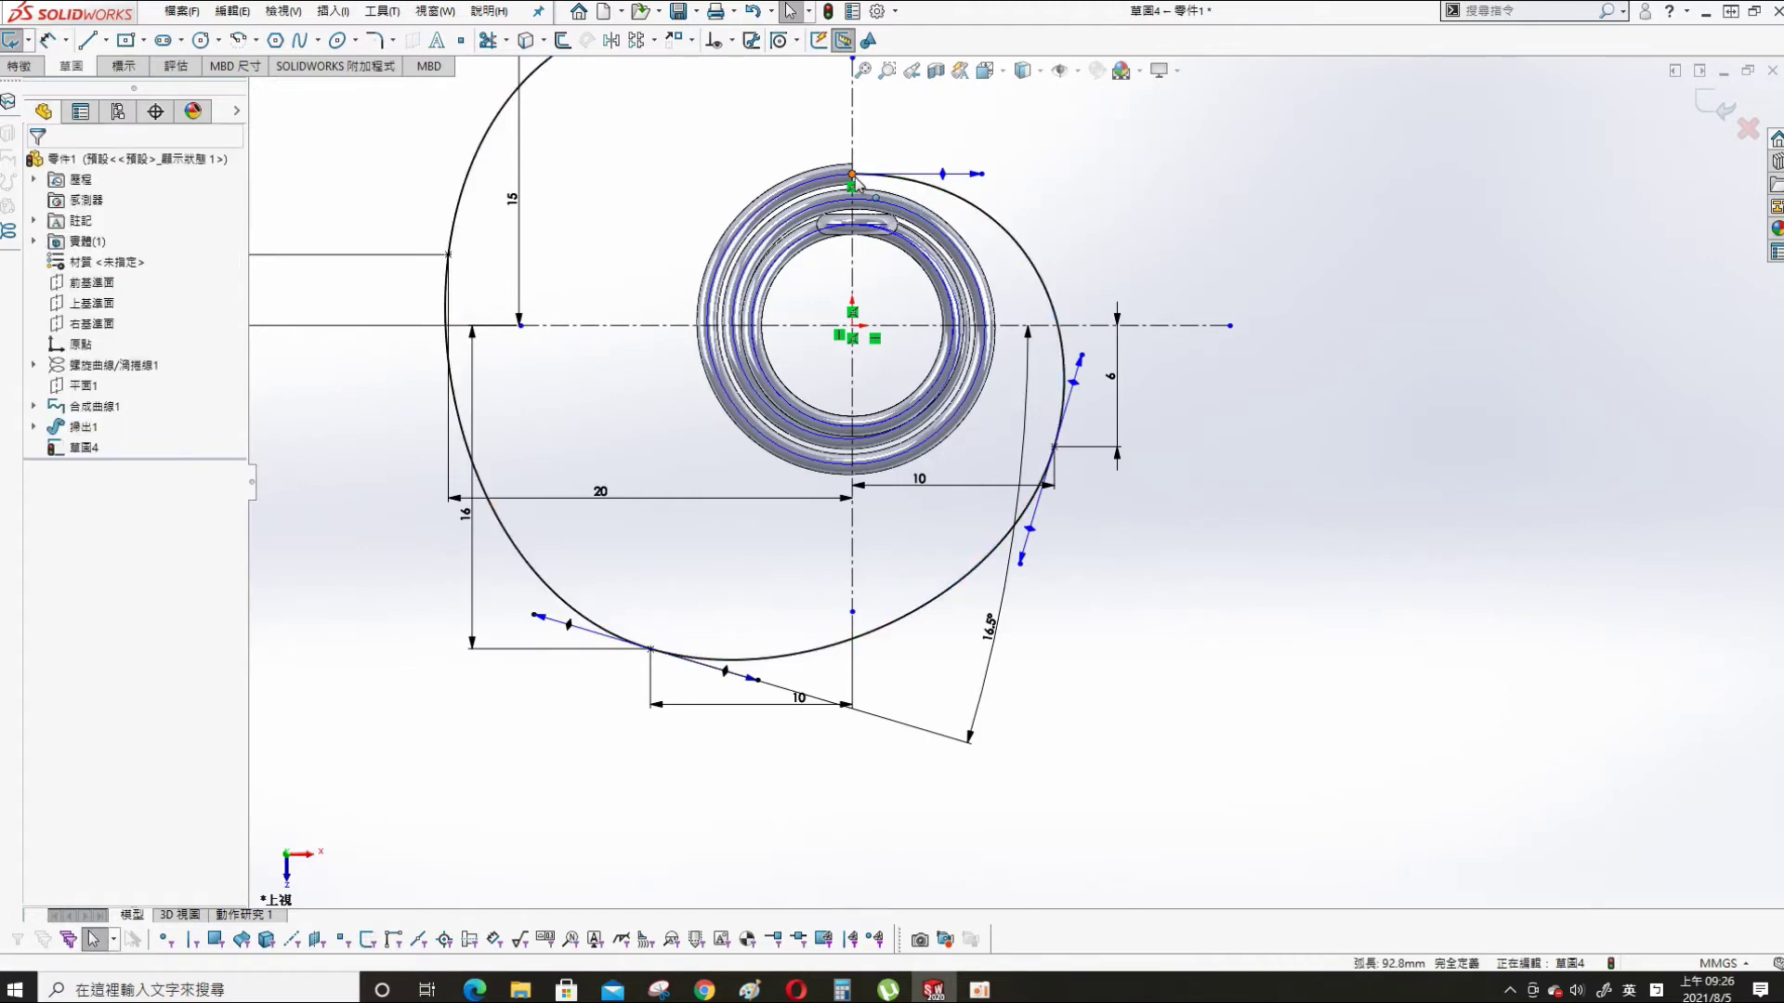
{"action": "left_click", "coordinate": [853, 174]}
{"action": "scroll", "coordinate": [1120, 240], "scroll_direction": "up", "scroll_amount": 2}
{"action": "scroll", "coordinate": [1074, 261], "scroll_direction": "down", "scroll_amount": 4}
- Dimension the tangent magnitude of the handle at the spline's start point on the spring's outer coil as 25
{"action": "key", "text": "s"}
{"action": "left_click", "coordinate": [1055, 306]}
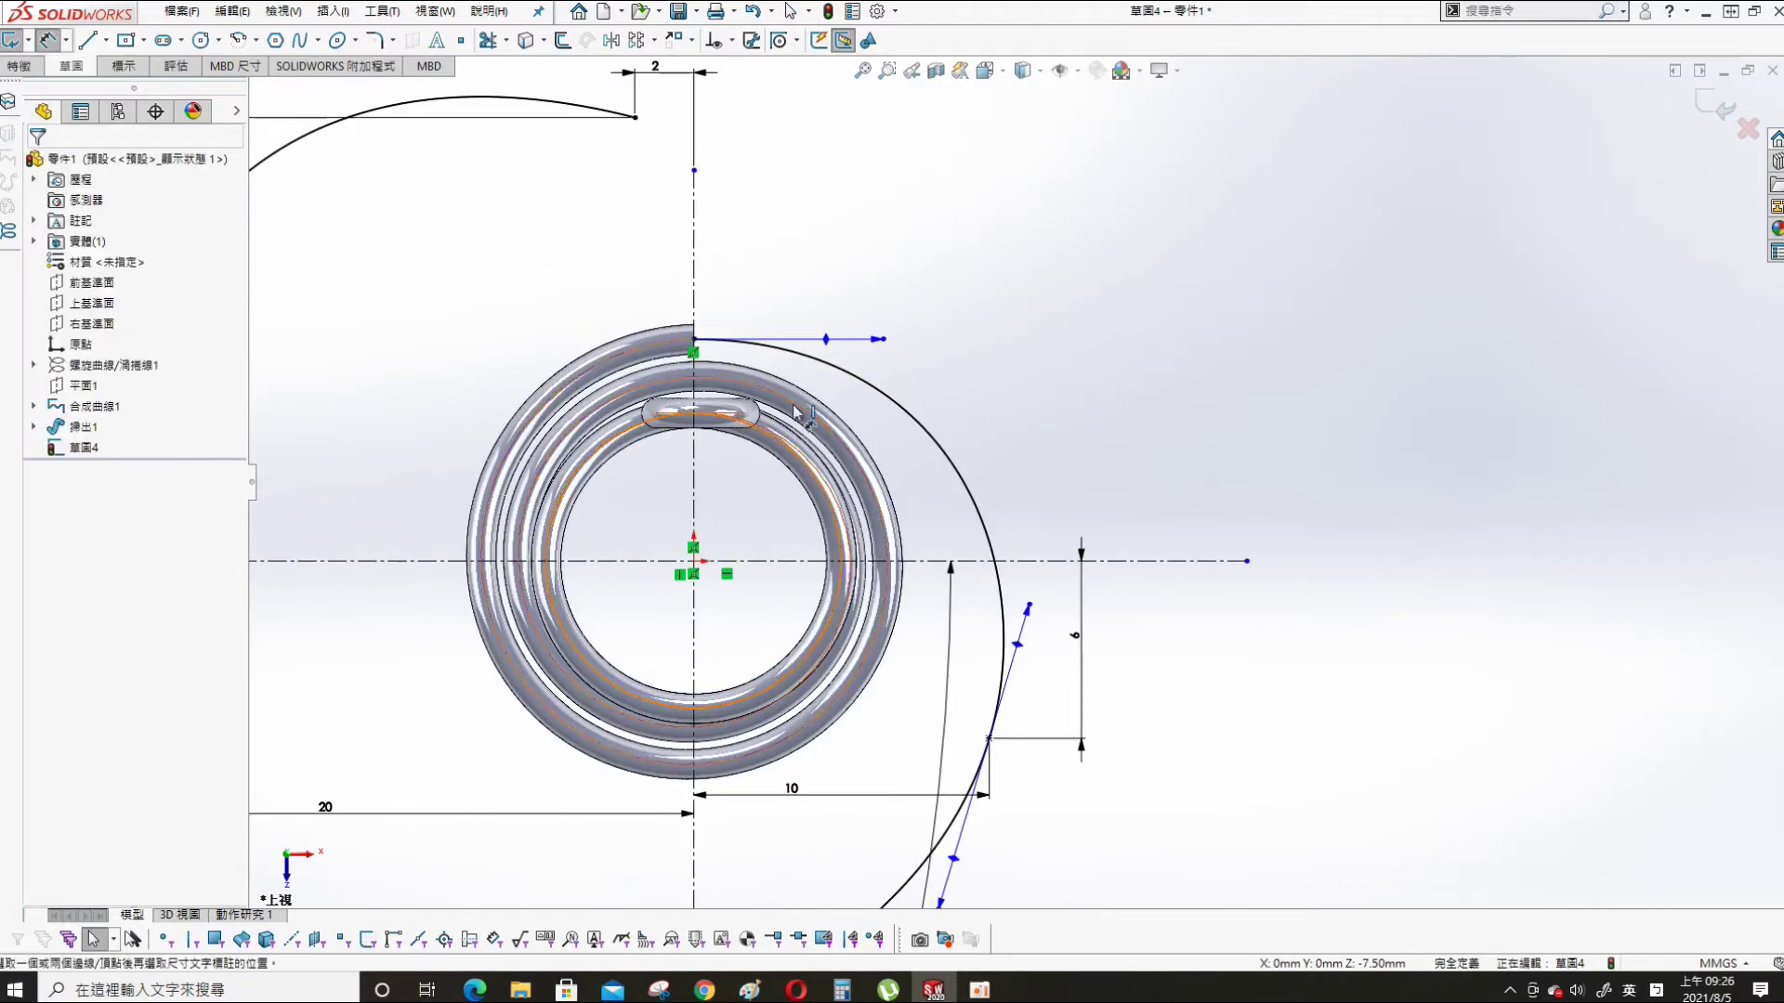
{"action": "left_click", "coordinate": [694, 340]}
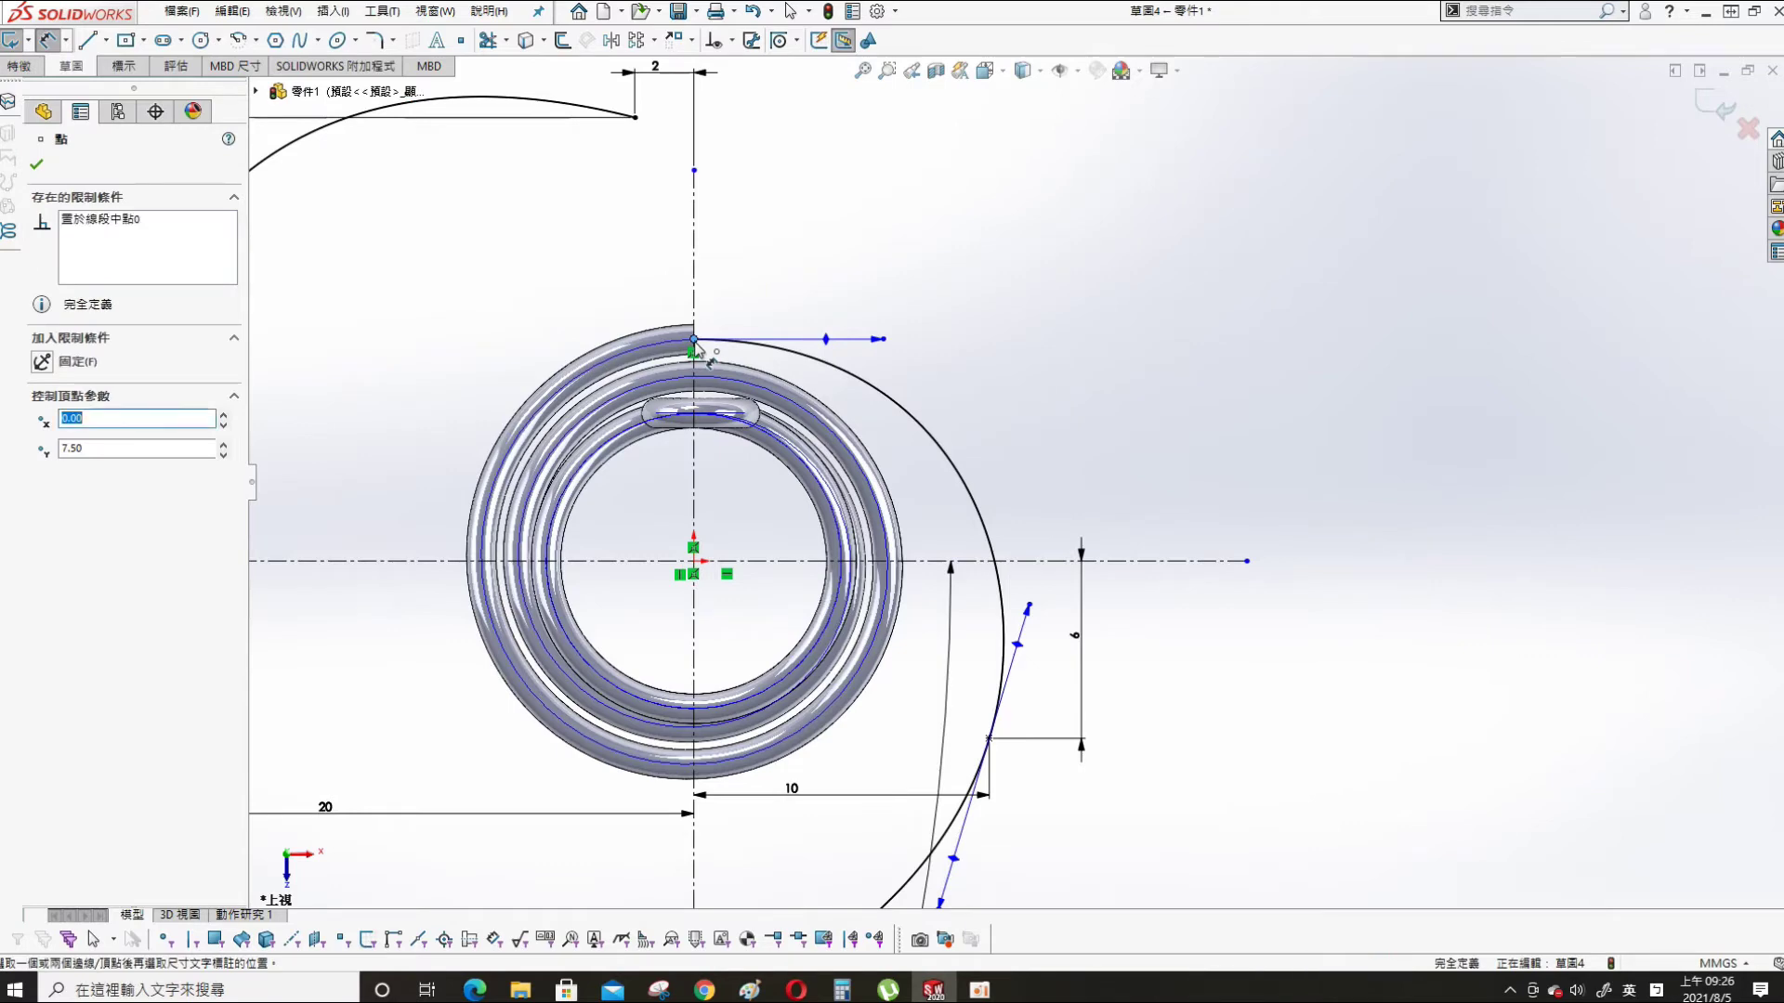
{"action": "left_click", "coordinate": [932, 563]}
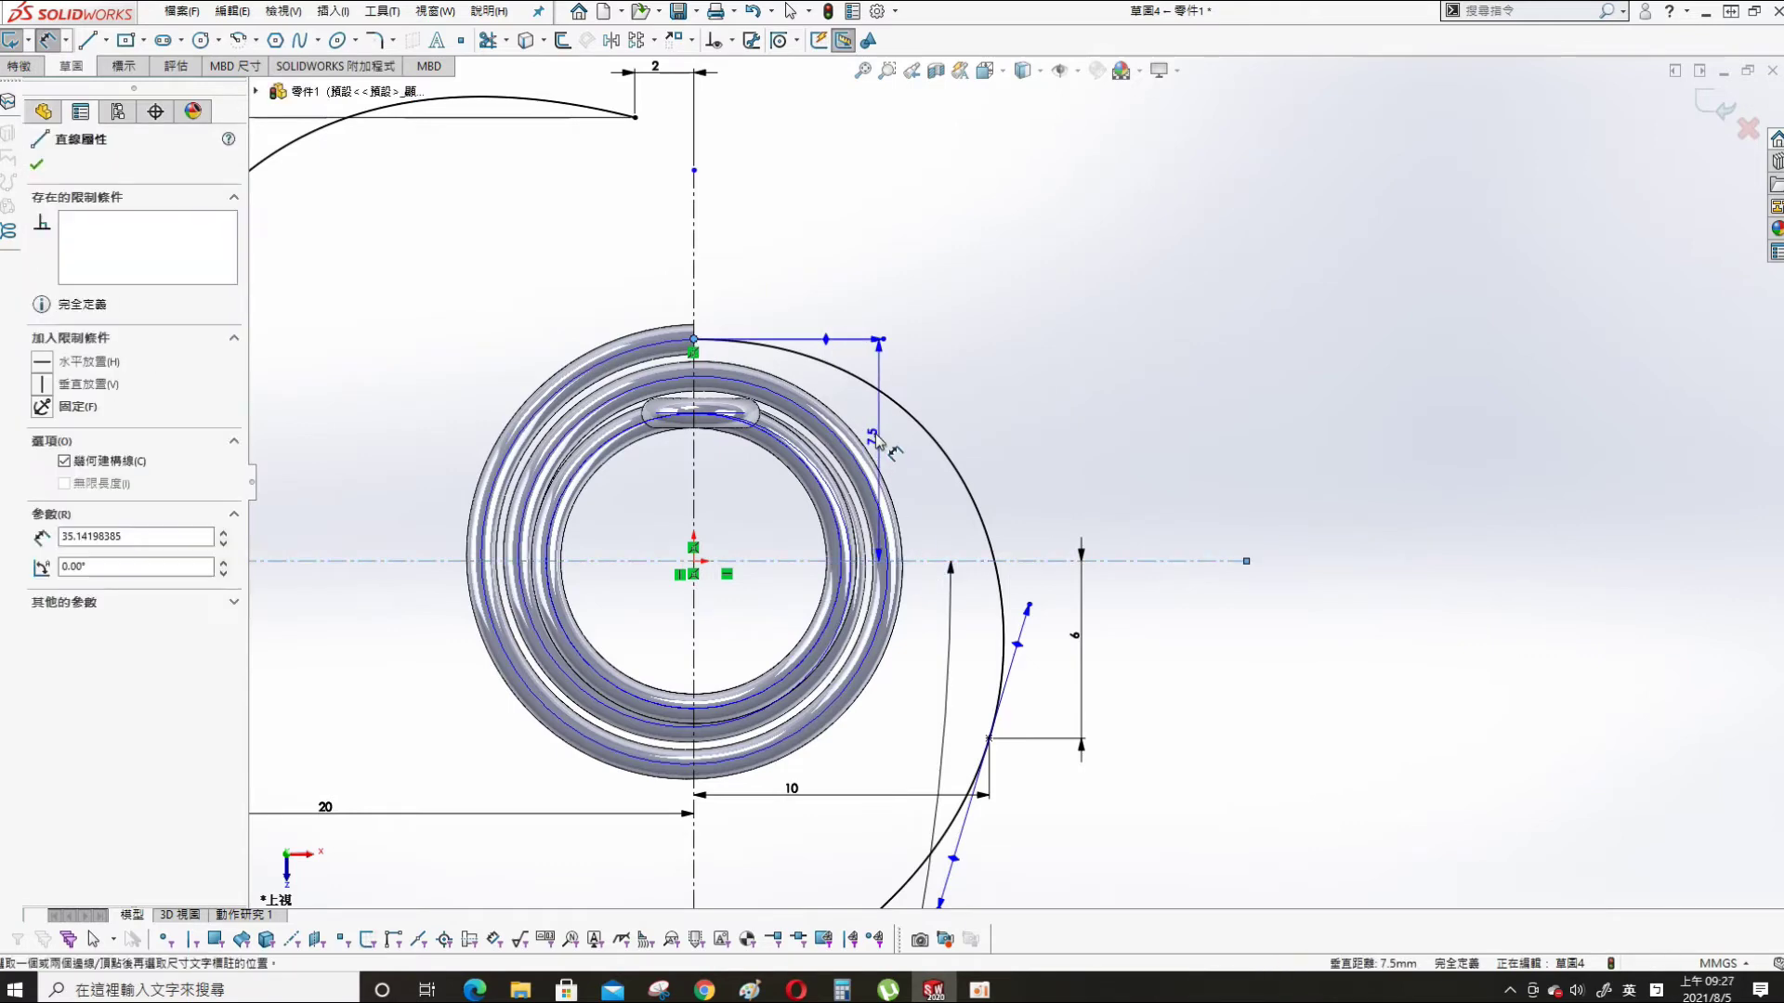
{"action": "left_click", "coordinate": [697, 352]}
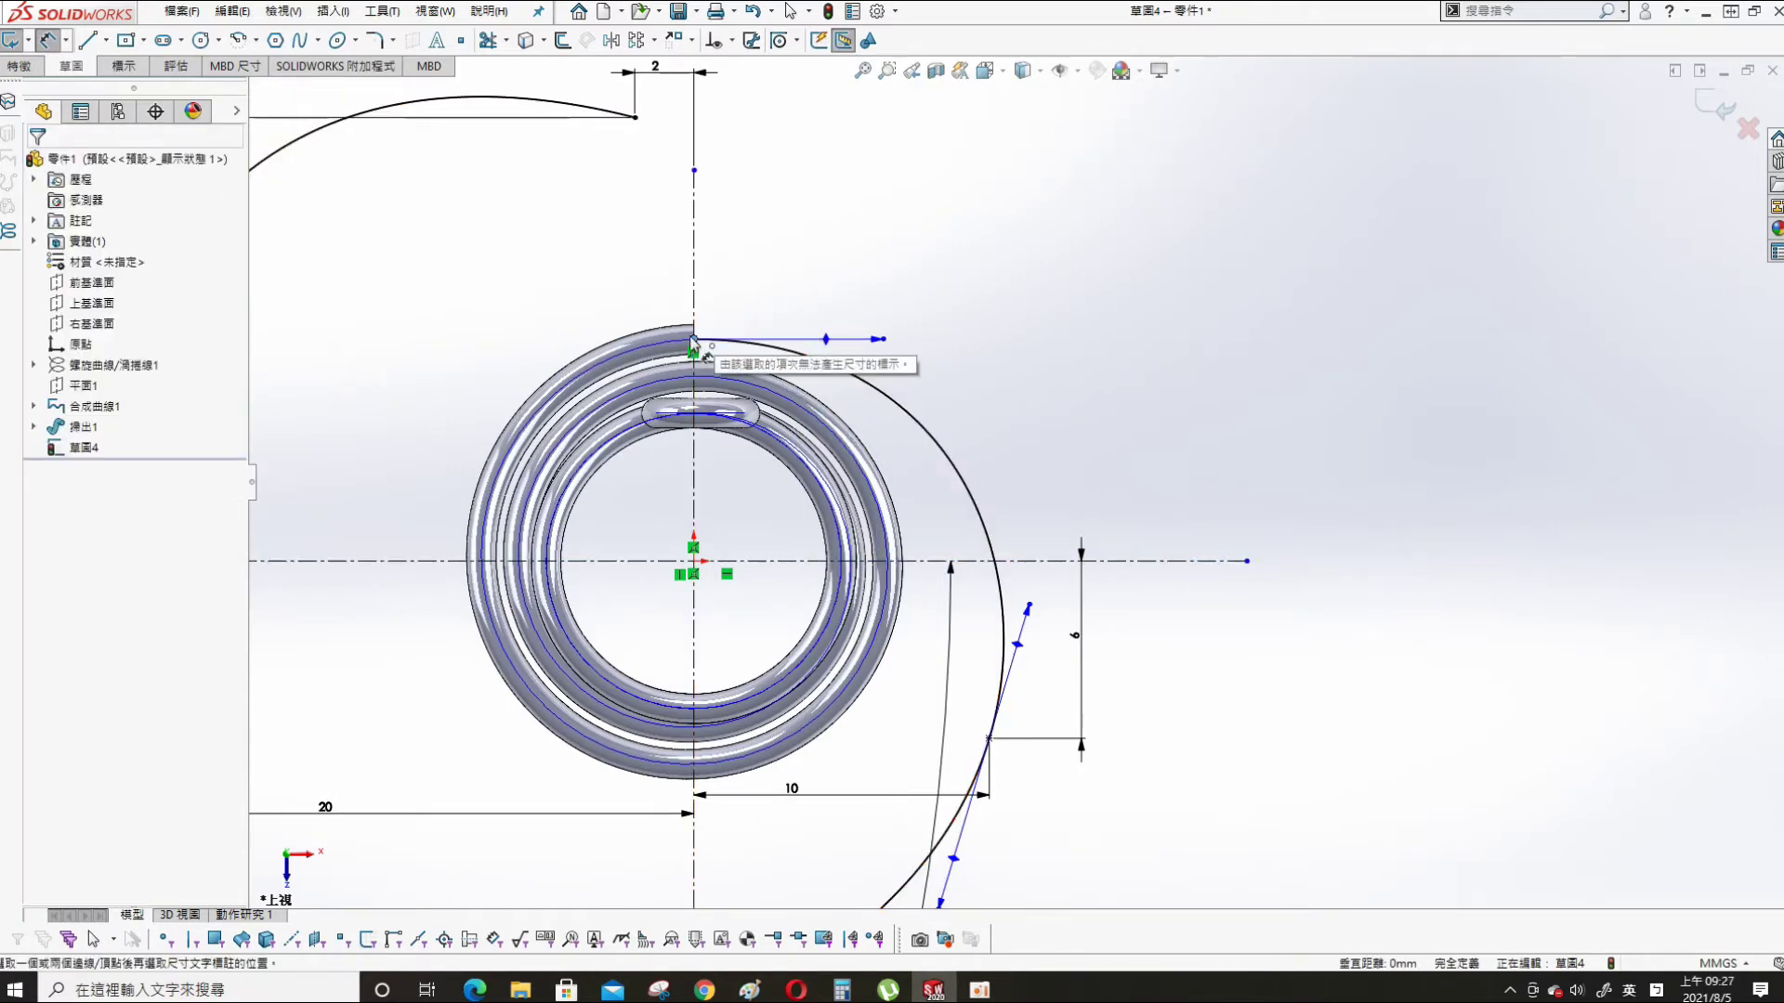
{"action": "left_click", "coordinate": [750, 344]}
{"action": "left_click", "coordinate": [695, 340]}
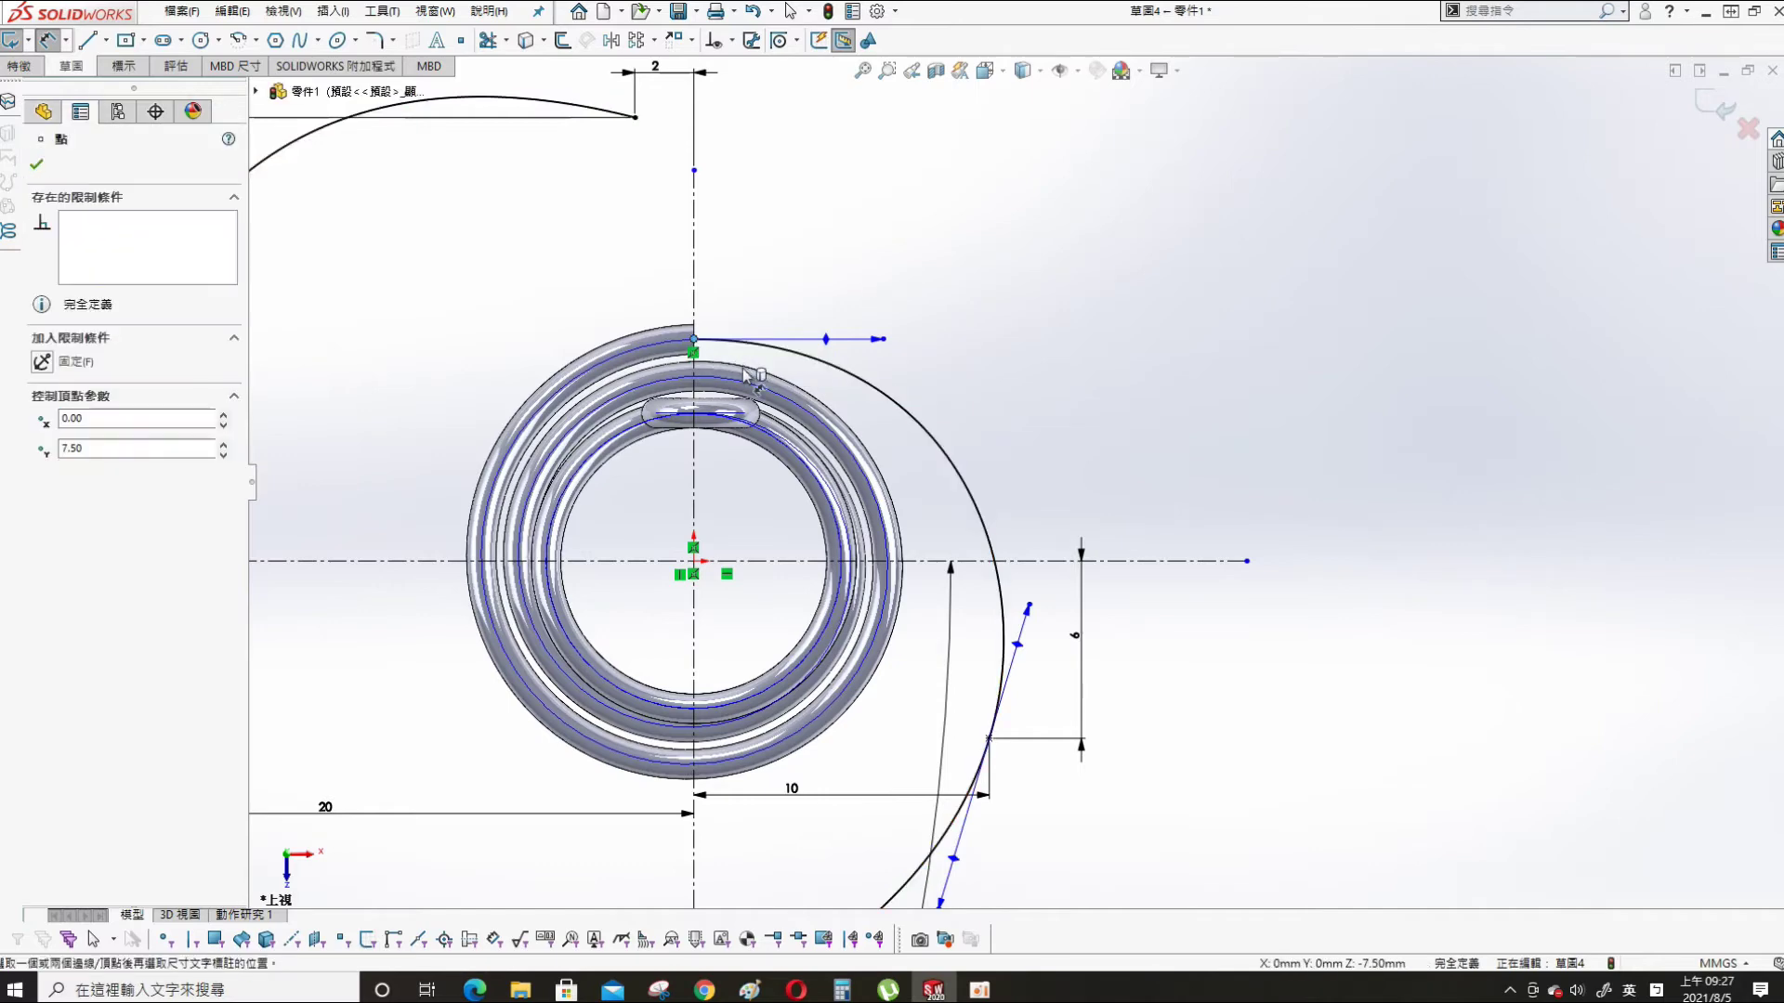
{"action": "left_click", "coordinate": [829, 341]}
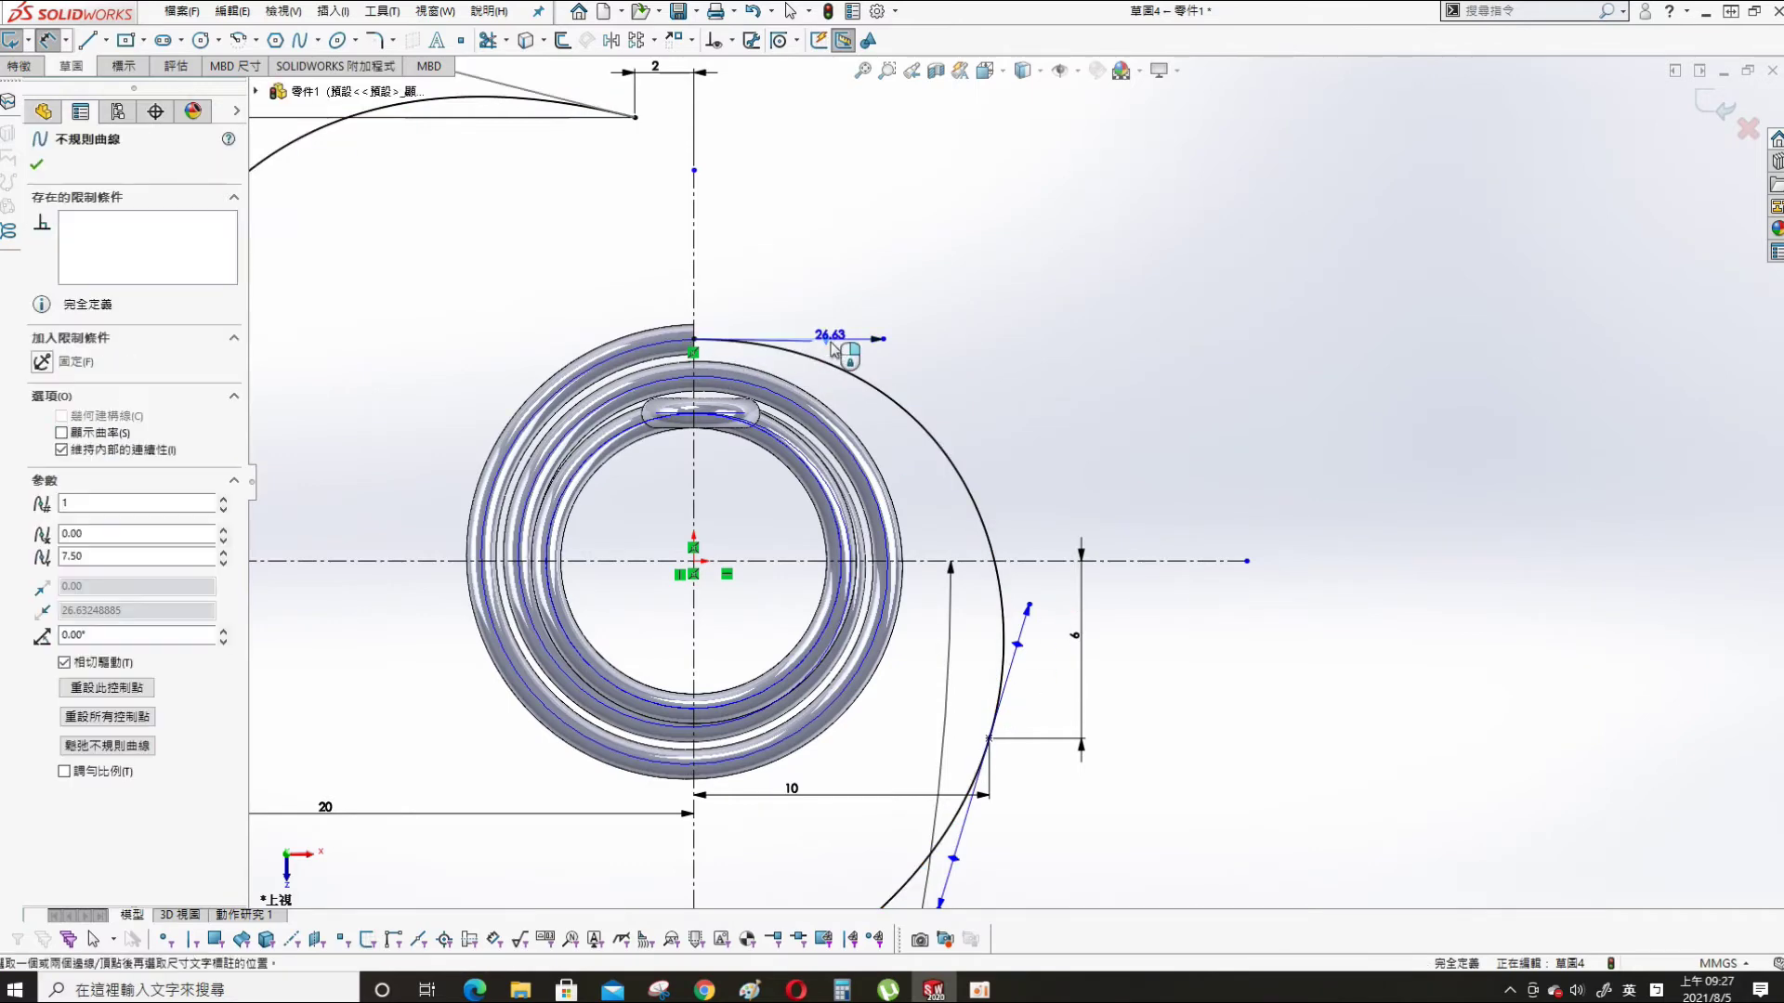
{"action": "left_click", "coordinate": [810, 288]}
{"action": "type", "text": "25"}
{"action": "key", "text": "Return"}
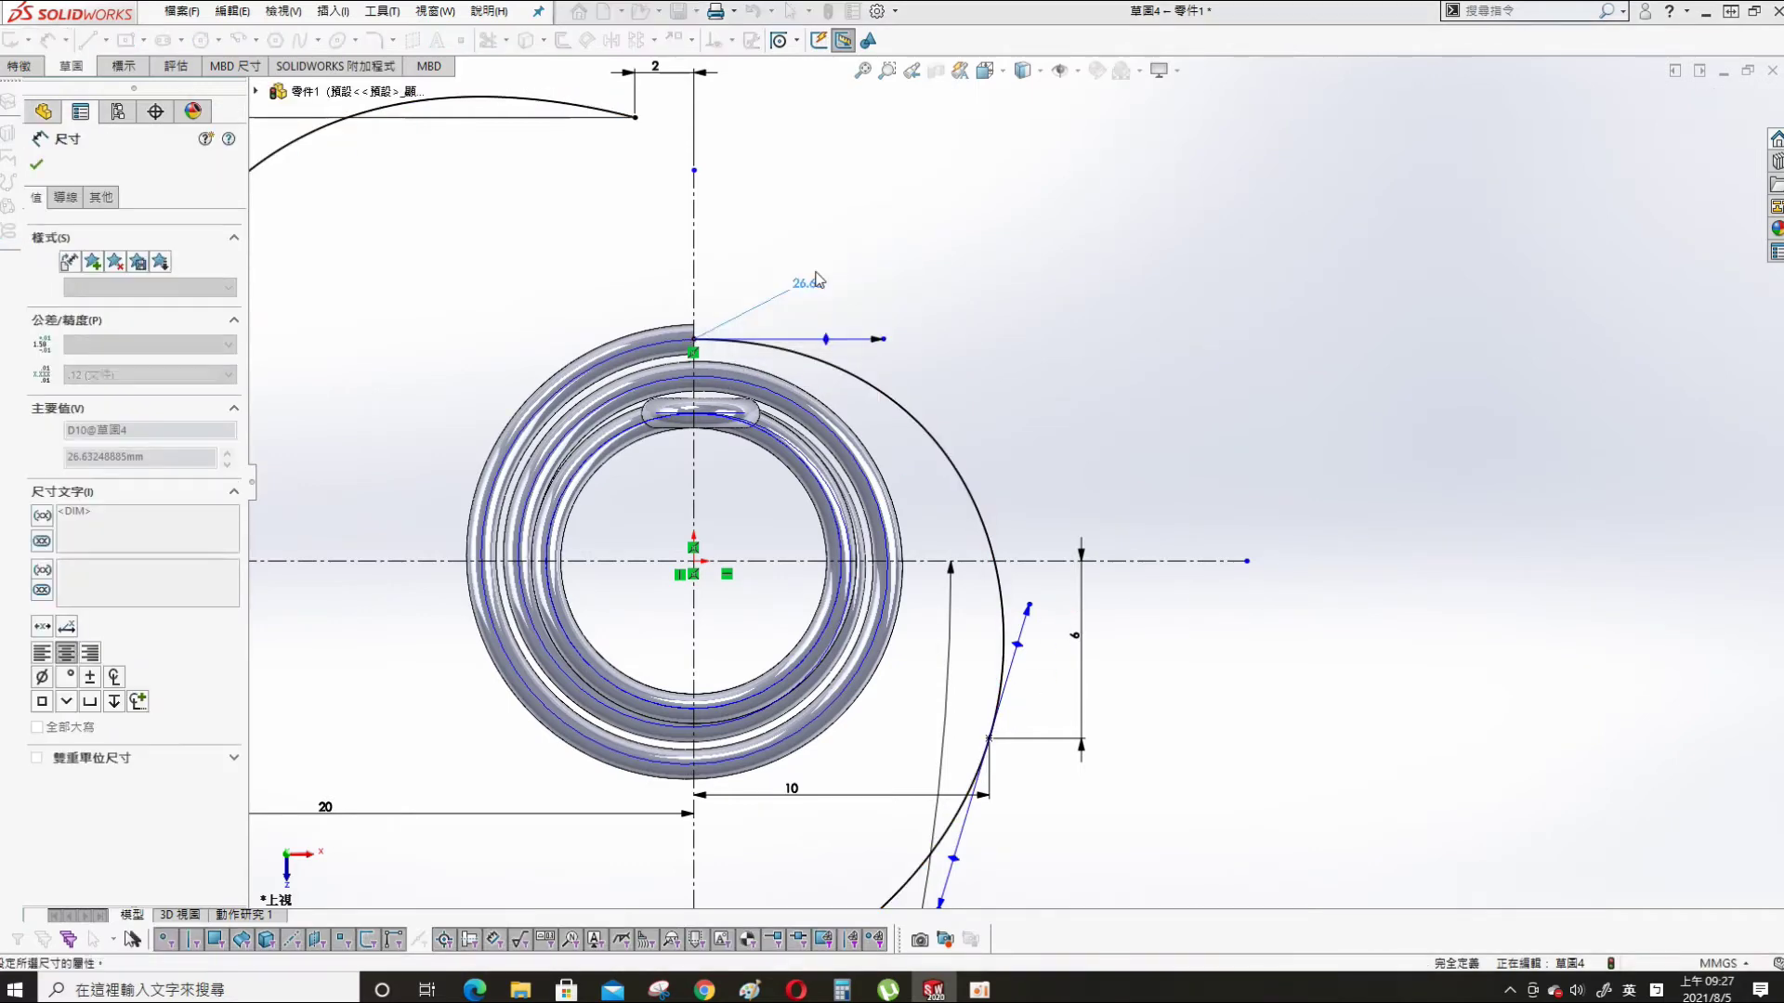
- Dimension the angle between the tangent handle at the spline's right-hand point and the vertical centerline as 16°
{"action": "scroll", "coordinate": [1206, 307], "scroll_direction": "down", "scroll_amount": 3}
{"action": "scroll", "coordinate": [1015, 664], "scroll_direction": "up", "scroll_amount": 3}
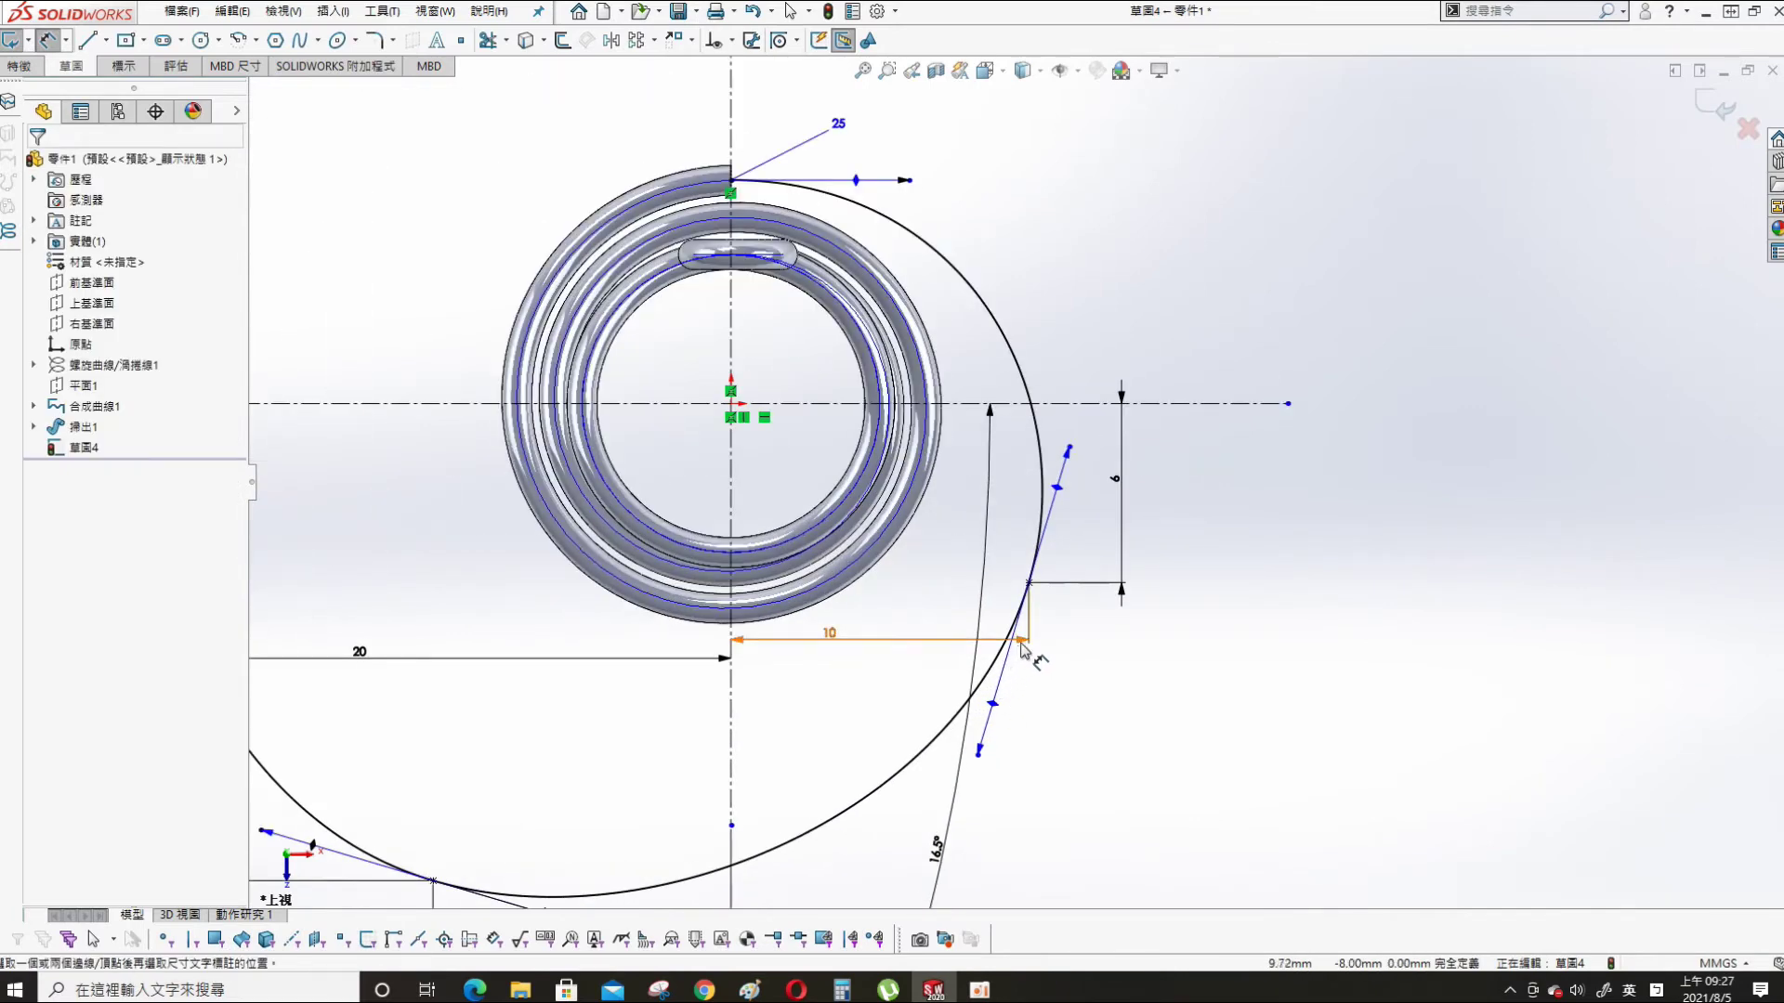
{"action": "left_click", "coordinate": [996, 711]}
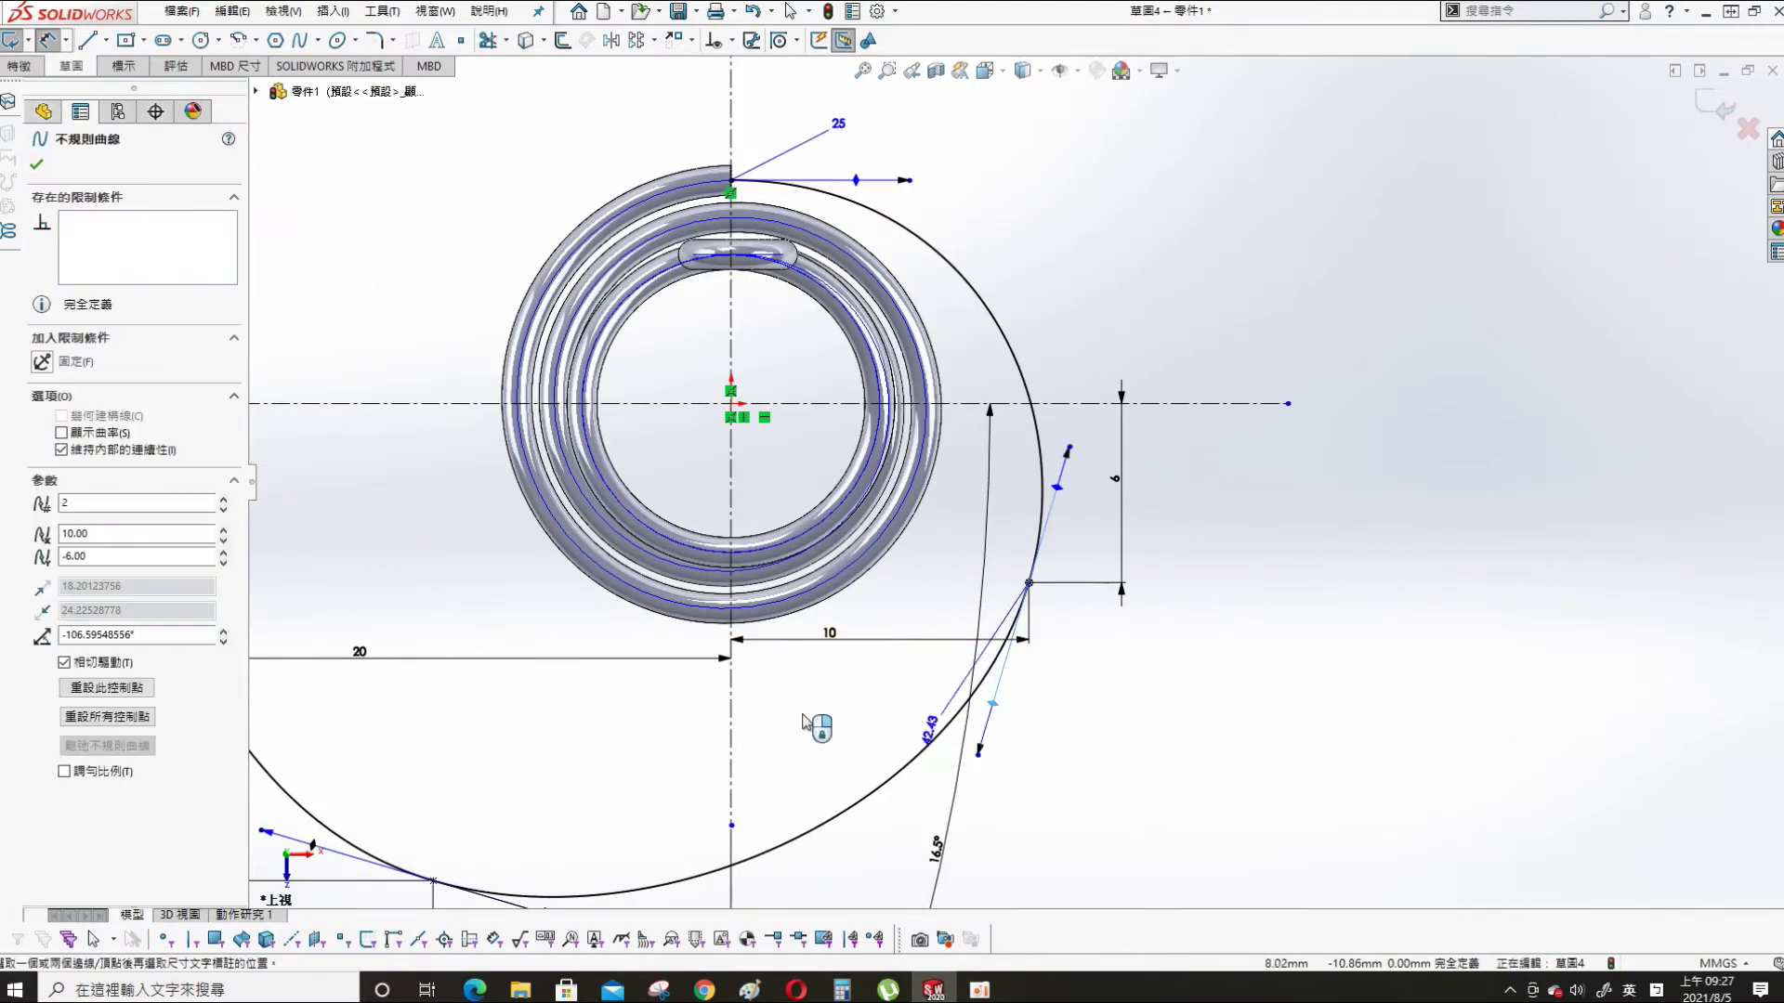
{"action": "left_click", "coordinate": [1004, 643]}
{"action": "type", "text": "16"}
{"action": "key", "text": "Return"}
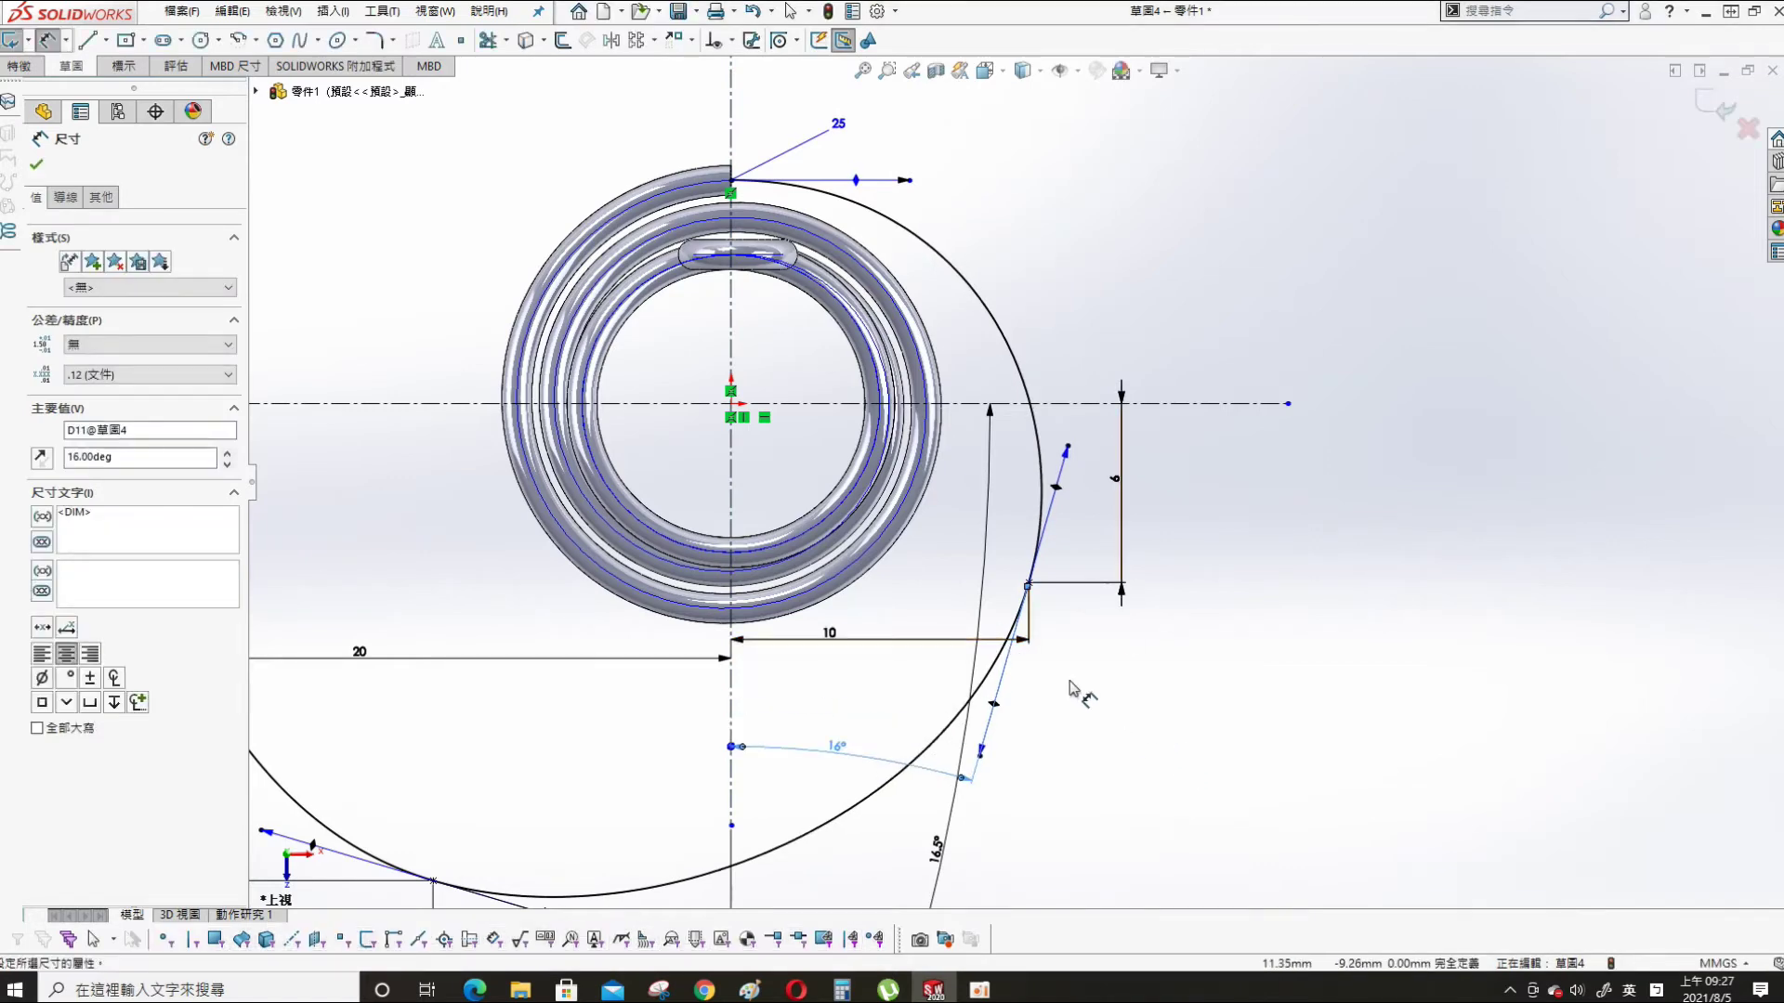
- Turn the tangent handle at the spline's free upper end to horizontal, with a tangent direction of 0°
{"action": "scroll", "coordinate": [1162, 354], "scroll_direction": "up", "scroll_amount": 4}
{"action": "scroll", "coordinate": [1011, 254], "scroll_direction": "down", "scroll_amount": 3}
{"action": "key", "text": "Escape"}
{"action": "left_click", "coordinate": [744, 268]}
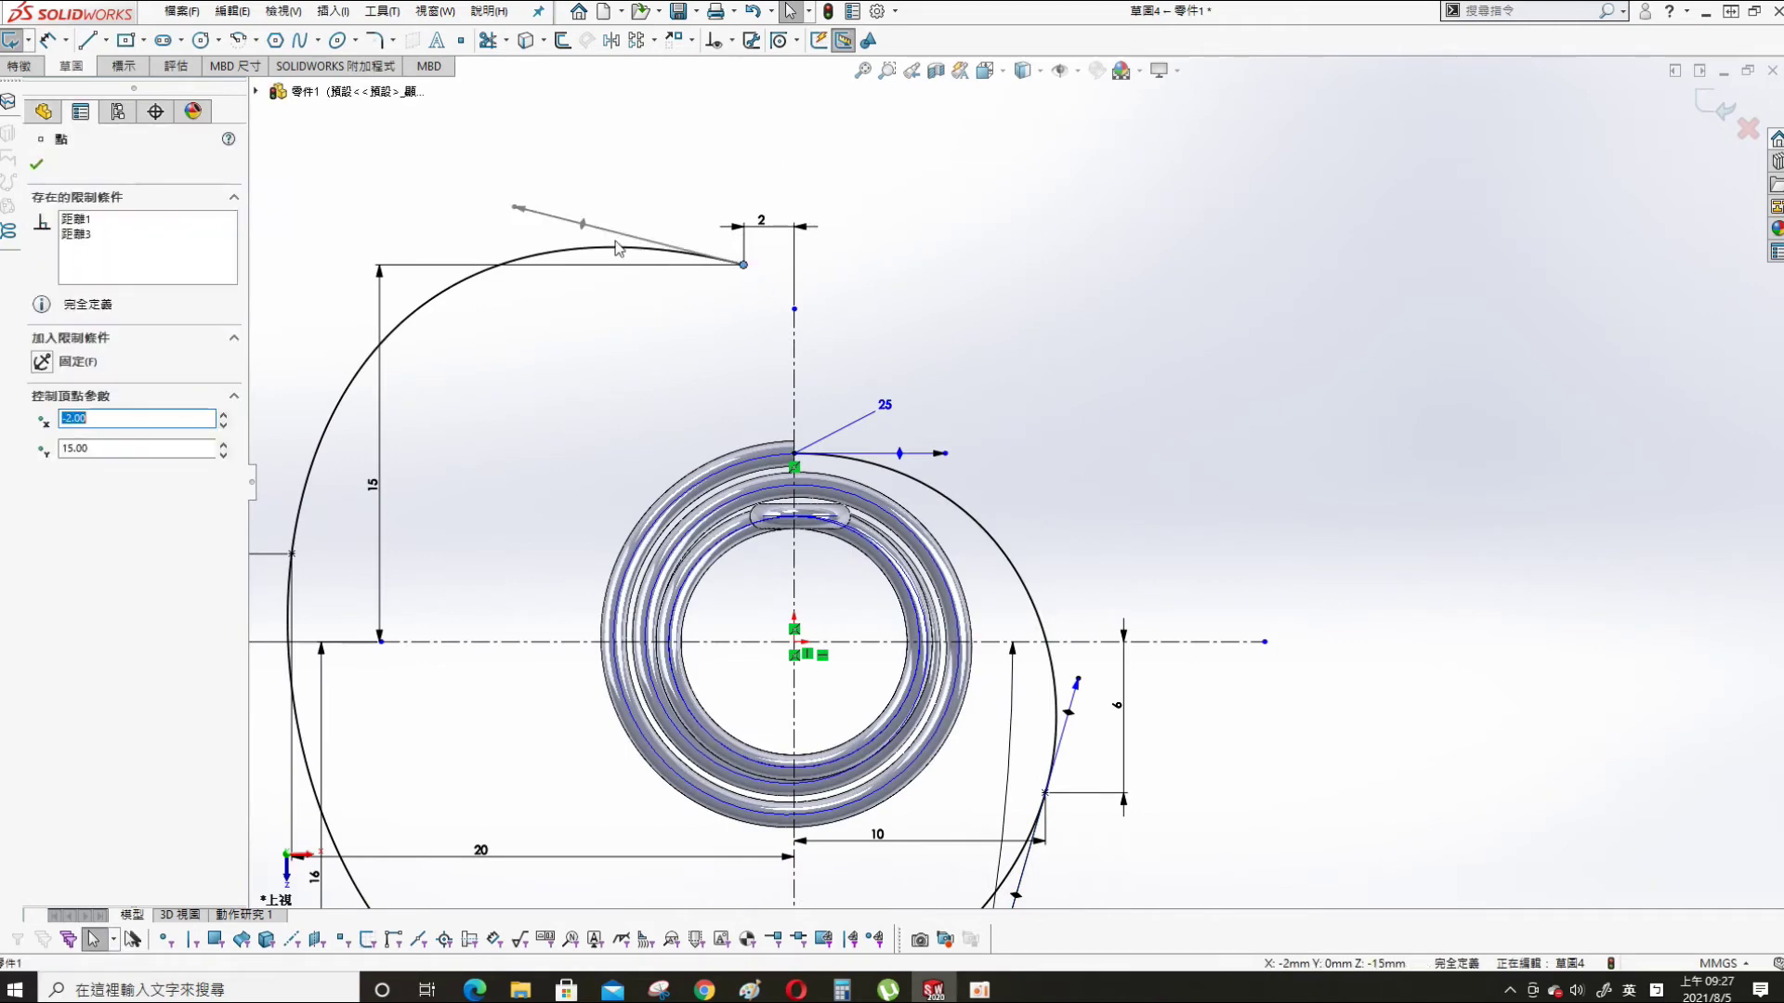
{"action": "left_click_drag", "start_coordinate": [586, 231], "coordinate": [578, 267]}
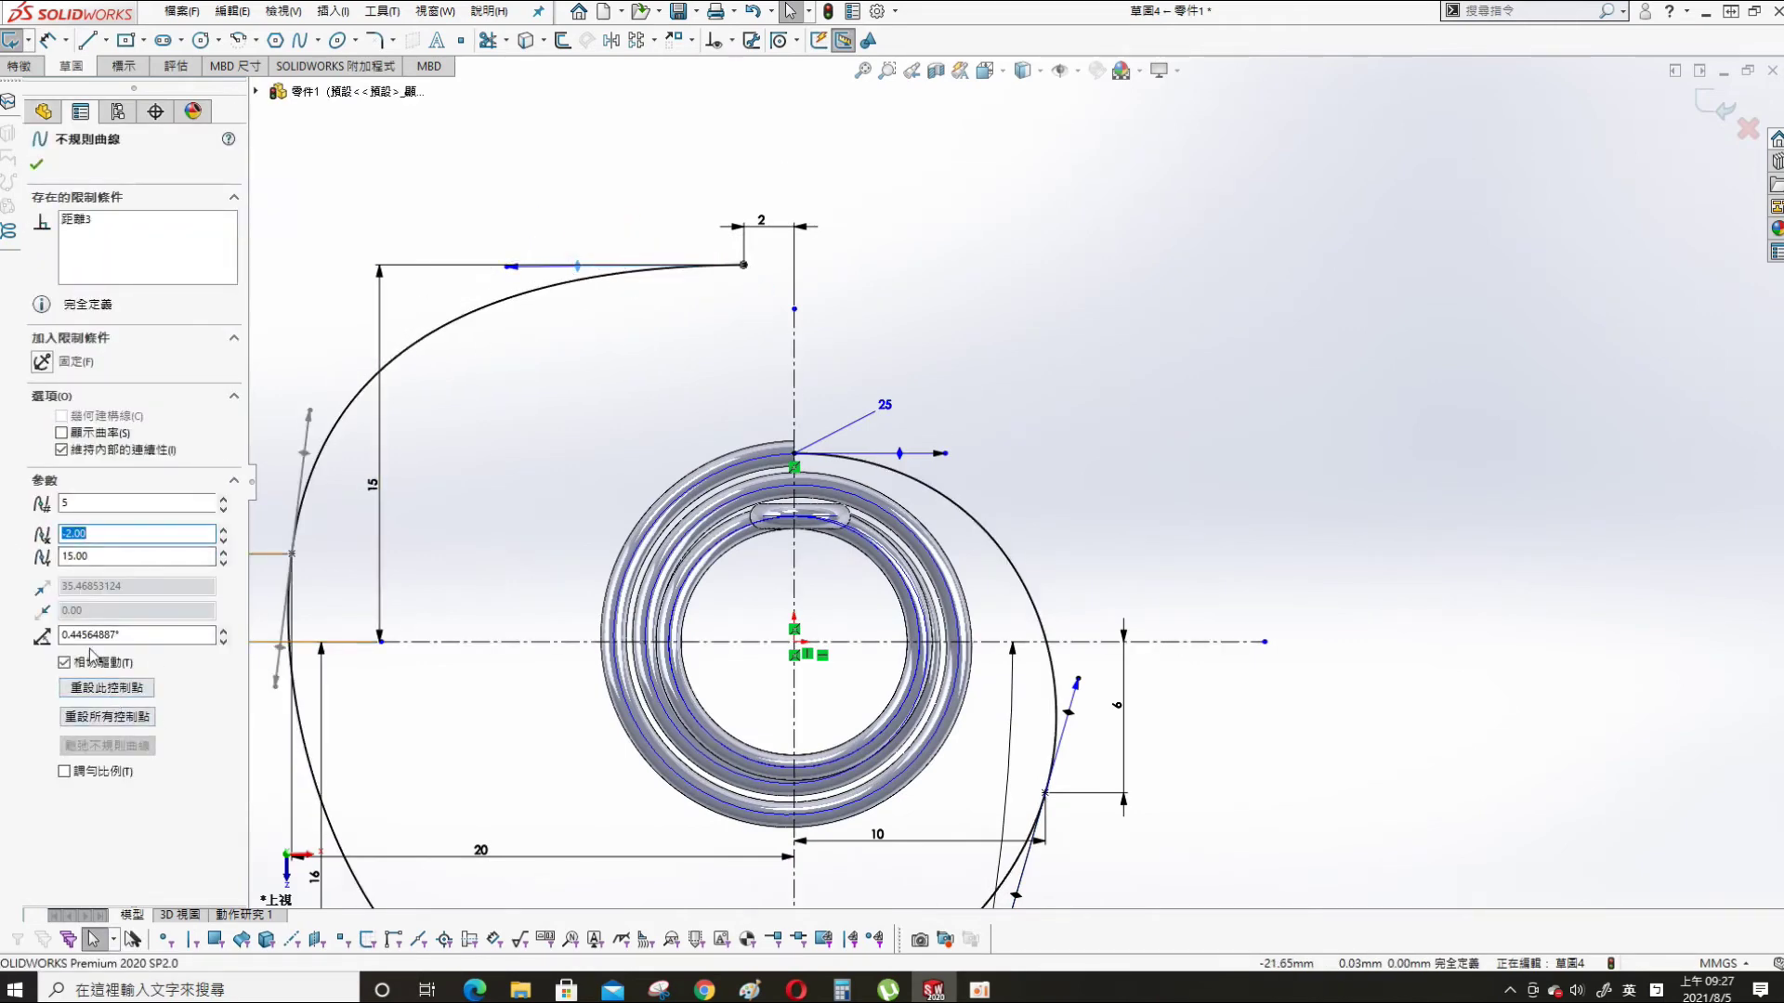
{"action": "left_click_drag", "start_coordinate": [578, 268], "coordinate": [578, 265]}
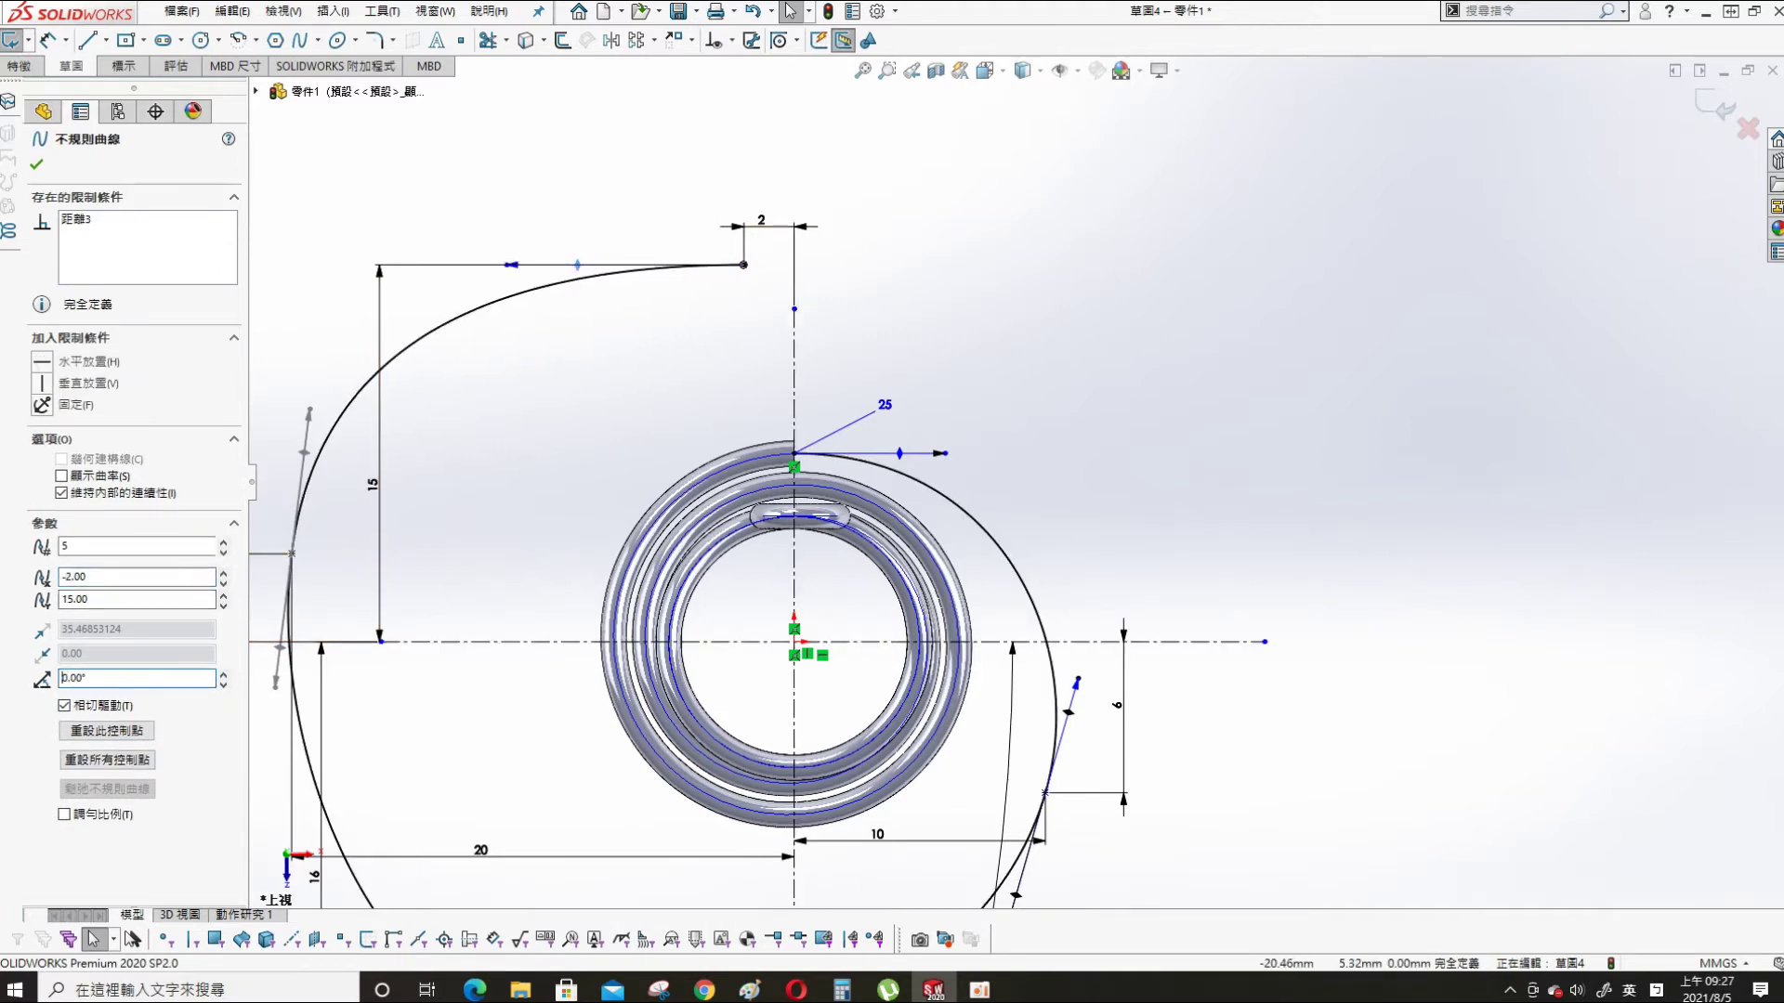
{"action": "left_click", "coordinate": [433, 186]}
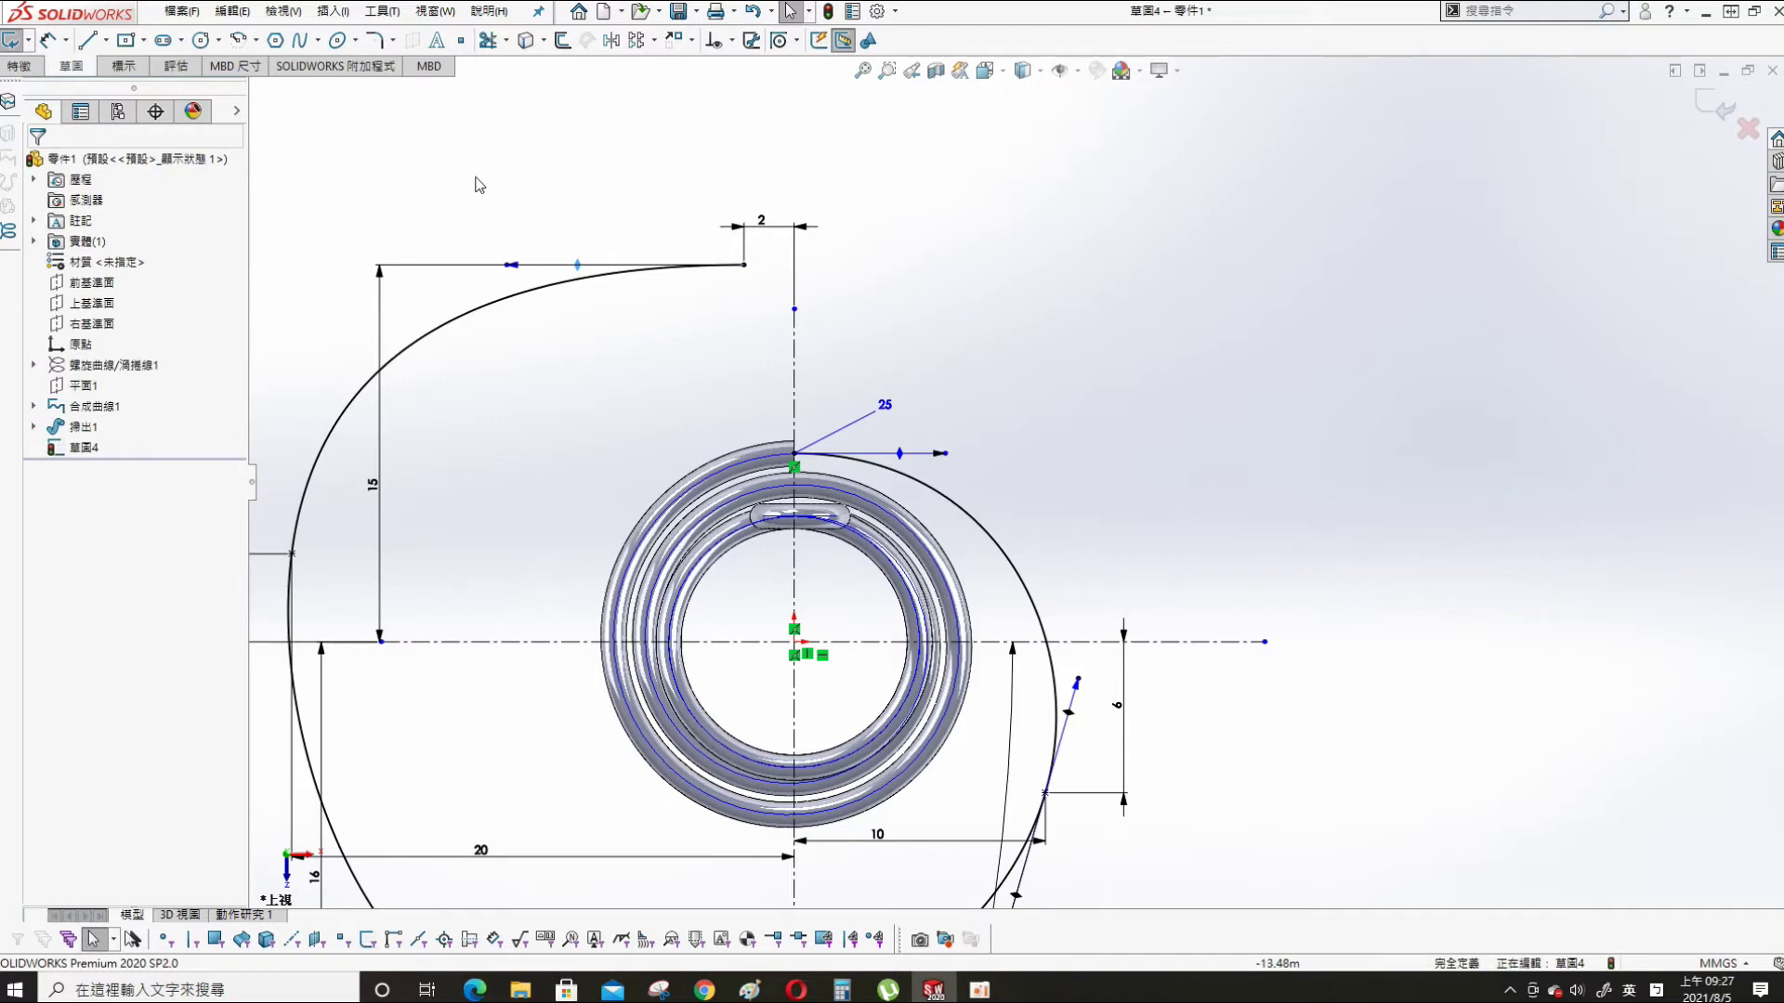
- Dimension the tangent magnitude of the handle at the spline's free upper end as 30
{"action": "key", "text": "s"}
{"action": "left_click", "coordinate": [632, 197]}
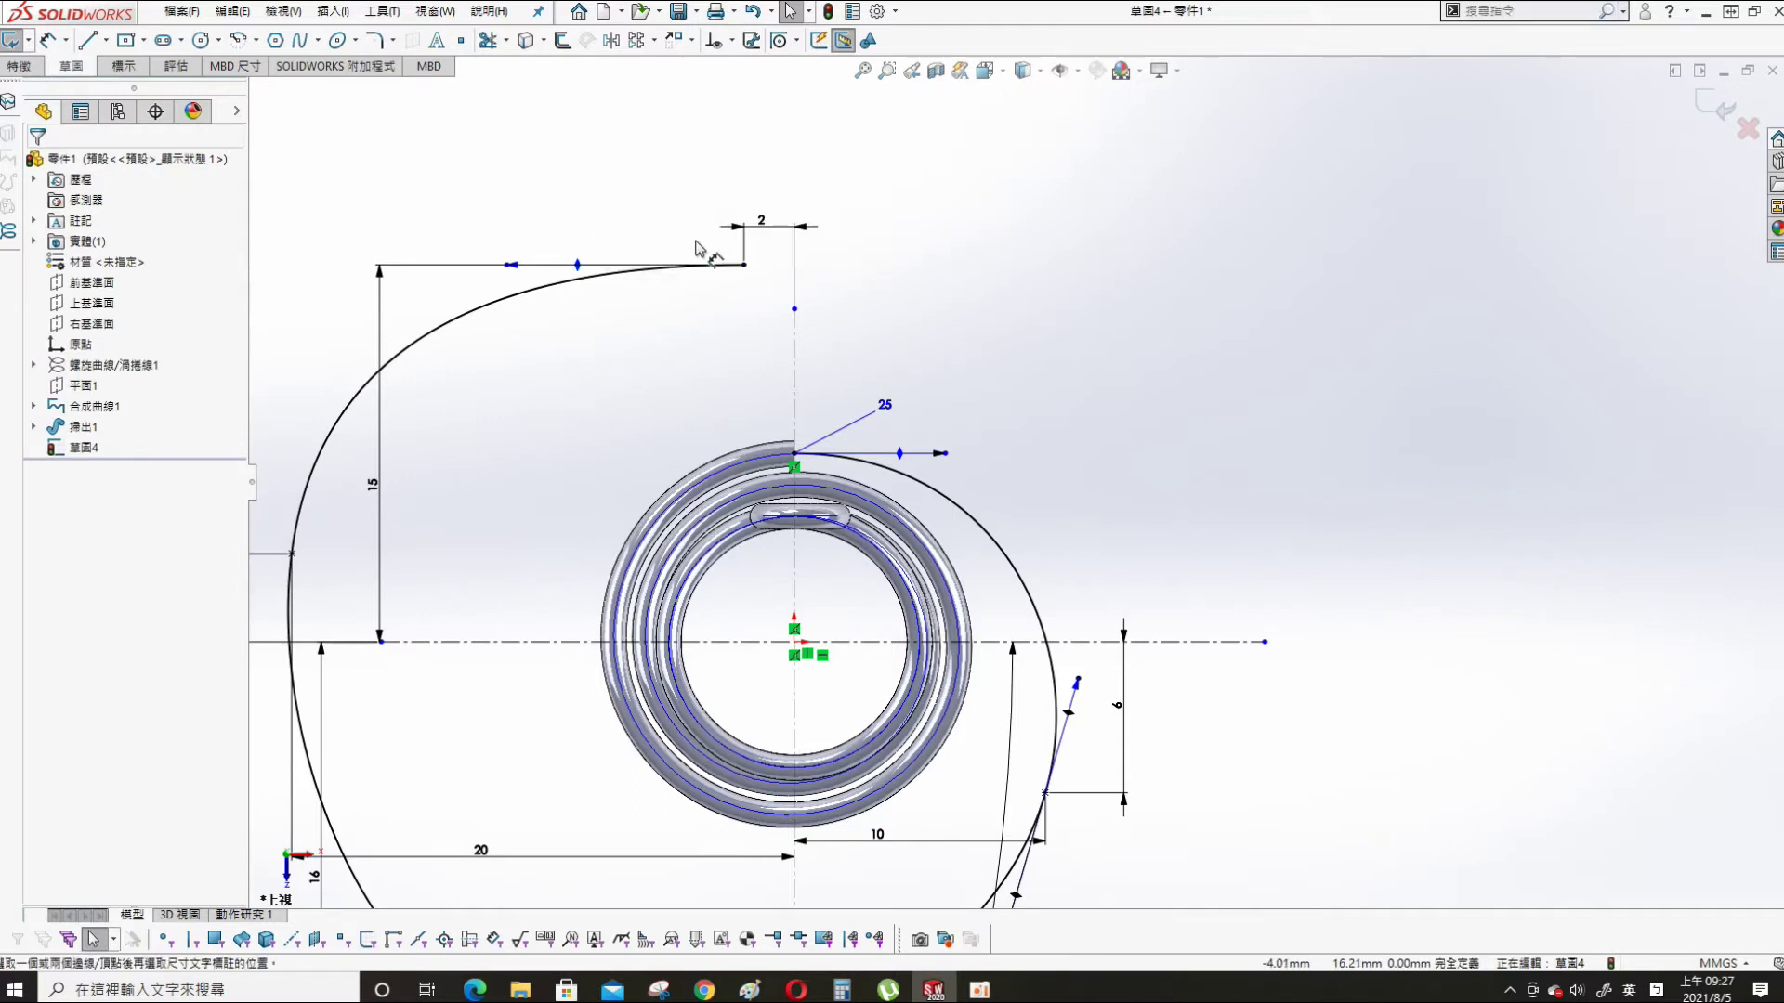
{"action": "left_click", "coordinate": [743, 265]}
{"action": "left_click", "coordinate": [741, 261]}
{"action": "left_click", "coordinate": [682, 269]}
{"action": "left_click", "coordinate": [679, 268]}
{"action": "left_click", "coordinate": [683, 274]}
{"action": "left_click", "coordinate": [632, 232]}
{"action": "type", "text": "30"}
{"action": "key", "text": "Return"}
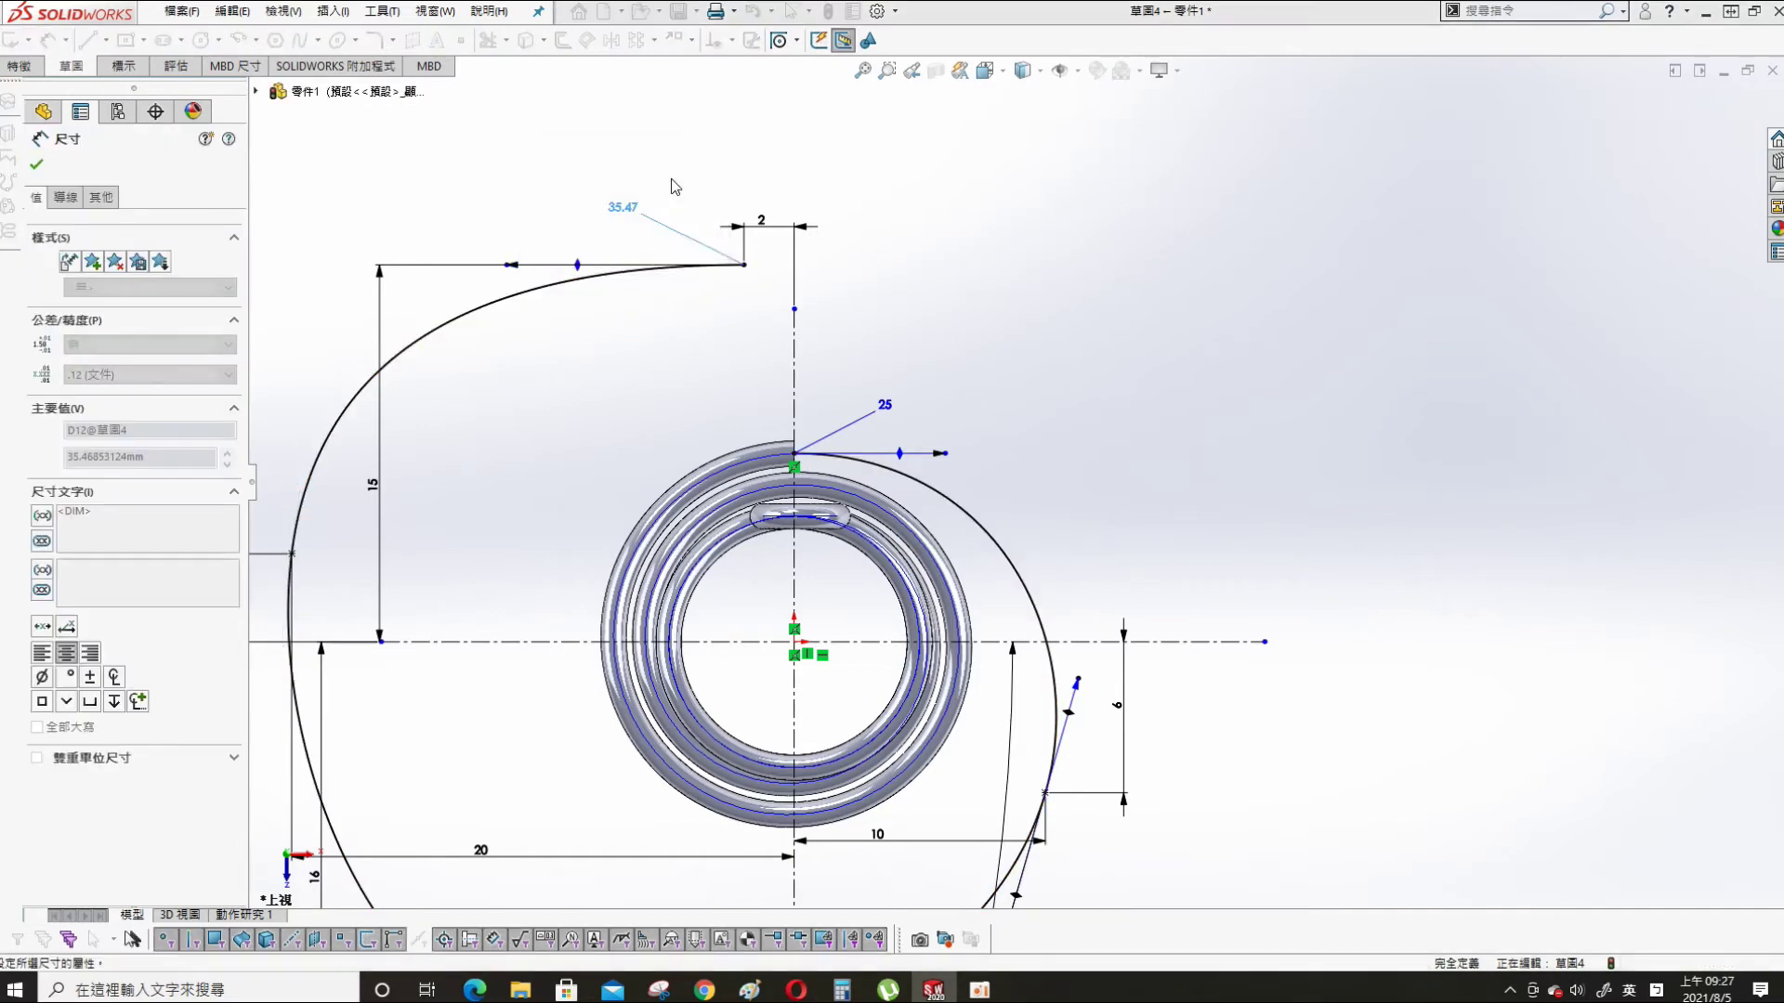
{"action": "key", "text": "Escape"}
{"action": "key", "text": "f"}
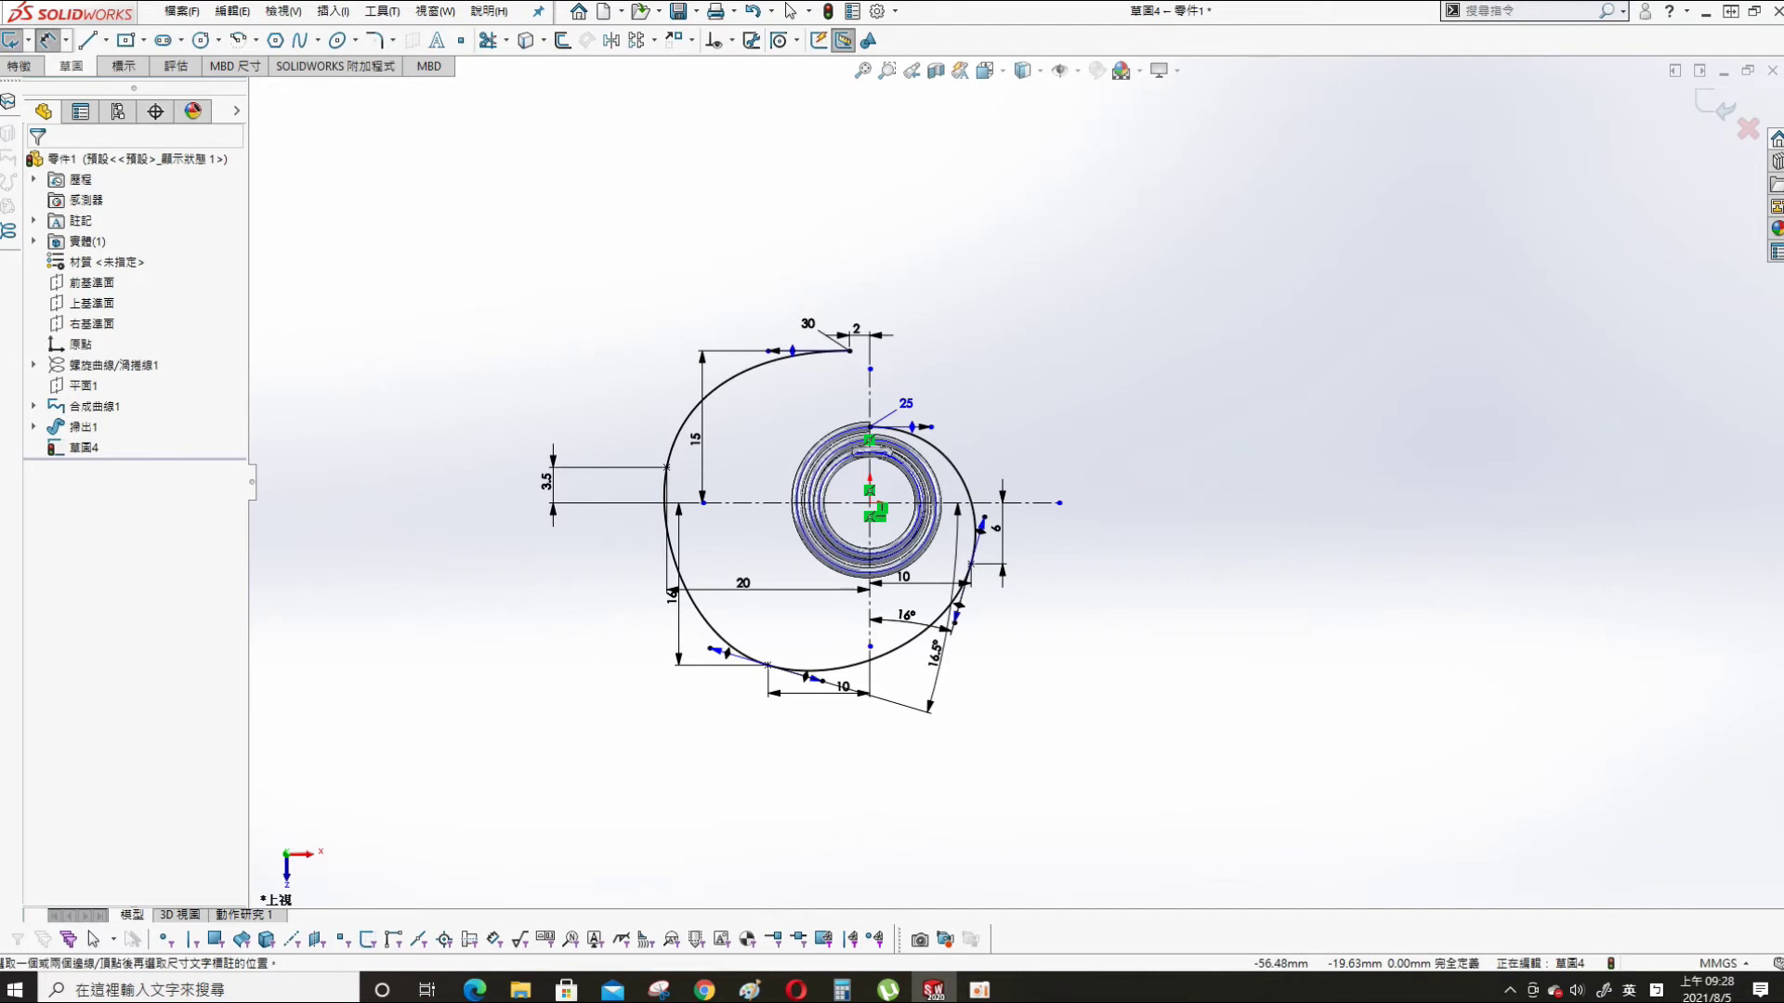
- Try to dimension the tangent magnitude at the spline's lower-left point
{"action": "key", "text": "alt+Tab"}
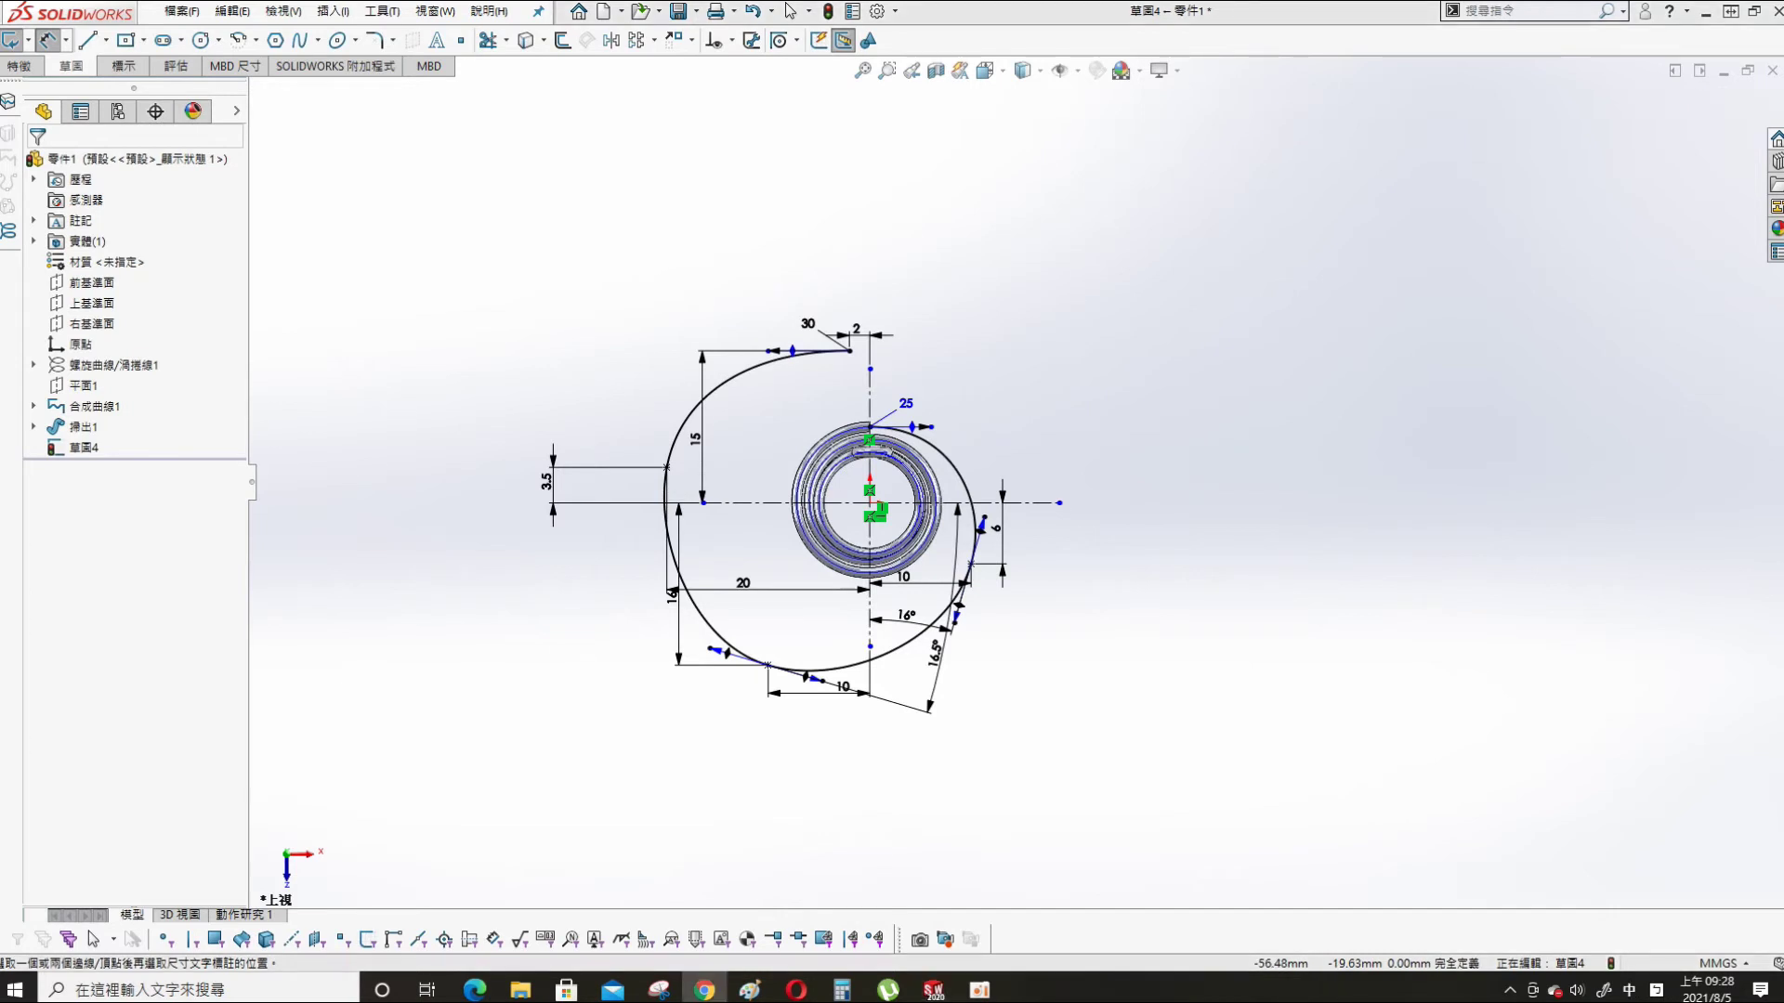
{"action": "scroll", "coordinate": [762, 747], "scroll_direction": "down", "scroll_amount": 2}
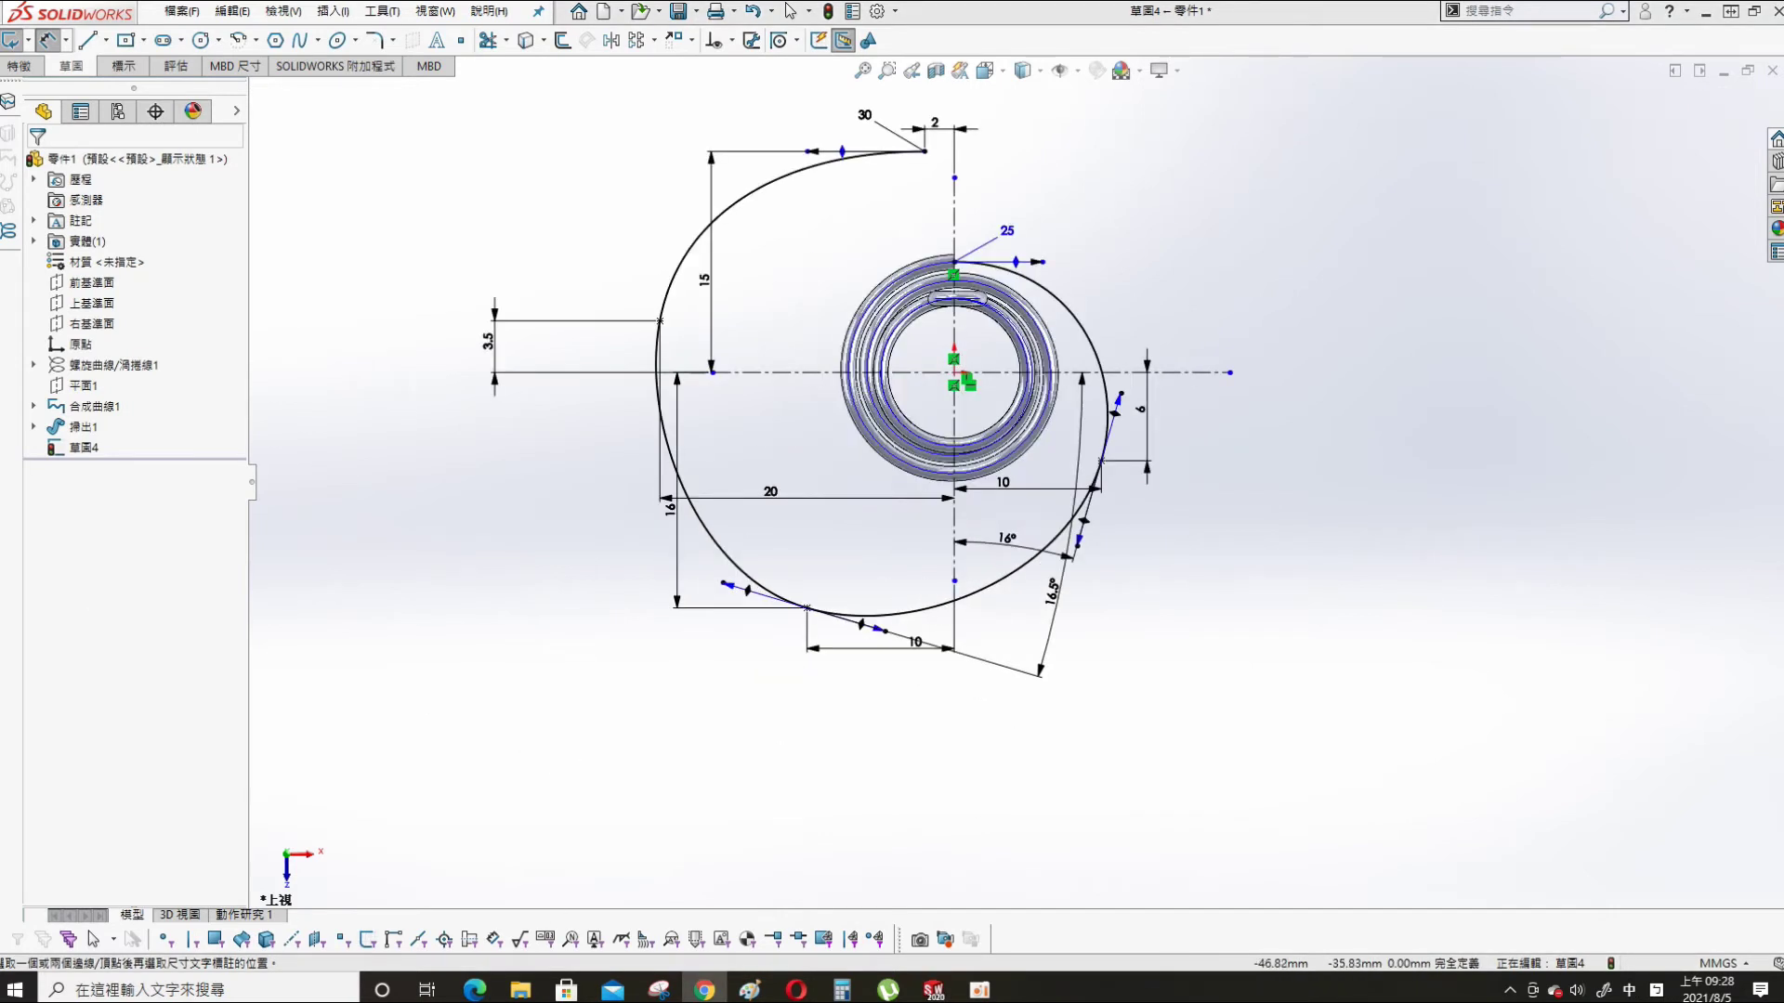
{"action": "left_click", "coordinate": [807, 609]}
{"action": "left_click_drag", "start_coordinate": [866, 639], "coordinate": [695, 708]}
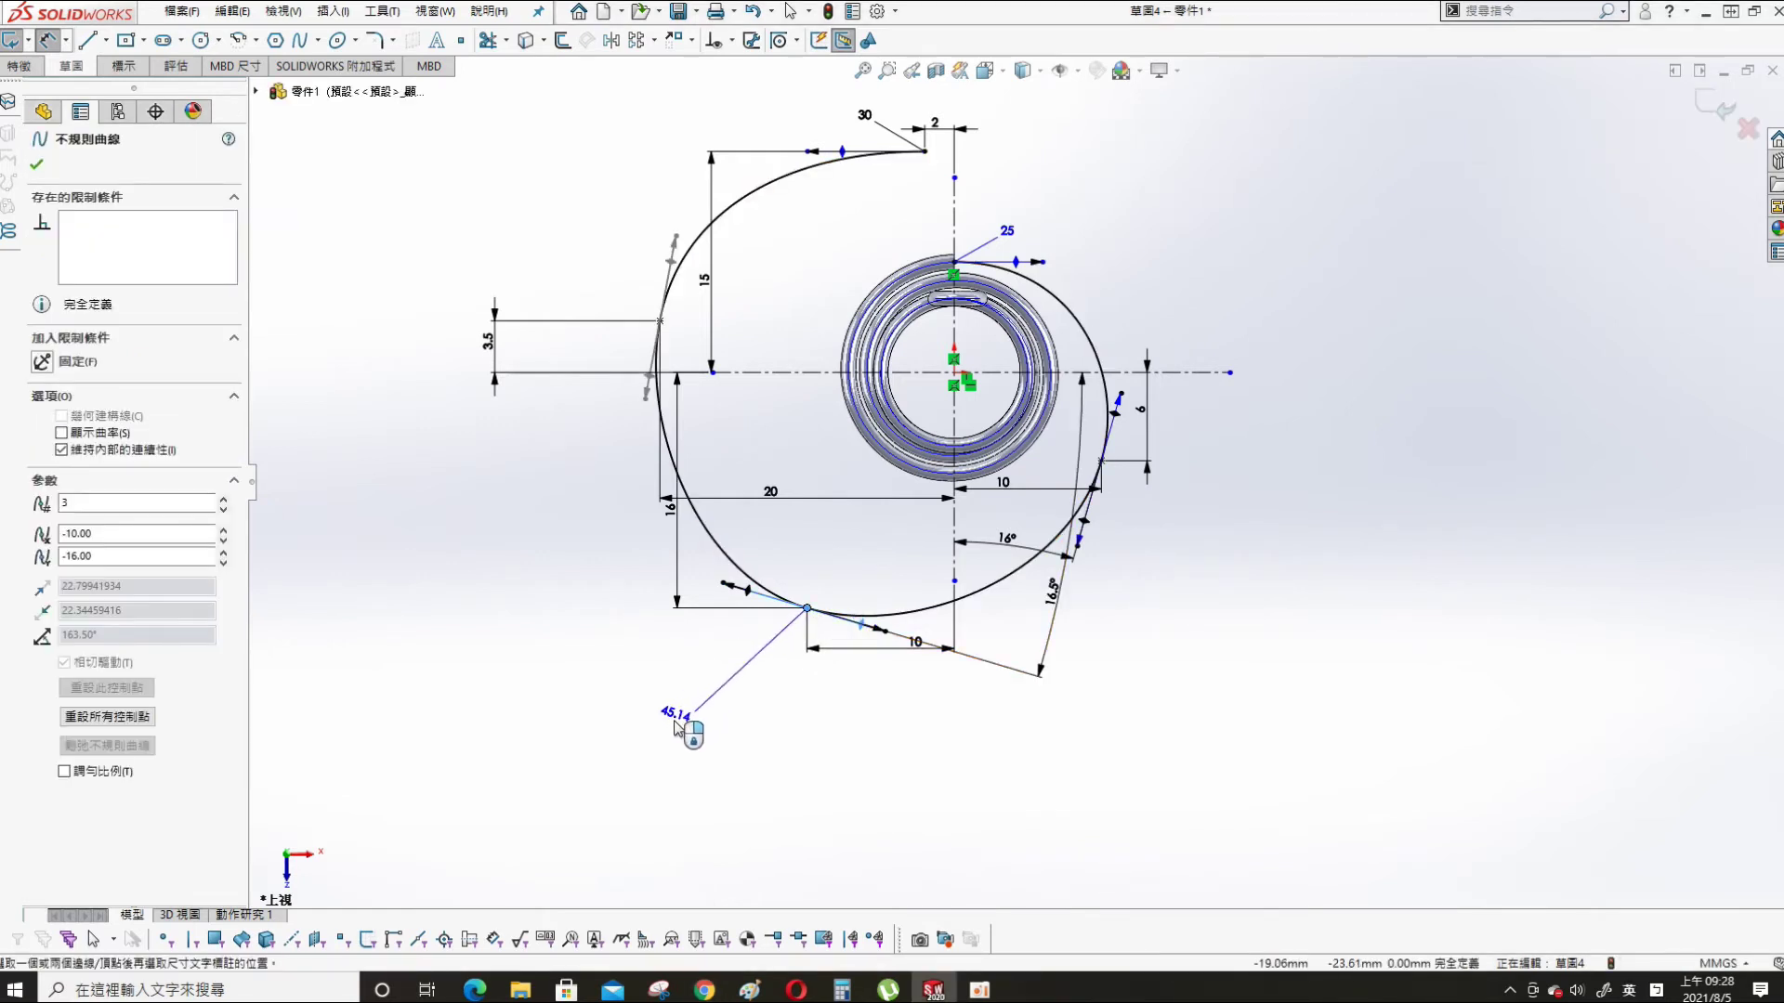
{"action": "left_click_drag", "start_coordinate": [676, 727], "coordinate": [650, 720]}
{"action": "left_click", "coordinate": [639, 716]}
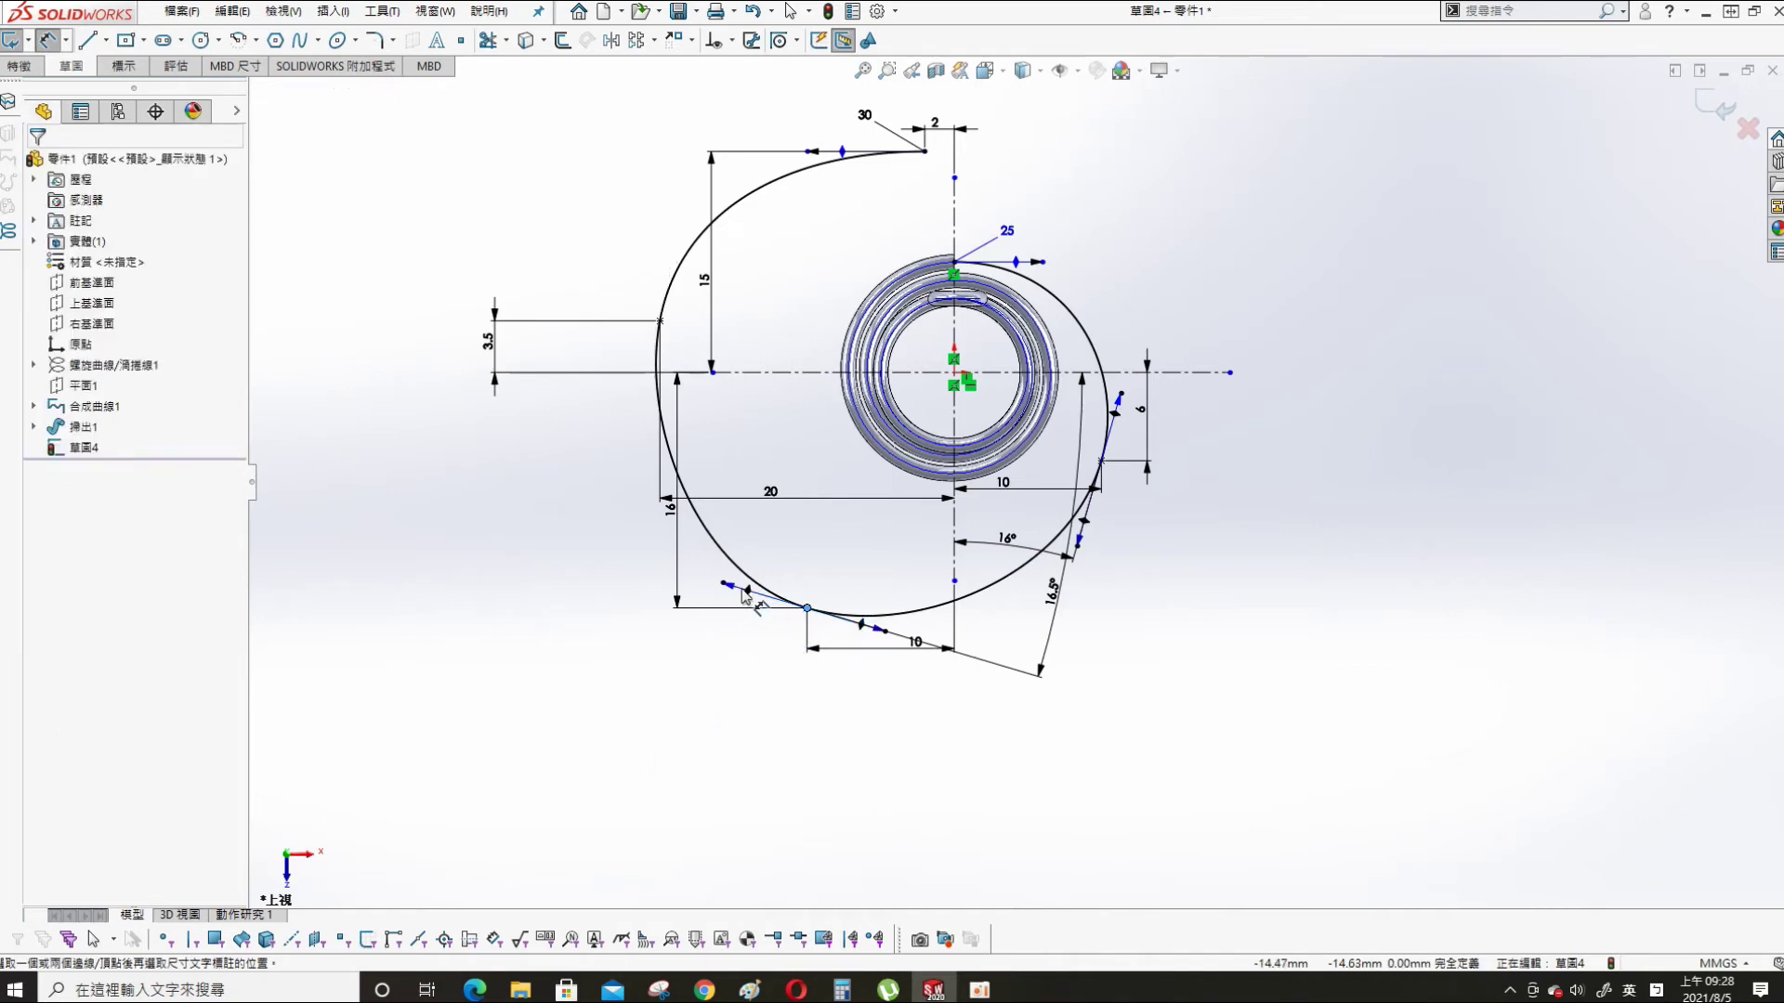
{"action": "mouse_move", "coordinate": [744, 595]}
{"action": "left_mouse_down"}
{"action": "mouse_move", "coordinate": [722, 635]}
{"action": "mouse_move", "coordinate": [755, 602]}
{"action": "left_mouse_up"}
- Switch the spline's option for maintaining internal continuity off and back on
{"action": "left_click", "coordinate": [808, 611]}
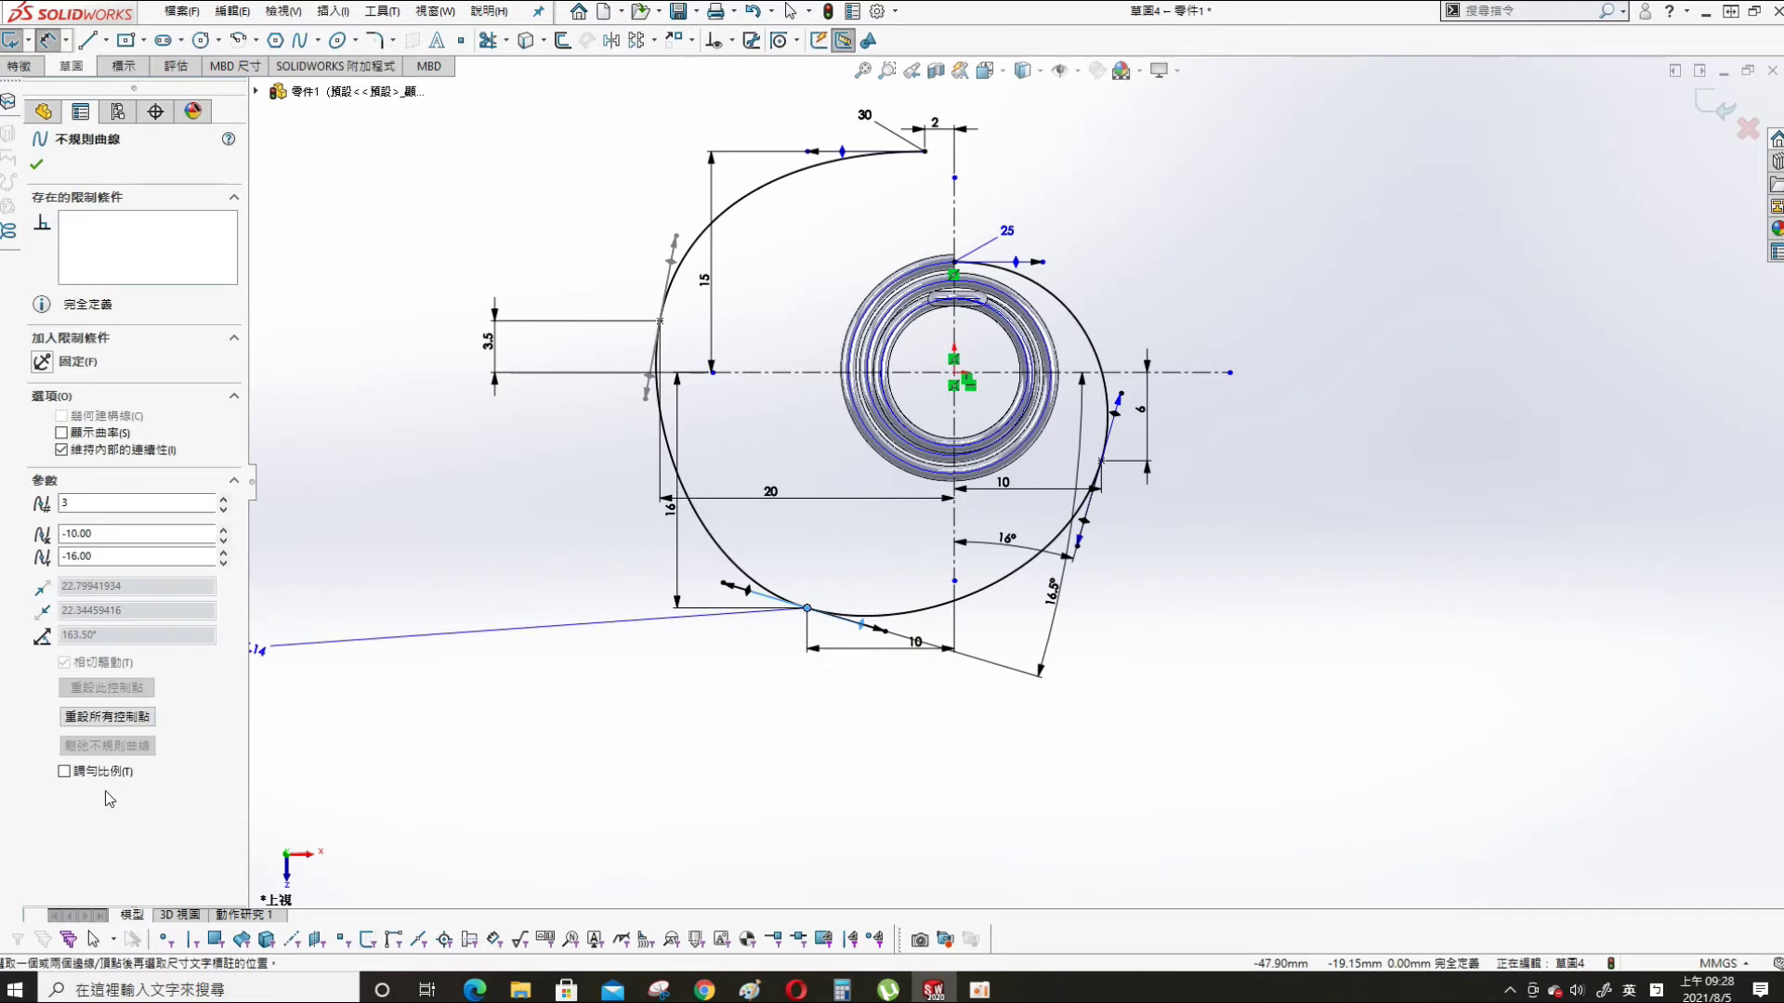
{"action": "left_click", "coordinate": [115, 690]}
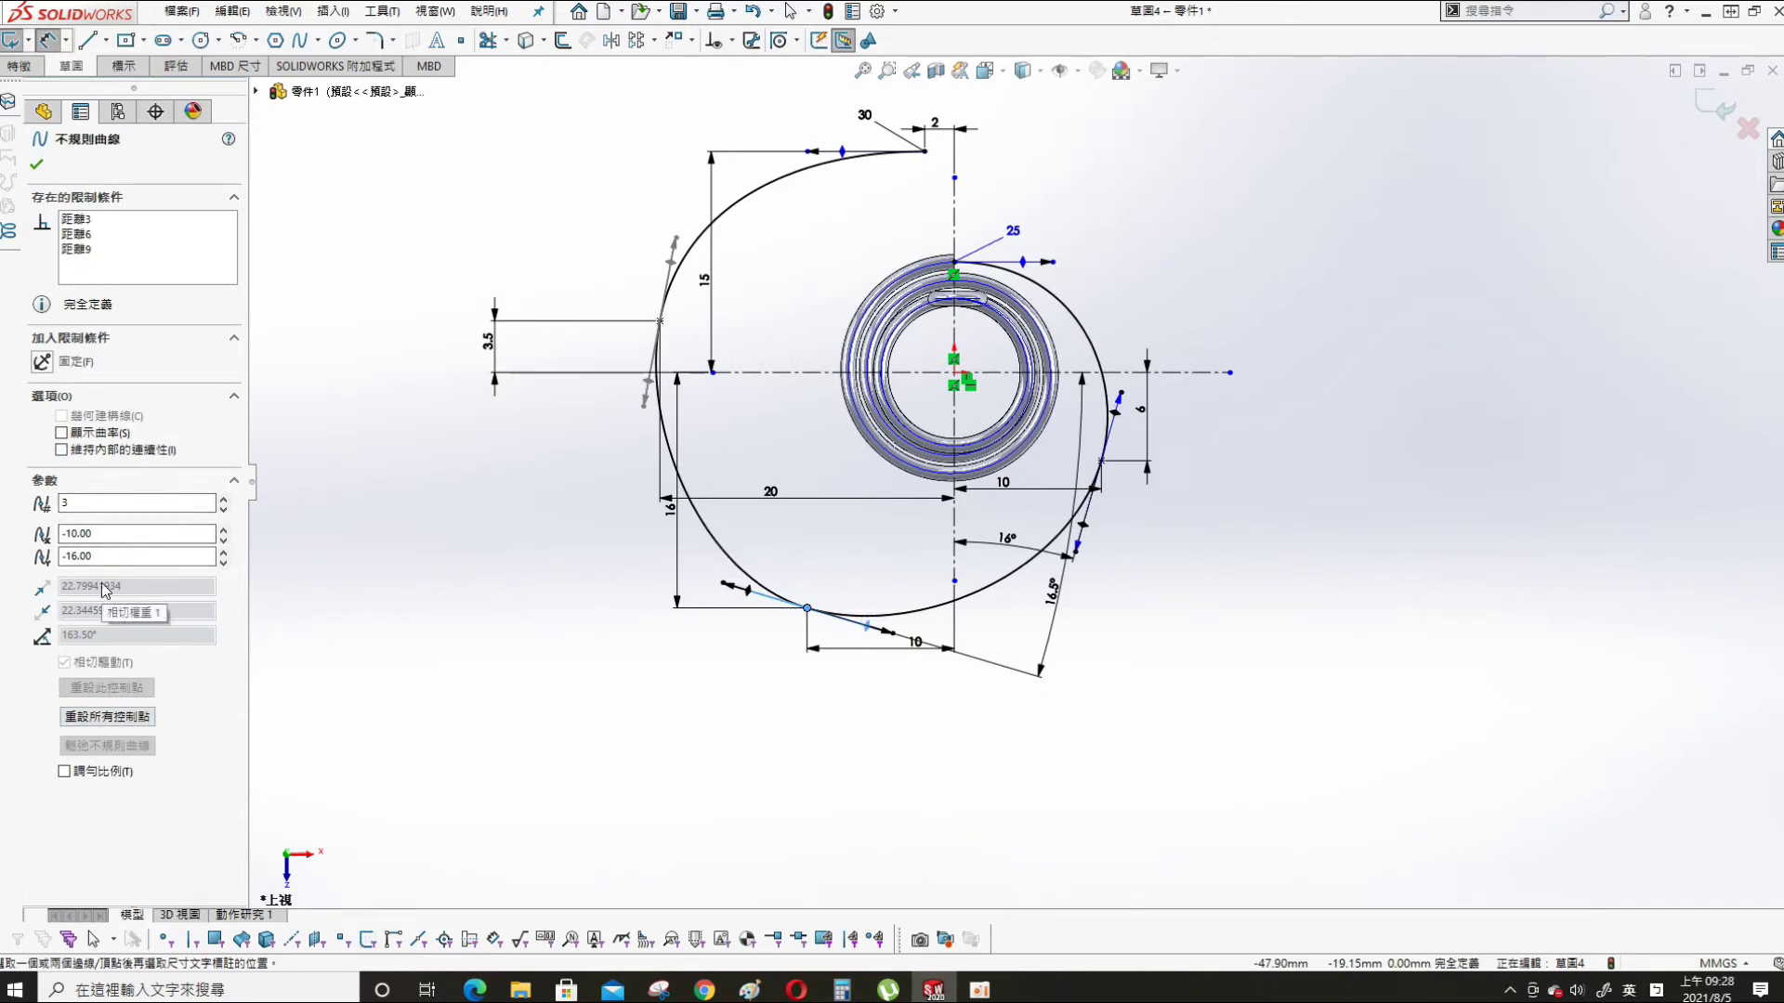
{"action": "left_click", "coordinate": [61, 450]}
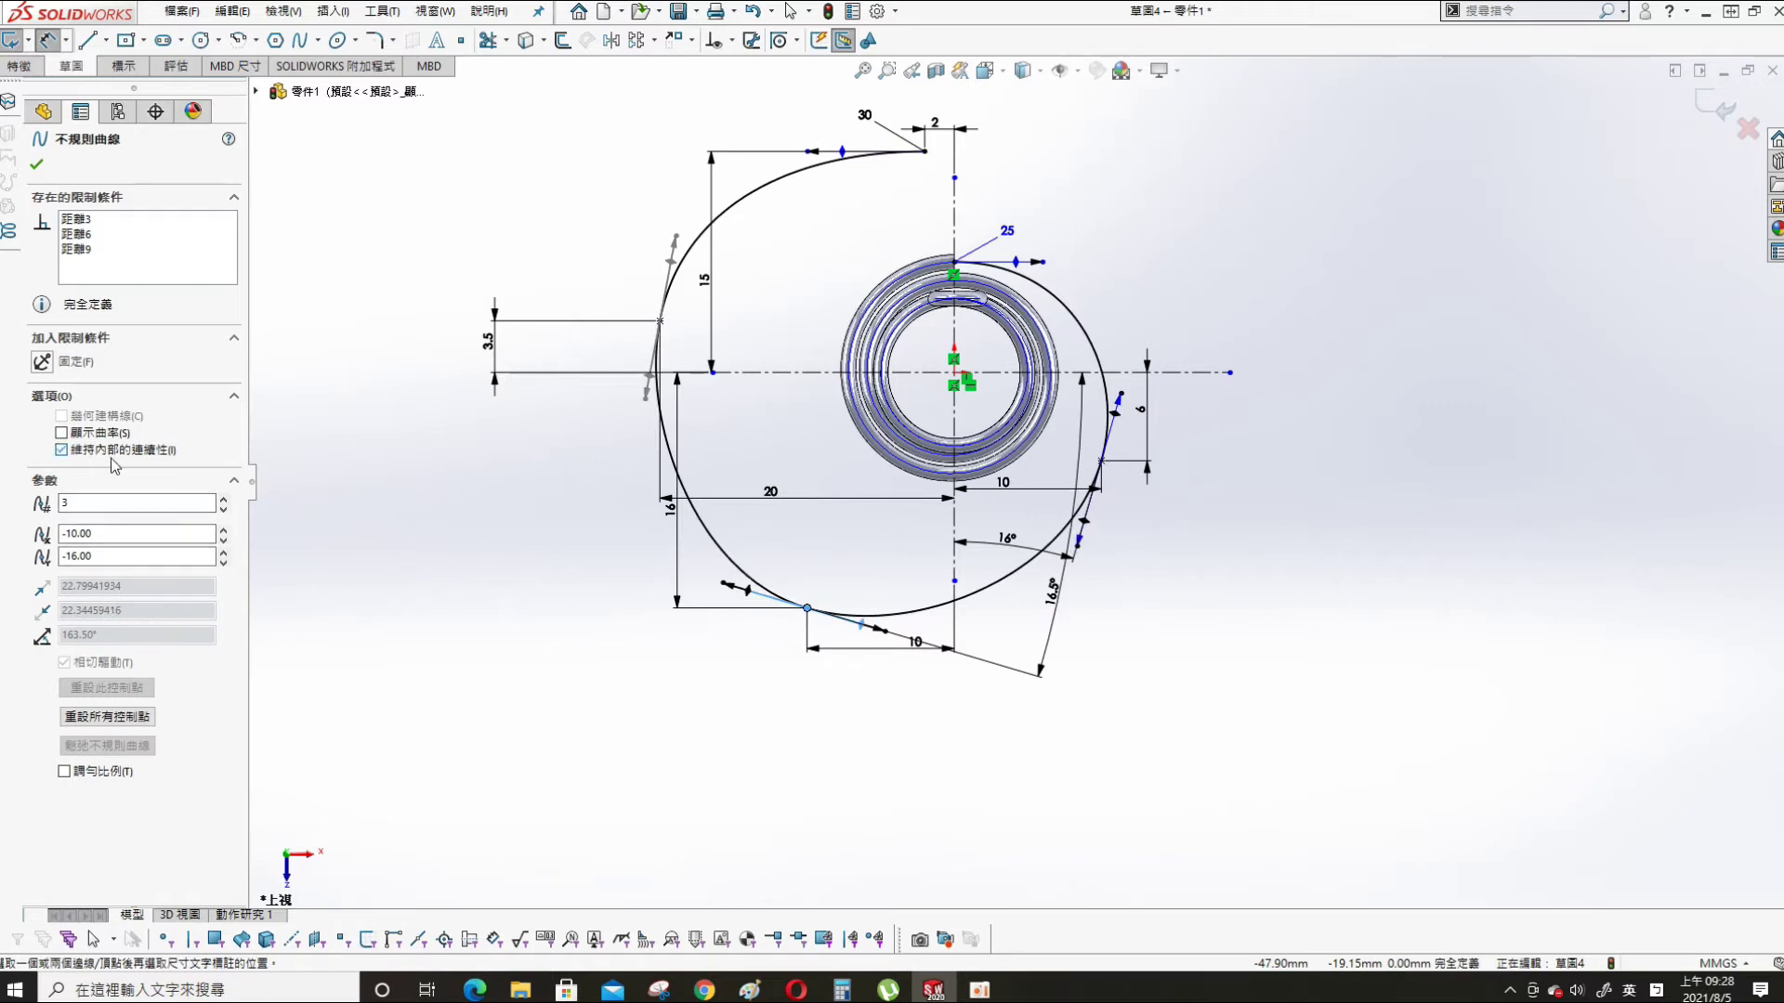
{"action": "left_click", "coordinate": [683, 641]}
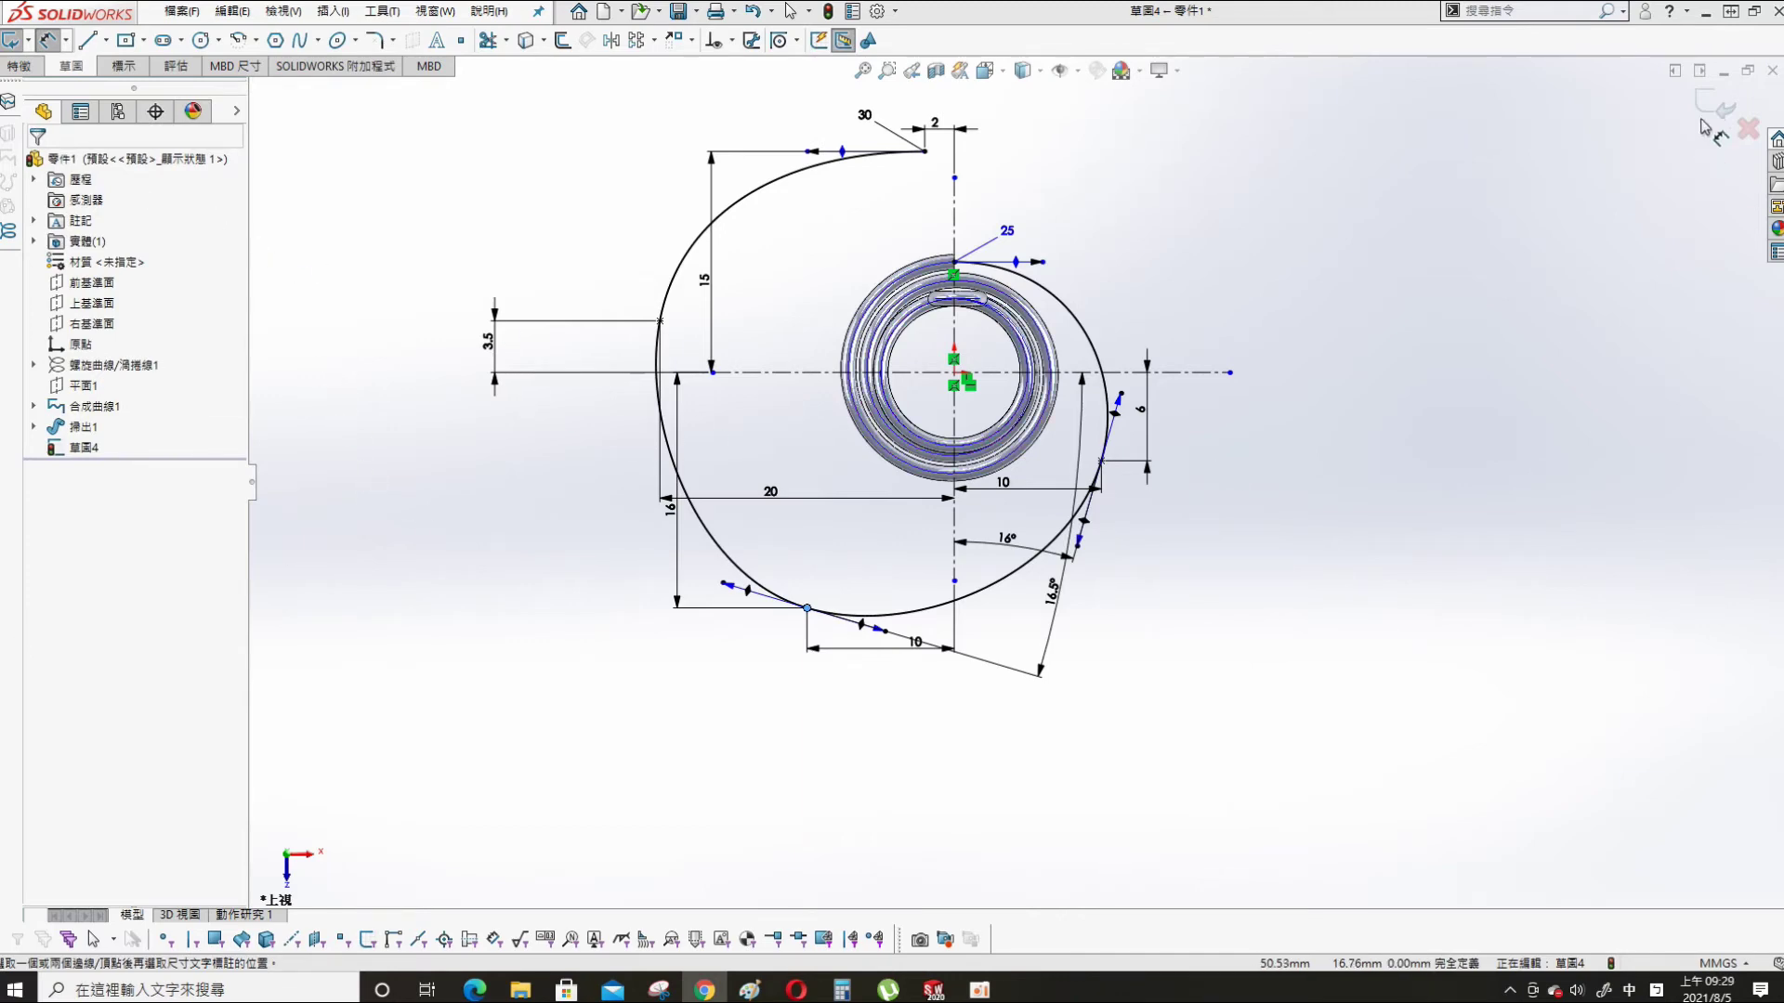
- Close the spline sketch and sweep the existing wire profile 草圖3 along the spline sketch 草圖4
{"action": "left_click", "coordinate": [1705, 126]}
{"action": "mouse_move", "coordinate": [1207, 386]}
{"action": "middle_mouse_down"}
{"action": "mouse_move", "coordinate": [1214, 506]}
{"action": "mouse_move", "coordinate": [1277, 474]}
{"action": "mouse_move", "coordinate": [1202, 470]}
{"action": "middle_mouse_up"}
{"action": "left_click", "coordinate": [34, 426]}
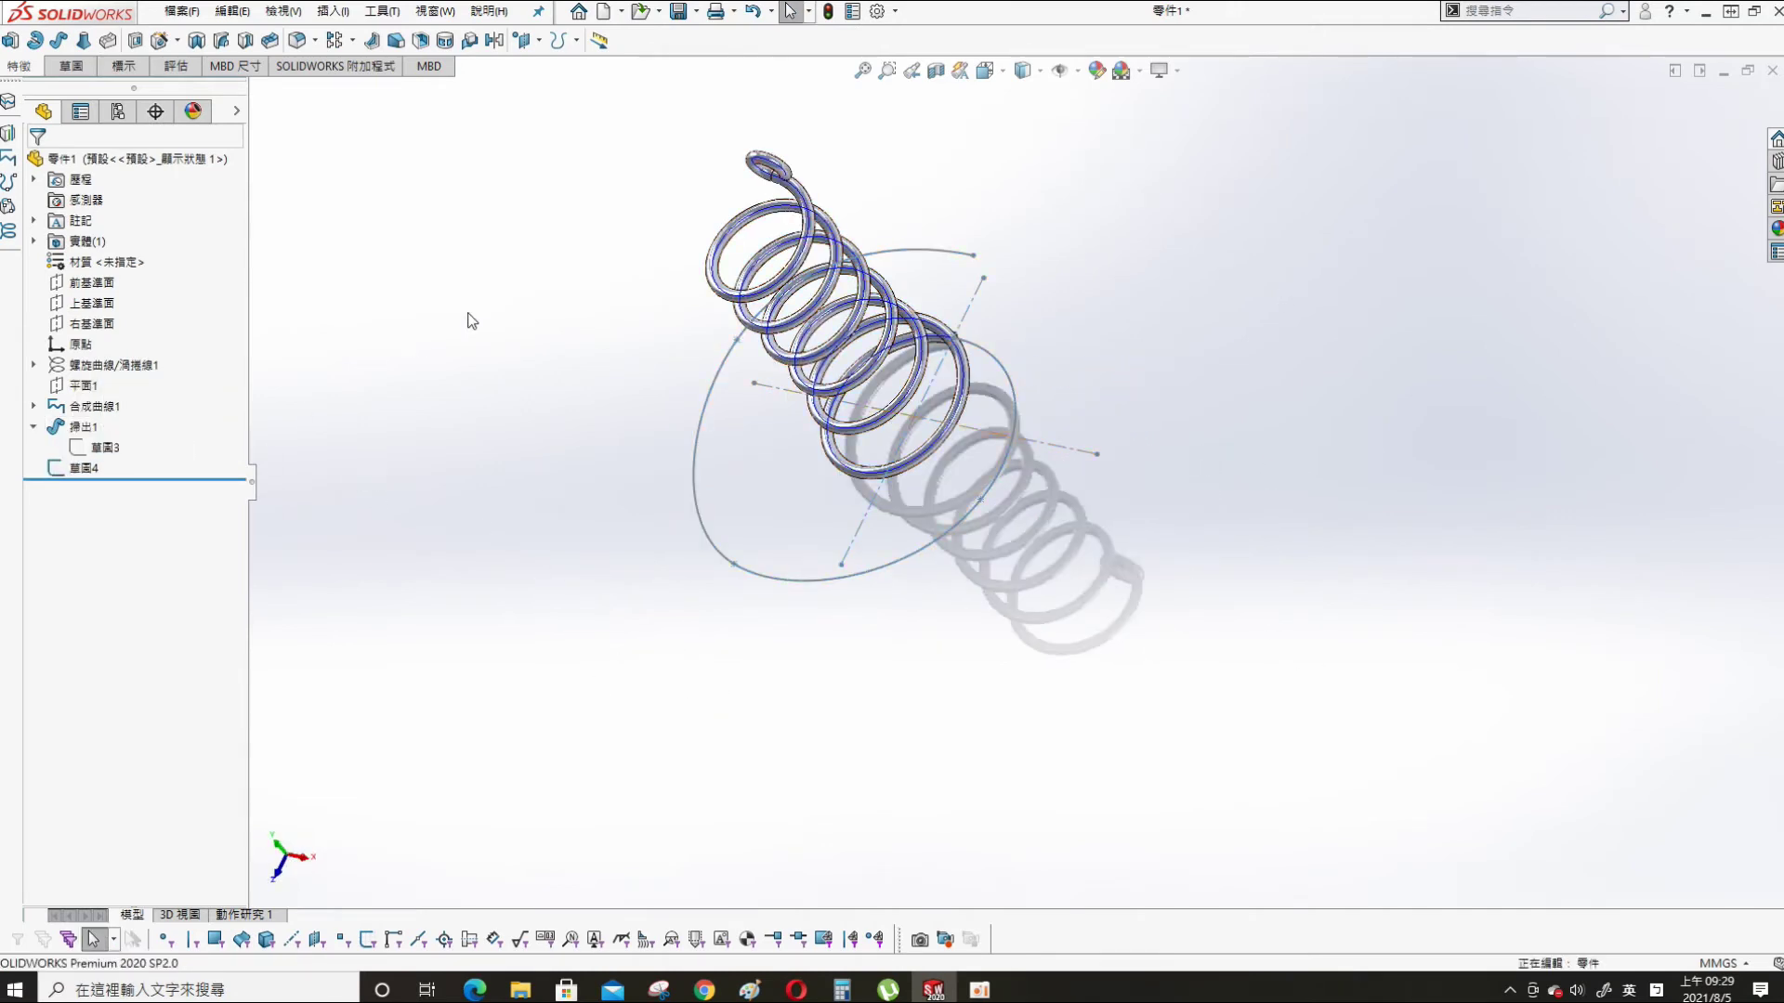
{"action": "key", "text": "s"}
{"action": "mouse_move", "coordinate": [521, 365]}
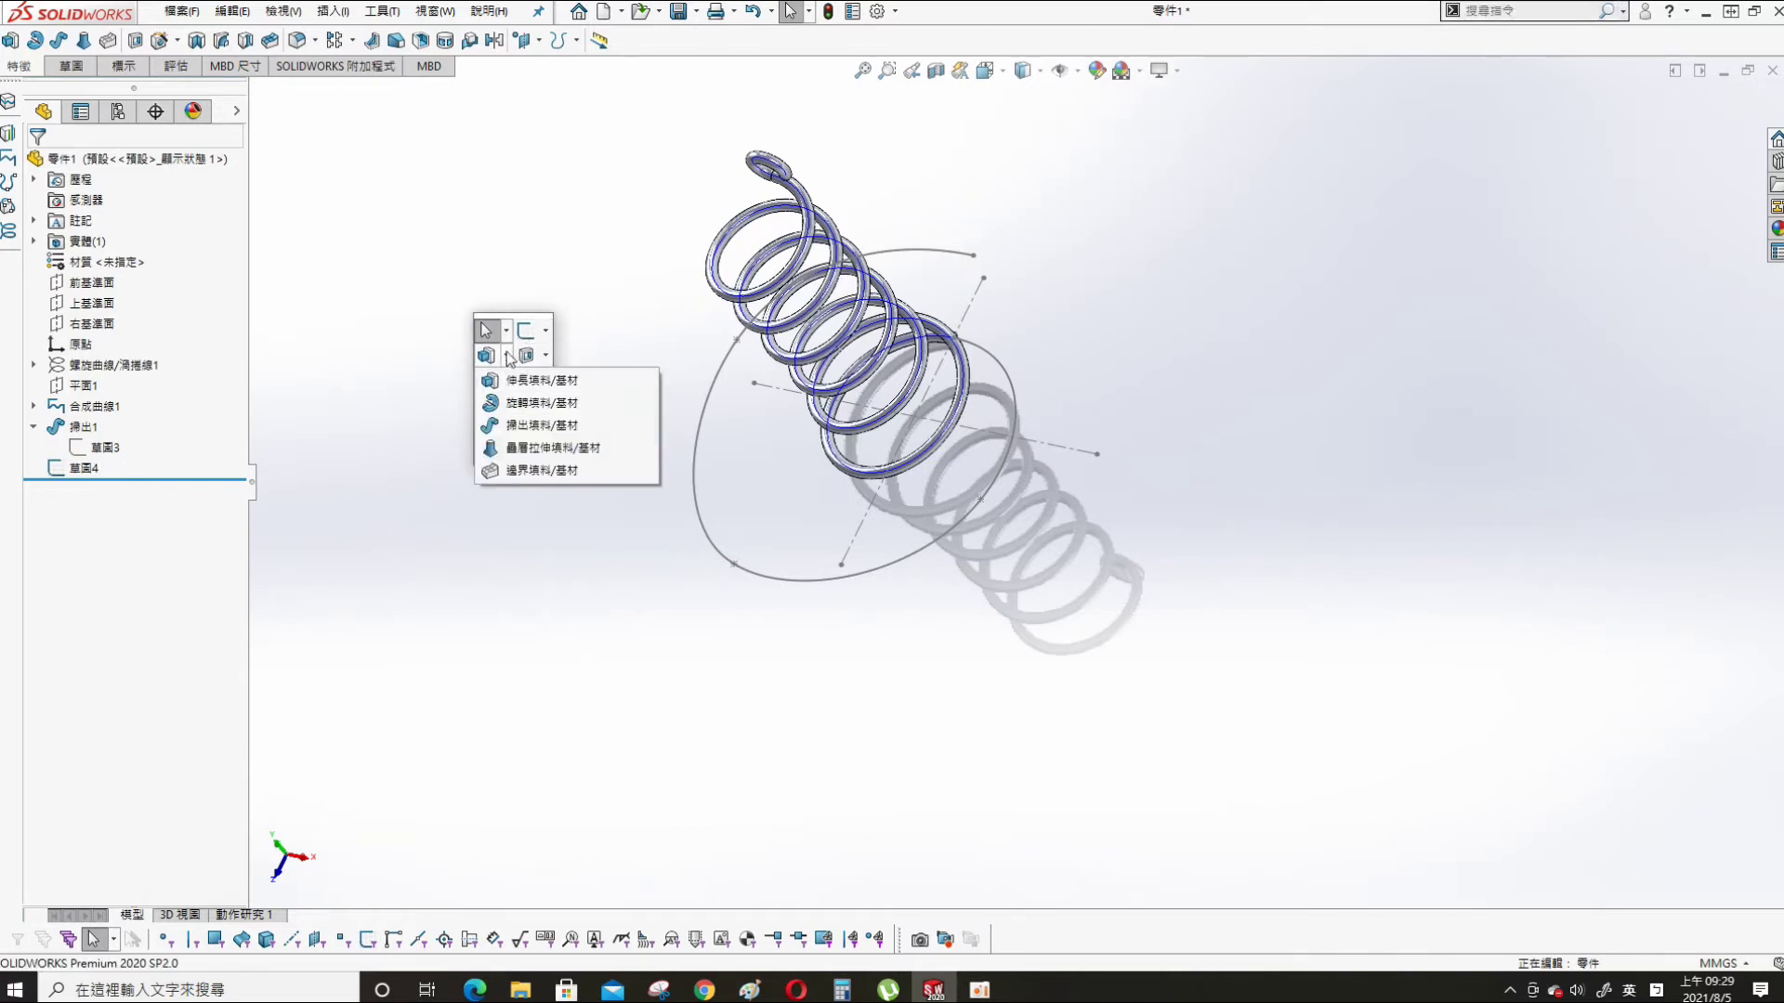
{"action": "left_click", "coordinate": [498, 425]}
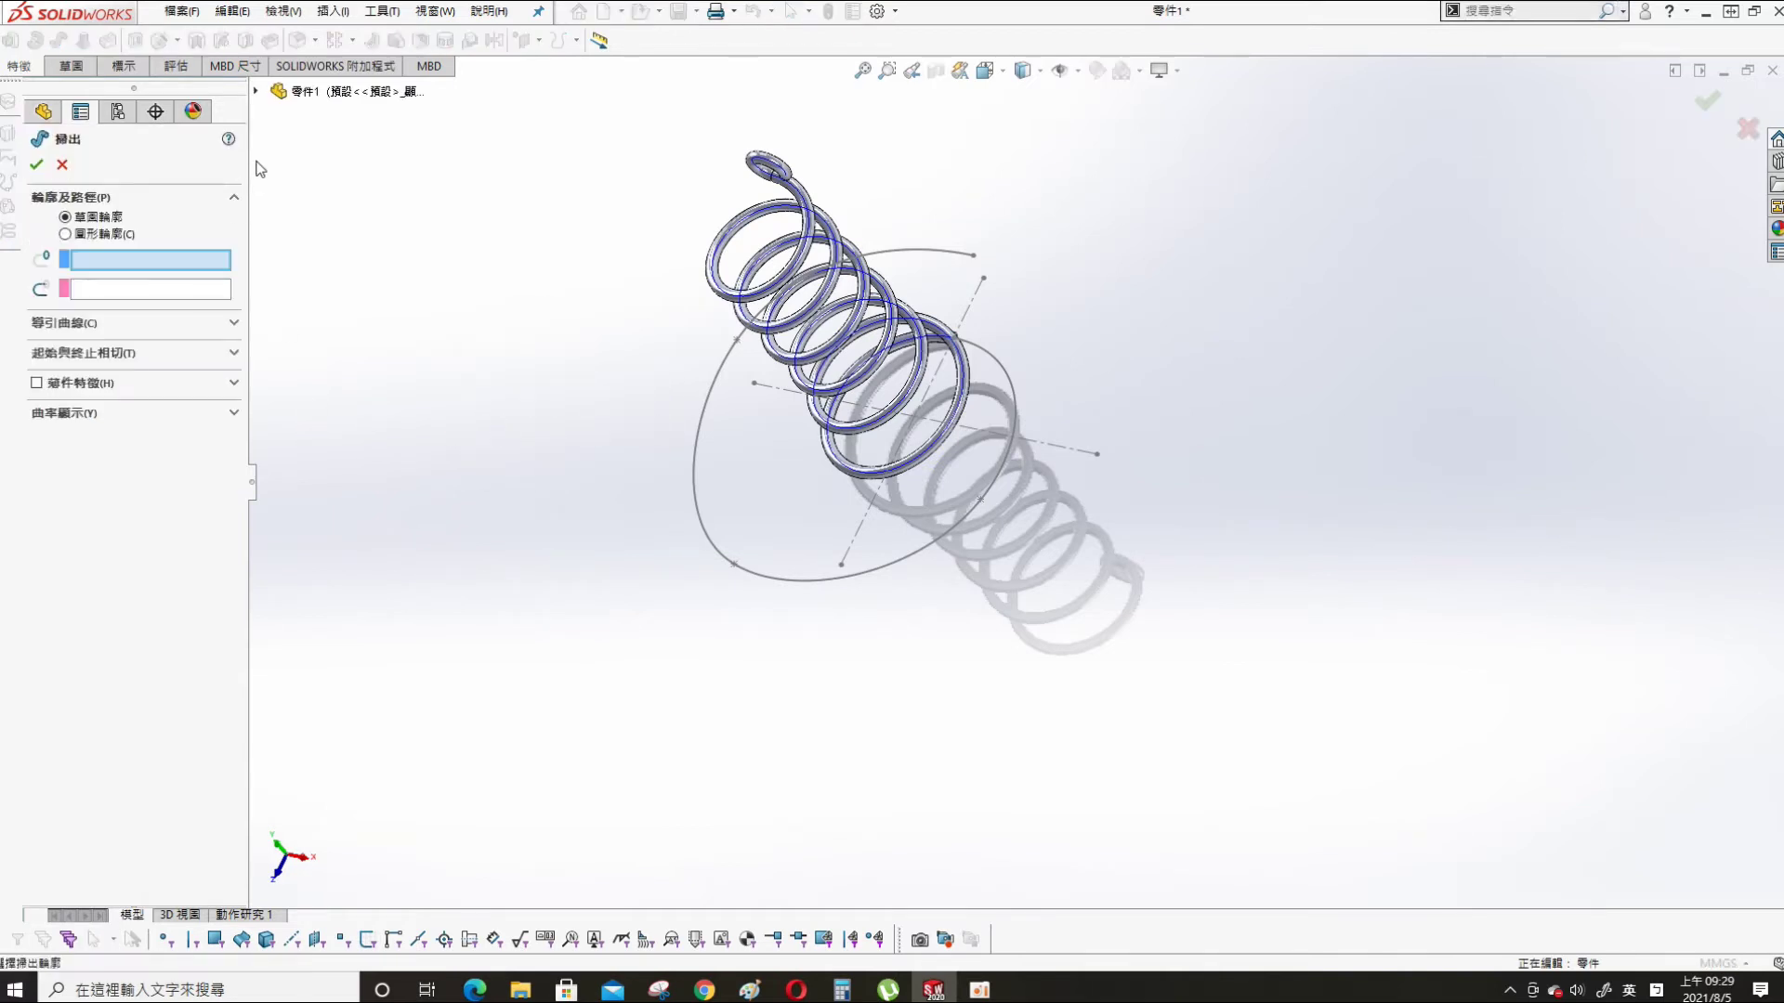
{"action": "left_click", "coordinate": [255, 92]}
{"action": "left_click", "coordinate": [277, 358]}
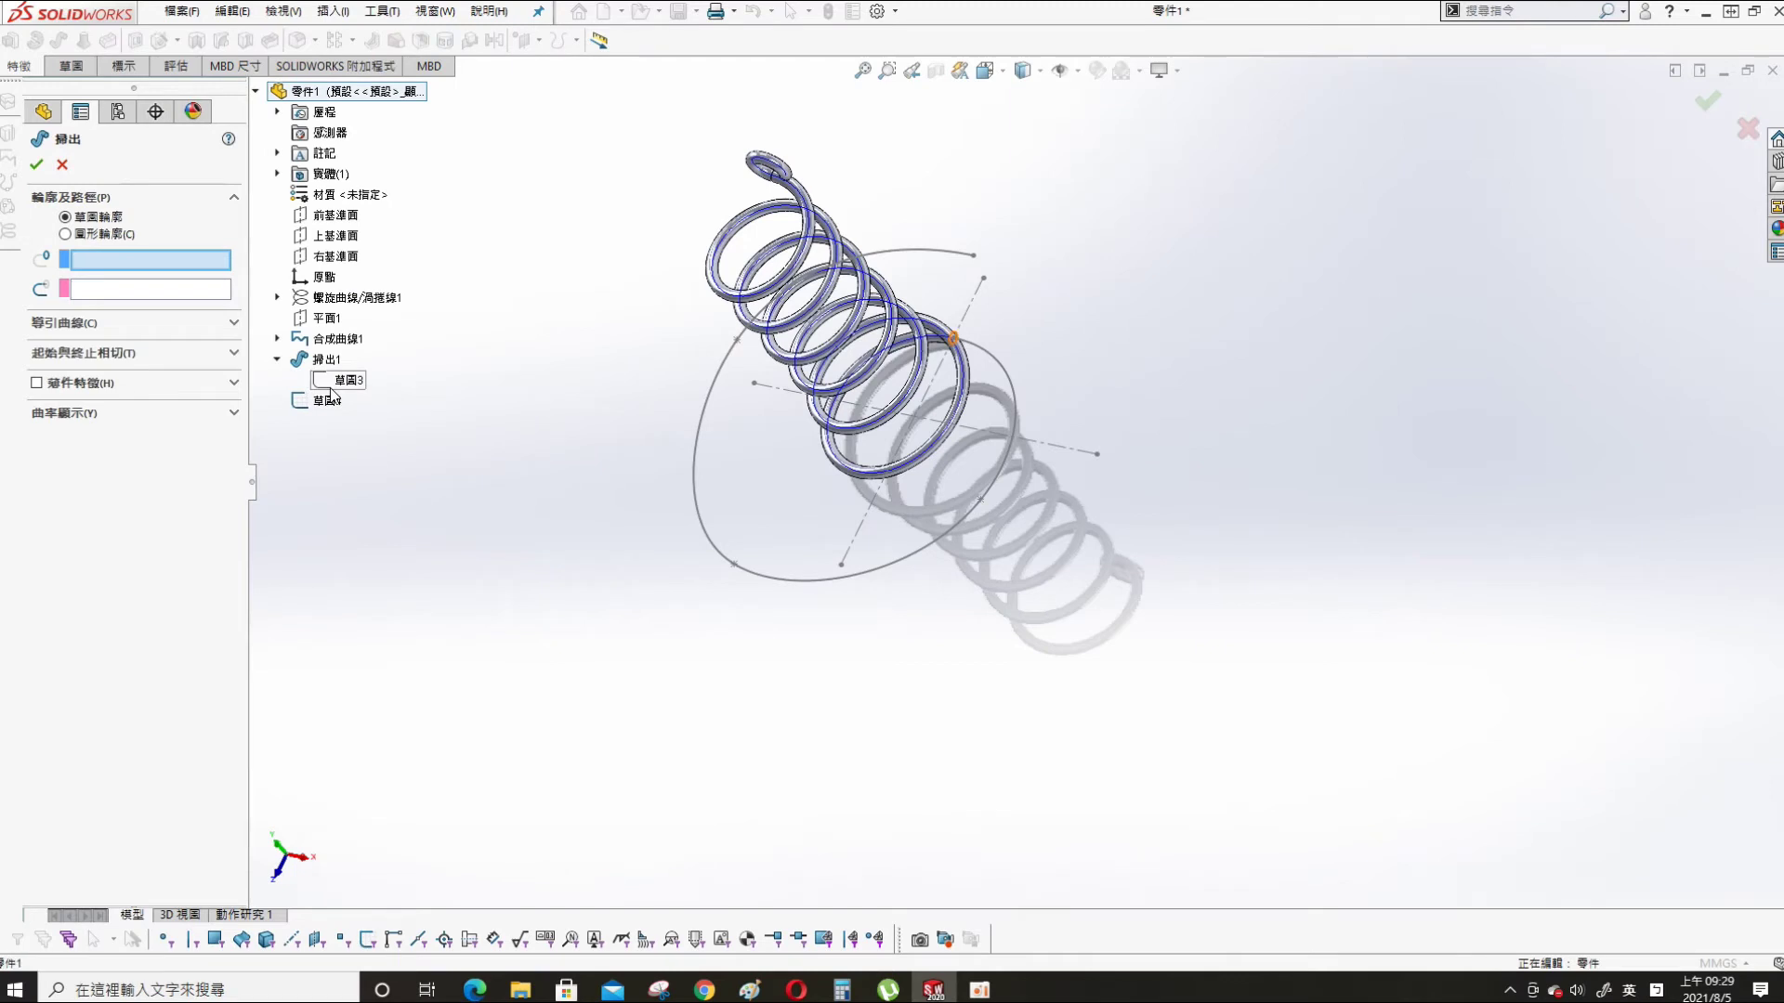
{"action": "left_click", "coordinate": [349, 380]}
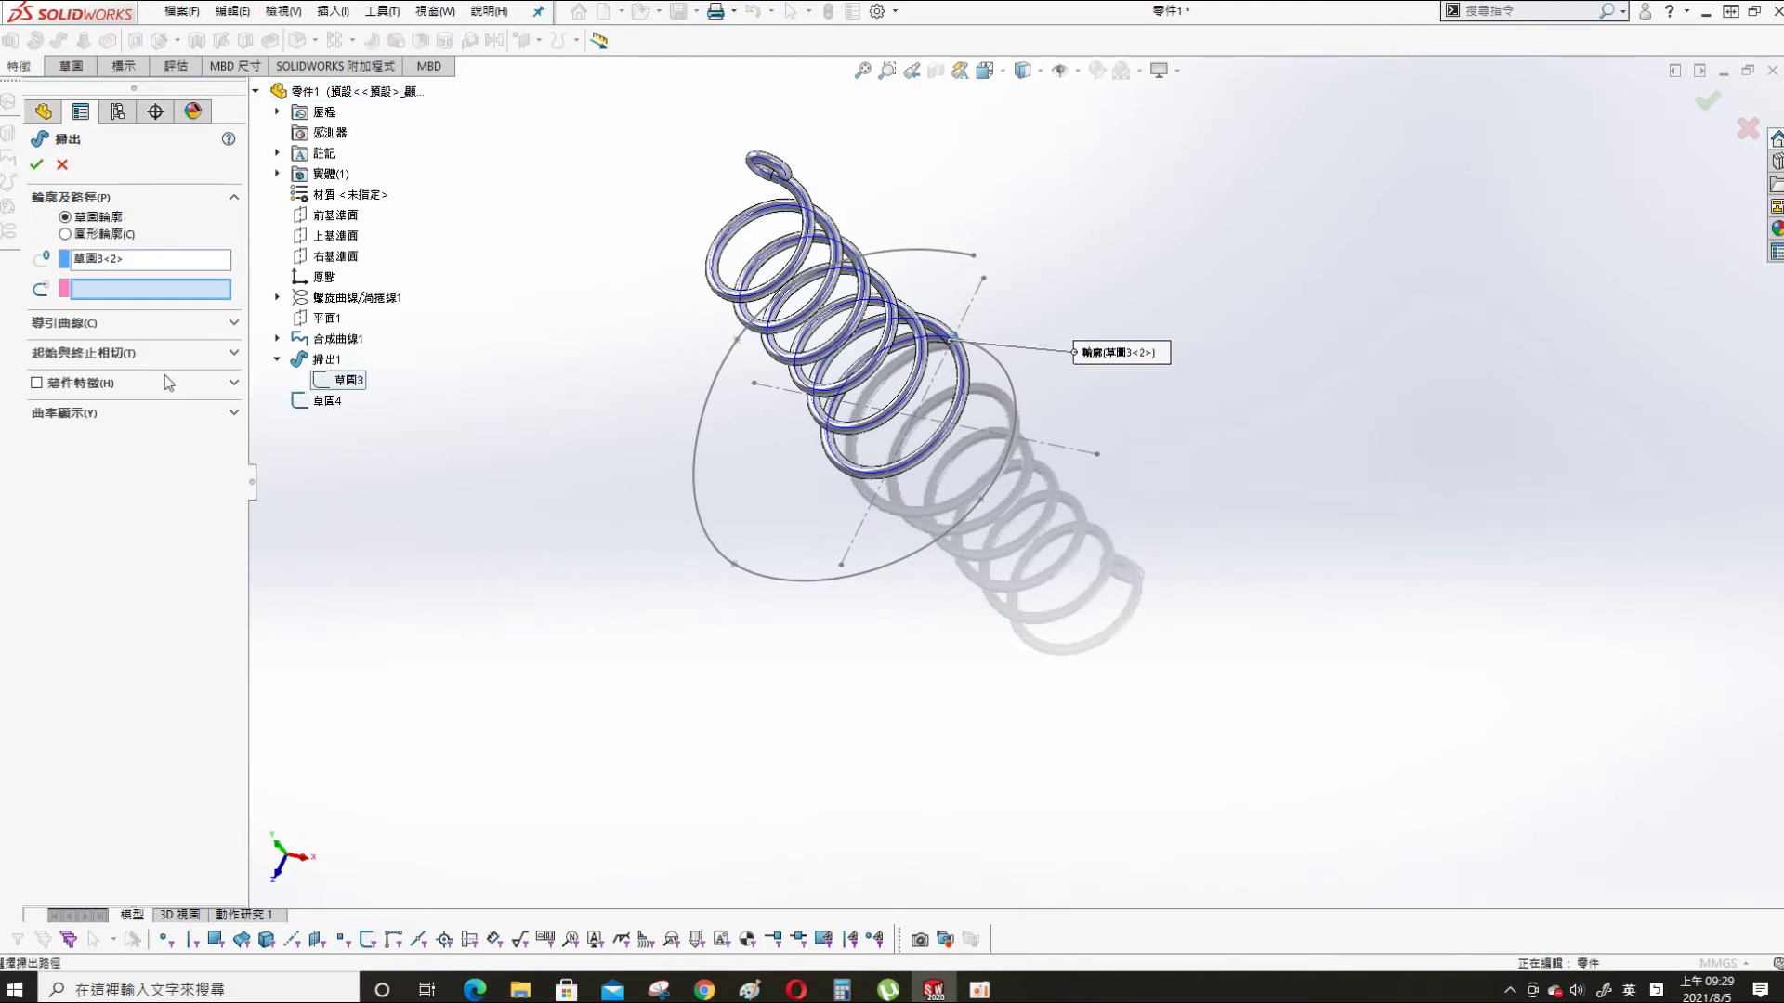
{"action": "left_click", "coordinate": [331, 402]}
{"action": "left_click", "coordinate": [36, 165]}
- Start a sketch on the Right Plane and draw a vertical line about 21 mm long above the swept spline wire's free end
{"action": "middle_click_drag", "start_coordinate": [1146, 374], "coordinate": [426, 400]}
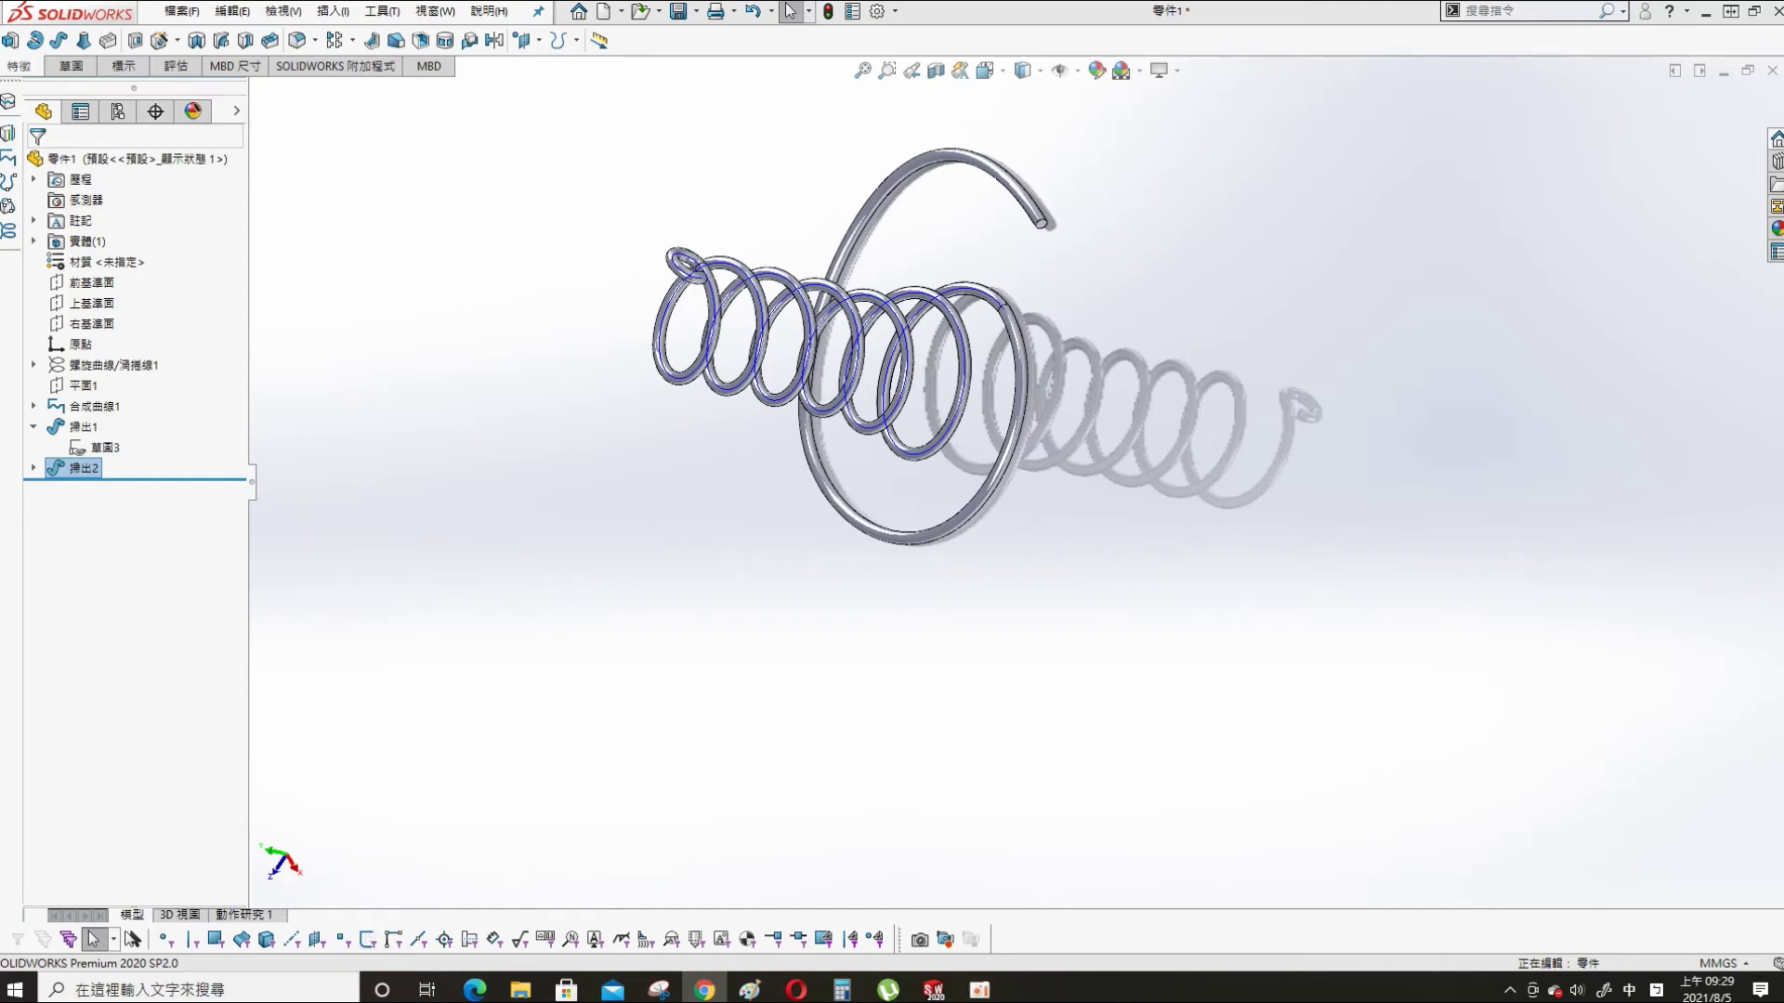
{"action": "middle_click_drag", "start_coordinate": [929, 761], "coordinate": [1048, 729]}
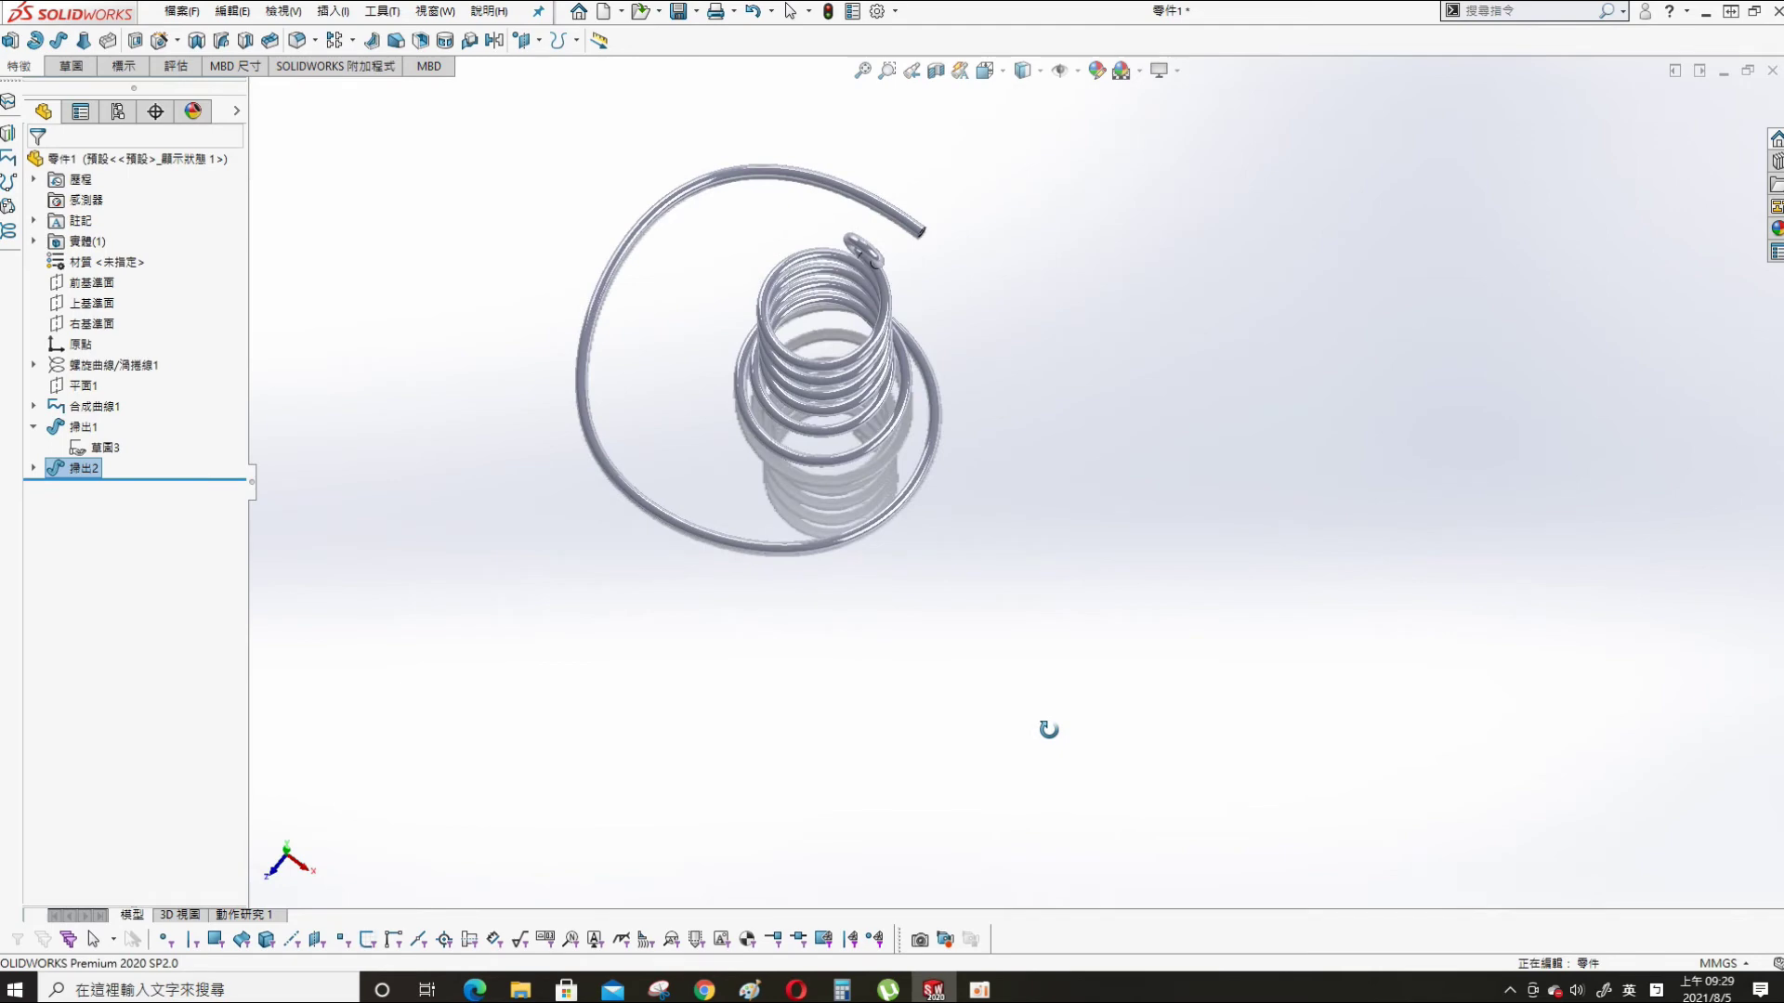
{"action": "left_click", "coordinate": [93, 323]}
{"action": "left_click", "coordinate": [144, 299]}
{"action": "key", "text": "s"}
{"action": "left_click", "coordinate": [209, 608]}
{"action": "scroll", "coordinate": [1356, 569], "scroll_direction": "down", "scroll_amount": 4}
{"action": "key", "text": "s"}
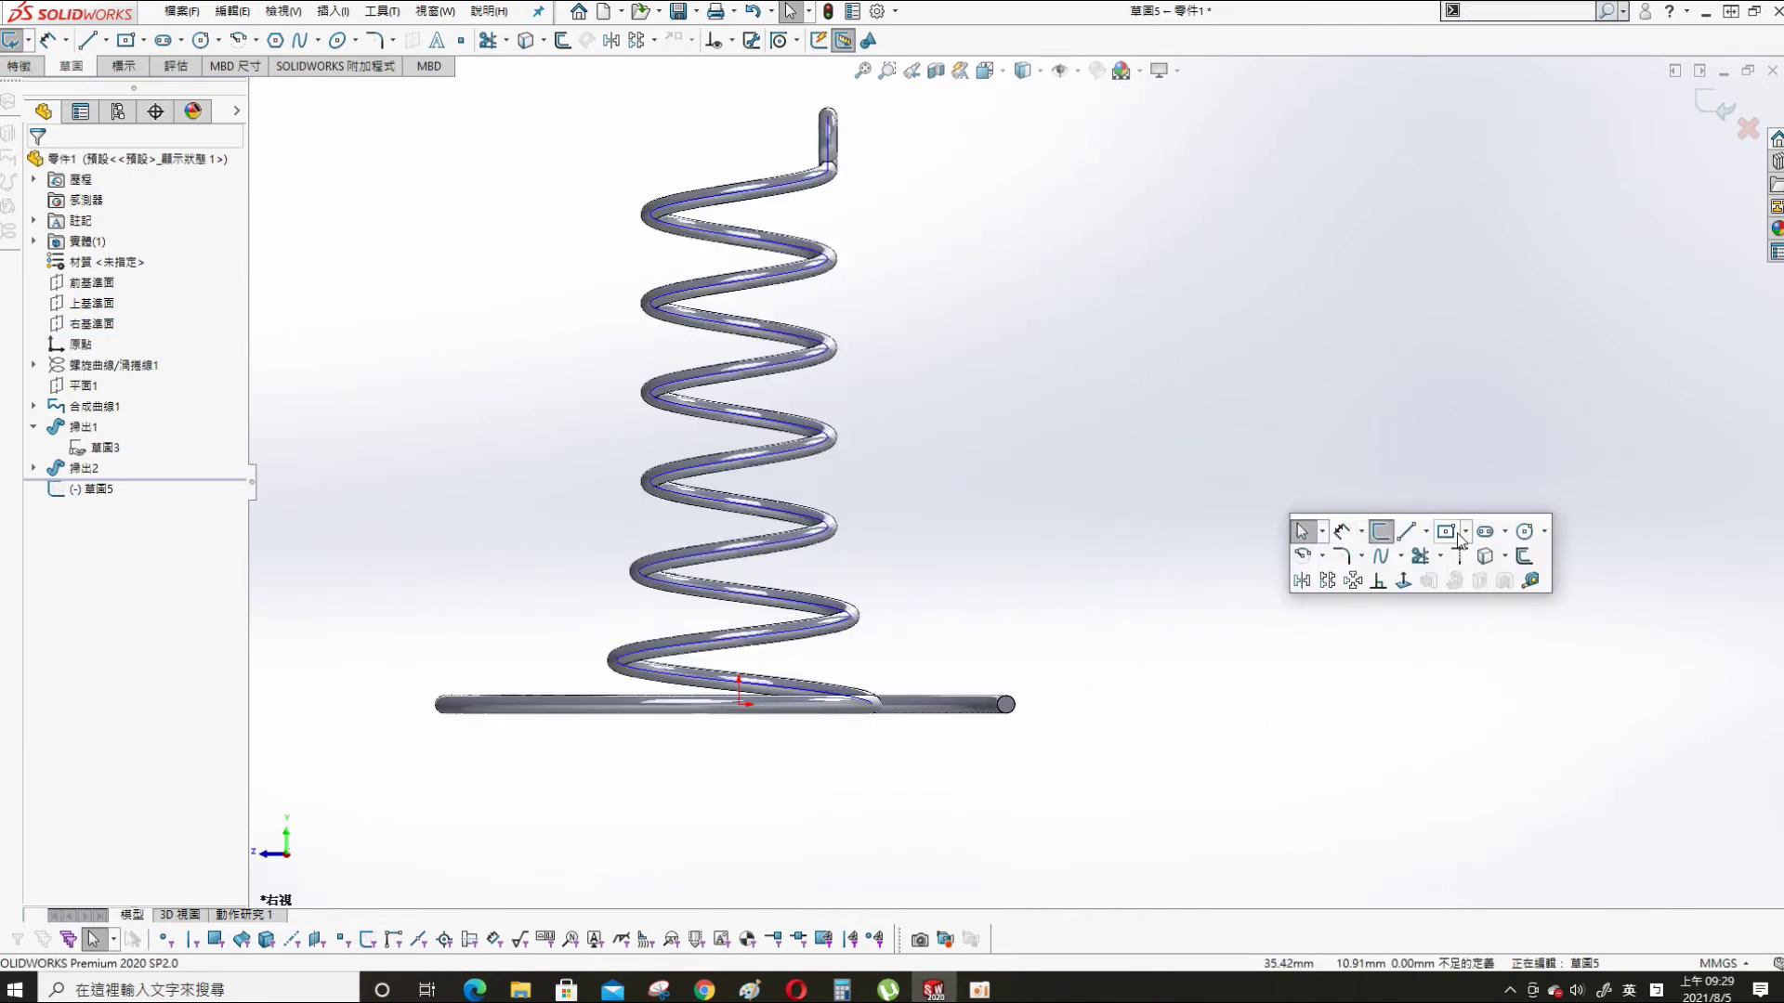
{"action": "left_click", "coordinate": [1406, 532]}
{"action": "left_click", "coordinate": [1005, 629]}
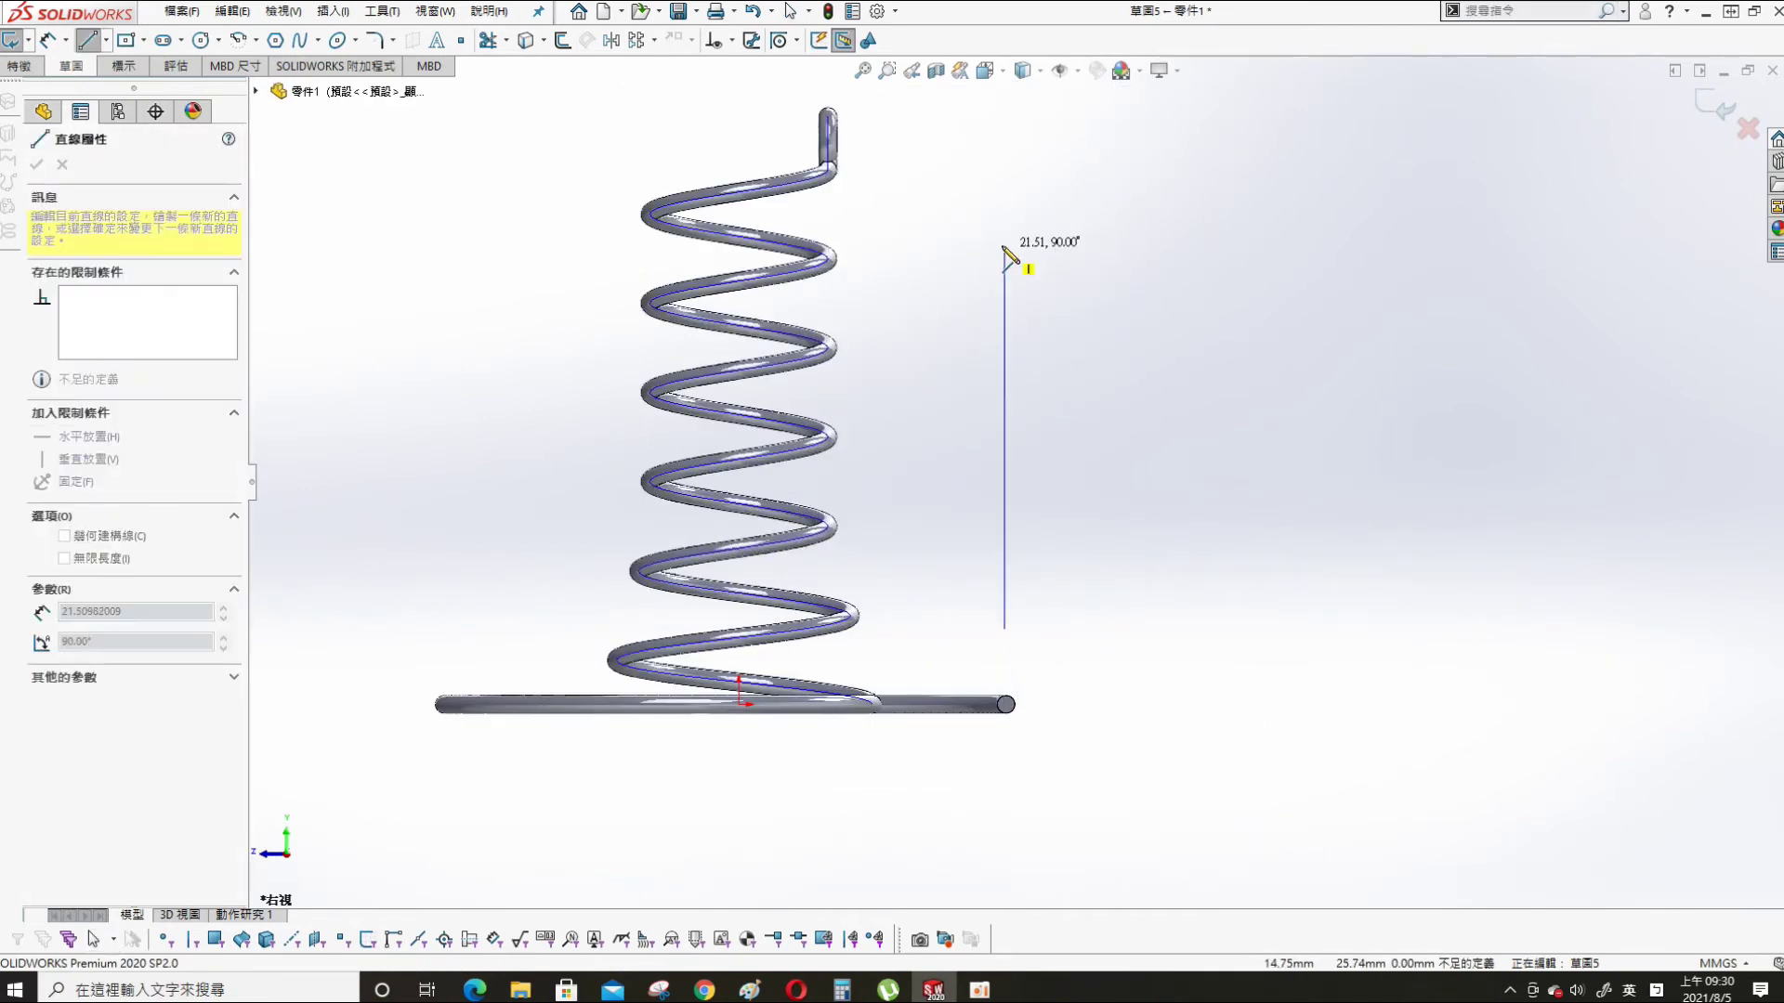
{"action": "left_click", "coordinate": [1005, 261]}
{"action": "key", "text": "Escape"}
{"action": "left_click", "coordinate": [255, 40]}
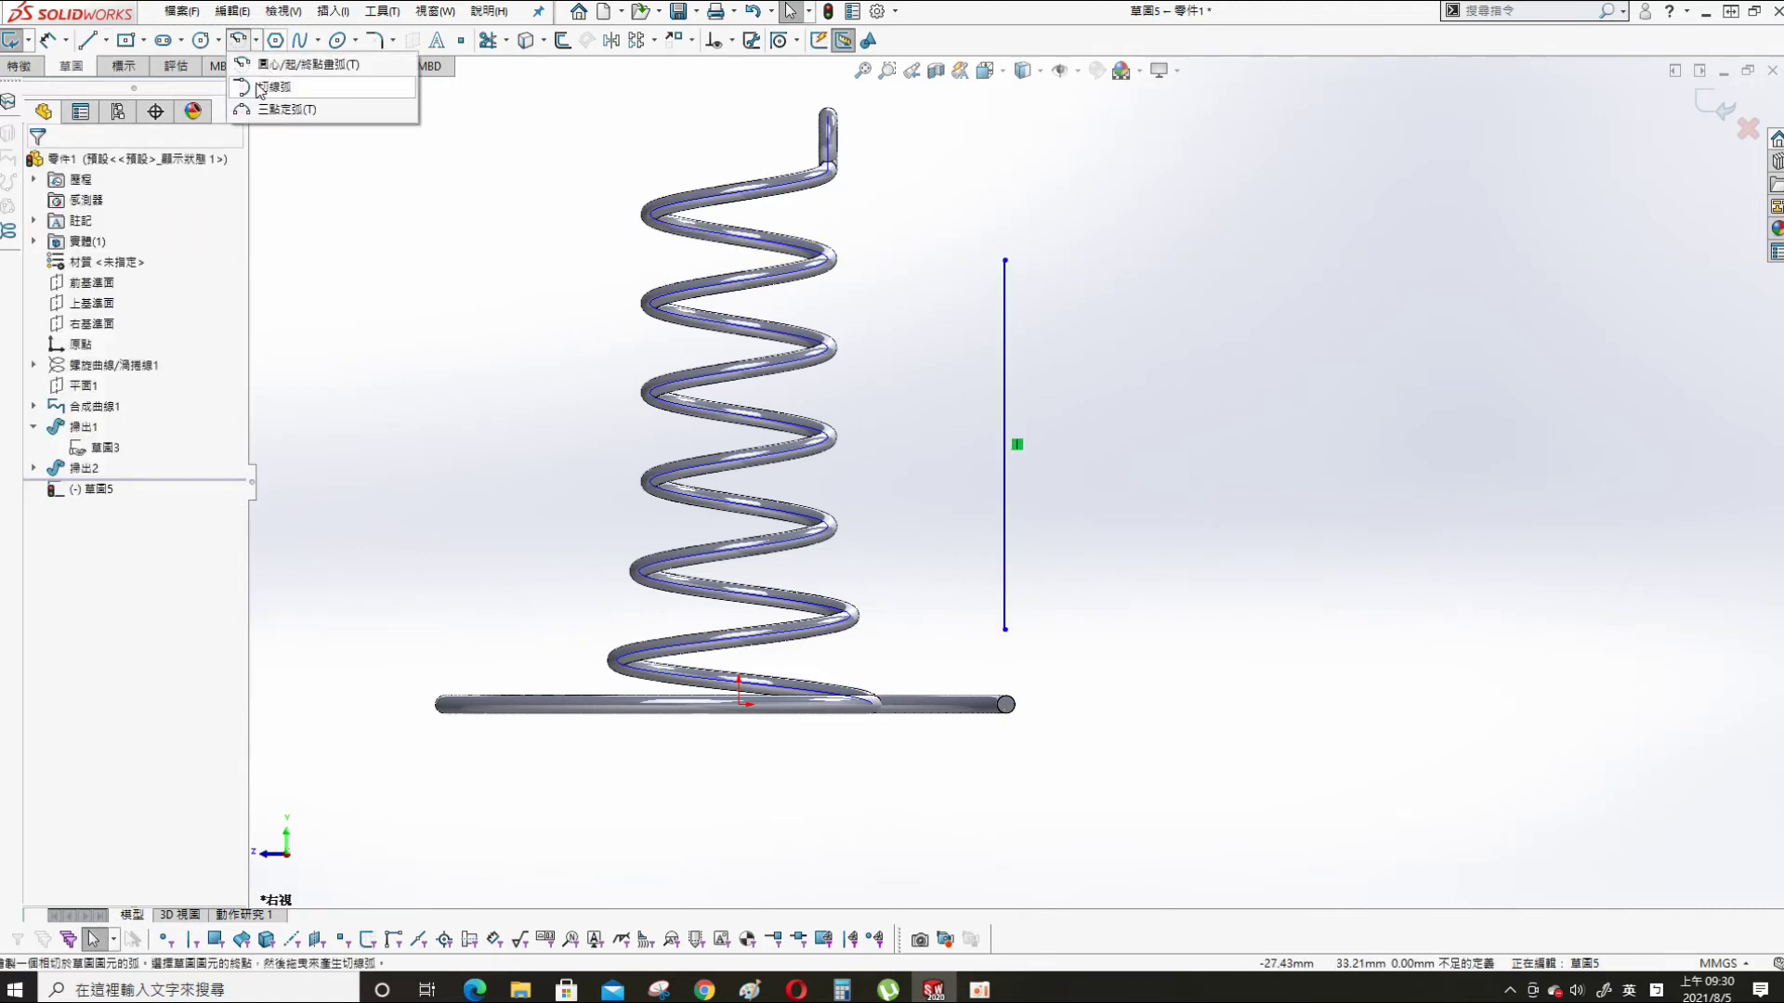
{"action": "left_click", "coordinate": [269, 87]}
{"action": "left_click", "coordinate": [1004, 260]}
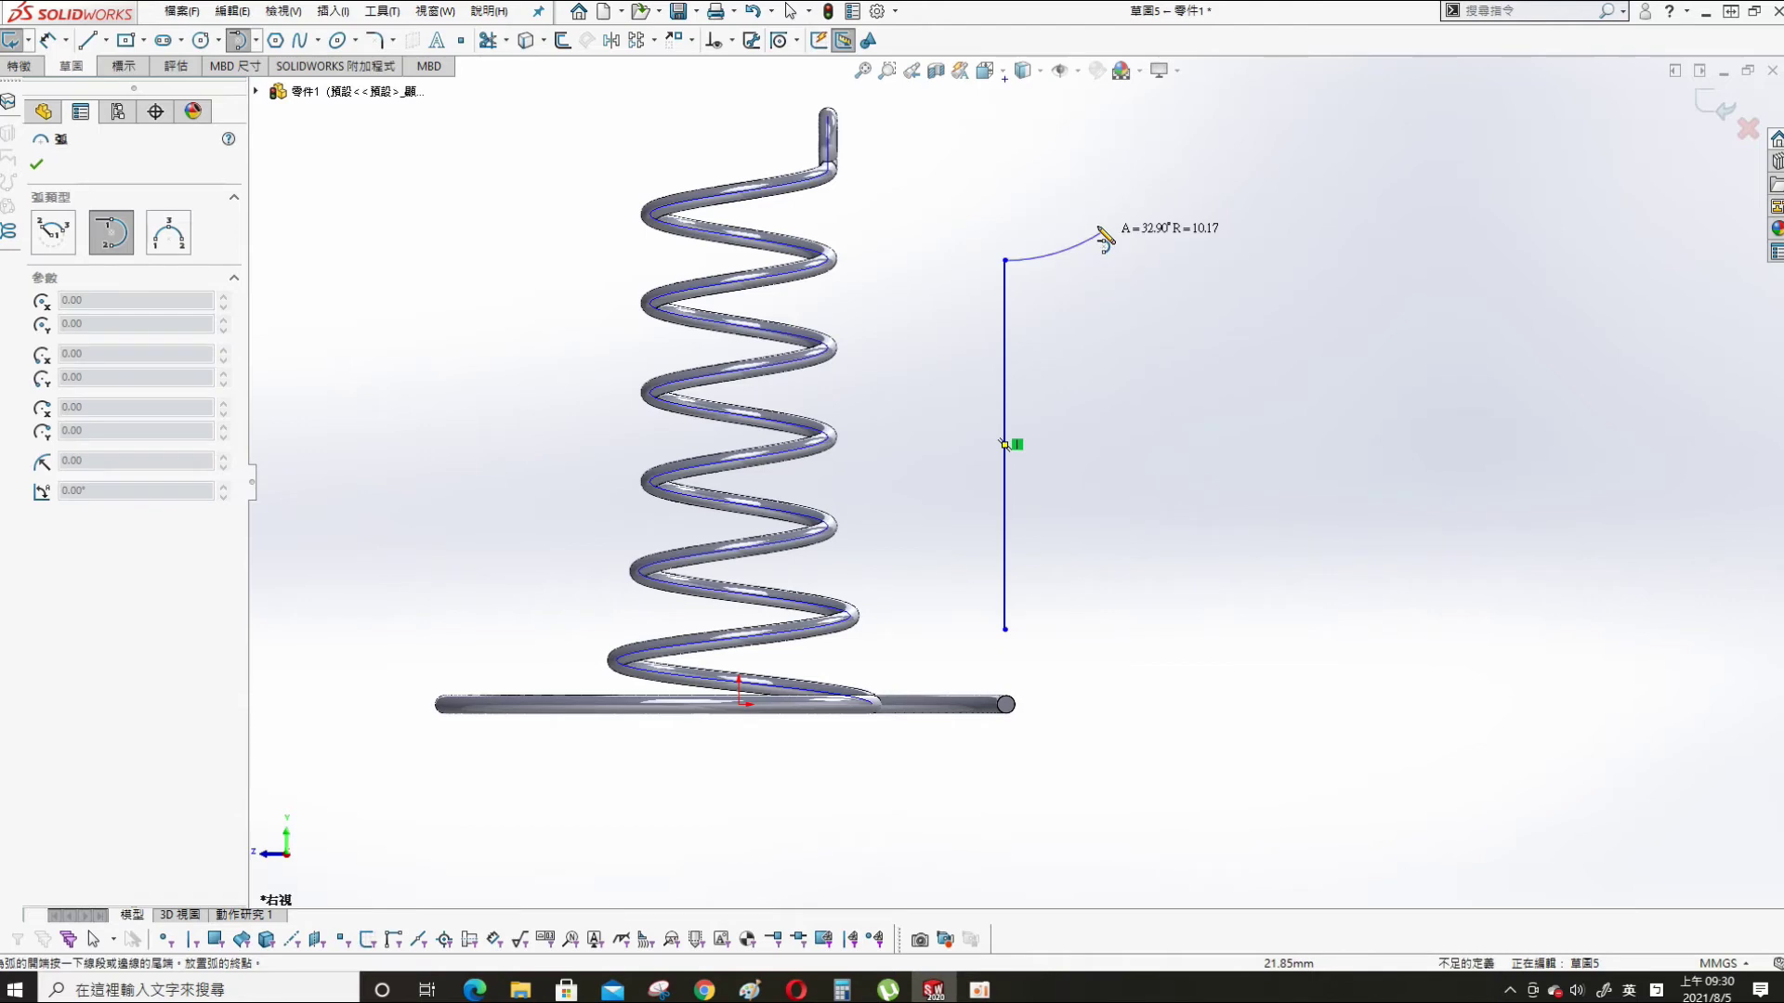
{"action": "key", "text": "Escape"}
- Draw a three-point arc with a radius of about 2.7 mm, starting at the vertical line's upper end and bulging upward
{"action": "key", "text": "s"}
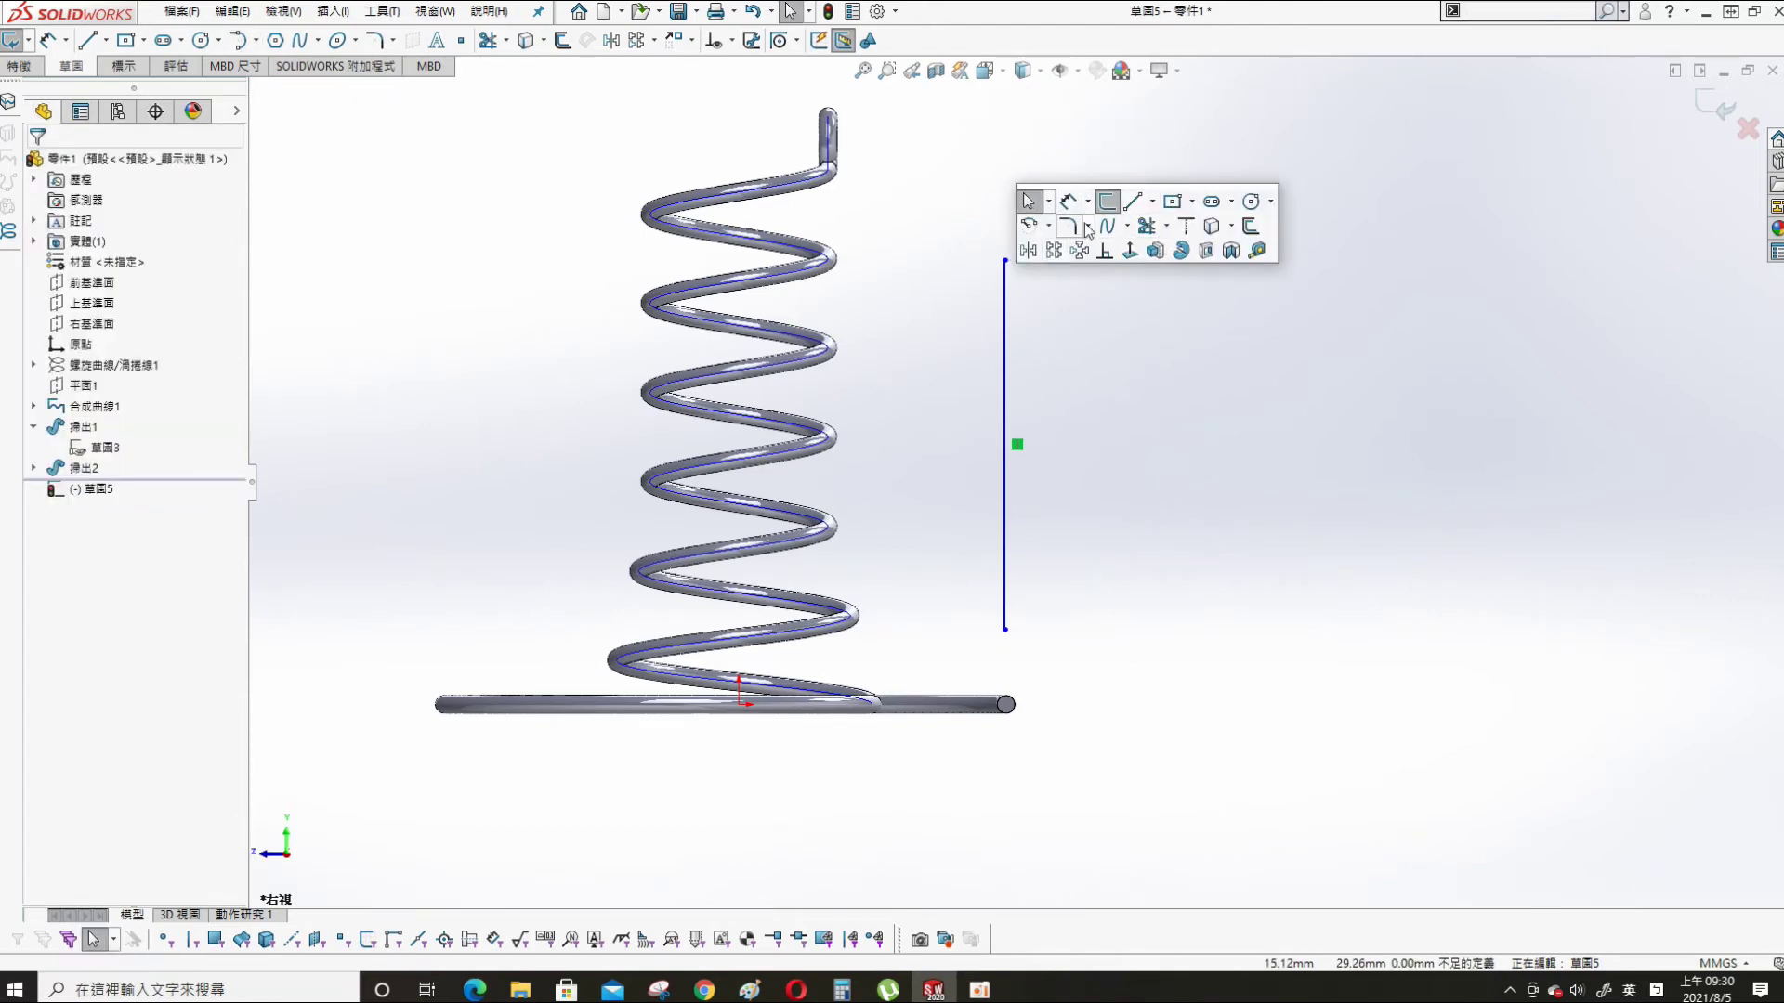
{"action": "left_click", "coordinate": [1048, 225]}
{"action": "left_click", "coordinate": [1033, 295]}
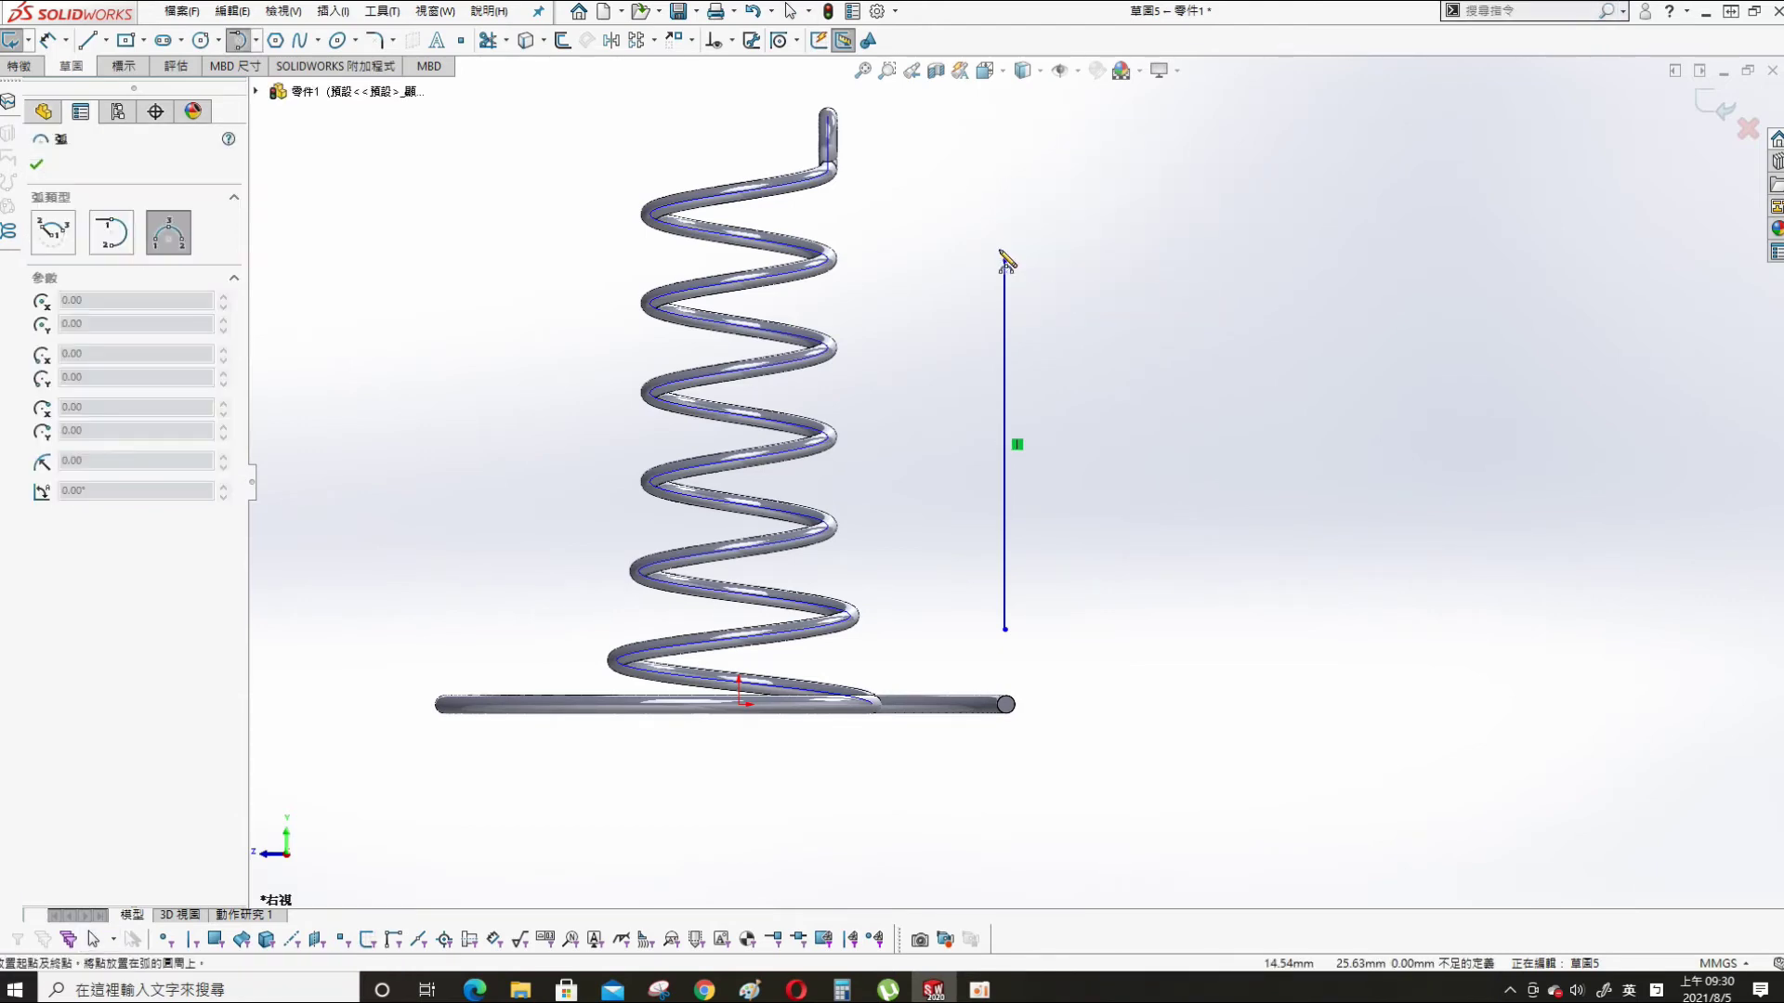
{"action": "left_click", "coordinate": [1084, 216]}
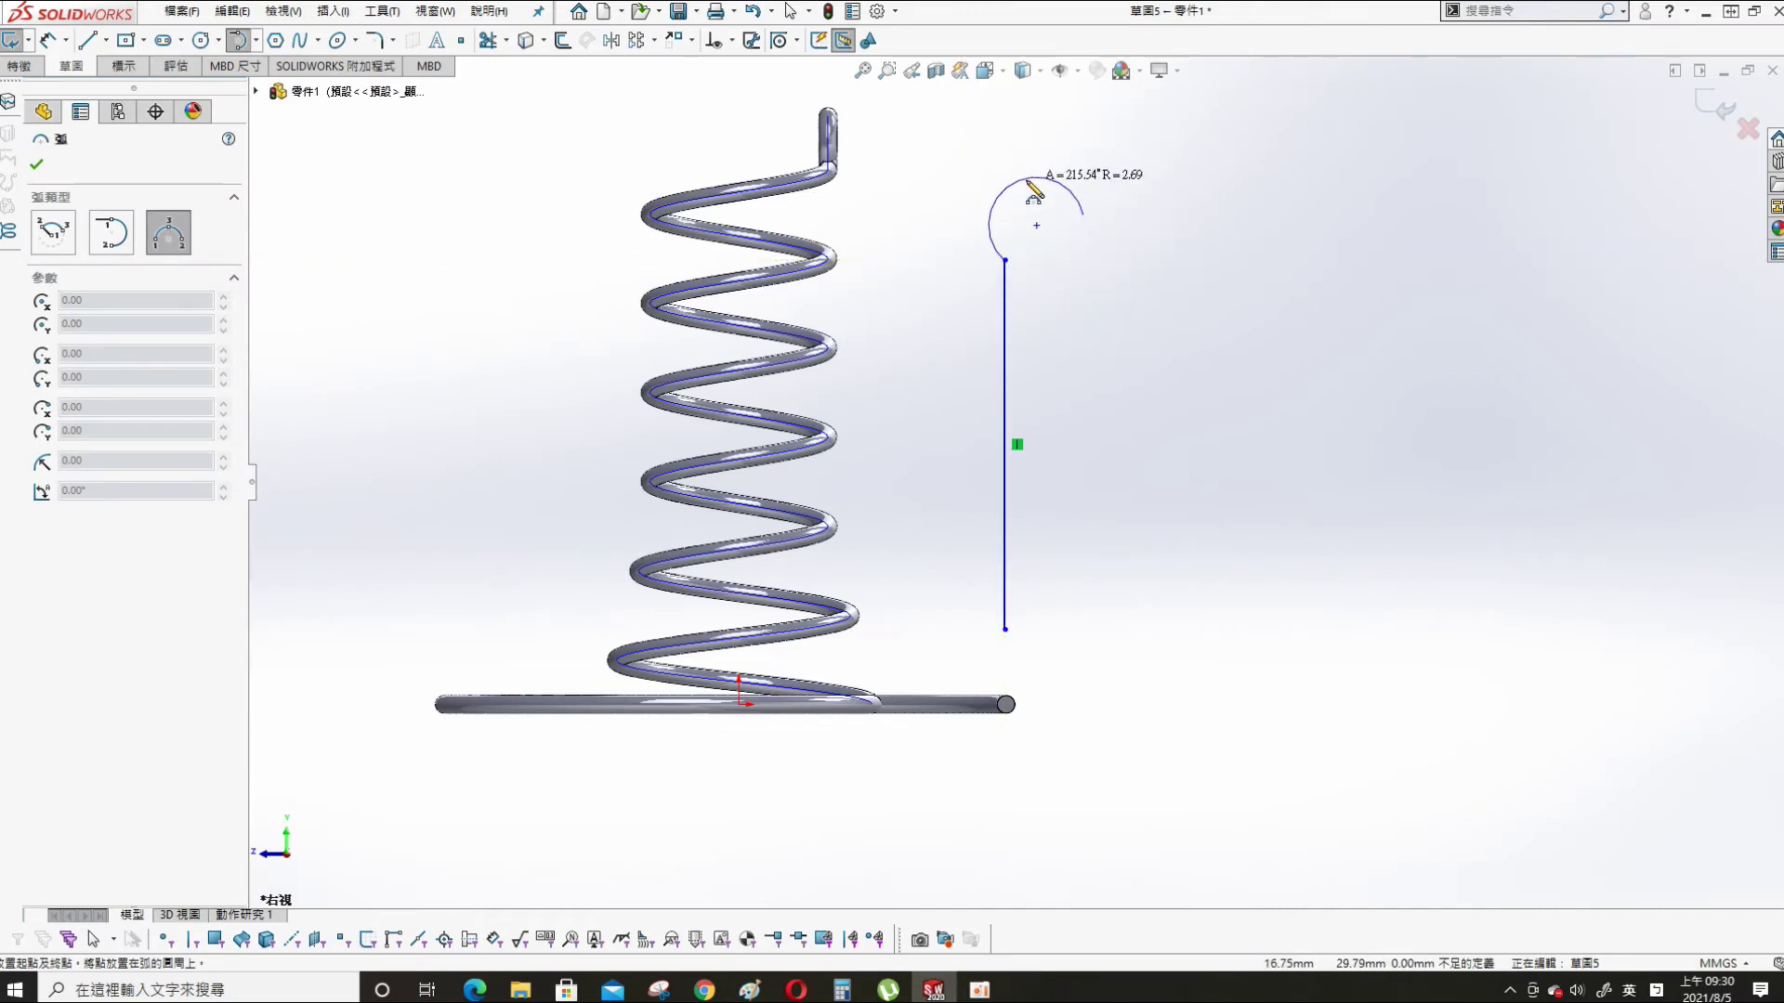
{"action": "left_click", "coordinate": [1033, 179]}
{"action": "key", "text": "Escape"}
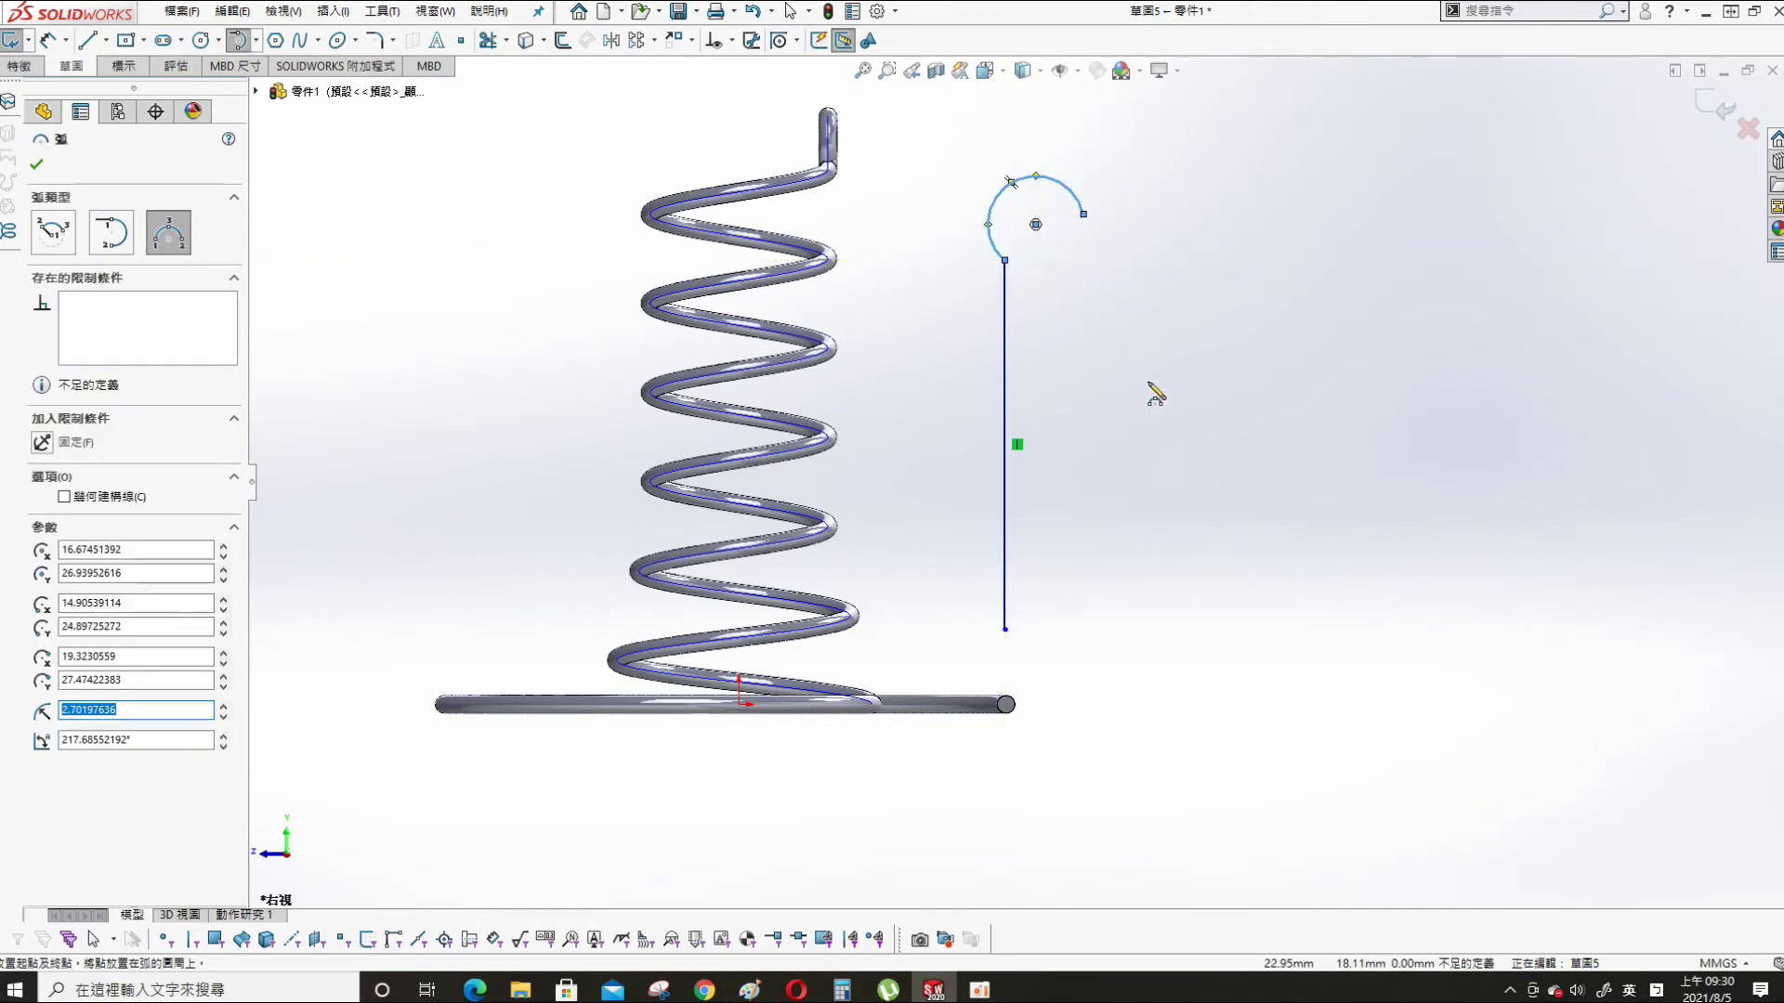
- Make the arc tangent to the vertical line
{"action": "left_click", "coordinate": [1004, 288]}
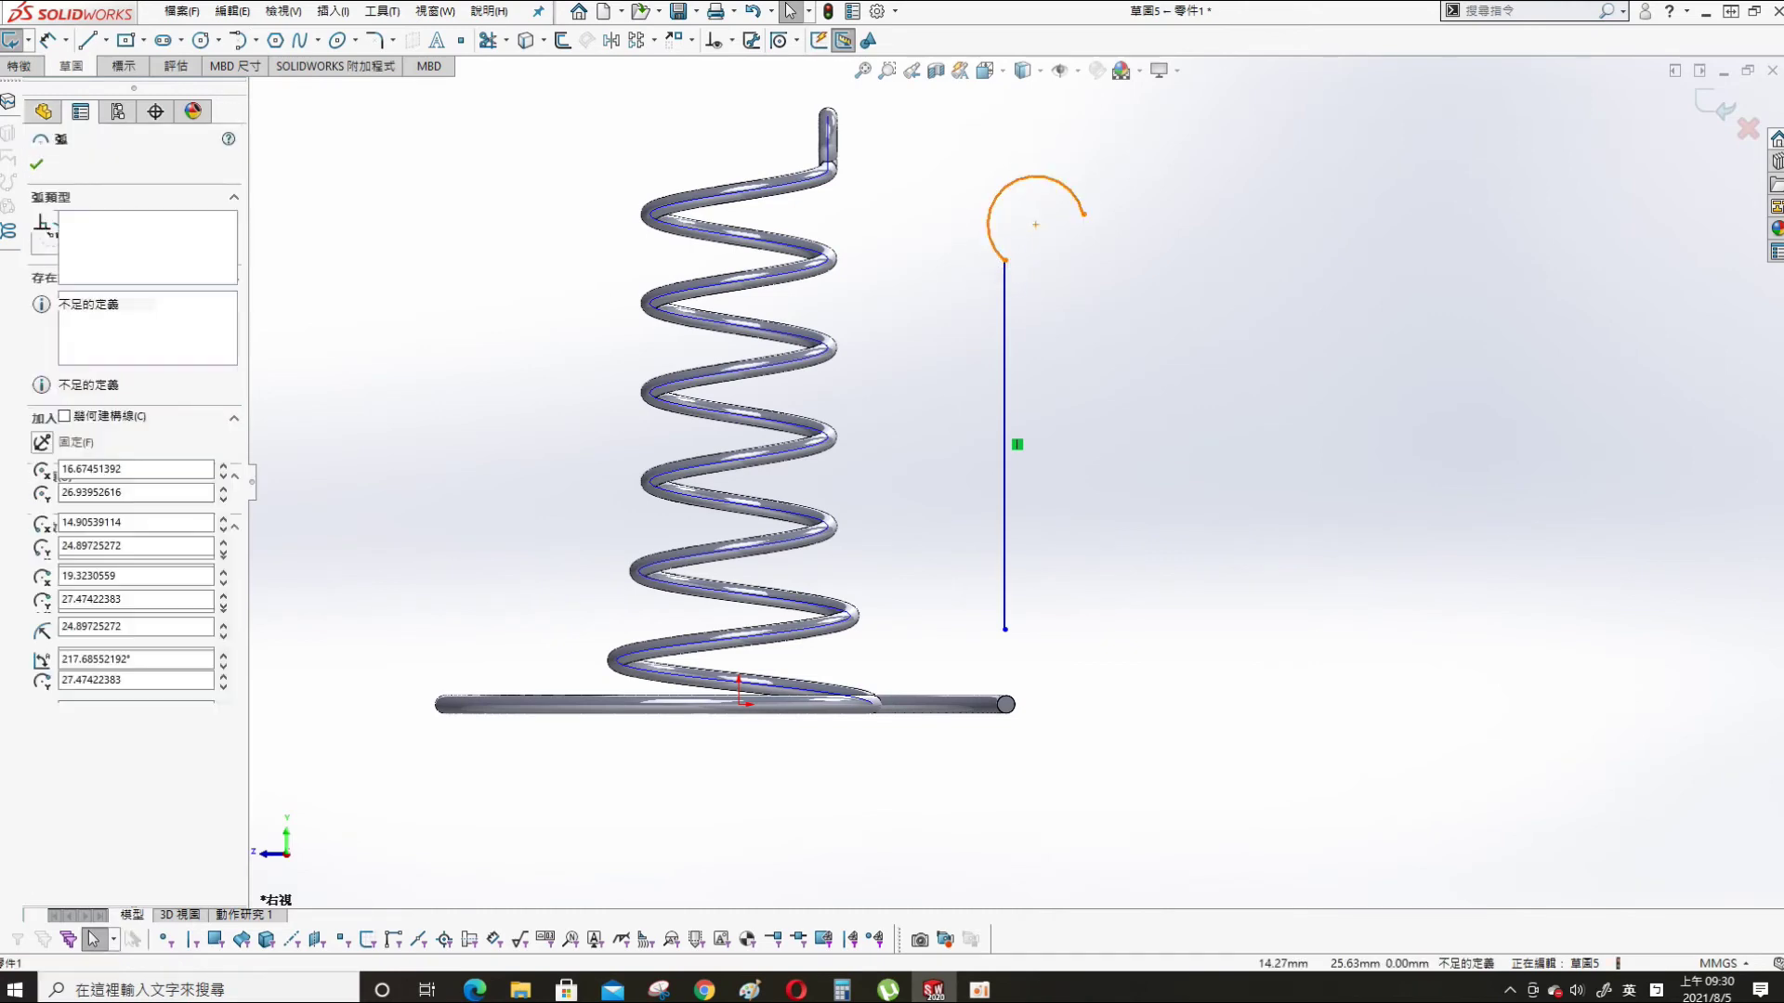
{"action": "left_click", "coordinate": [1013, 182], "text": "ctrl"}
{"action": "left_click", "coordinate": [42, 467]}
{"action": "key", "text": "Escape"}
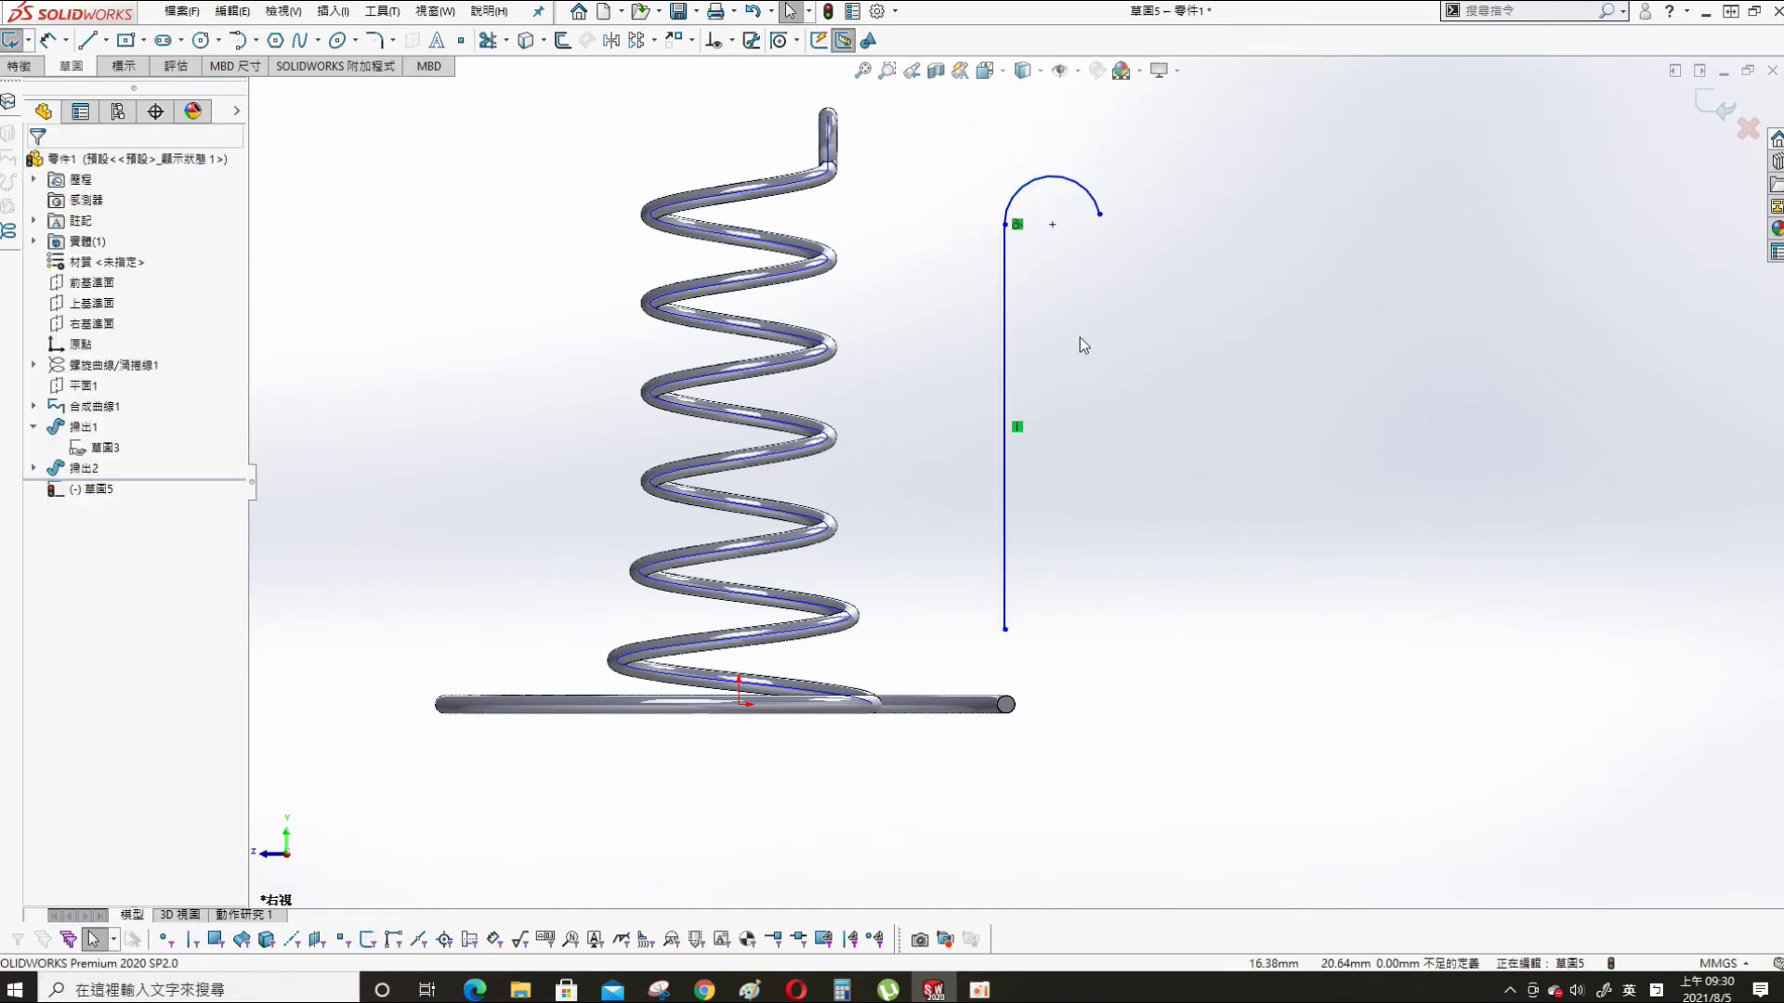
- Enlarge the upper arc past a half circle and draw a slanted line from its free end down toward the vertical line
{"action": "mouse_move", "coordinate": [1102, 216]}
{"action": "left_mouse_down"}
{"action": "mouse_move", "coordinate": [1146, 283]}
{"action": "mouse_move", "coordinate": [1044, 484]}
{"action": "mouse_move", "coordinate": [1059, 488]}
{"action": "left_mouse_up"}
{"action": "key", "text": "l"}
{"action": "key", "text": "Escape"}
- Draw a tangent arc from the slanted line's lower end, curling underneath and back up away from the spring
{"action": "key", "text": "s"}
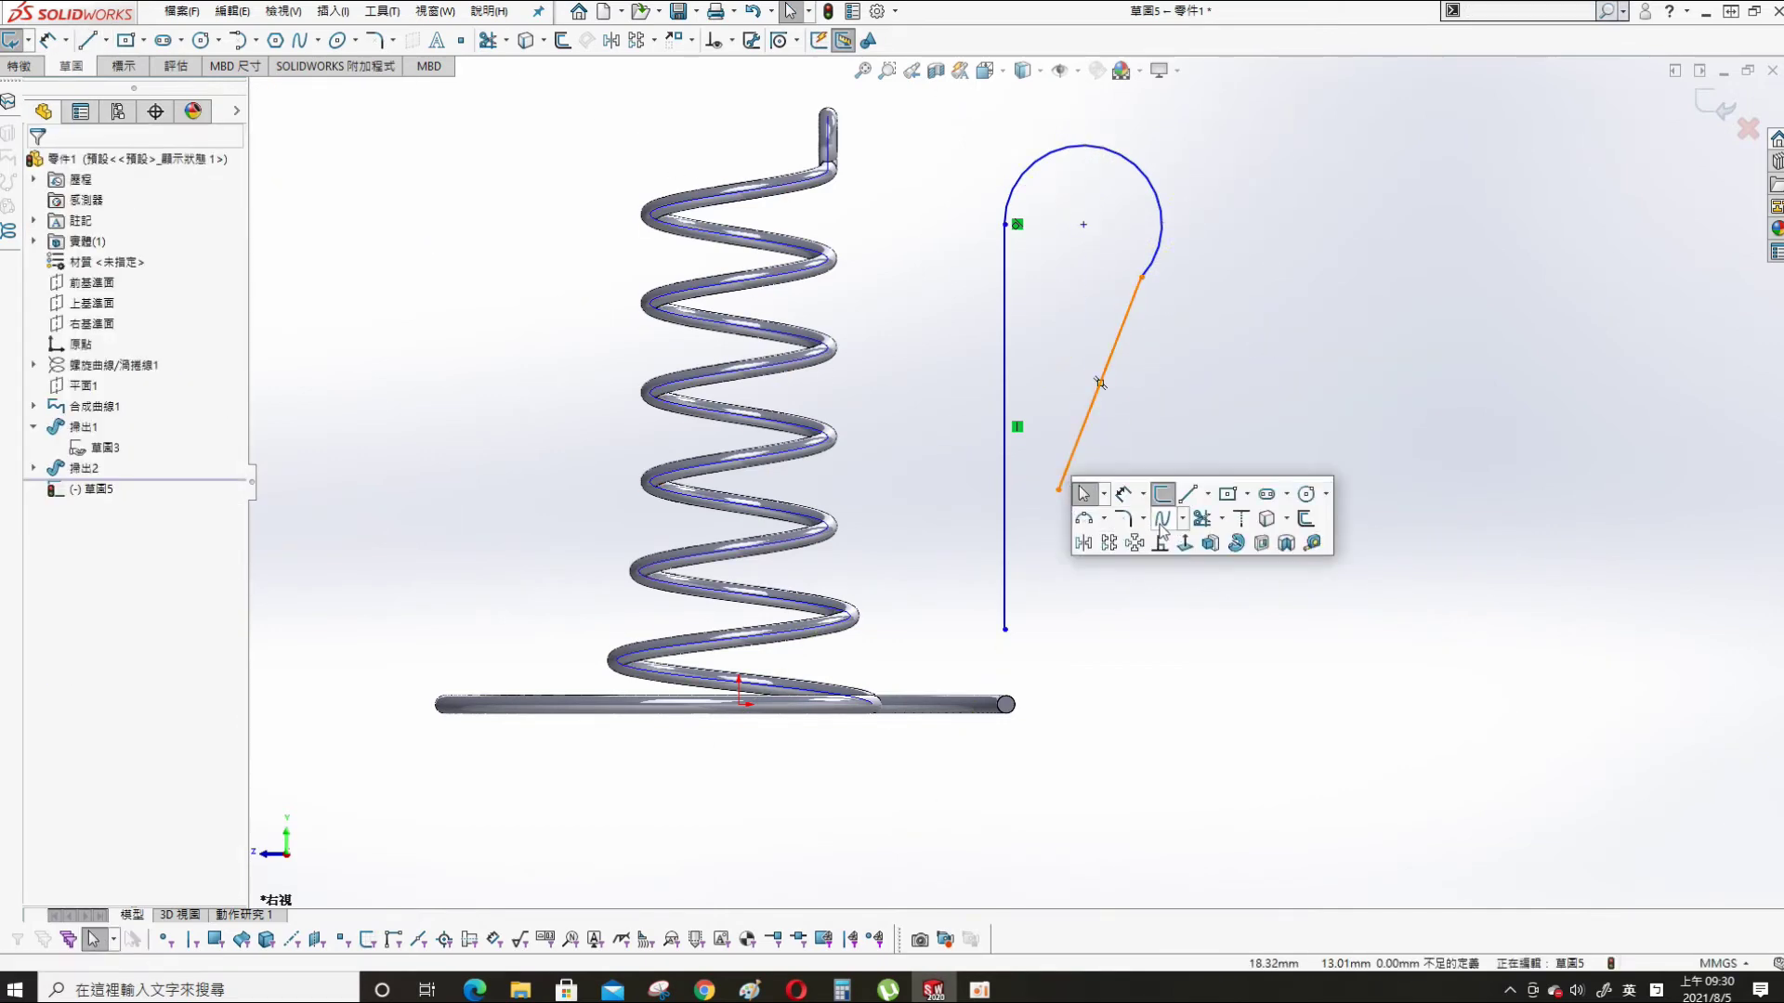
{"action": "left_click", "coordinate": [1104, 518]}
{"action": "left_click", "coordinate": [1091, 569]}
{"action": "left_click", "coordinate": [1060, 490]}
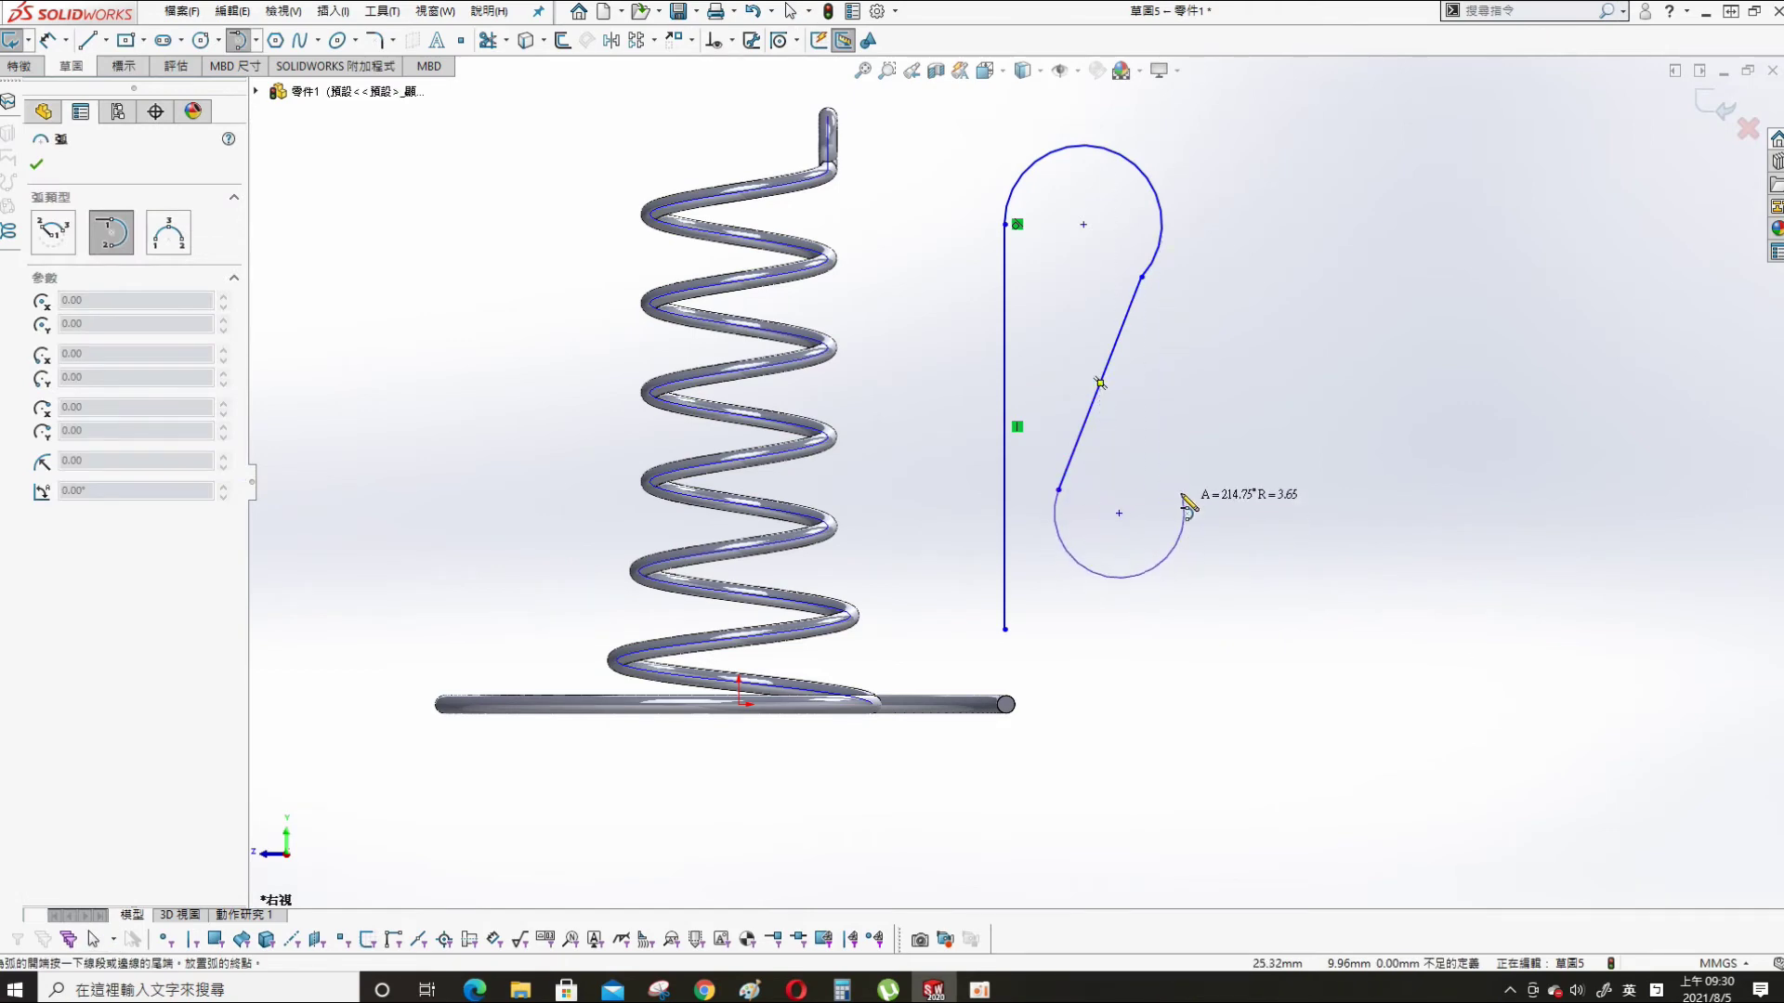
{"action": "left_click", "coordinate": [1132, 476]}
{"action": "key", "text": "Escape"}
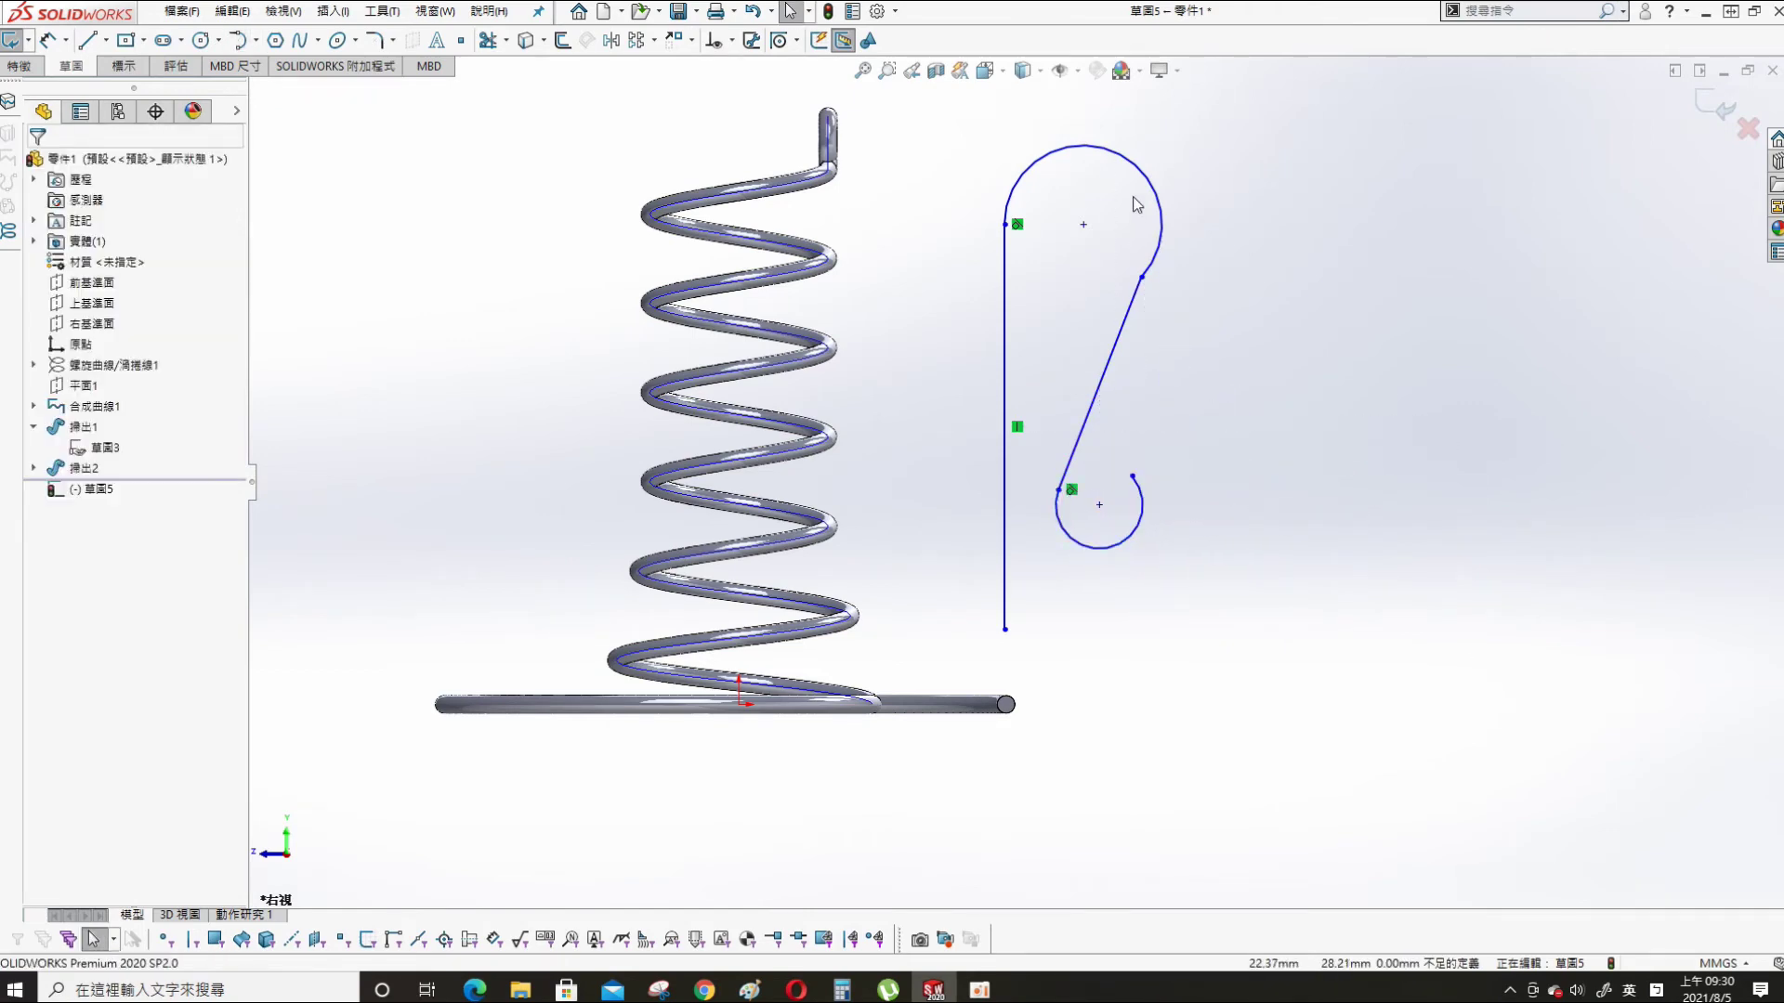
- Make the upper arc and the slanted line tangent to each other
{"action": "left_click", "coordinate": [1151, 260]}
{"action": "left_click", "coordinate": [1130, 309], "text": "ctrl"}
{"action": "left_click", "coordinate": [39, 472]}
{"action": "left_click", "coordinate": [1382, 343]}
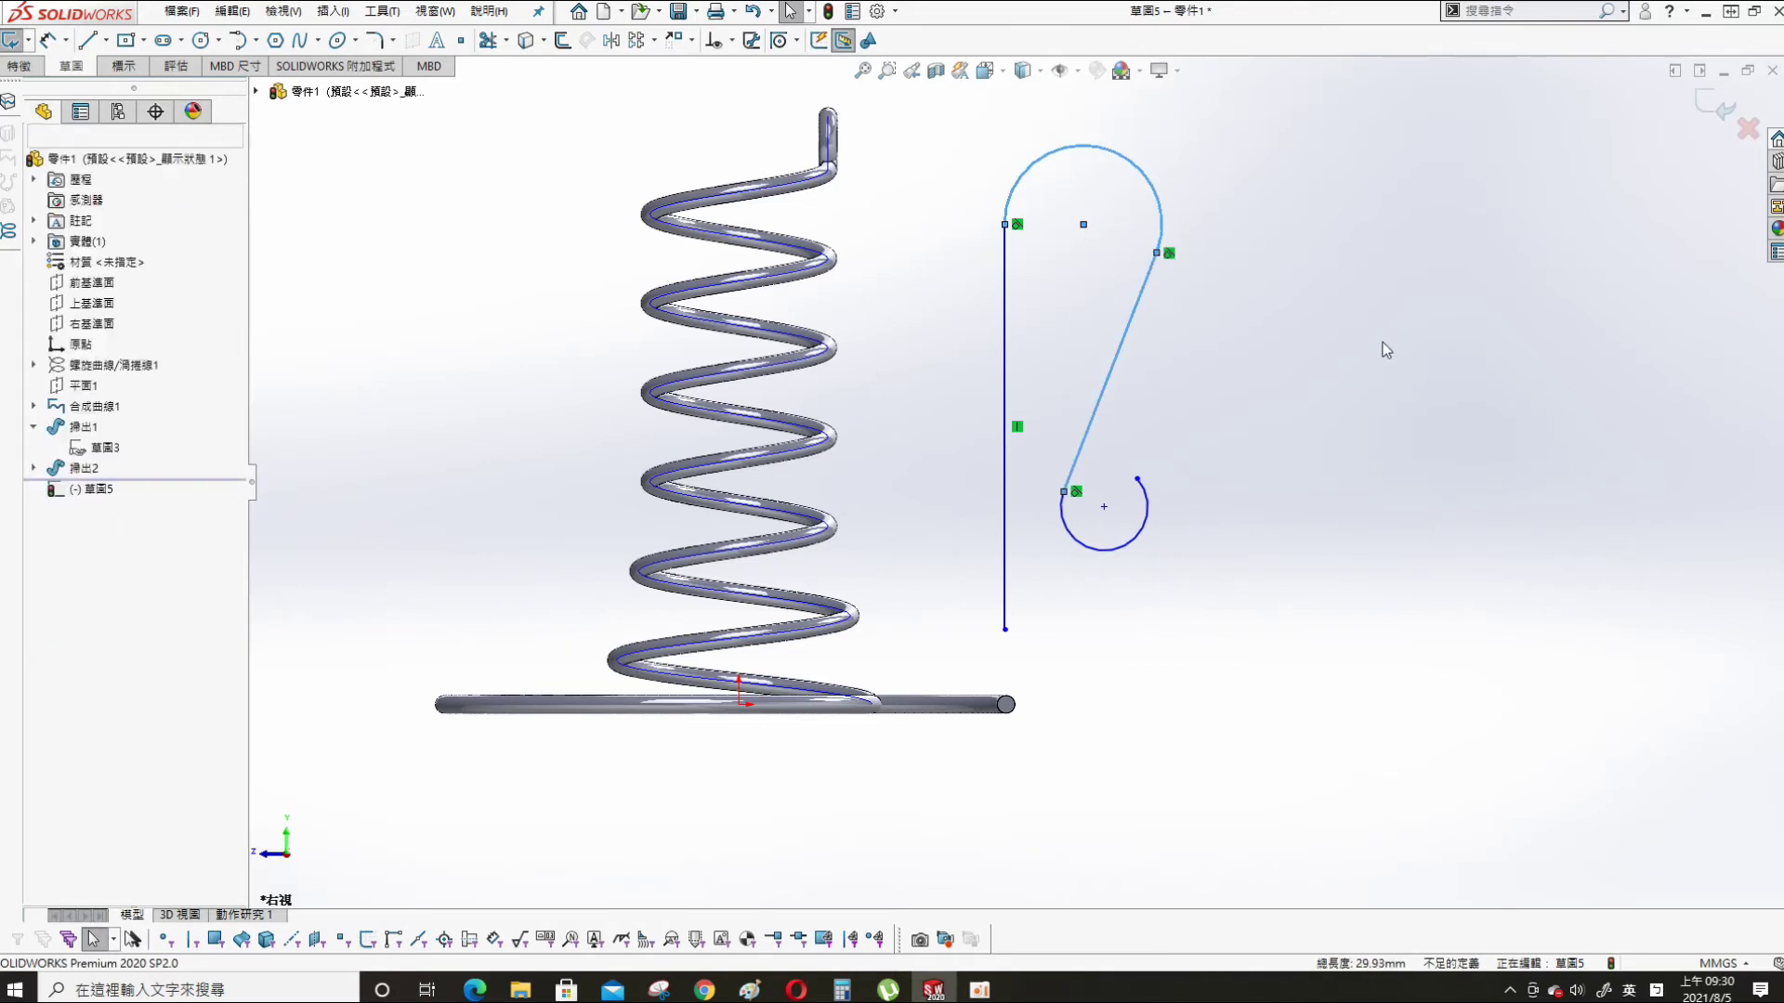
- Dimension the vertical distance between the origin and the vertical line's lower end as 3 mm
{"action": "key", "text": "s"}
{"action": "left_click", "coordinate": [1099, 681]}
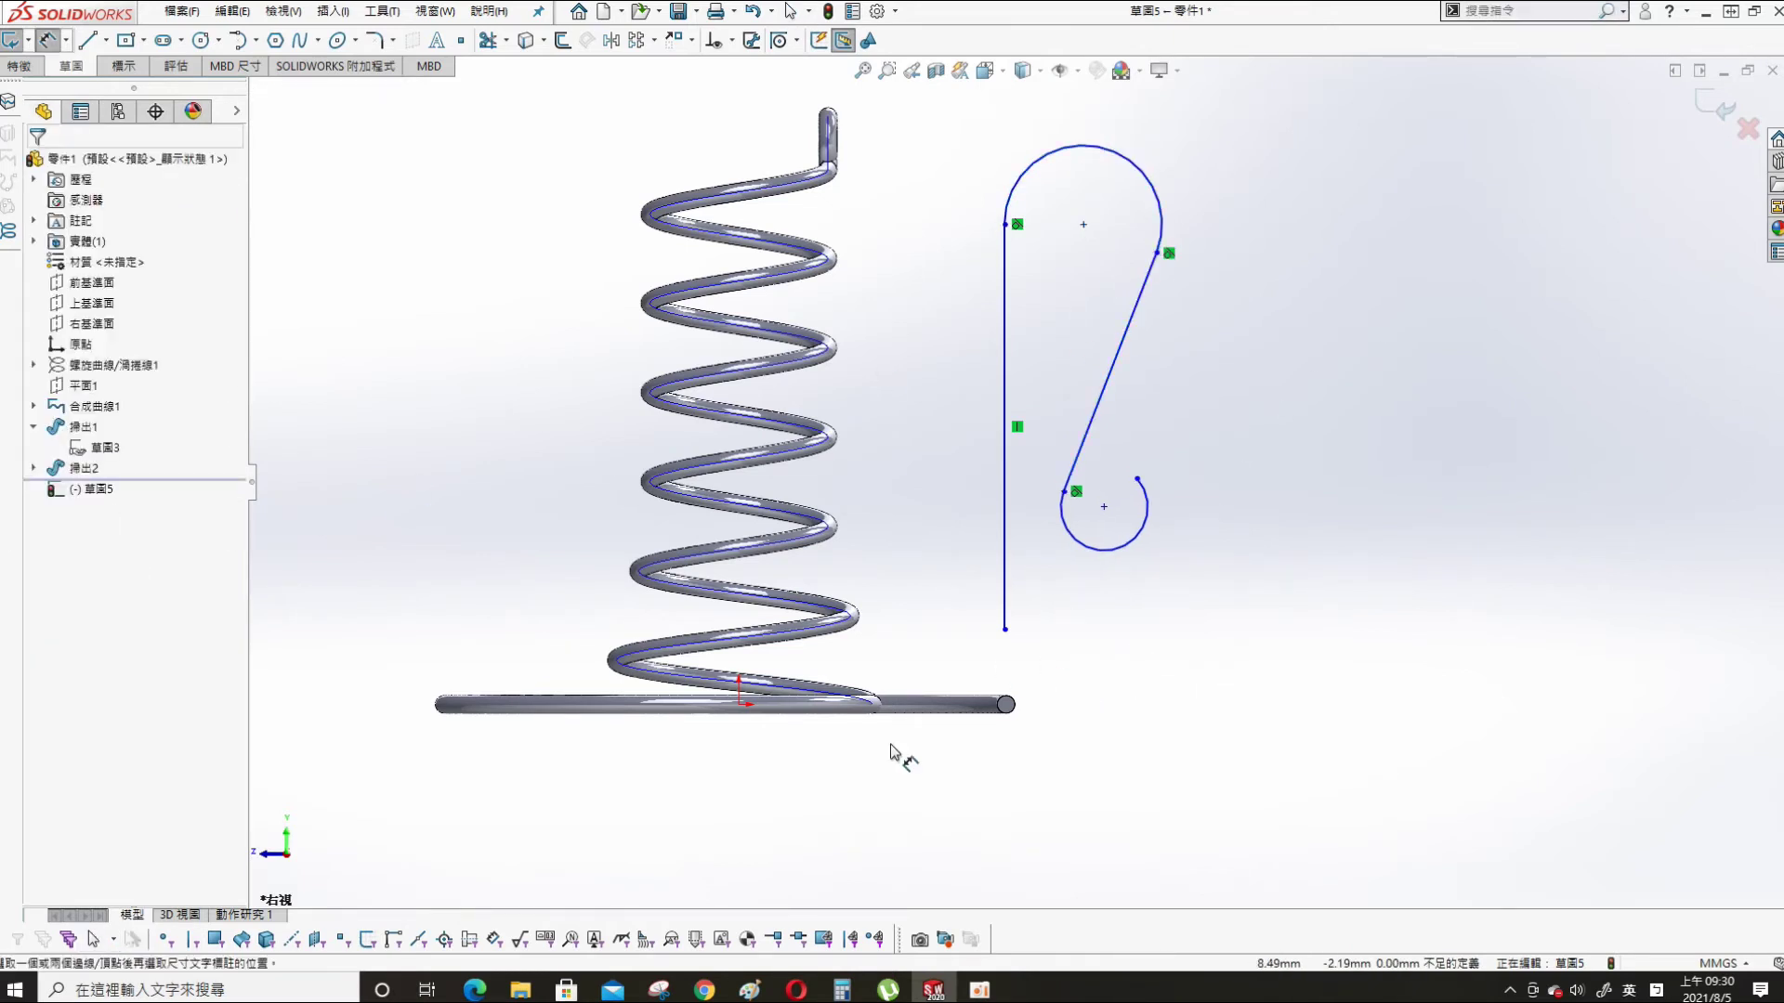
{"action": "left_click", "coordinate": [740, 706]}
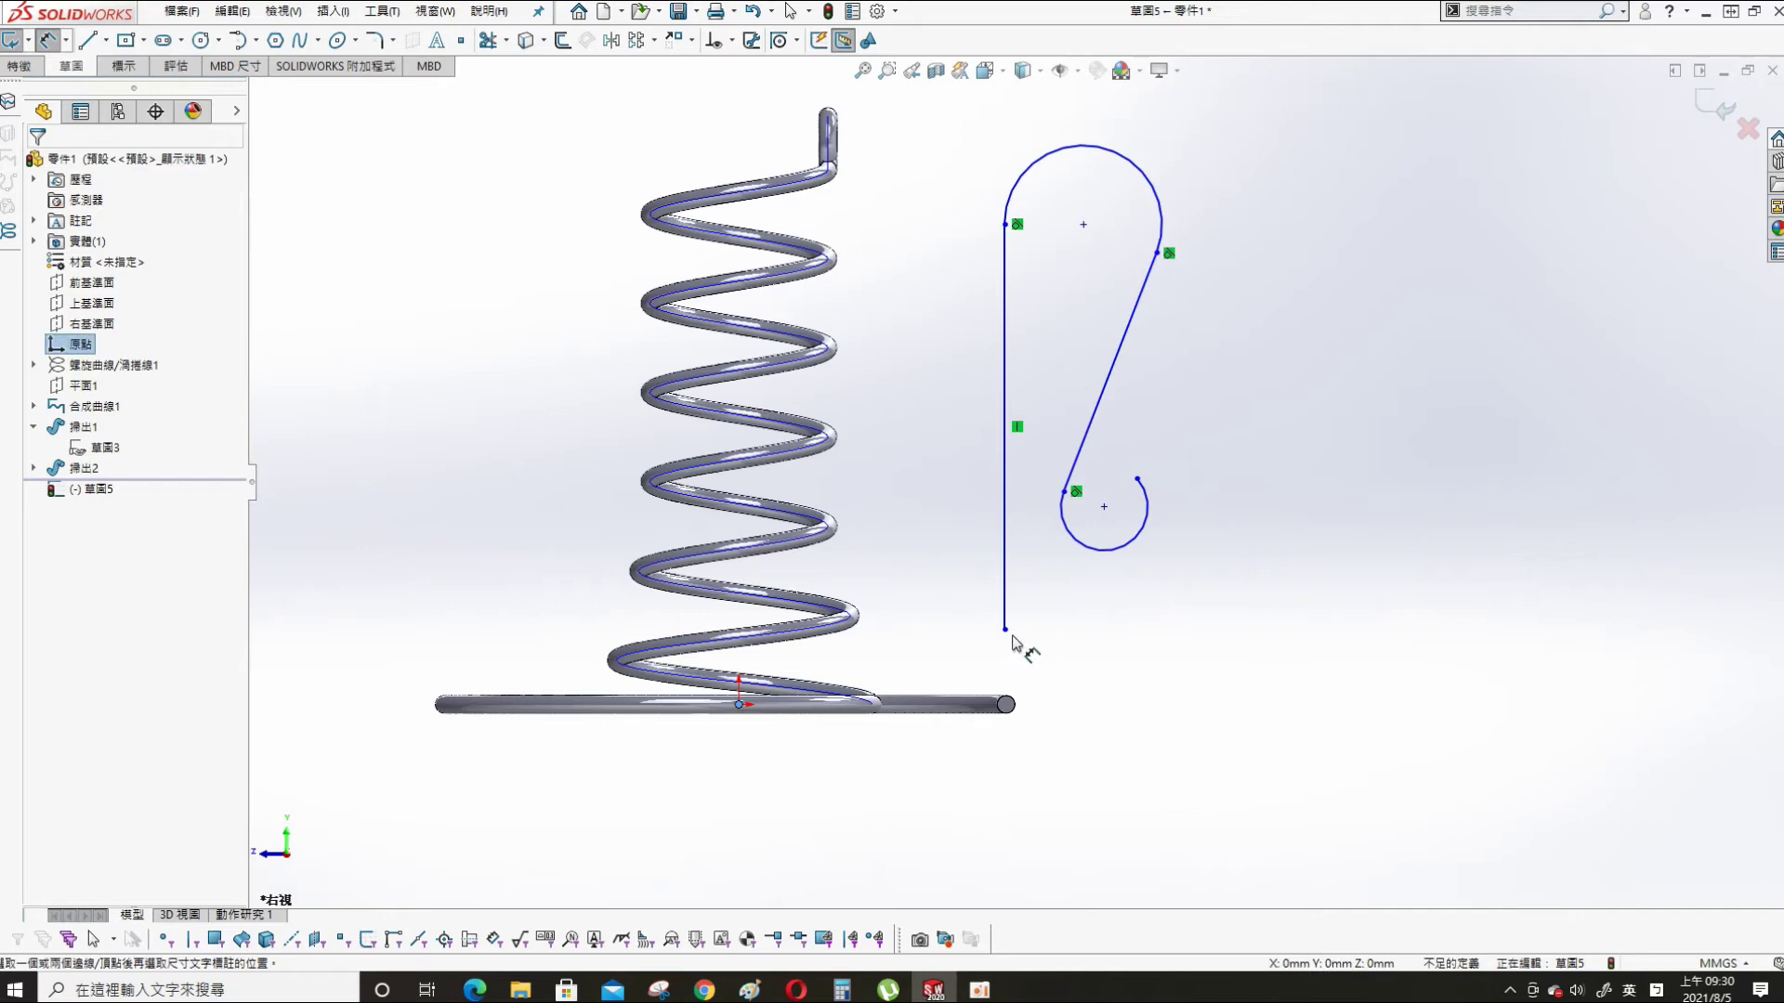
{"action": "left_click", "coordinate": [1005, 628]}
{"action": "left_click", "coordinate": [1245, 683]}
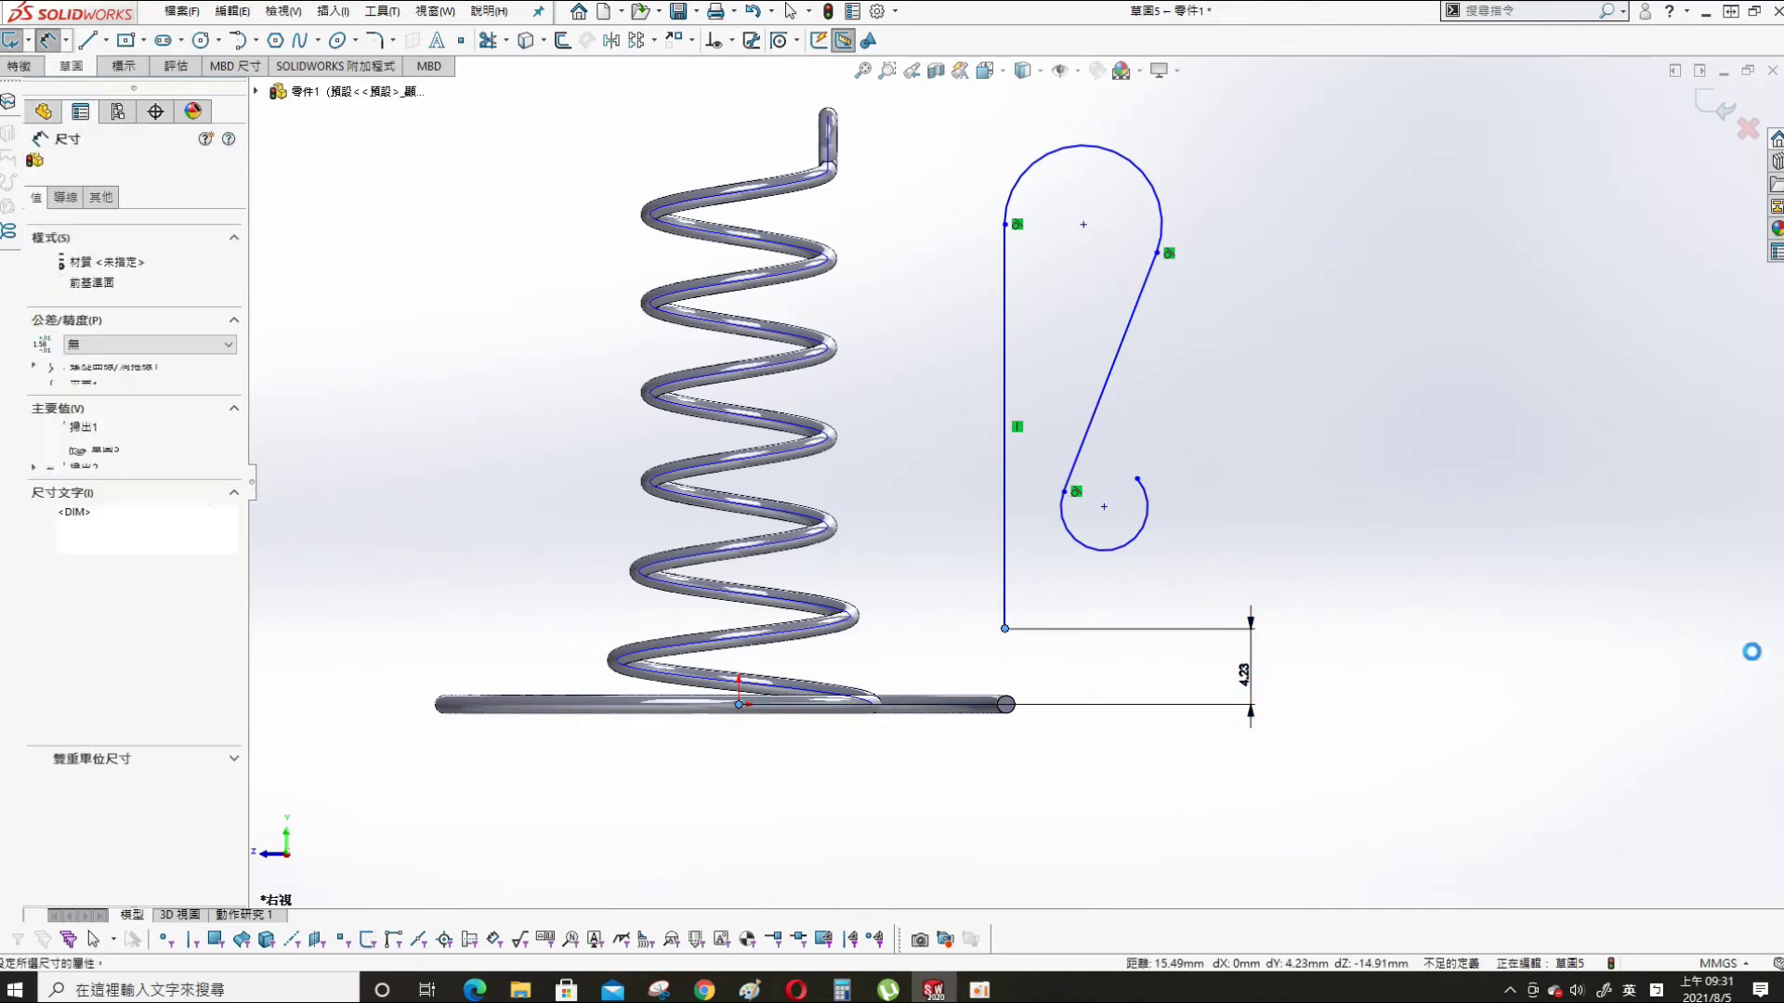
{"action": "type", "text": "3"}
{"action": "key", "text": "Return"}
{"action": "scroll", "coordinate": [1084, 708], "scroll_direction": "down", "scroll_amount": 3}
{"action": "key", "text": "Escape"}
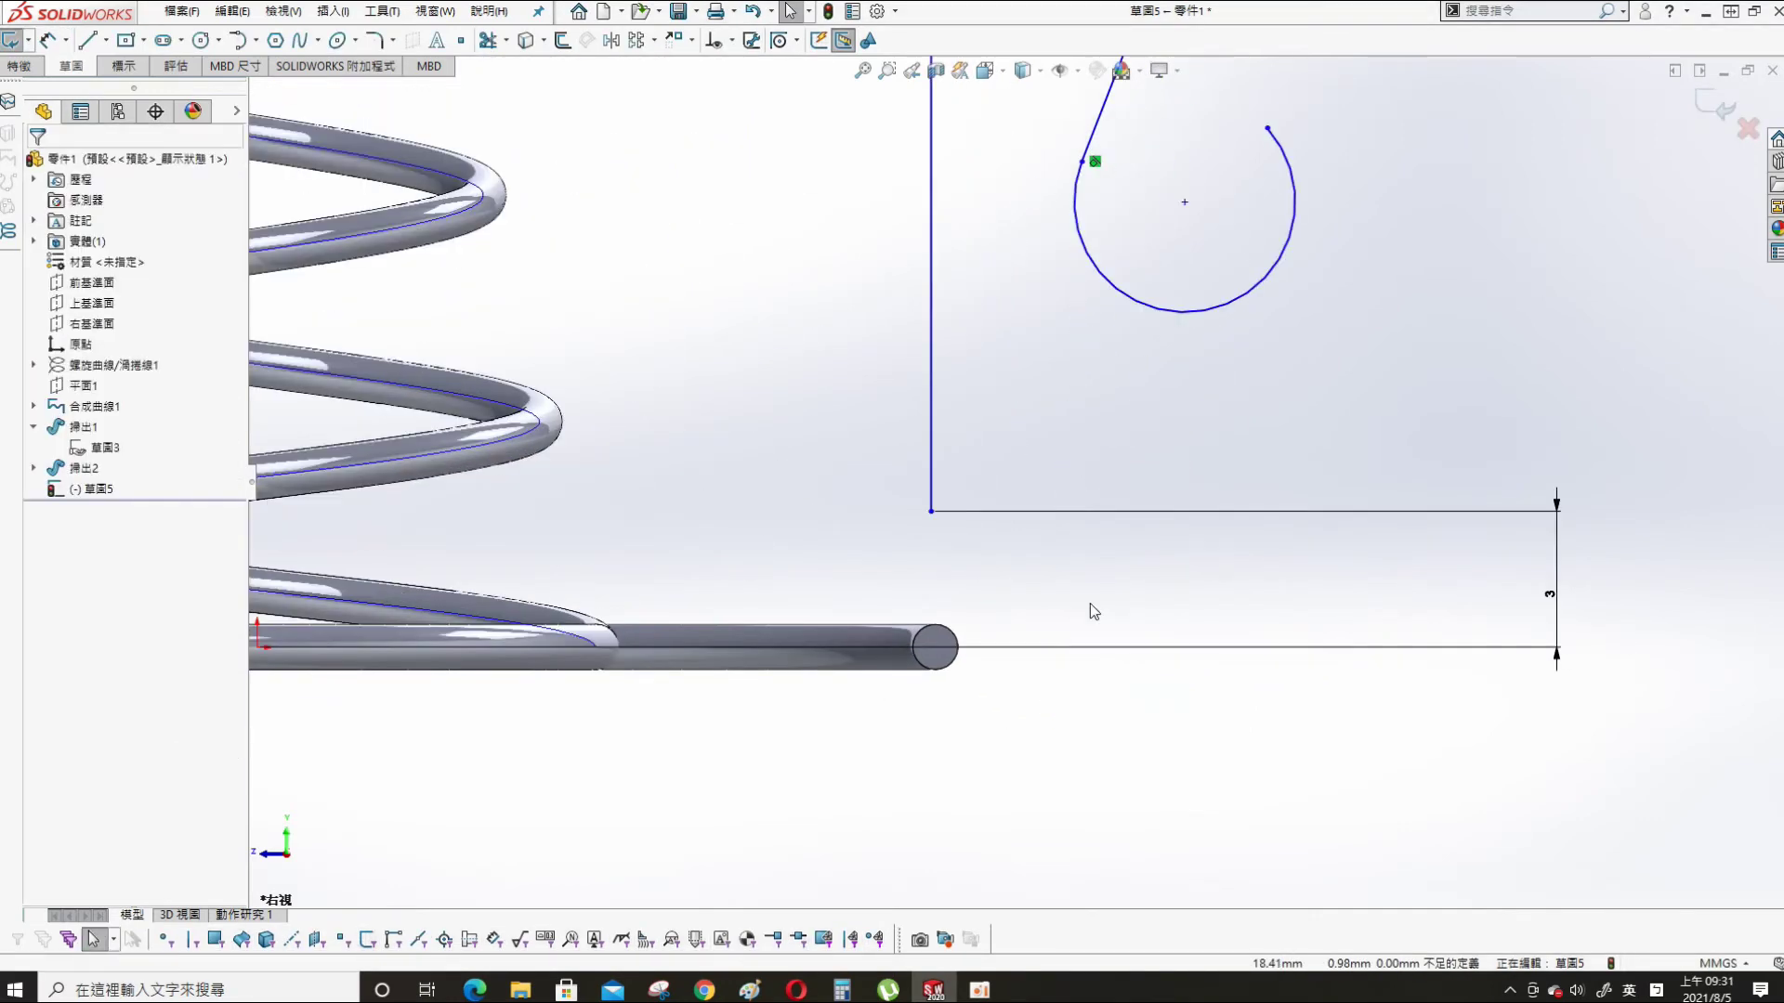
{"action": "left_click", "coordinate": [1078, 73]}
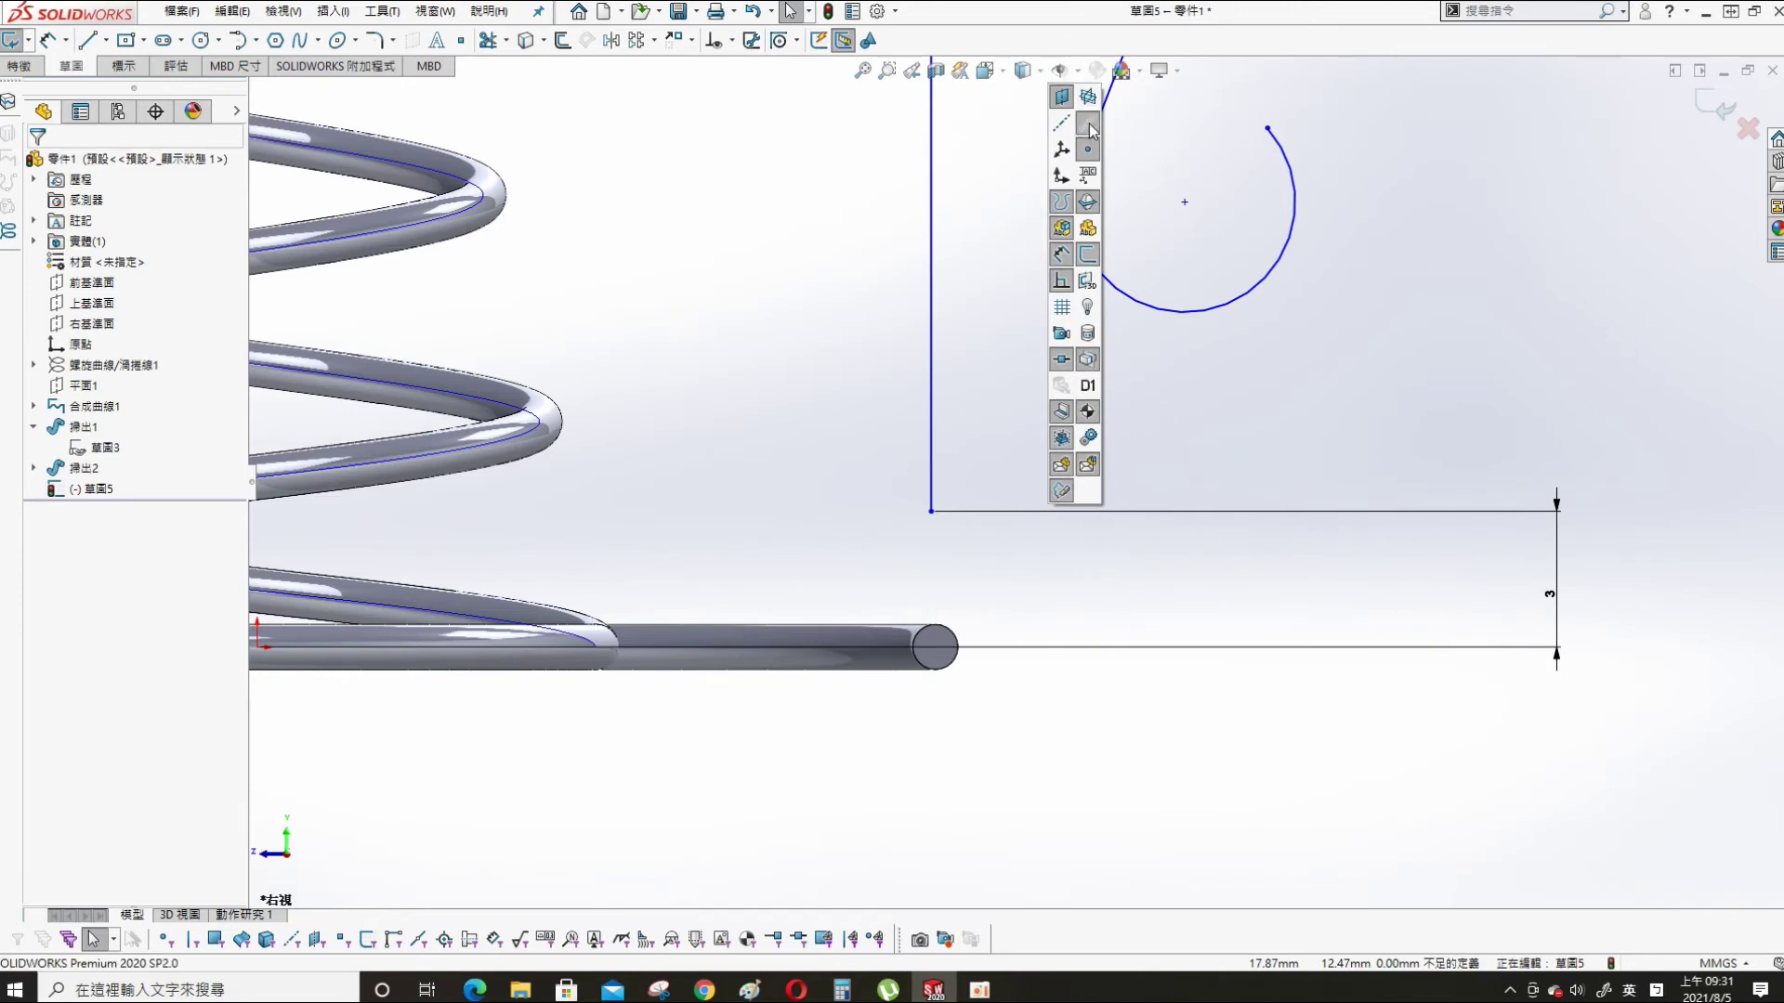
{"action": "mouse_move", "coordinate": [1015, 693]}
{"action": "middle_mouse_down"}
{"action": "mouse_move", "coordinate": [995, 645]}
{"action": "mouse_move", "coordinate": [1198, 153]}
{"action": "middle_mouse_up"}
{"action": "left_click", "coordinate": [1080, 73]}
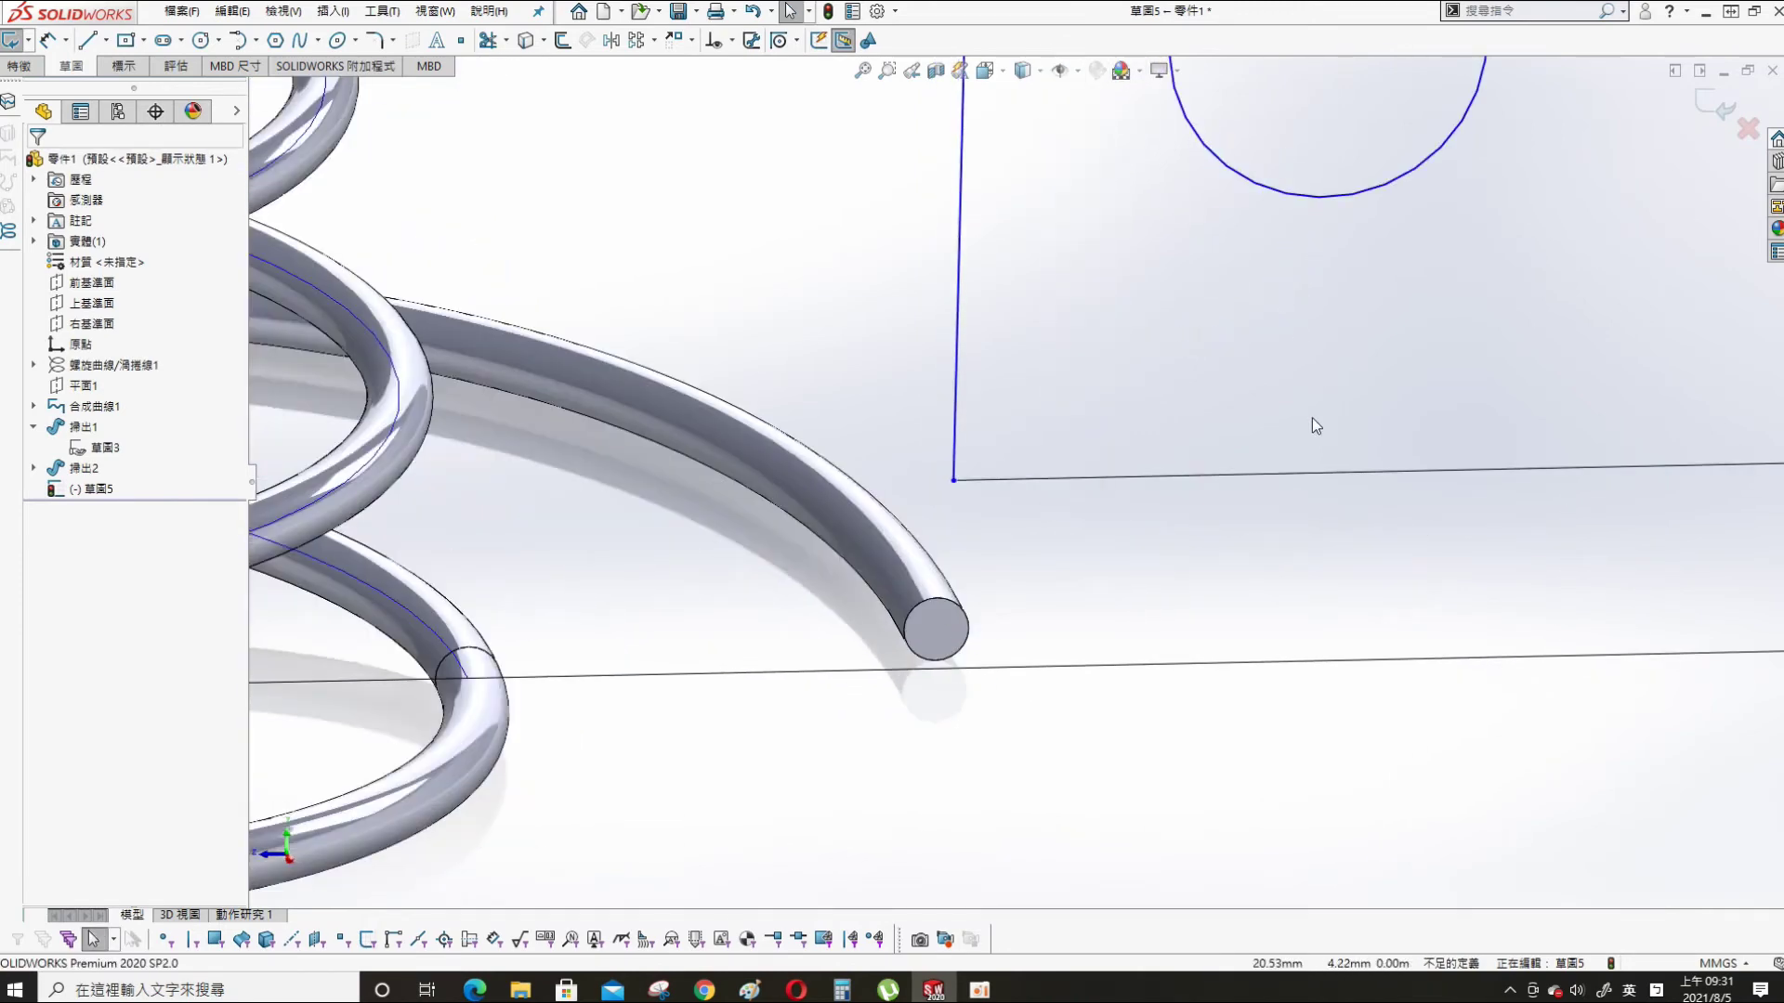
- Dimension the horizontal distance between the origin and the vertical line as 15 mm
{"action": "scroll", "coordinate": [1057, 650], "scroll_direction": "up", "scroll_amount": 4}
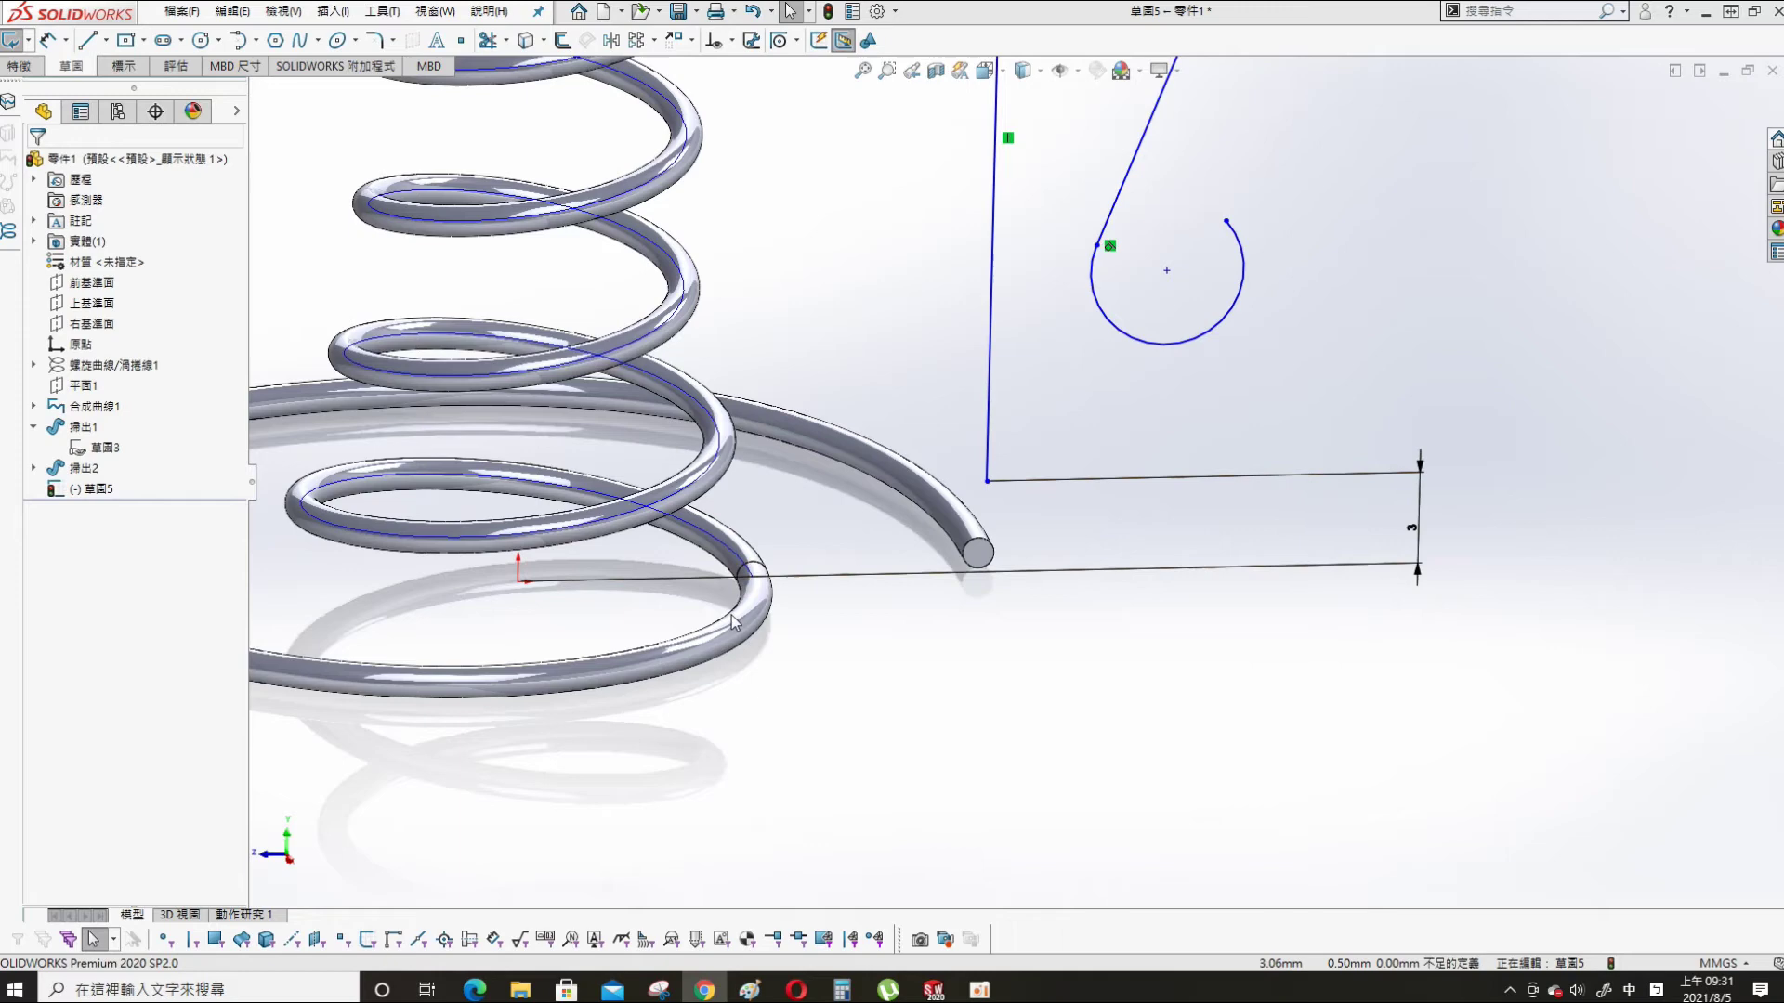
{"action": "key", "text": "s"}
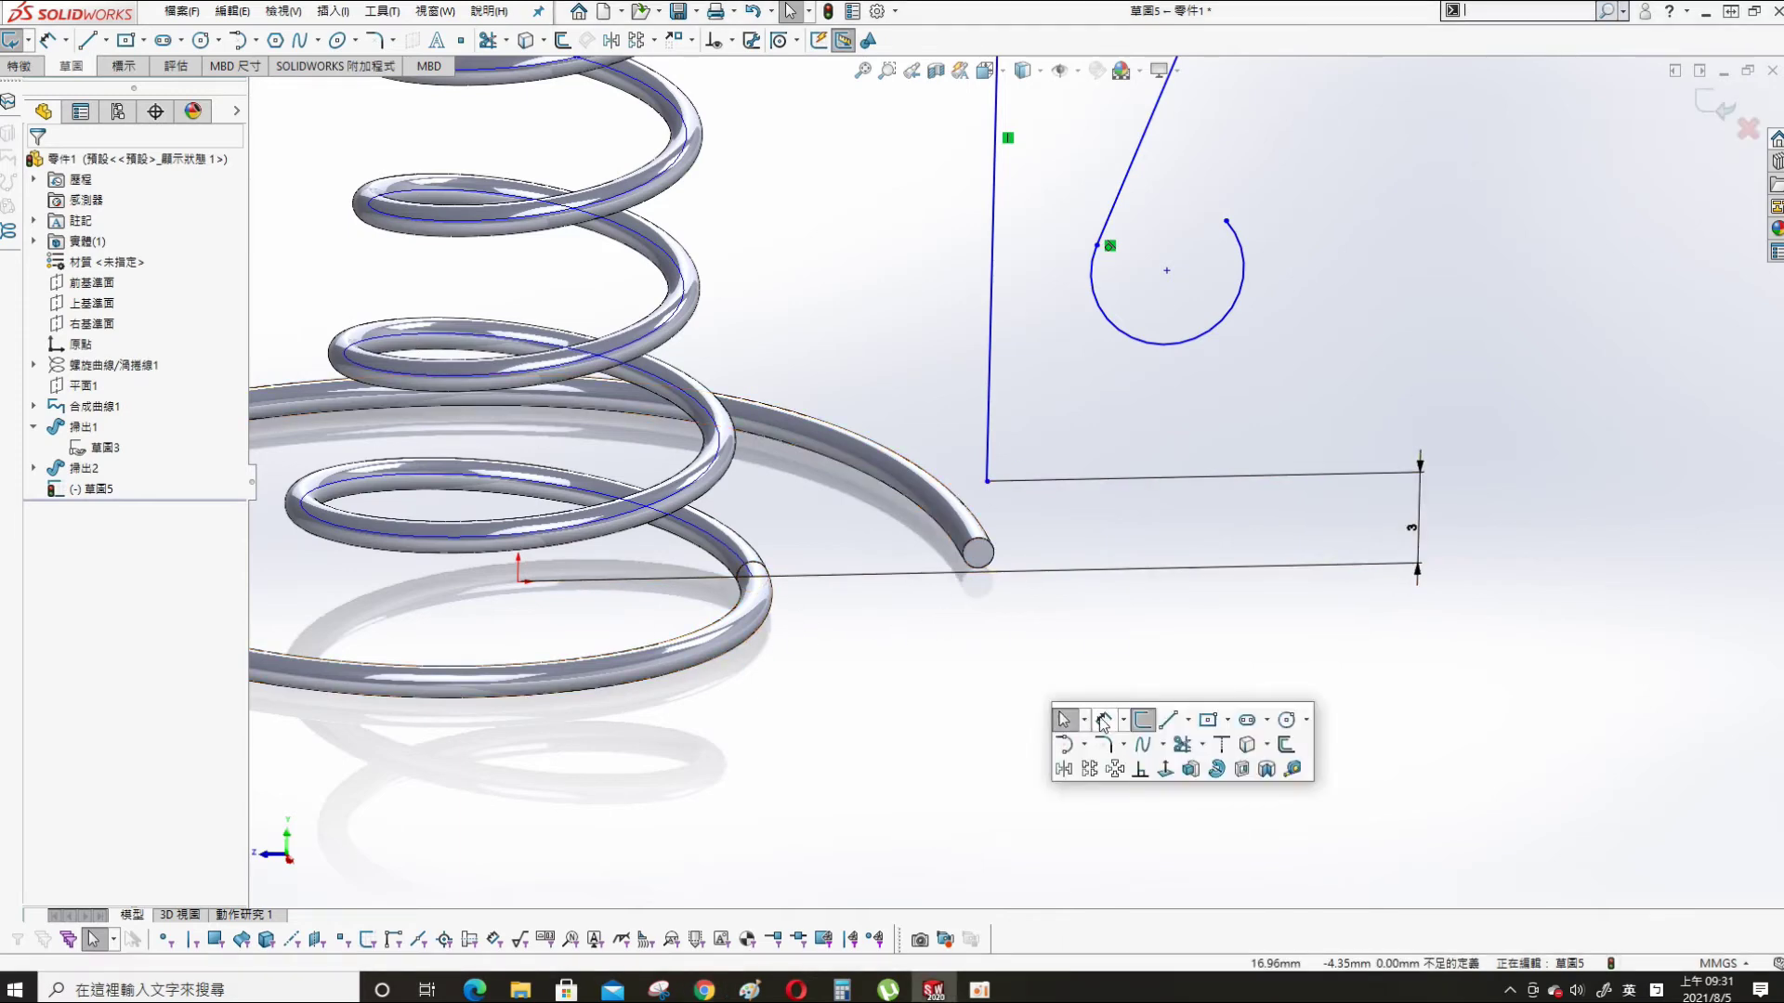
{"action": "left_click", "coordinate": [1114, 728]}
{"action": "left_click", "coordinate": [517, 582]}
{"action": "left_click", "coordinate": [990, 418]}
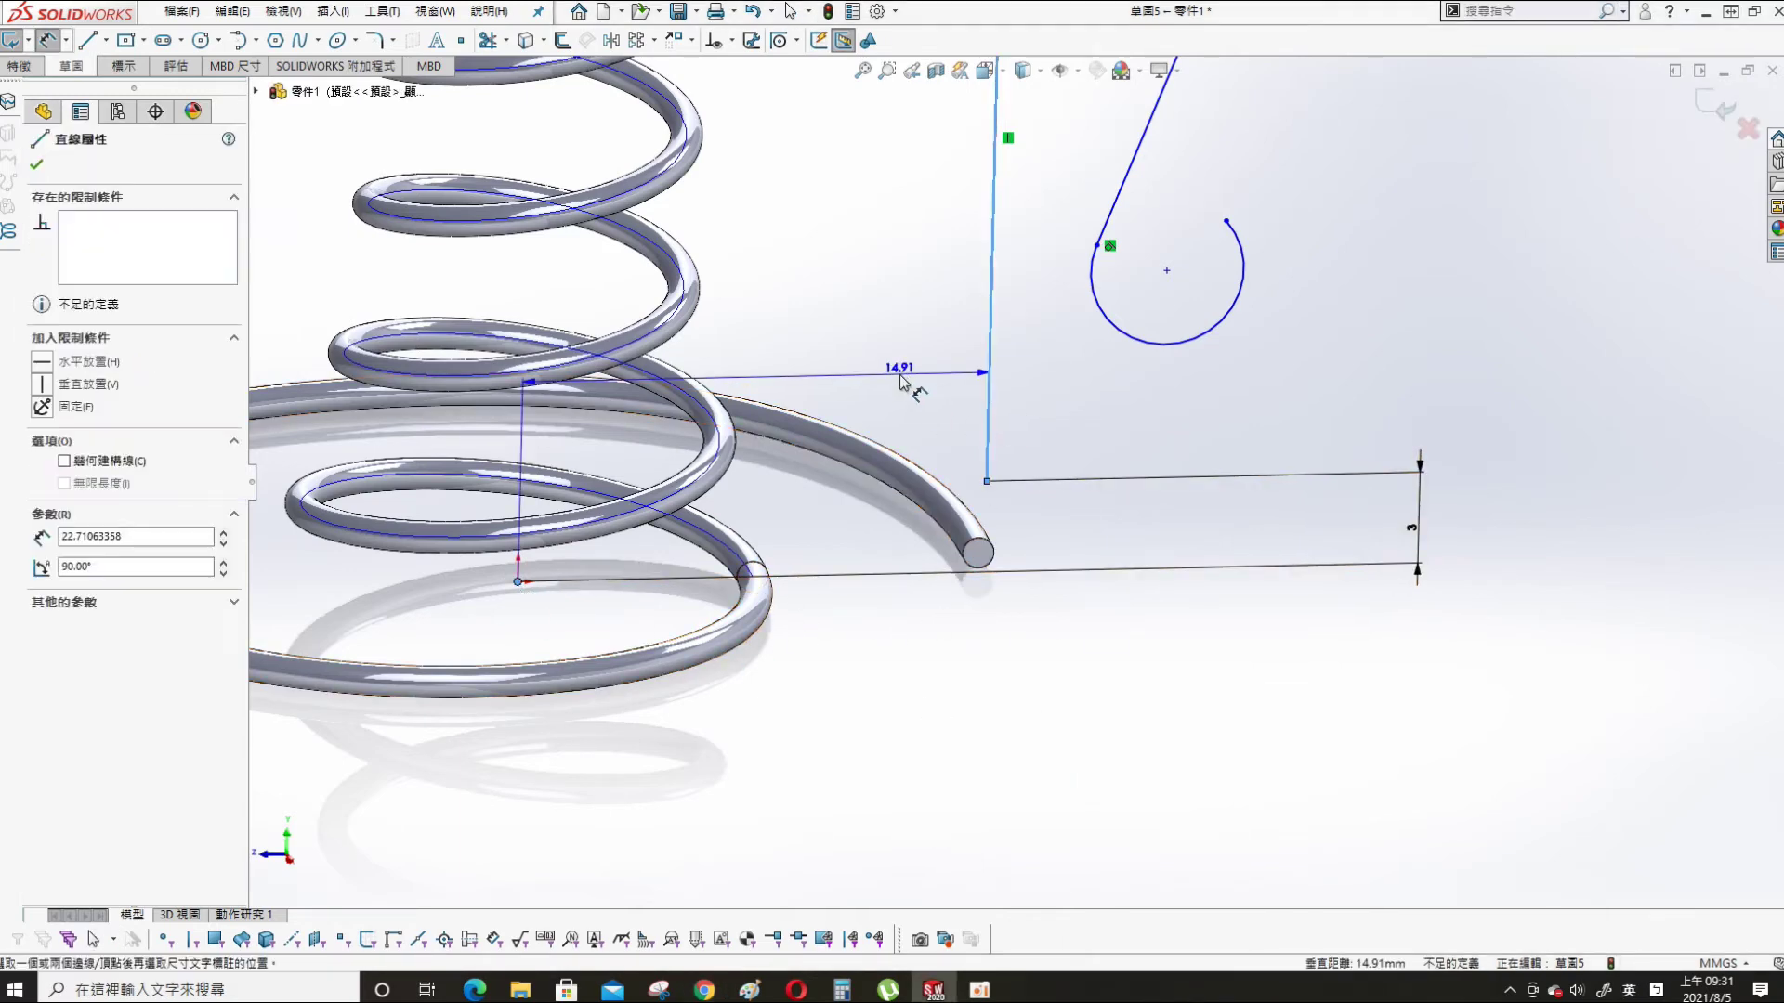
{"action": "left_click", "coordinate": [910, 382]}
{"action": "type", "text": "15"}
{"action": "key", "text": "Return"}
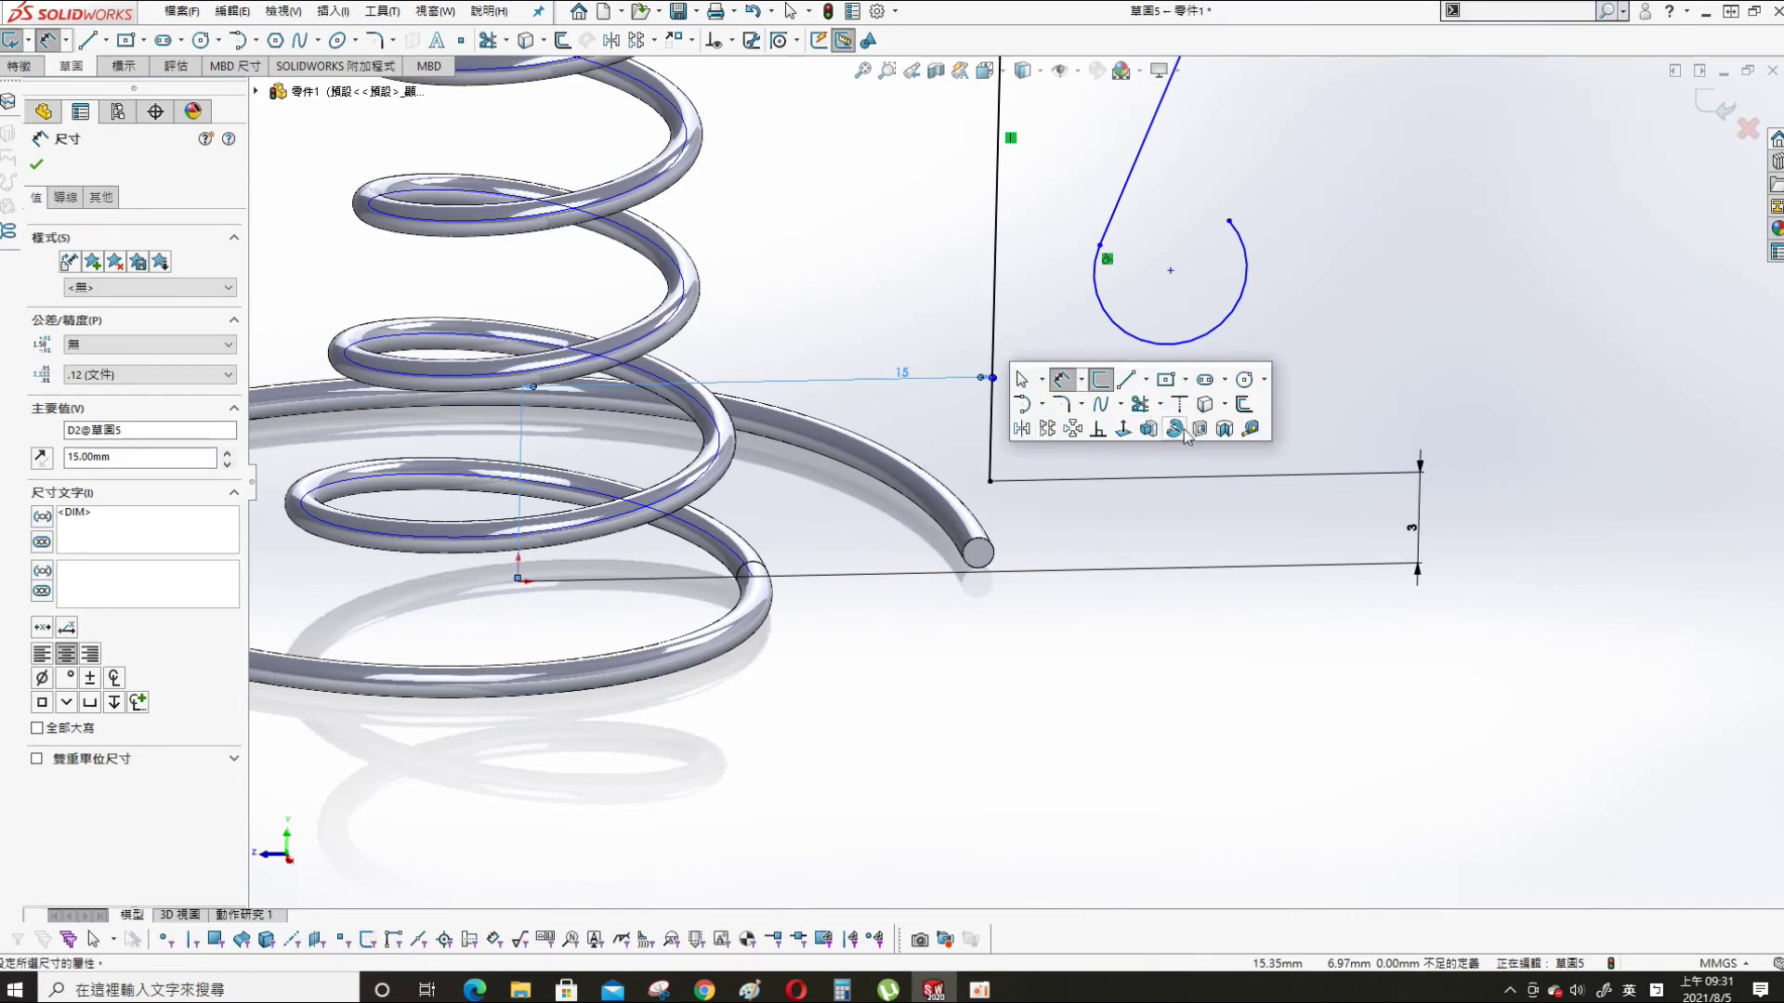
- Dimension the upper arc's radius as 5 mm, viewing the sketch plane head-on
{"action": "left_click", "coordinate": [1124, 429]}
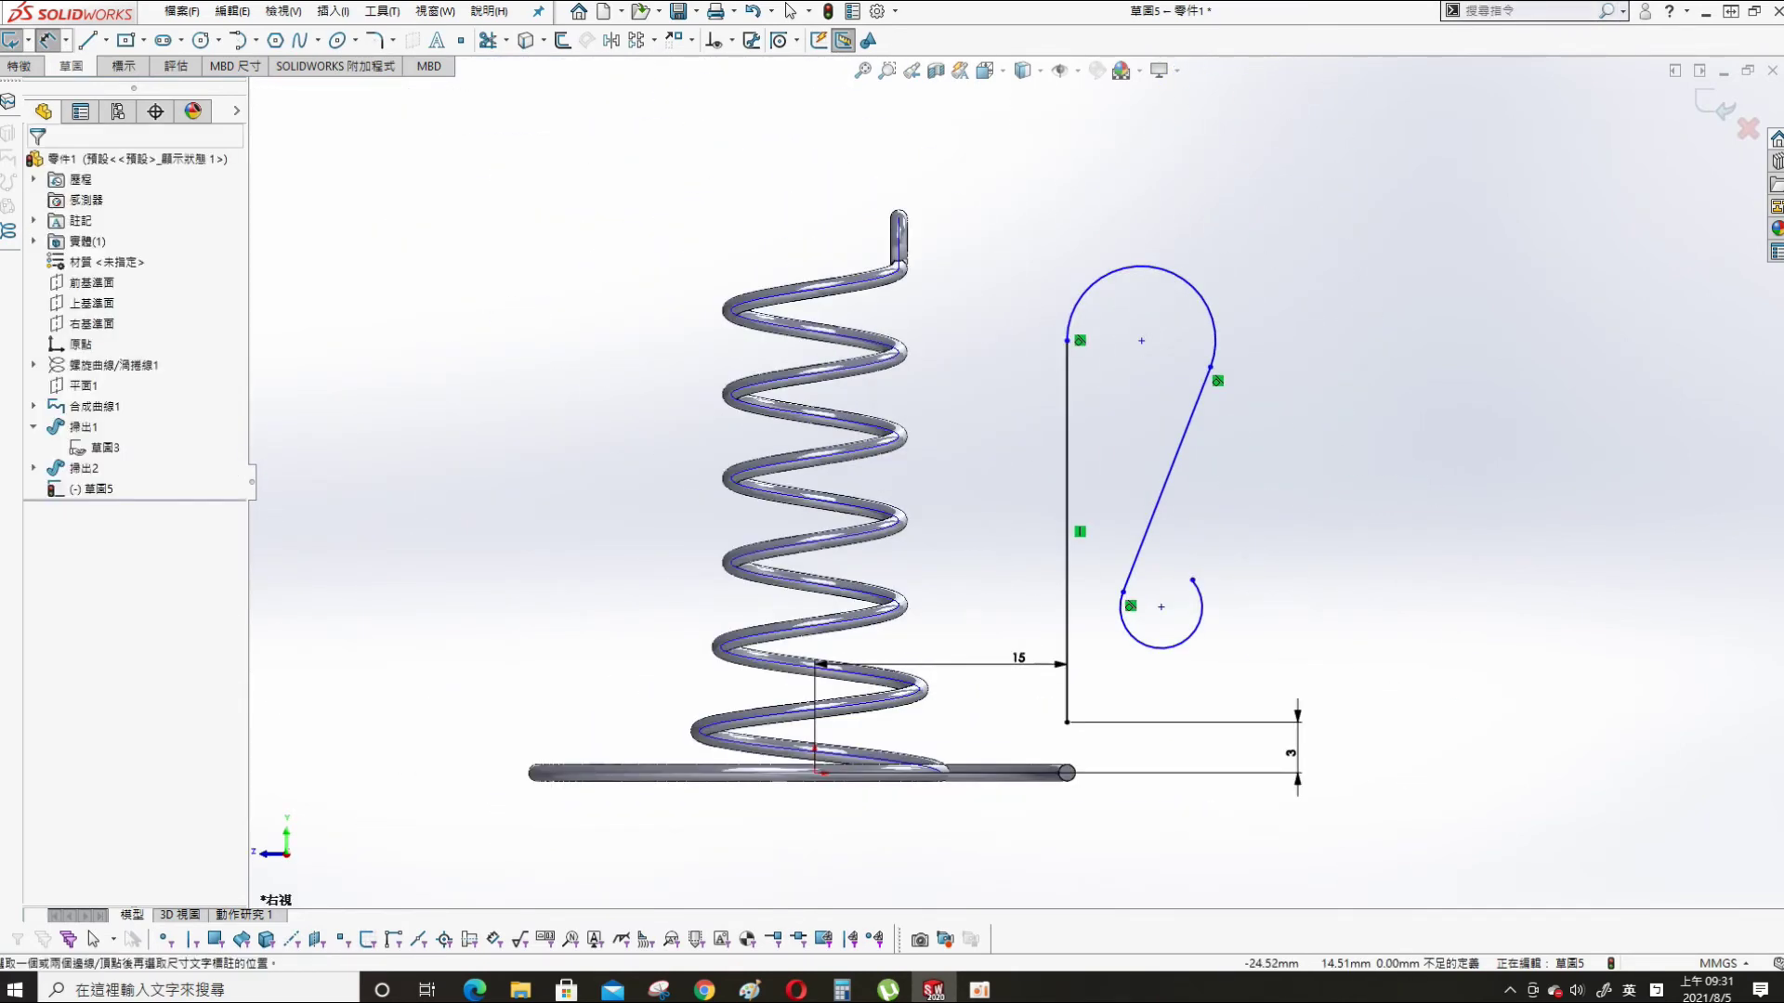
{"action": "key", "text": "alt+Tab"}
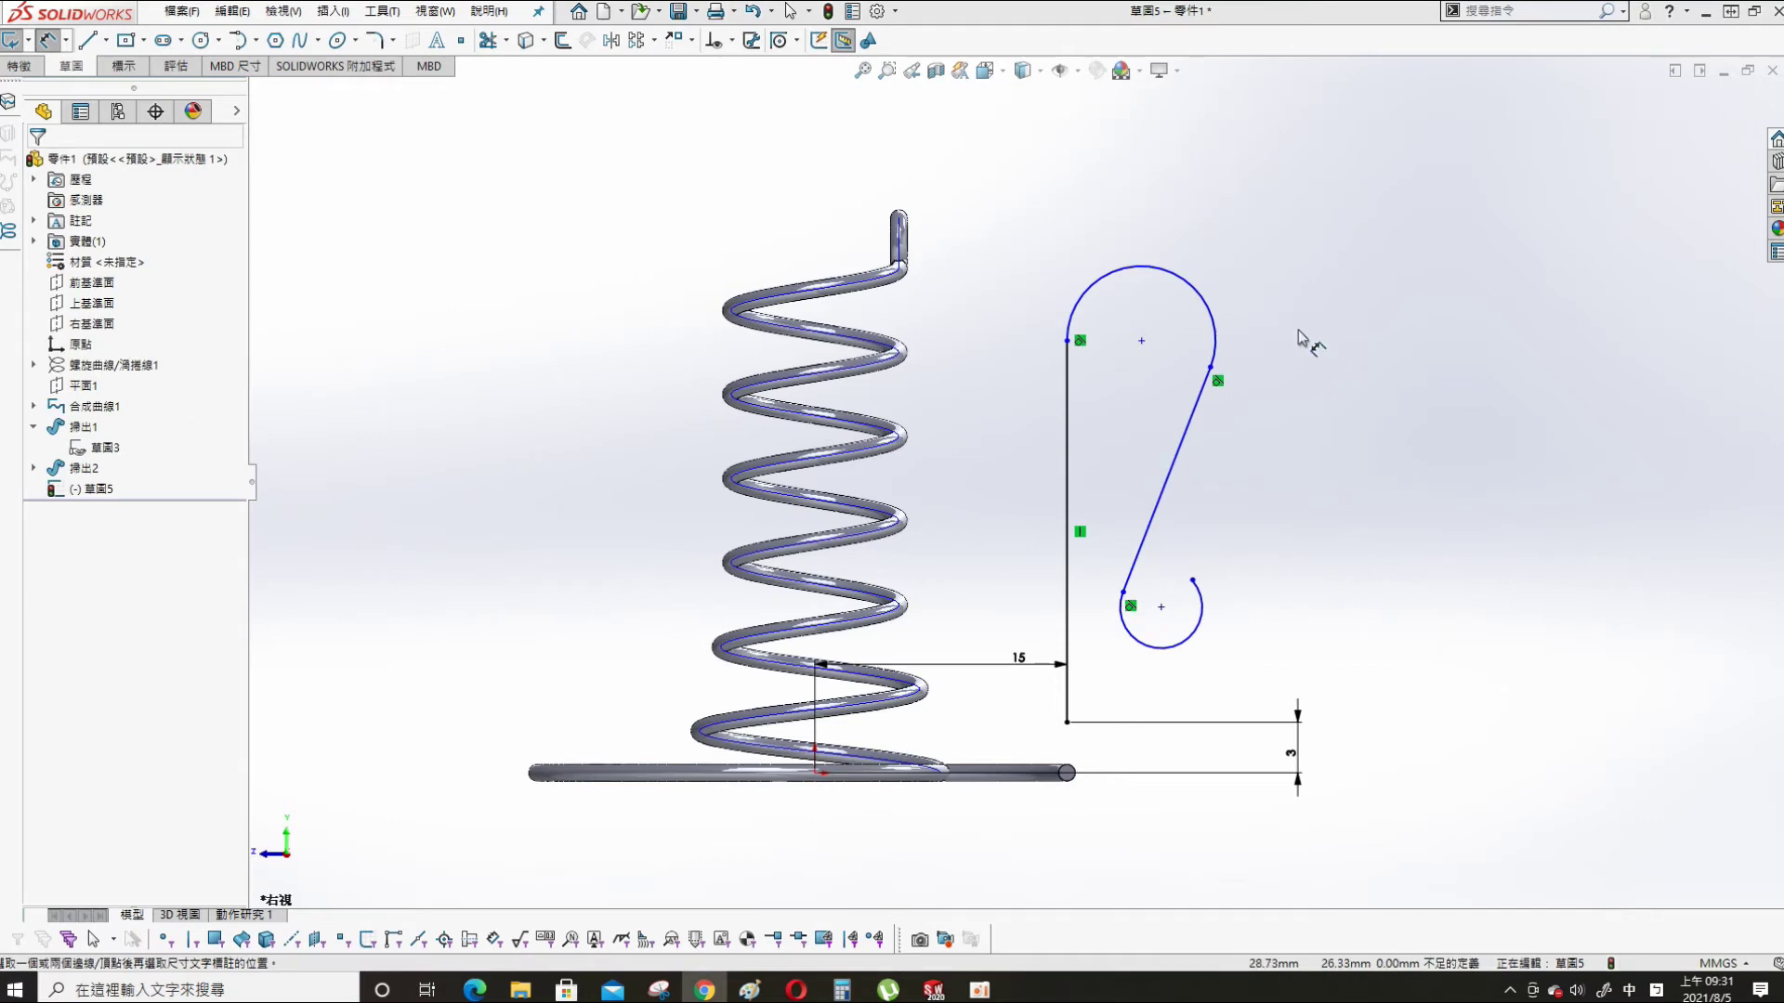
{"action": "left_click", "coordinate": [1214, 314]}
{"action": "left_click", "coordinate": [1286, 231]}
{"action": "type", "text": "5"}
{"action": "key", "text": "Return"}
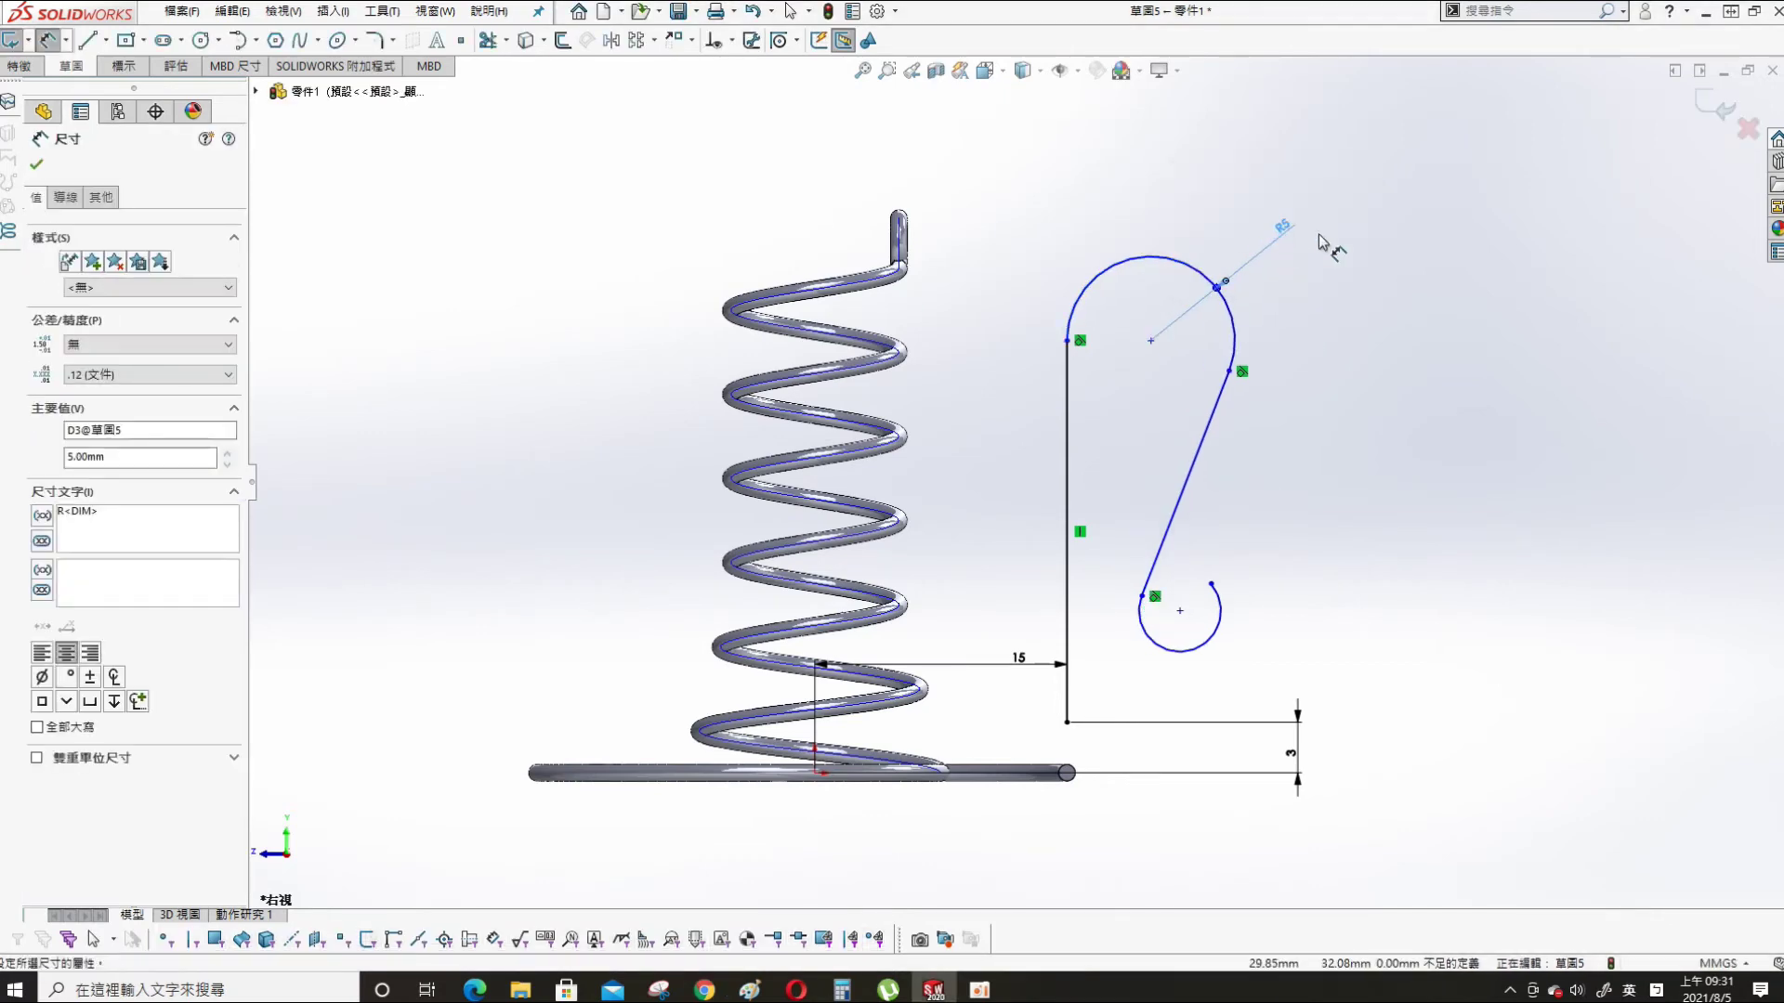
- Dimension the angle between the vertical line and the slanted line as 25 degrees
{"action": "left_click", "coordinate": [1188, 505]}
{"action": "left_click", "coordinate": [1068, 506]}
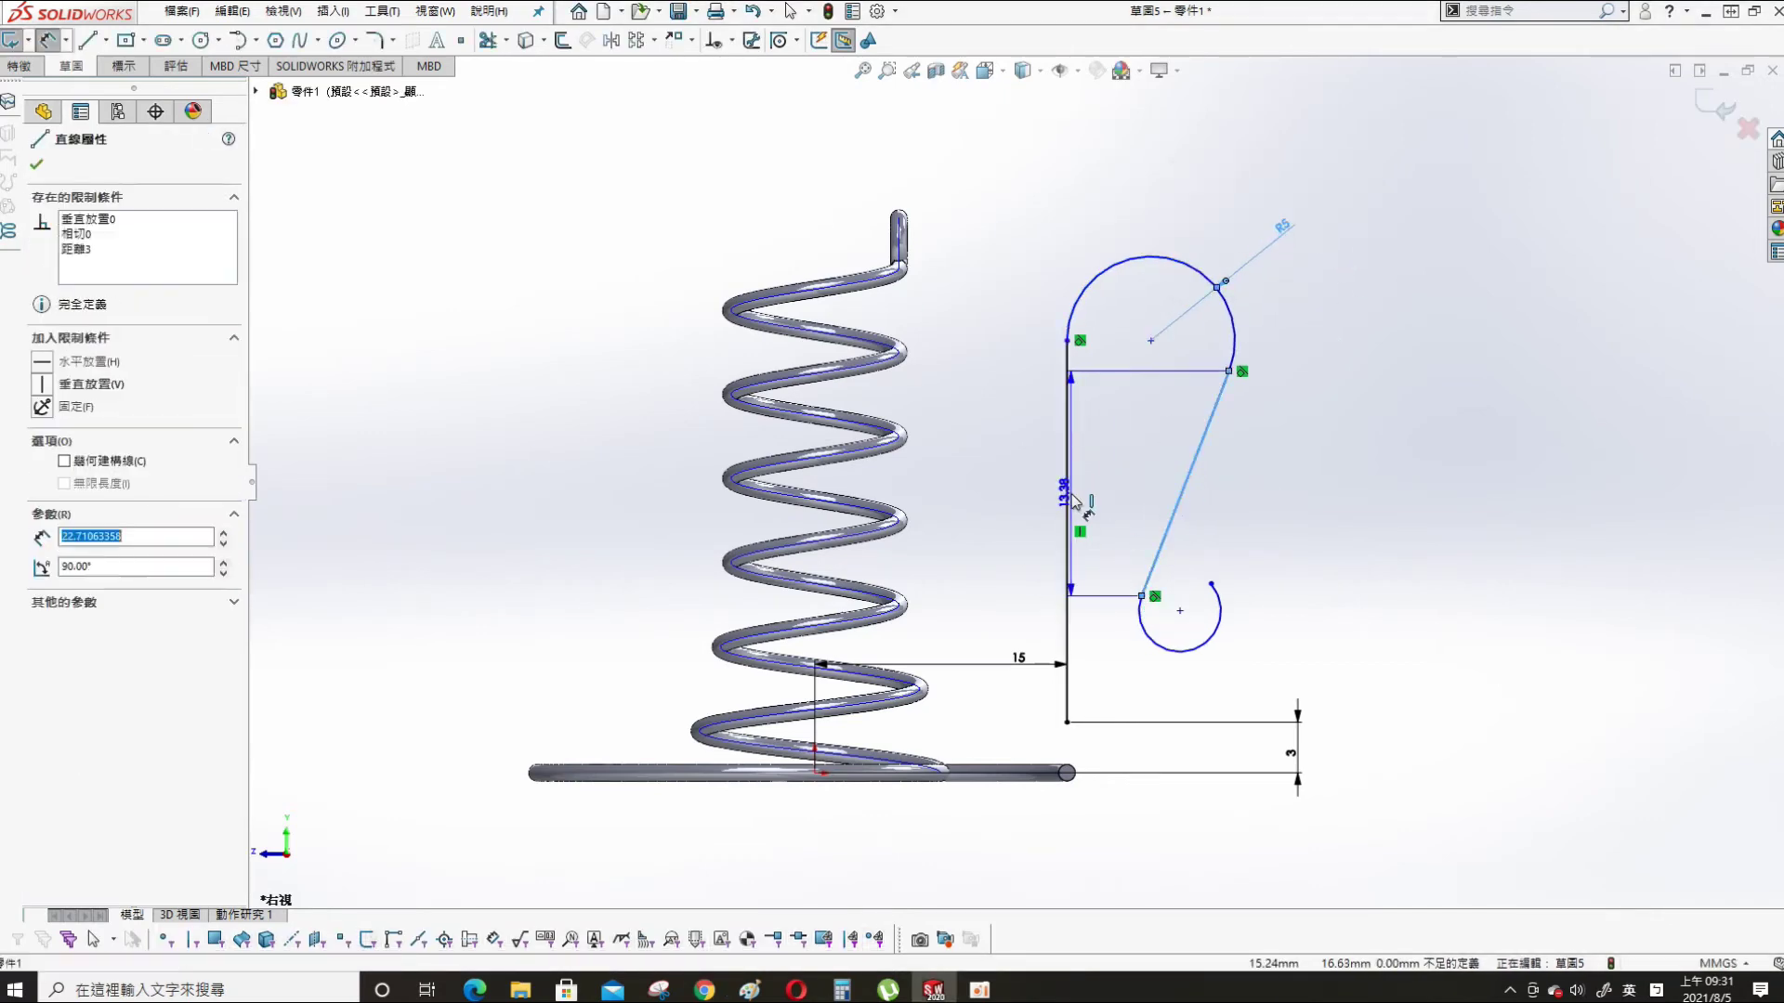
{"action": "left_click", "coordinate": [1126, 482]}
{"action": "type", "text": "25"}
{"action": "key", "text": "Return"}
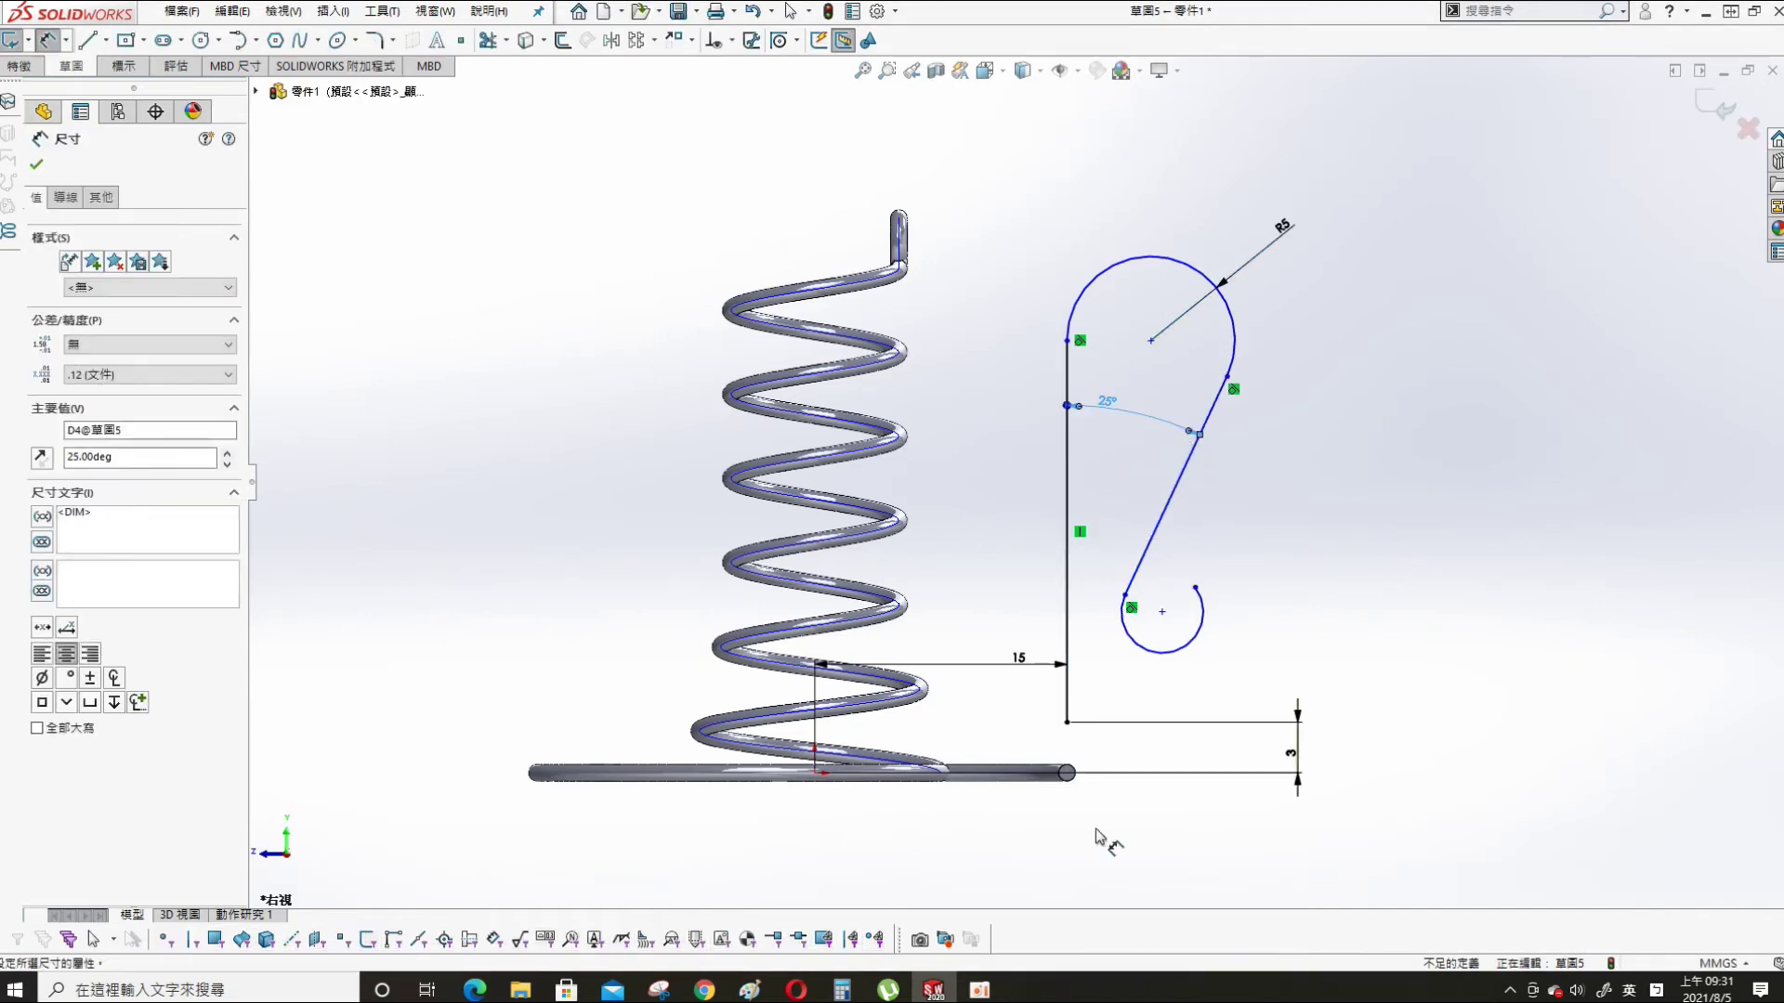
- Dimension the vertical distance between the origin and the upper arc's centre as 25 mm
{"action": "left_click", "coordinate": [816, 774]}
{"action": "left_click", "coordinate": [1151, 340]}
{"action": "left_click", "coordinate": [1467, 462]}
{"action": "type", "text": "25"}
{"action": "key", "text": "Return"}
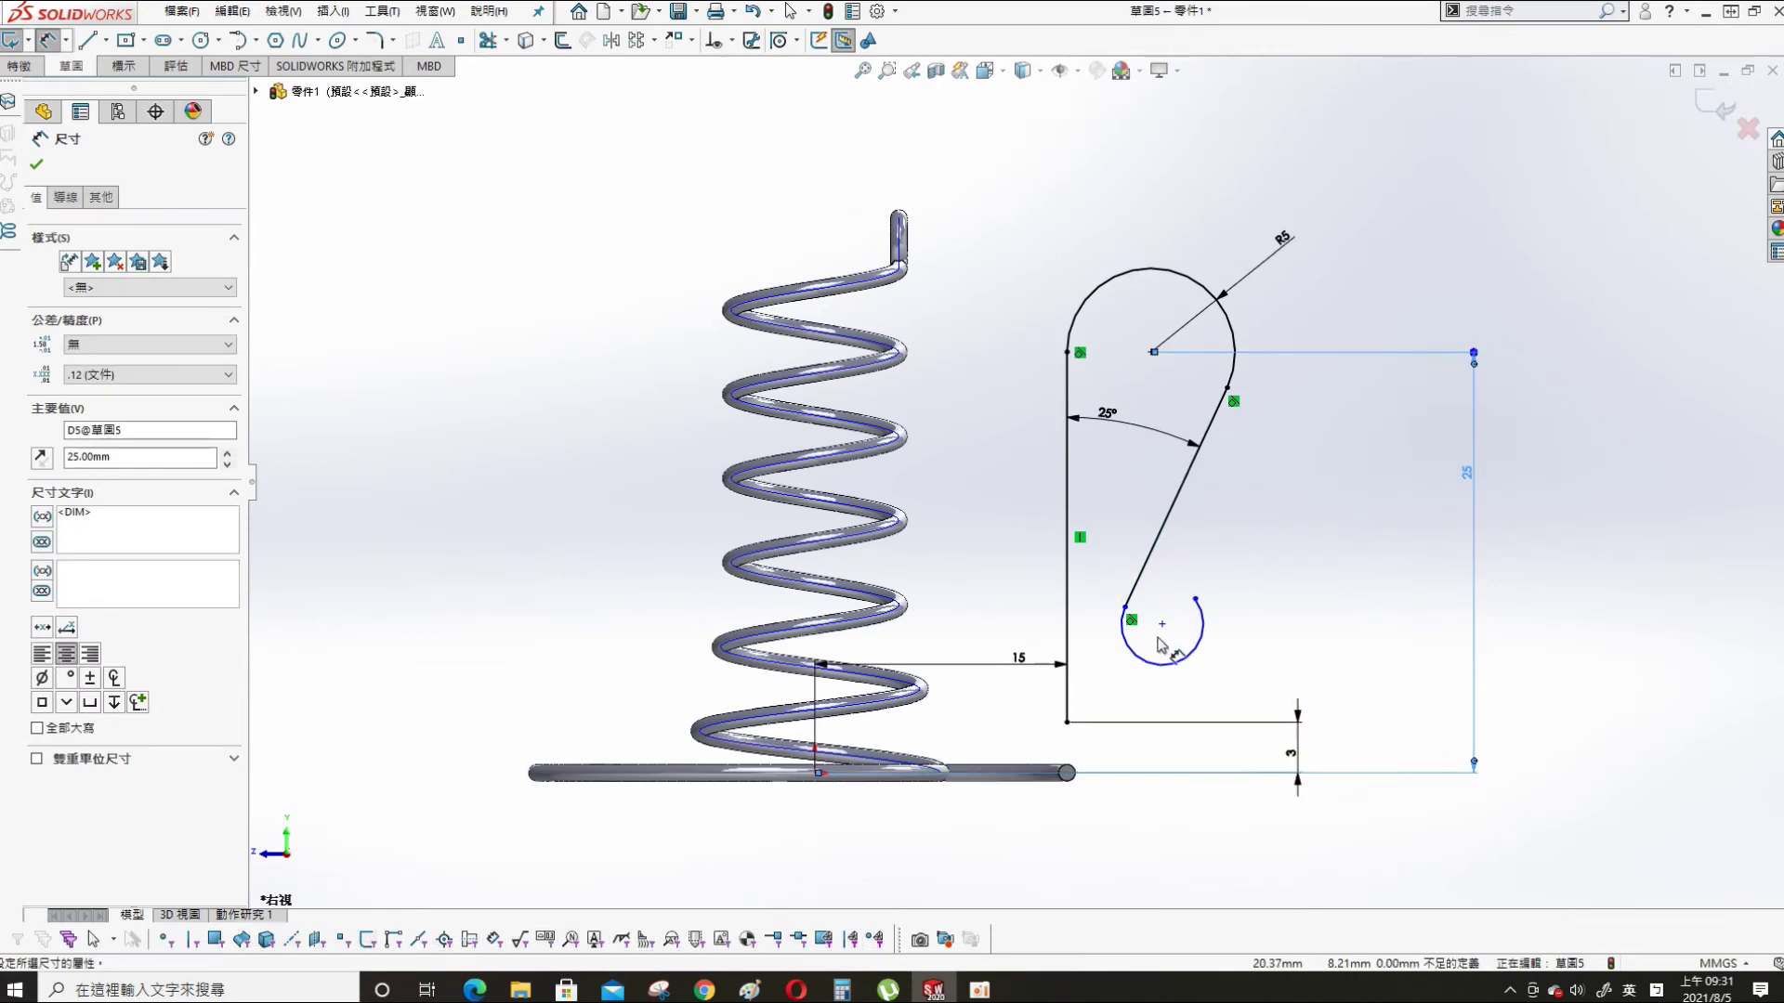
- Dimension the radius of the lower arc as 2 mm
{"action": "left_click", "coordinate": [1186, 655]}
{"action": "left_click", "coordinate": [1210, 646]}
{"action": "type", "text": "268642"}
{"action": "key", "text": "Return"}
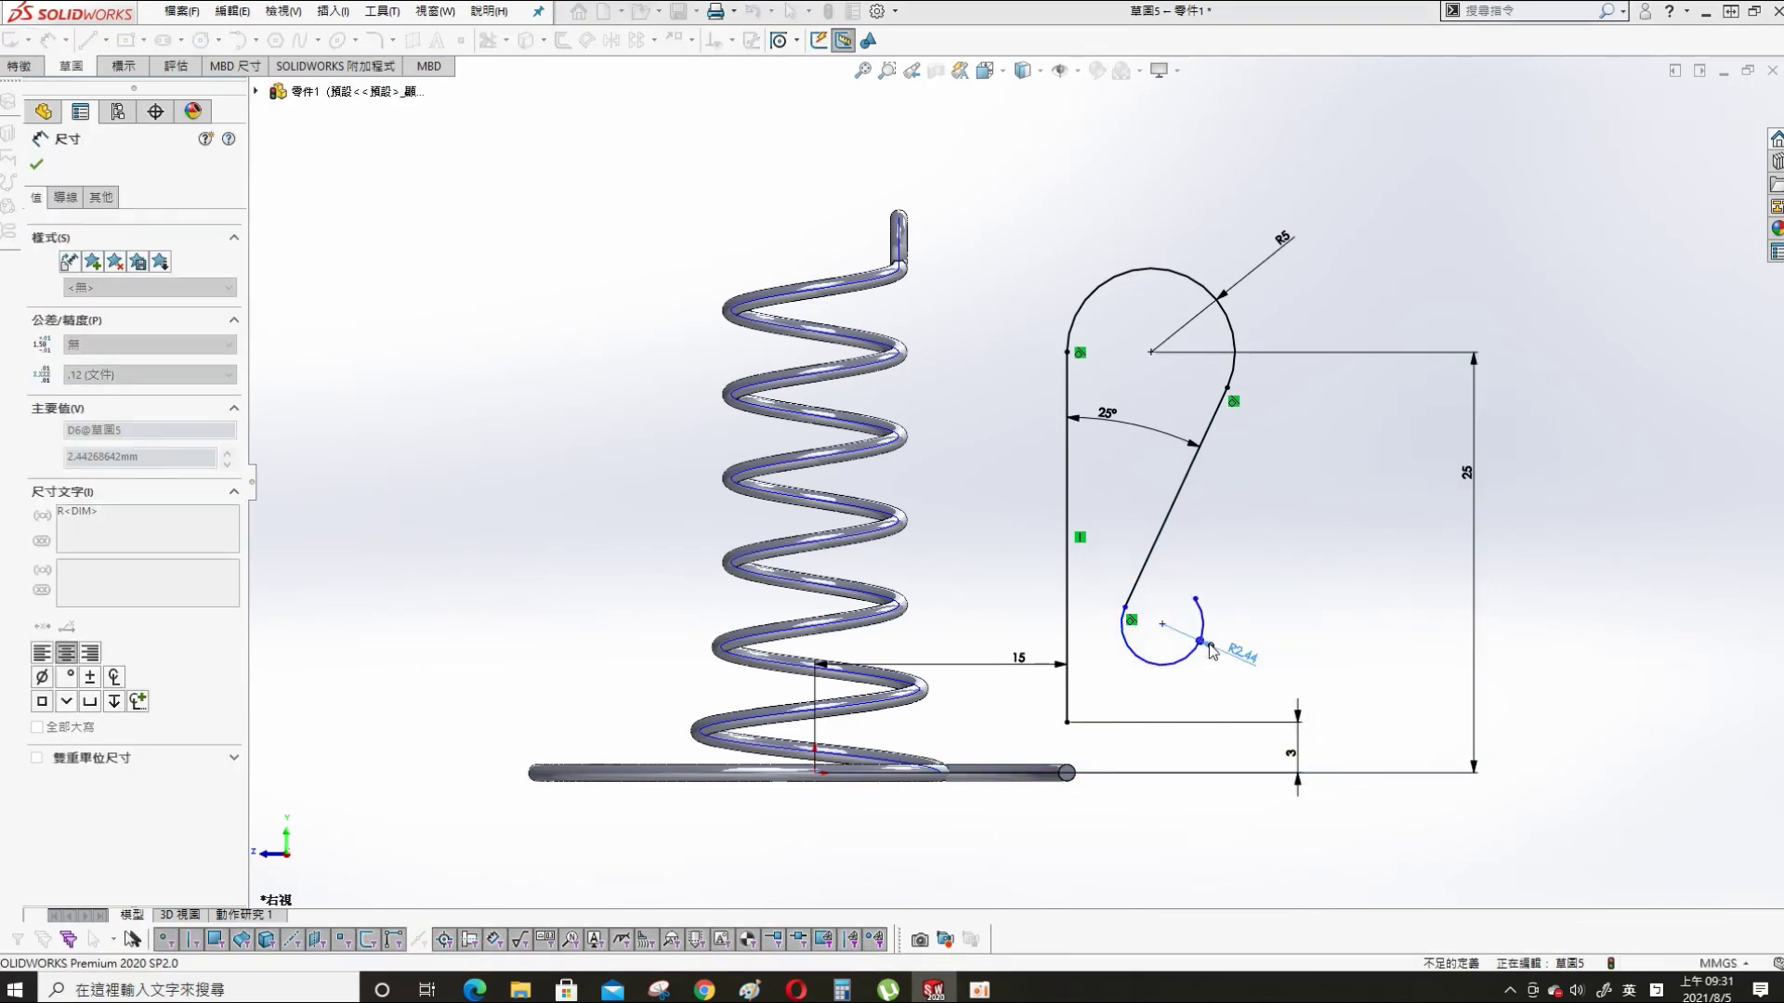
- Dimension the vertical distance between the origin and the lower arc's centre as 5 mm and exit the sketch
{"action": "left_click", "coordinate": [1155, 623]}
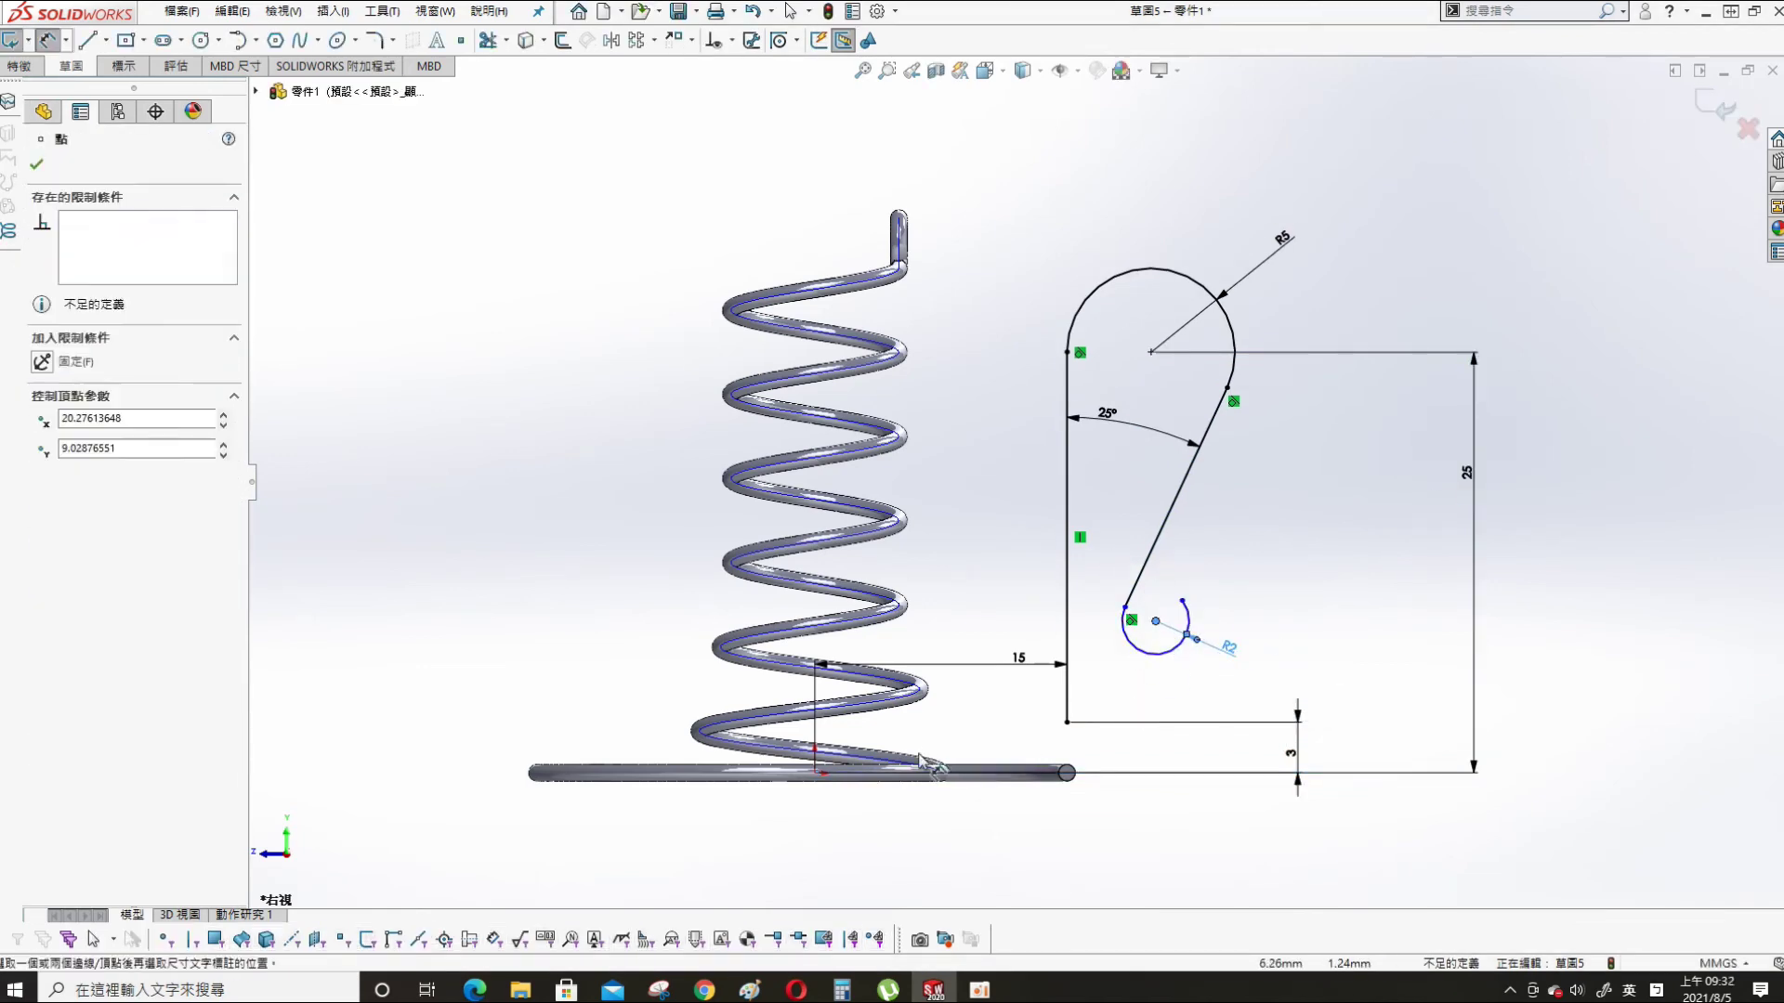
{"action": "left_click", "coordinate": [815, 774]}
{"action": "left_click", "coordinate": [1331, 734]}
{"action": "type", "text": "5.00mm"}
{"action": "key", "text": "Return"}
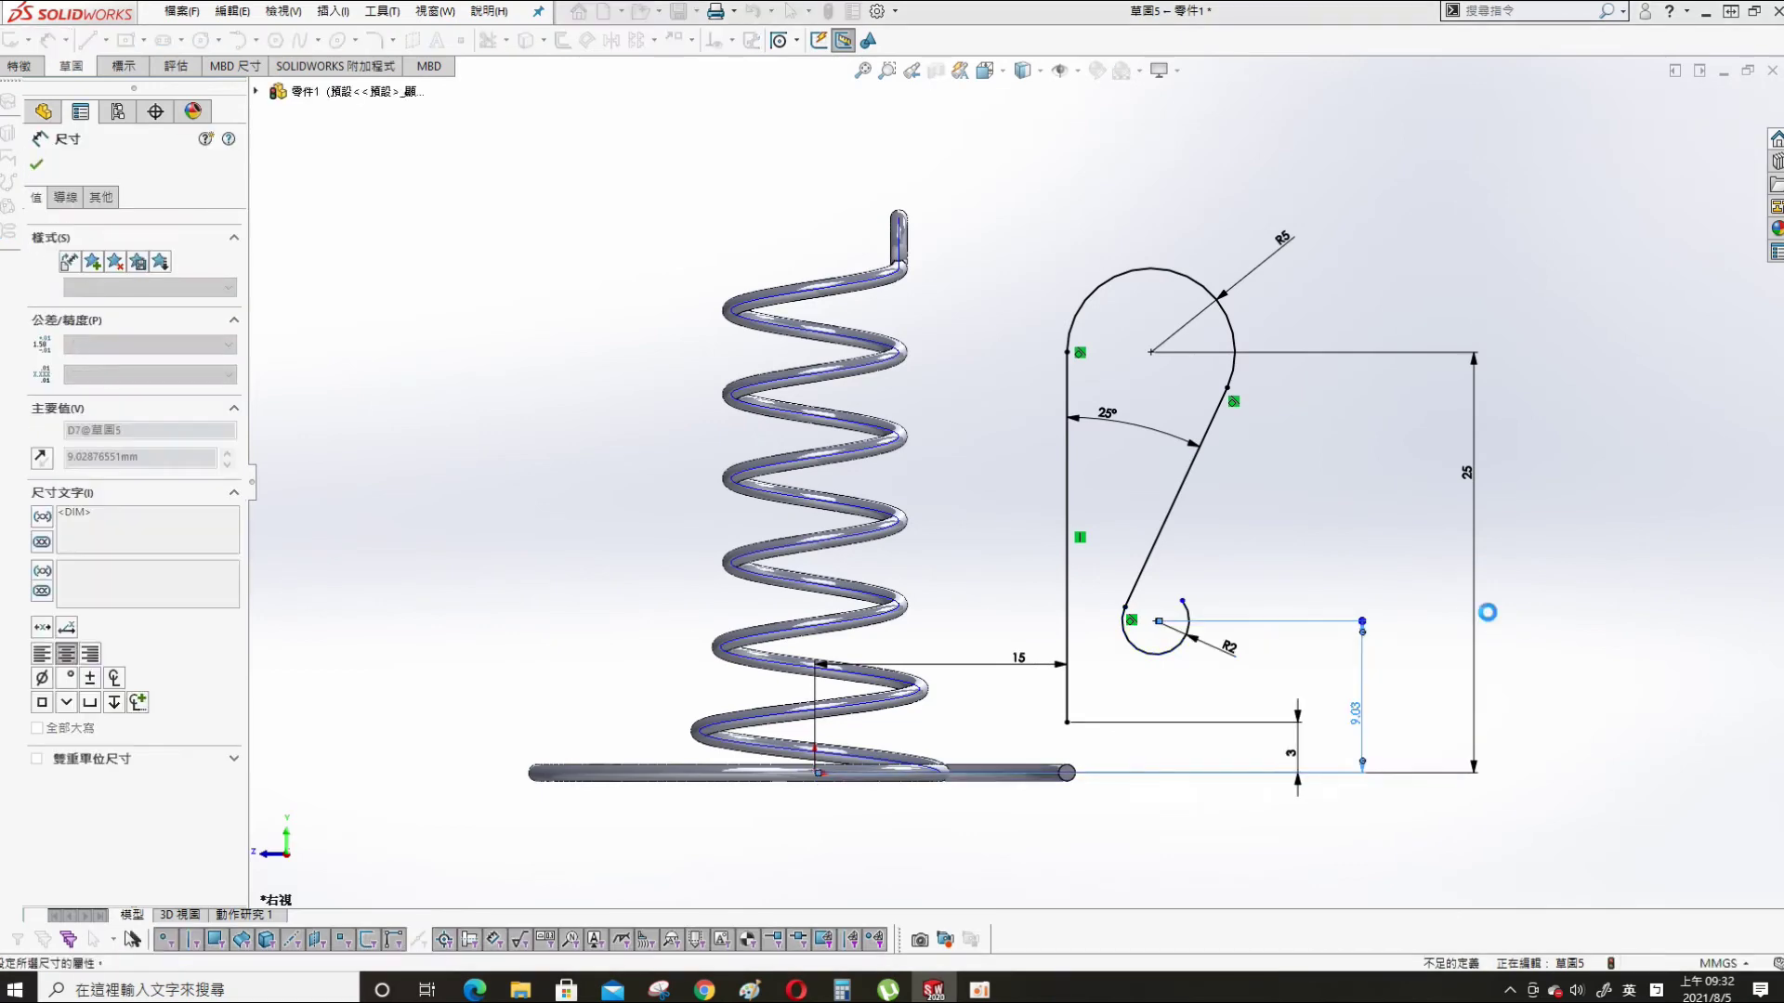
{"action": "left_click", "coordinate": [1358, 539]}
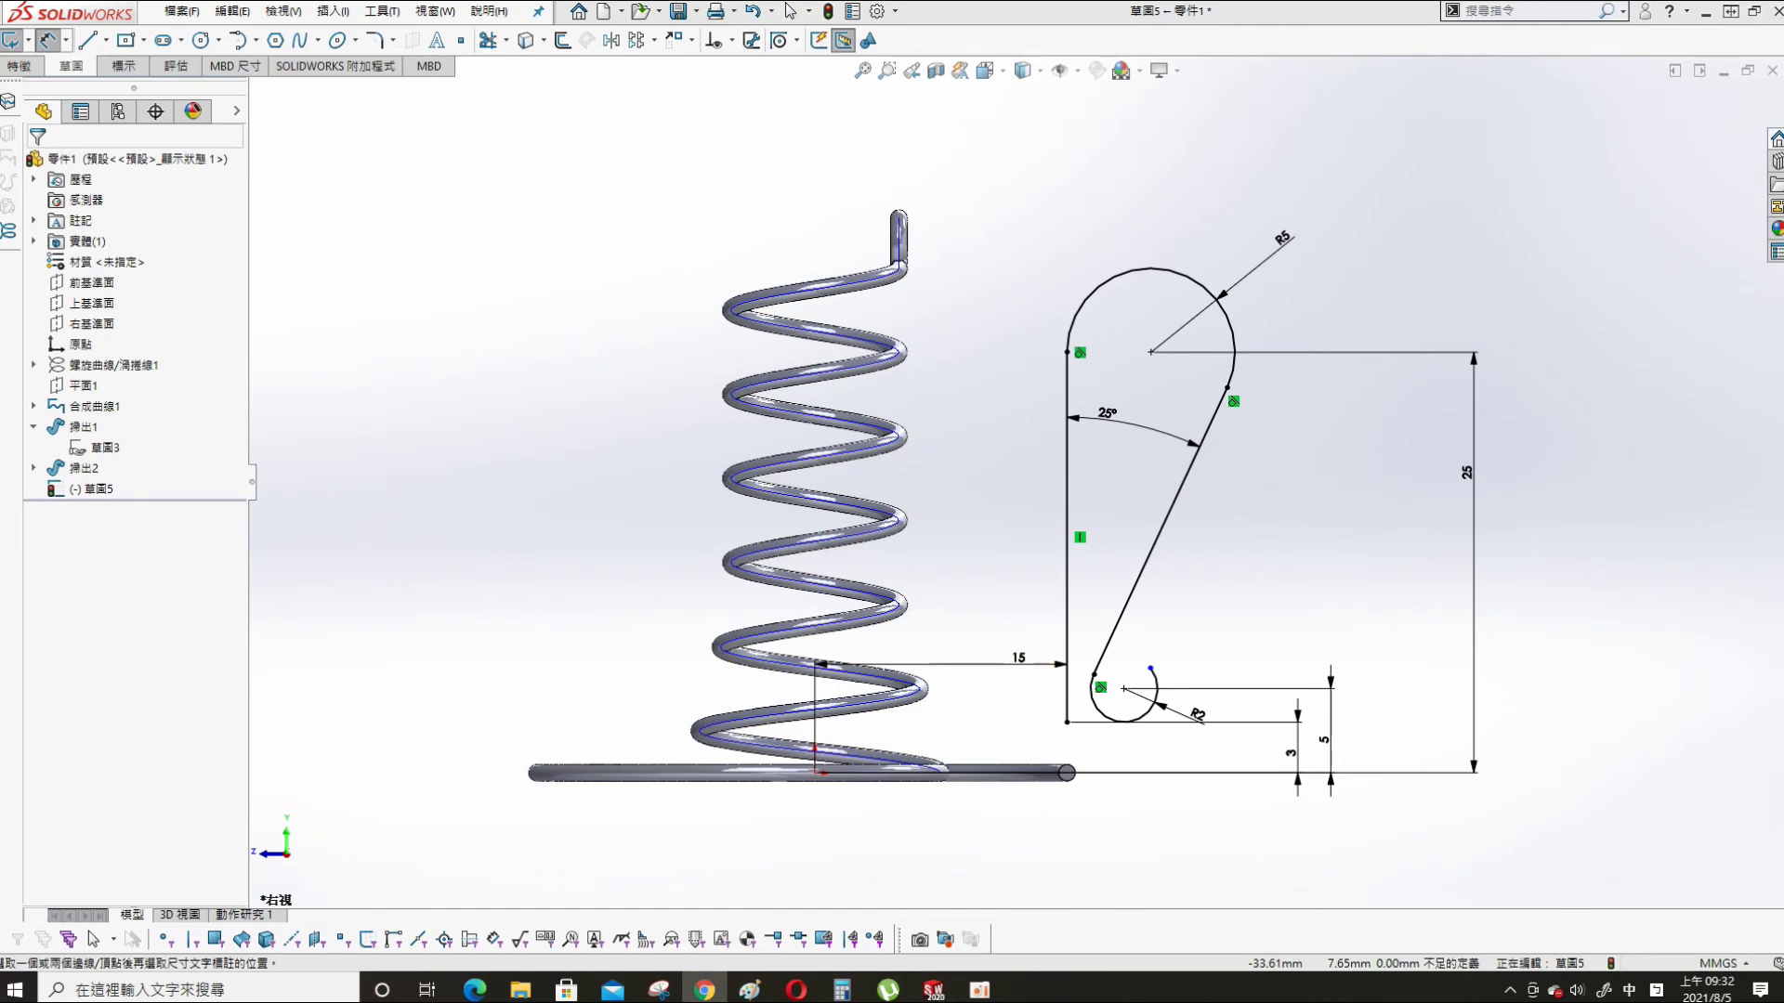
{"action": "left_click", "coordinate": [1557, 302]}
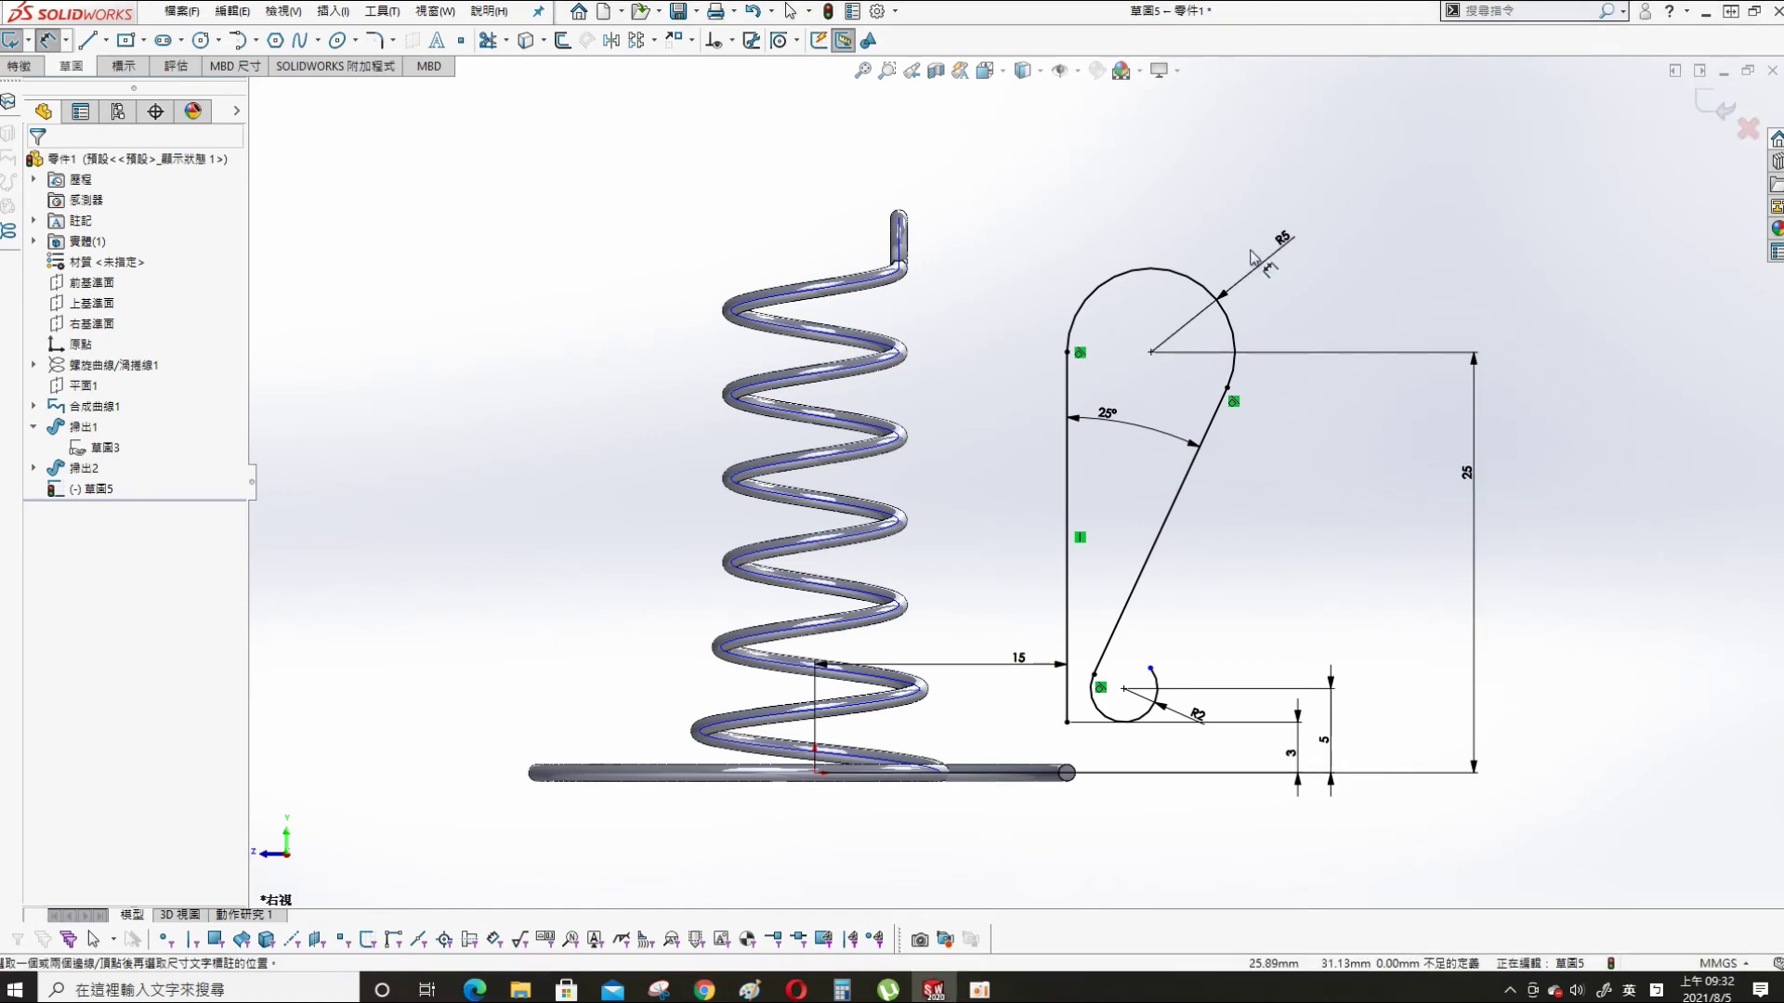
{"action": "left_click", "coordinate": [1717, 104]}
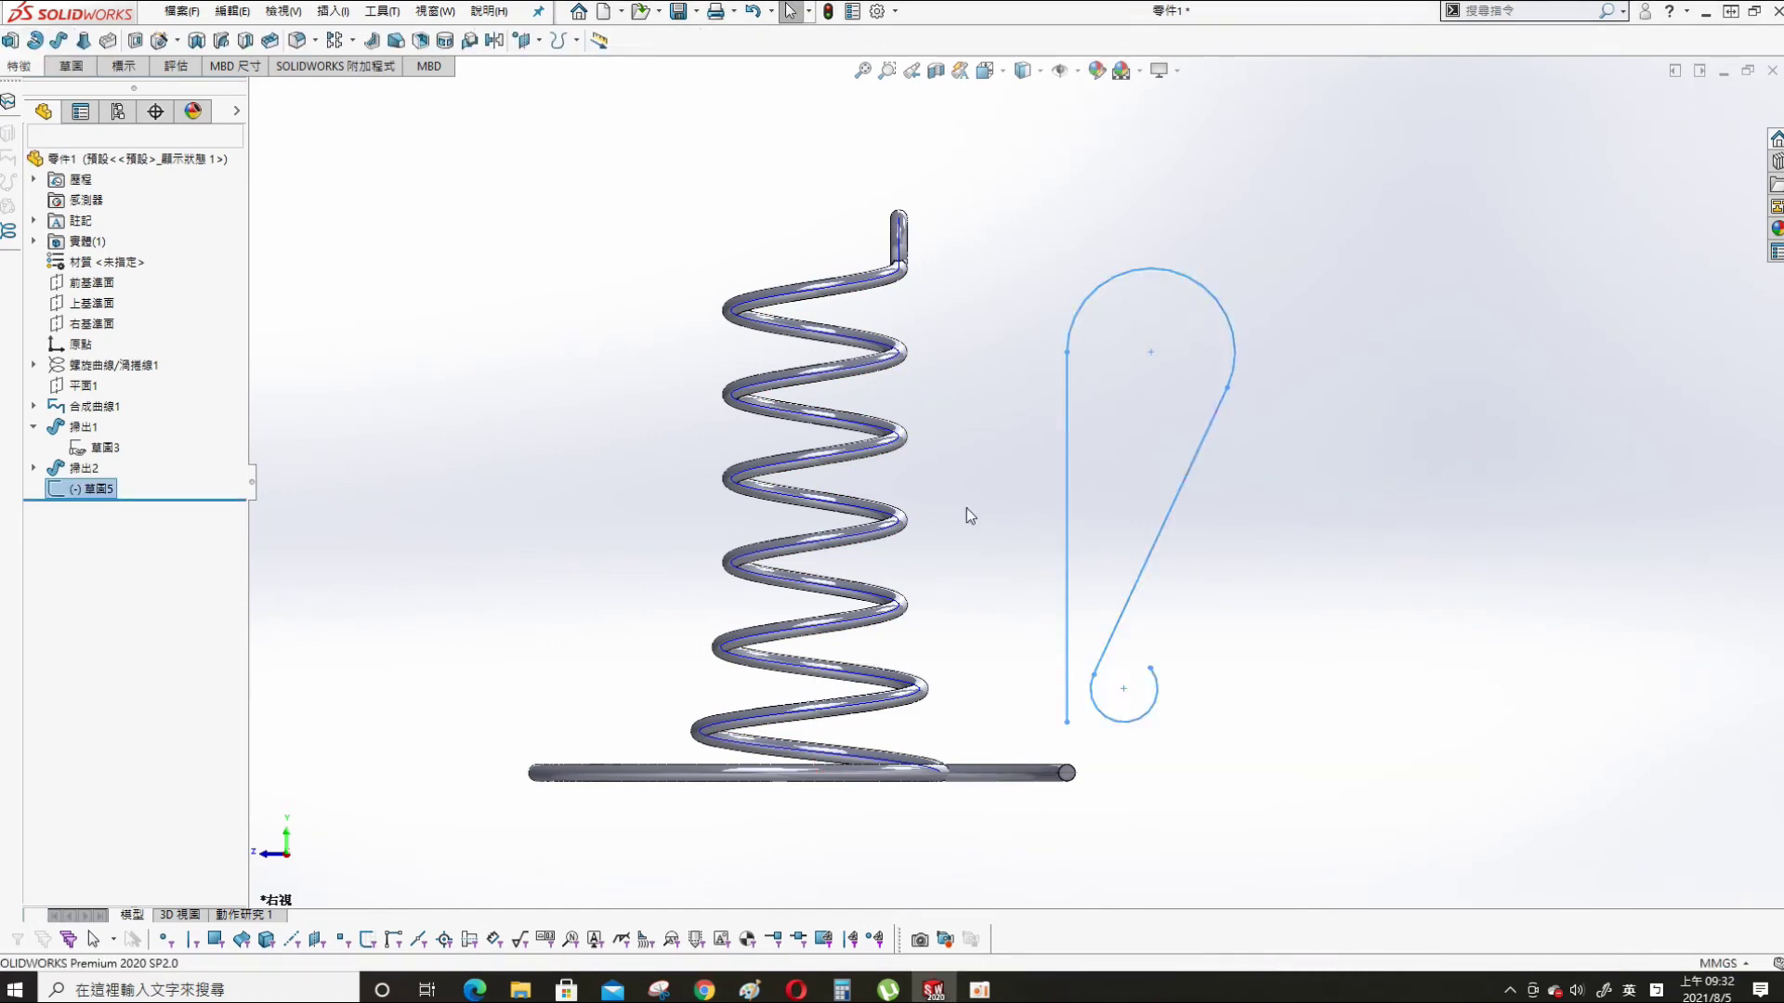
- Show the path sketch 草圖4 used by the second sweep
{"action": "left_click", "coordinate": [33, 468]}
{"action": "left_click", "coordinate": [107, 510]}
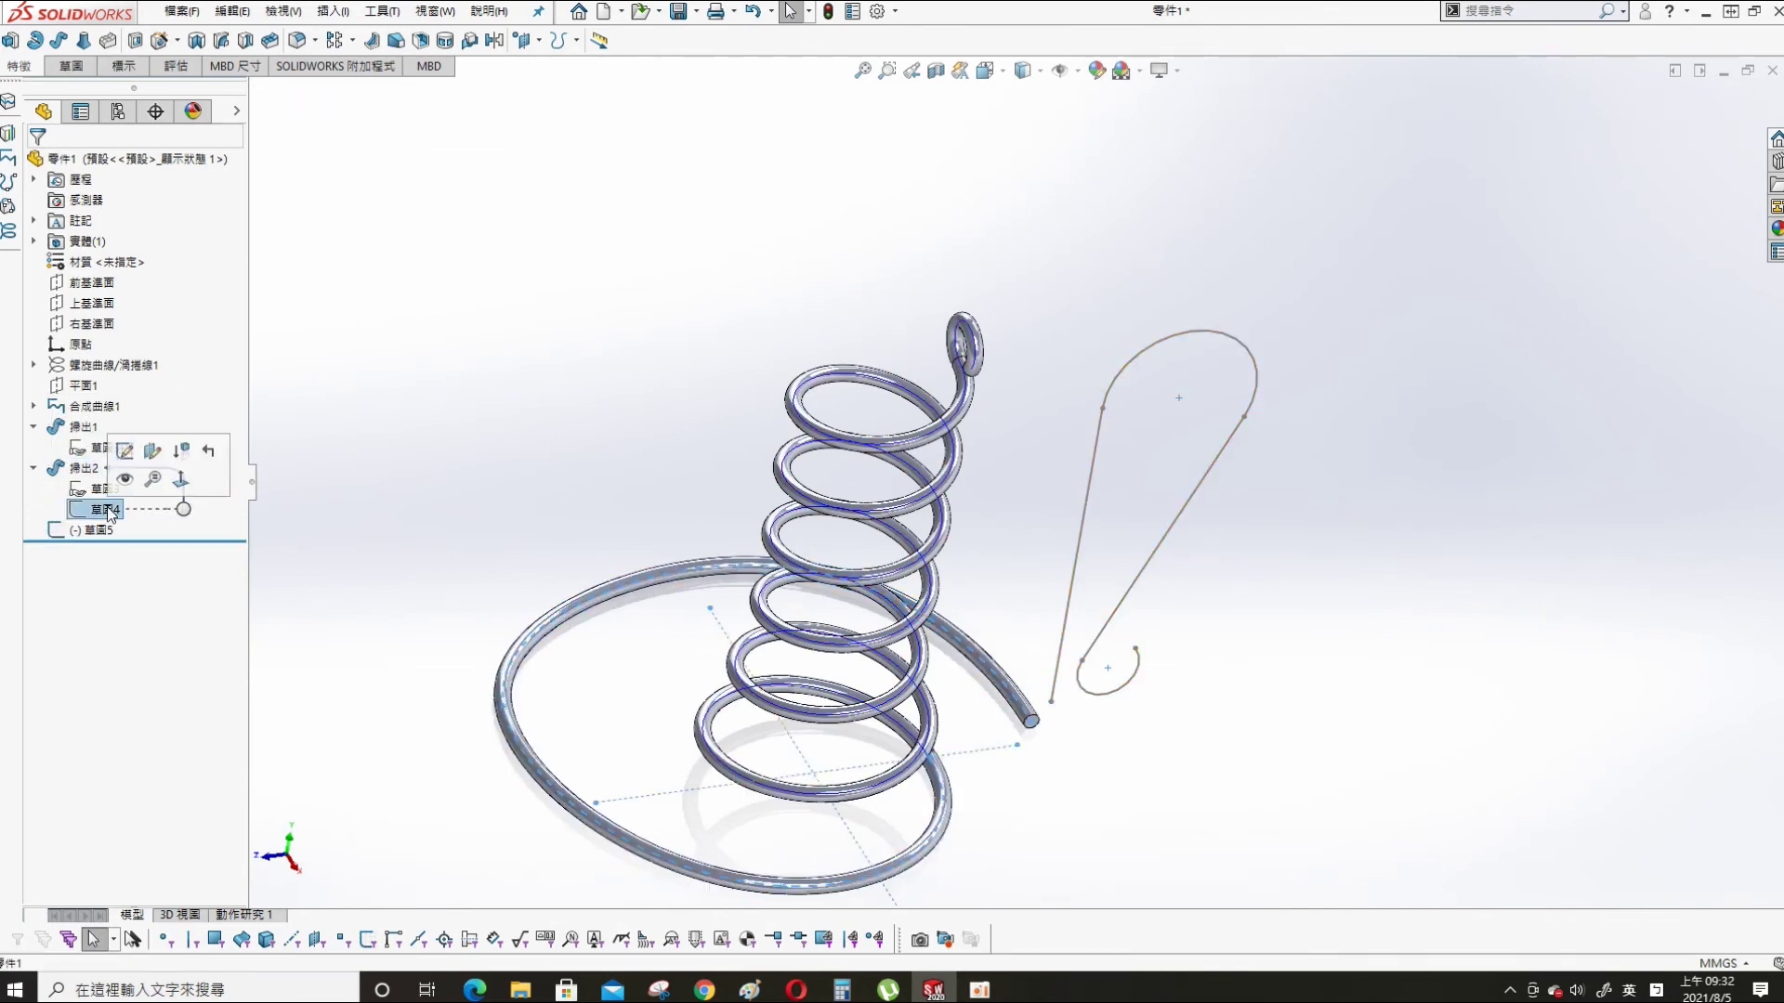
{"action": "left_click", "coordinate": [125, 480]}
{"action": "scroll", "coordinate": [1155, 650], "scroll_direction": "down", "scroll_amount": 2}
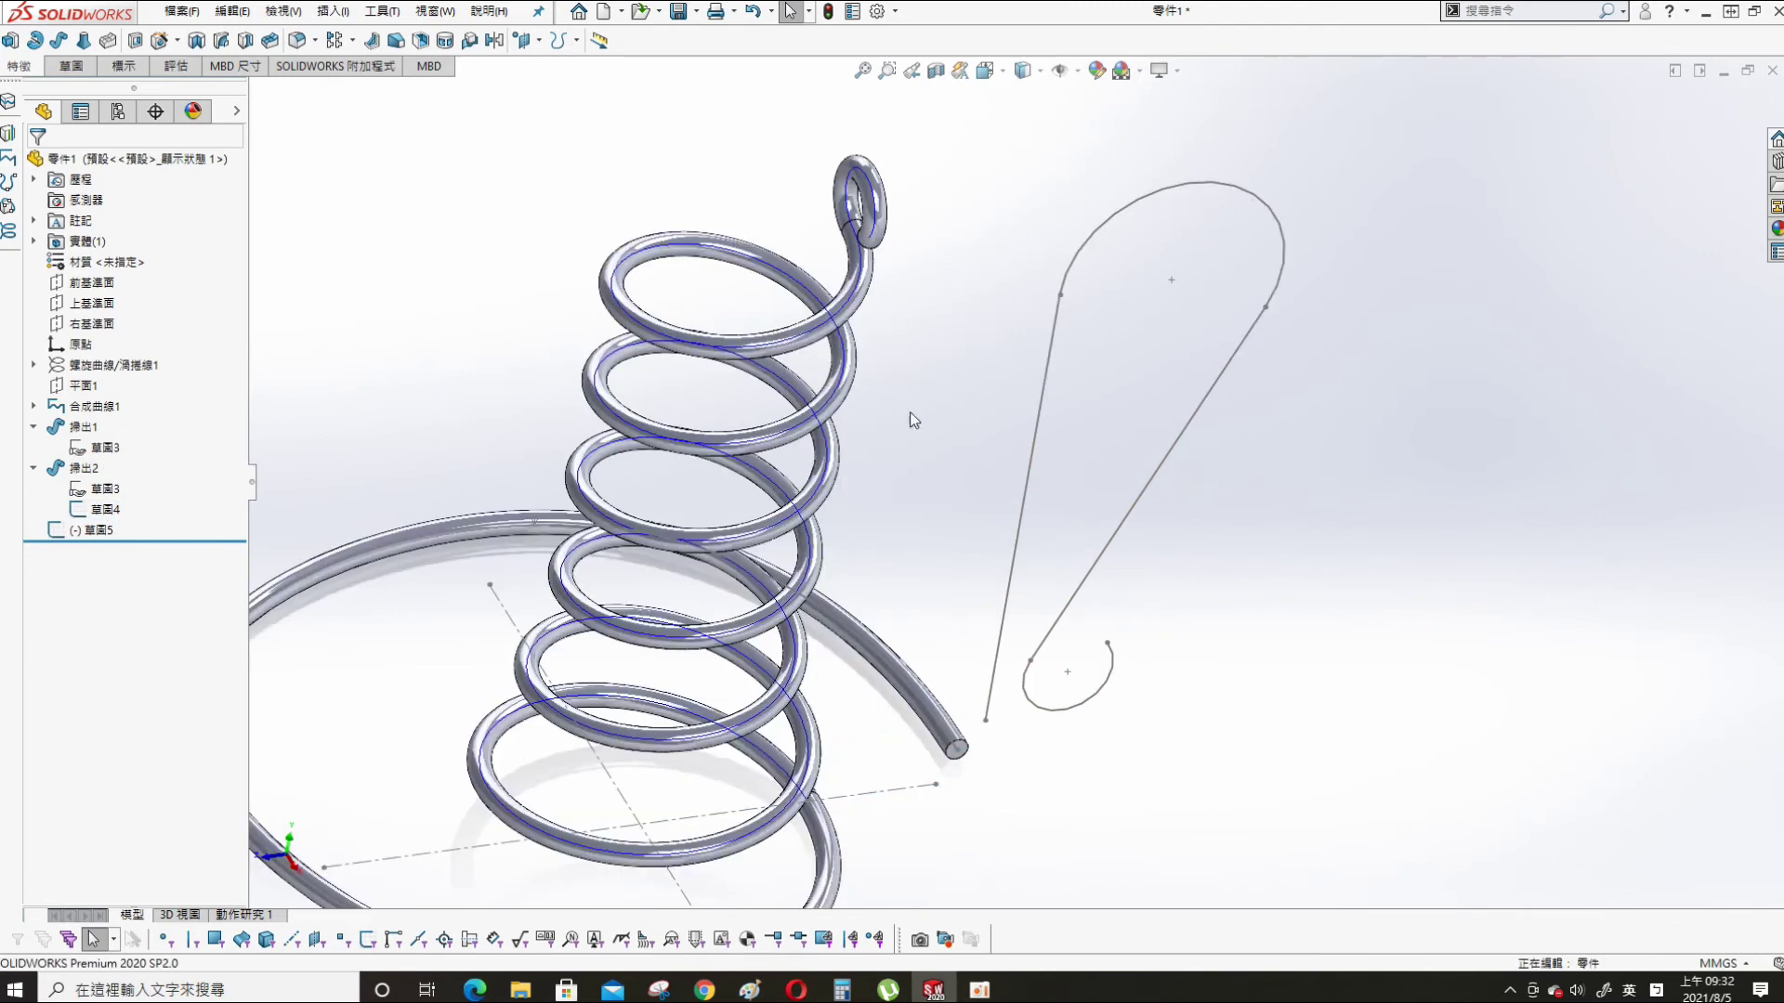
{"action": "left_click", "coordinate": [704, 989]}
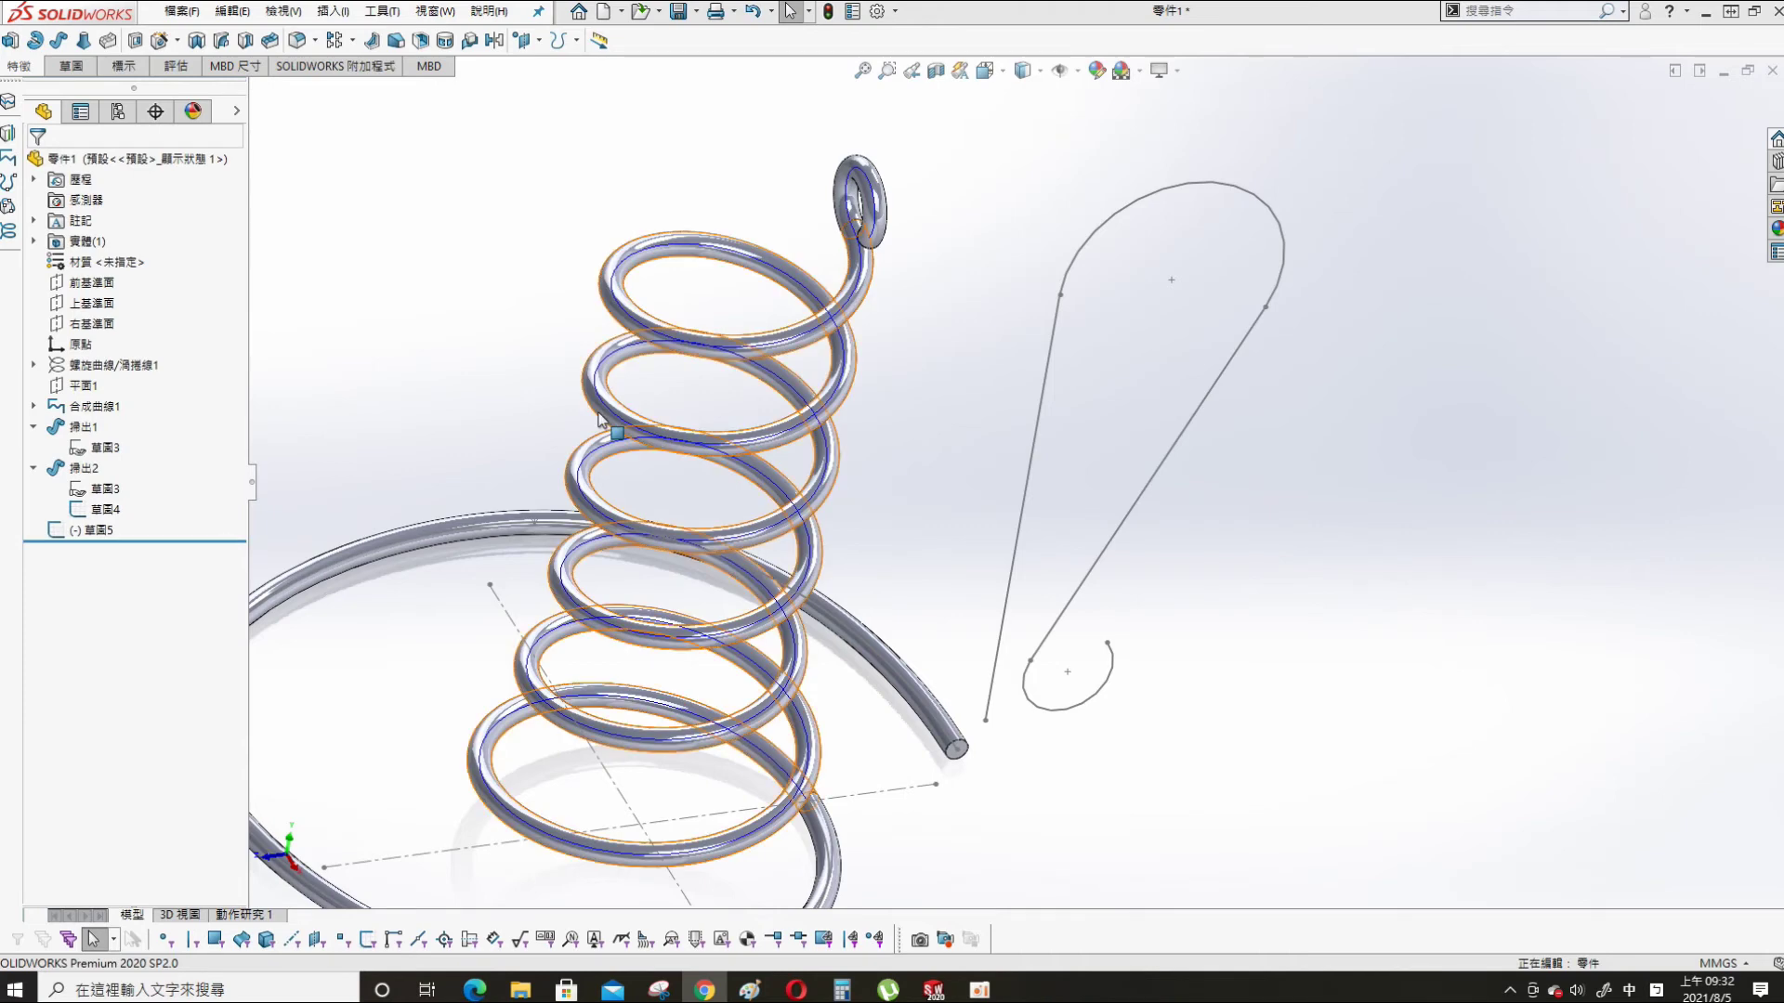
- Delete the second sweep, 掃出2, while keeping its sketches
{"action": "left_click", "coordinate": [76, 468]}
{"action": "key", "text": "Delete"}
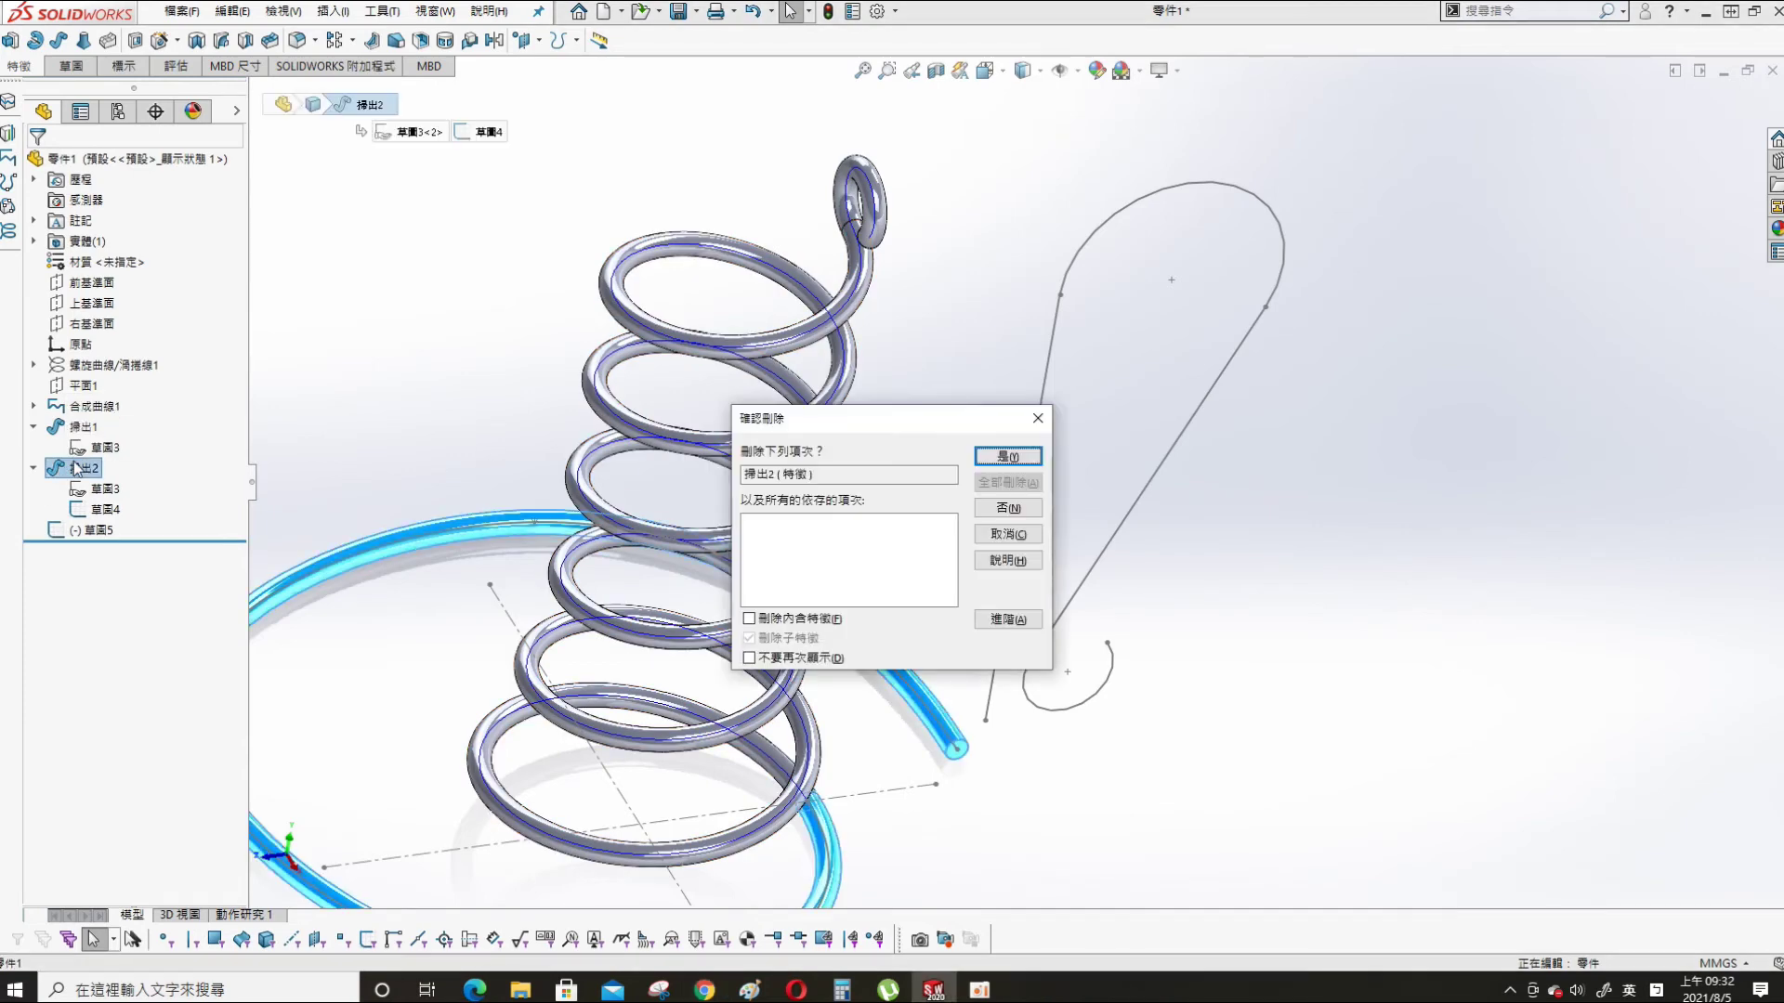
{"action": "left_click", "coordinate": [1022, 456]}
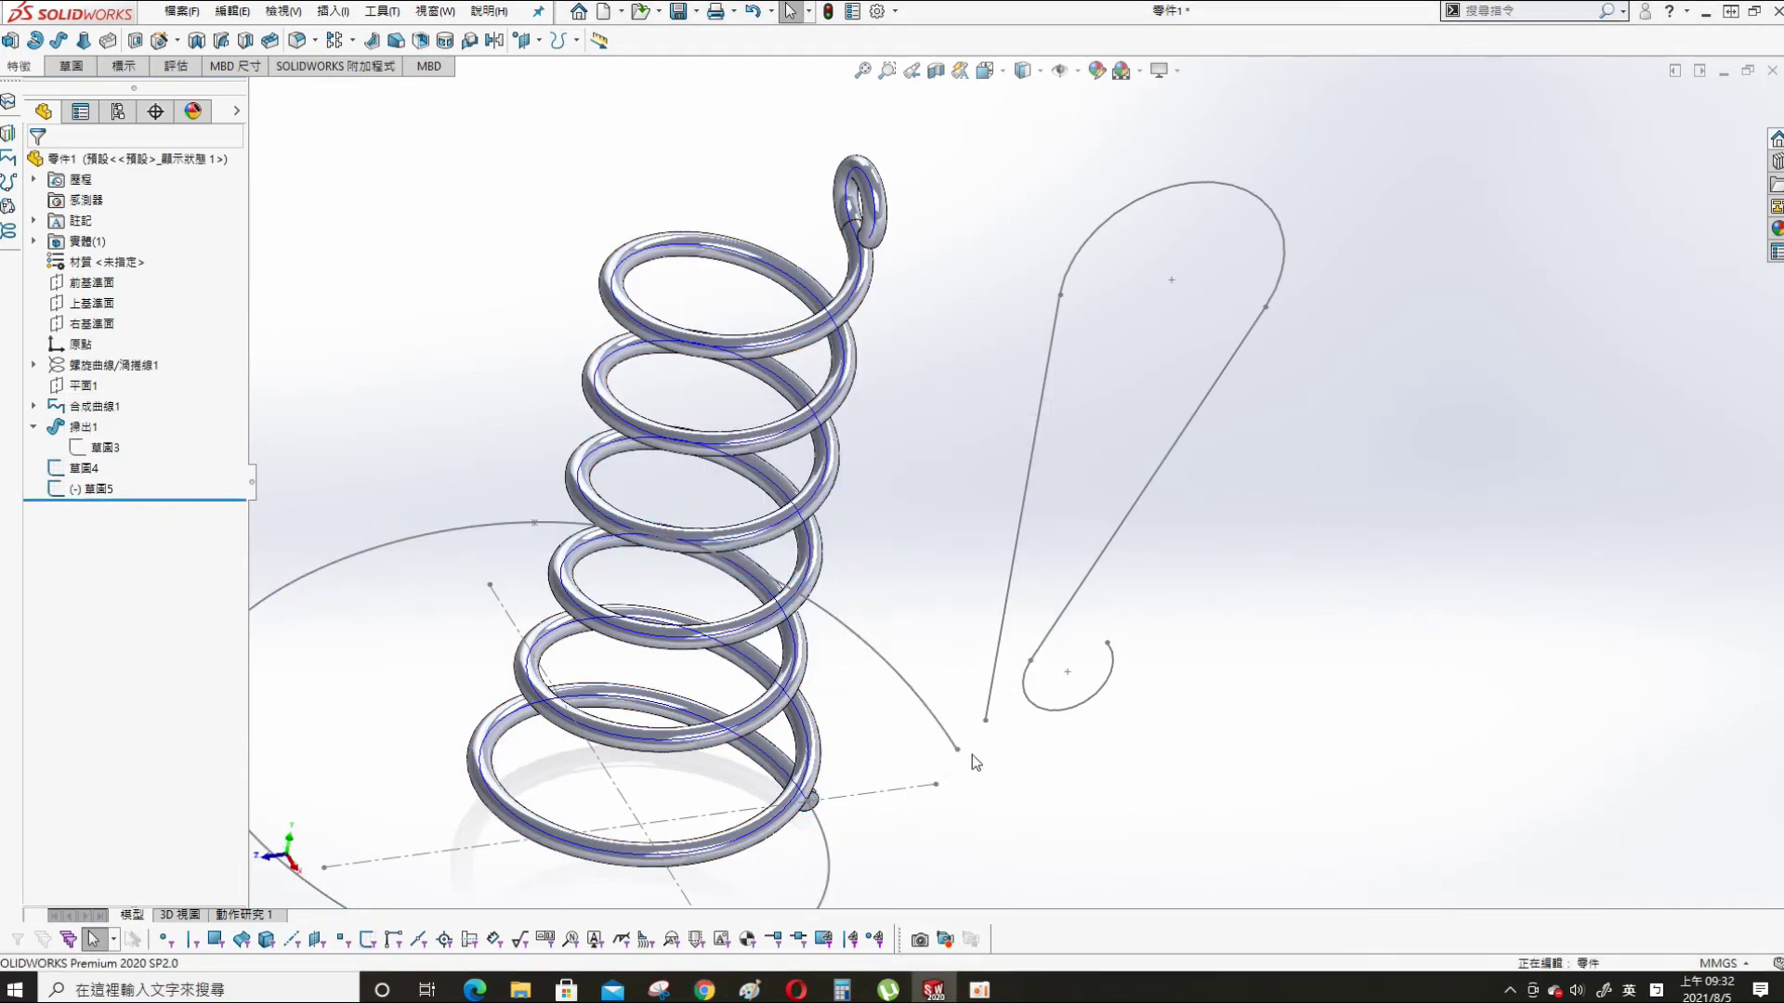
{"action": "middle_click_drag", "start_coordinate": [985, 764], "coordinate": [998, 754]}
{"action": "scroll", "coordinate": [1000, 741], "scroll_direction": "up", "scroll_amount": 2}
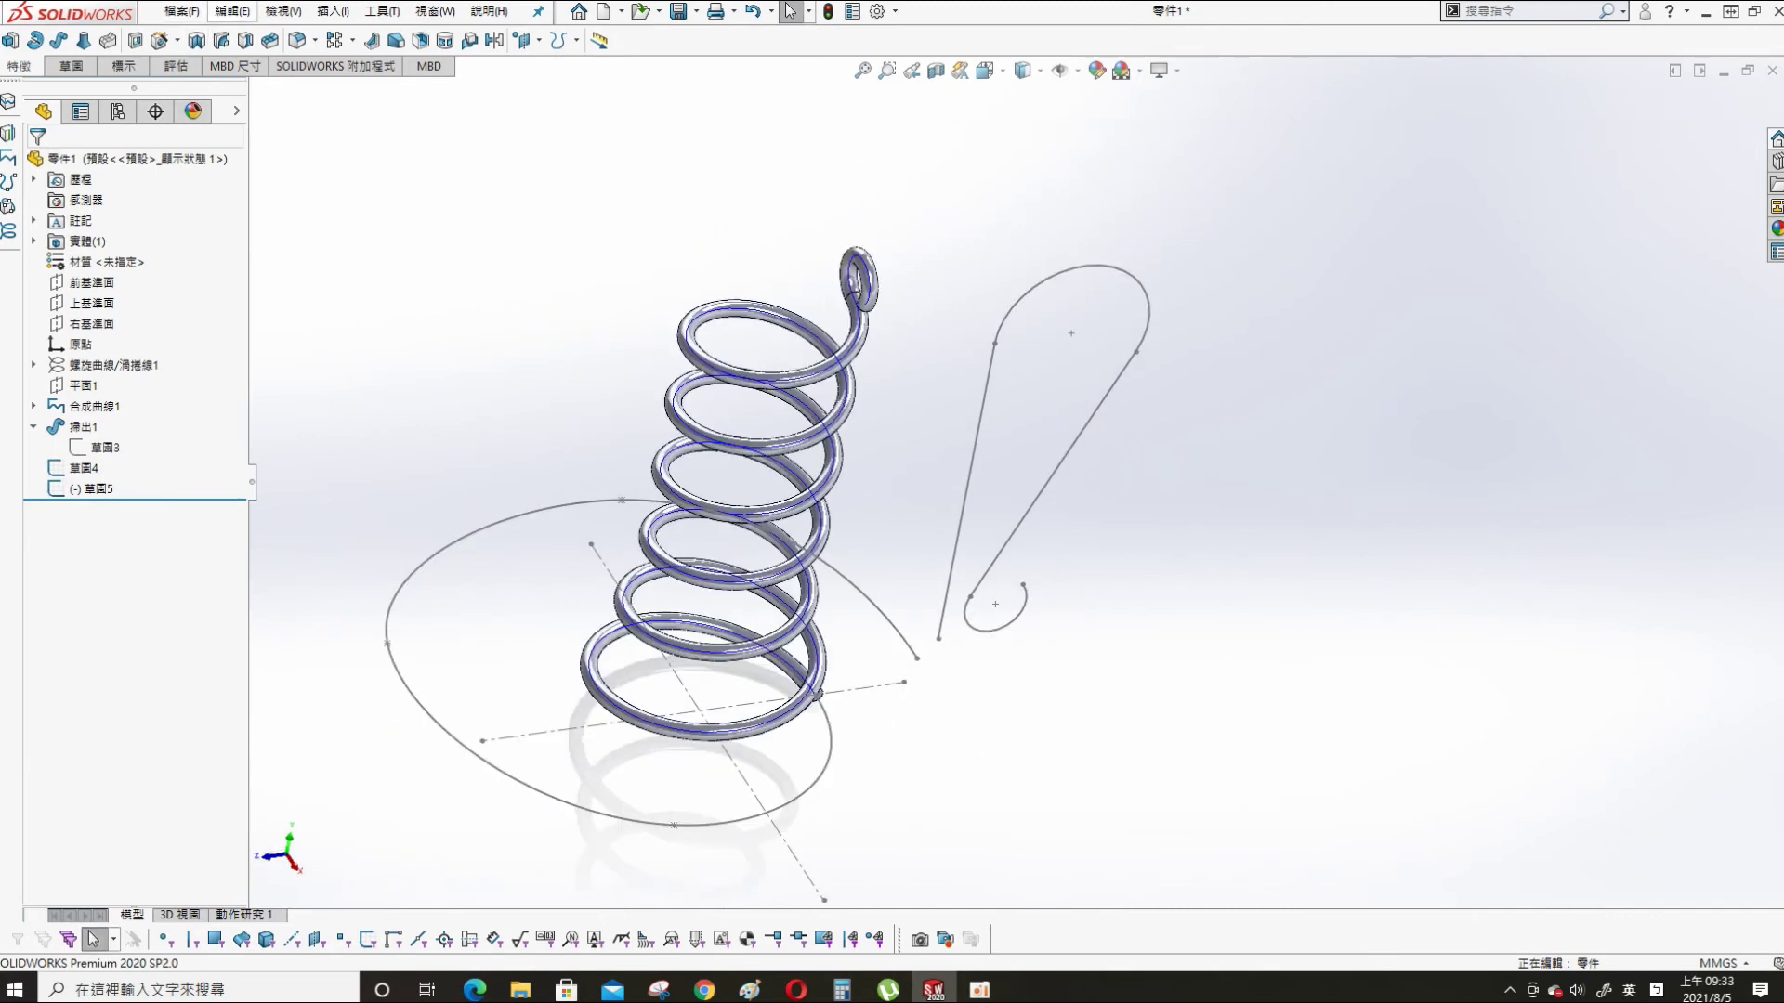
- Start a 3D sketch and convert the base spline plus the hook sketch's two lines and two arcs into it
{"action": "left_click", "coordinate": [705, 989]}
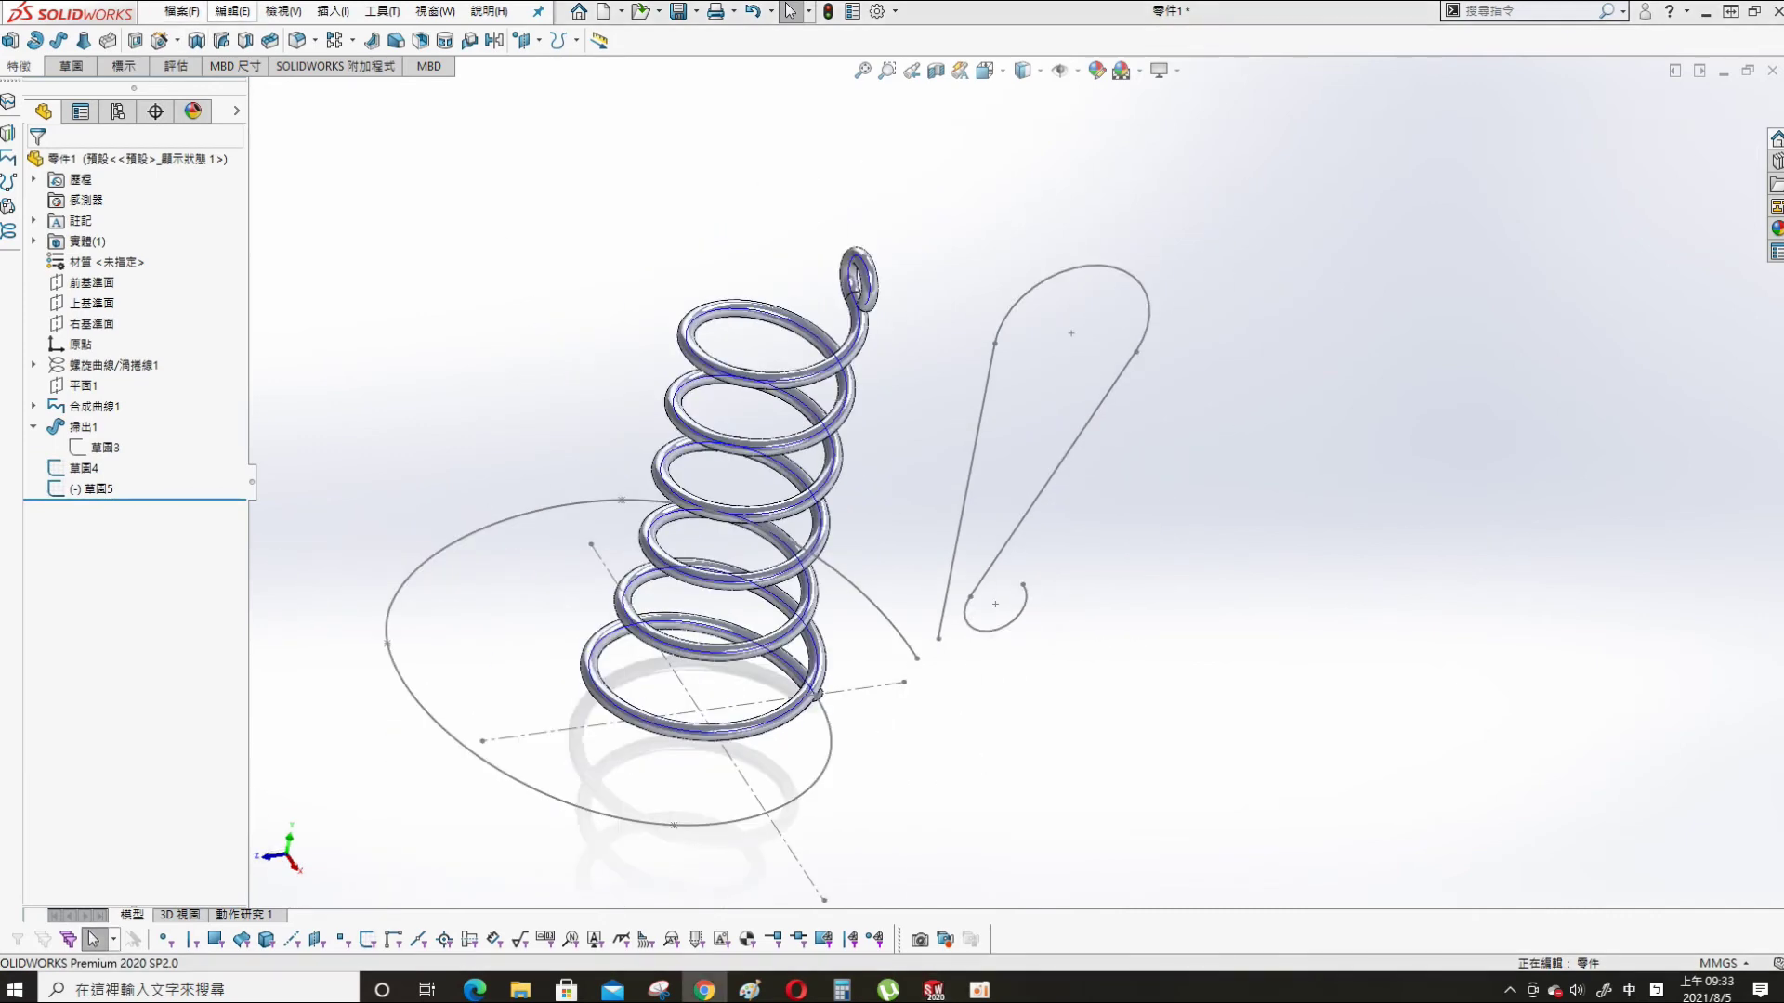
{"action": "left_click", "coordinate": [335, 12]}
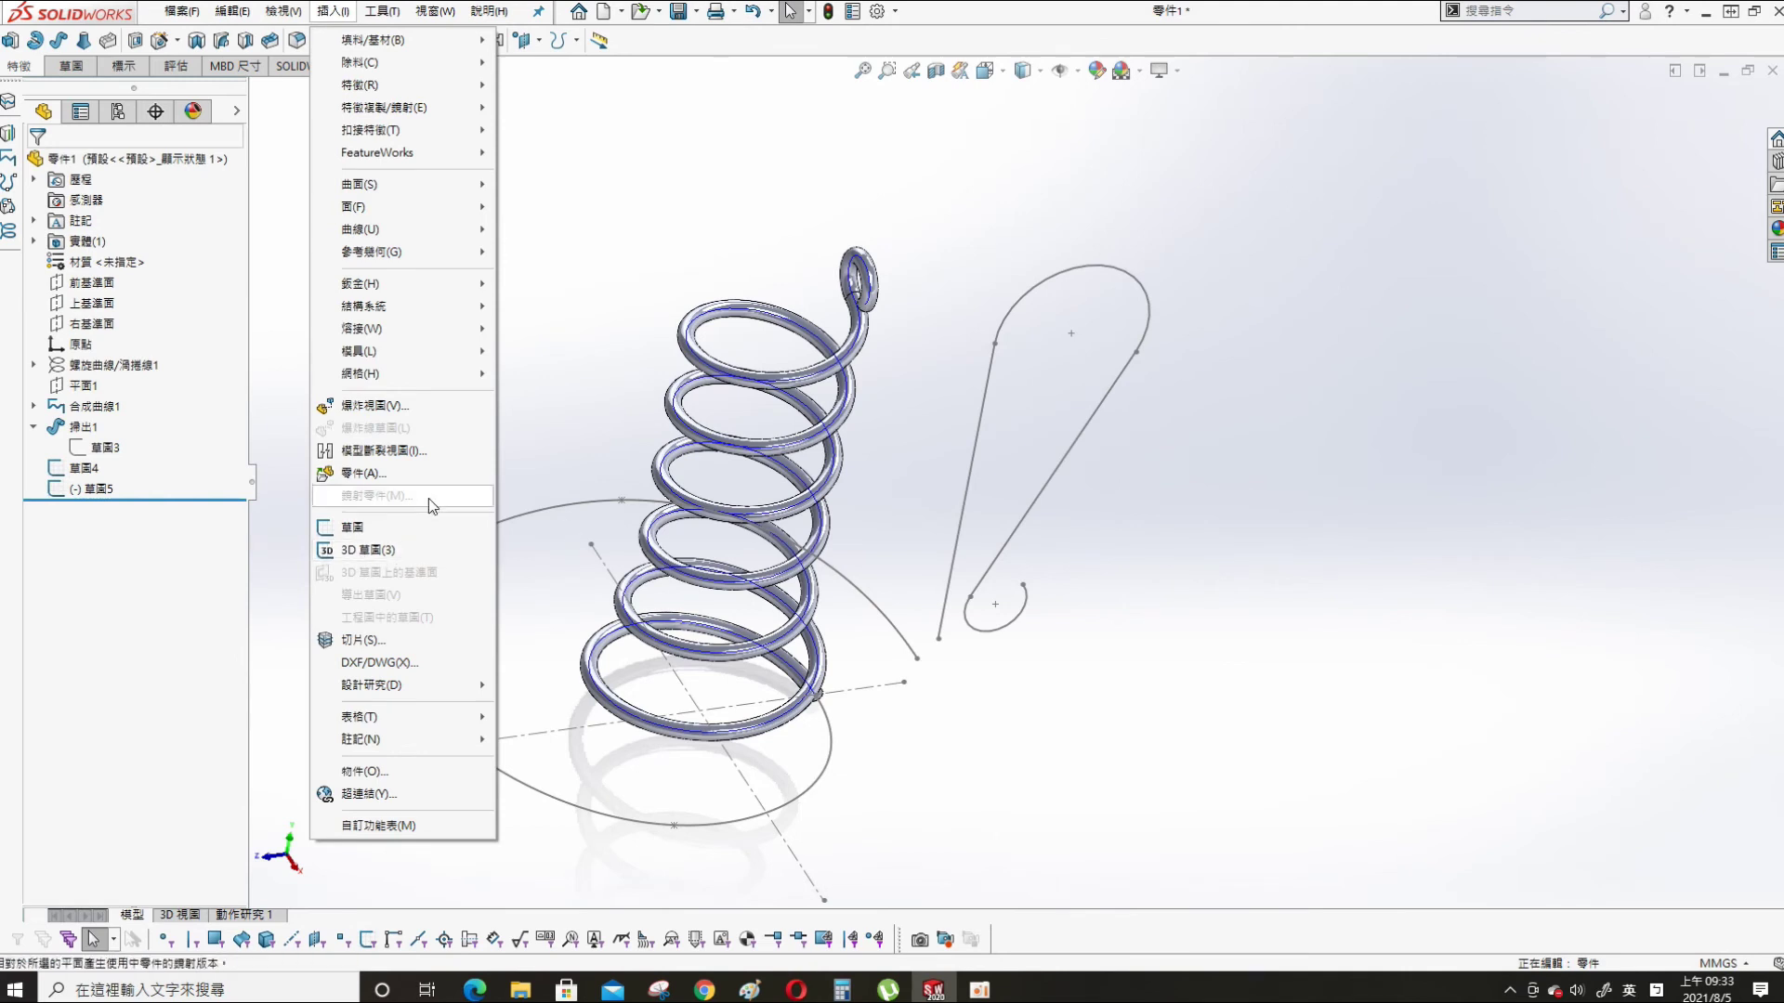
{"action": "left_click", "coordinate": [367, 549]}
{"action": "key", "text": "s"}
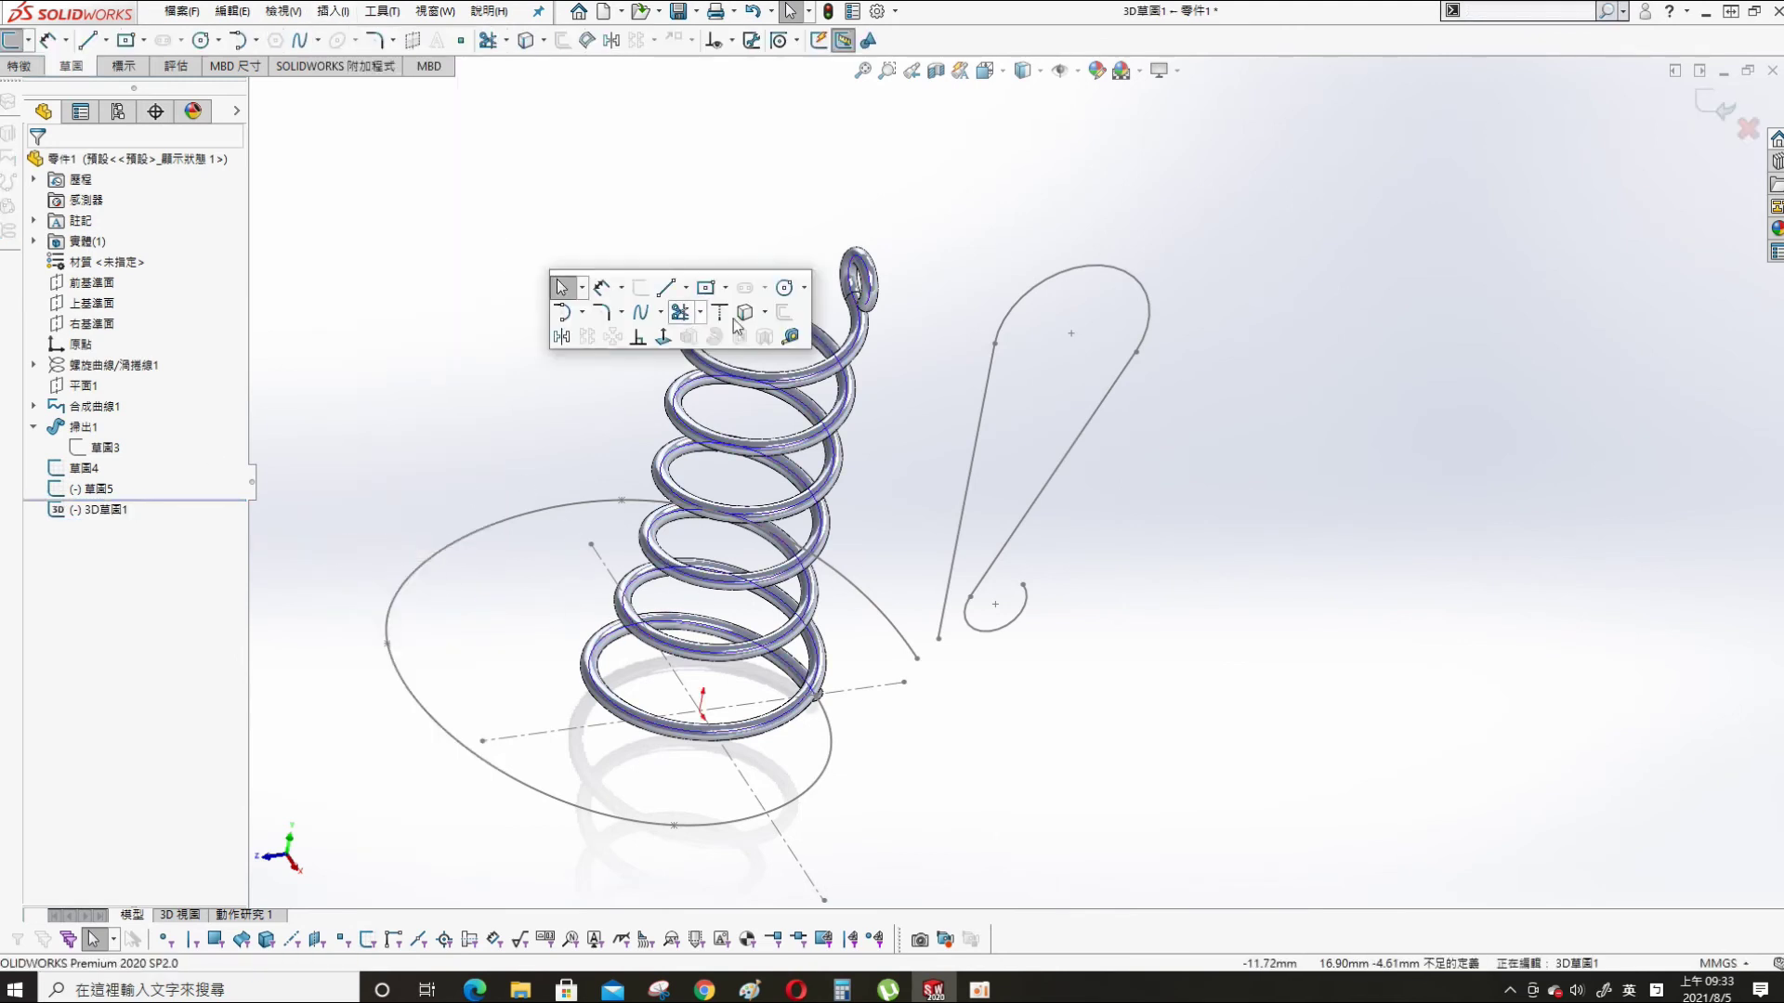
{"action": "left_click", "coordinate": [743, 314]}
{"action": "left_click", "coordinate": [892, 634]}
{"action": "left_click", "coordinate": [952, 571]}
{"action": "left_click", "coordinate": [1013, 316]}
{"action": "left_click", "coordinate": [1113, 385]}
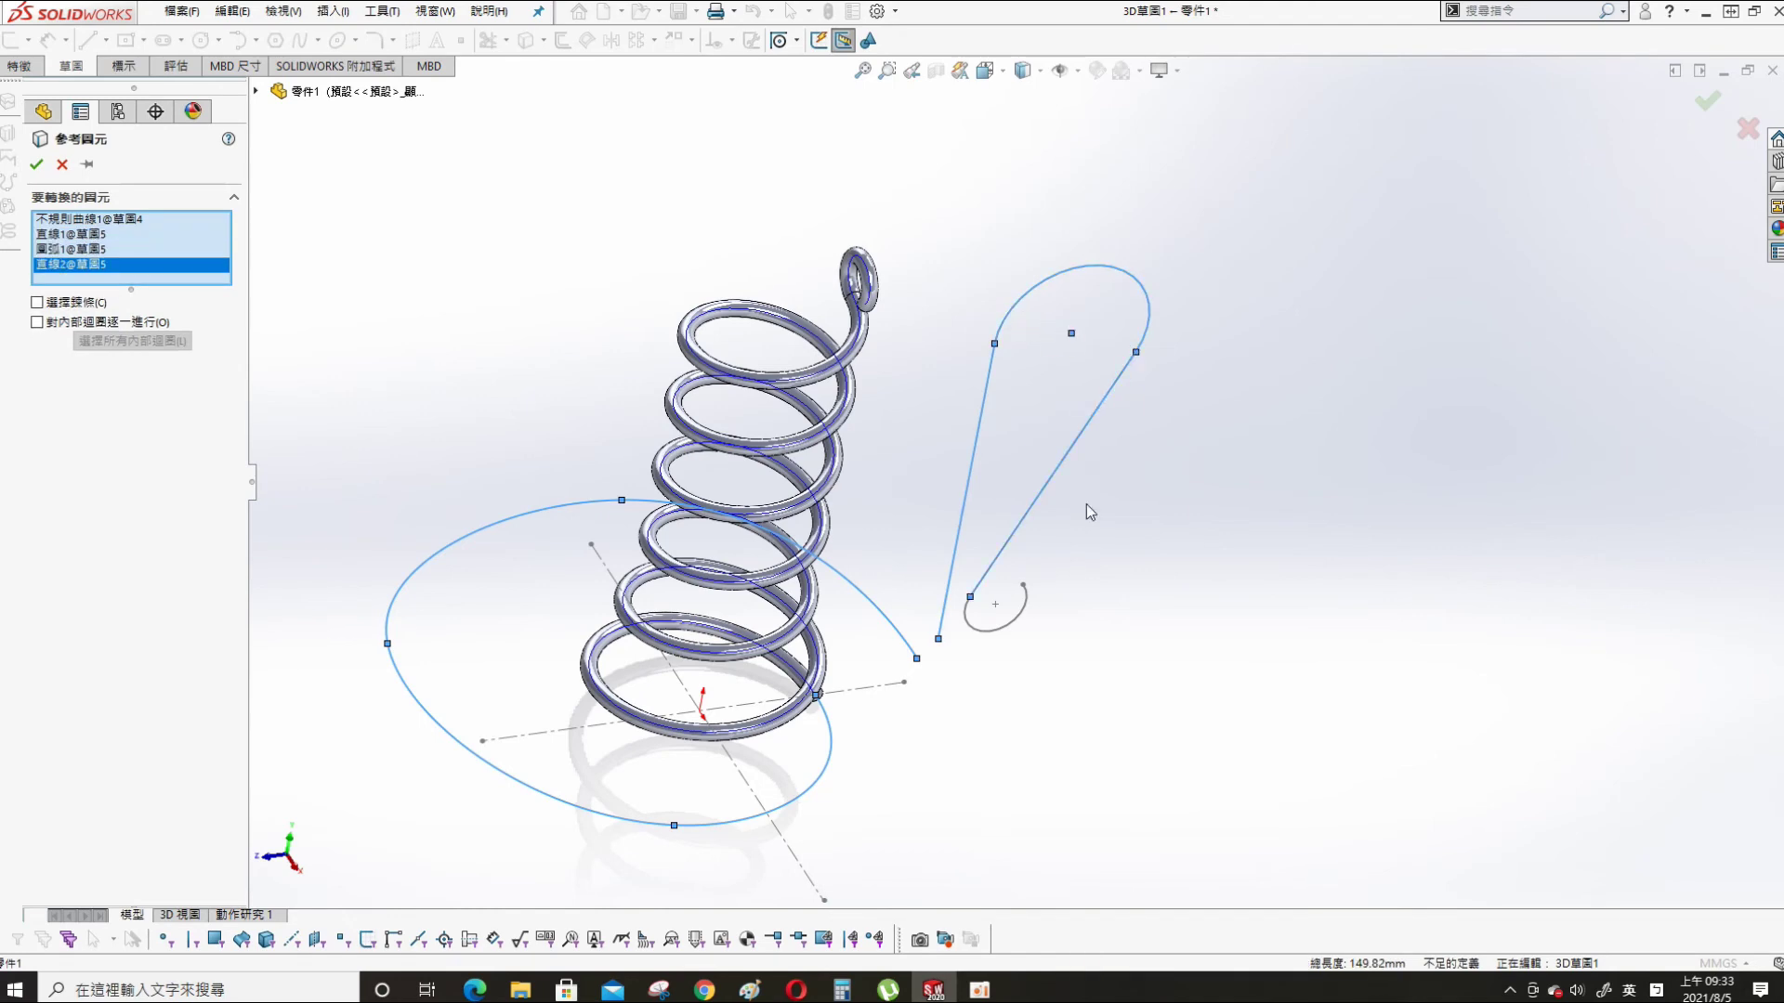
{"action": "left_click", "coordinate": [987, 637]}
{"action": "key", "text": "Return"}
- Connect the vertical line's lower end to the base curve's free end with a two-point spline and shift it slightly
{"action": "scroll", "coordinate": [952, 611], "scroll_direction": "down", "scroll_amount": 5}
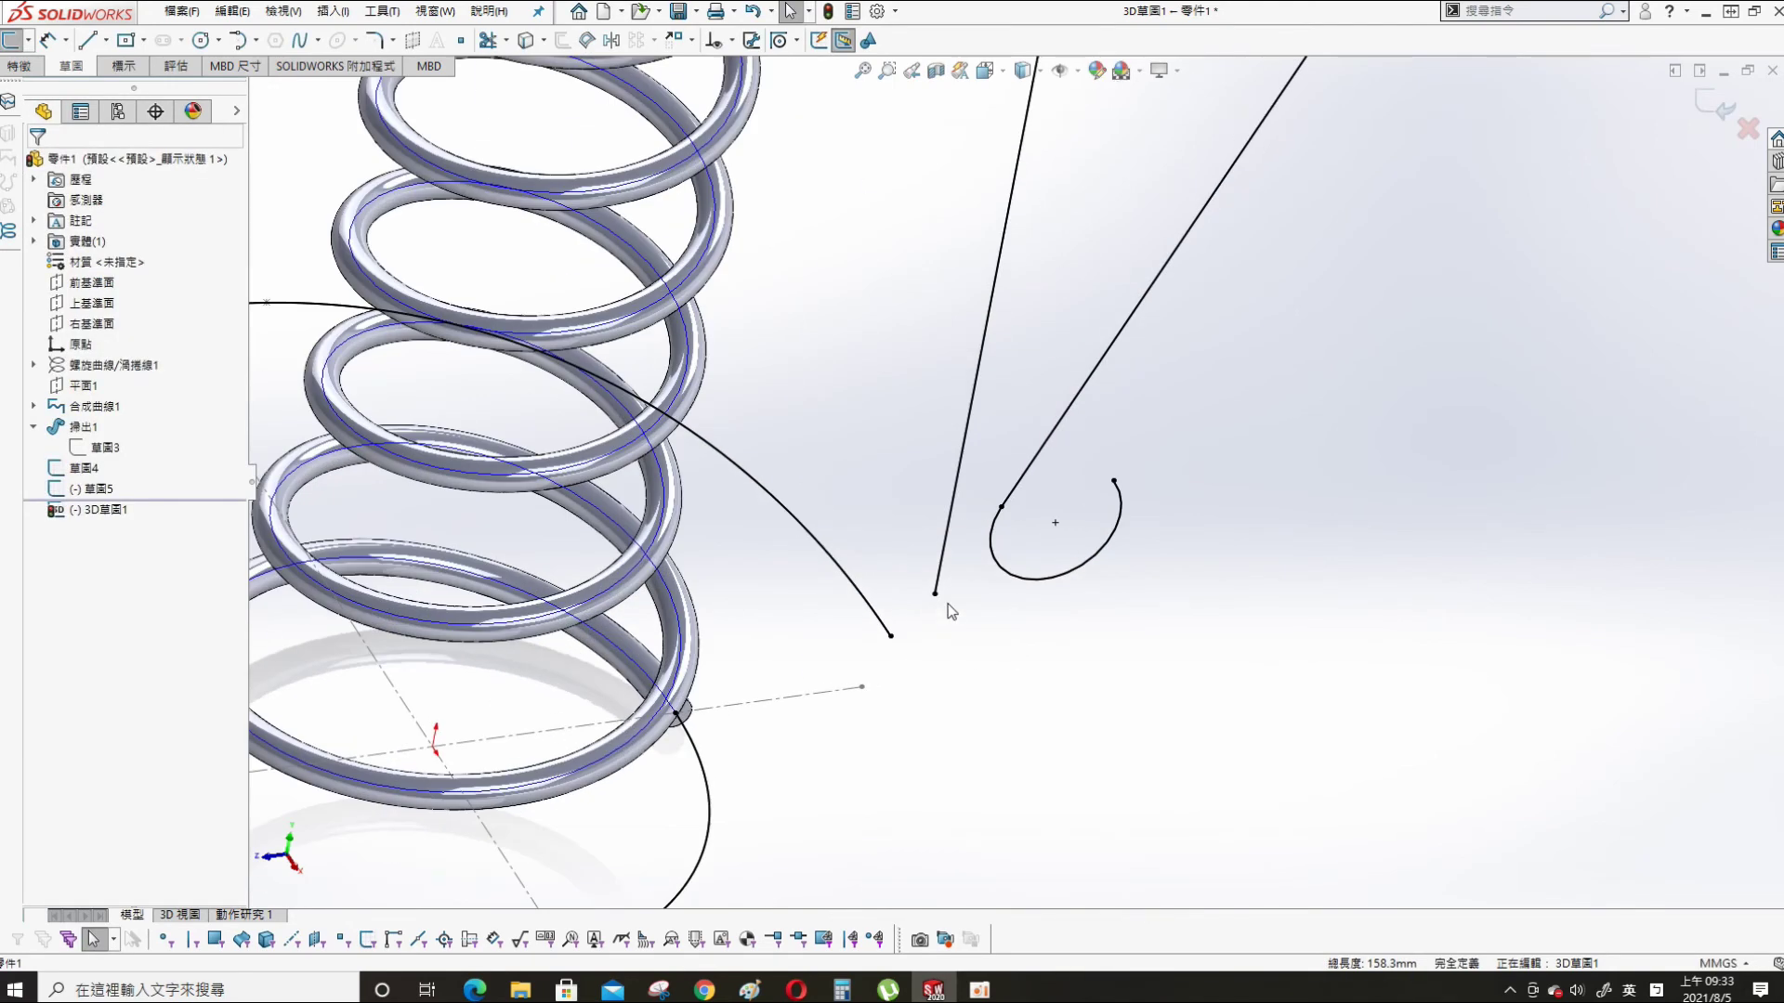
{"action": "mouse_move", "coordinate": [912, 744]}
{"action": "middle_mouse_down"}
{"action": "mouse_move", "coordinate": [1088, 722]}
{"action": "mouse_move", "coordinate": [928, 784]}
{"action": "mouse_move", "coordinate": [991, 767]}
{"action": "mouse_move", "coordinate": [742, 628]}
{"action": "middle_mouse_up"}
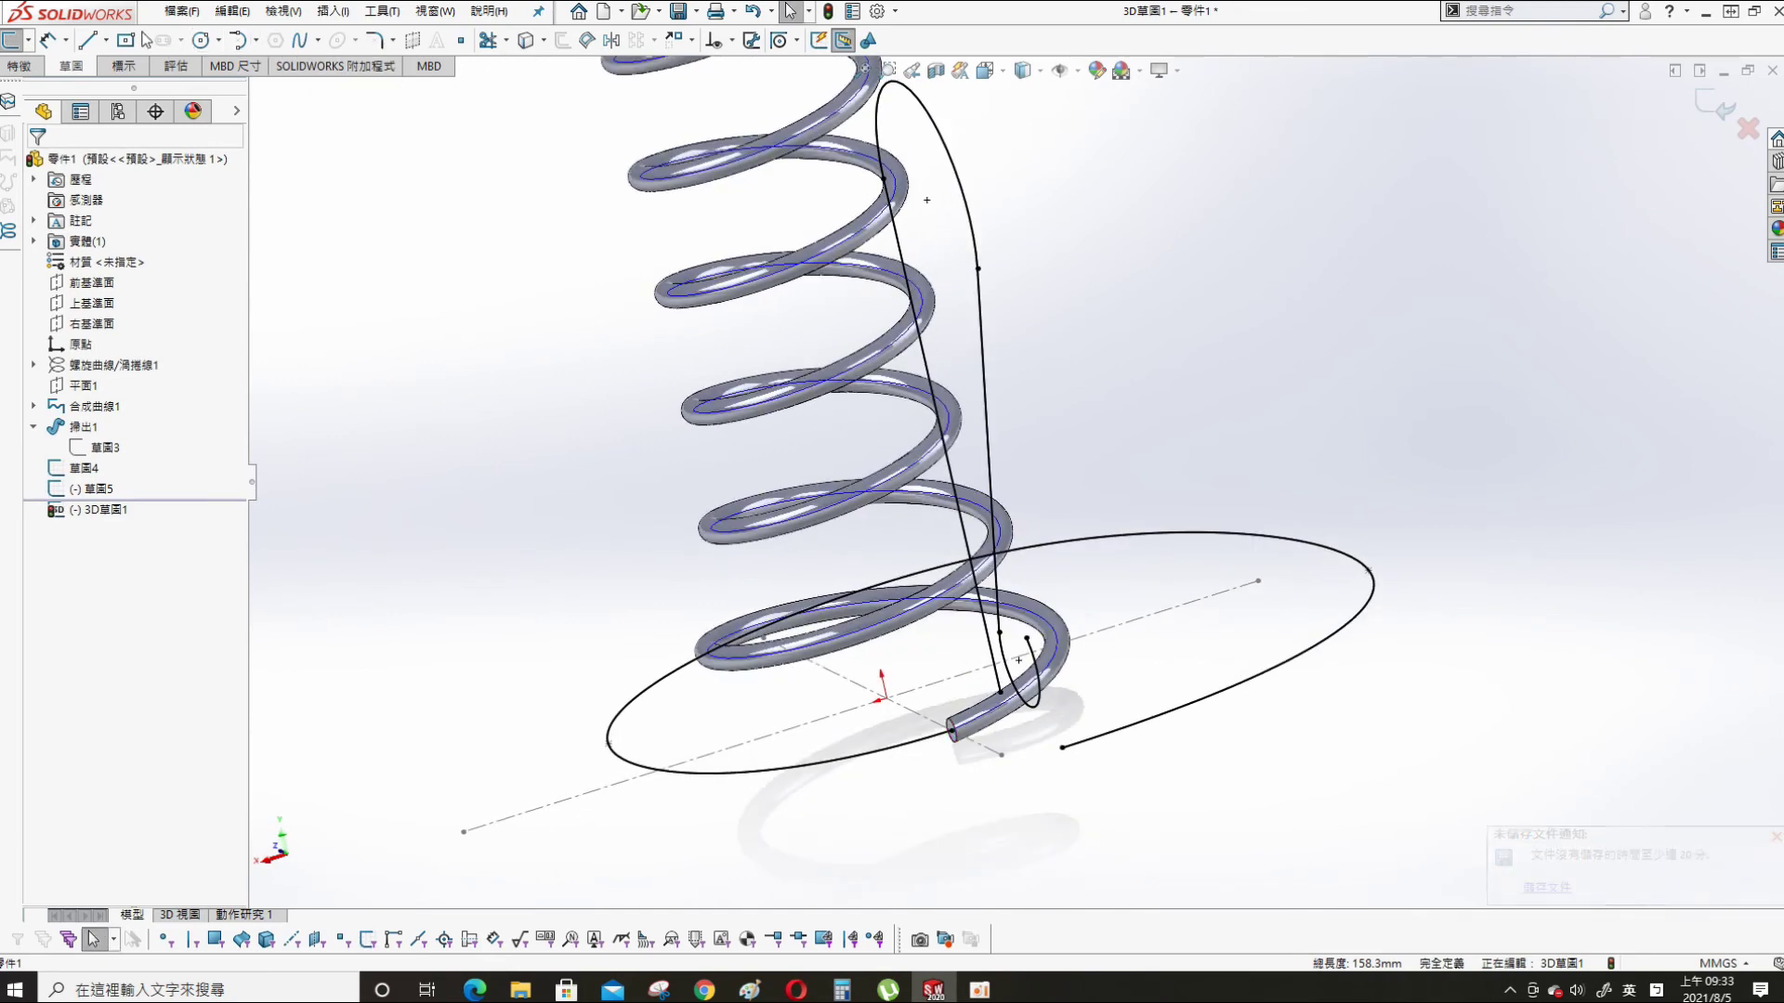
{"action": "left_click", "coordinate": [298, 40]}
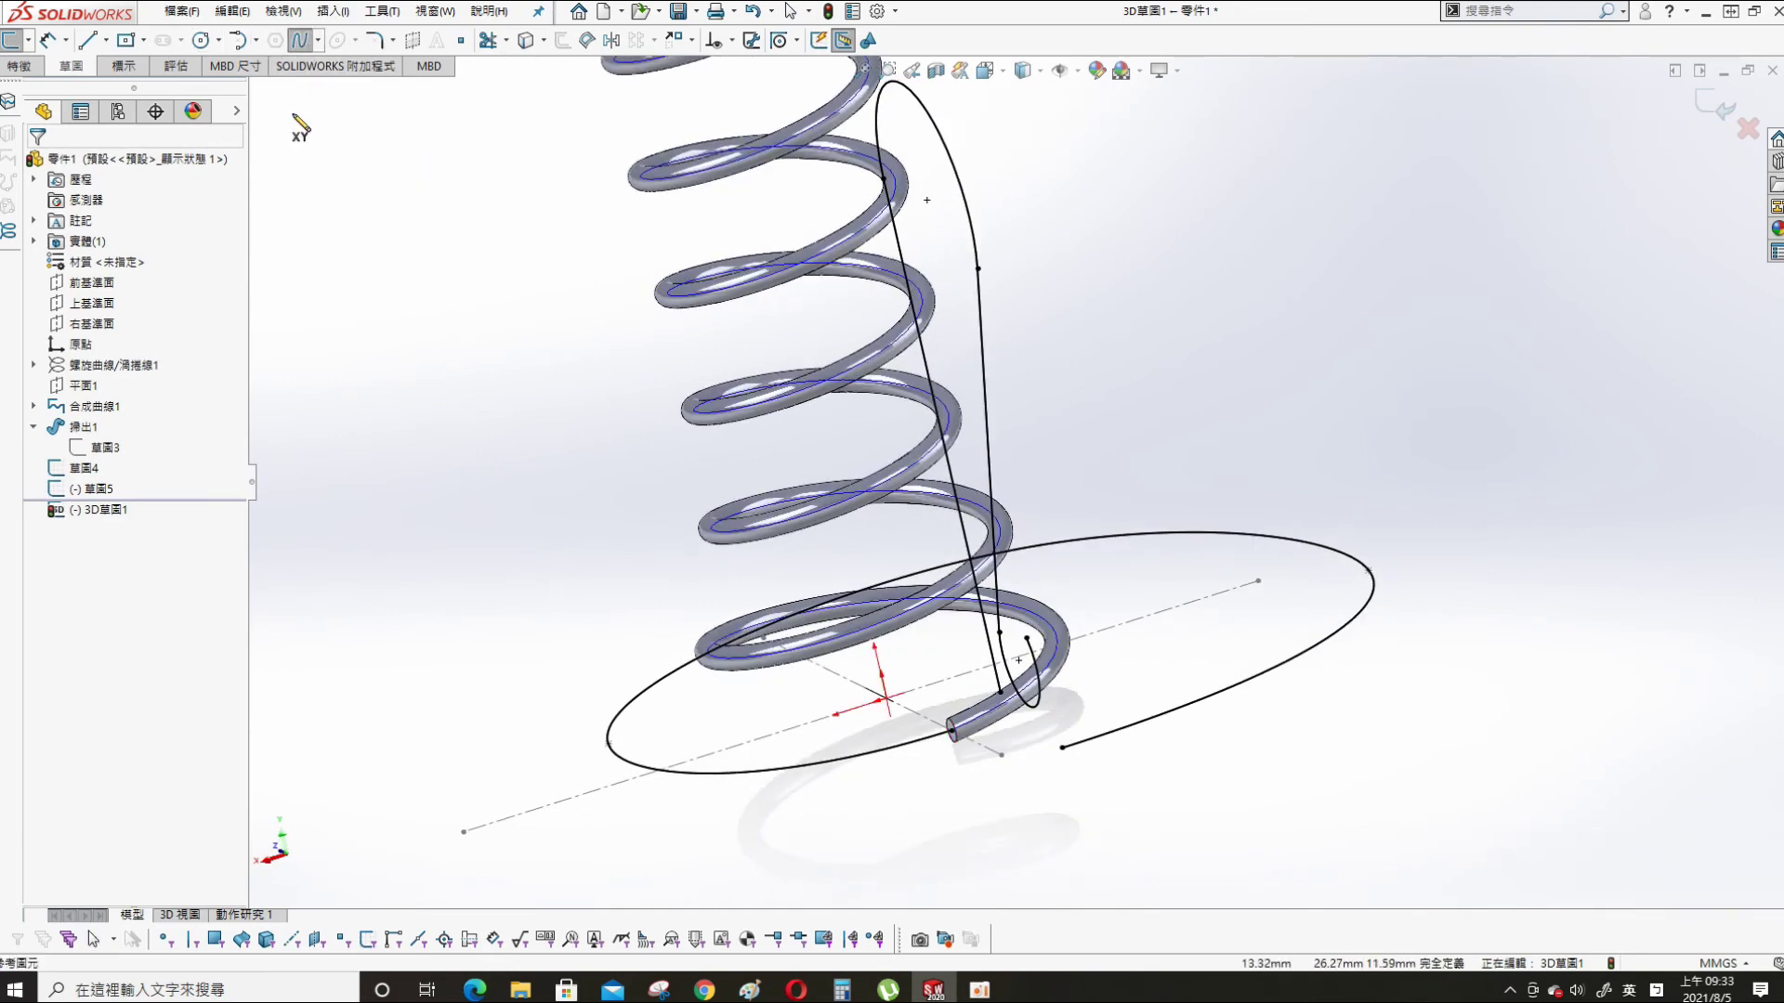
{"action": "left_click", "coordinate": [1002, 692]}
{"action": "left_click", "coordinate": [1062, 747]}
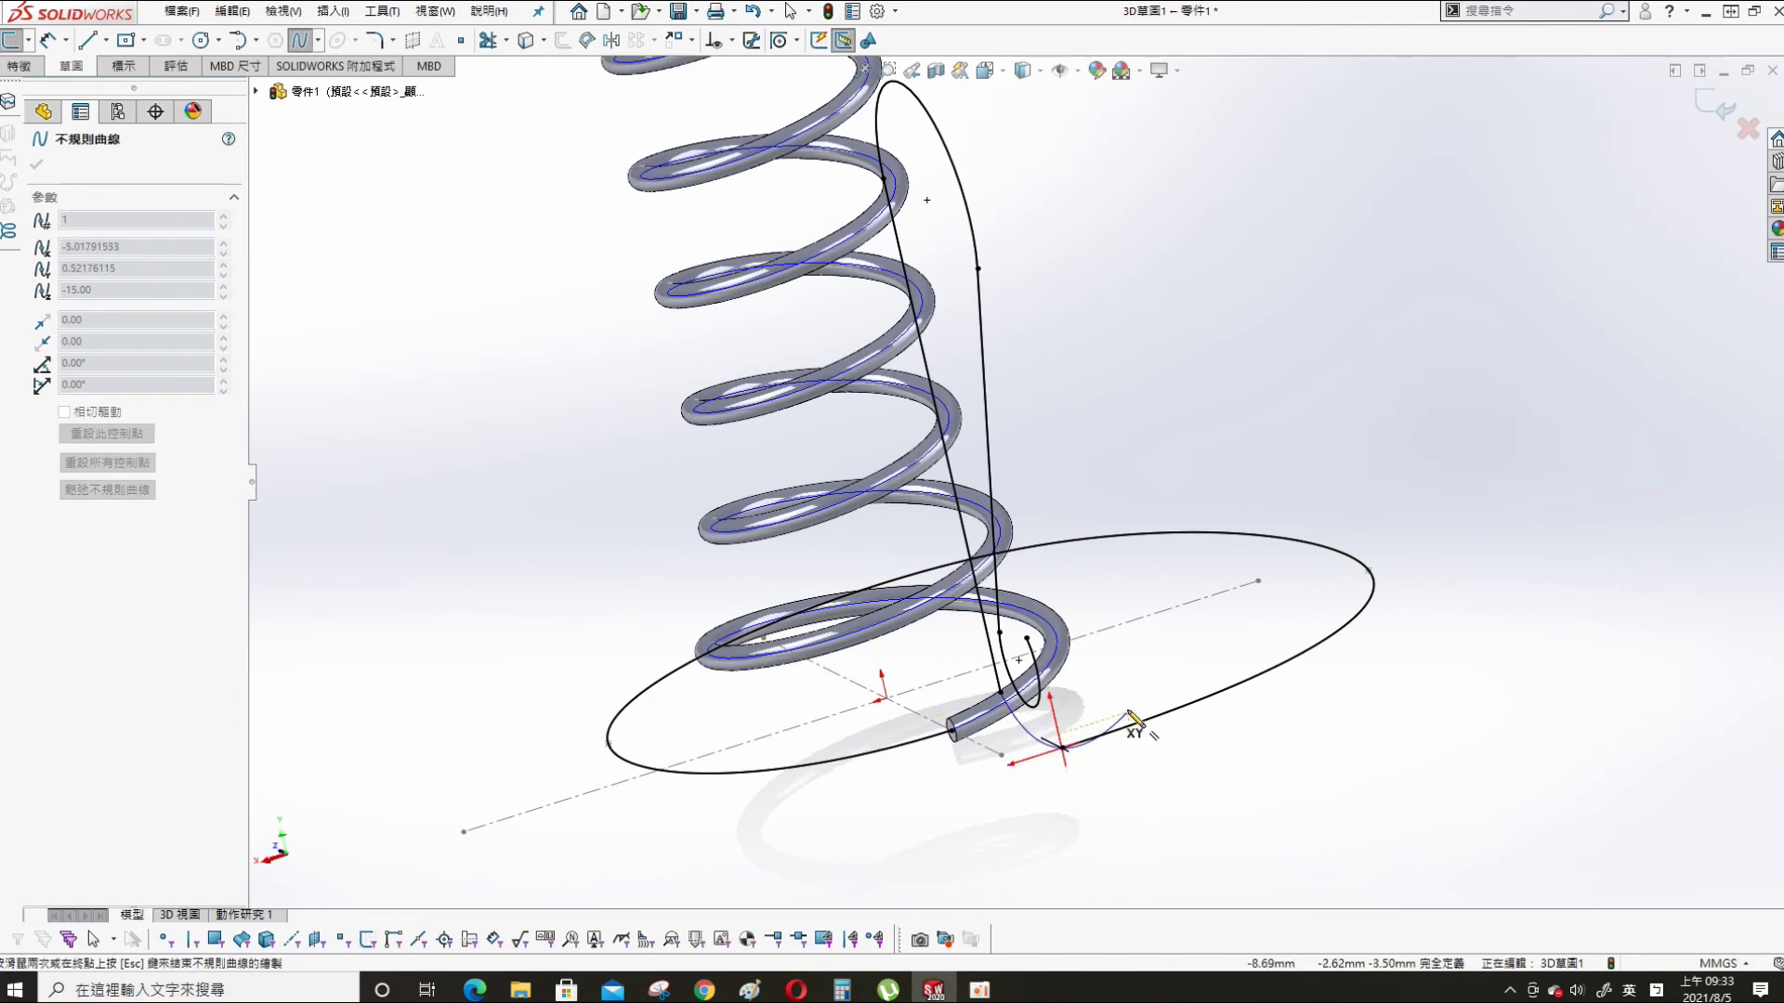
{"action": "key", "text": "Escape"}
{"action": "mouse_move", "coordinate": [1044, 733]}
{"action": "left_mouse_down"}
{"action": "mouse_move", "coordinate": [1007, 755]}
{"action": "mouse_move", "coordinate": [1068, 734]}
{"action": "left_mouse_up"}
{"action": "left_click", "coordinate": [1166, 788]}
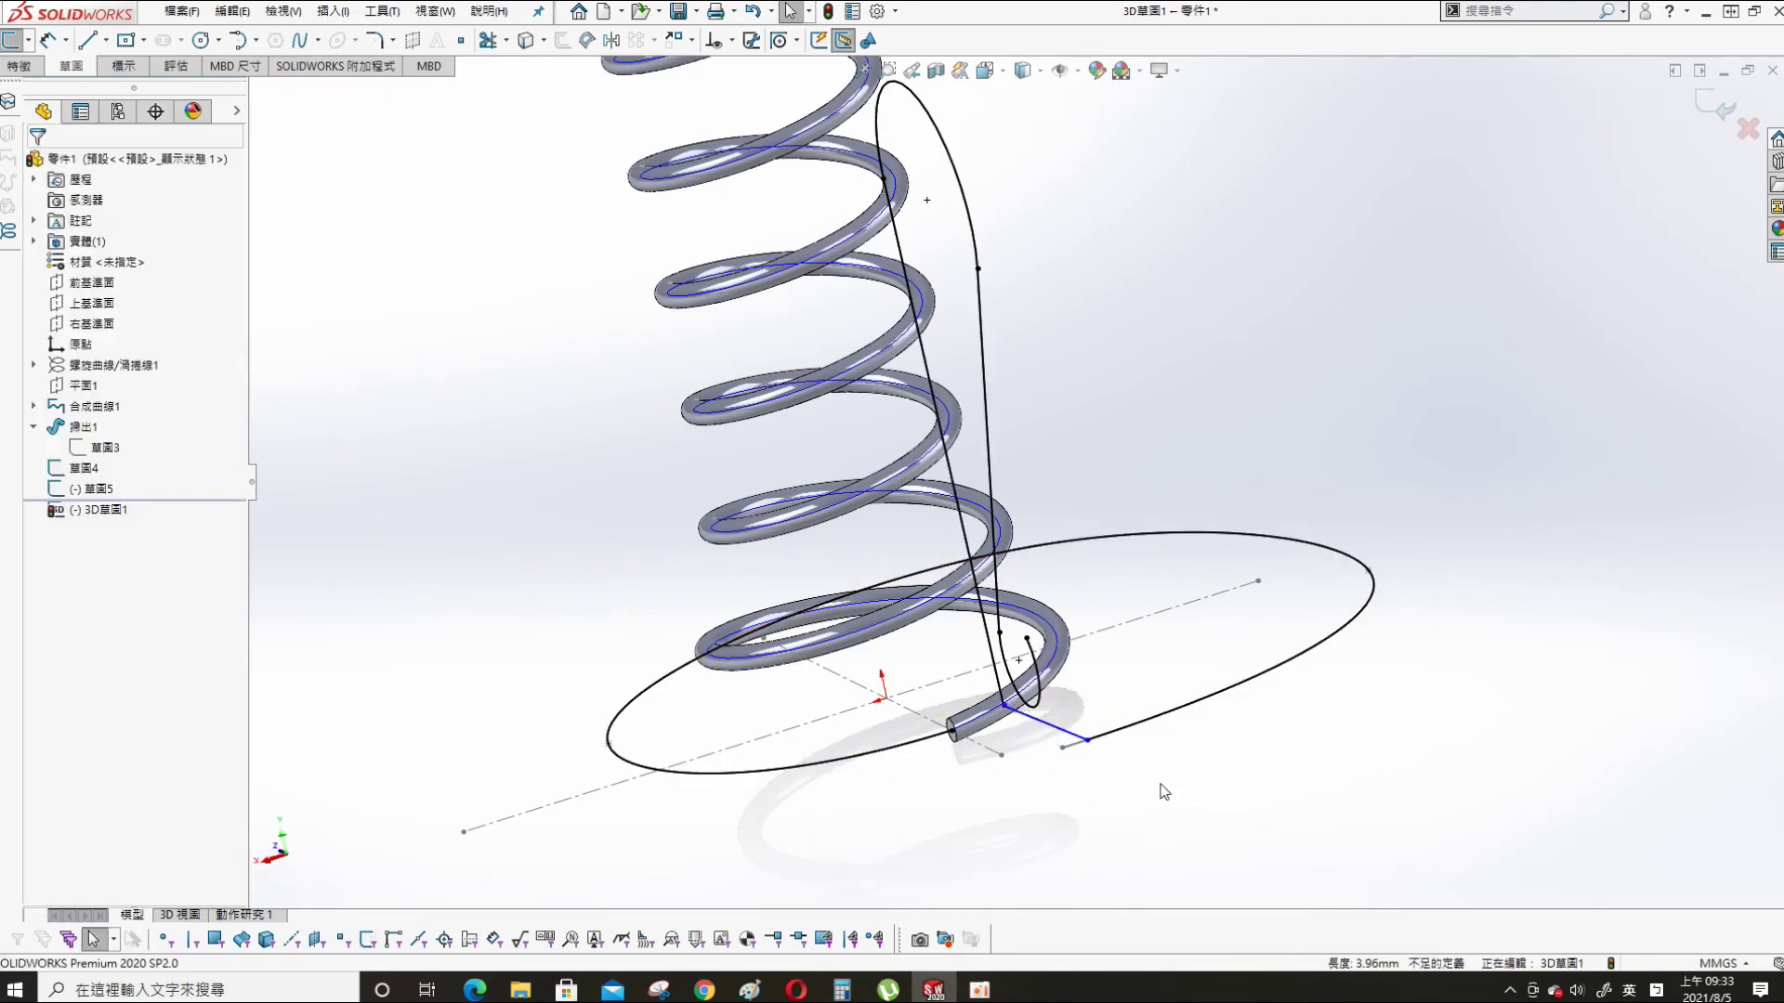
- Make the connecting spline's lower end coincide with the free end of the original base curve
{"action": "scroll", "coordinate": [1095, 804], "scroll_direction": "down", "scroll_amount": 2}
{"action": "middle_click_drag", "start_coordinate": [713, 249], "coordinate": [1070, 539]}
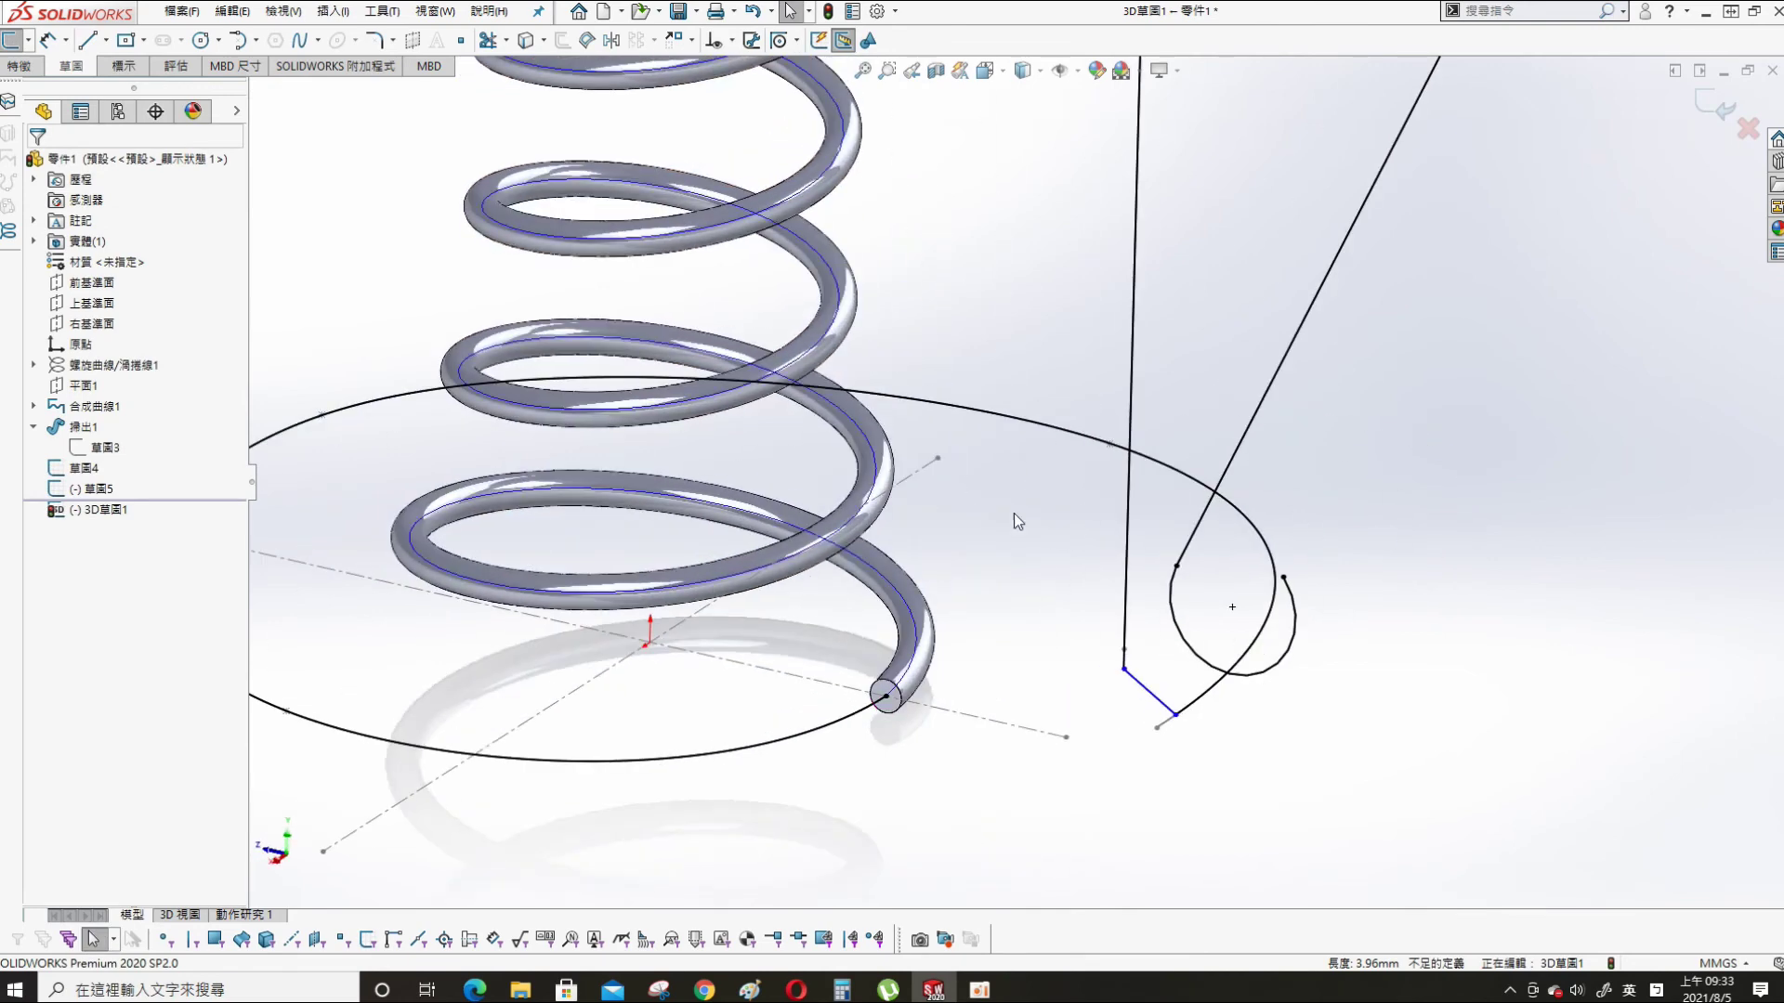
{"action": "left_click", "coordinate": [1175, 715]}
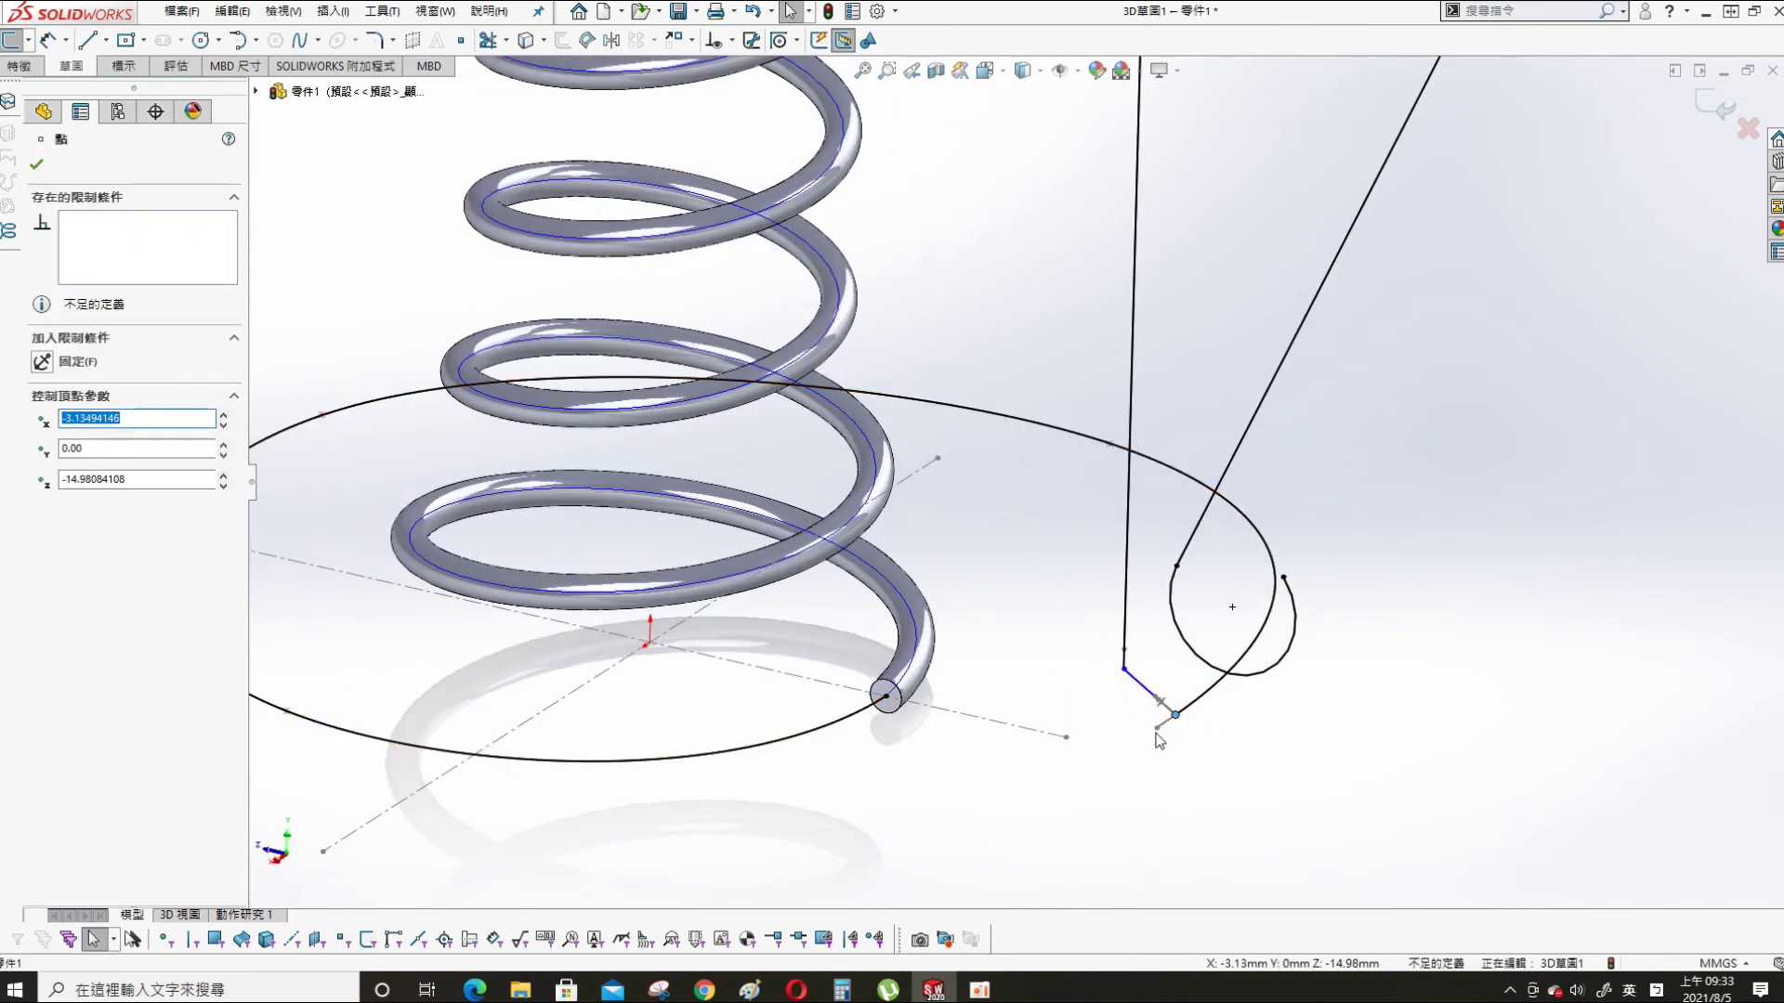
{"action": "left_click", "coordinate": [1157, 728], "text": "ctrl"}
{"action": "left_click", "coordinate": [42, 535]}
{"action": "left_click", "coordinate": [1373, 740]}
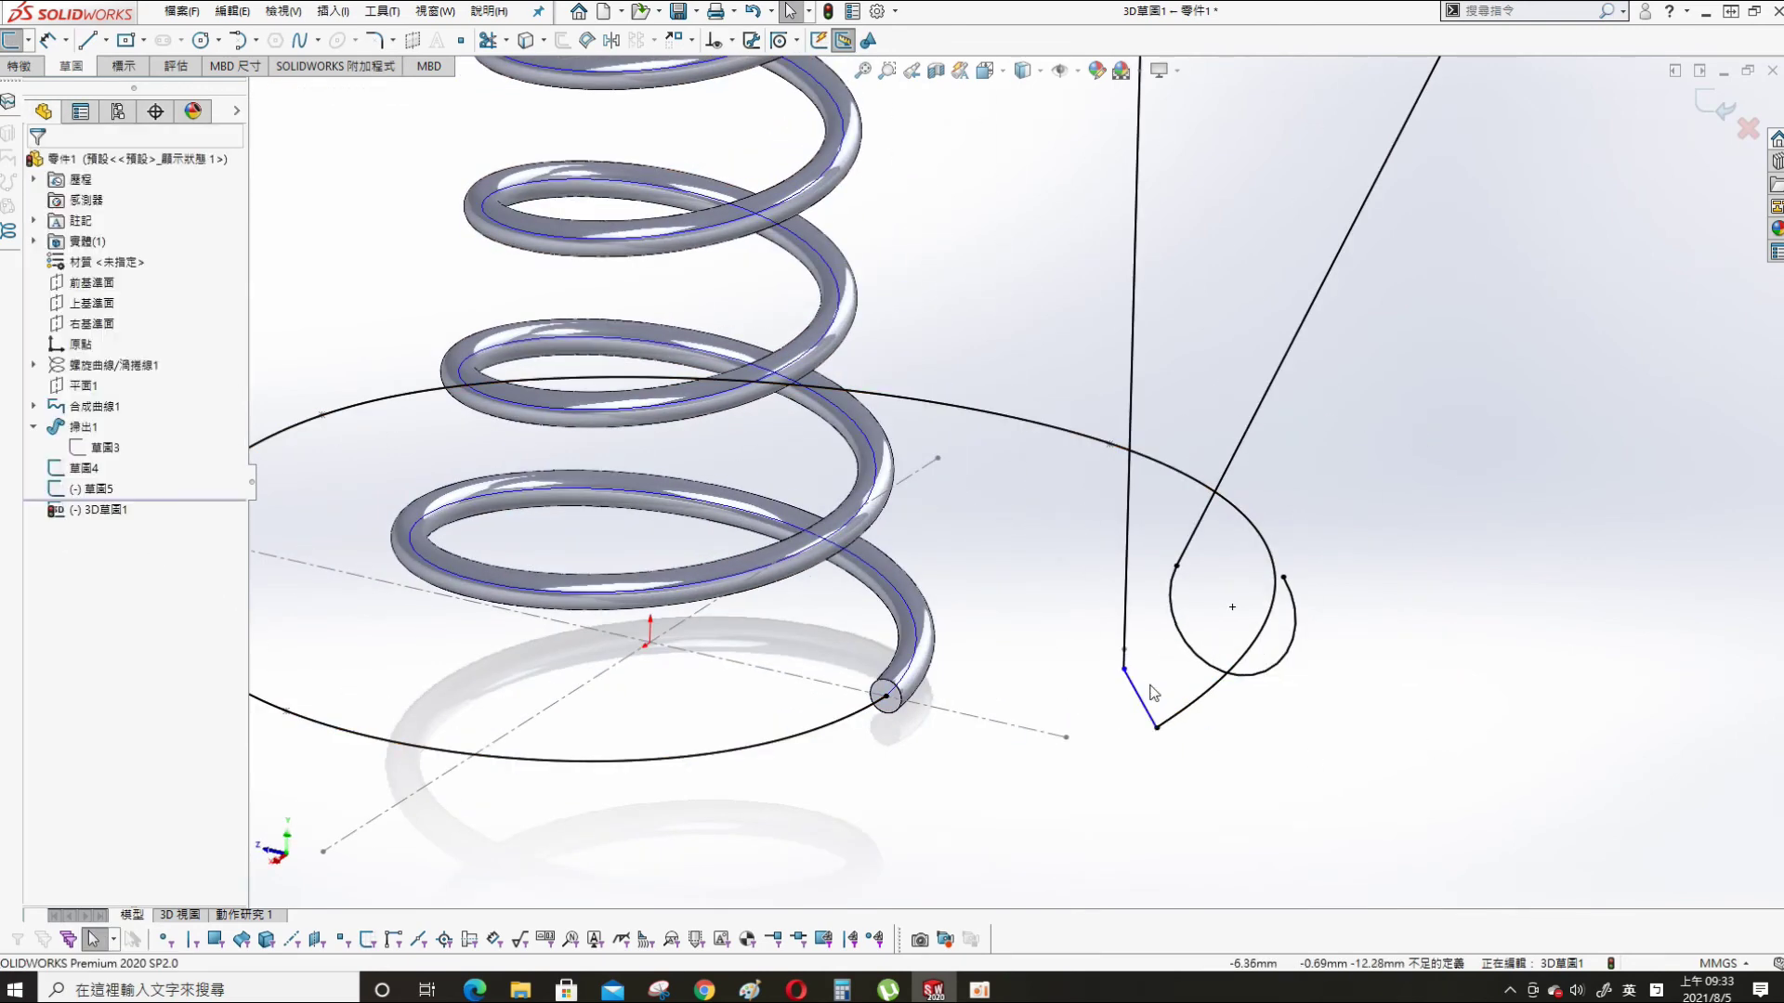
- Make the connecting spline's upper end coincide with the lower endpoint of the hook sketch's vertical line
{"action": "left_click", "coordinate": [1124, 652]}
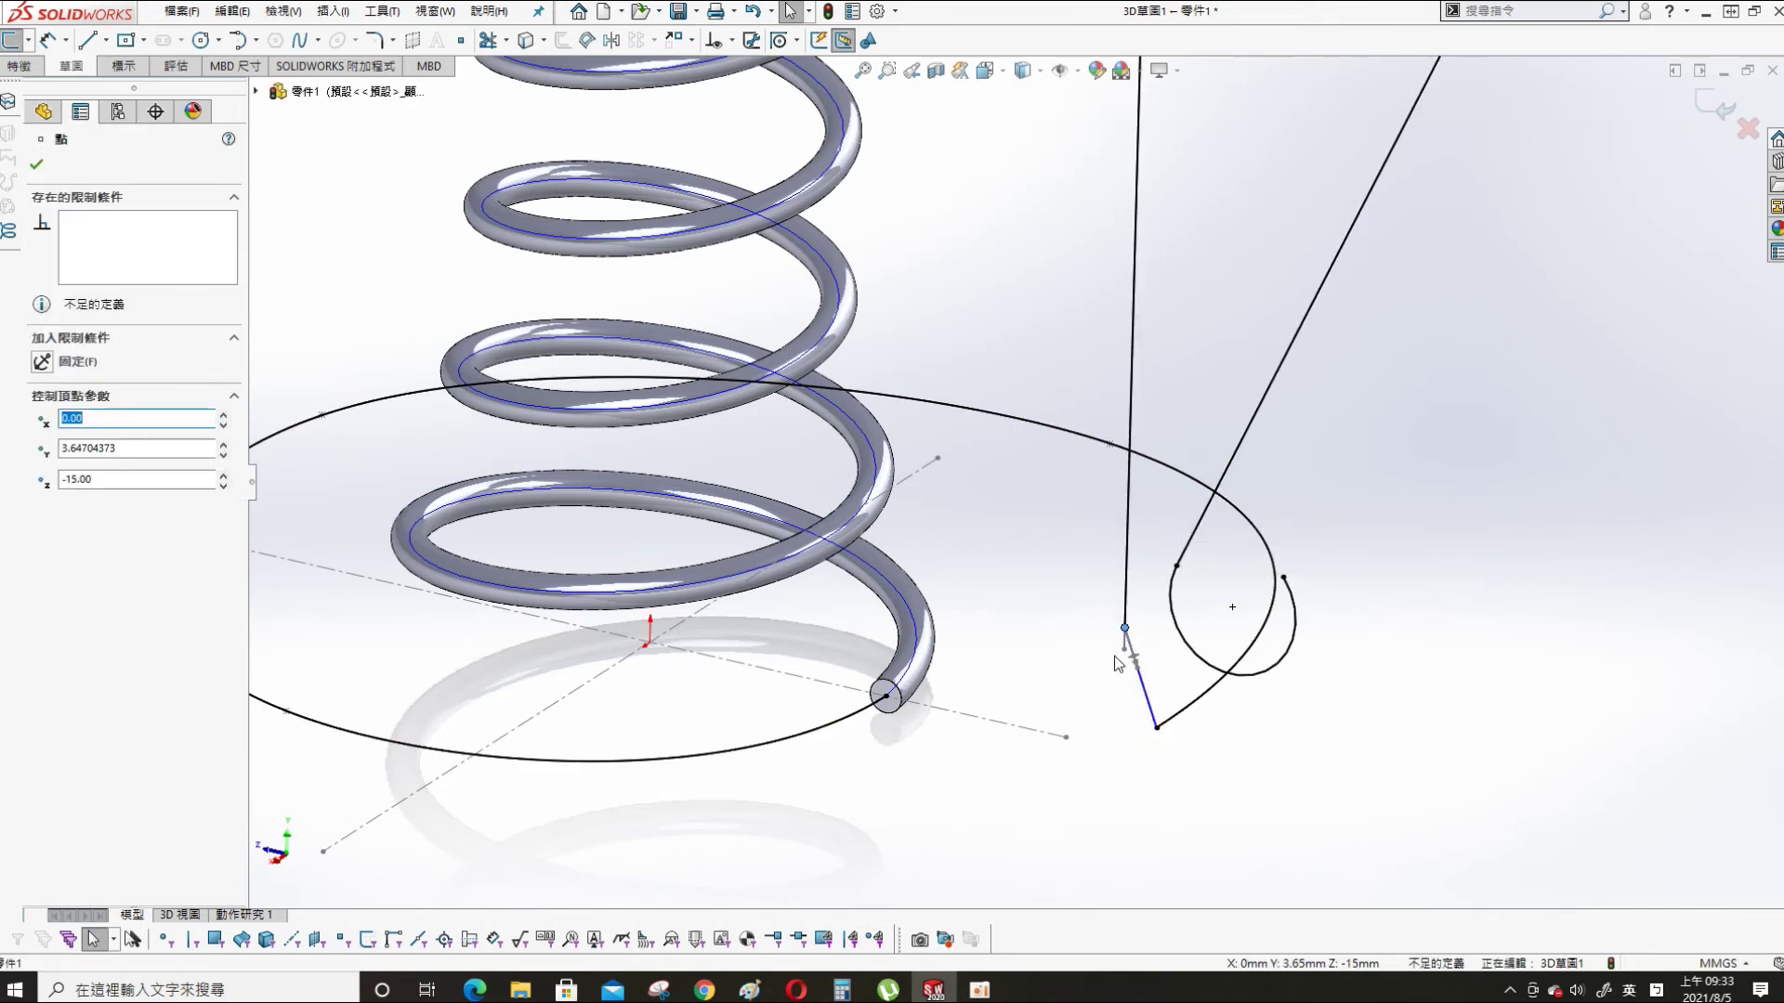
{"action": "left_click", "coordinate": [1124, 650], "text": "ctrl"}
{"action": "left_click", "coordinate": [42, 534]}
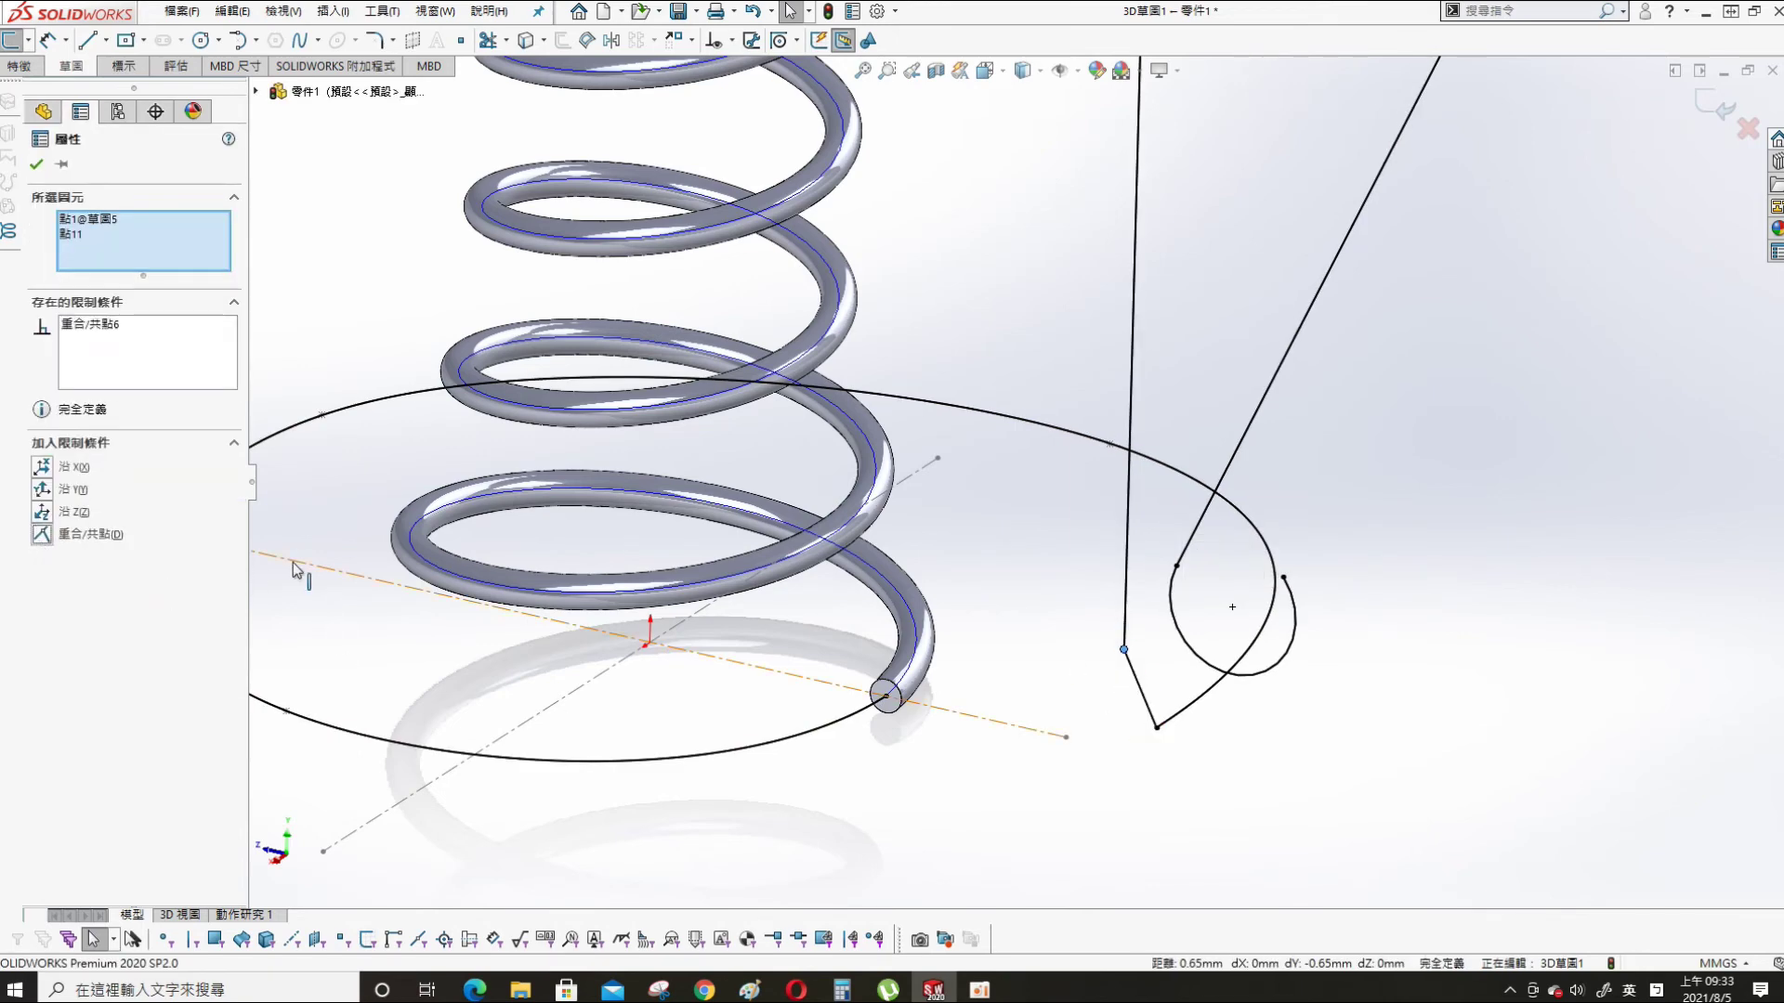
{"action": "left_click", "coordinate": [37, 165]}
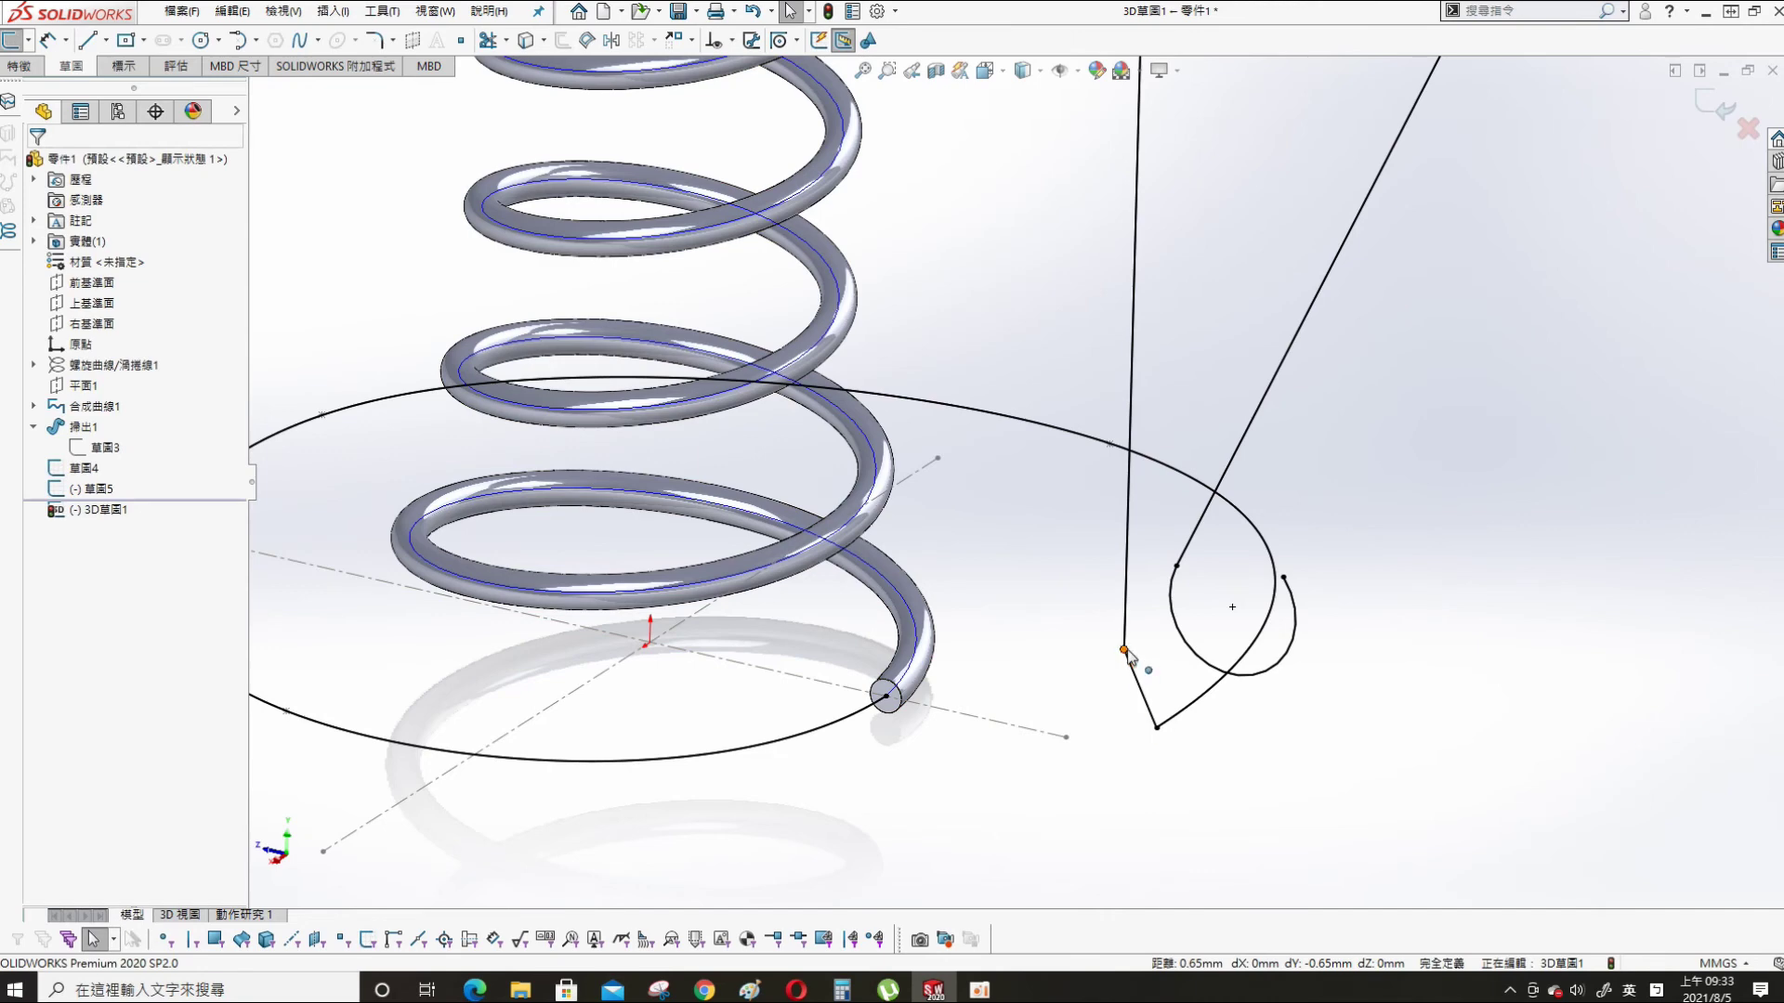
- Bend the connecting spline into a curve with the tangent handle at its upper end
{"action": "left_click", "coordinate": [1124, 650]}
{"action": "left_click", "coordinate": [1152, 703]}
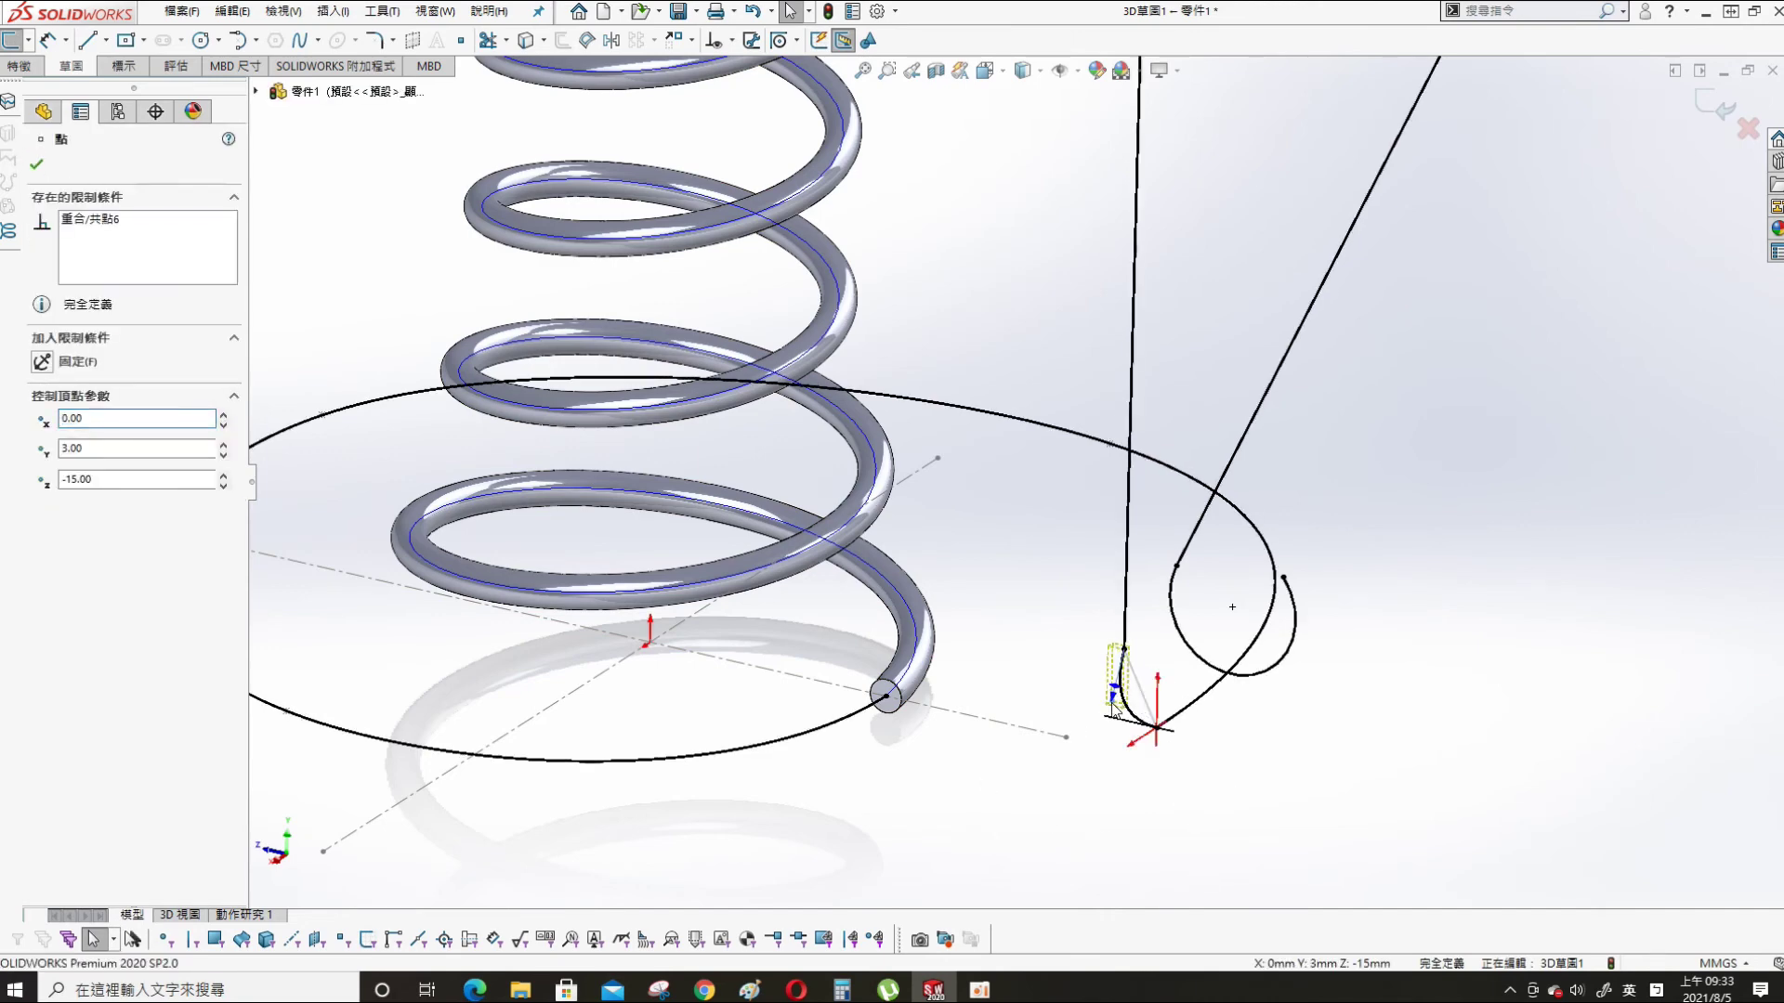
{"action": "left_click", "coordinate": [1117, 707]}
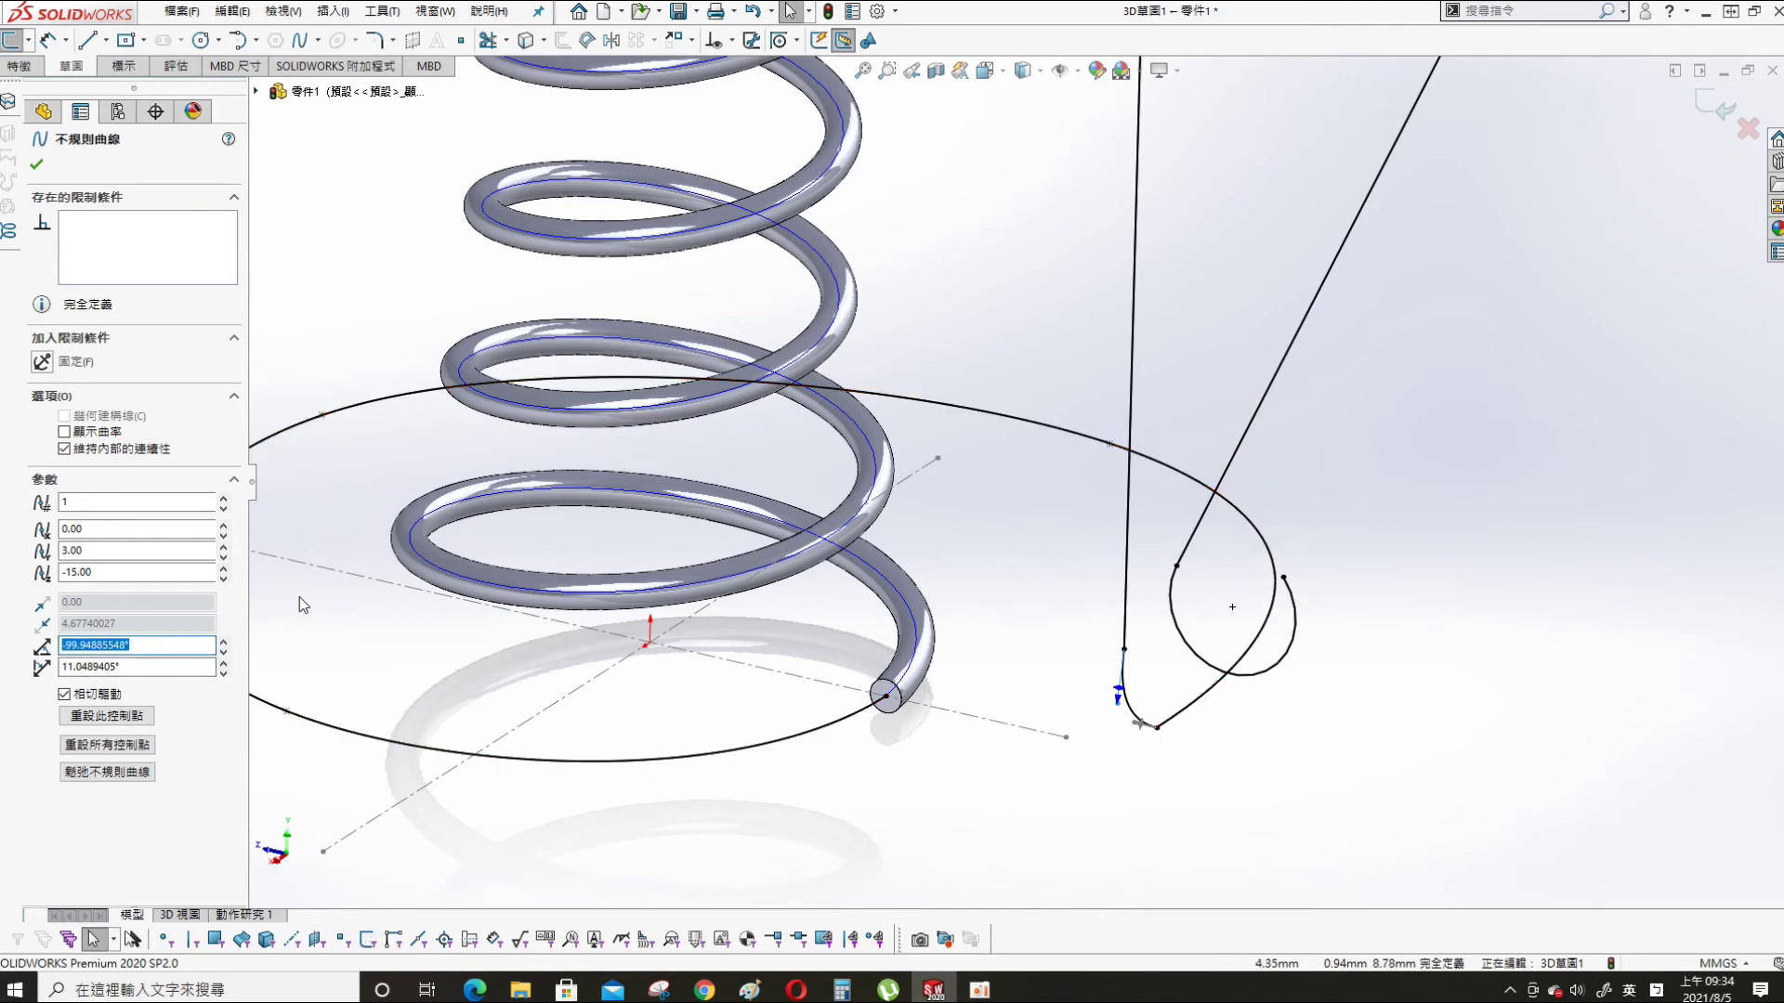
{"action": "middle_click_drag", "start_coordinate": [1513, 574], "coordinate": [1034, 718]}
{"action": "scroll", "coordinate": [1034, 718], "scroll_direction": "down", "scroll_amount": 5}
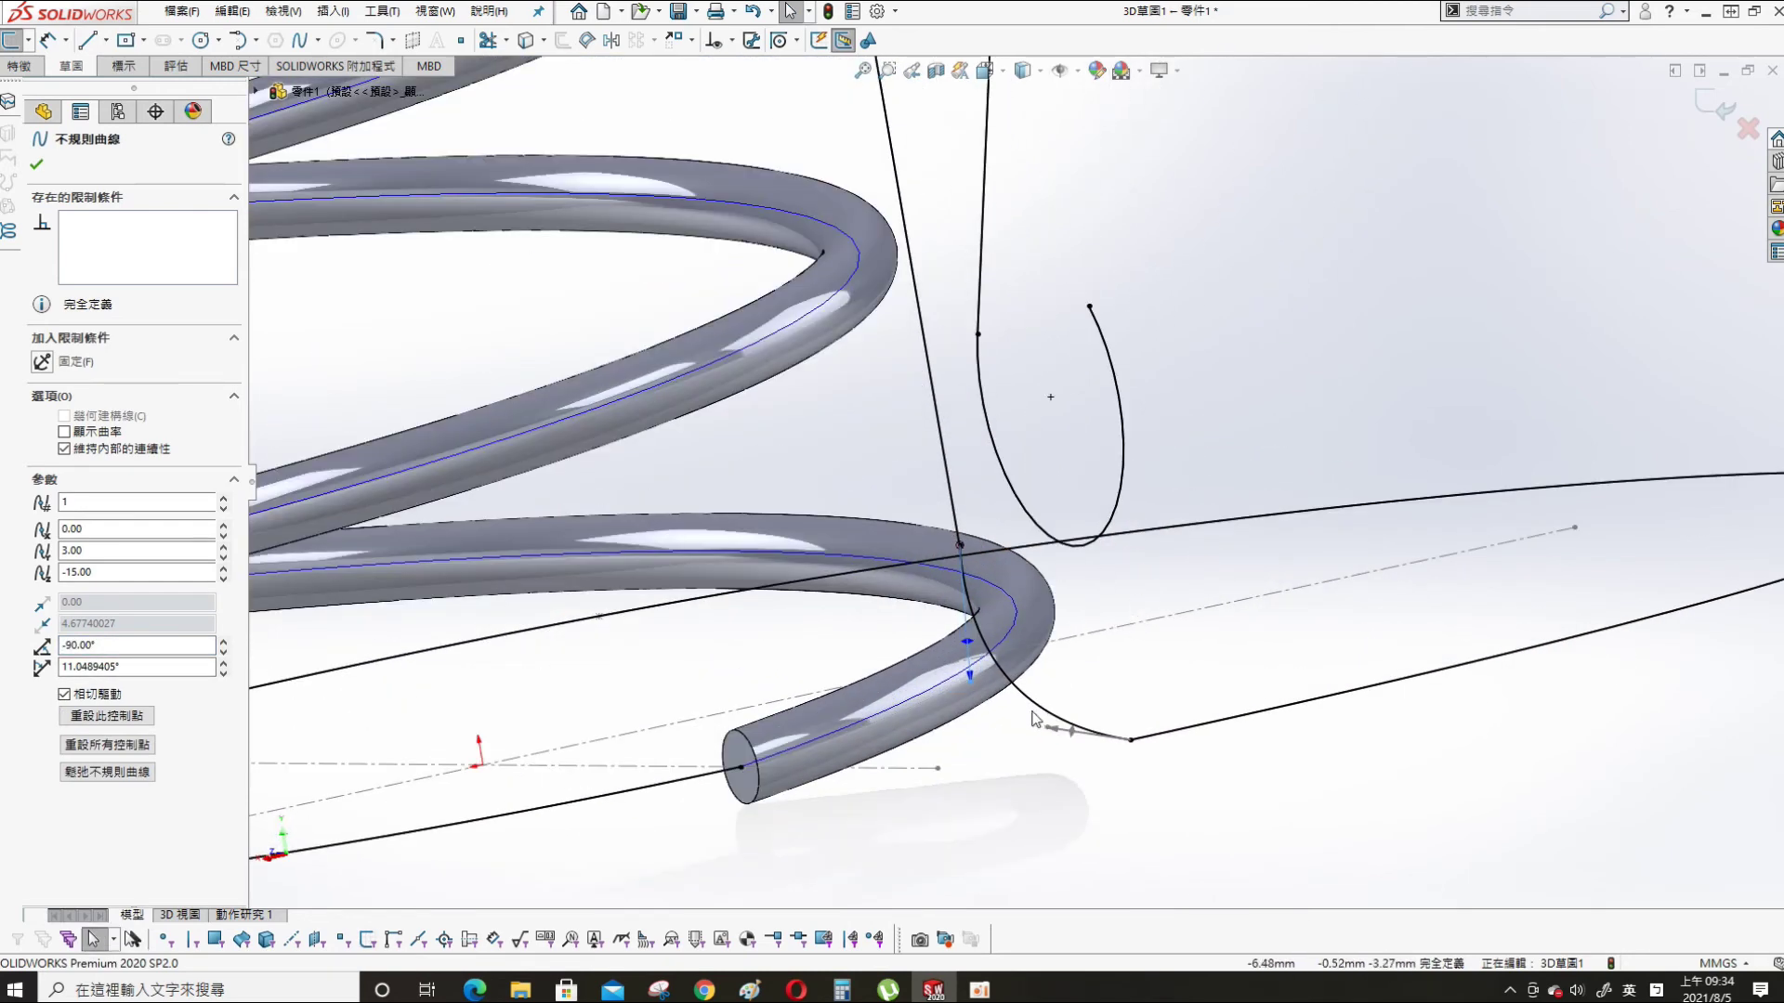
{"action": "key", "text": "Escape"}
- Make the connecting spline tangent to the hook's vertical line and to the base curve
{"action": "left_click", "coordinate": [1022, 703]}
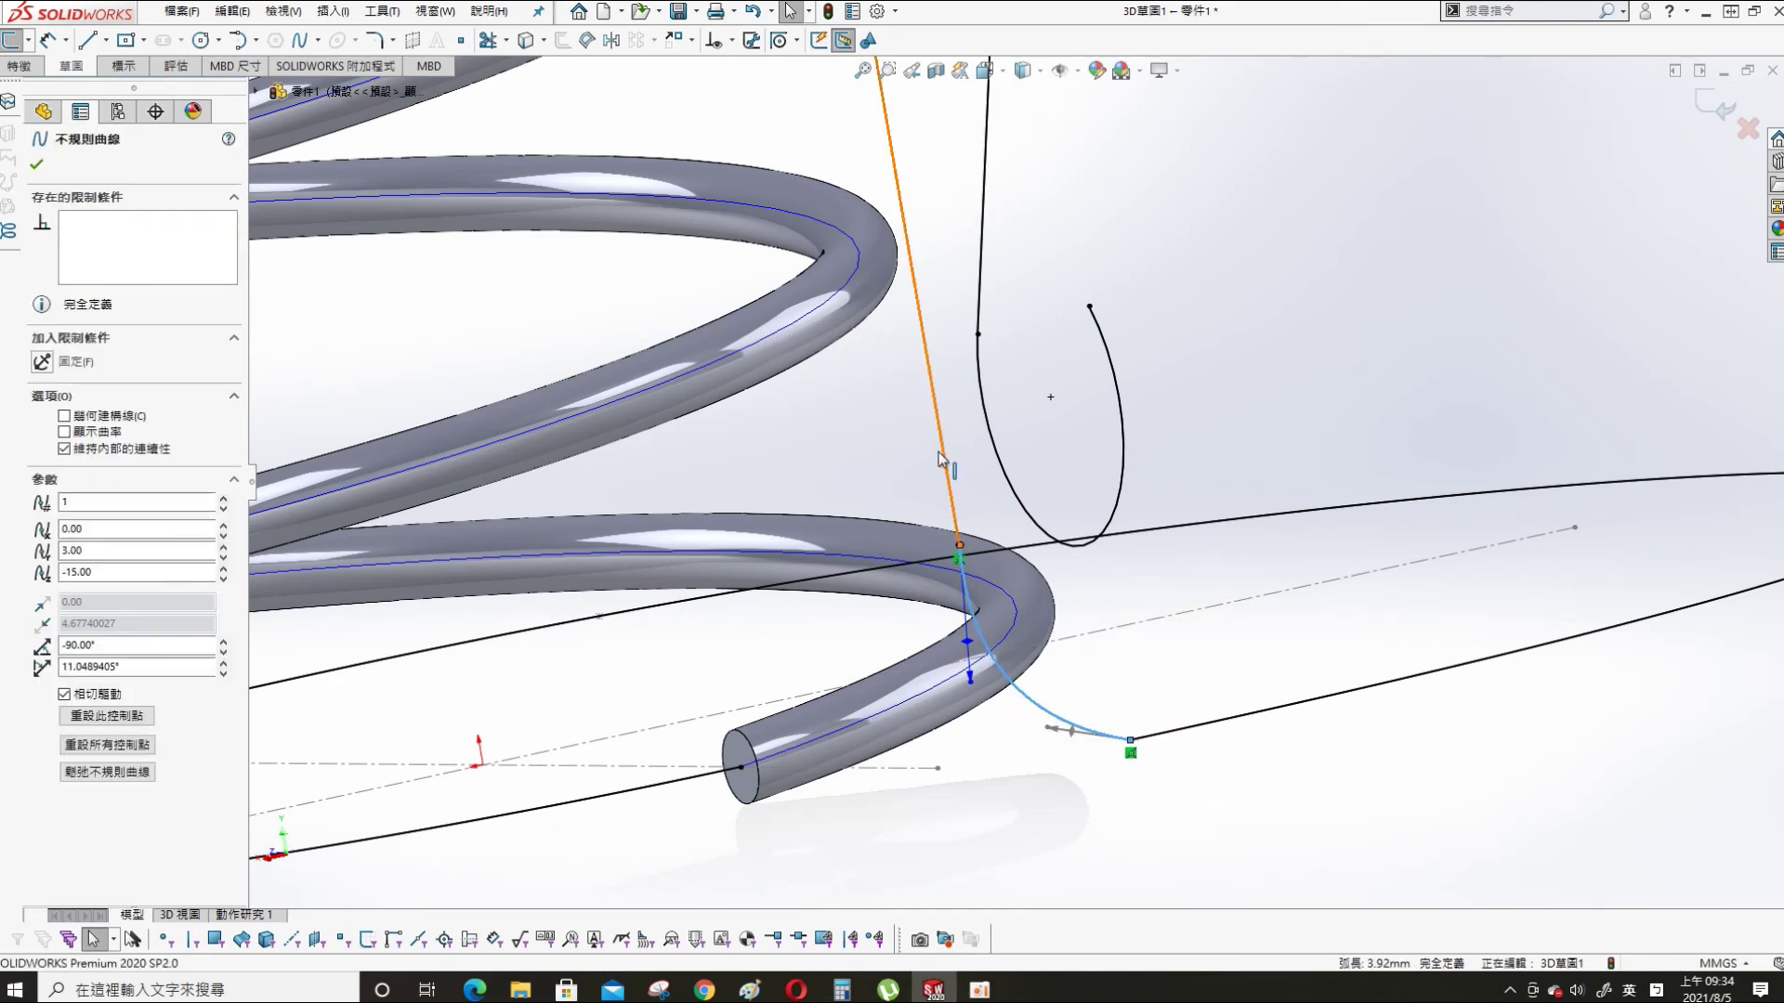
{"action": "left_click", "coordinate": [943, 459], "text": "ctrl"}
{"action": "left_click", "coordinate": [69, 468]}
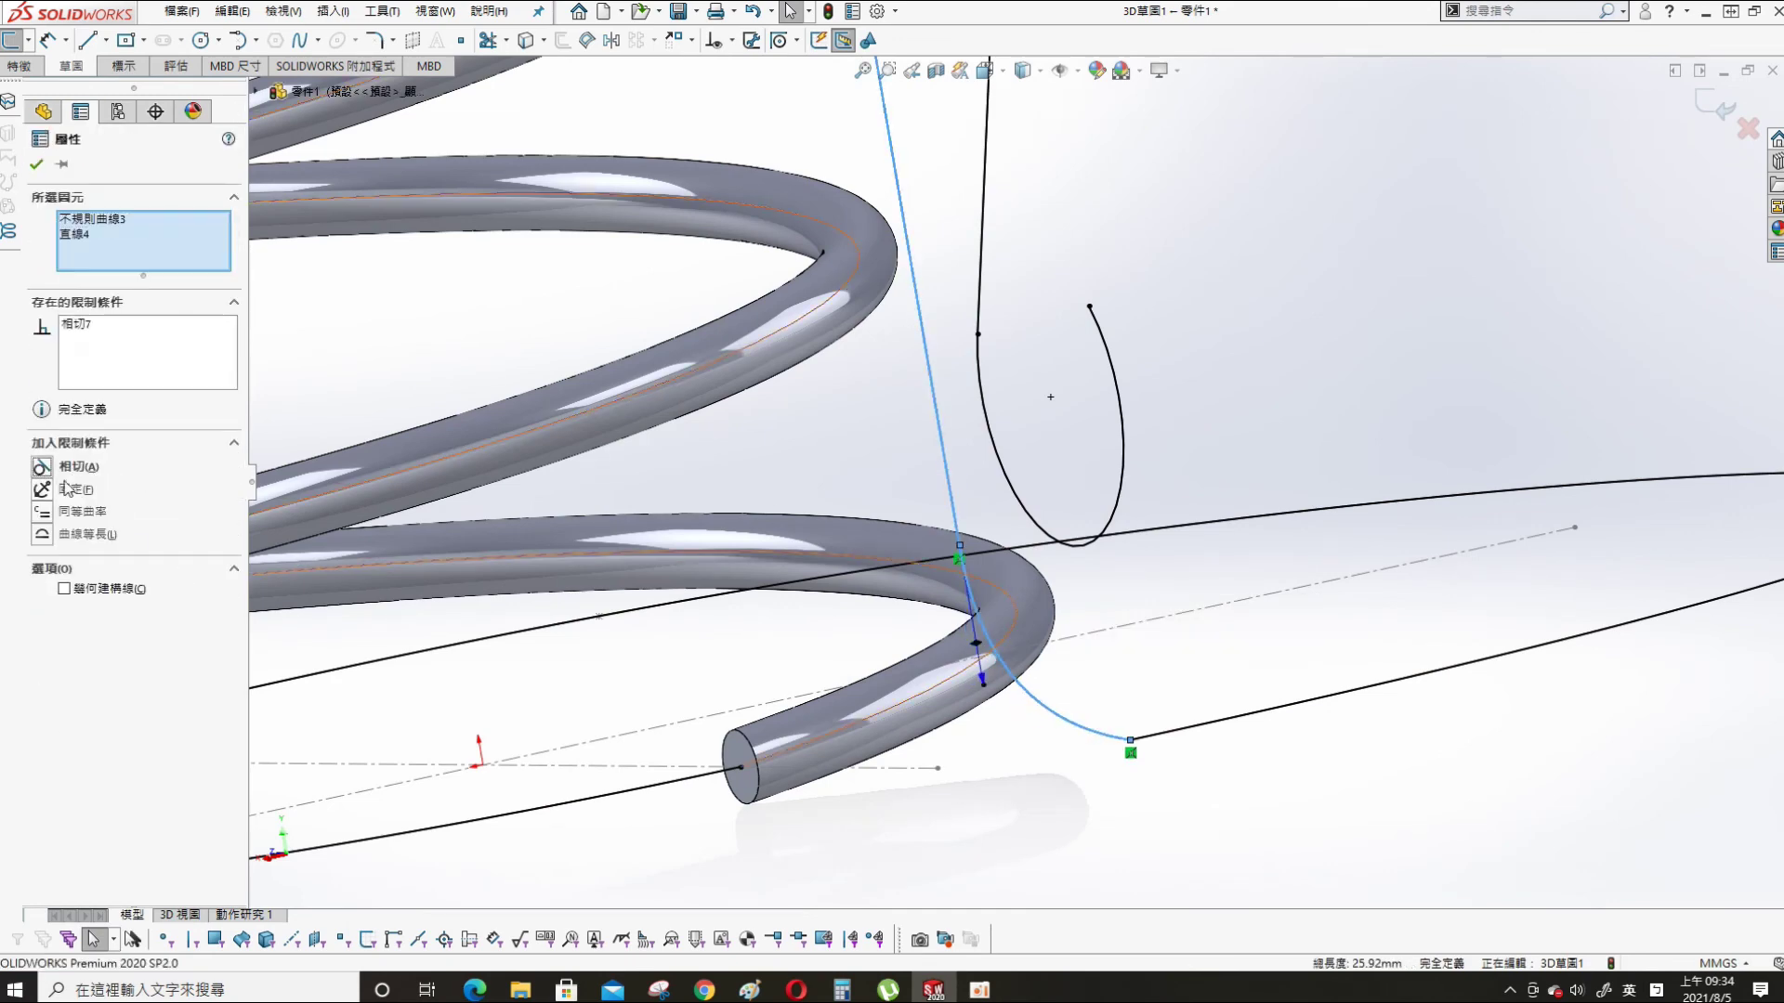
{"action": "key", "text": "Escape"}
{"action": "left_click", "coordinate": [1127, 744]}
{"action": "left_click", "coordinate": [1081, 732], "text": "ctrl"}
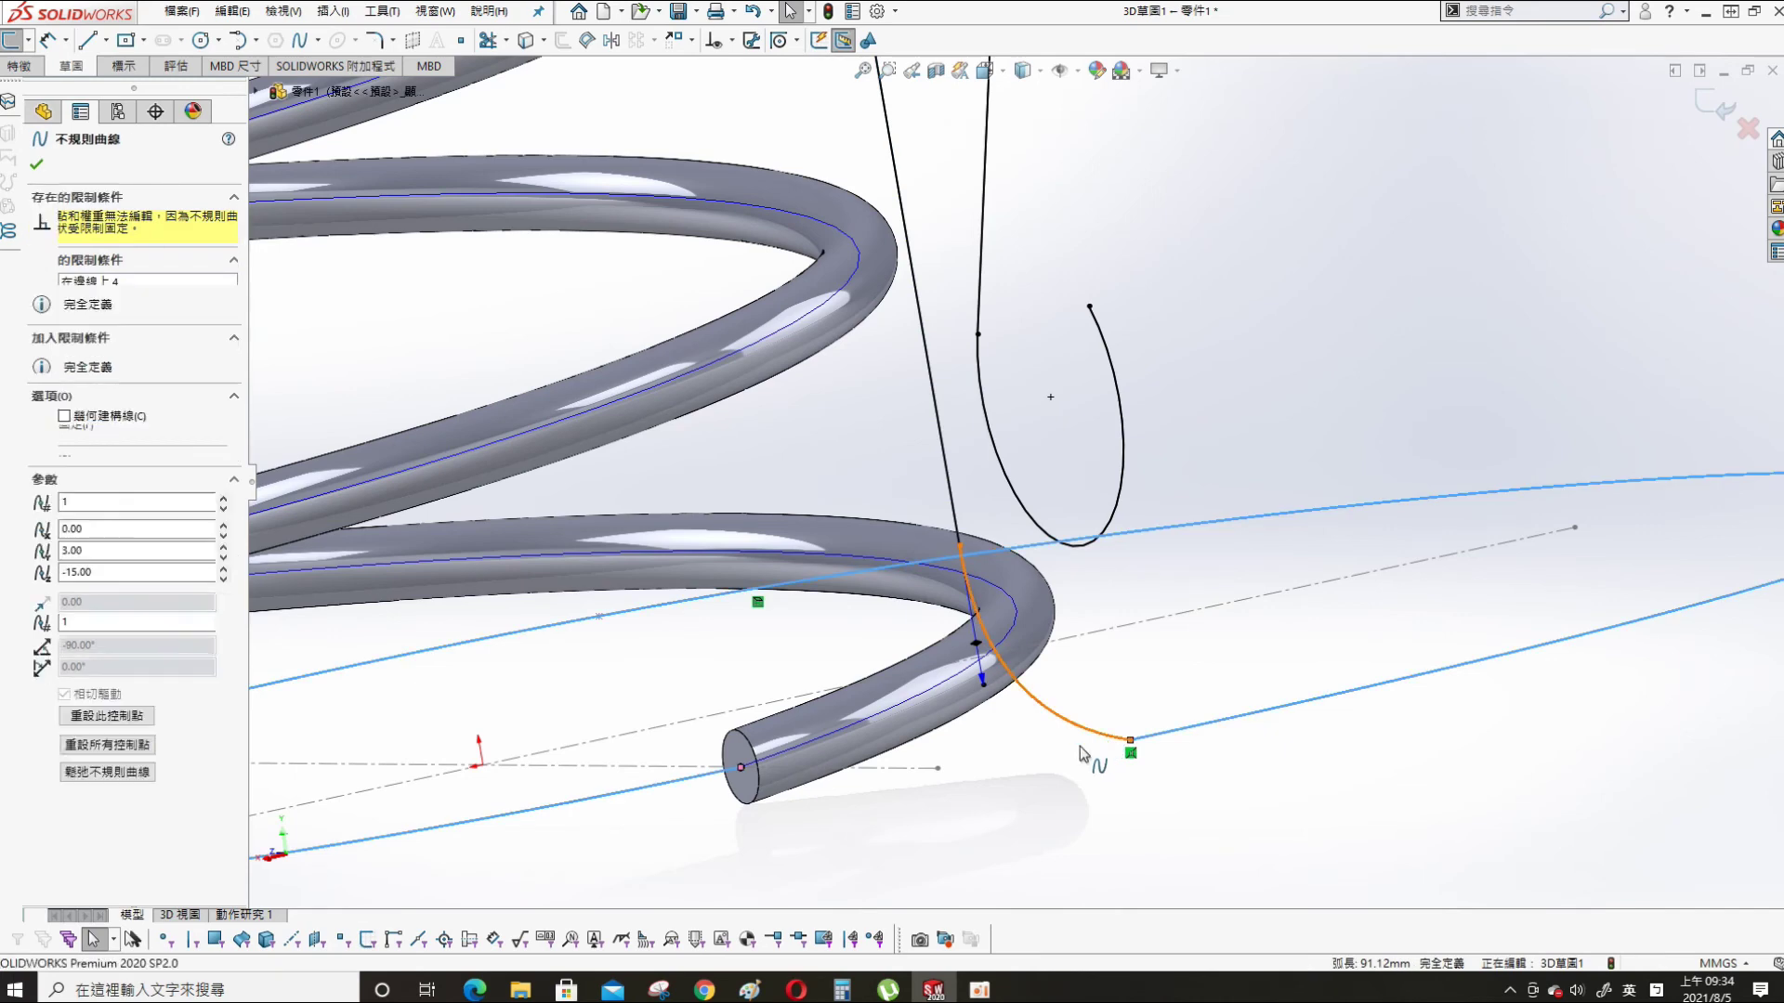
{"action": "left_click", "coordinate": [68, 469]}
{"action": "left_click", "coordinate": [1066, 860]}
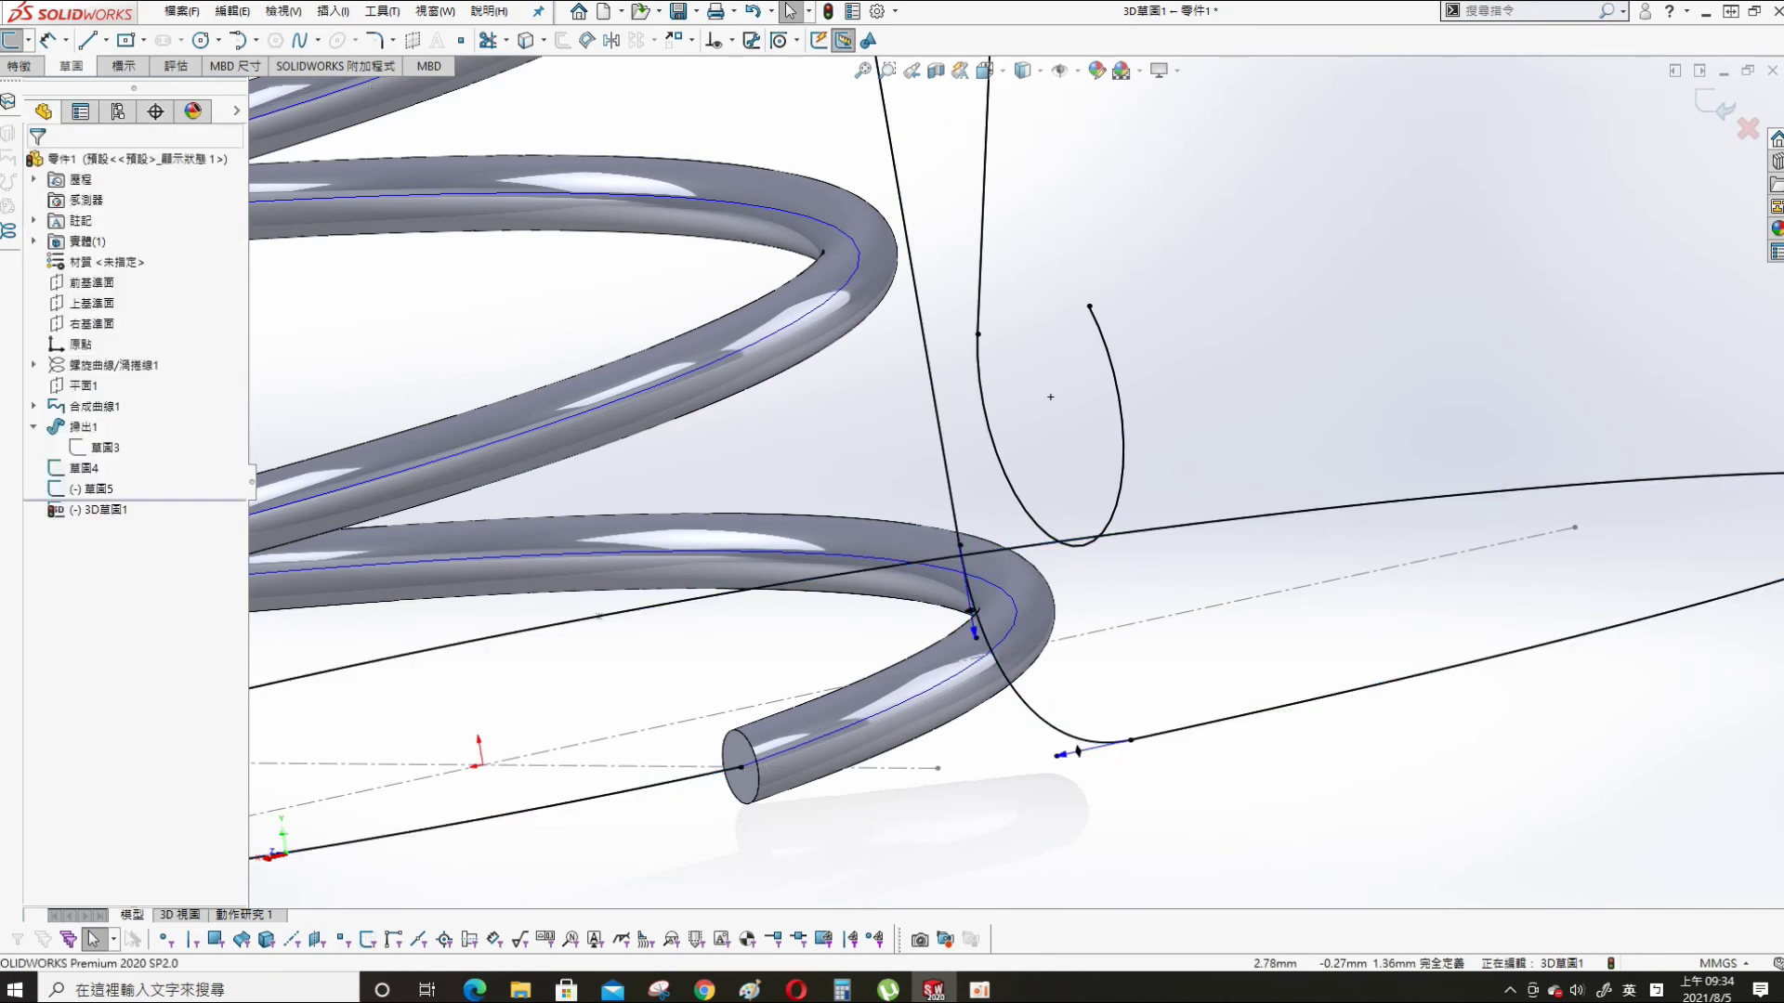
- Finish the 3D sketch that joins the base curve and the hook
{"action": "left_click", "coordinate": [704, 990]}
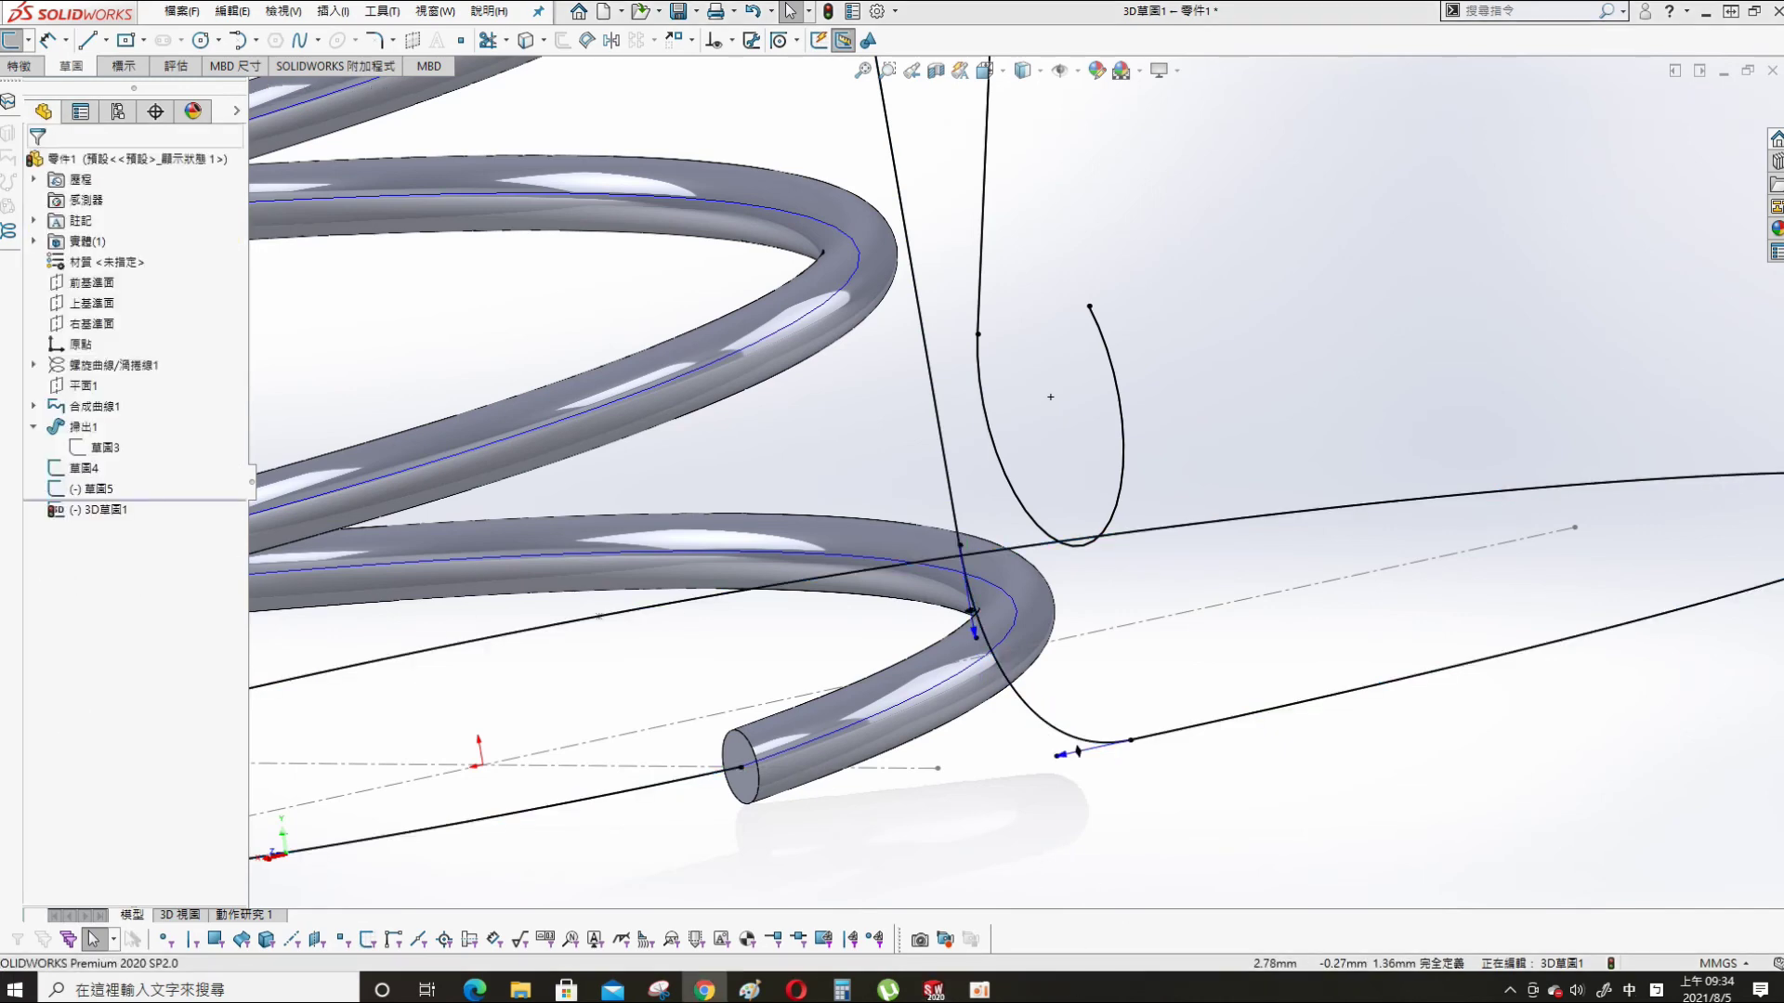
{"action": "left_click", "coordinate": [1034, 850]}
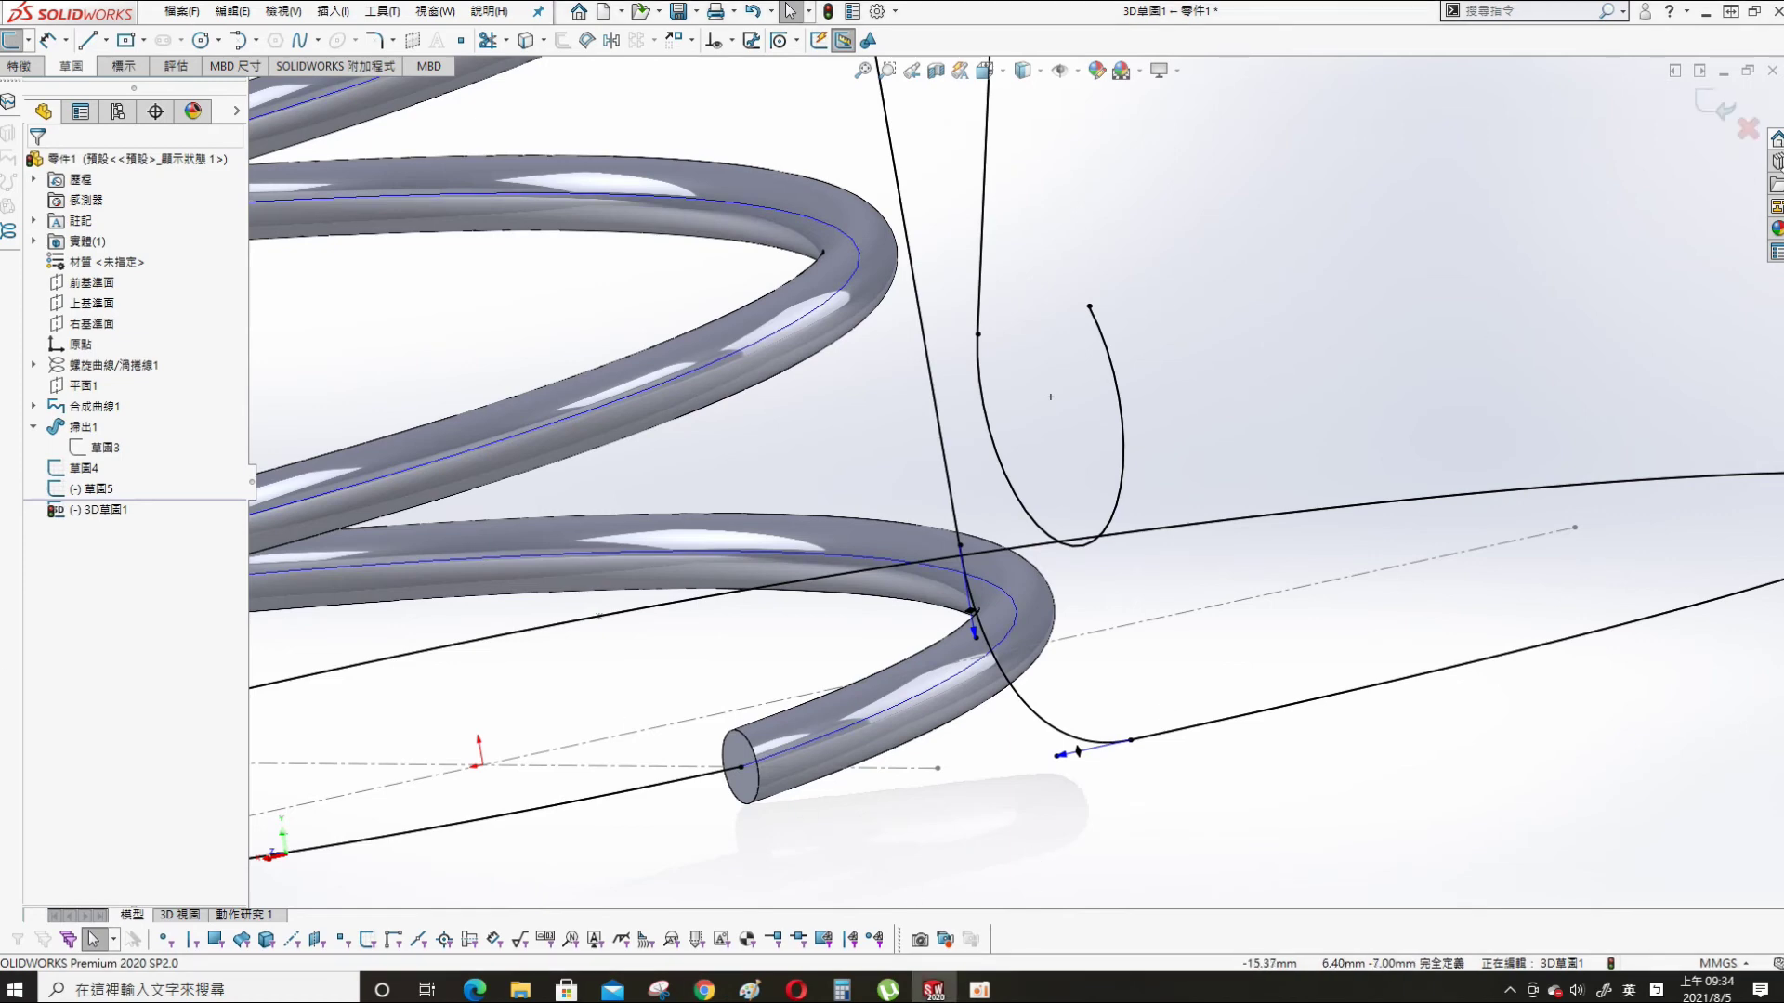
{"action": "left_click", "coordinate": [1706, 124]}
- Sweep the circular profile 草圖3 along the path 3D草圖1 to form the base and hook wire
{"action": "scroll", "coordinate": [1273, 402], "scroll_direction": "up", "scroll_amount": 8}
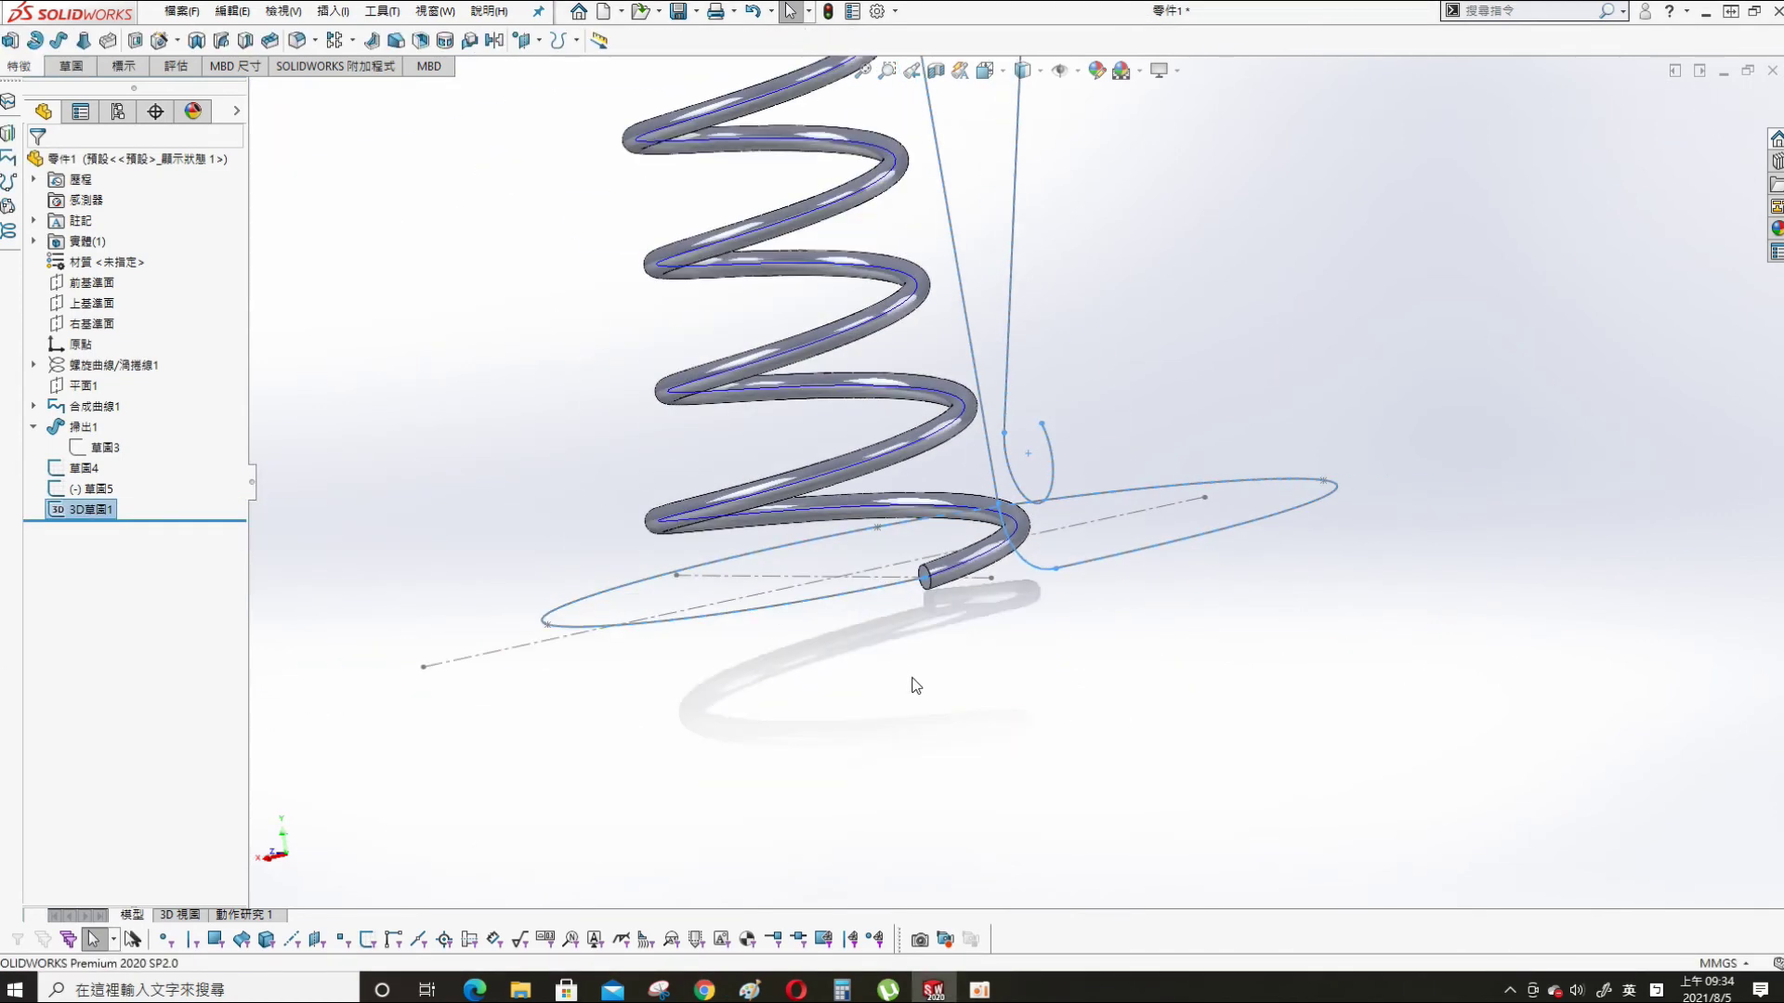
{"action": "middle_click_drag", "start_coordinate": [831, 656], "coordinate": [390, 464]}
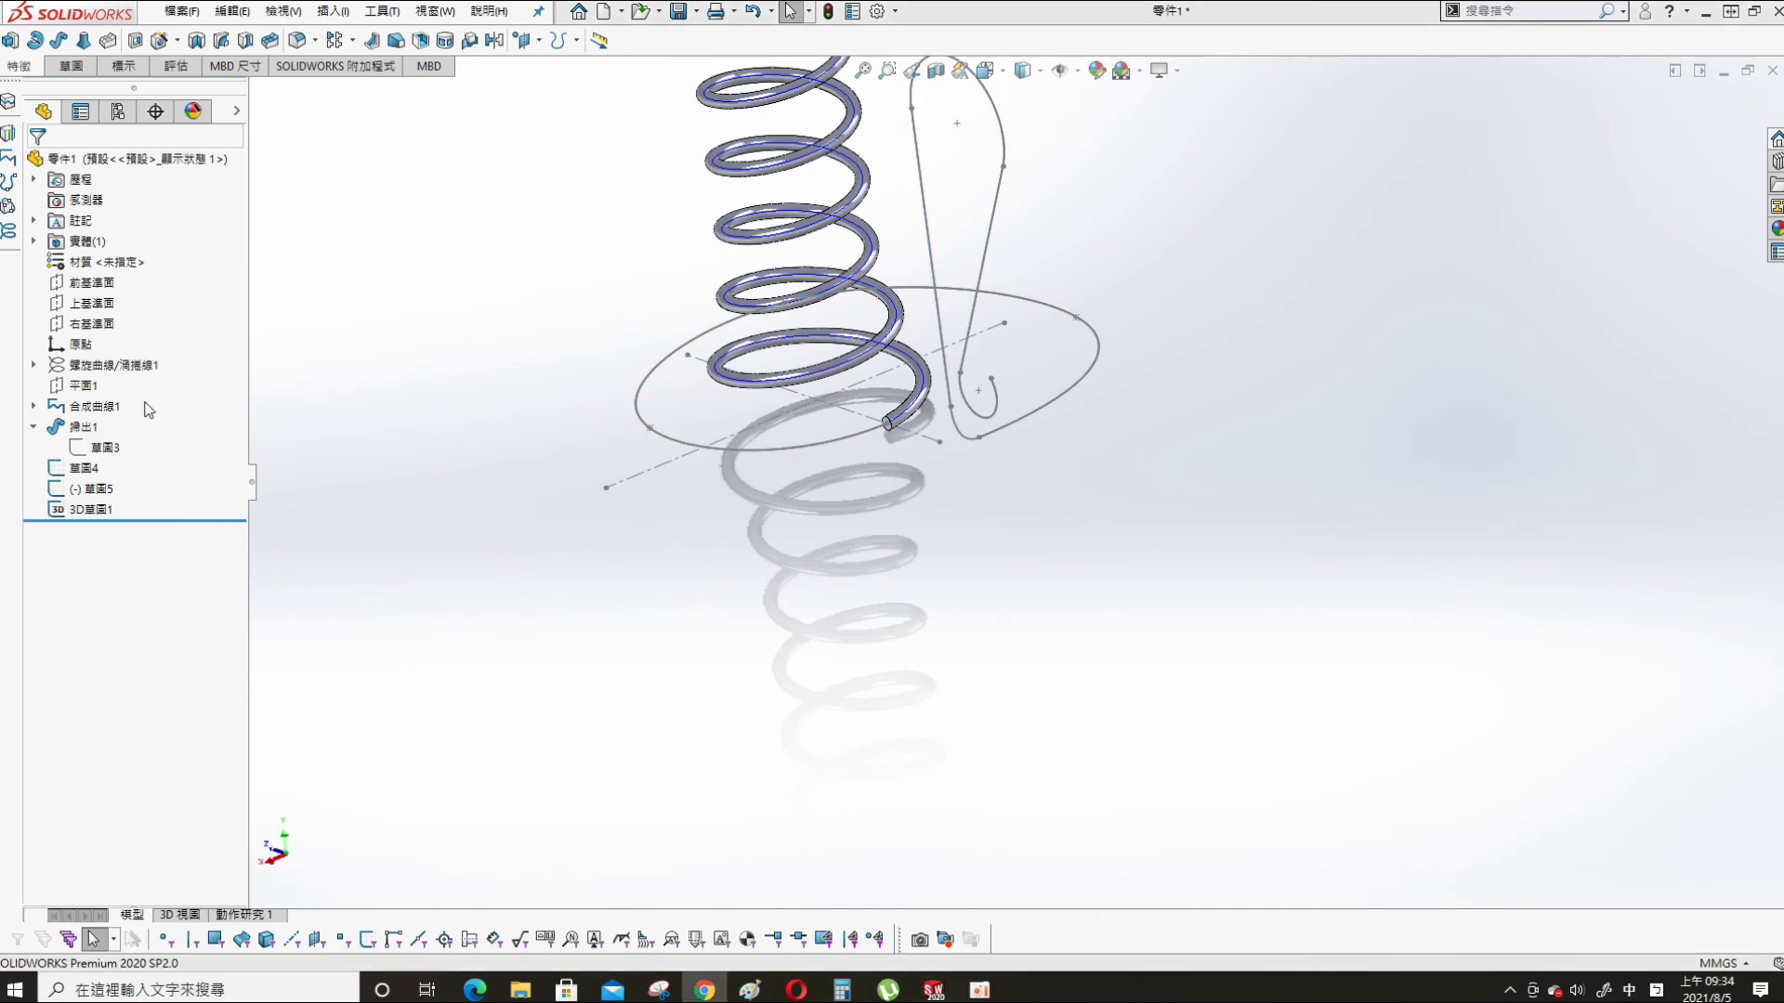
{"action": "left_click", "coordinate": [331, 11]}
{"action": "mouse_move", "coordinate": [347, 46]}
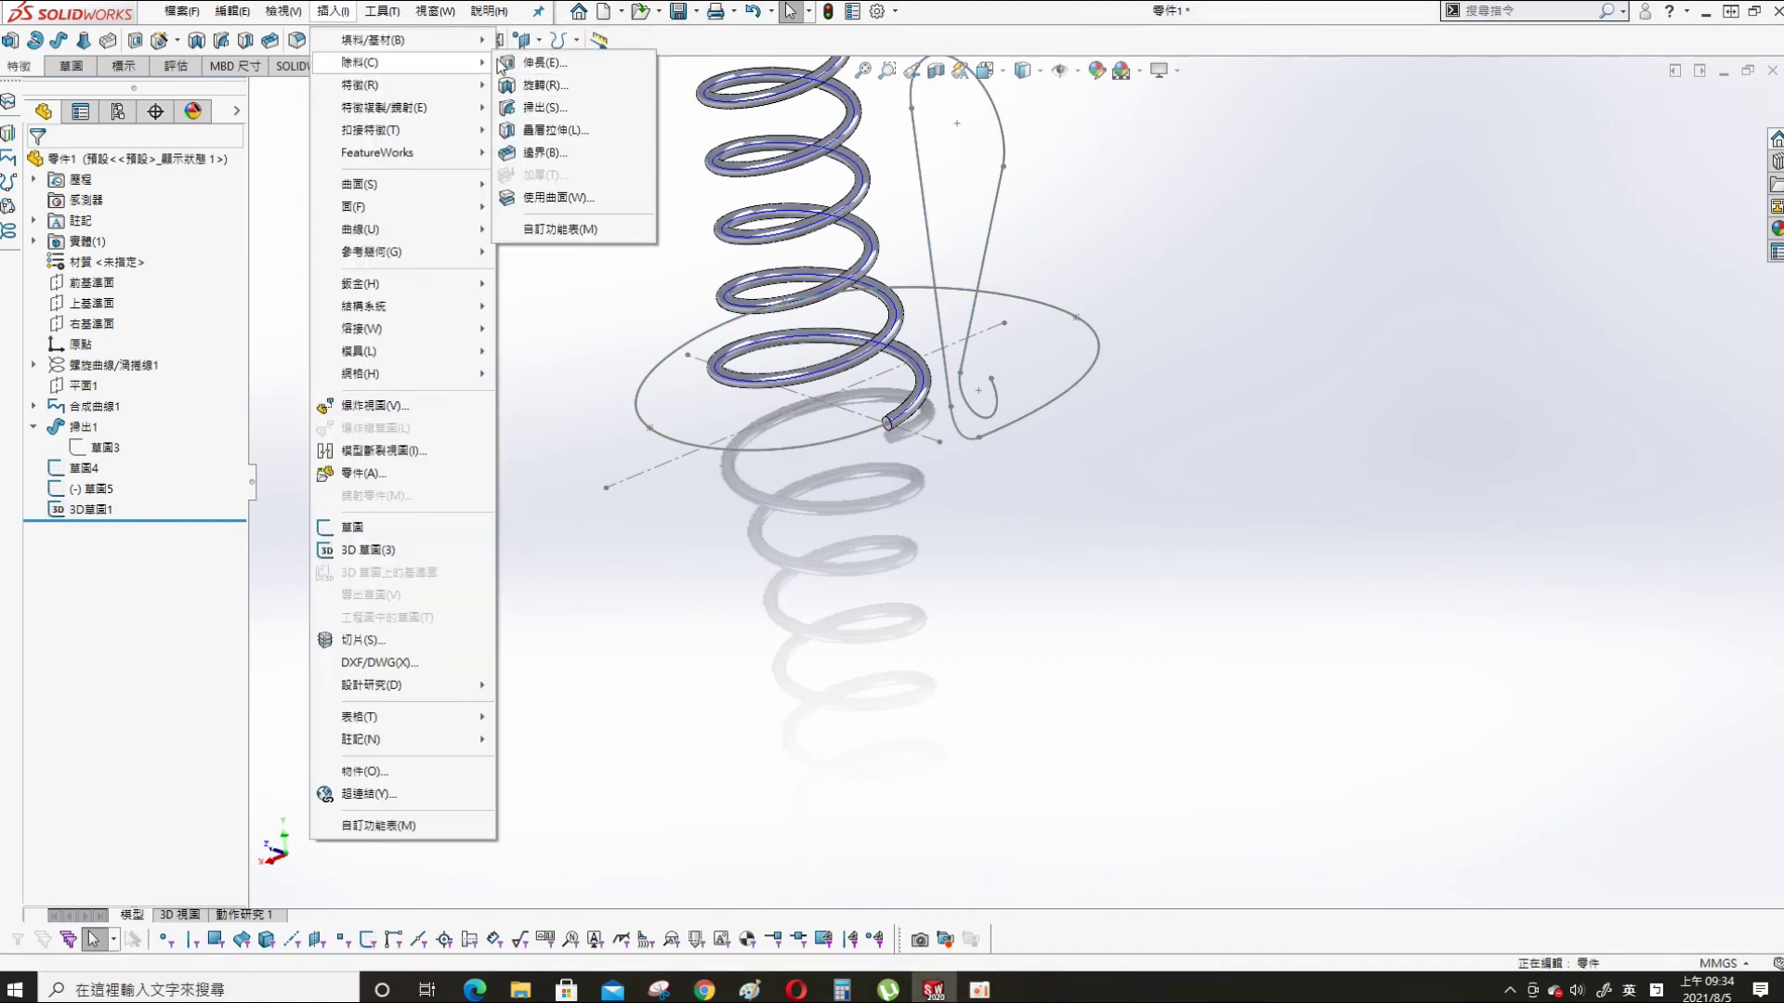
{"action": "left_click", "coordinate": [544, 84]}
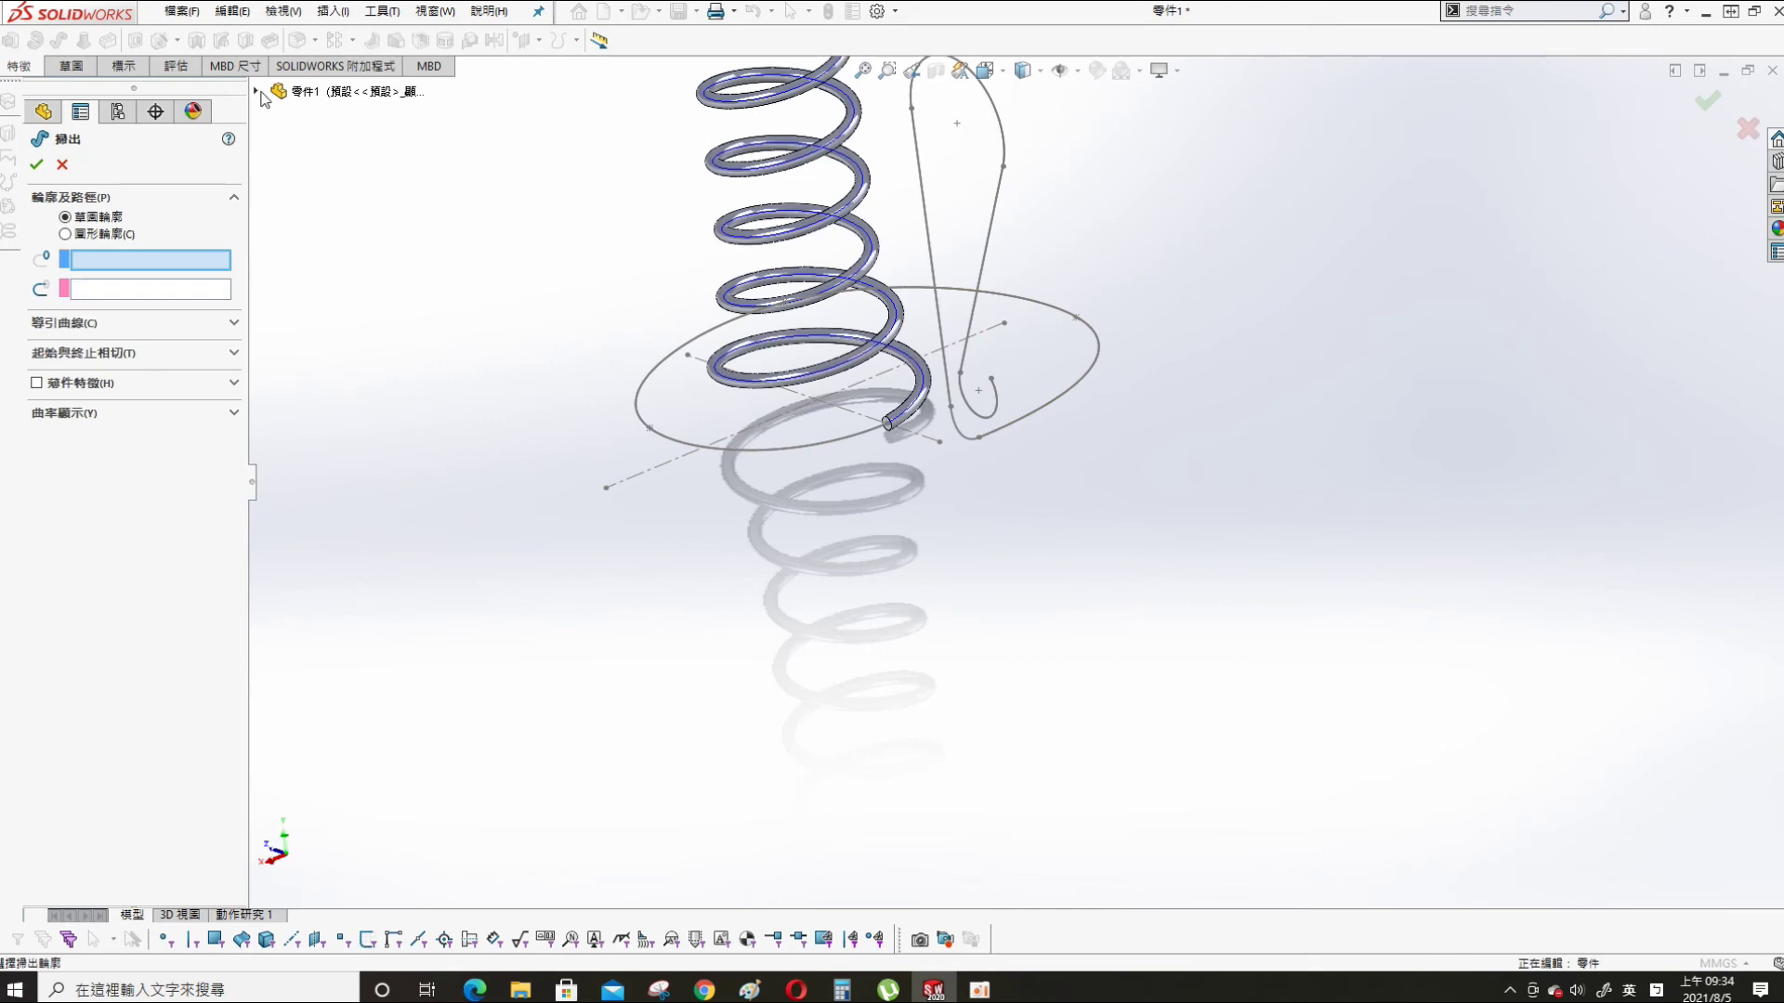
{"action": "left_click", "coordinate": [256, 91]}
{"action": "left_click", "coordinate": [346, 383]}
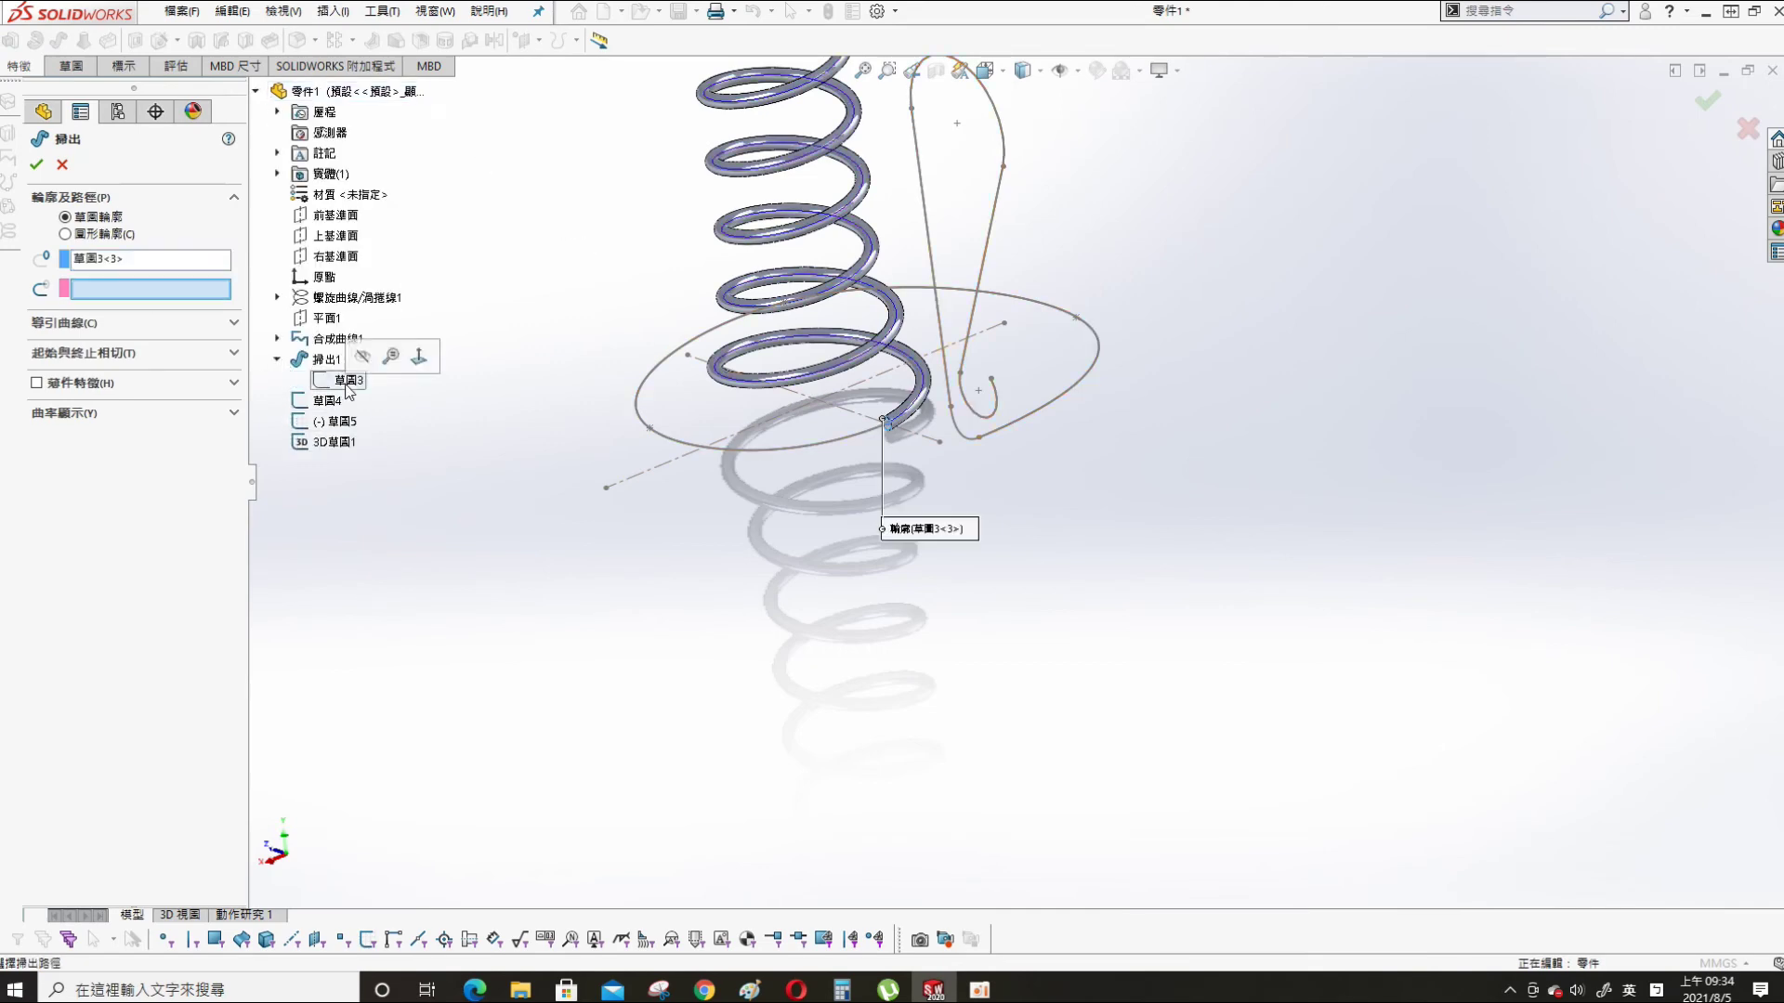
{"action": "left_click", "coordinate": [313, 445]}
{"action": "left_click", "coordinate": [38, 166]}
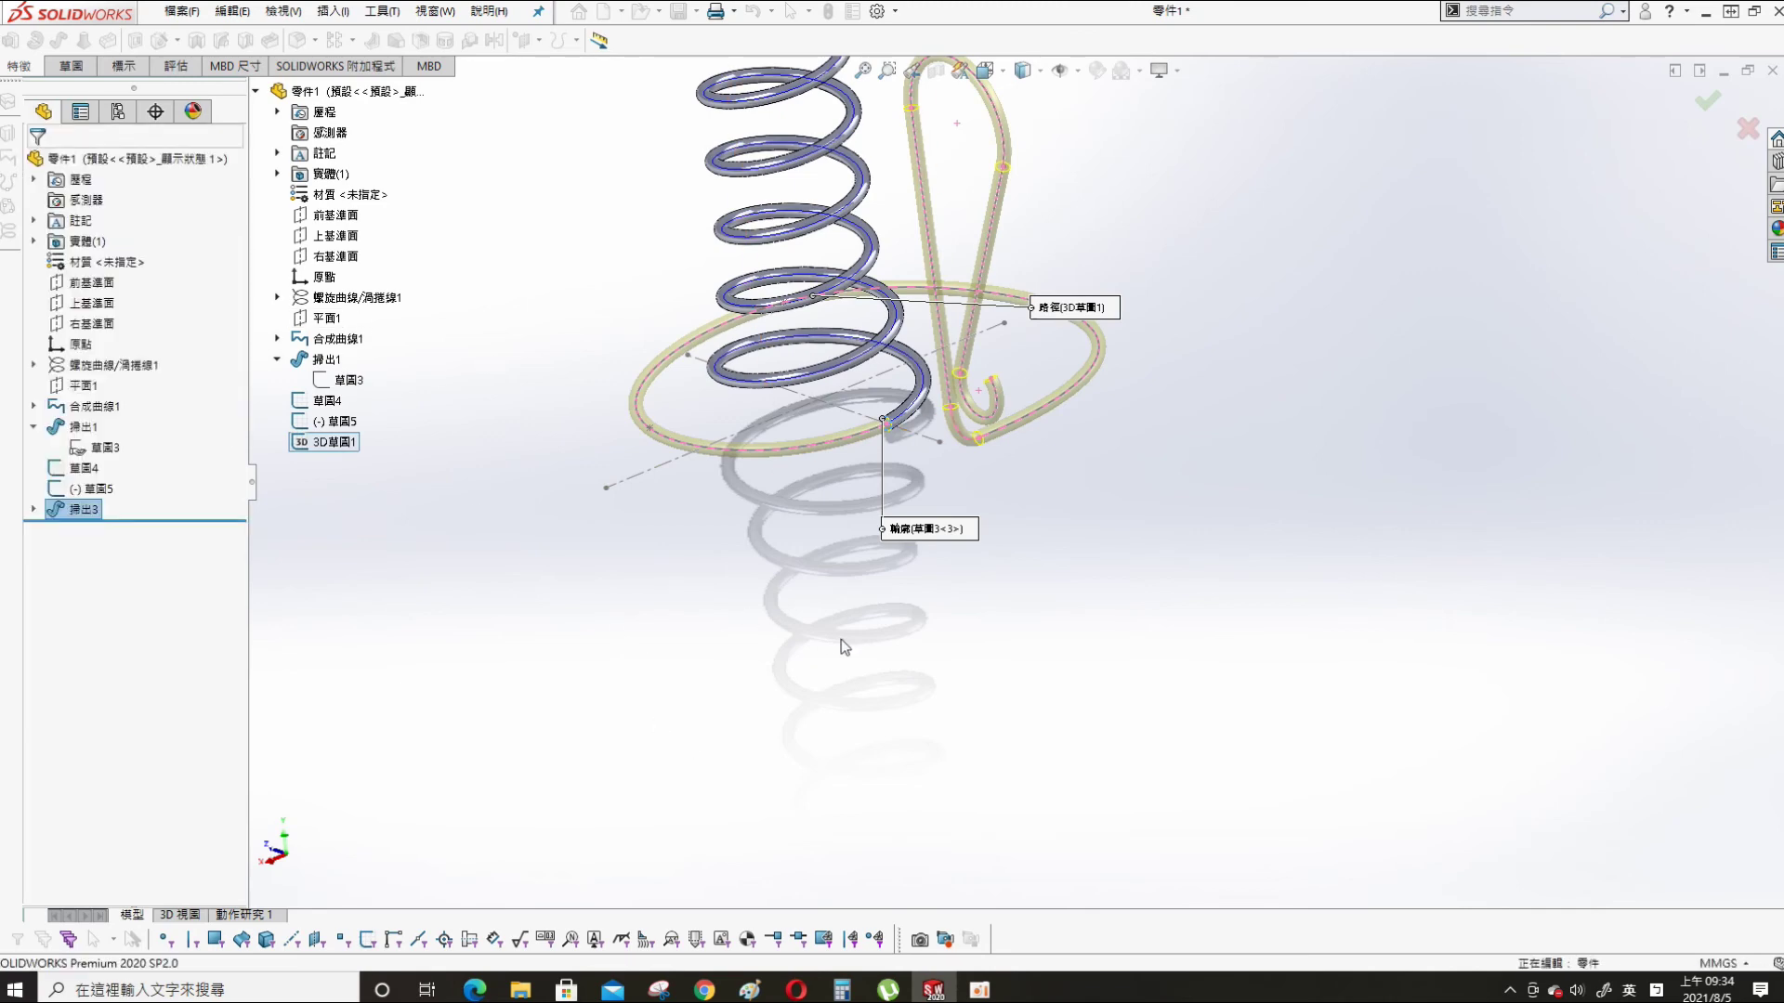
{"action": "key", "text": "alt+Tab"}
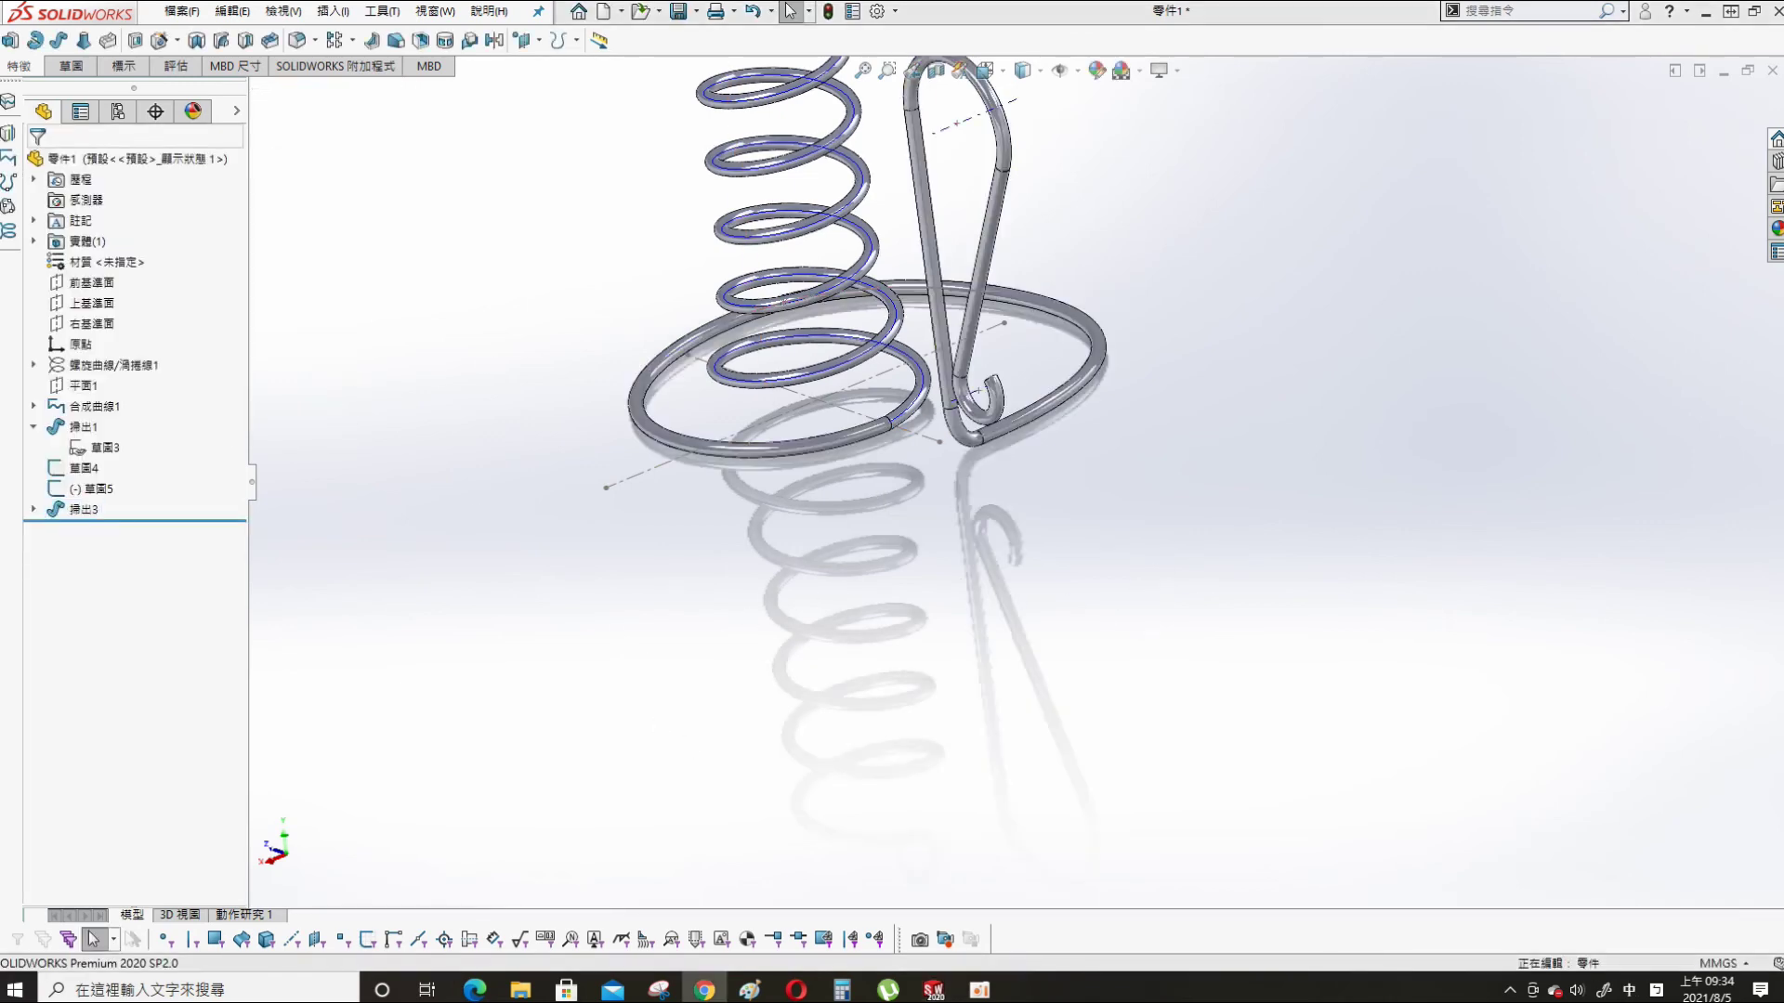
- Start a Dome on the end face of the hook's small curl with a distance of 0.60 mm
{"action": "scroll", "coordinate": [1006, 398], "scroll_direction": "down", "scroll_amount": 4}
{"action": "scroll", "coordinate": [1020, 502], "scroll_direction": "up", "scroll_amount": 5}
{"action": "scroll", "coordinate": [970, 251], "scroll_direction": "down", "scroll_amount": 2}
{"action": "middle_click_drag", "start_coordinate": [814, 200], "coordinate": [827, 152]}
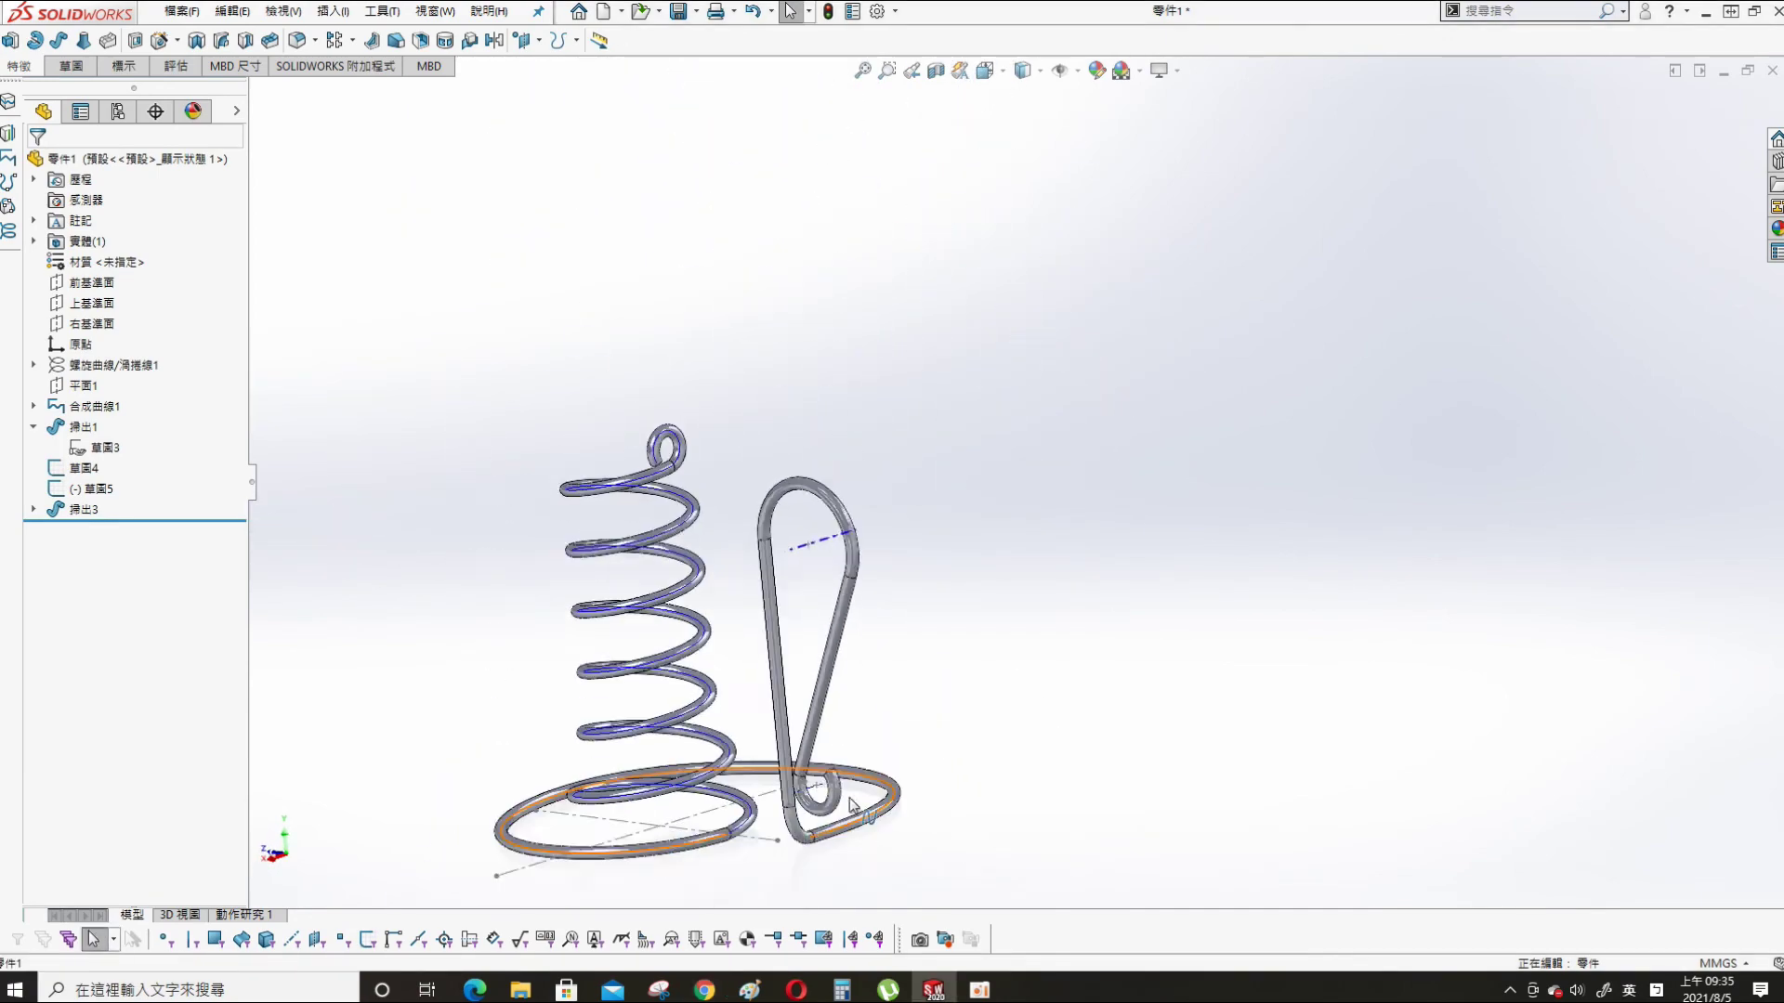
{"action": "scroll", "coordinate": [841, 725], "scroll_direction": "down", "scroll_amount": 5}
{"action": "key", "text": "f"}
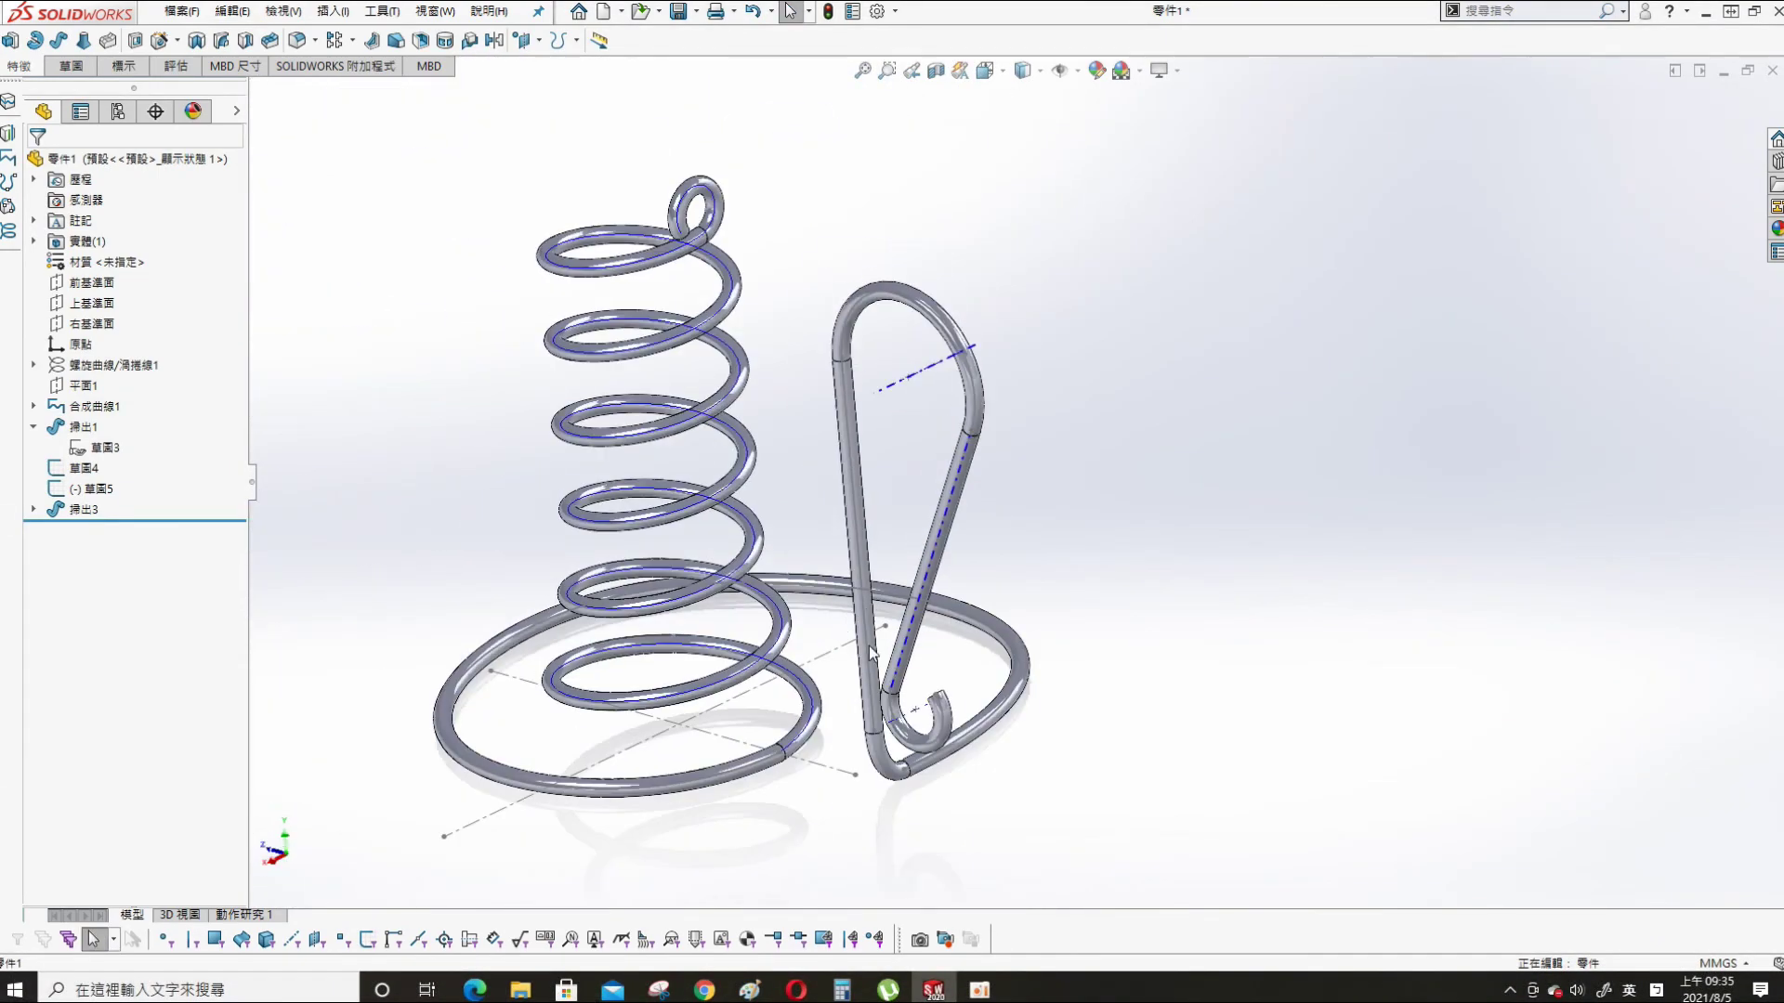
{"action": "left_click", "coordinate": [332, 11]}
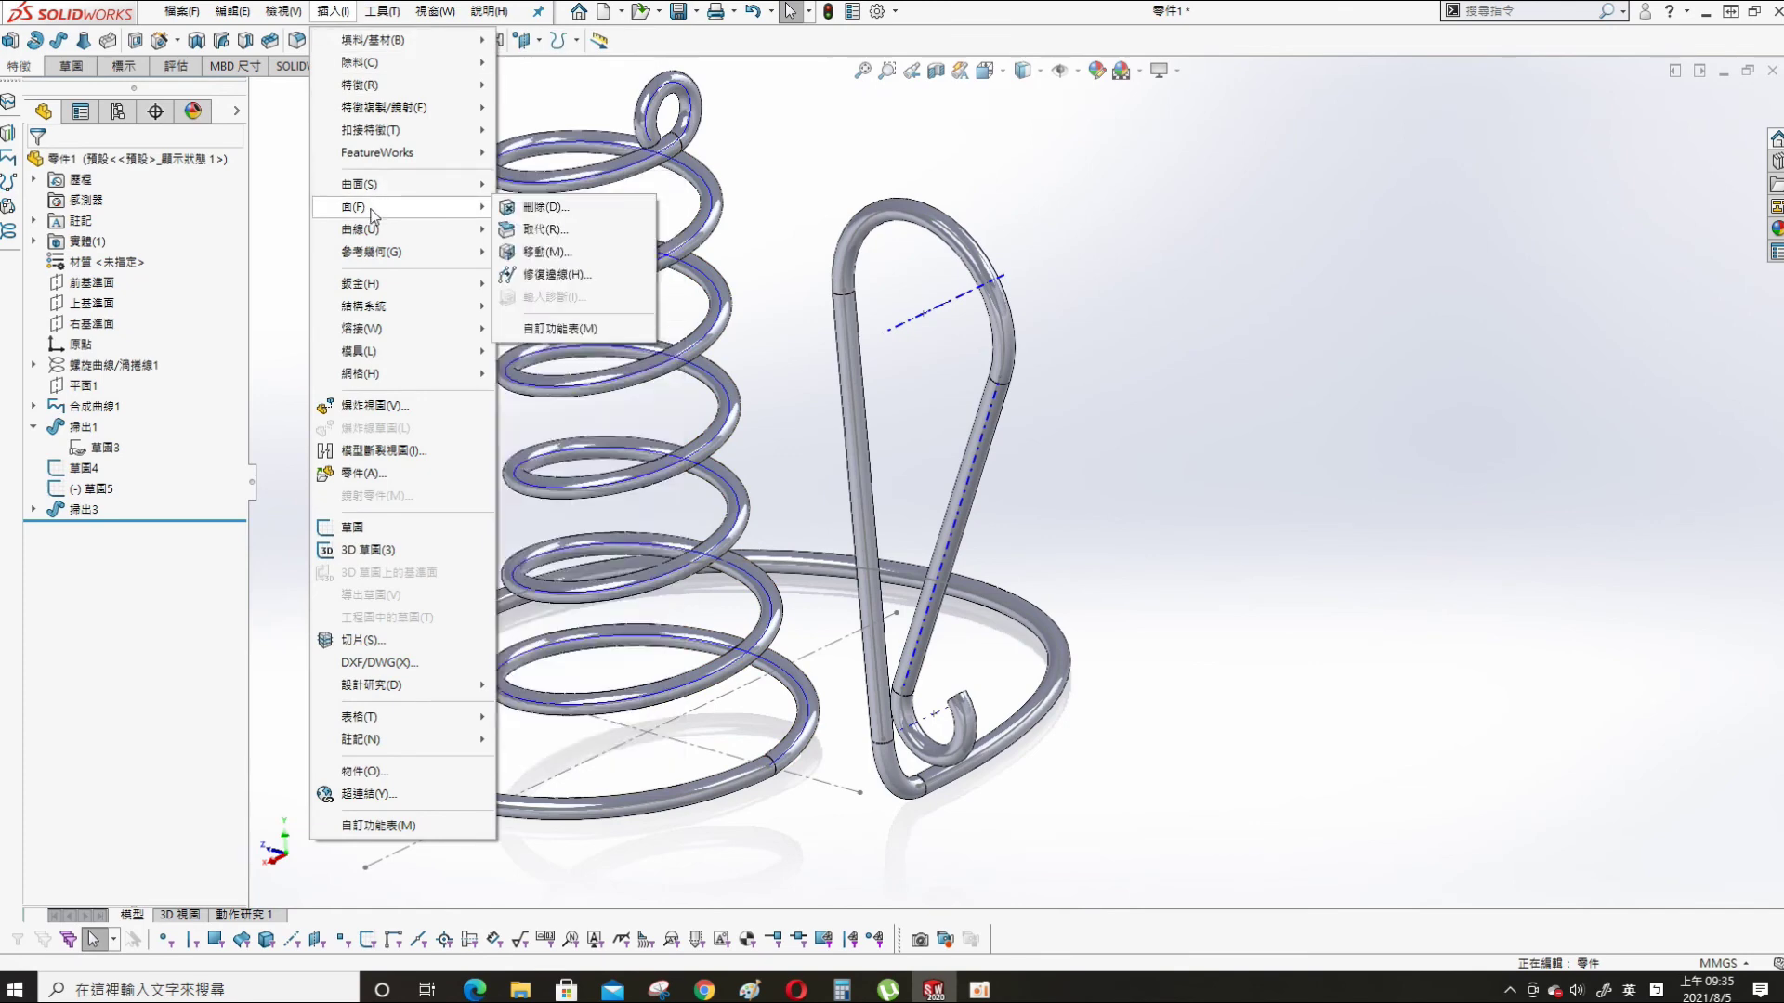
{"action": "mouse_move", "coordinate": [377, 88]}
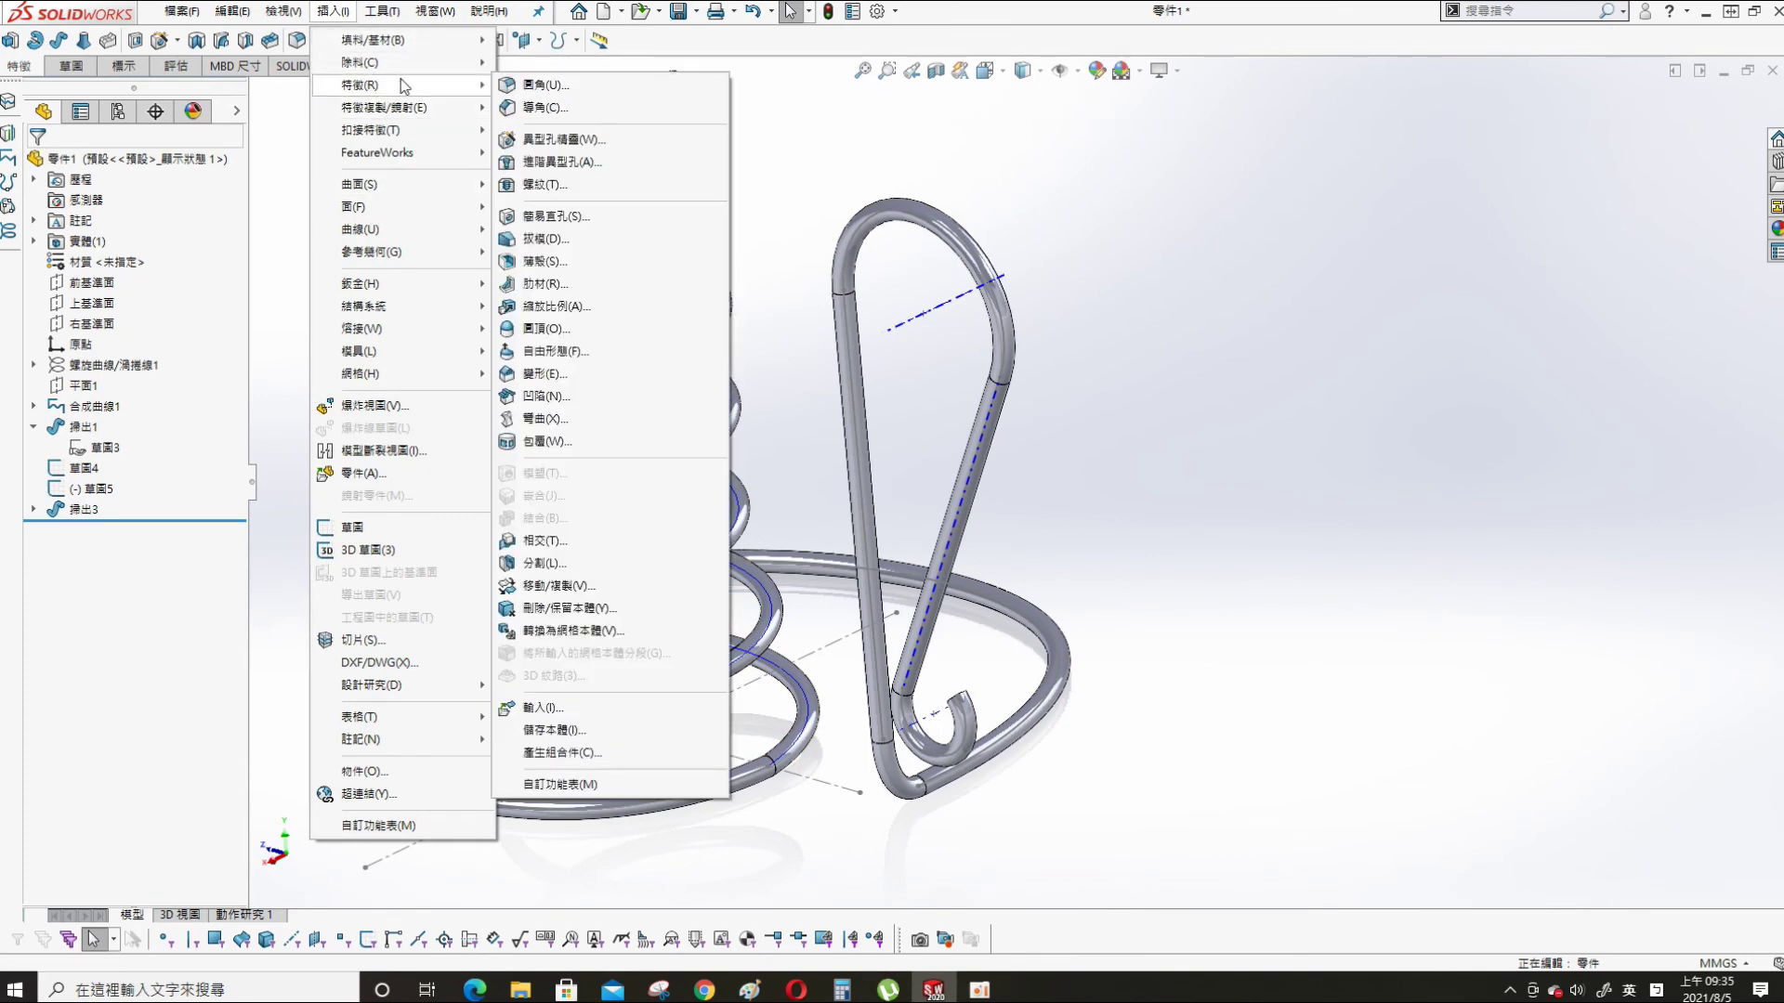
{"action": "left_click", "coordinate": [548, 330]}
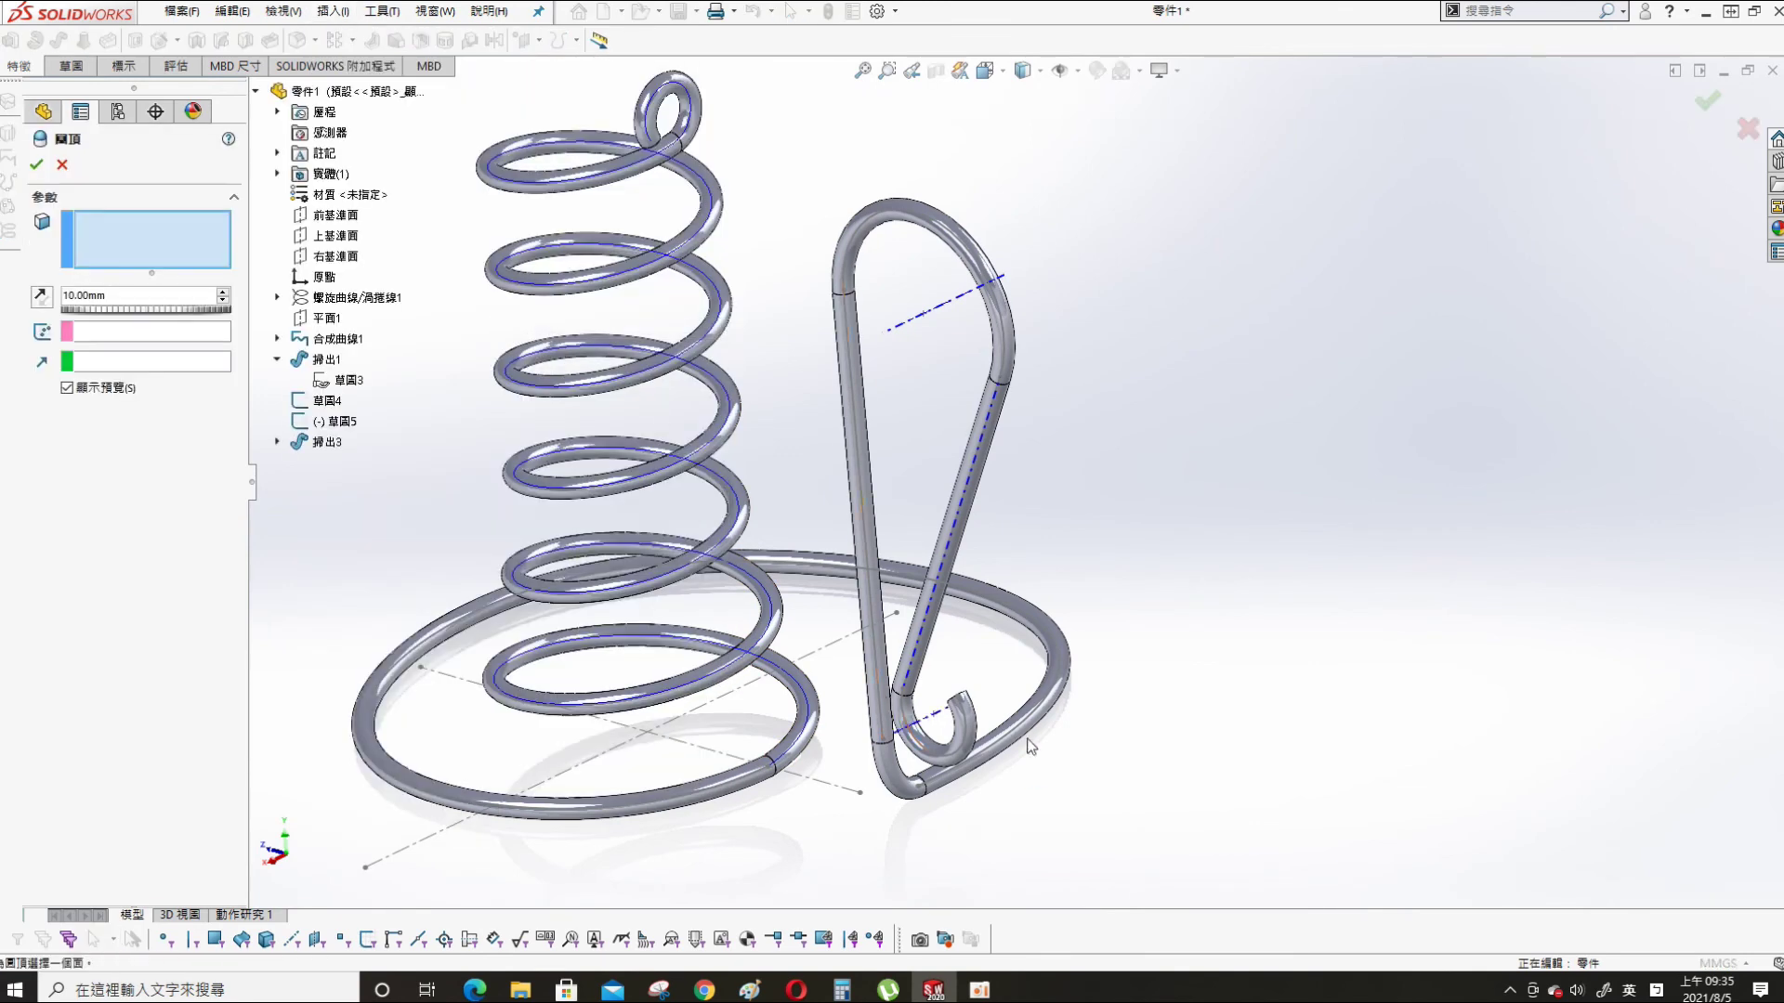
{"action": "middle_click_drag", "start_coordinate": [1027, 744], "coordinate": [972, 751]}
{"action": "scroll", "coordinate": [971, 751], "scroll_direction": "down", "scroll_amount": 5}
{"action": "scroll", "coordinate": [938, 632], "scroll_direction": "down", "scroll_amount": 2}
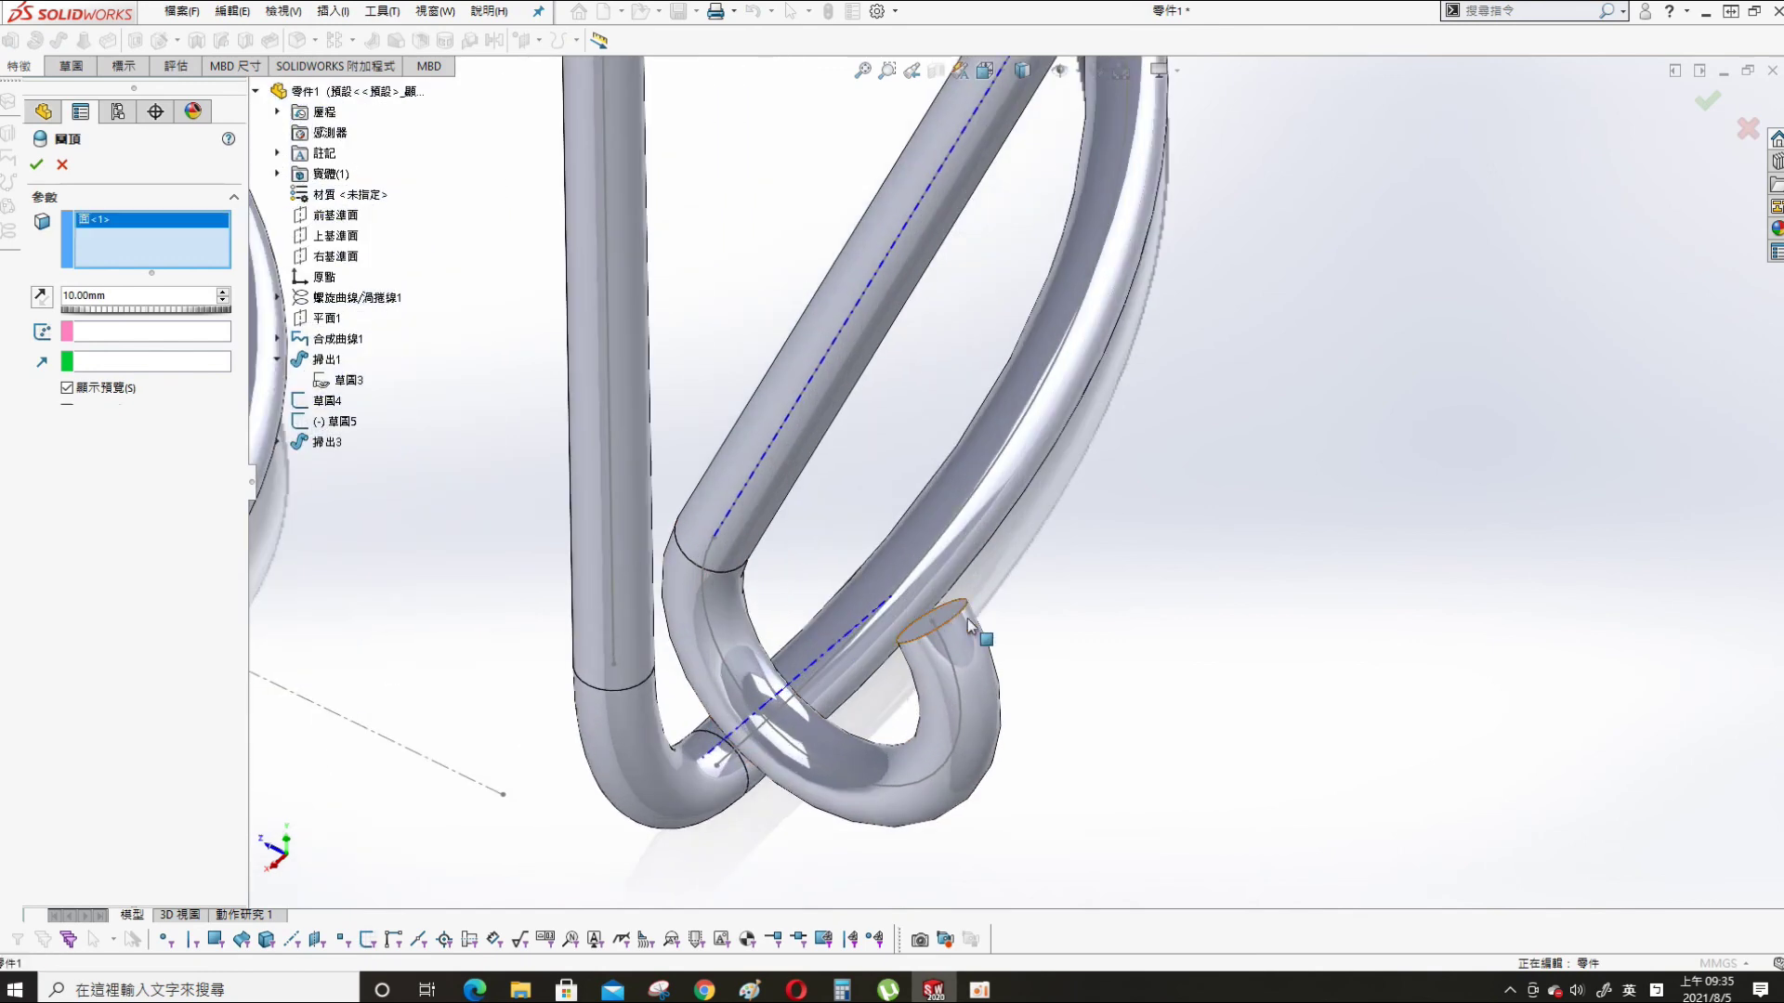
{"action": "left_click", "coordinate": [943, 611]}
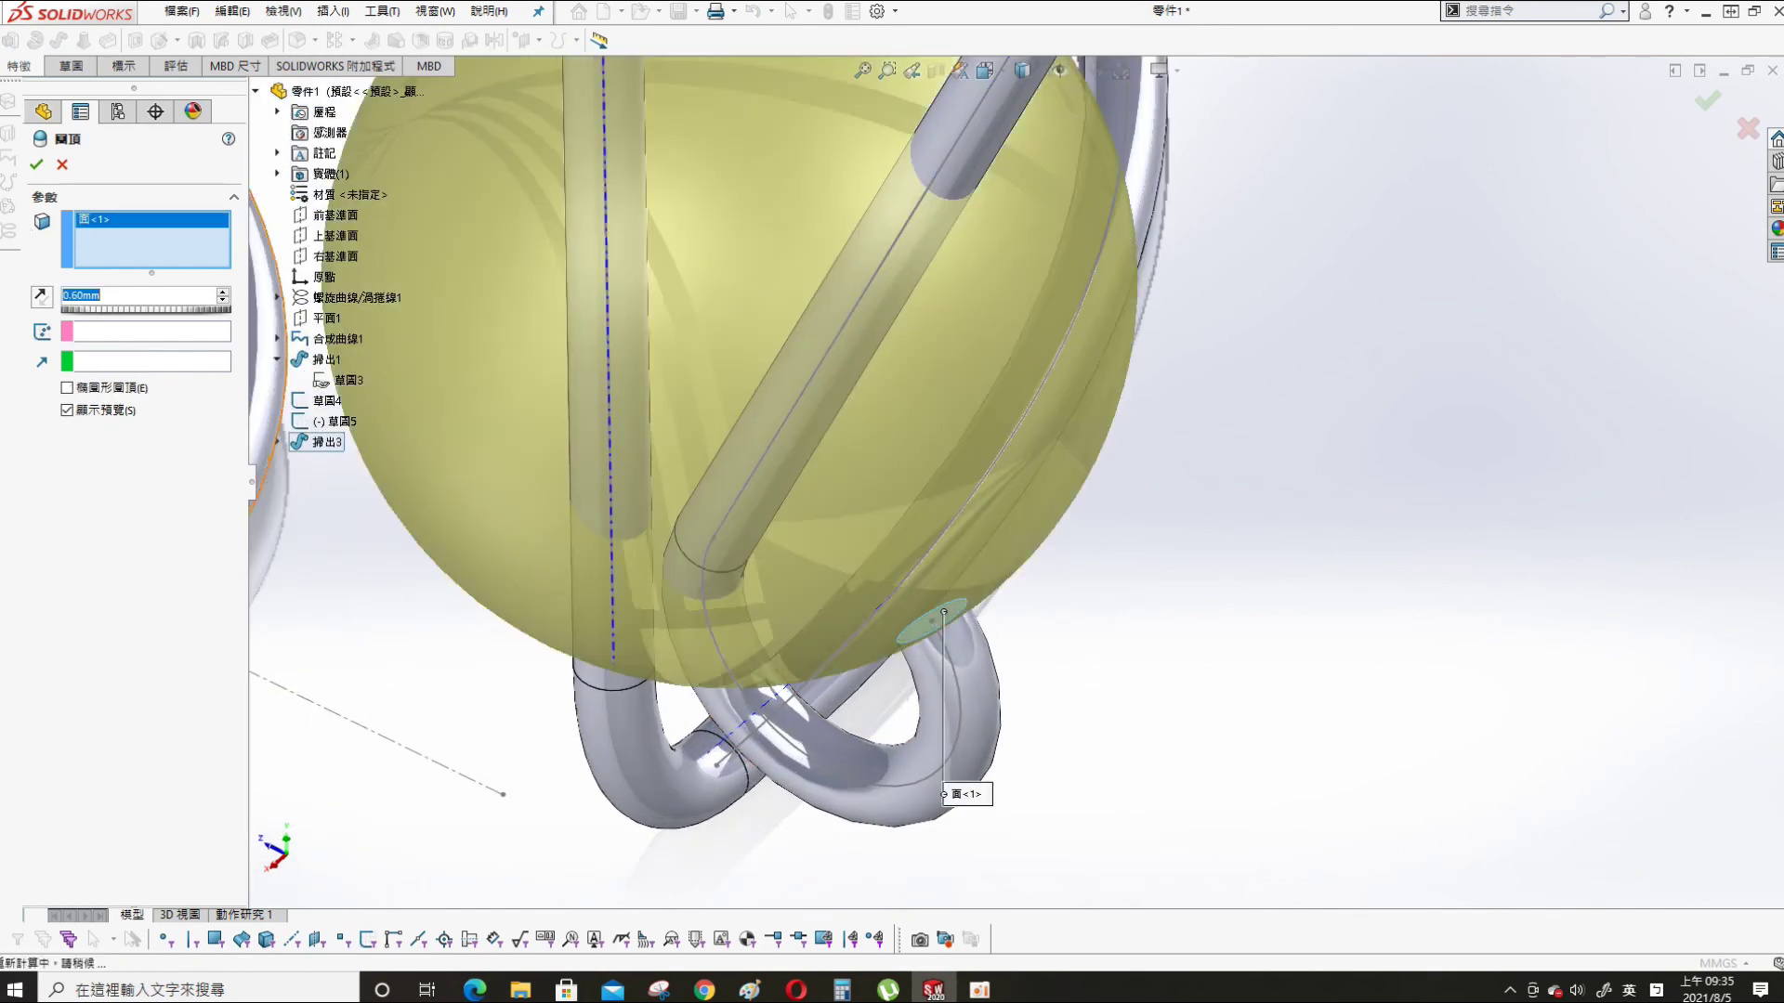
{"action": "scroll", "coordinate": [760, 232], "scroll_direction": "up", "scroll_amount": 8}
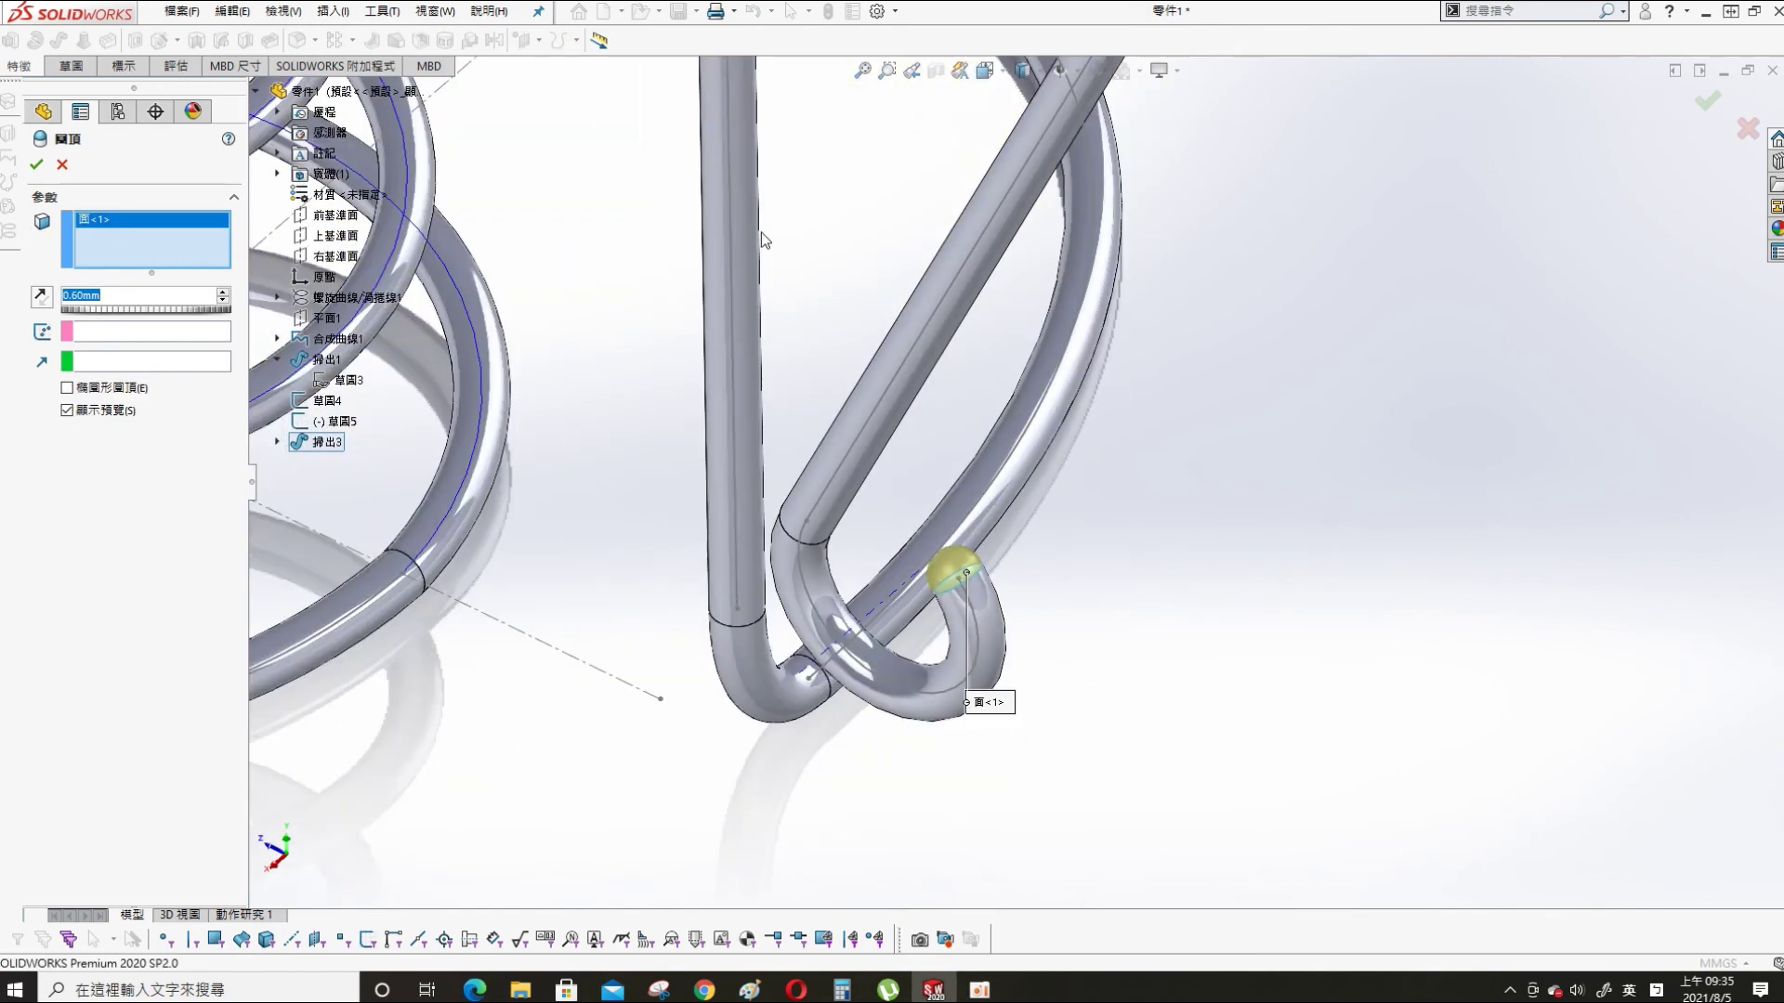
- Try to include the end face of the spring's top loop in the dome and remove it from the selection
{"action": "middle_click_drag", "start_coordinate": [846, 196], "coordinate": [859, 182]}
{"action": "scroll", "coordinate": [754, 275], "scroll_direction": "down", "scroll_amount": 9}
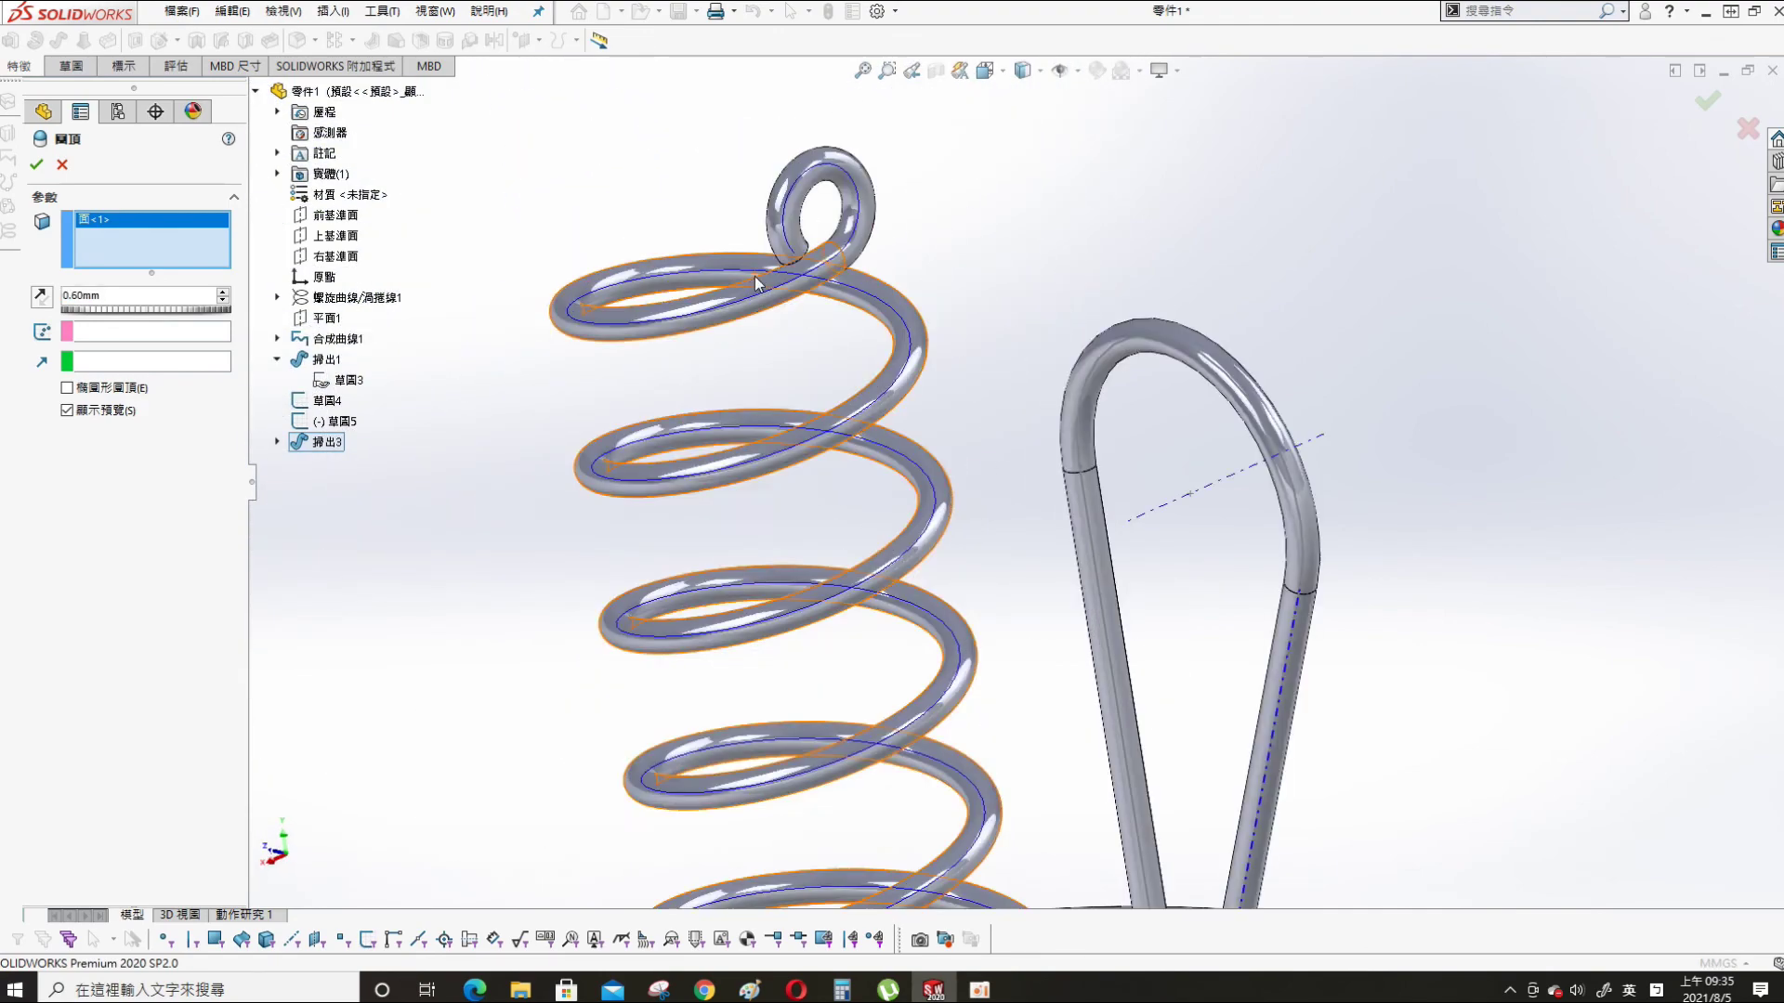
{"action": "scroll", "coordinate": [654, 563], "scroll_direction": "up", "scroll_amount": 9}
{"action": "scroll", "coordinate": [654, 563], "scroll_direction": "down", "scroll_amount": 7}
{"action": "middle_click_drag", "start_coordinate": [694, 504], "coordinate": [948, 460]}
{"action": "scroll", "coordinate": [633, 492], "scroll_direction": "down", "scroll_amount": 8}
{"action": "middle_click_drag", "start_coordinate": [783, 555], "coordinate": [804, 557]}
{"action": "left_click", "coordinate": [804, 557]}
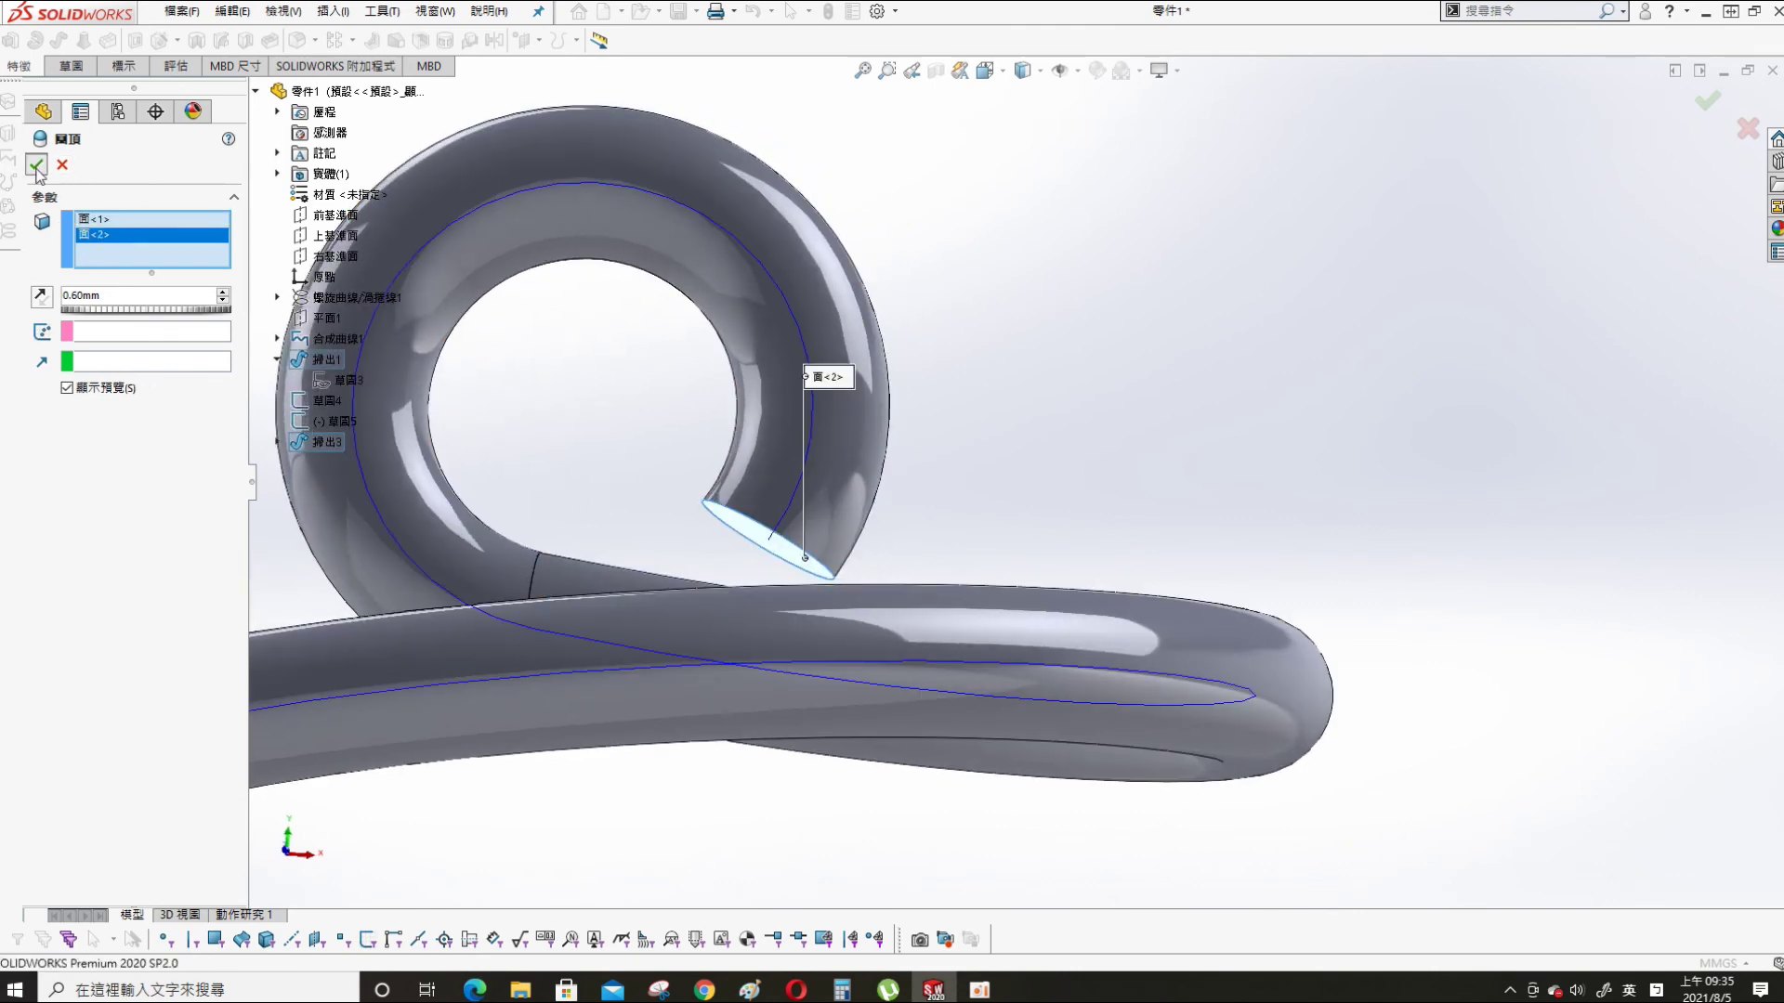
{"action": "right_click", "coordinate": [112, 234]}
{"action": "left_click", "coordinate": [153, 273]}
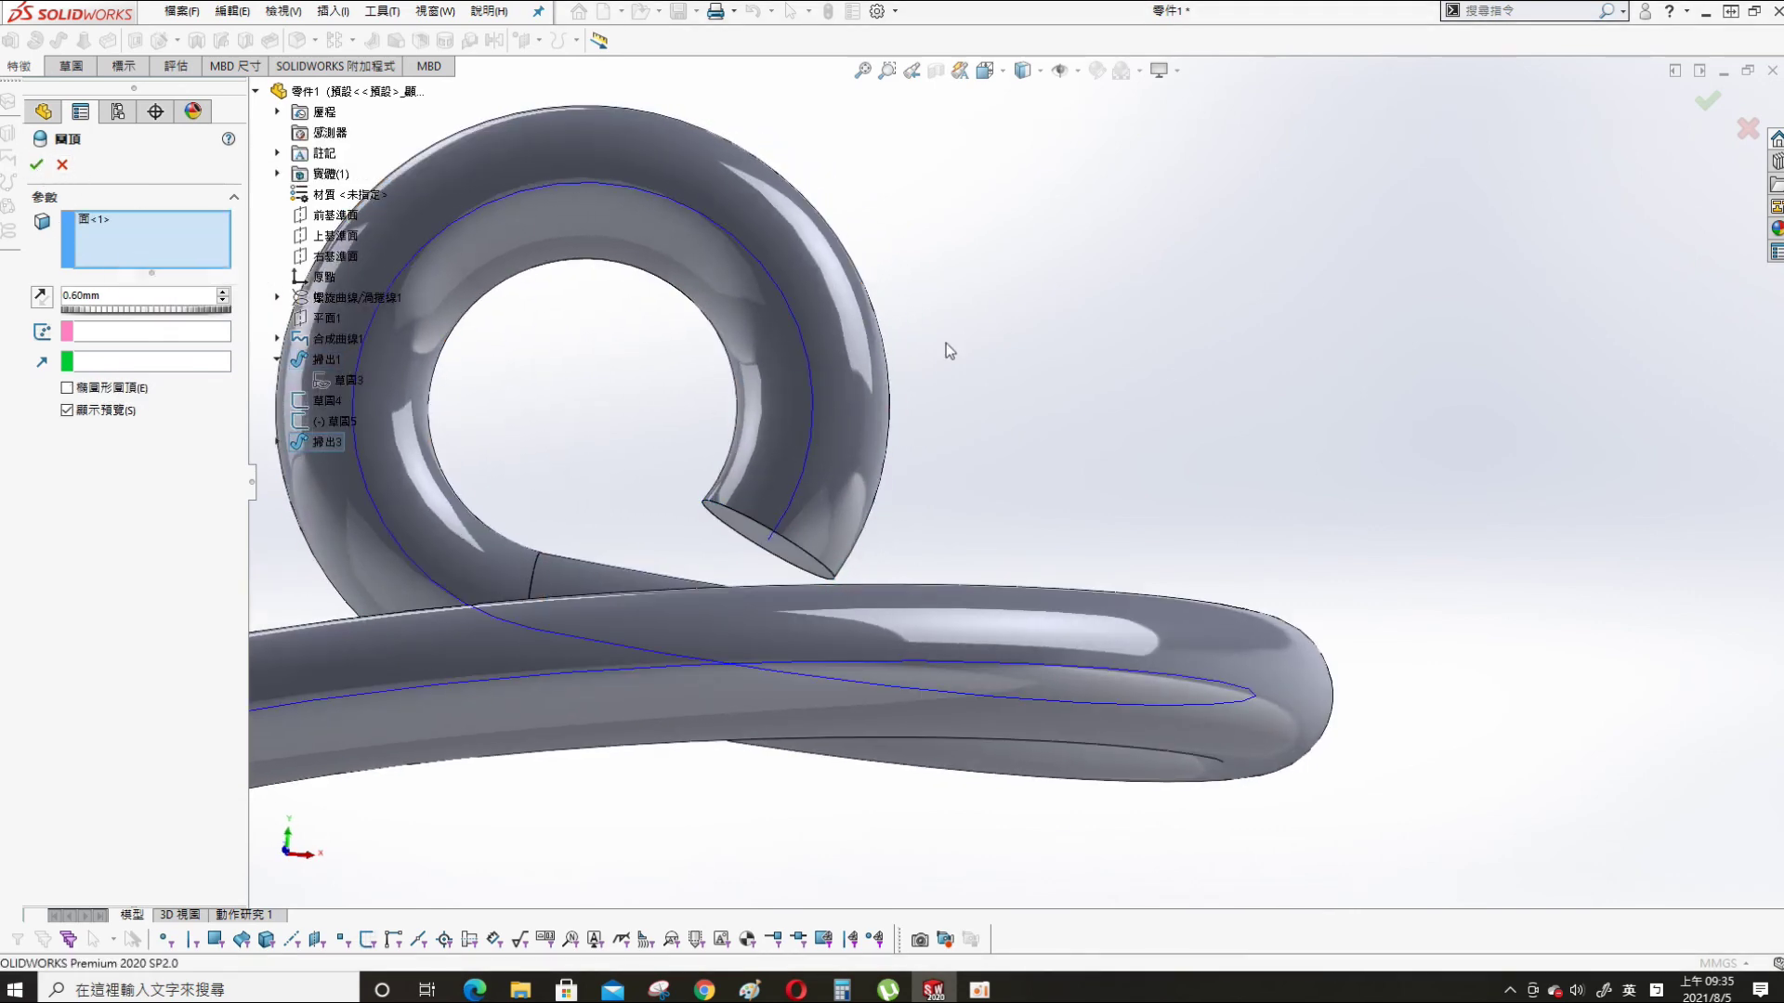
- Apply the dome to the end face of the hook's curl only
{"action": "key", "text": "Return"}
{"action": "scroll", "coordinate": [1154, 526], "scroll_direction": "up", "scroll_amount": 14}
{"action": "middle_click_drag", "start_coordinate": [1269, 562], "coordinate": [1070, 661]}
{"action": "scroll", "coordinate": [1150, 694], "scroll_direction": "down", "scroll_amount": 3}
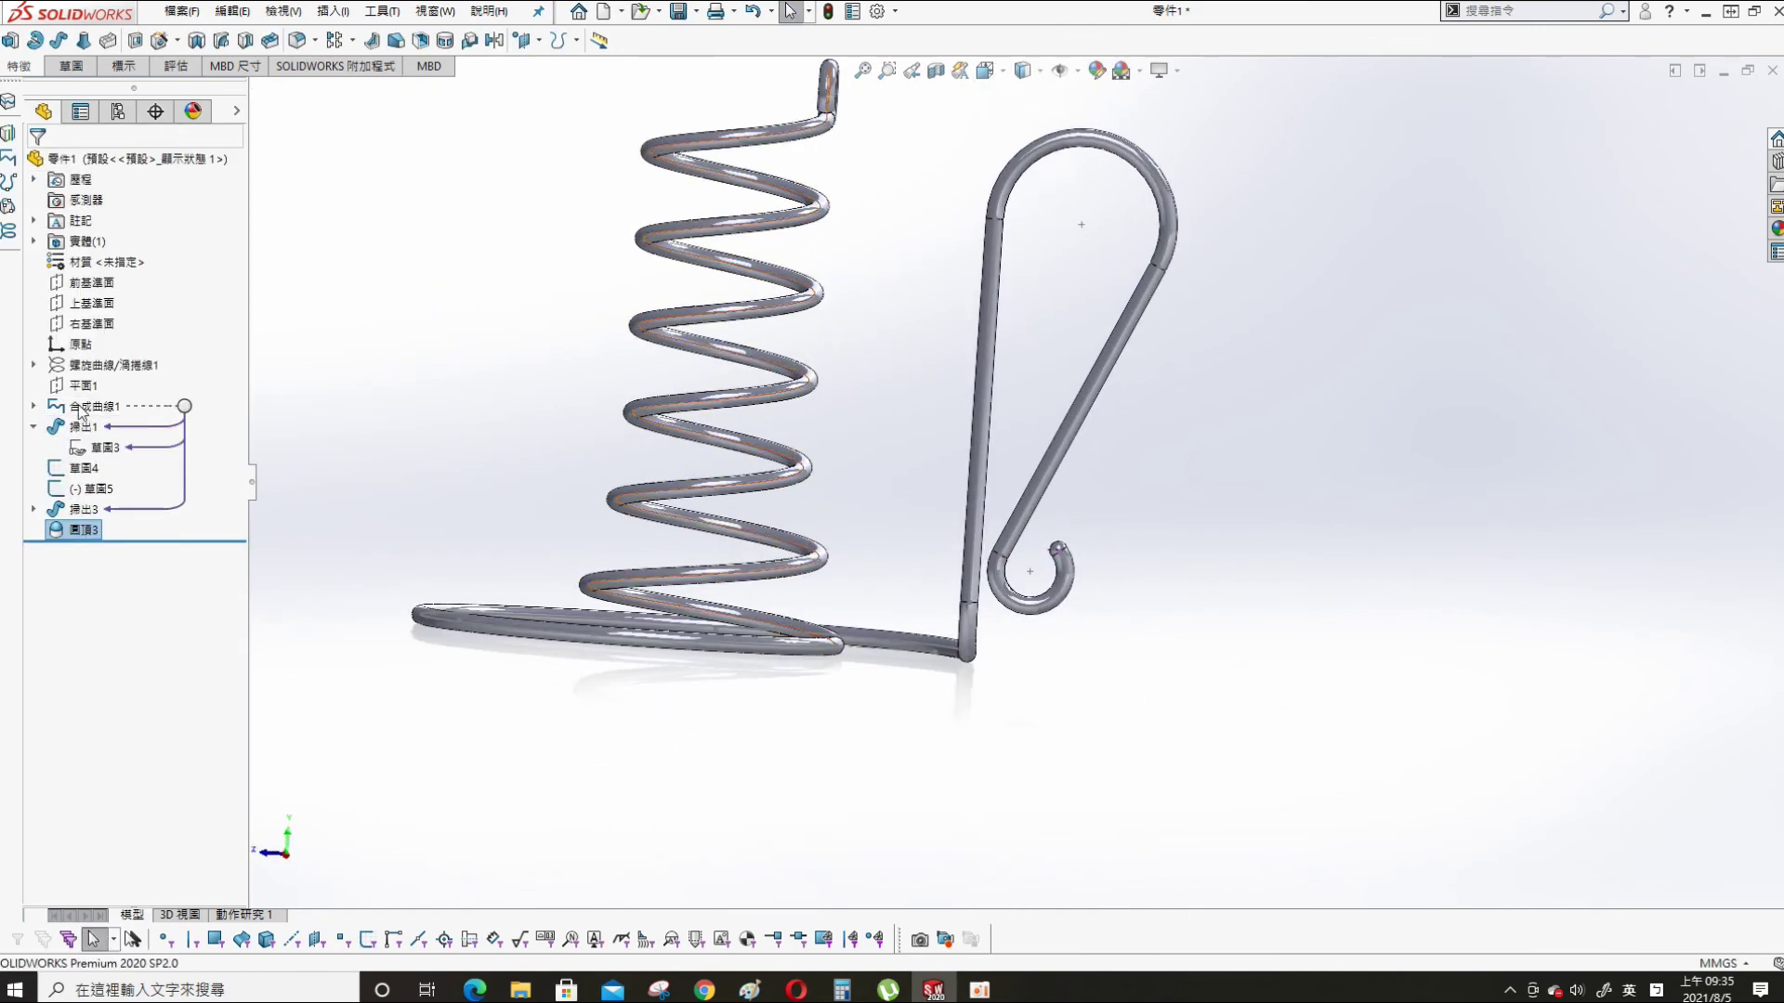
{"action": "left_click", "coordinate": [102, 448]}
{"action": "left_click", "coordinate": [107, 398]}
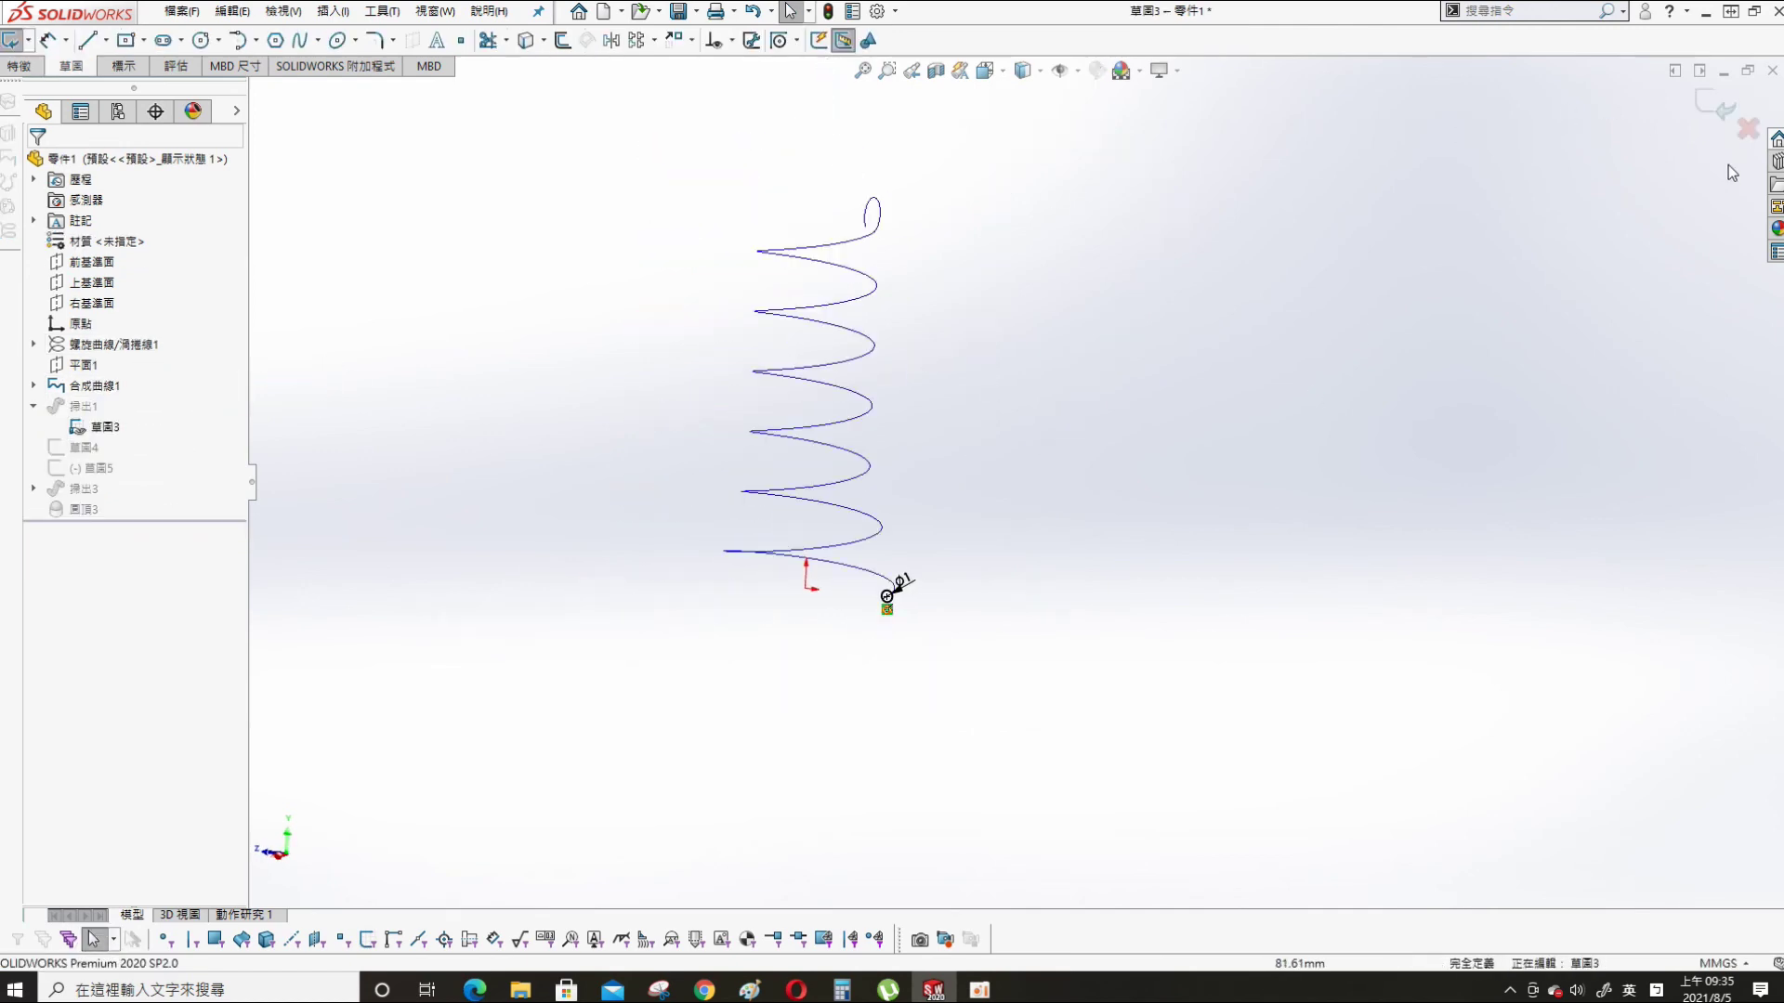
{"action": "left_click", "coordinate": [1748, 128]}
{"action": "left_click", "coordinate": [906, 500]}
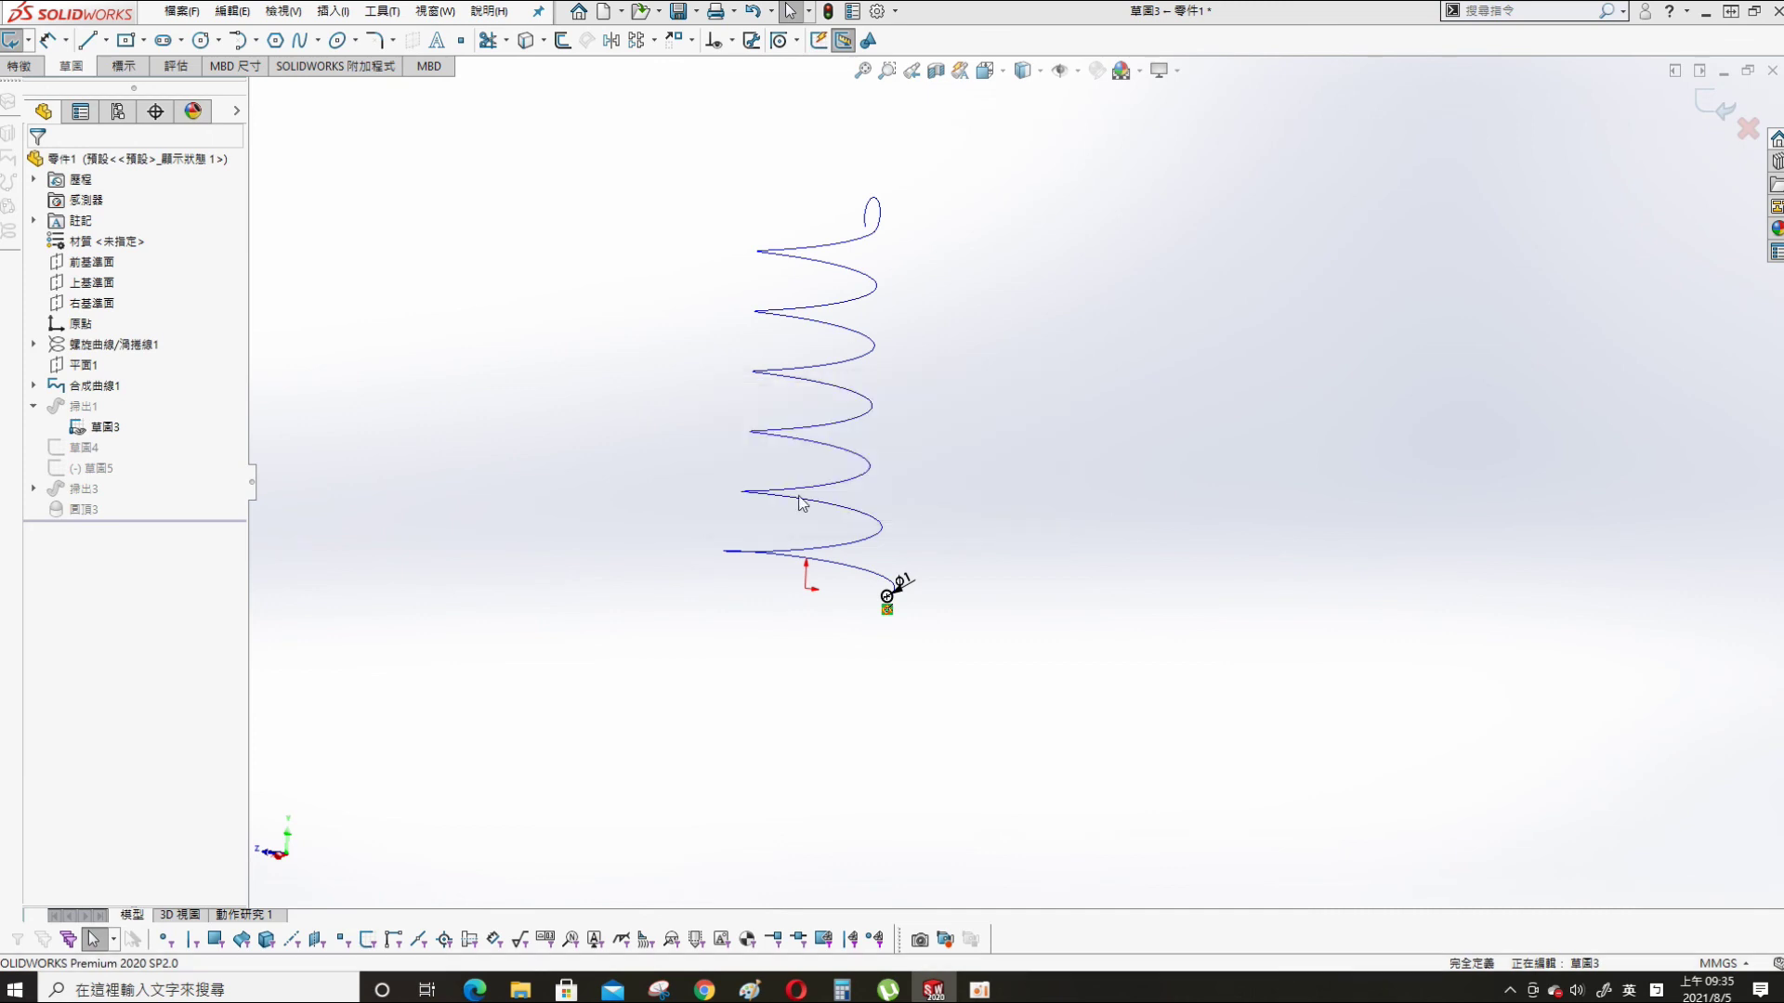
- Edit sketch 草圖2 of the spring's top loop, shortening the arc so its free end is level with the arc center
{"action": "left_click", "coordinate": [135, 430]}
{"action": "left_click", "coordinate": [135, 376]}
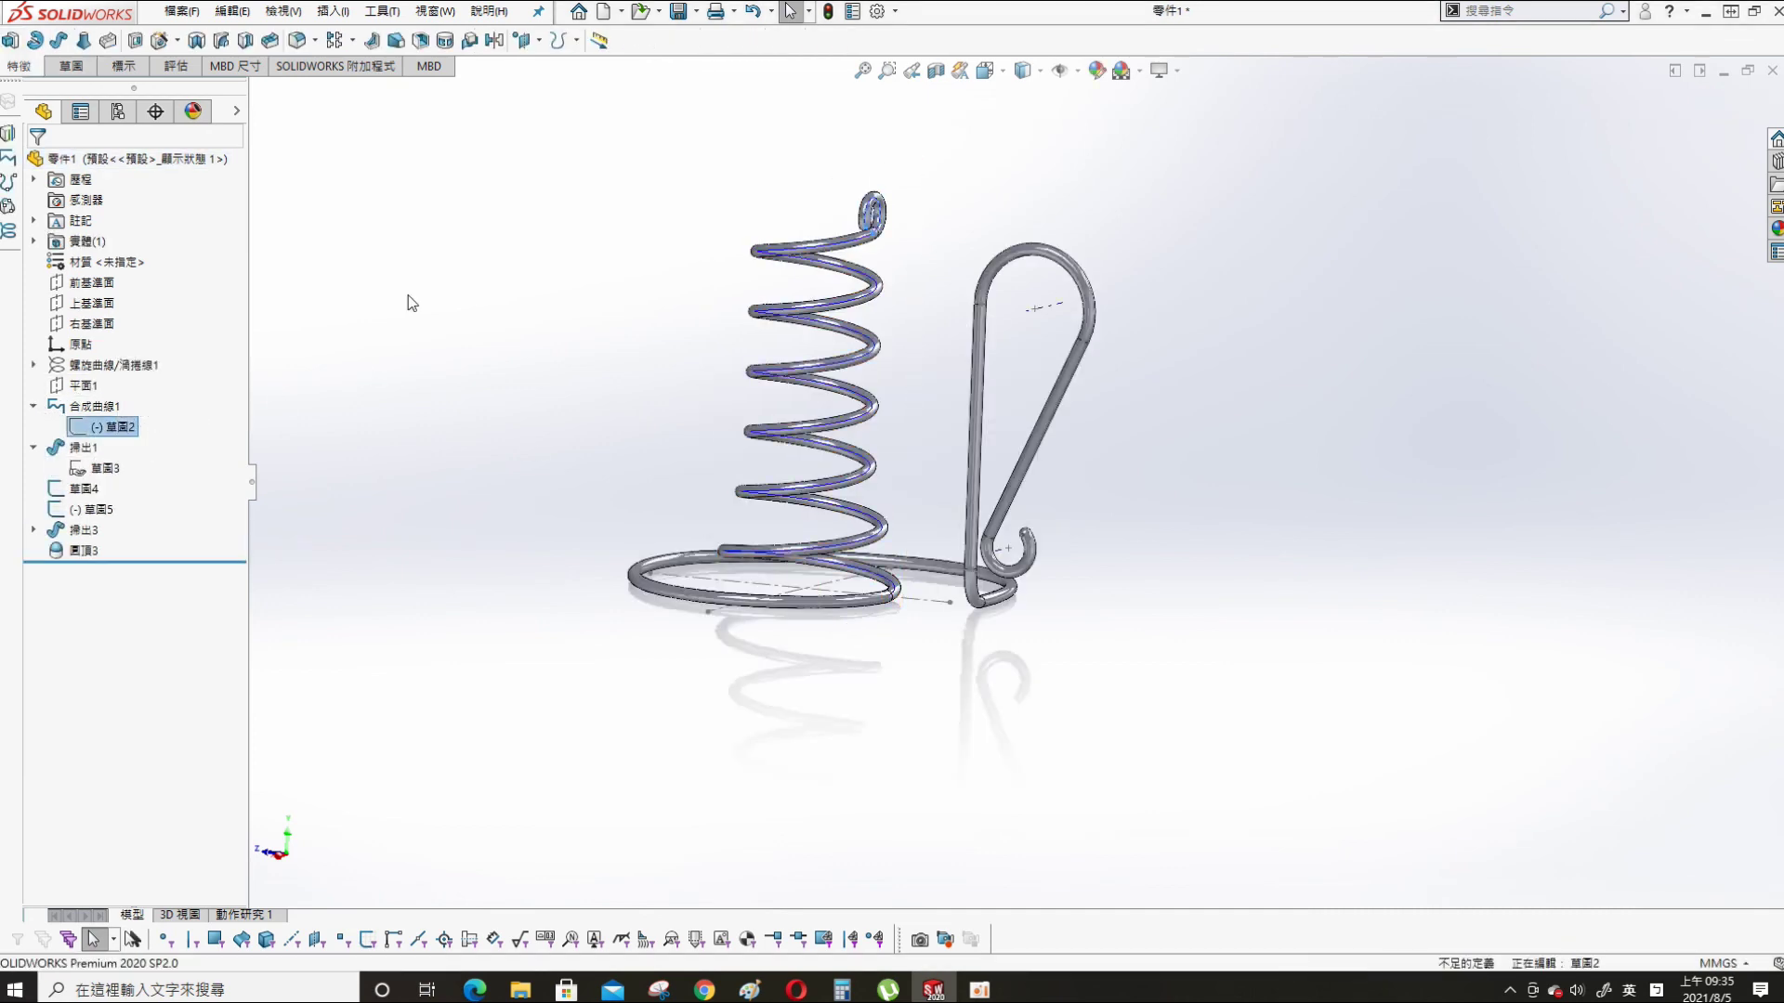
{"action": "key", "text": "s"}
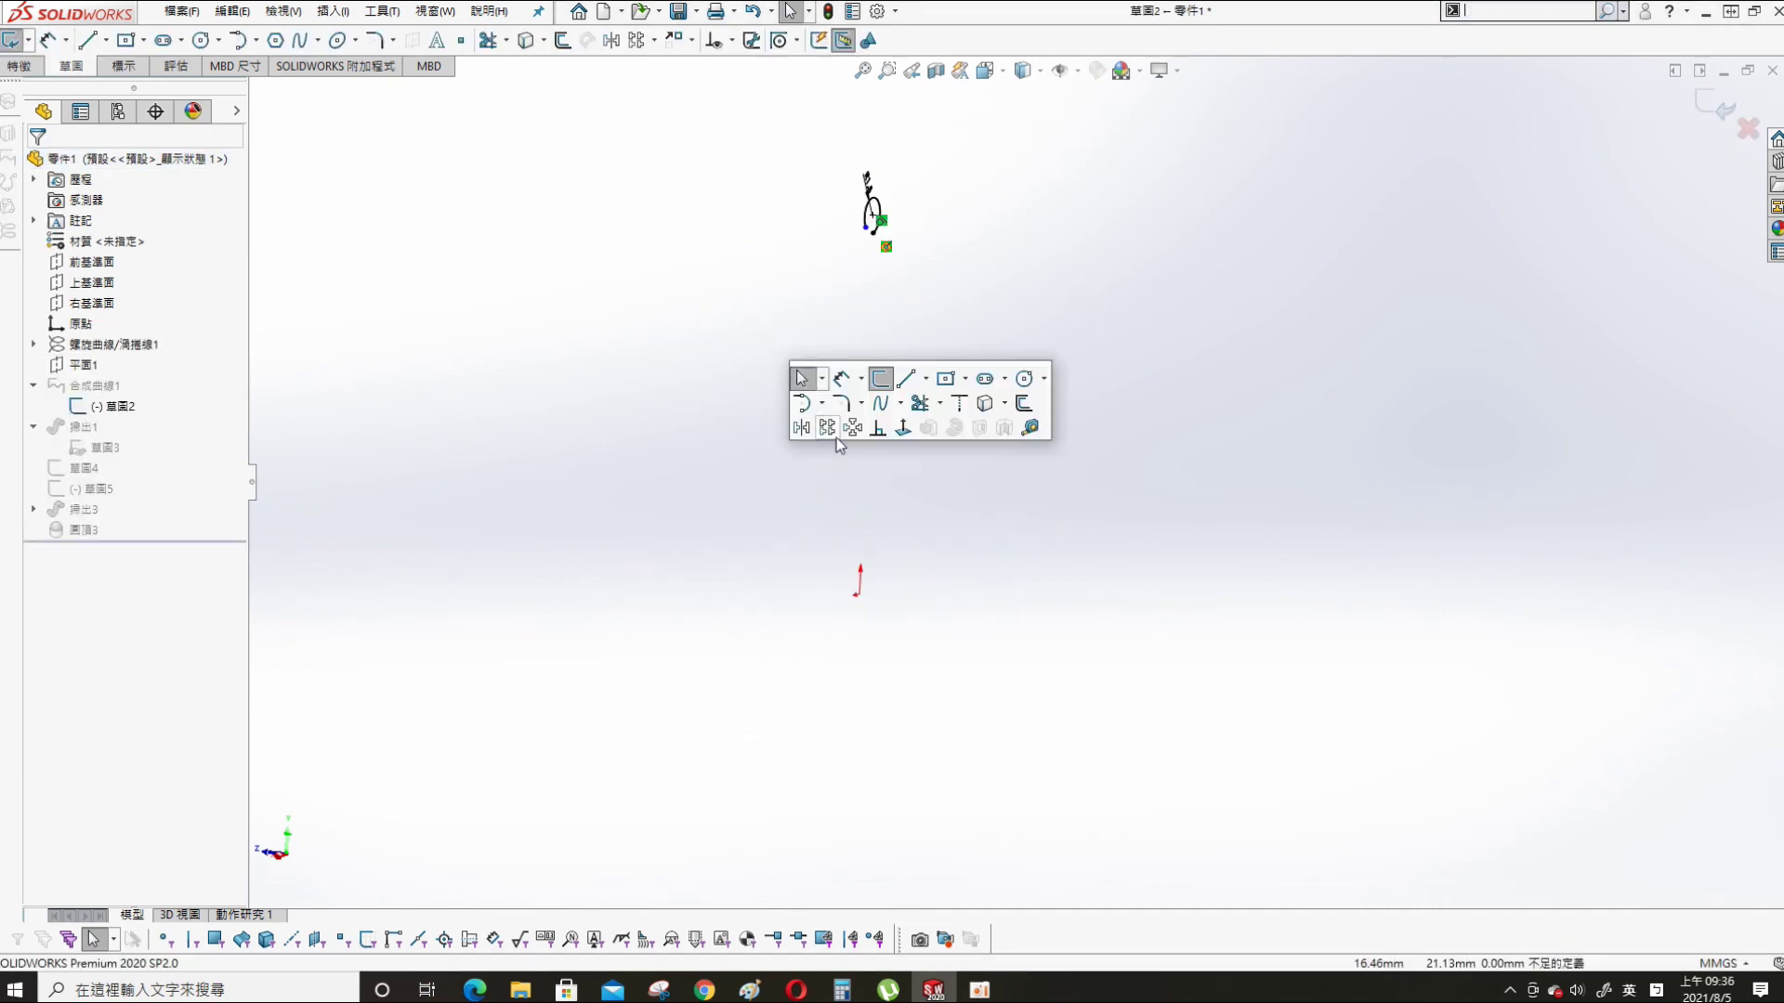
{"action": "left_click", "coordinate": [904, 428]}
{"action": "scroll", "coordinate": [1122, 238], "scroll_direction": "down", "scroll_amount": 7}
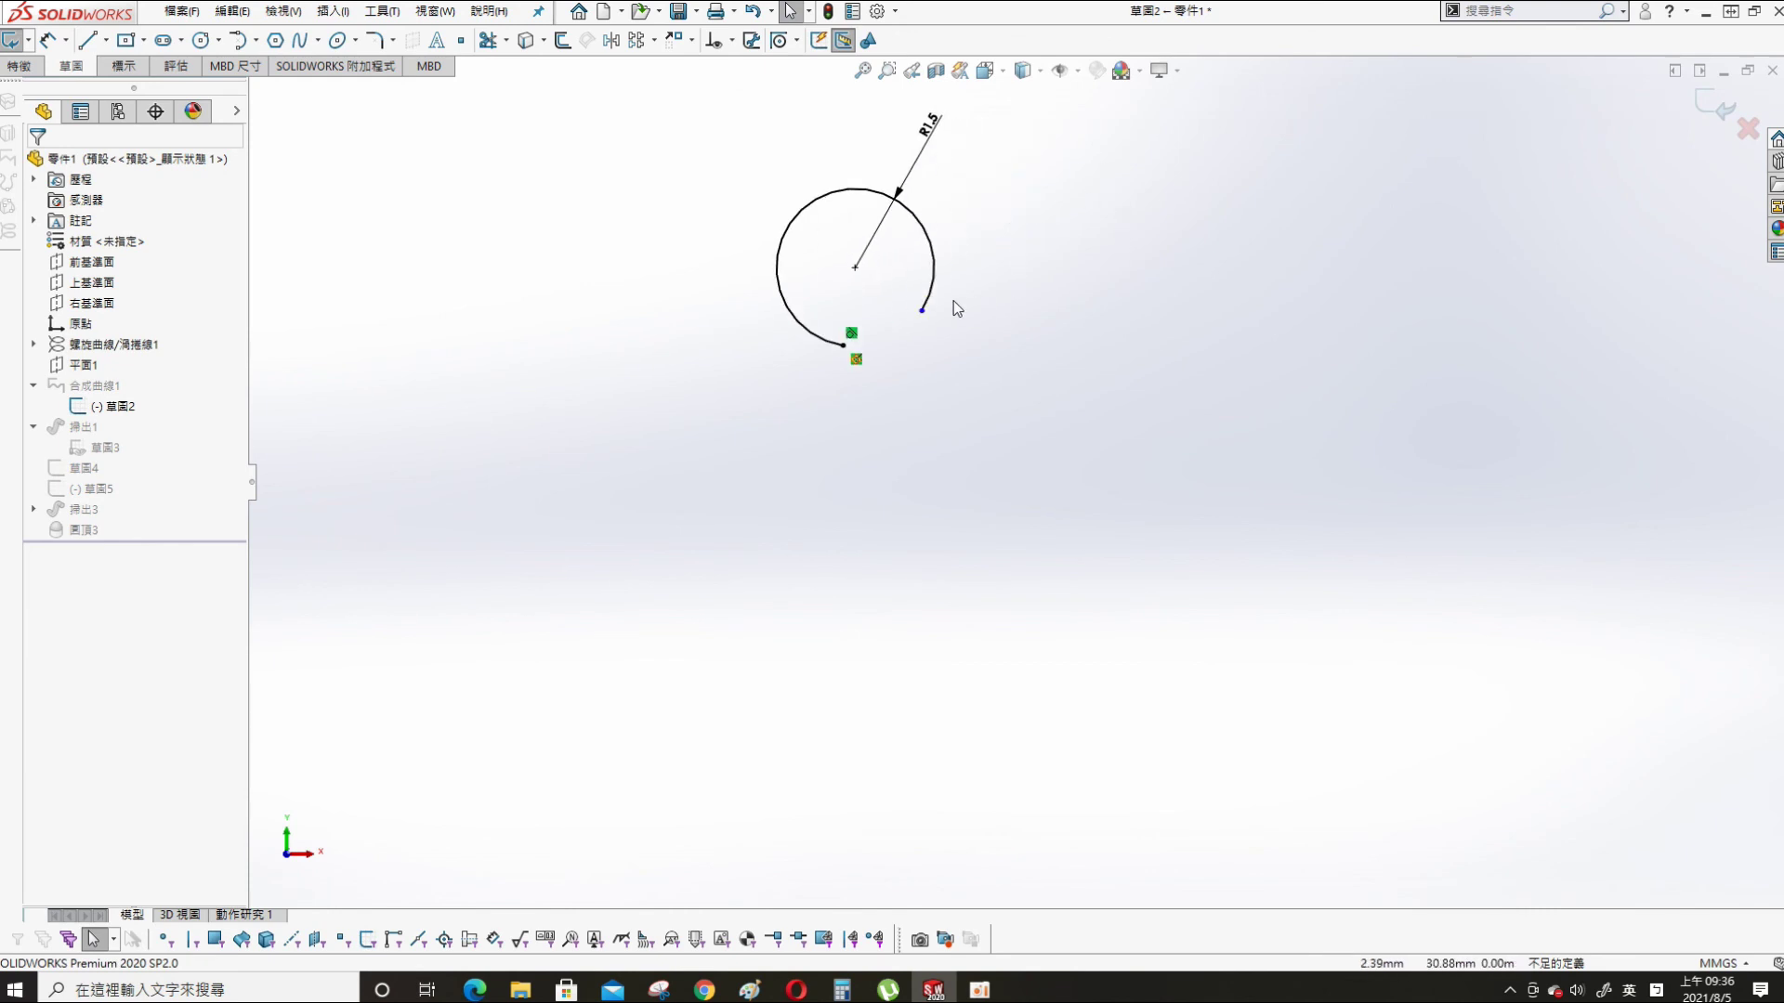
{"action": "left_click_drag", "start_coordinate": [920, 311], "coordinate": [935, 268]}
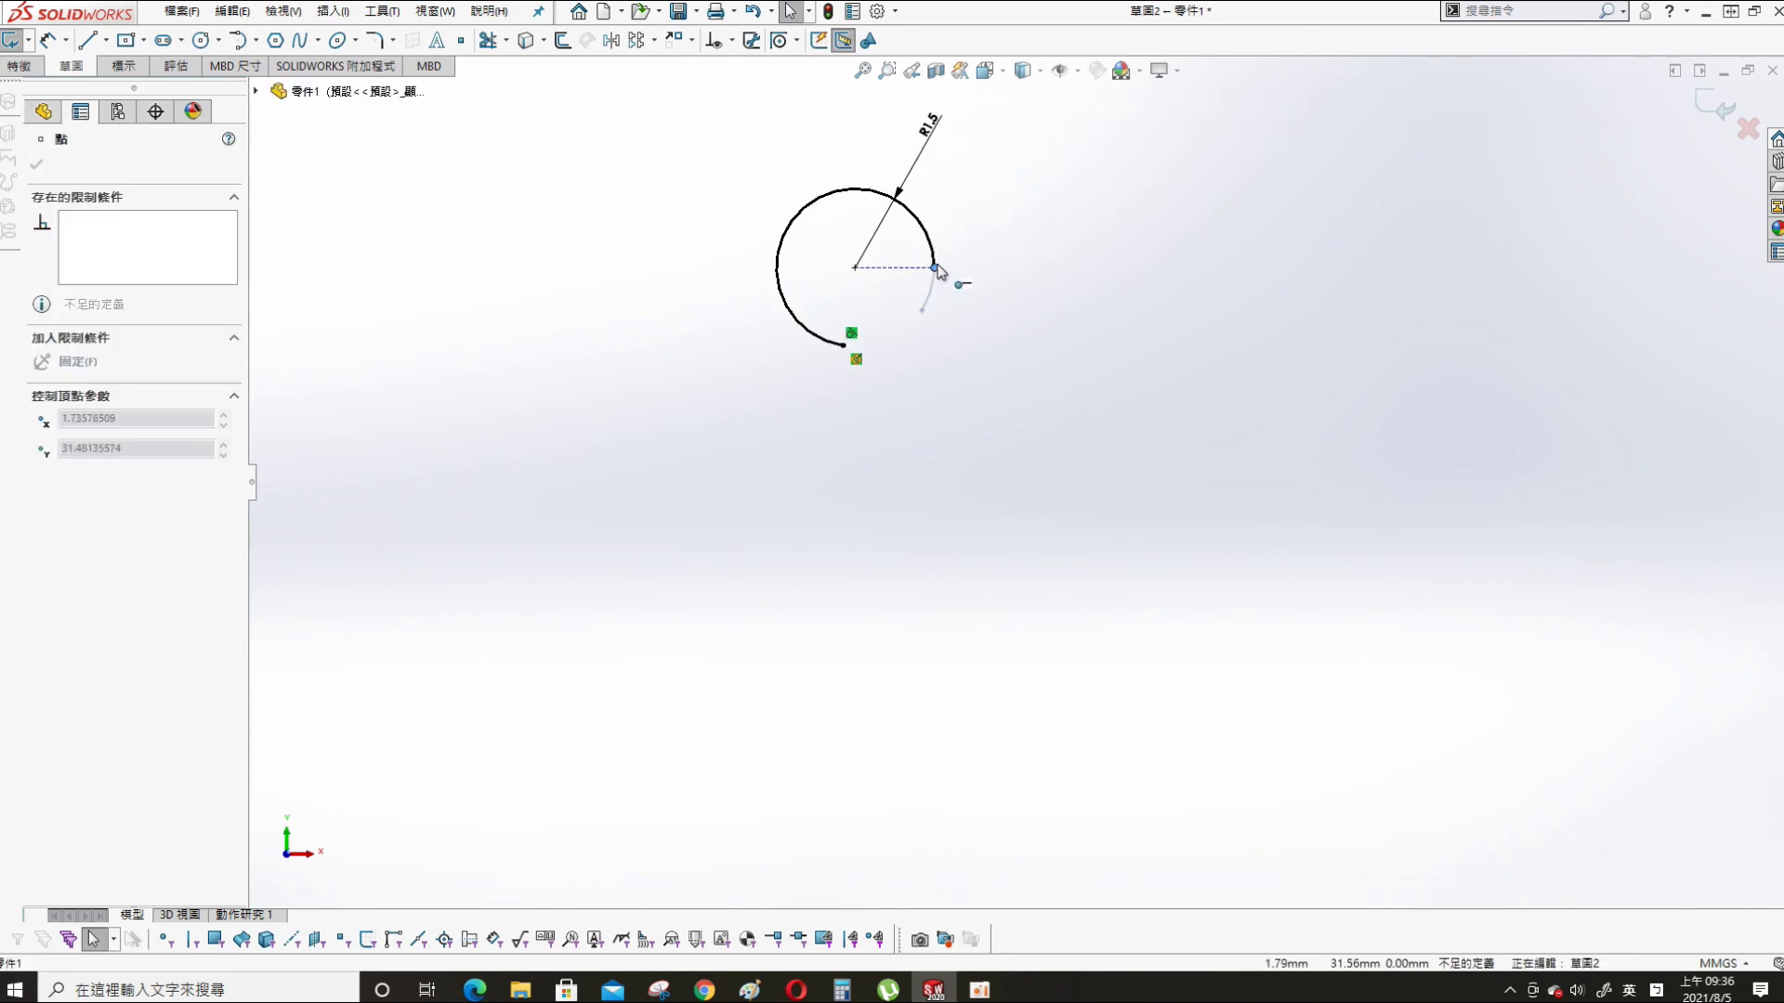
{"action": "left_click", "coordinate": [1713, 107]}
- Try to add the end face of the spring's top loop to the existing dome 圓頂3 and remove that face again
{"action": "right_click", "coordinate": [89, 549]}
{"action": "left_click", "coordinate": [103, 493]}
{"action": "scroll", "coordinate": [1022, 344], "scroll_direction": "down", "scroll_amount": 2}
{"action": "middle_click_drag", "start_coordinate": [972, 375], "coordinate": [909, 346]}
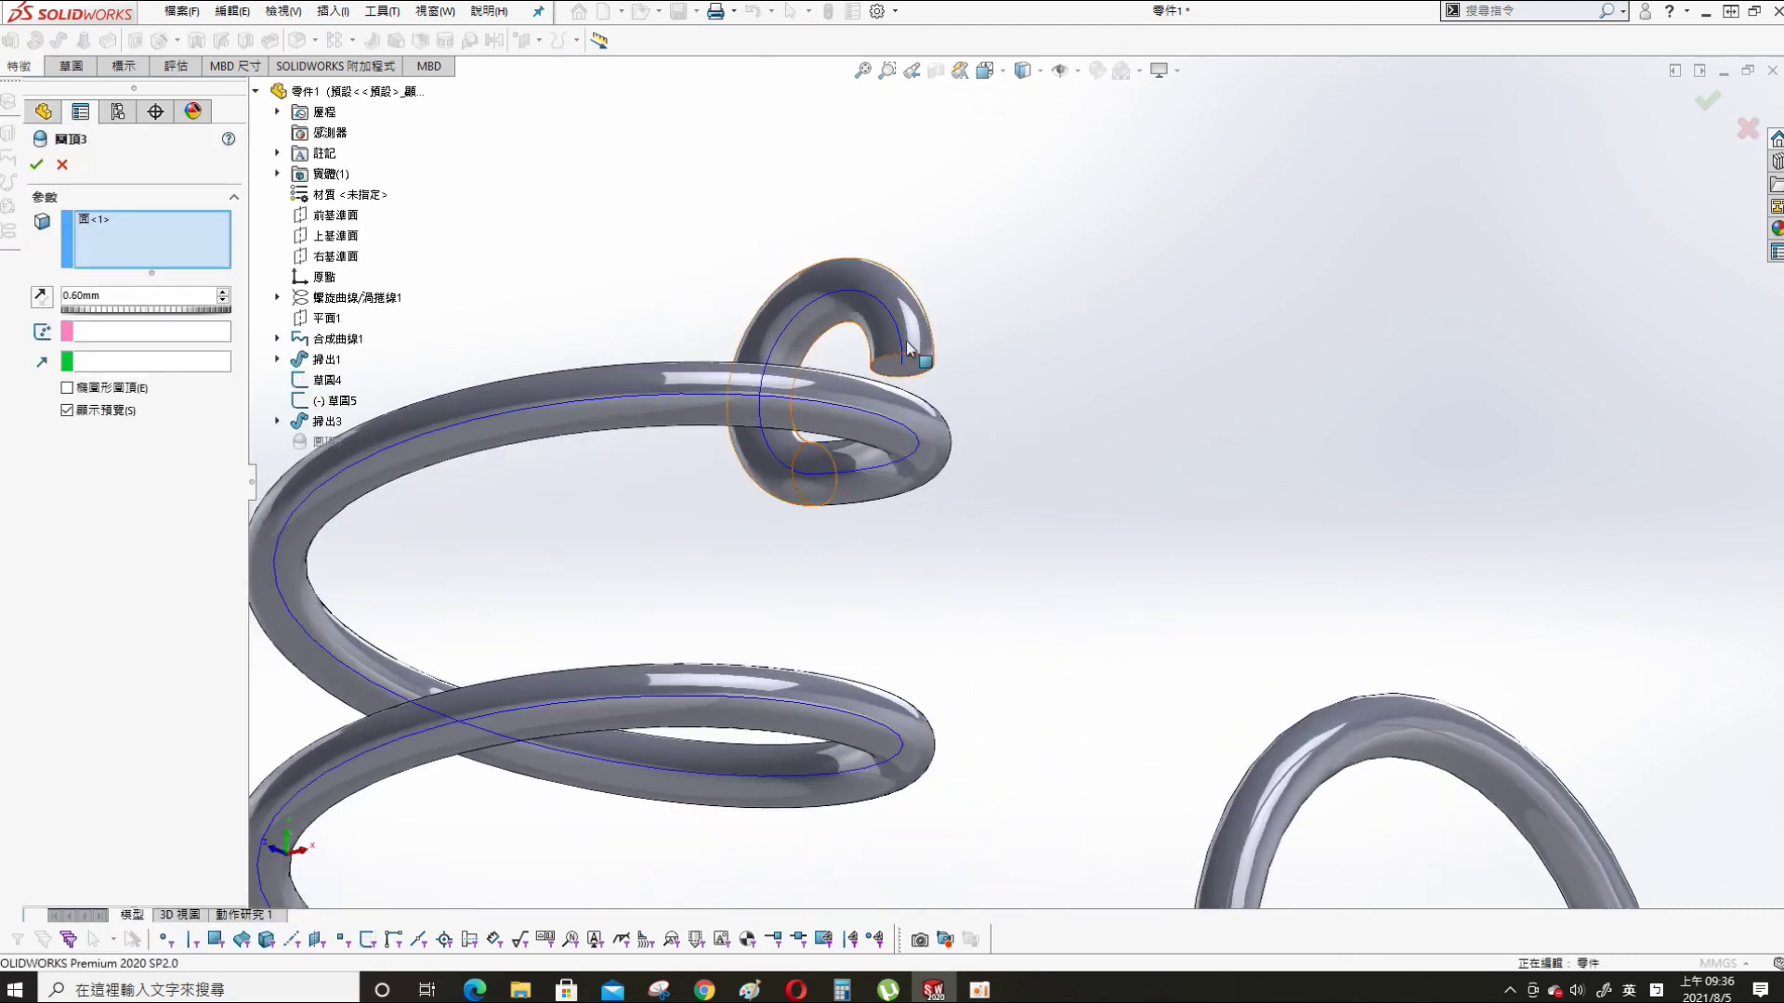
{"action": "scroll", "coordinate": [906, 345], "scroll_direction": "down", "scroll_amount": 3}
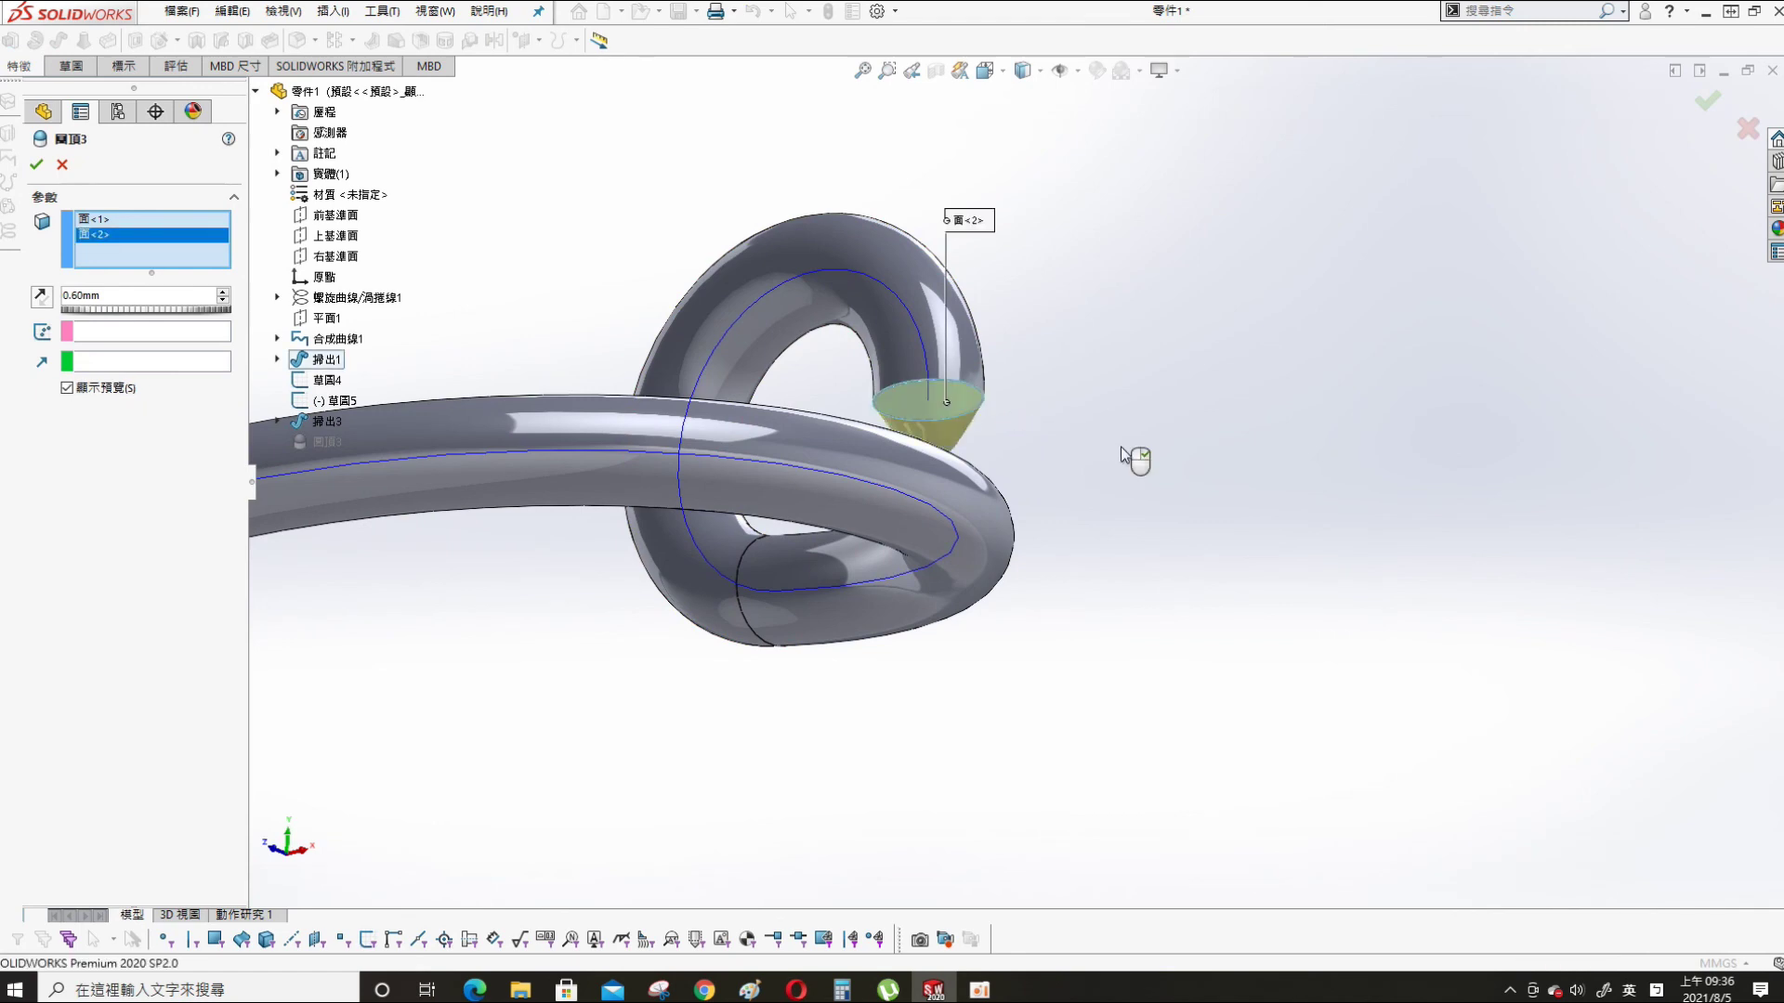
{"action": "right_click", "coordinate": [110, 234]}
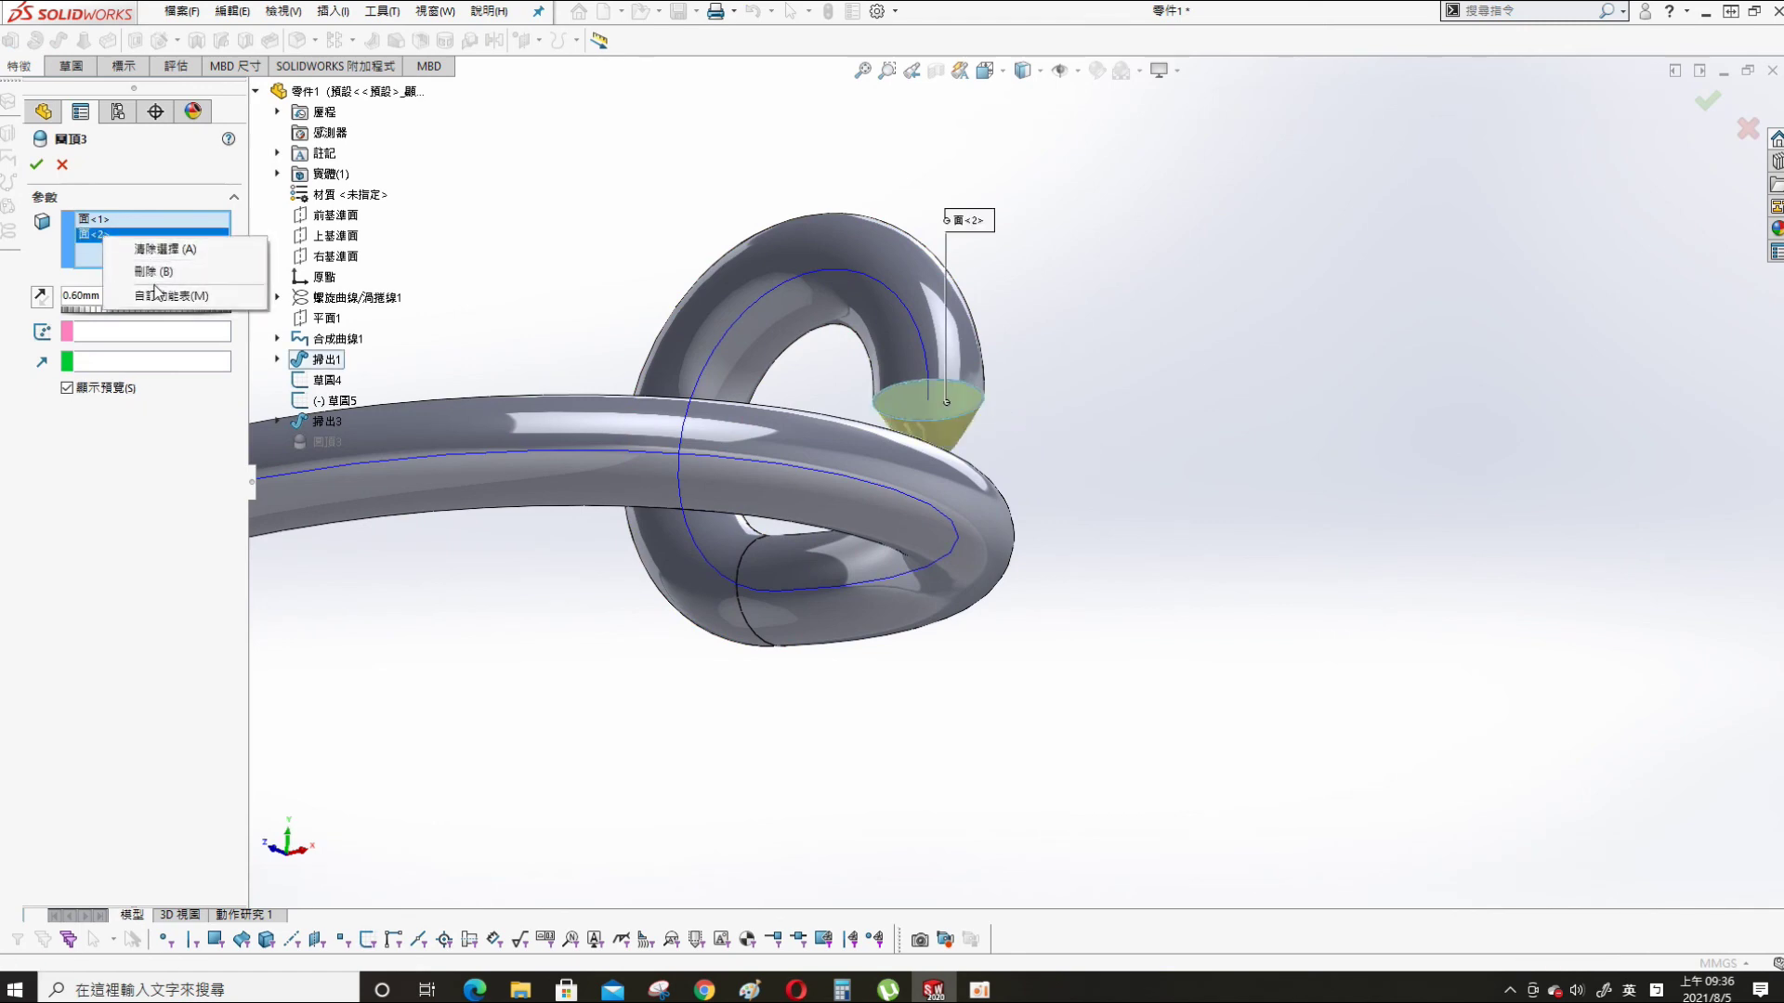
{"action": "left_click", "coordinate": [153, 274]}
{"action": "left_click", "coordinate": [37, 164]}
- Add a separate Dome on the end face of the spring's top loop
{"action": "key", "text": "s"}
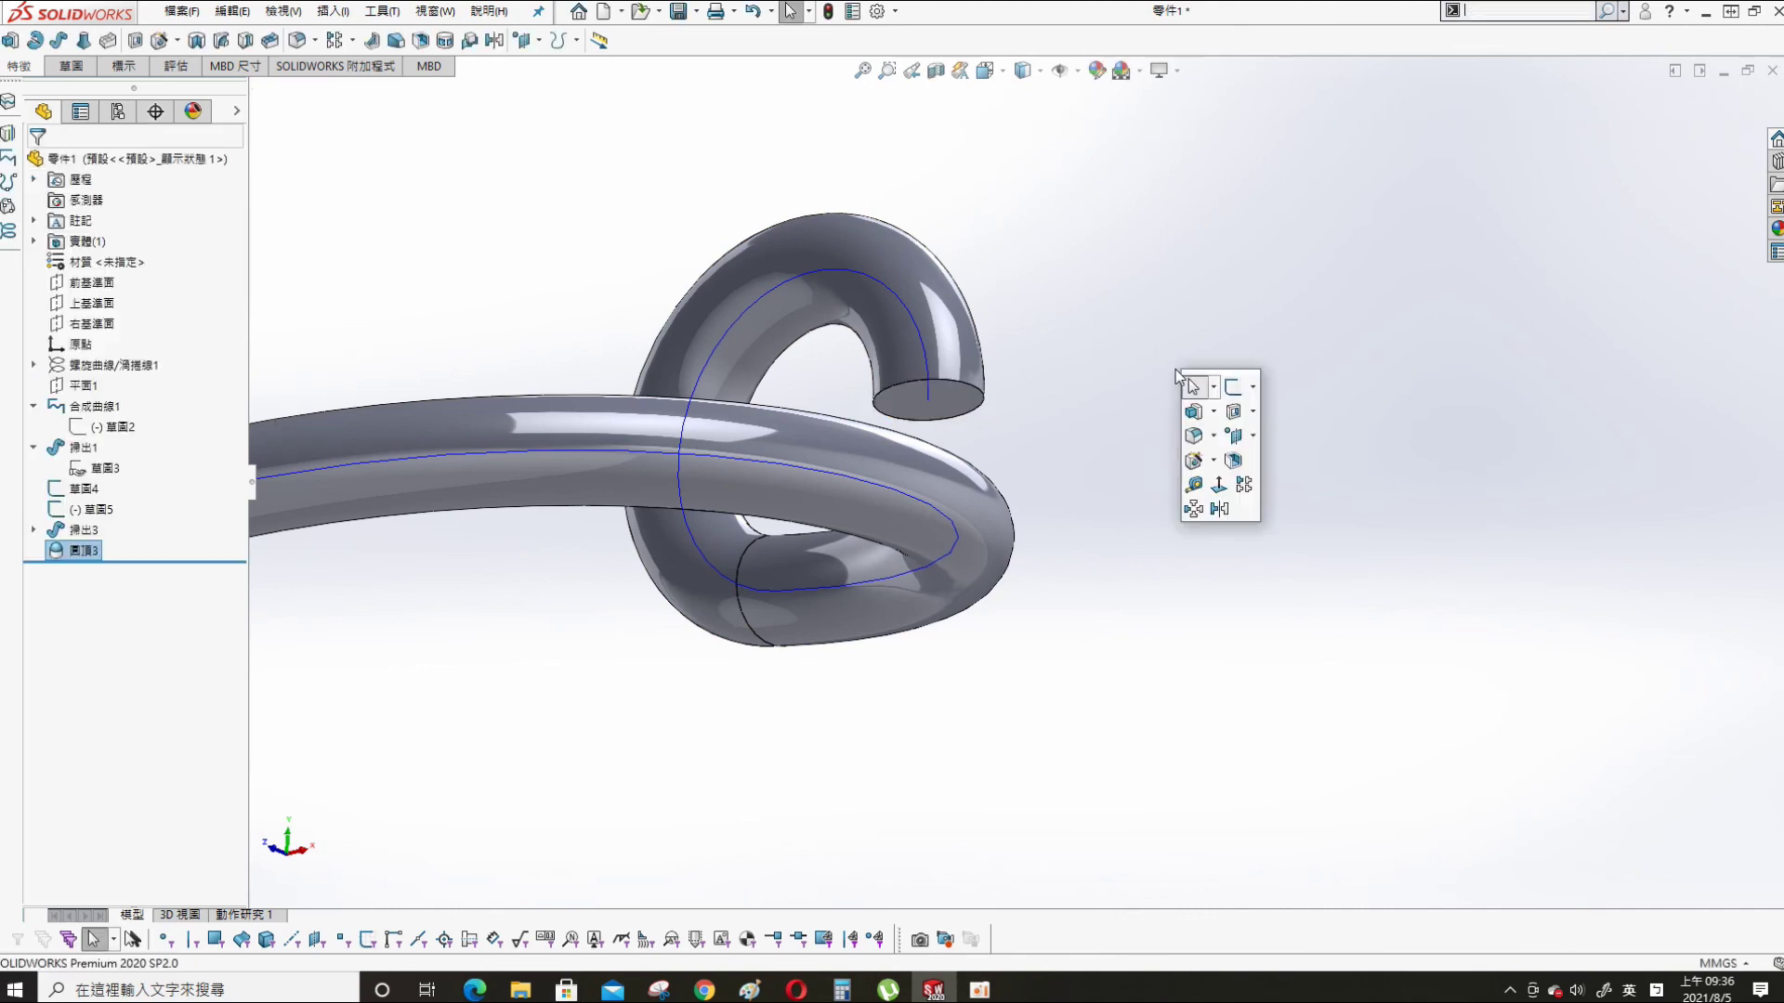
{"action": "left_click", "coordinate": [337, 11]}
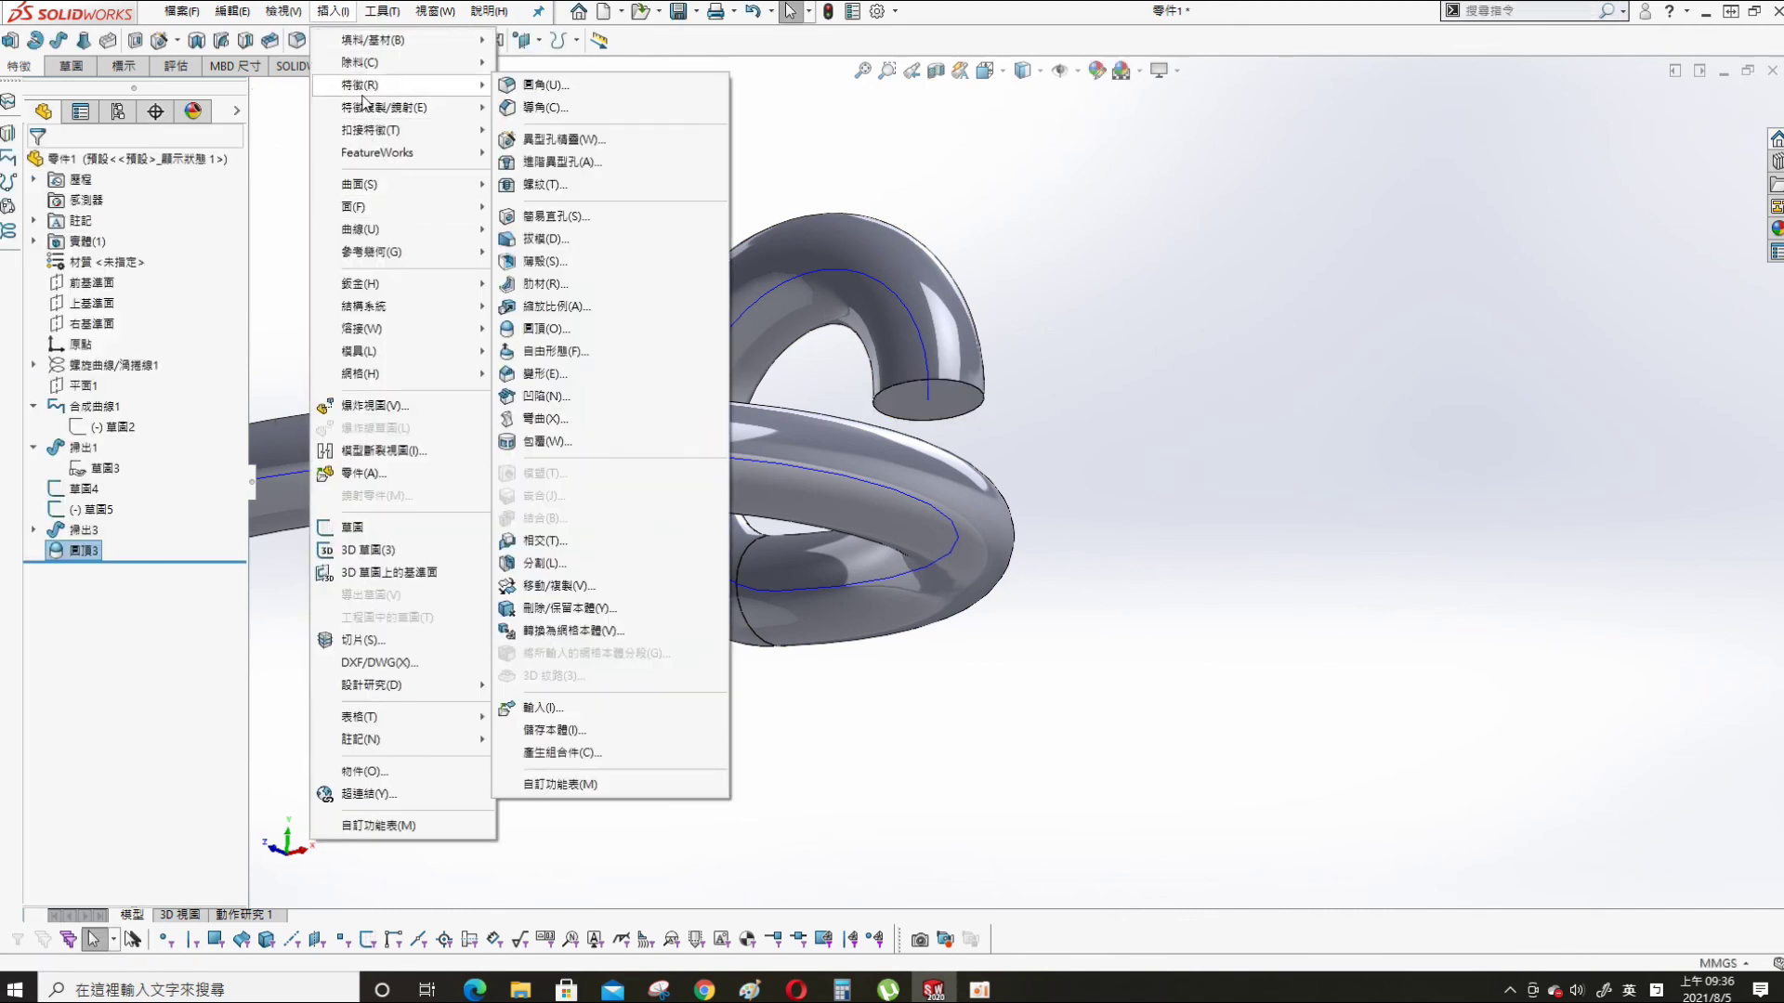
{"action": "mouse_move", "coordinate": [393, 85]}
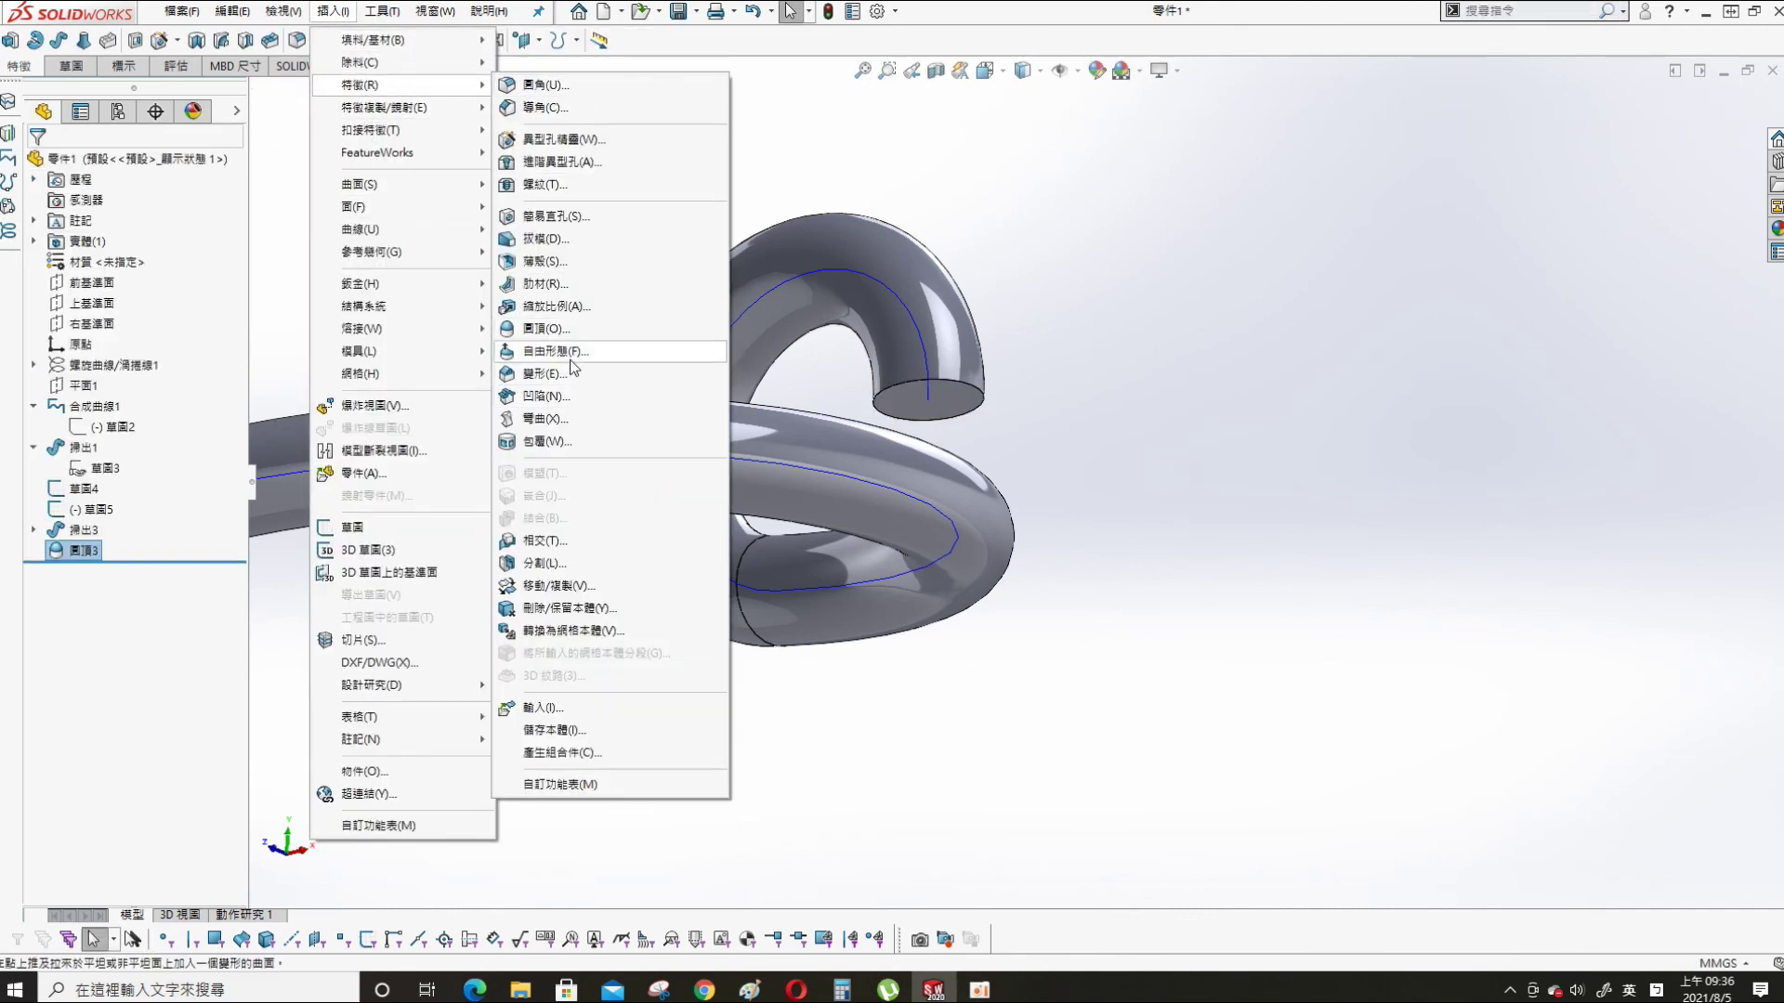
{"action": "left_click", "coordinate": [547, 328]}
{"action": "left_click", "coordinate": [966, 405]}
{"action": "middle_click_drag", "start_coordinate": [806, 374], "coordinate": [796, 437]}
{"action": "left_click", "coordinate": [36, 164]}
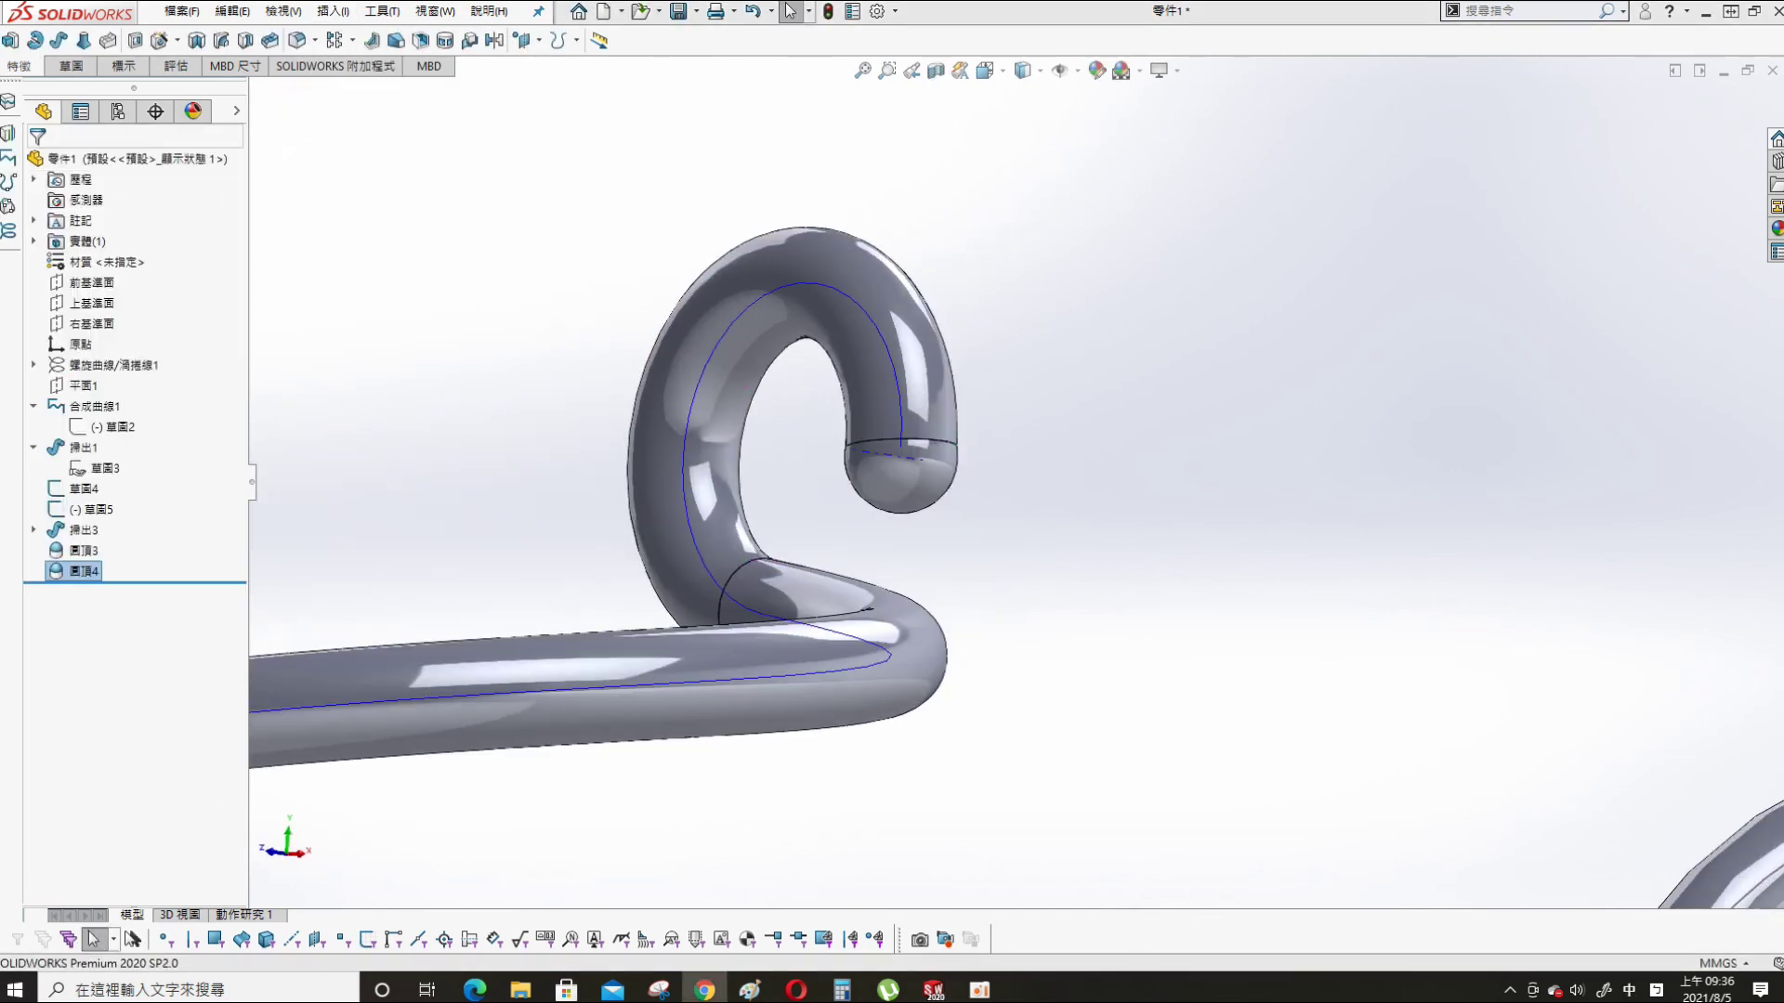
- Save the part as 零件1 in a project subfolder of the 練習 folder on drive D
{"action": "left_click", "coordinate": [1367, 567]}
{"action": "scroll", "coordinate": [1368, 567], "scroll_direction": "up", "scroll_amount": 10}
{"action": "middle_click_drag", "start_coordinate": [1155, 347], "coordinate": [1094, 537]}
{"action": "key", "text": "ctrl+s"}
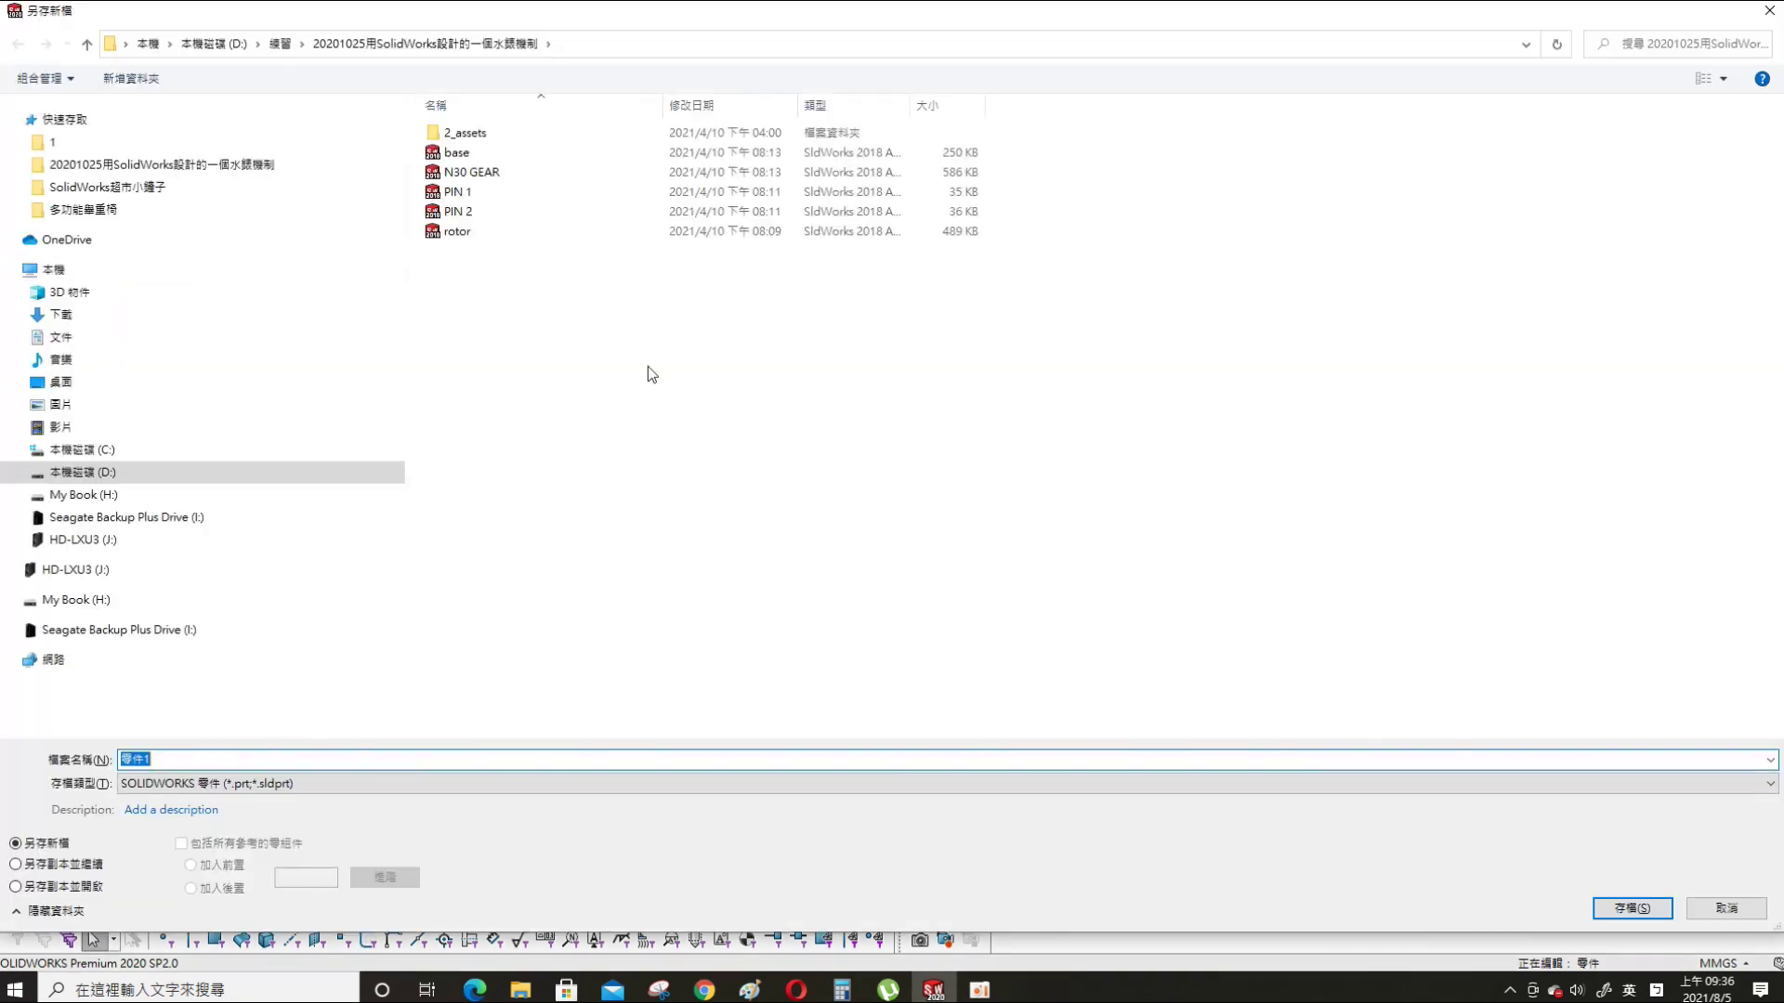
{"action": "left_click", "coordinate": [279, 45]}
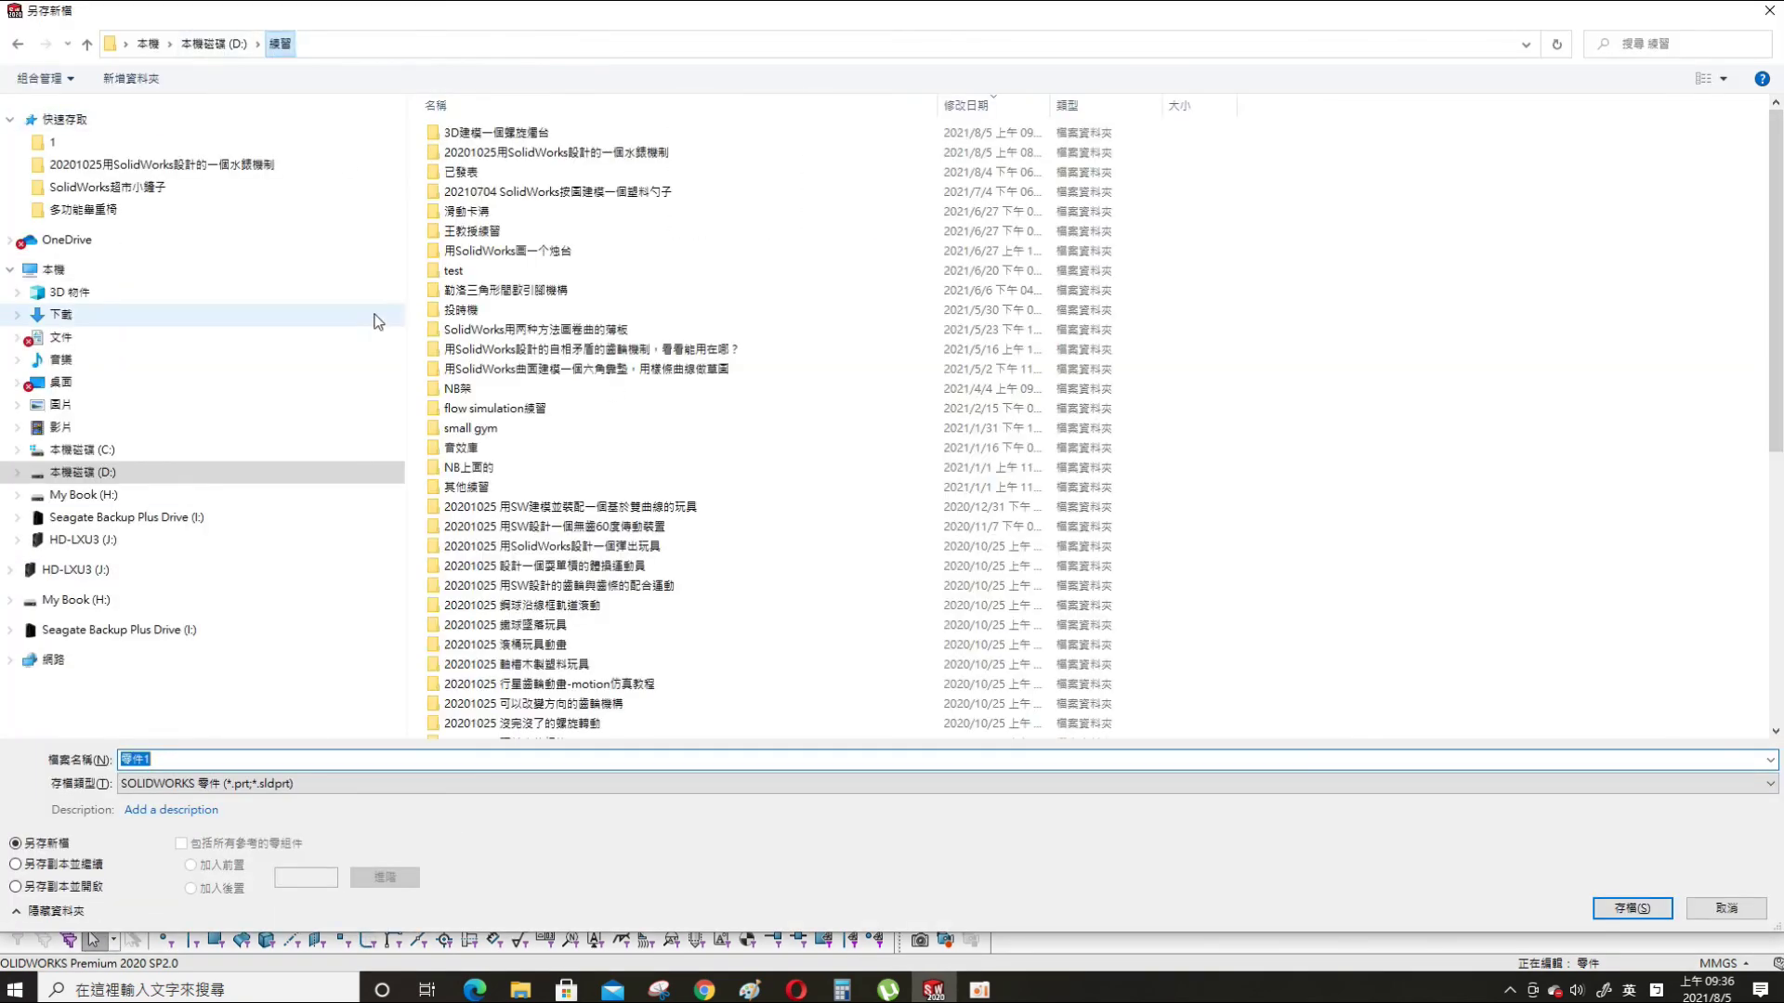
{"action": "double_click", "coordinate": [521, 152]}
{"action": "key", "text": "Return"}
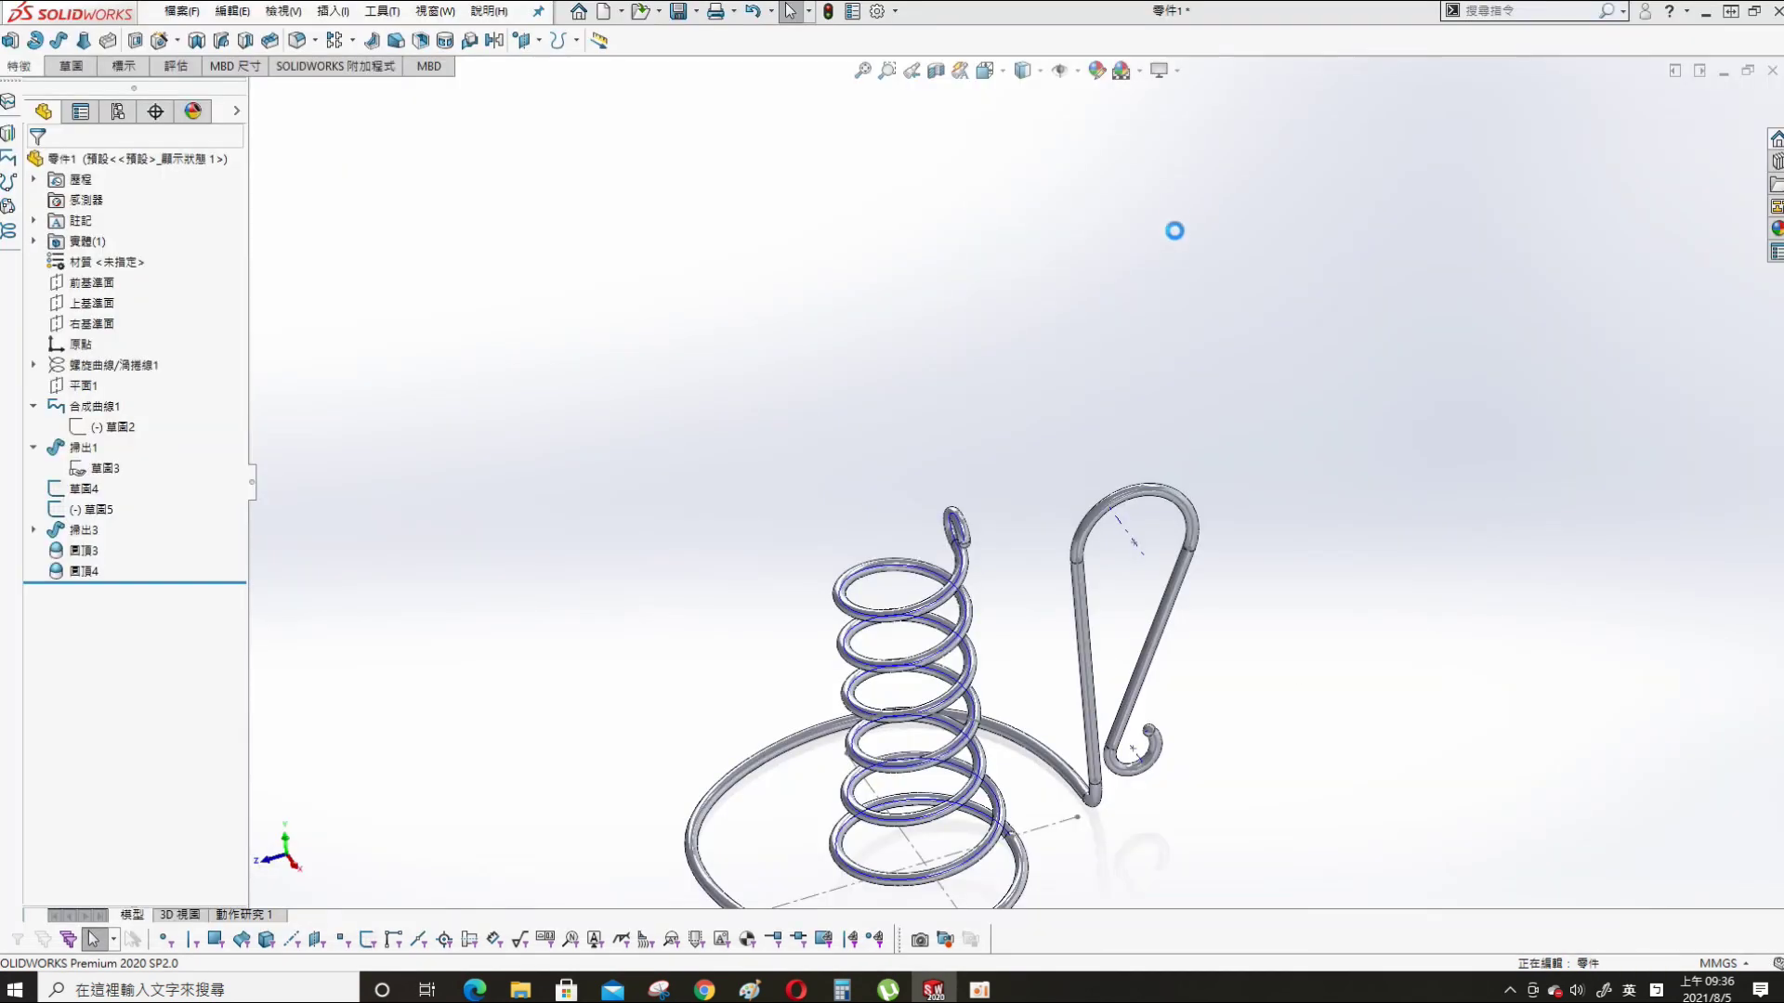
- Hide all sketches, curves and other reference item types so only the wire body is displayed
{"action": "left_click", "coordinate": [1077, 70]}
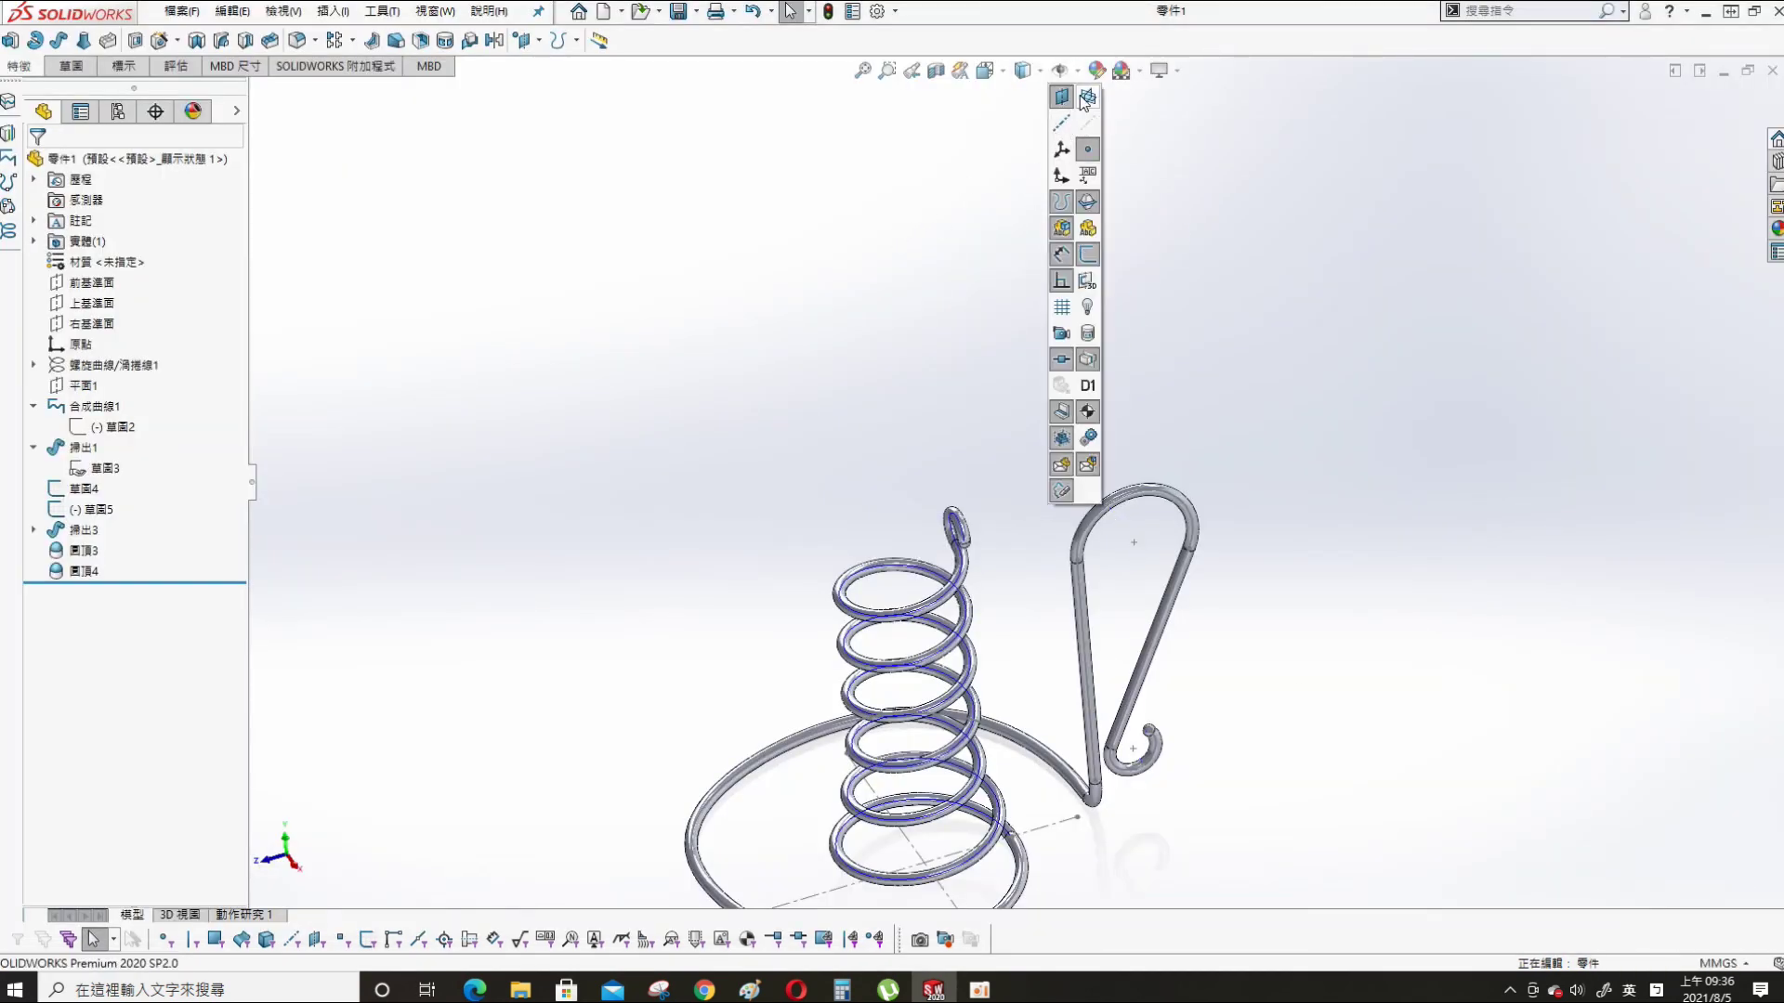
{"action": "left_click", "coordinate": [1086, 97]}
{"action": "left_click", "coordinate": [1060, 71]}
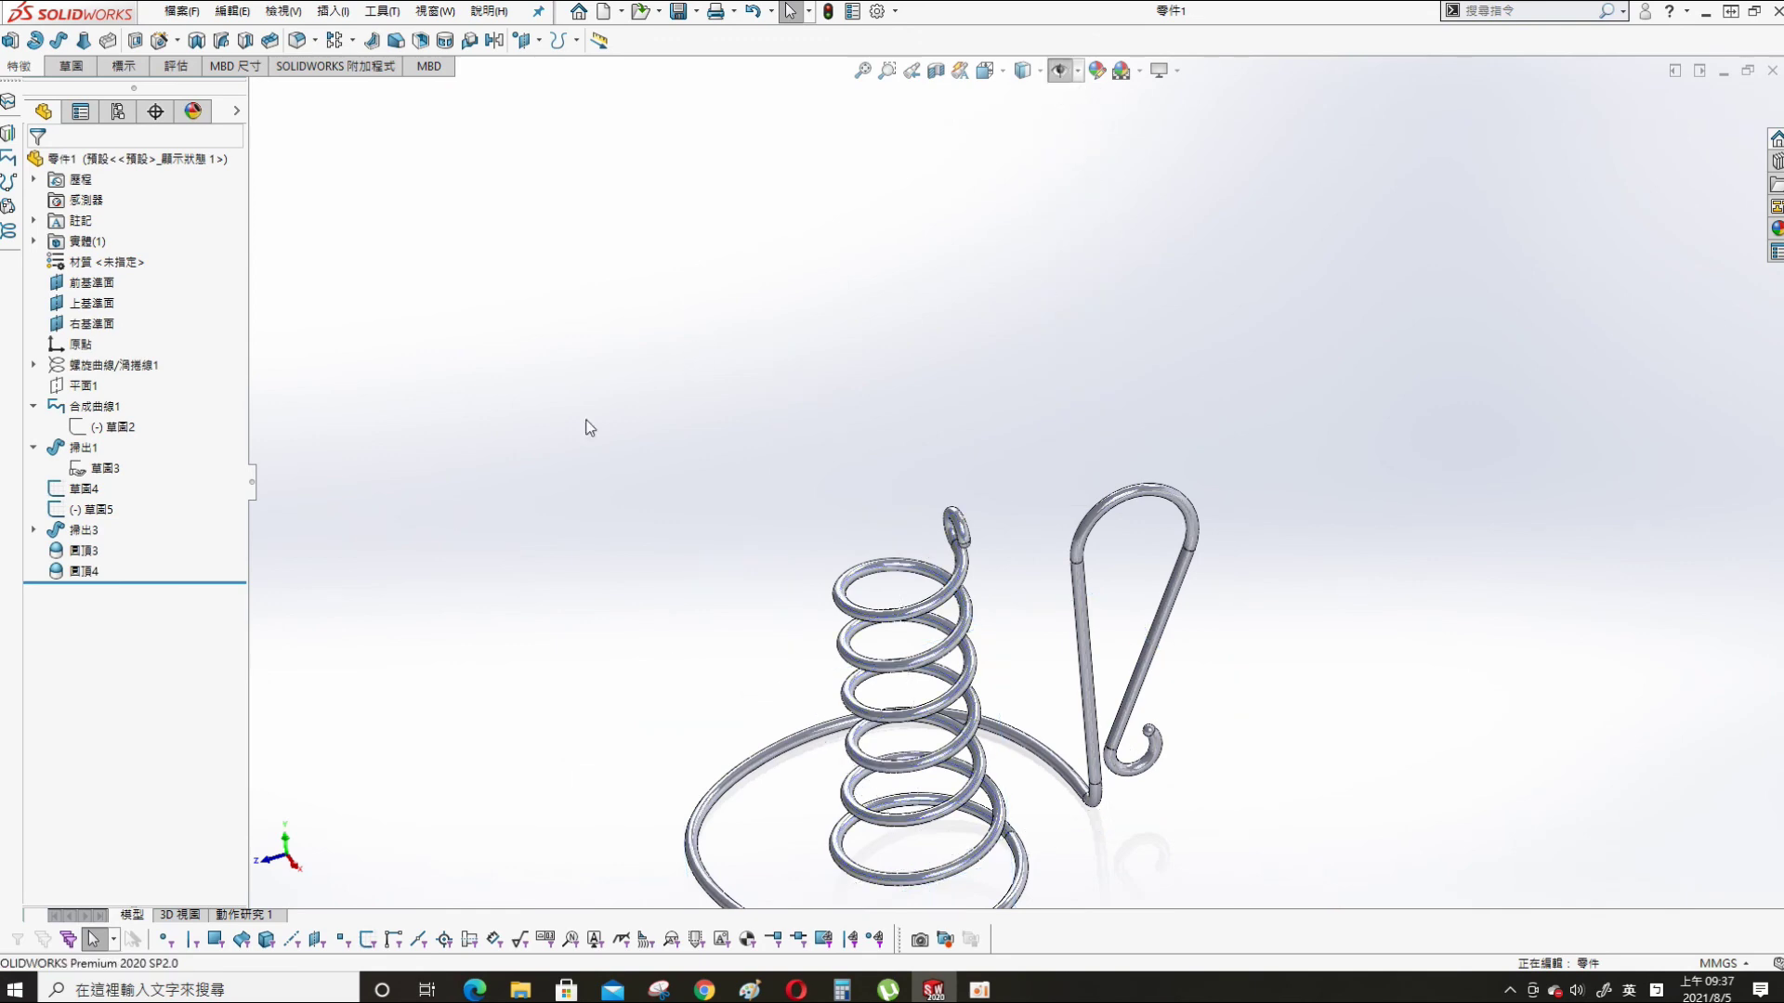
{"action": "key", "text": "f"}
{"action": "middle_click_drag", "start_coordinate": [1030, 582], "coordinate": [806, 564]}
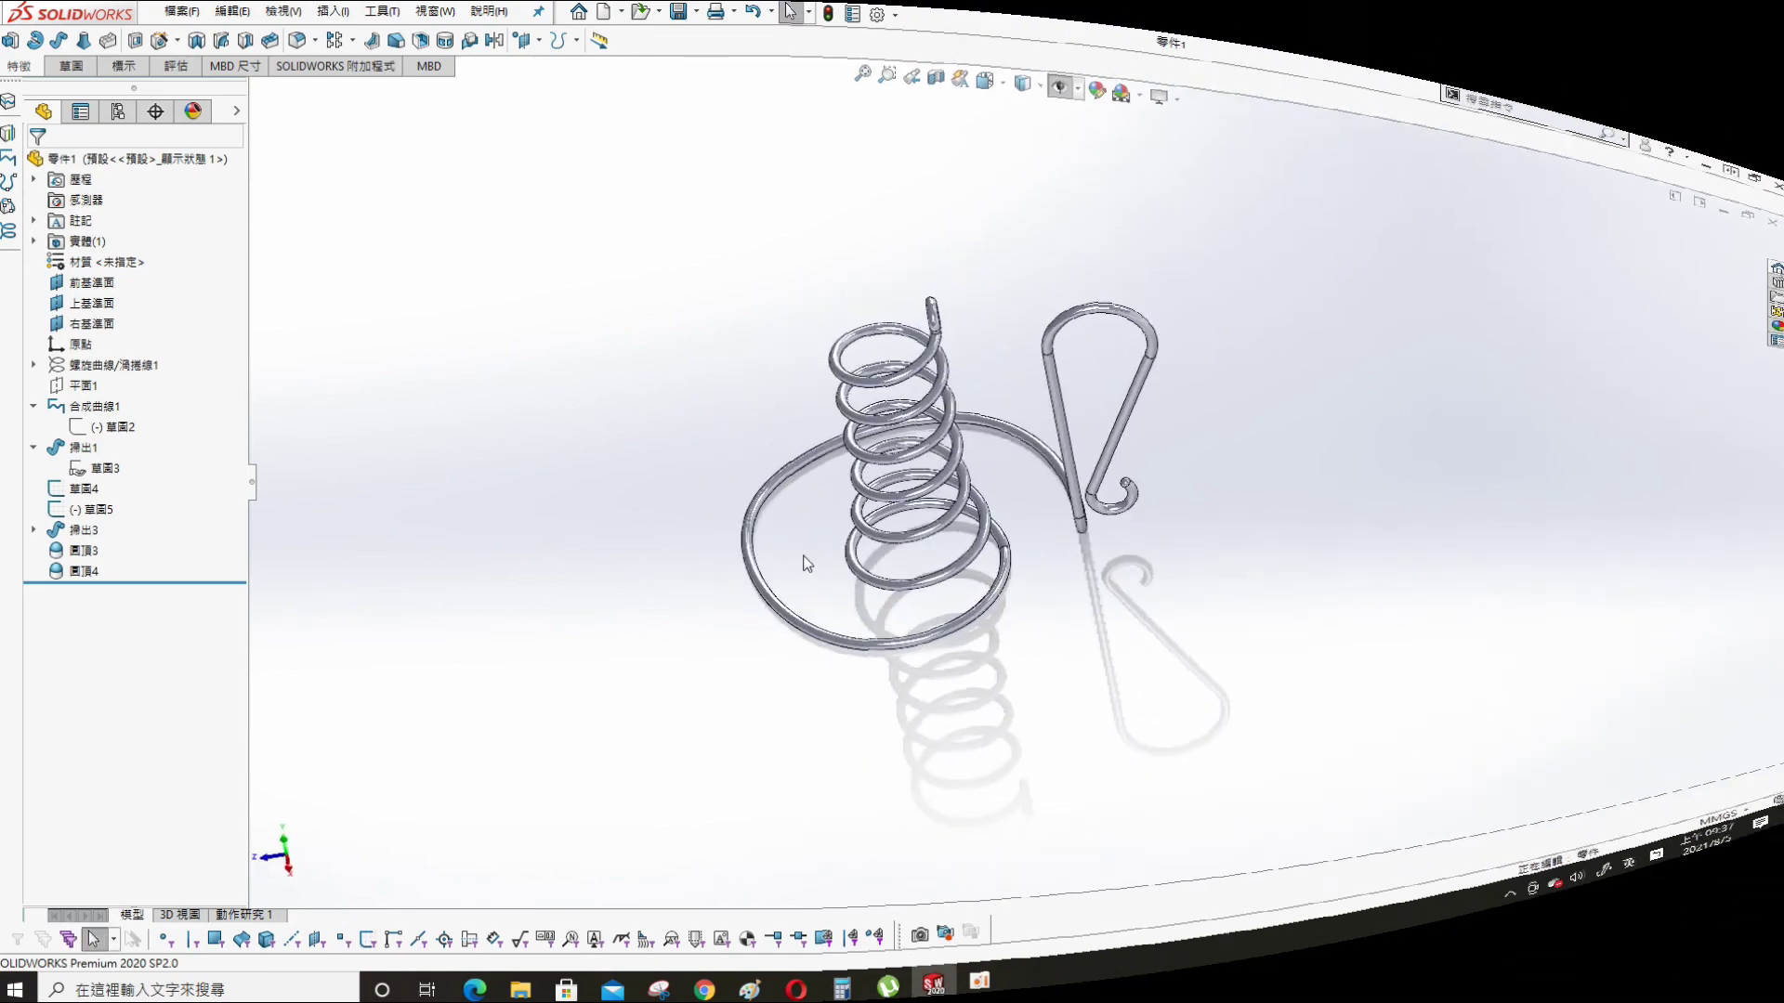